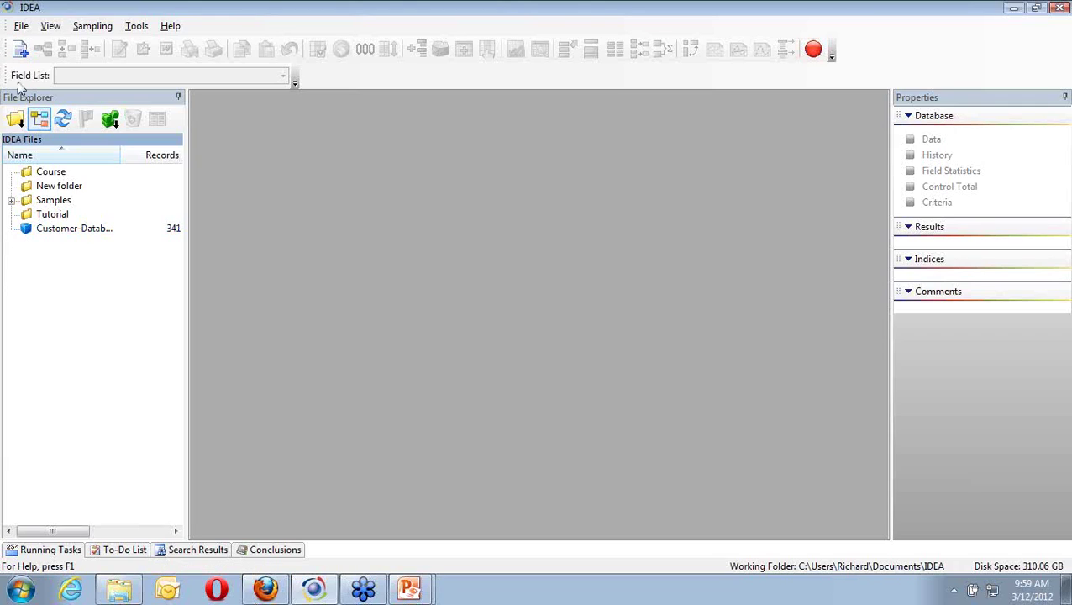
Start an import to IDEA in Text format and choose sales.txt from the Tutorial folder as the source file.
click(22, 28)
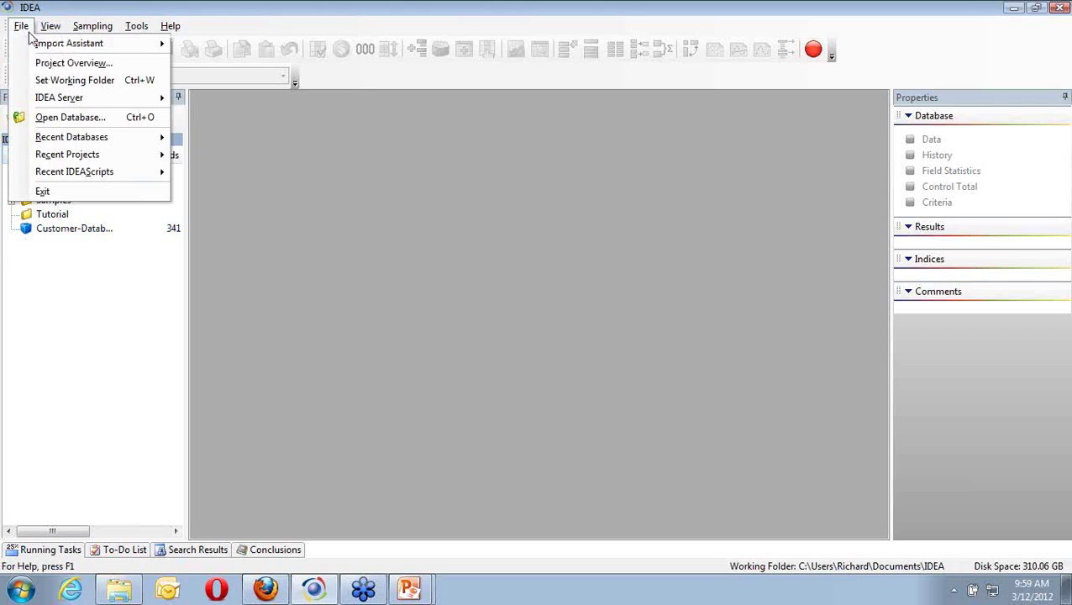
mouse_move(47, 47)
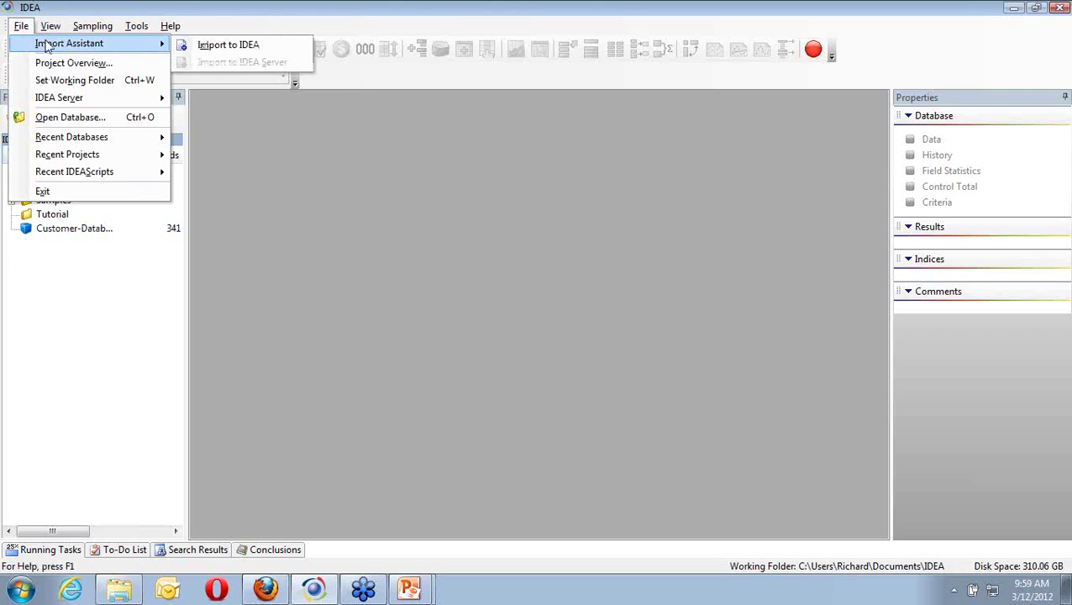
click(202, 51)
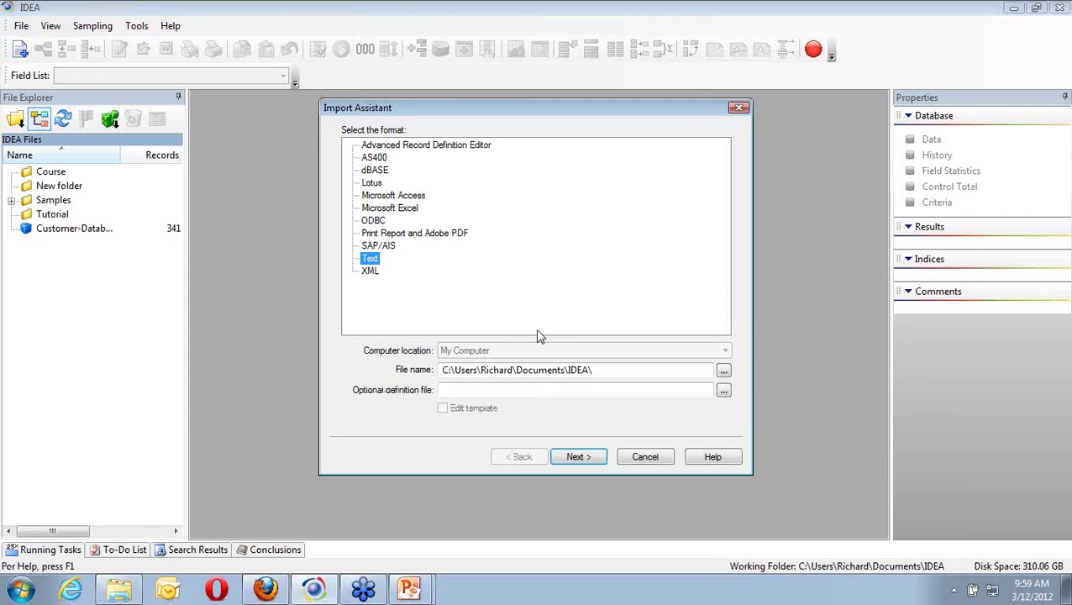
click(578, 457)
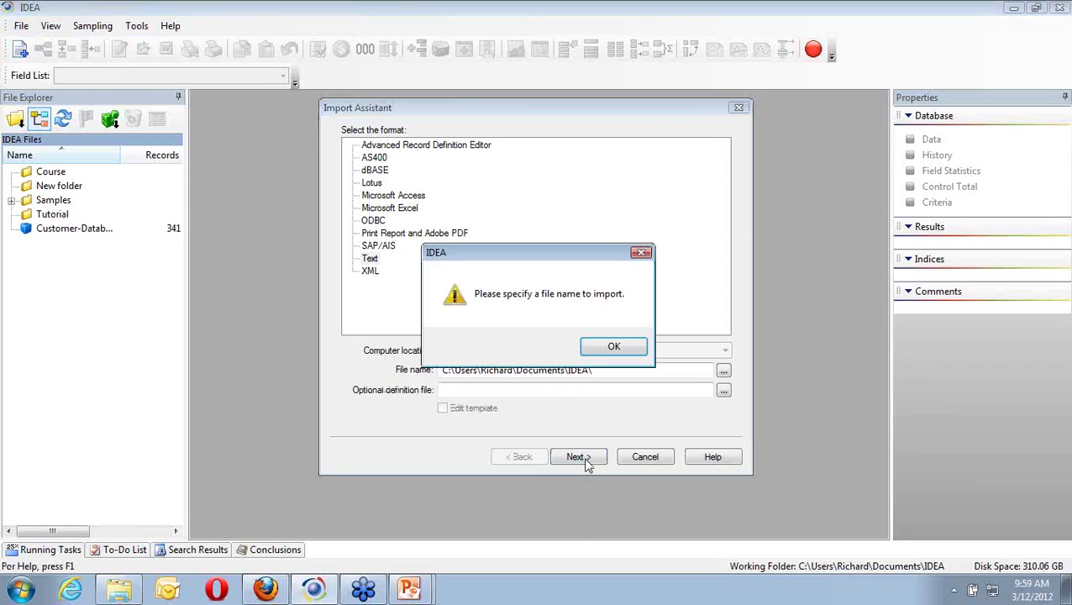
click(619, 349)
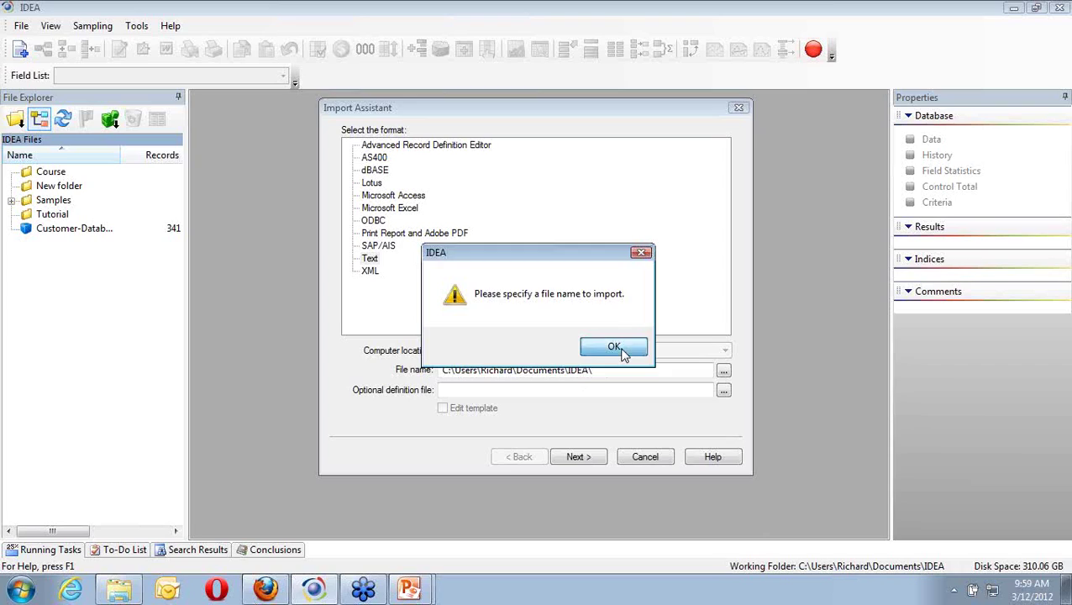
click(723, 373)
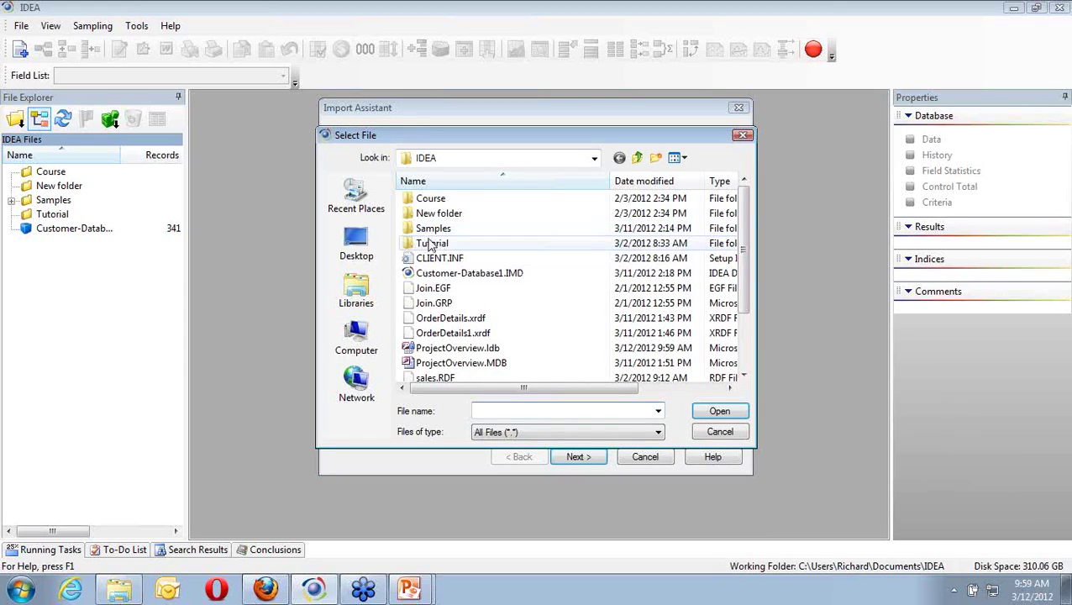
click(428, 235)
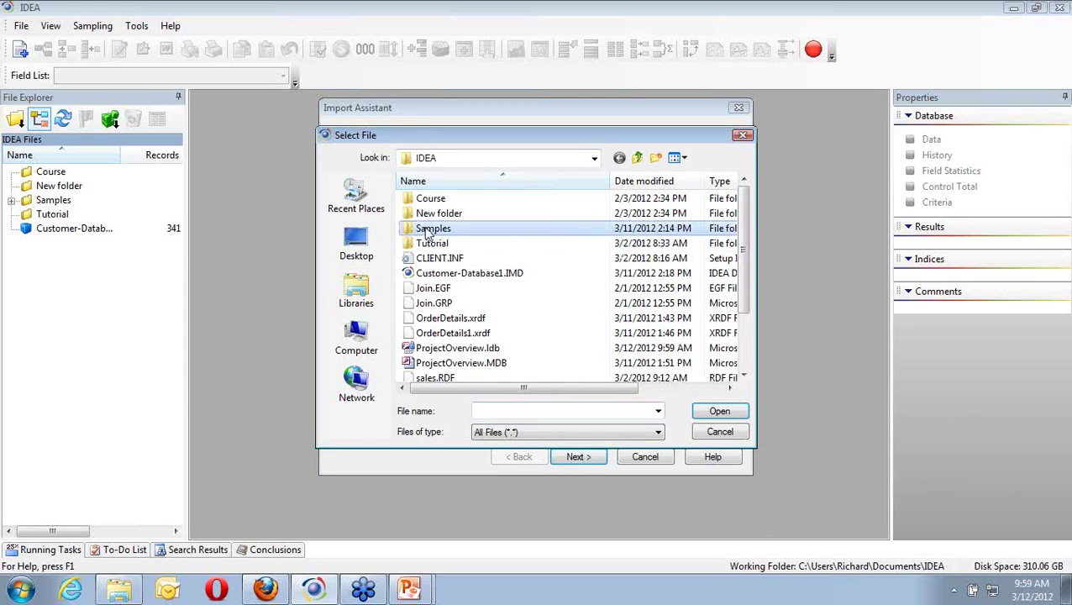
click(430, 243)
double_click(430, 243)
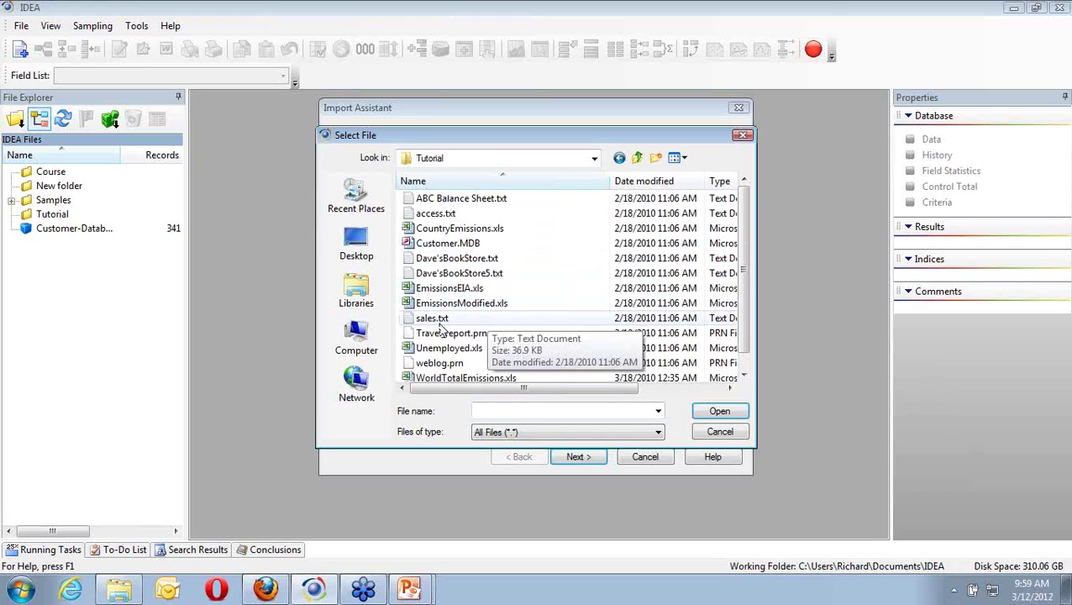
double_click(433, 319)
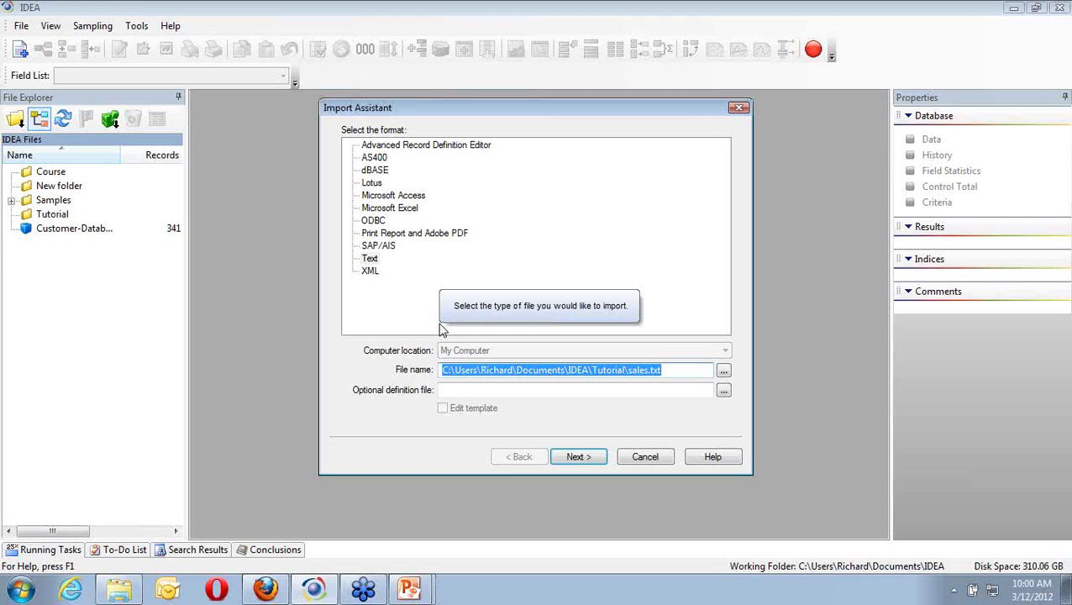
click(578, 459)
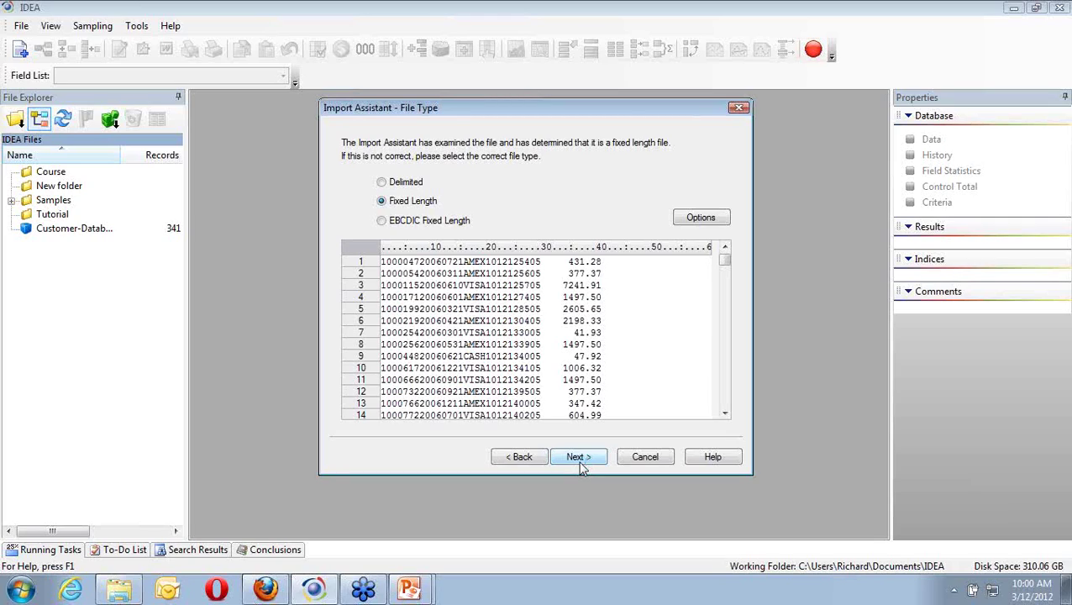
Accept the Fixed Length file type and, after trying record lengths of 43 and 41, set the record length to 42.
click(580, 460)
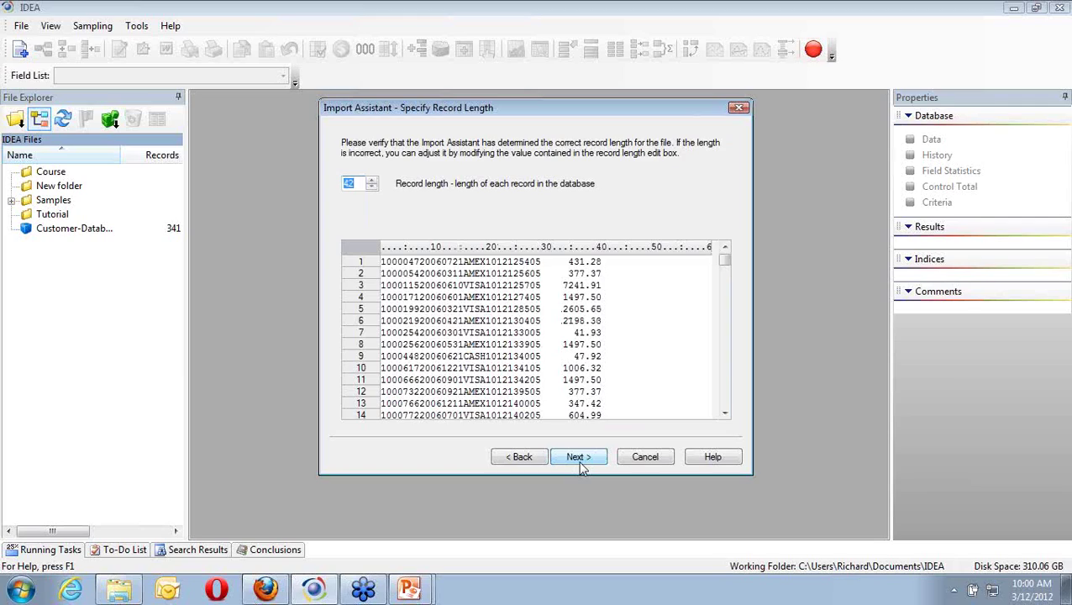
click(371, 180)
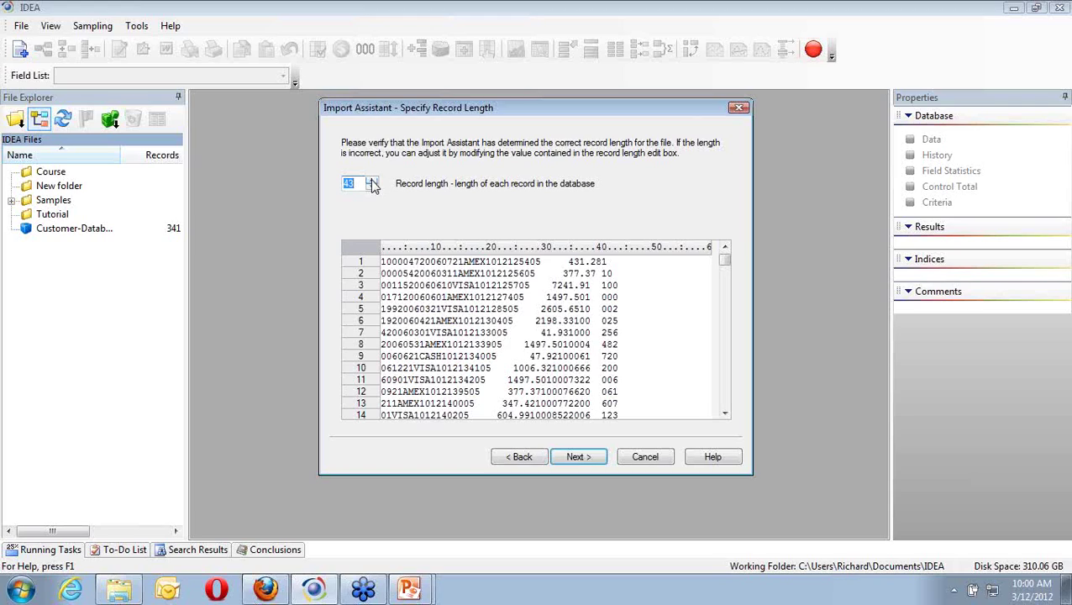
click(371, 188)
click(371, 187)
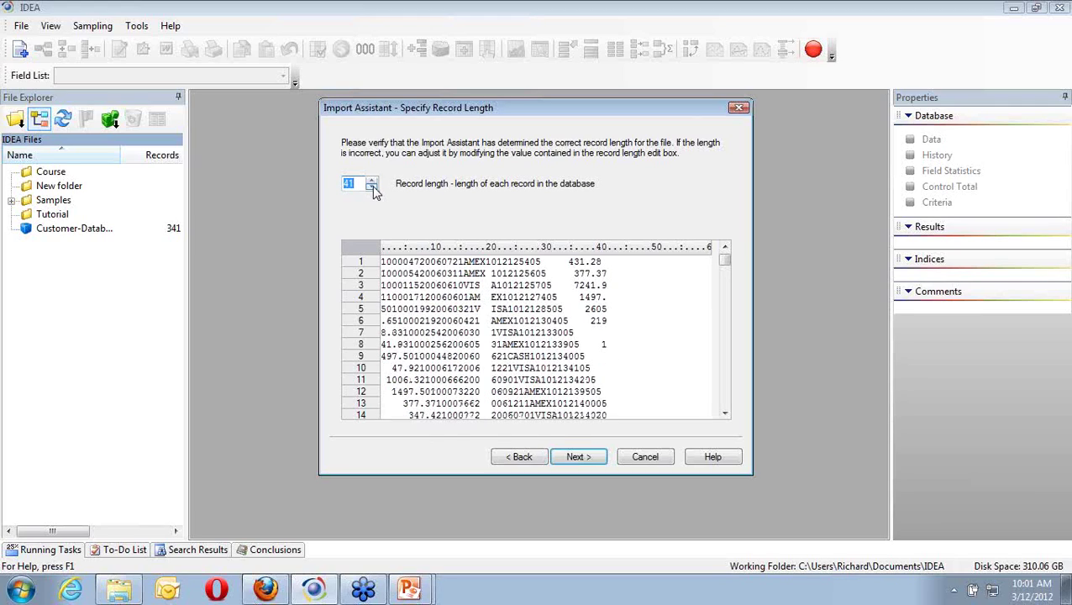
click(372, 180)
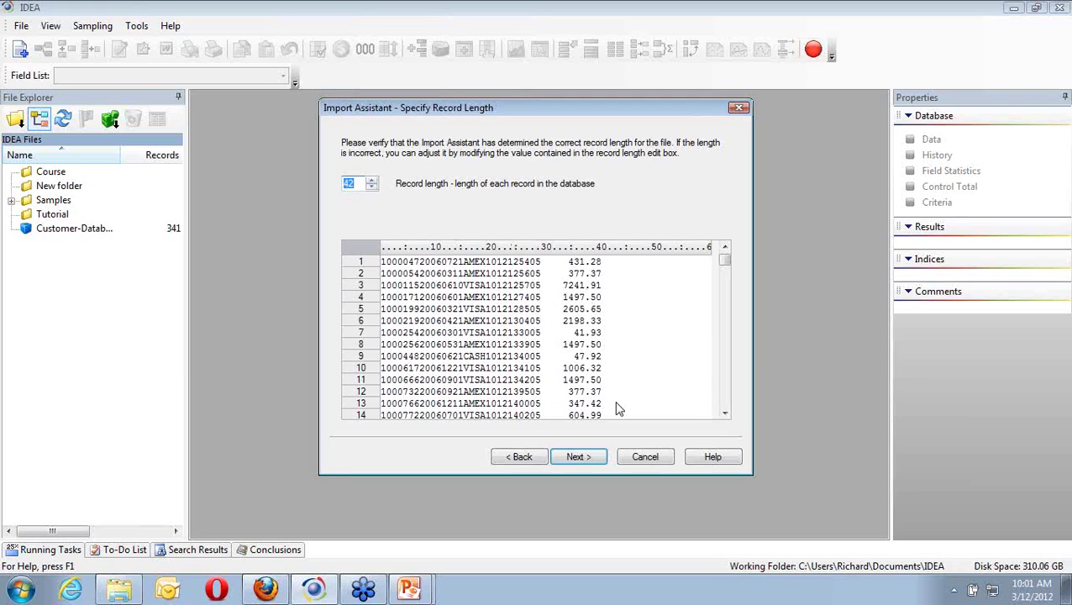
click(577, 465)
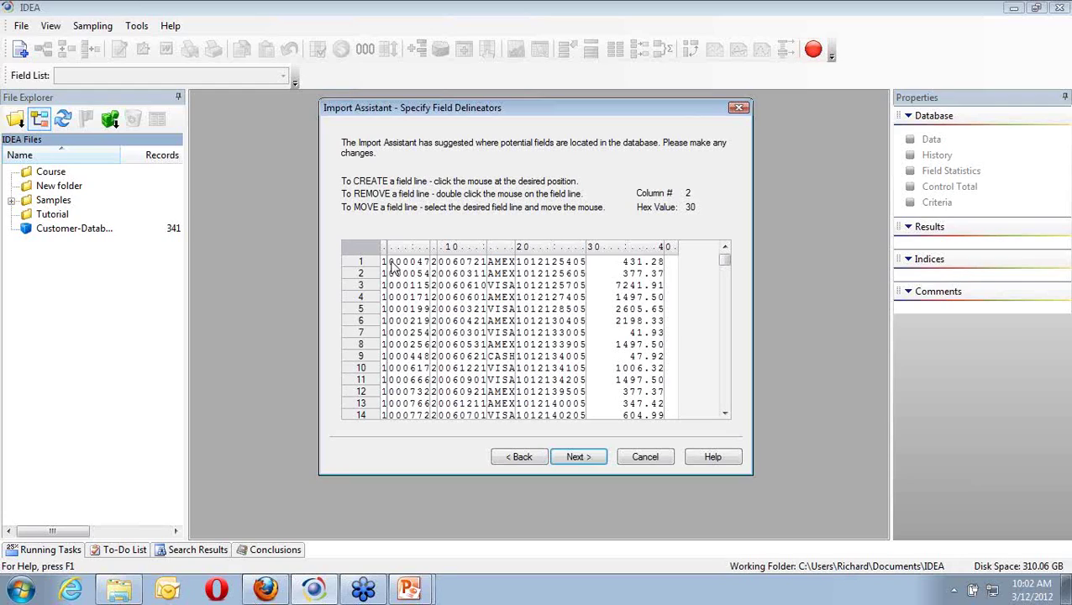
Remove the field lines after columns 1 and 8 so the seven-digit invoice number and eight-digit date are whole fields.
double_click(390, 267)
click(391, 266)
double_click(389, 266)
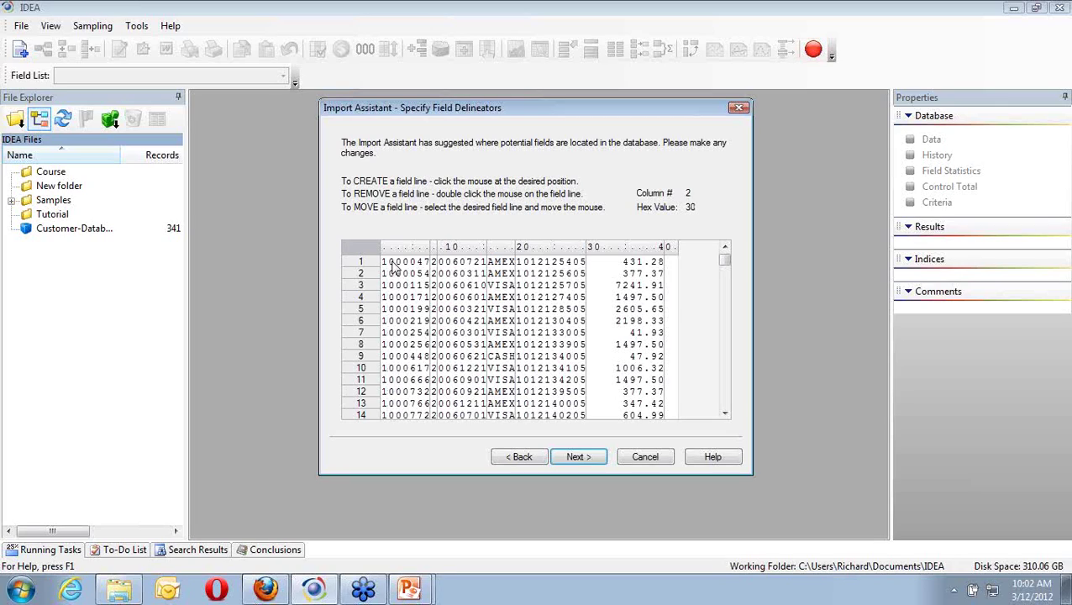
drag(424, 267, 433, 269)
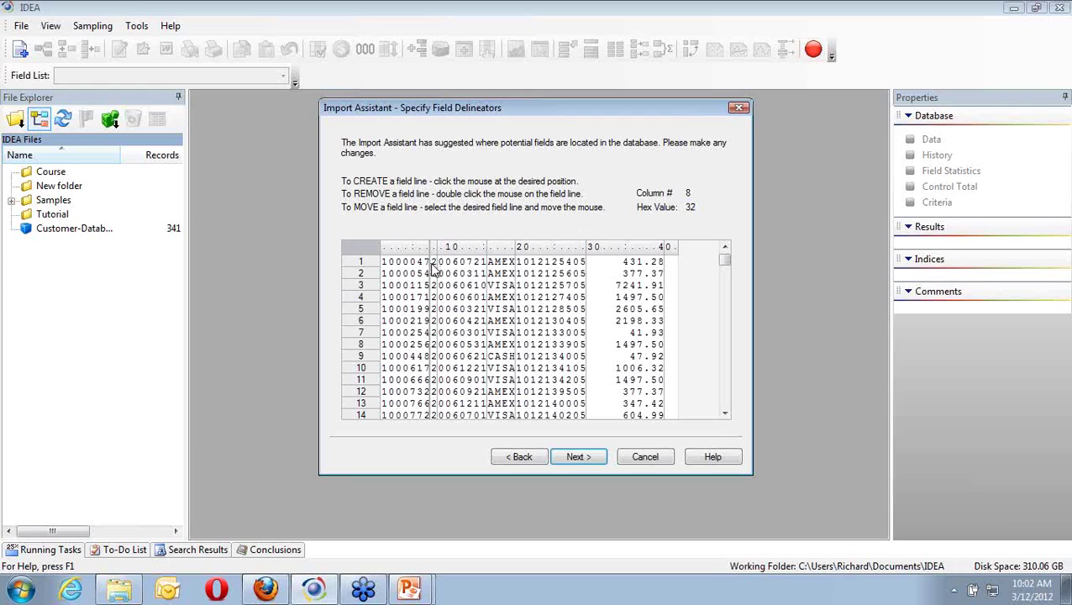
drag(433, 270, 436, 280)
drag(438, 272, 440, 272)
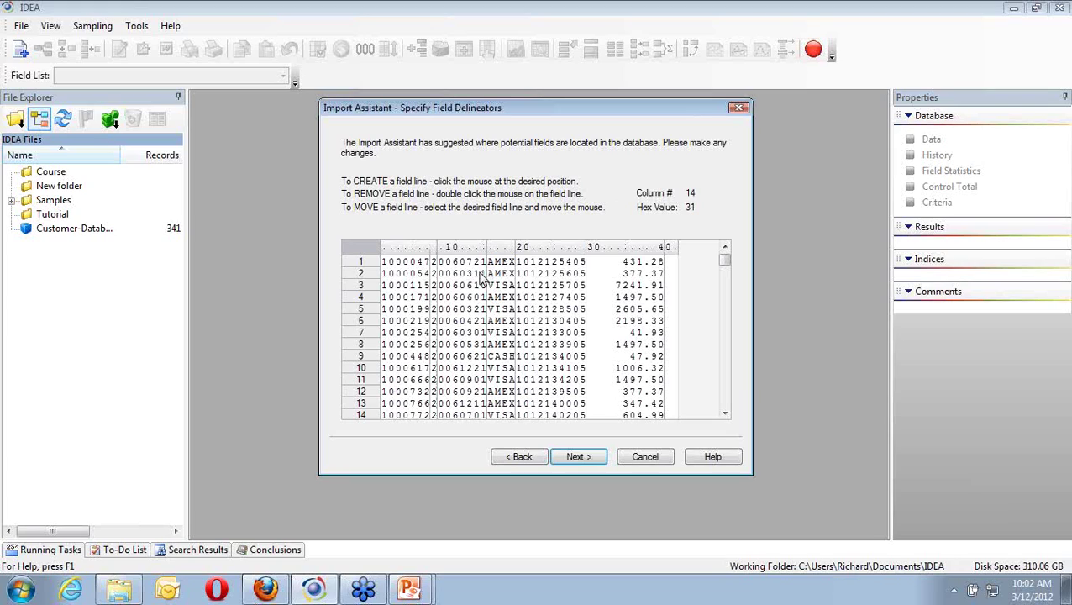
double_click(438, 274)
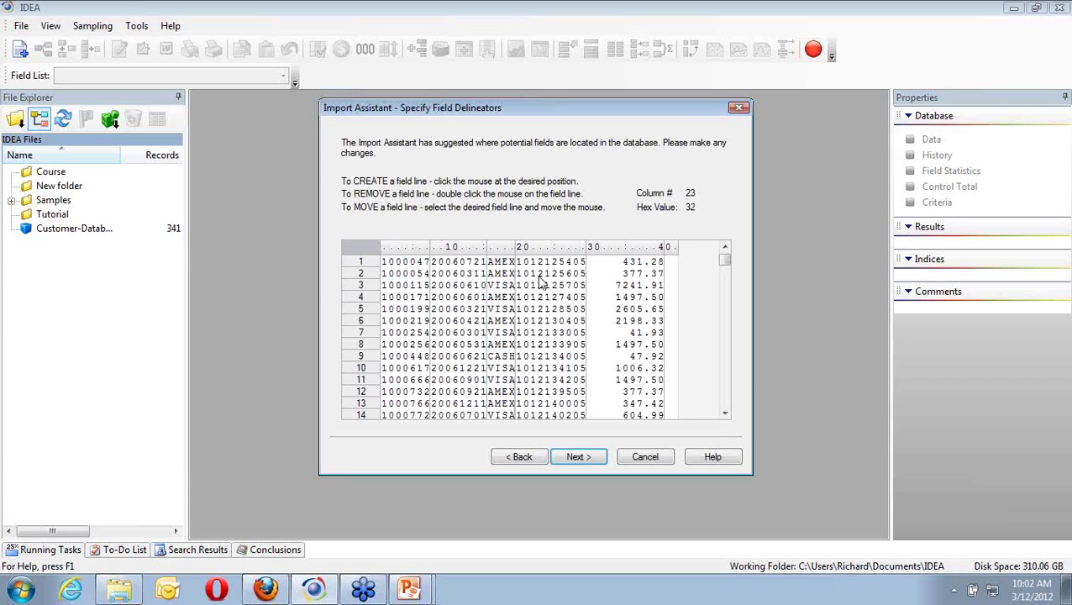
Add field lines after columns 22 and 27 to split the ten-digit code into three fields, and proceed to the field details.
click(537, 281)
double_click(536, 273)
click(576, 271)
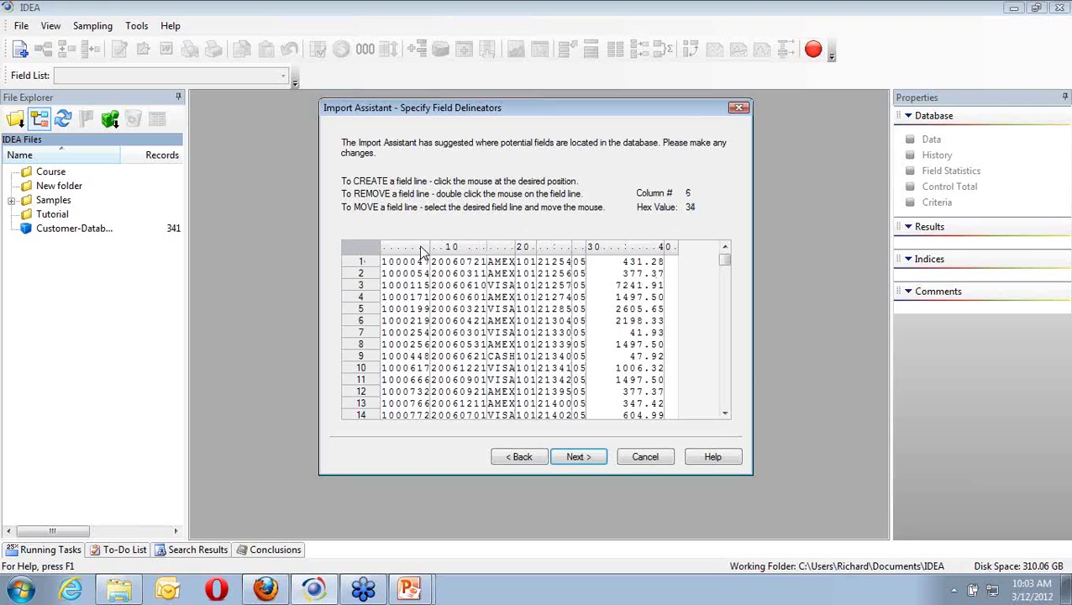
drag(483, 264, 520, 273)
click(578, 457)
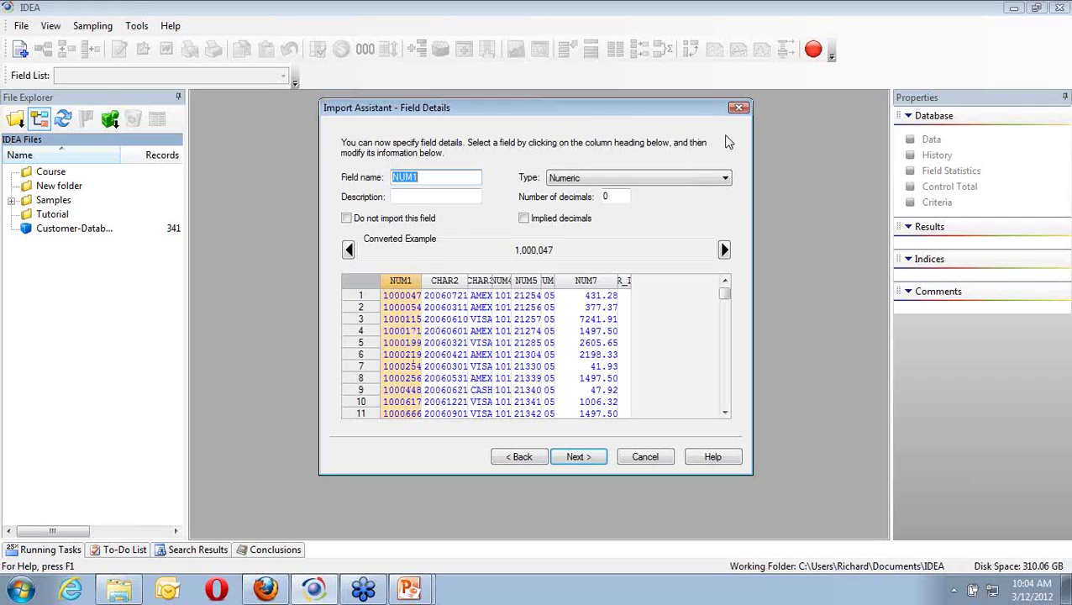
Try the Character type on the first field, NUM1, and restore its type to Numeric.
click(724, 180)
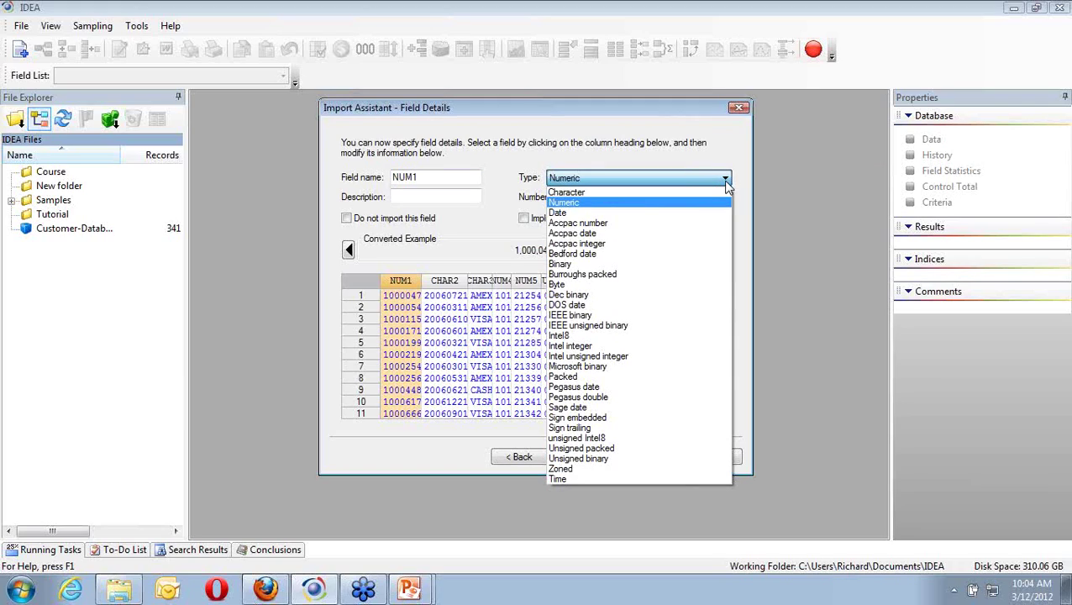
click(681, 193)
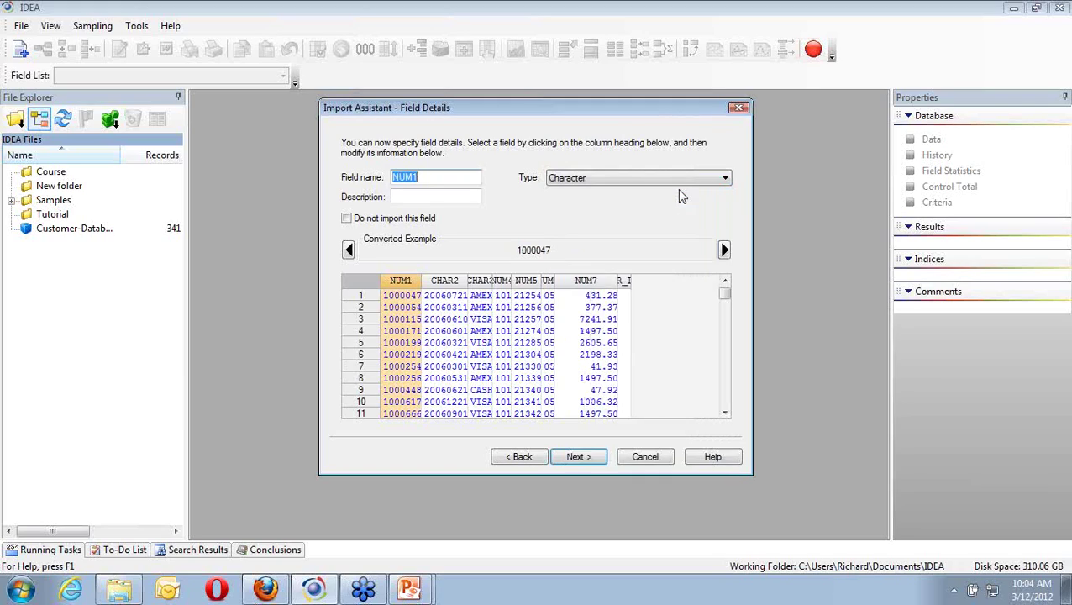
click(725, 178)
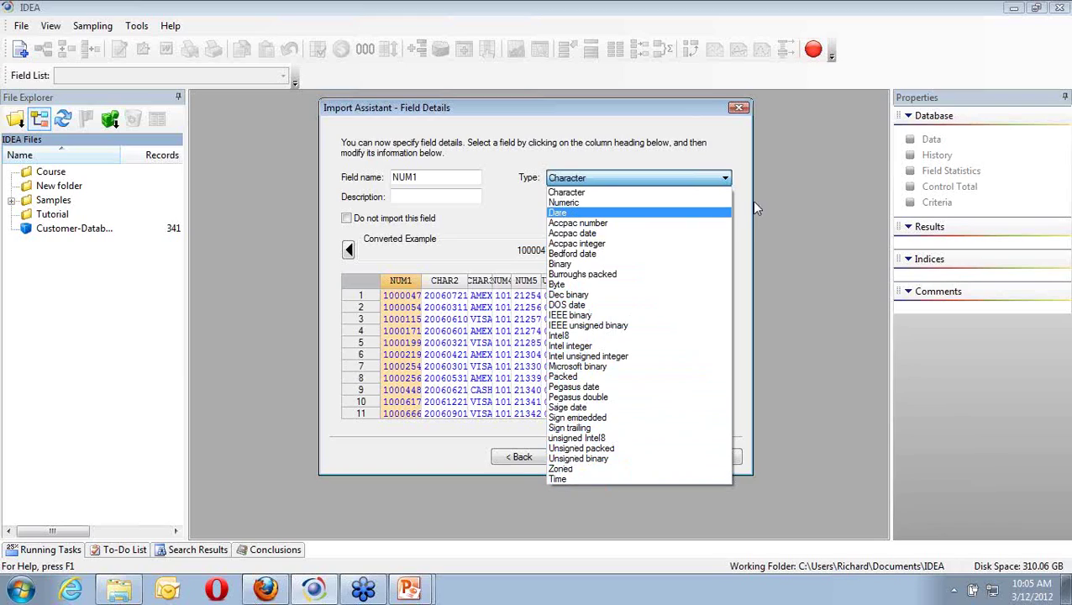
click(658, 206)
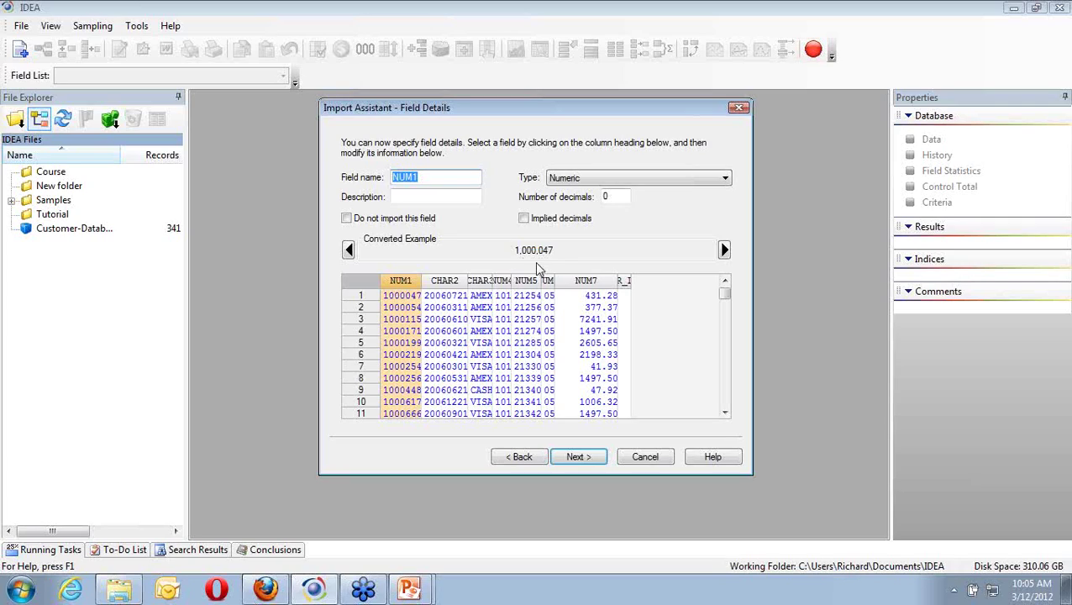
Clear the number of decimals for the NUM1 field.
click(616, 197)
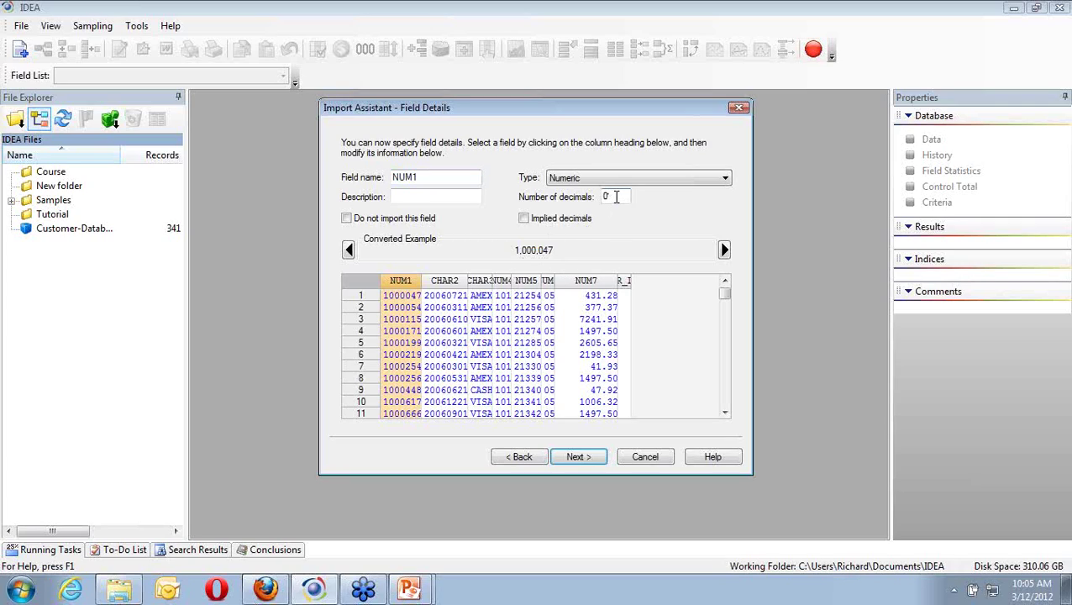
key(BackSpace)
text(2)
key(BackSpace)
Rename the first field, NUM1, as INV_NO.
click(437, 173)
key(BackSpace)
key(BackSpace)
key(BackSpace)
key(BackSpace)
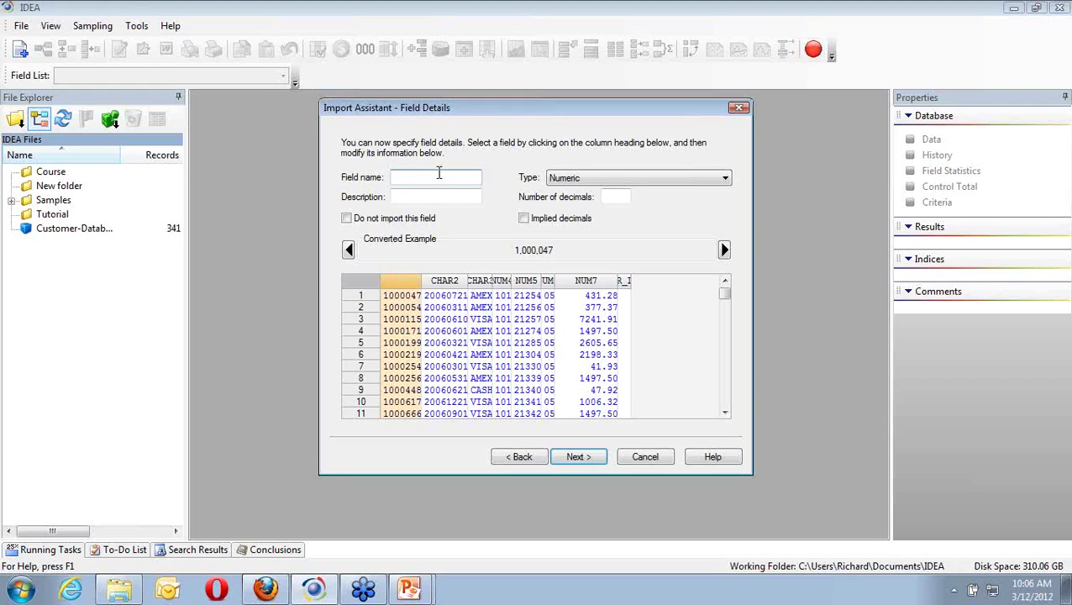
text(INV_NO)
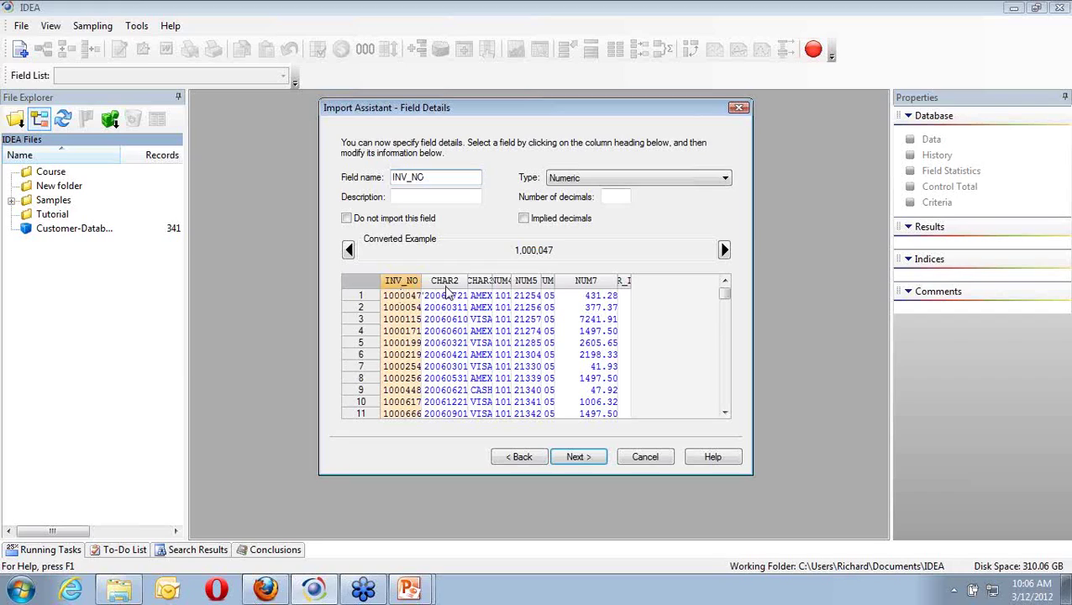
Rename the second field, CHAR2, as TRANS_DATE.
click(447, 289)
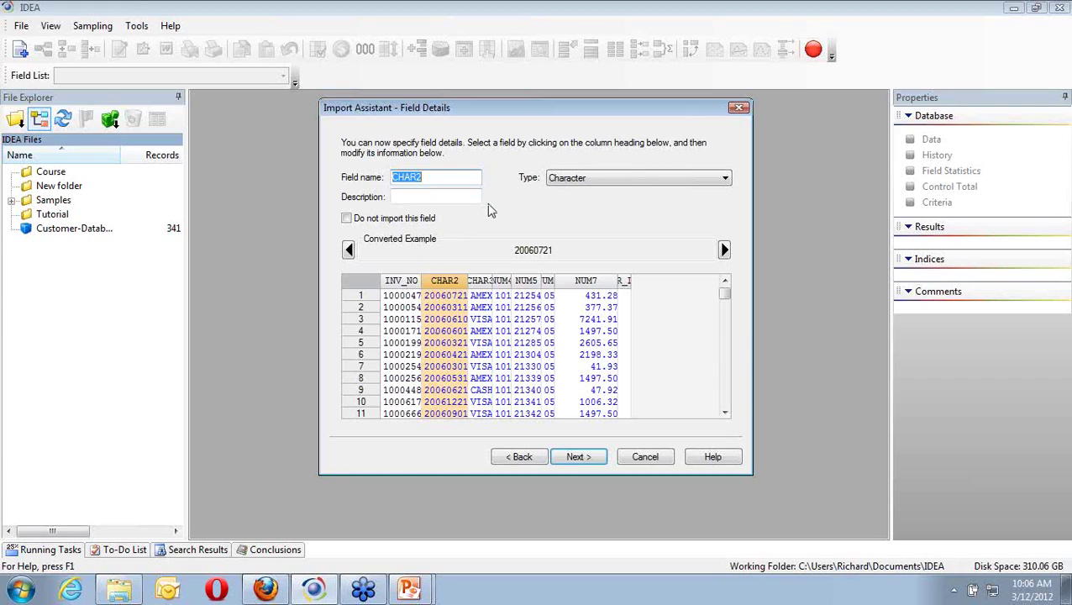
text(TRAND_DATE)
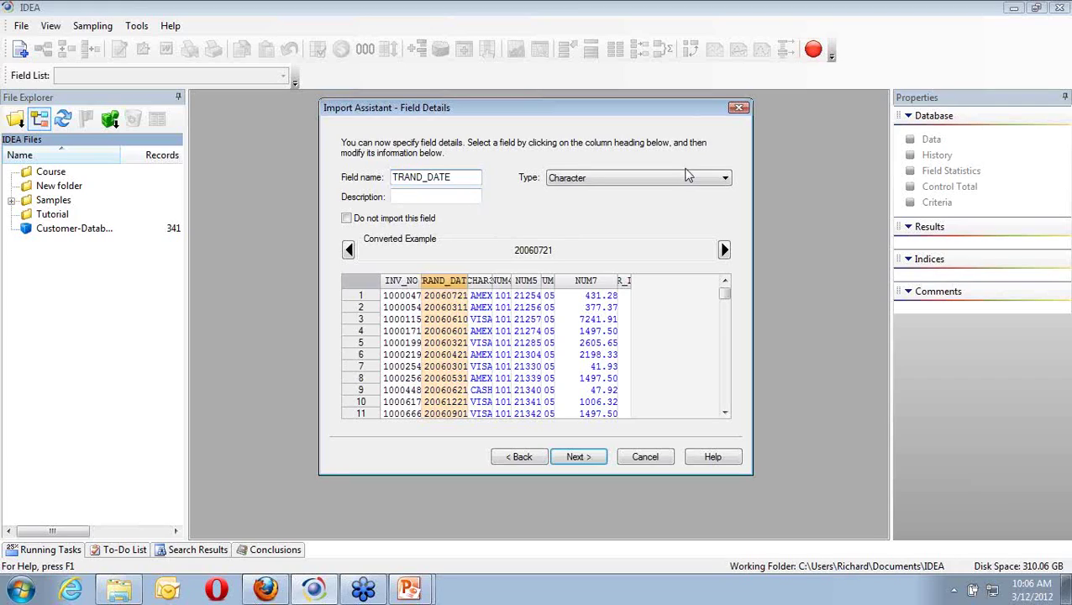
click(417, 178)
text(S)
key(Delete)
Set the TRANS_DATE field's type to Date with the date mask YYYYMMDD.
click(726, 180)
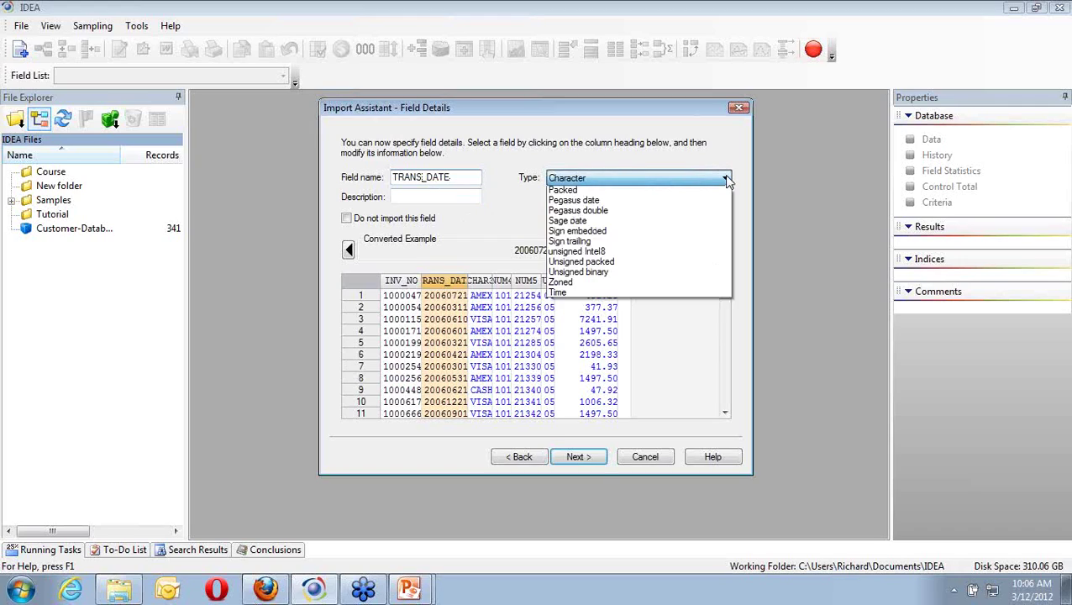
click(711, 215)
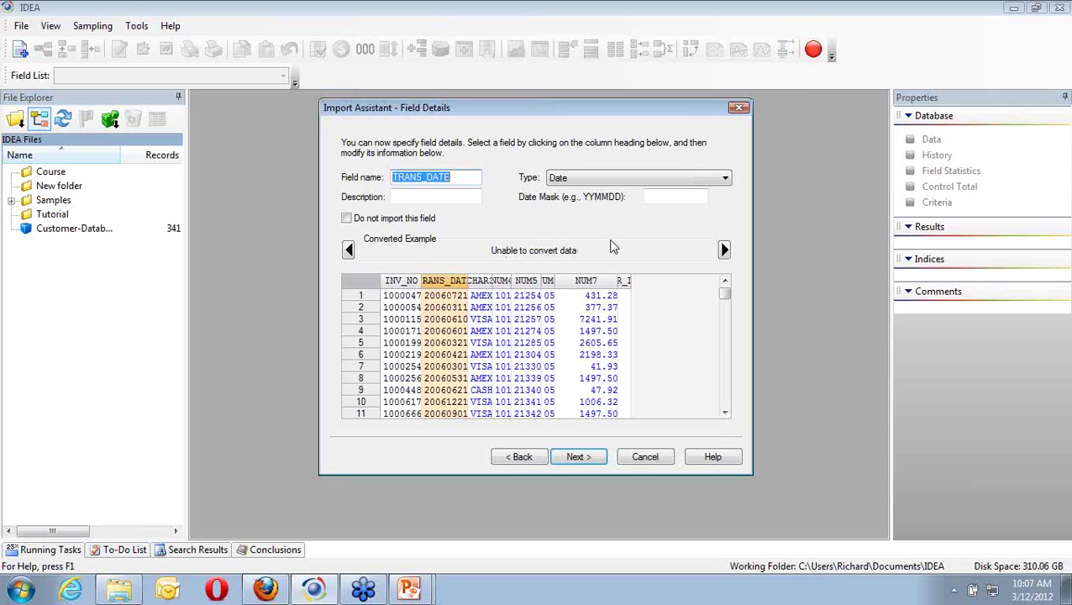
click(647, 197)
text(YYYYMM)
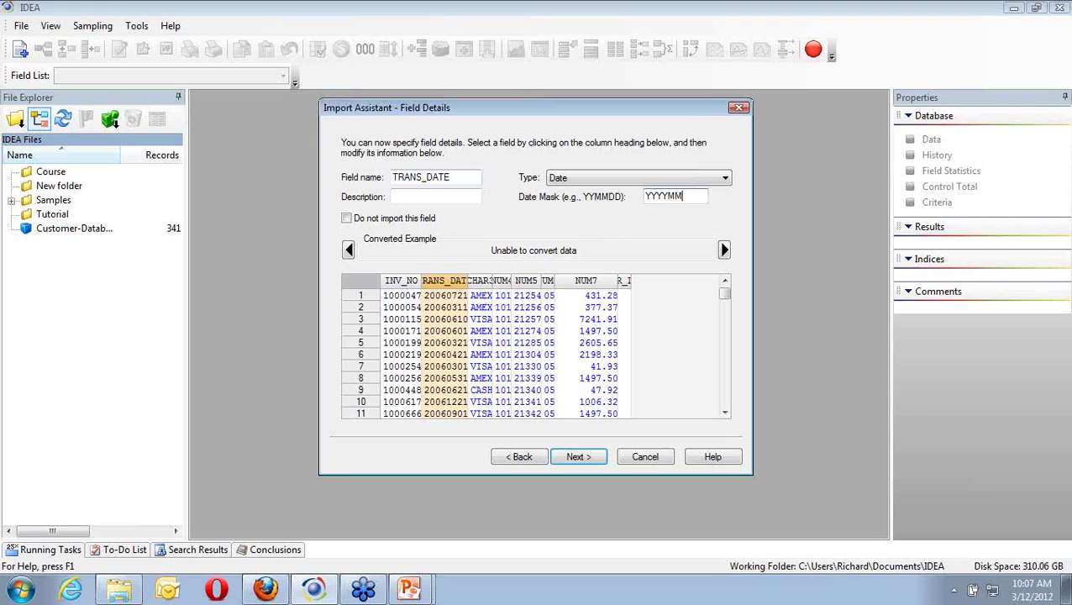
text(DD)
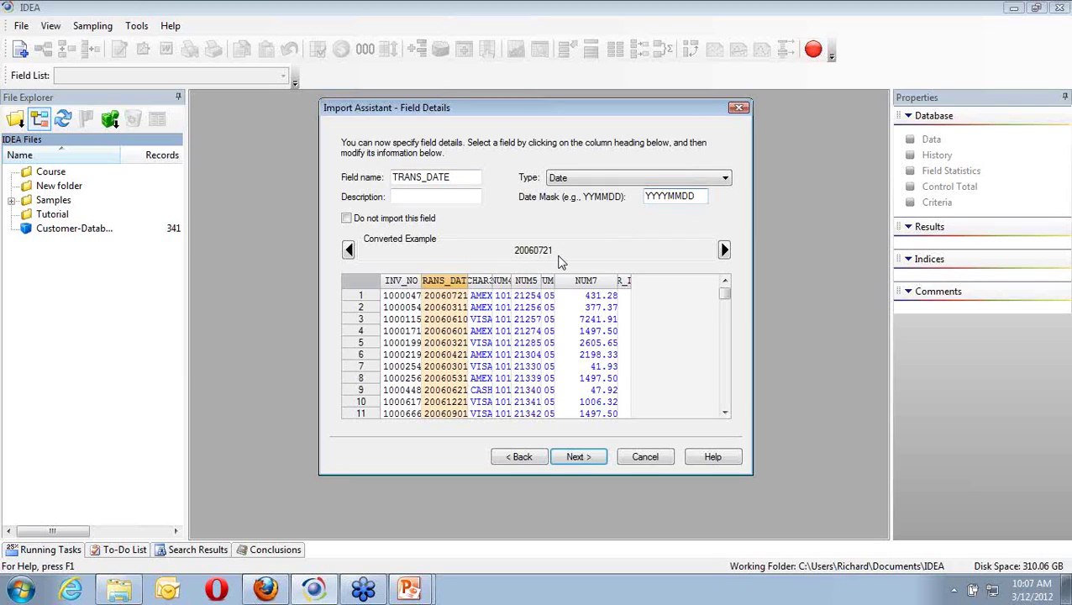
Rename the third field, CHAR3, as PAY_TYPE and the fourth field, NUM4, as SALESMAN.
click(485, 282)
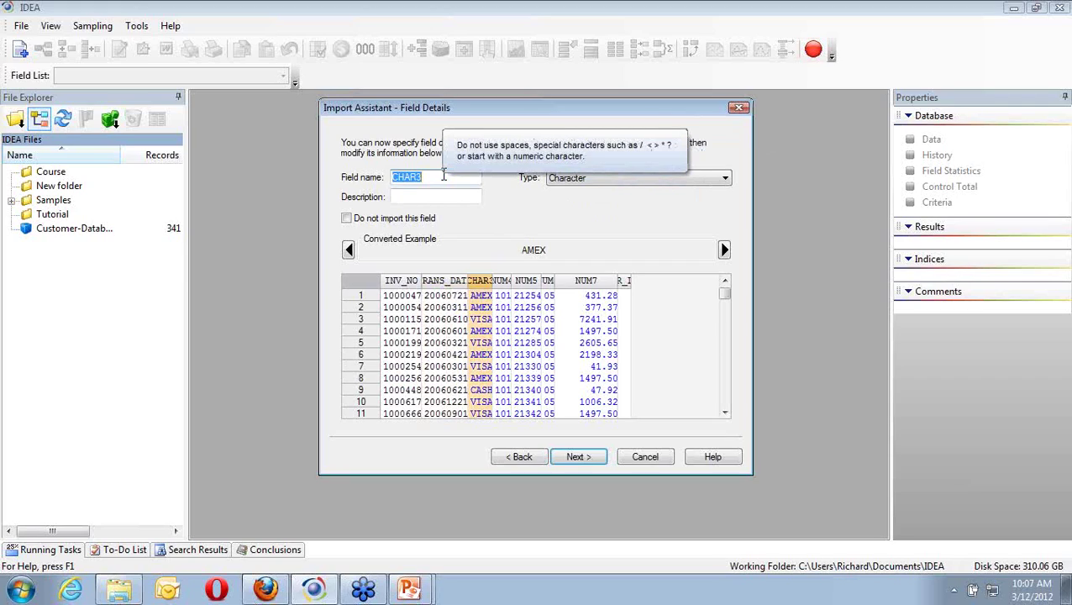
text(P)
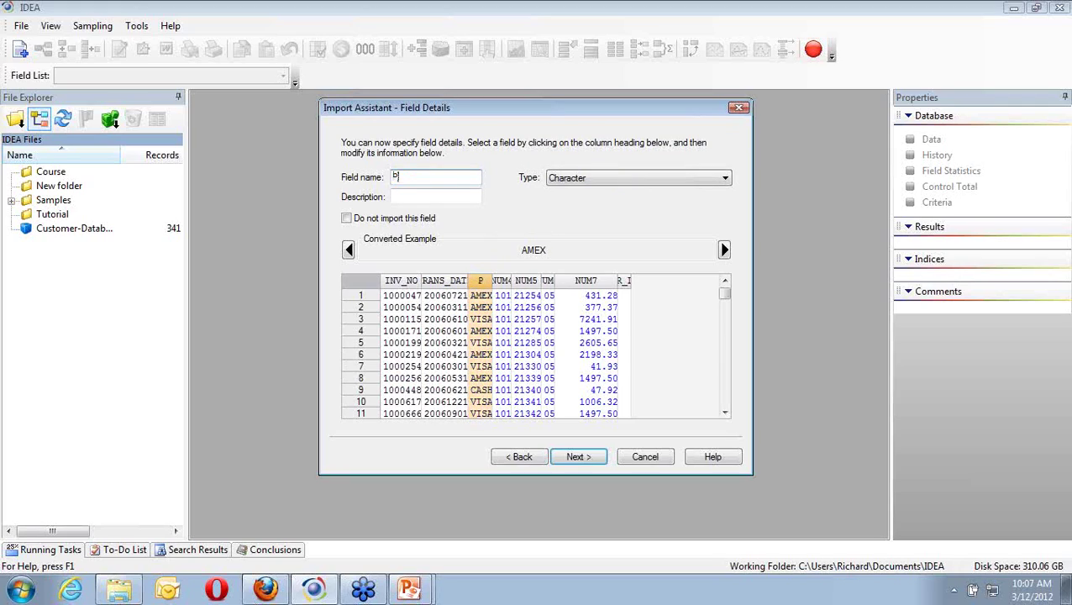
text(AY_TYPE)
click(503, 282)
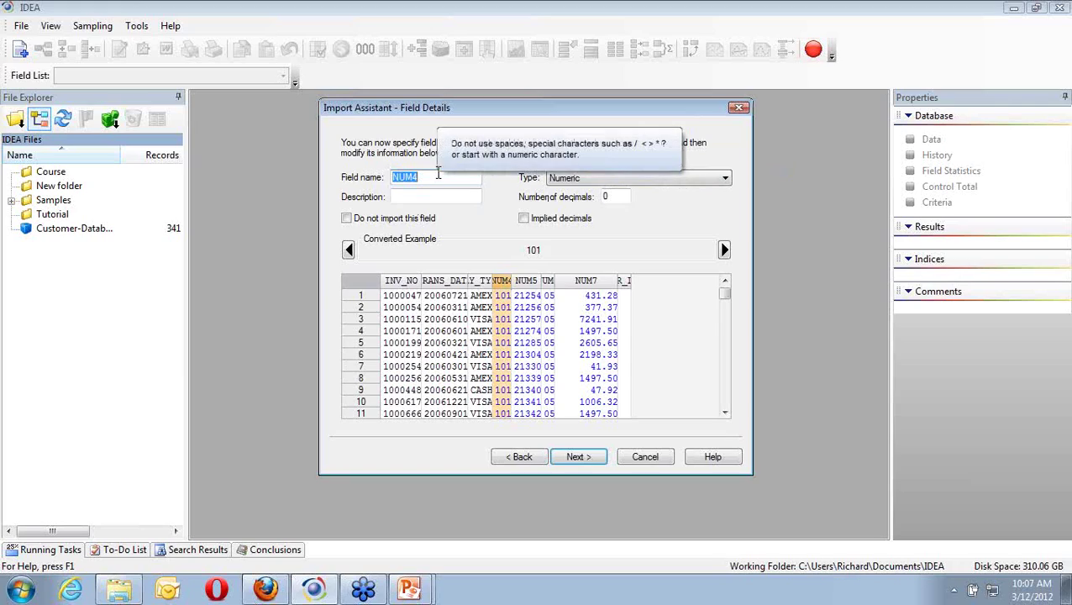
text(SALESM)
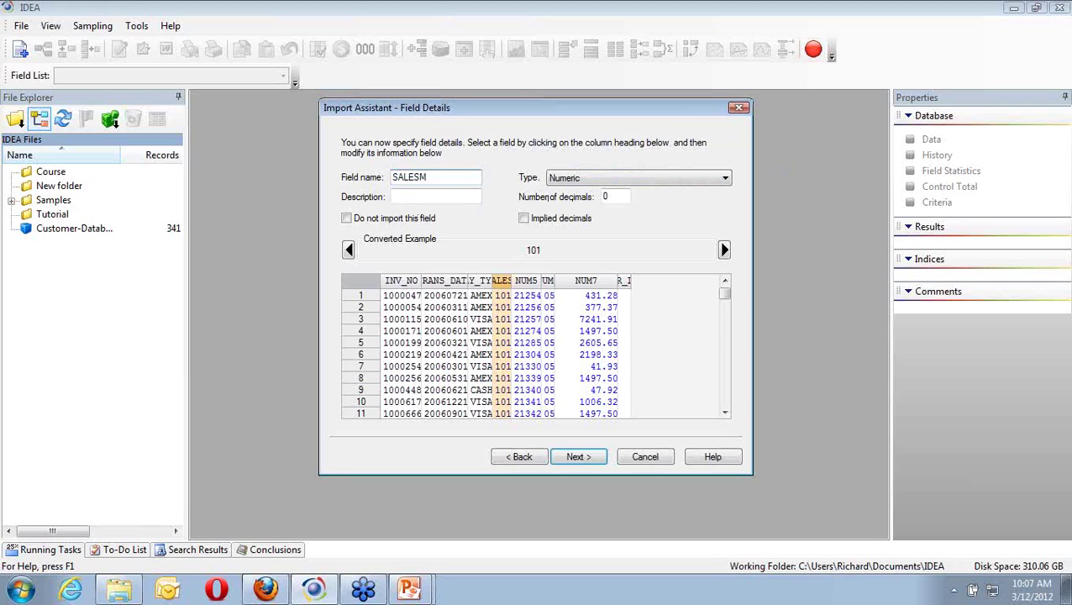
text(AN)
Rename the fifth field, NUM5, as CUSTNO.
click(531, 283)
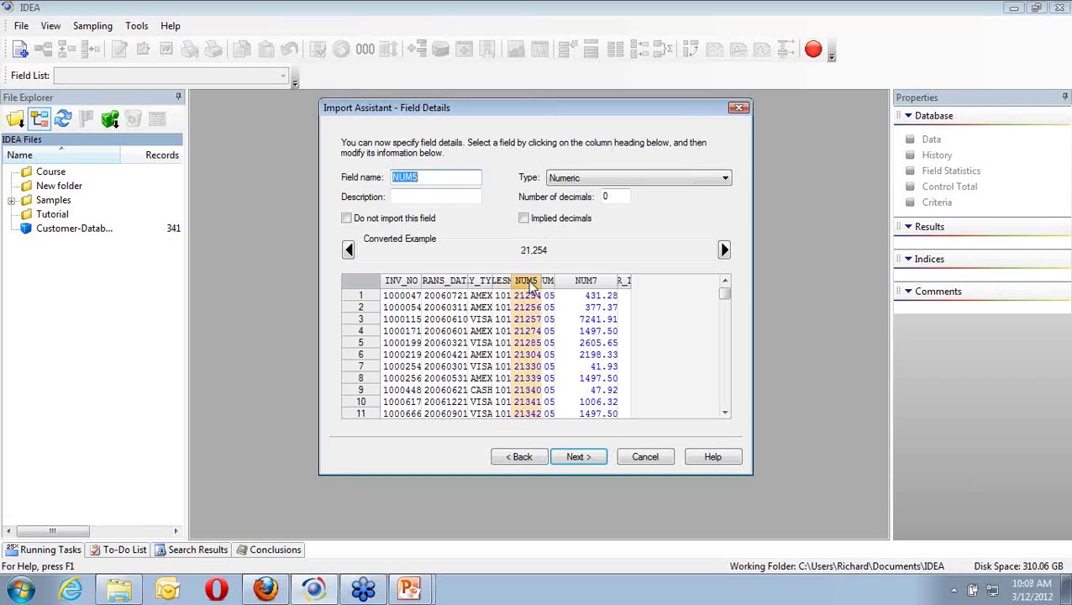
text(C)
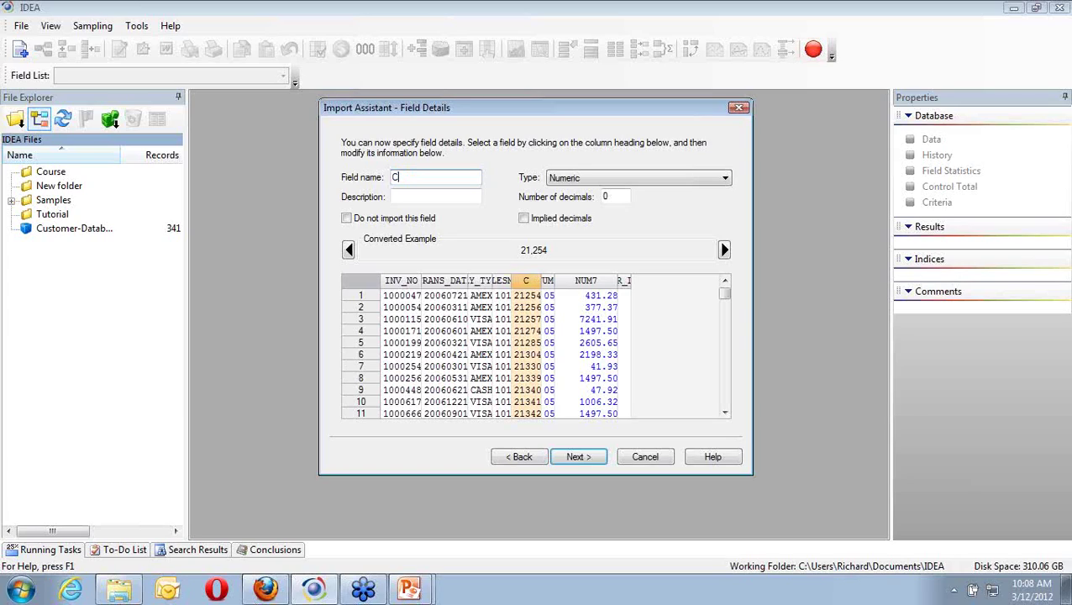
text(USTNO)
Set the NUM6 field's type to Character and rename it as PROD_CODE.
click(548, 285)
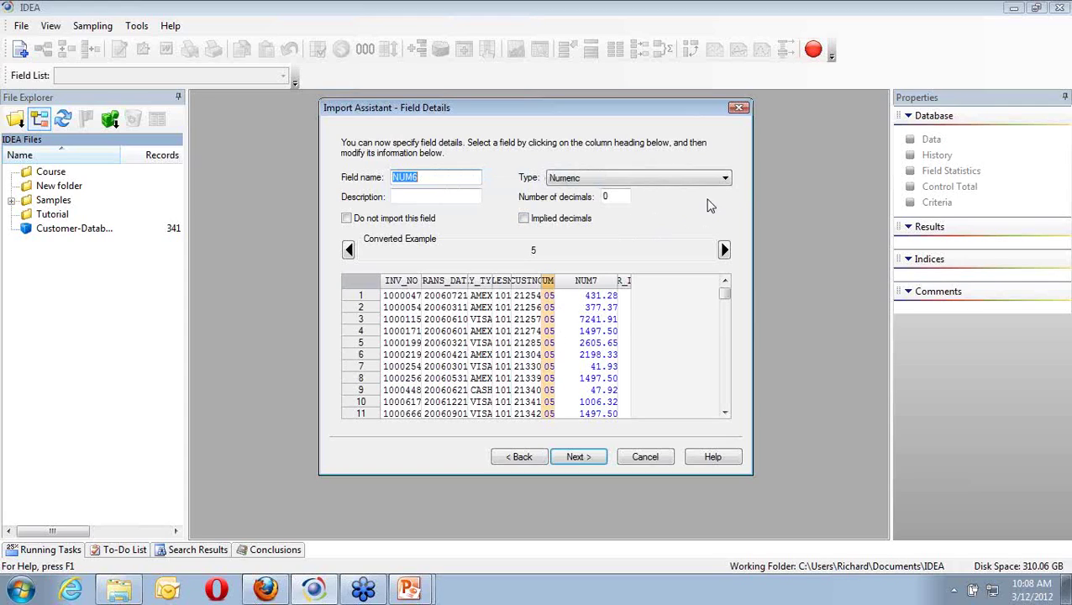
click(726, 177)
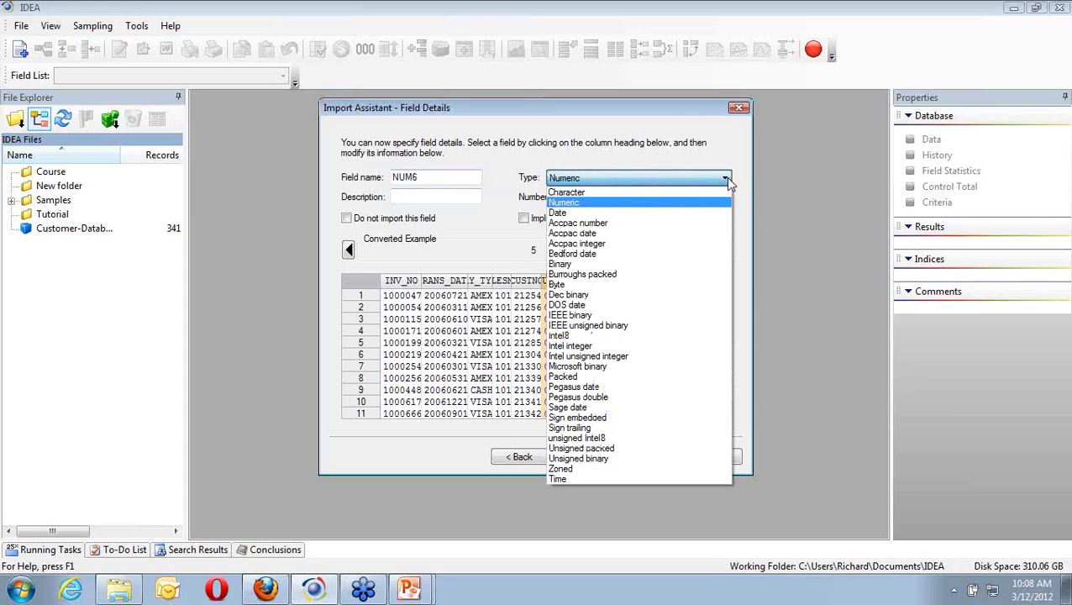
click(675, 193)
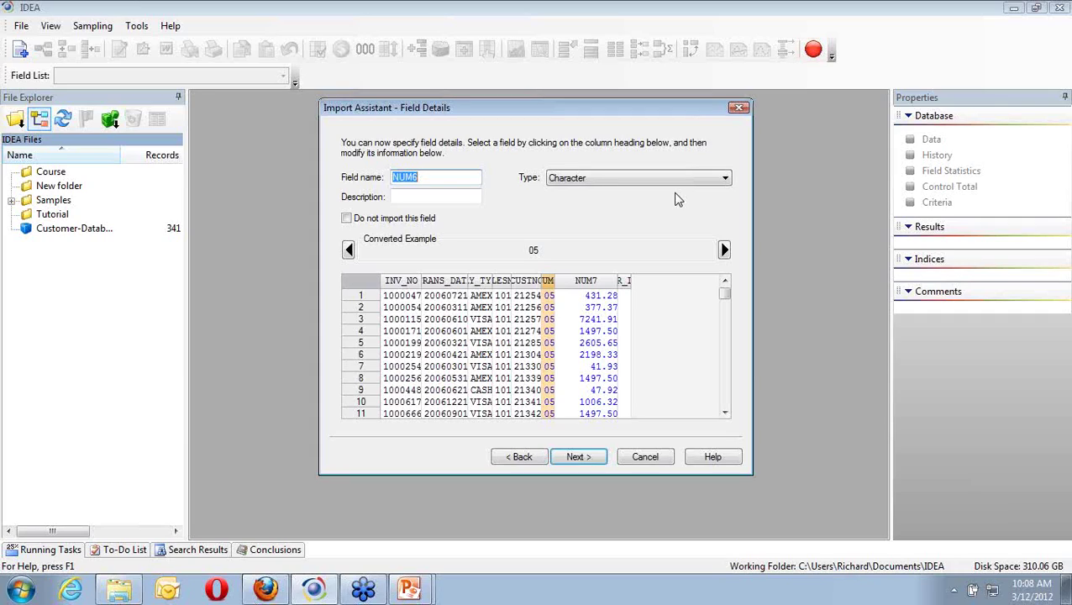
text(PROD_CODE)
Rename the NUM7 field as AMOUNT and set its number of decimals to 2.
click(593, 286)
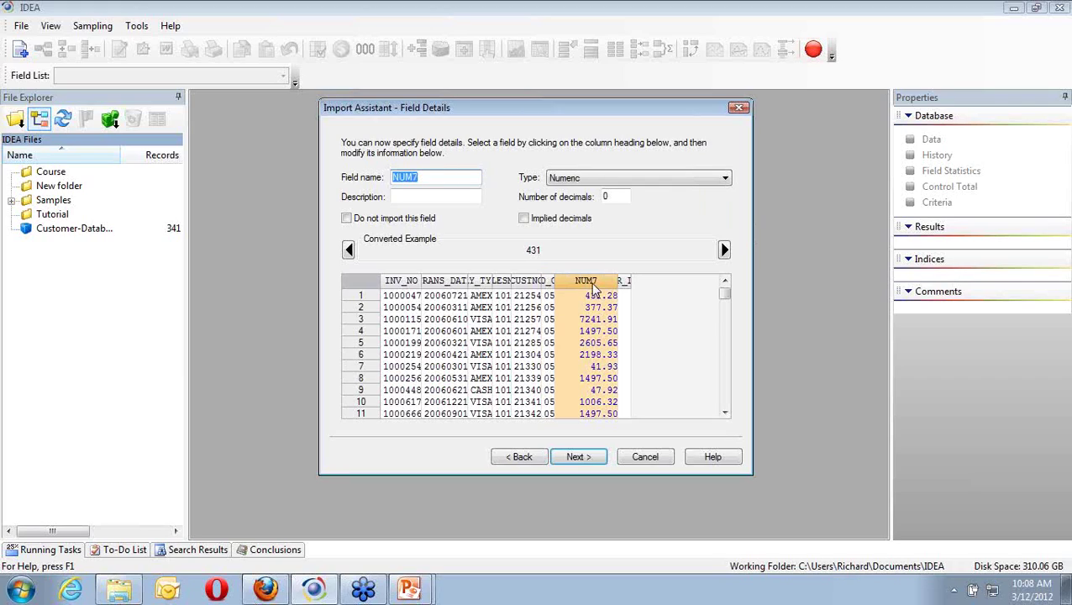
text(AMOUNT)
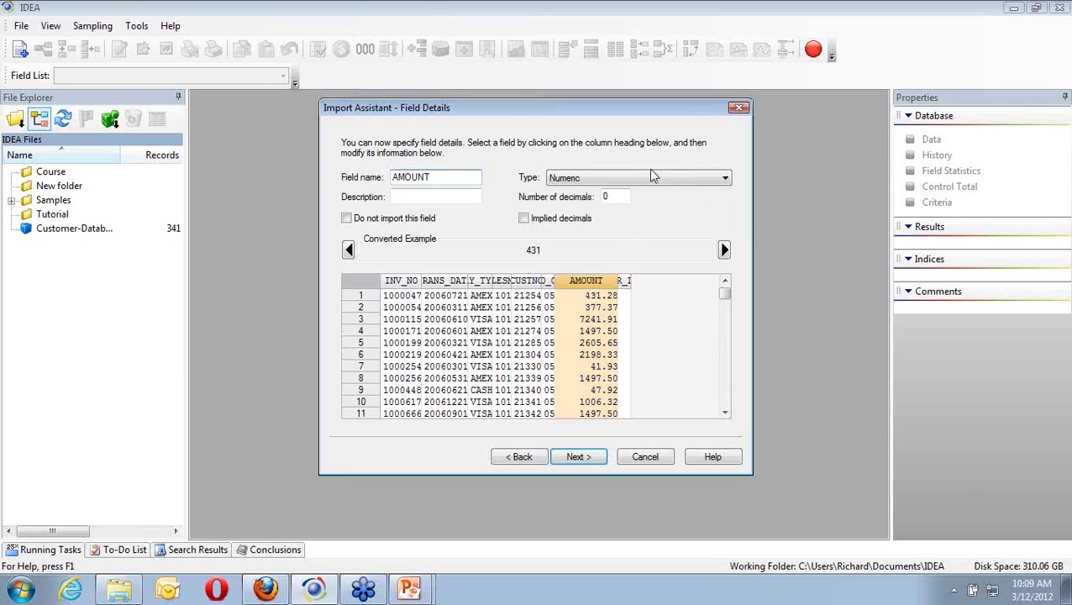
click(622, 198)
key(BackSpace)
text(2)
key(BackSpace)
text(2)
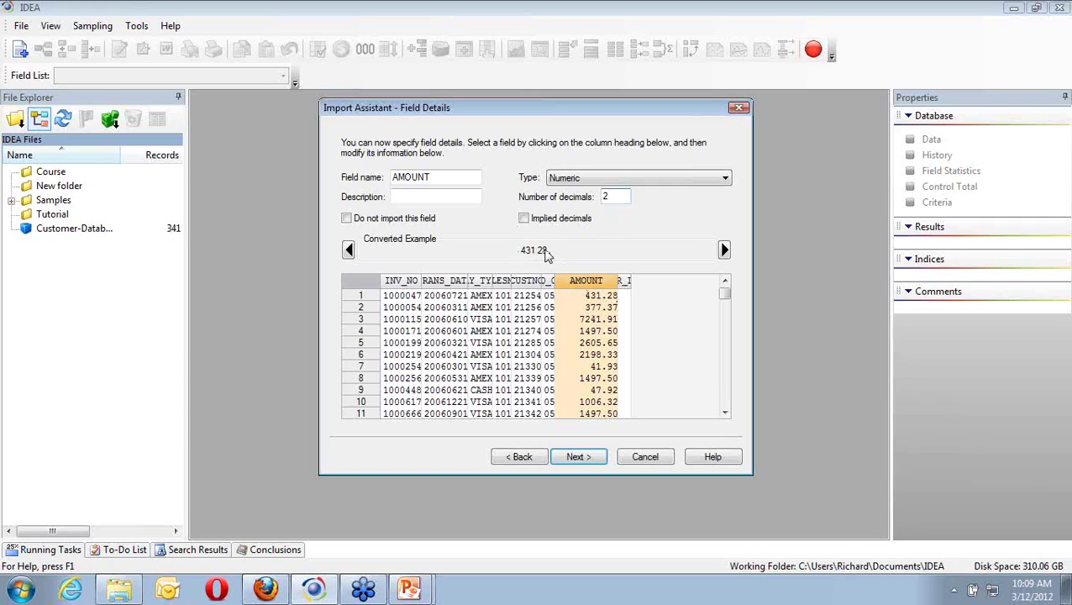
Finish the field details and add a new field named DISCAMT to the imported file.
click(577, 460)
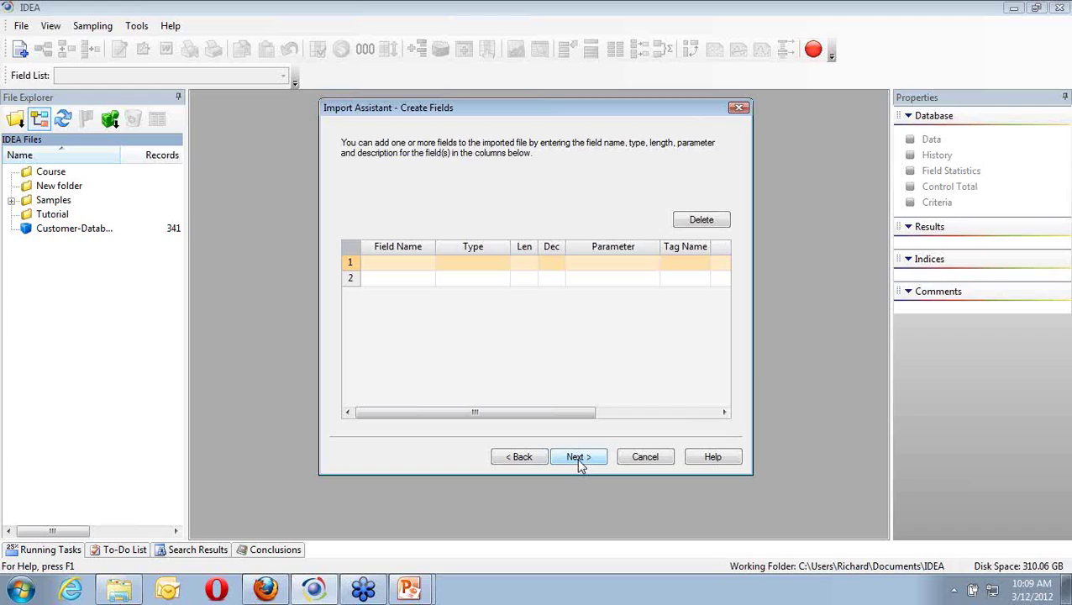
click(398, 265)
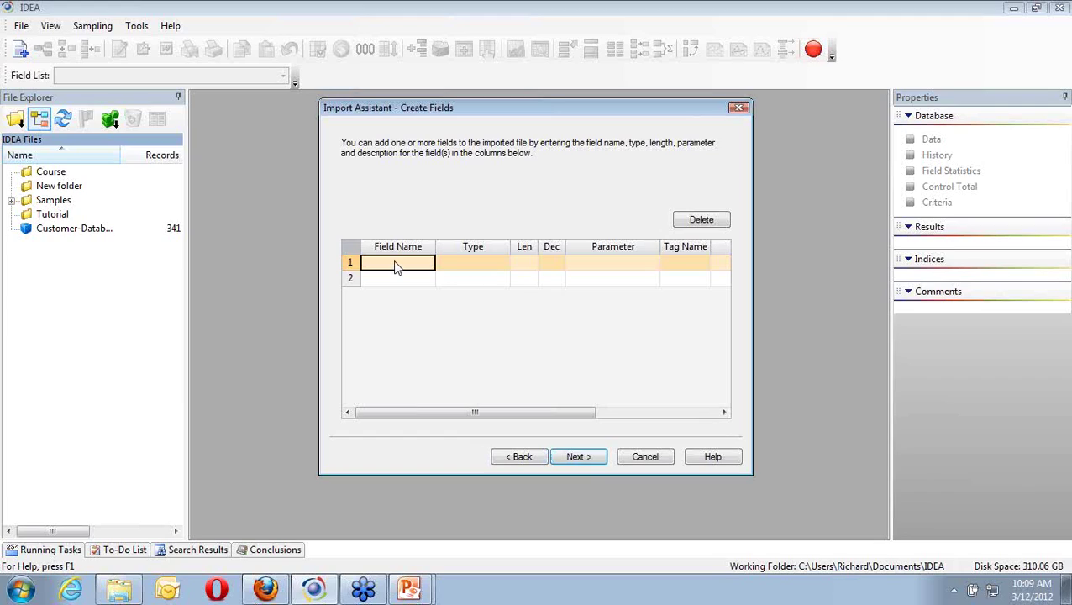
text(ZD)
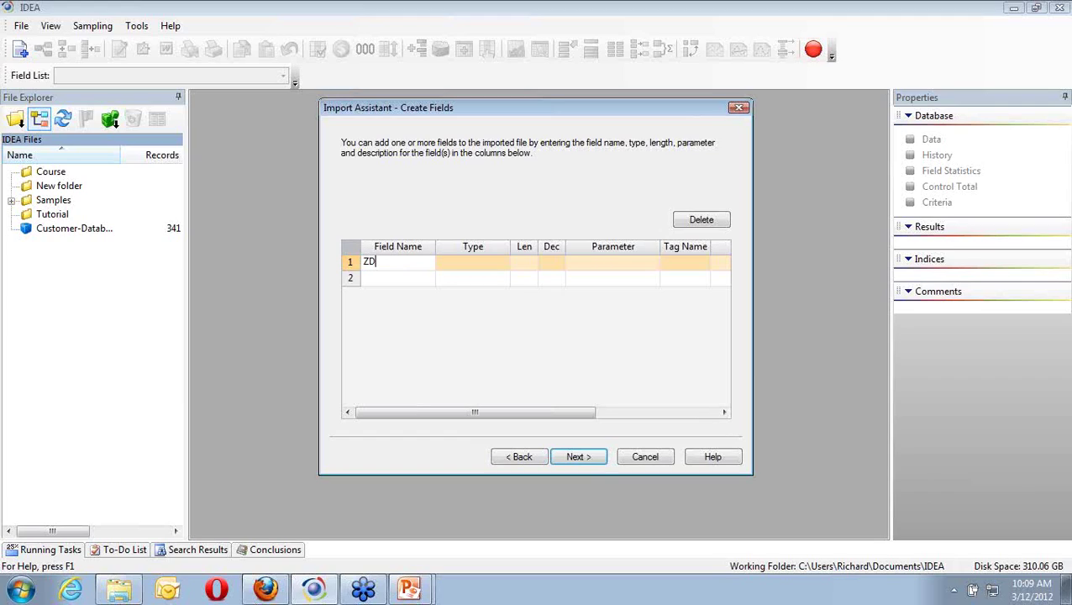
text(ISC)
key(BackSpace)
key(BackSpace)
key(BackSpace)
key(BackSpace)
key(BackSpace)
text(DISCAMT)
Set the DISCAMT field's type to Virtual numeric with 2 decimals.
click(499, 265)
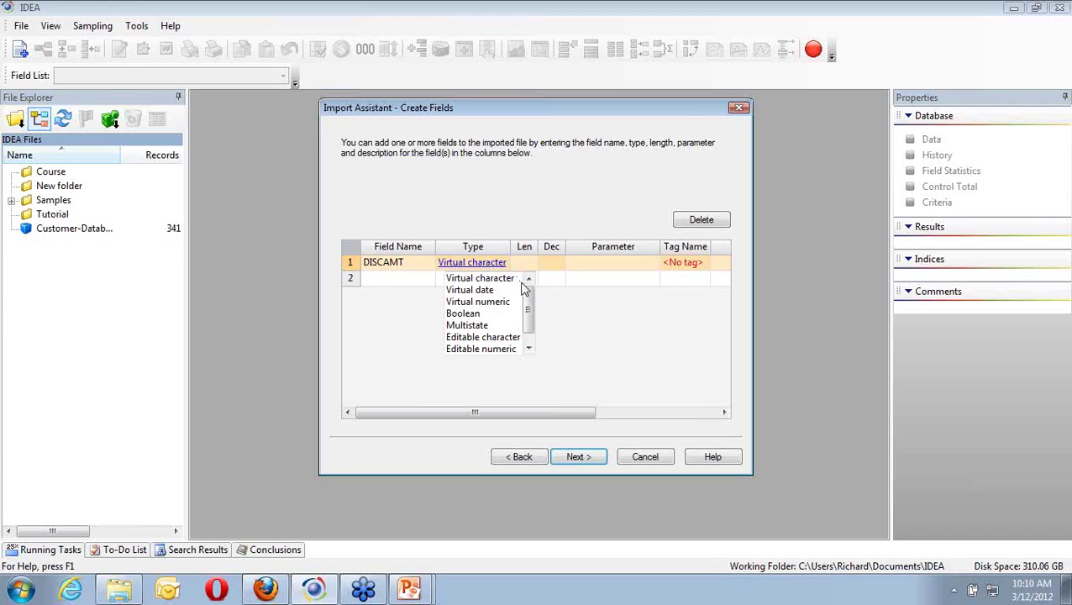
click(478, 302)
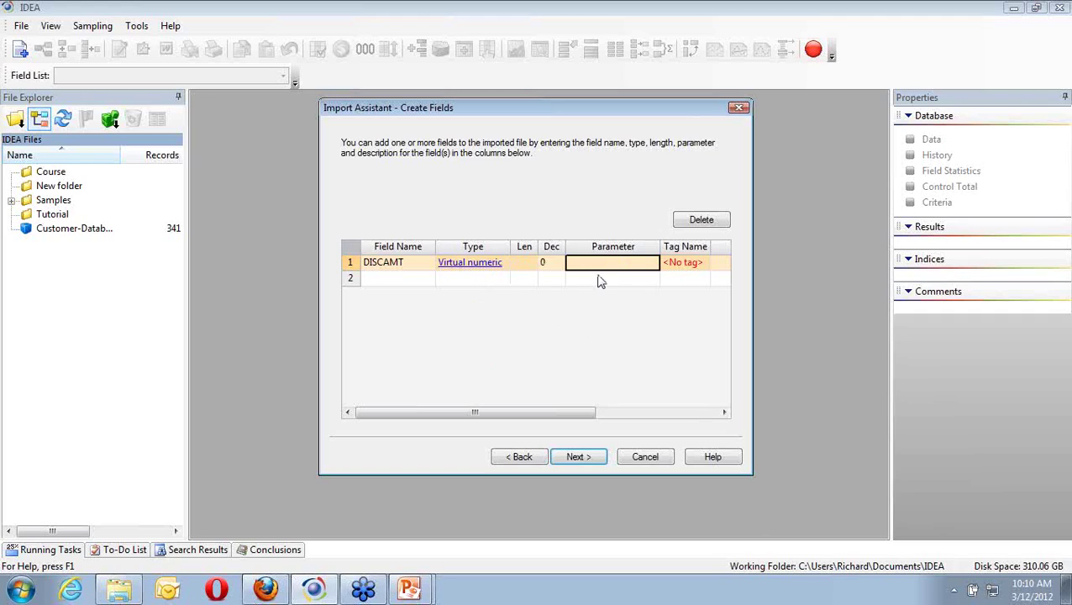
click(525, 266)
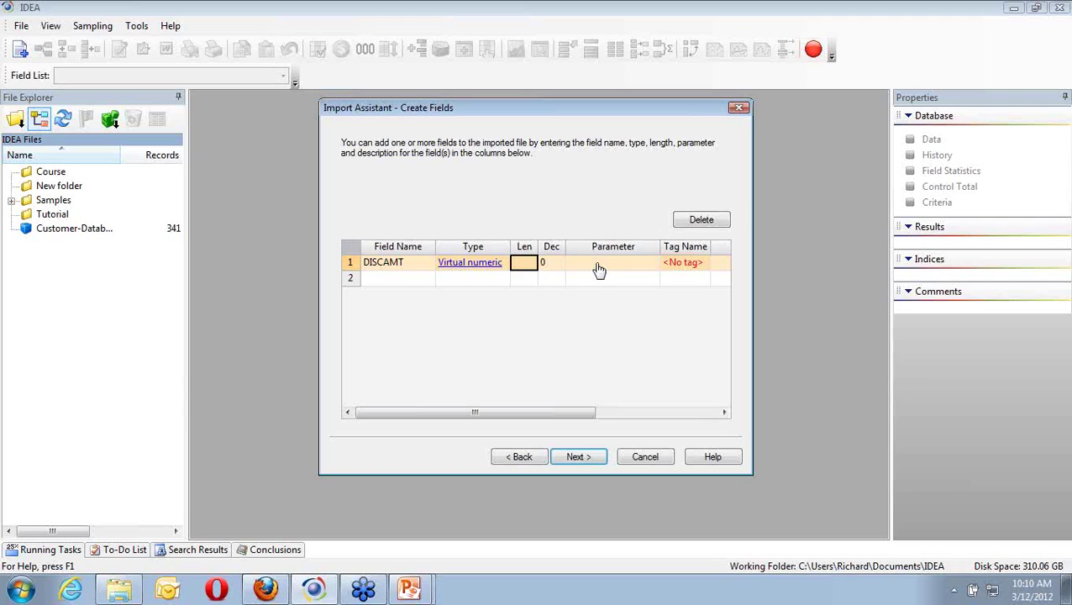
click(560, 263)
text(2)
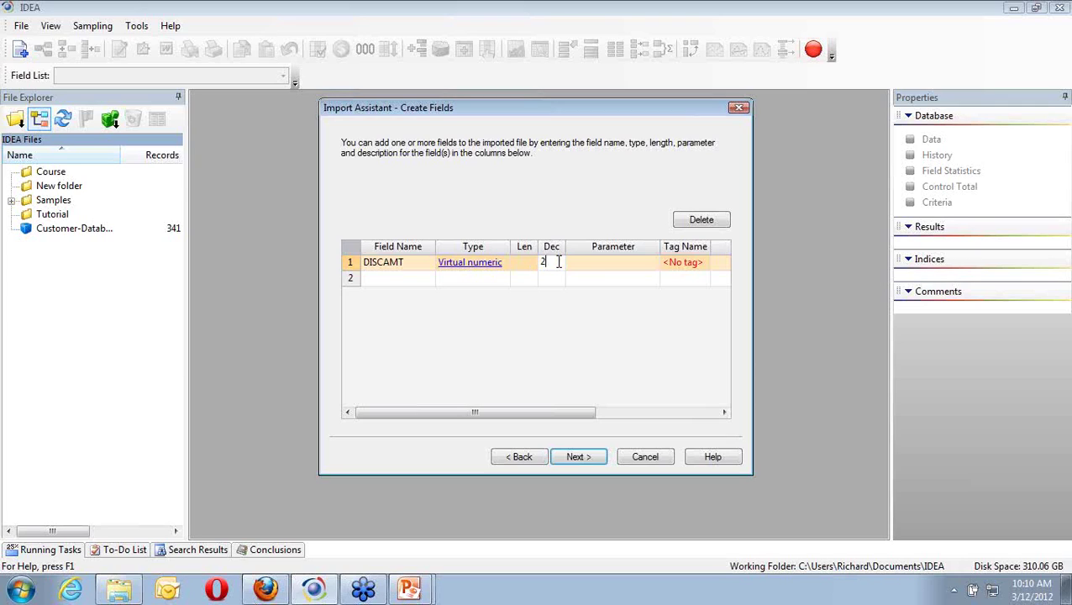
Define the DISCAMT field's parameter with the equation AMOUNT * .1.
click(634, 269)
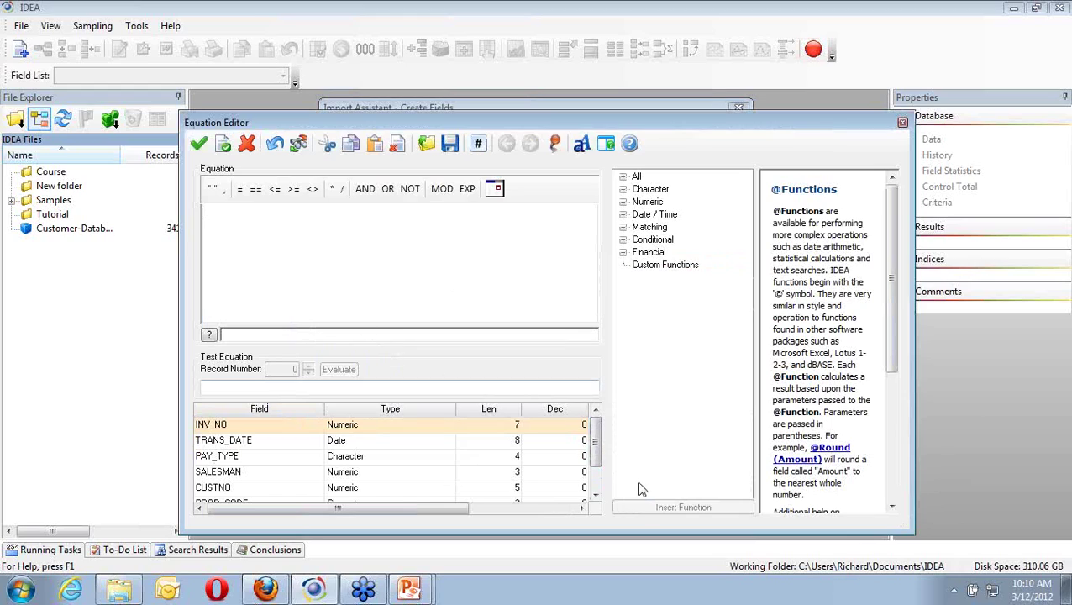
drag(593, 443, 594, 475)
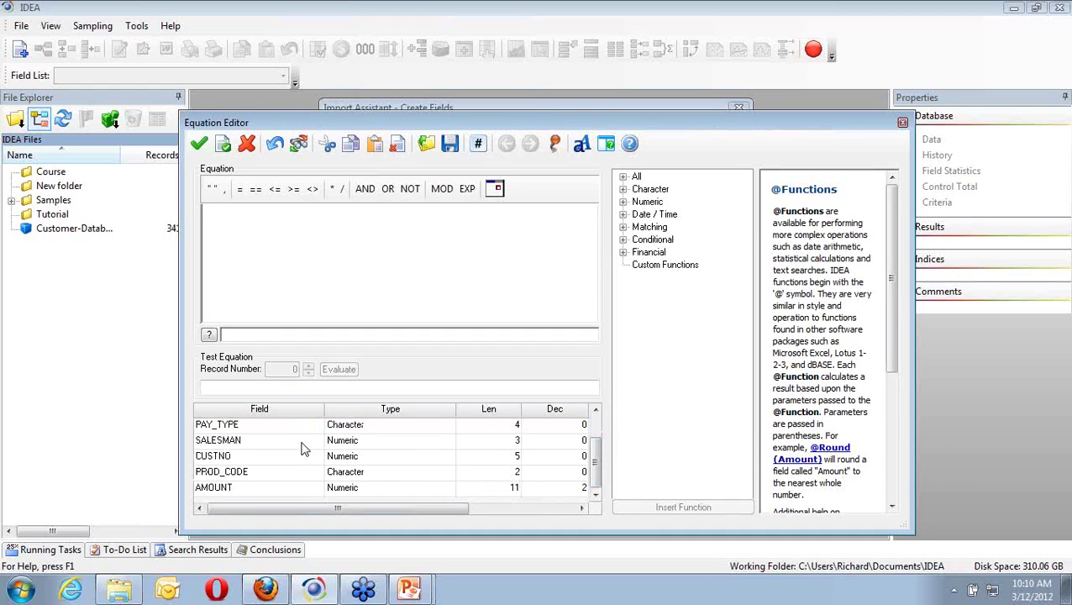
double_click(213, 488)
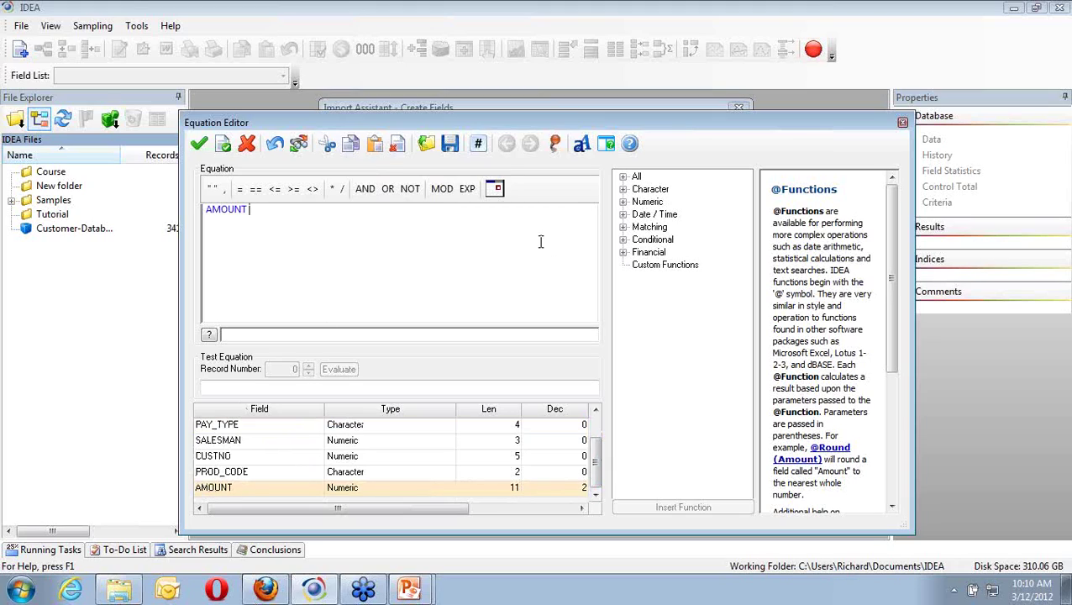
click(332, 189)
text(.1)
key(Return)
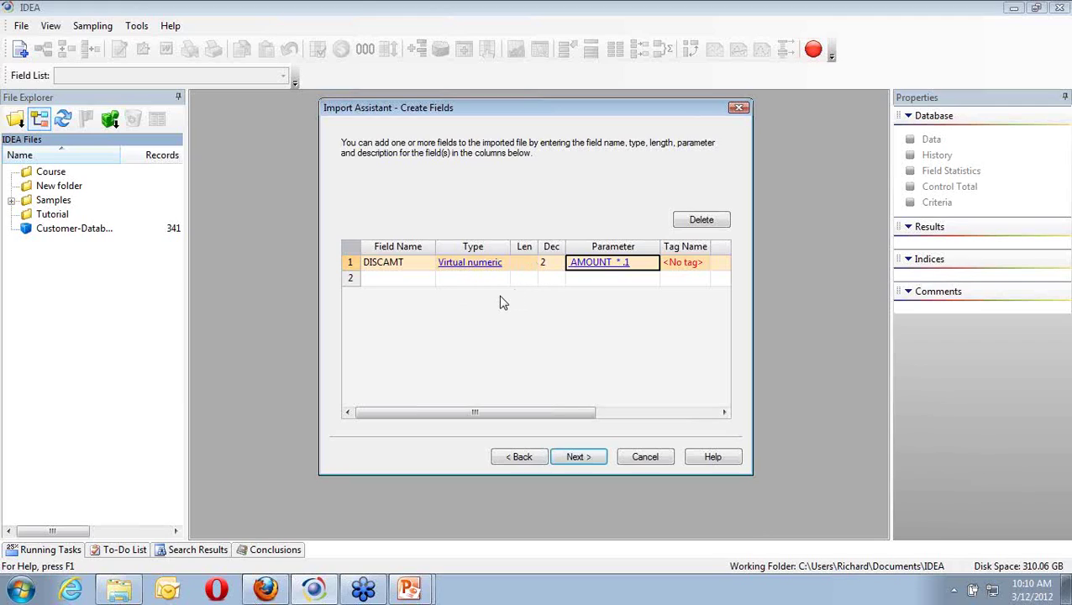
Import the data as the sales database without import criteria, generating field statistics and replacing the existing record definition.
click(589, 455)
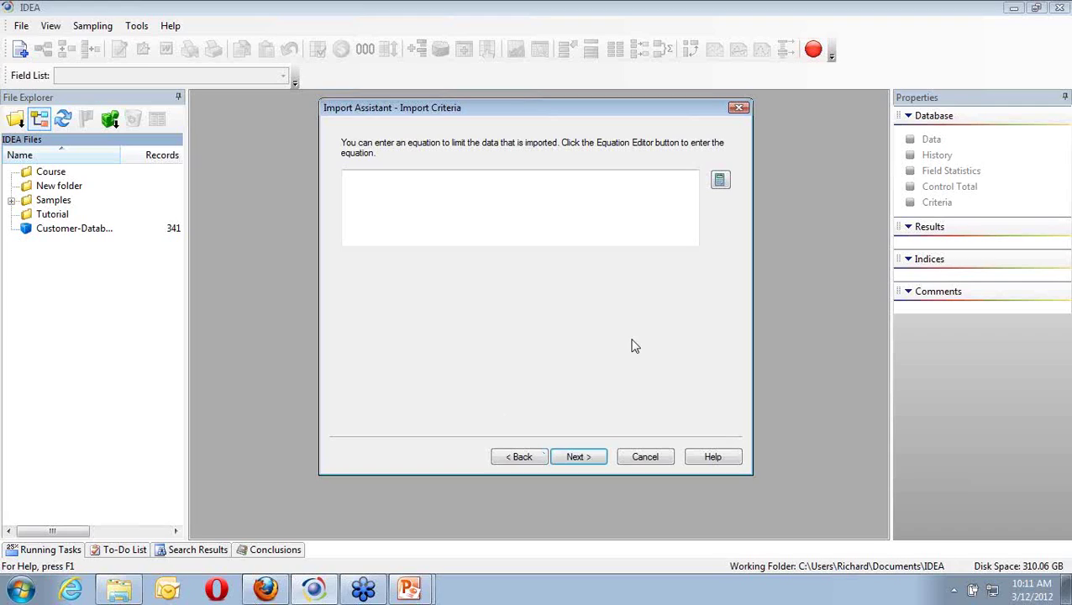
click(578, 456)
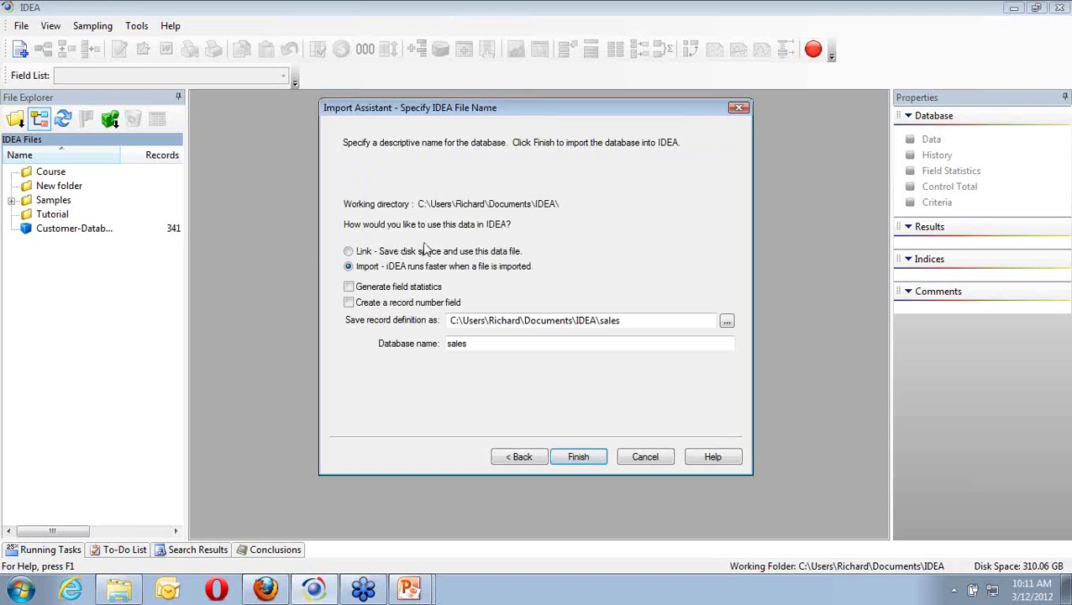
click(349, 287)
click(589, 460)
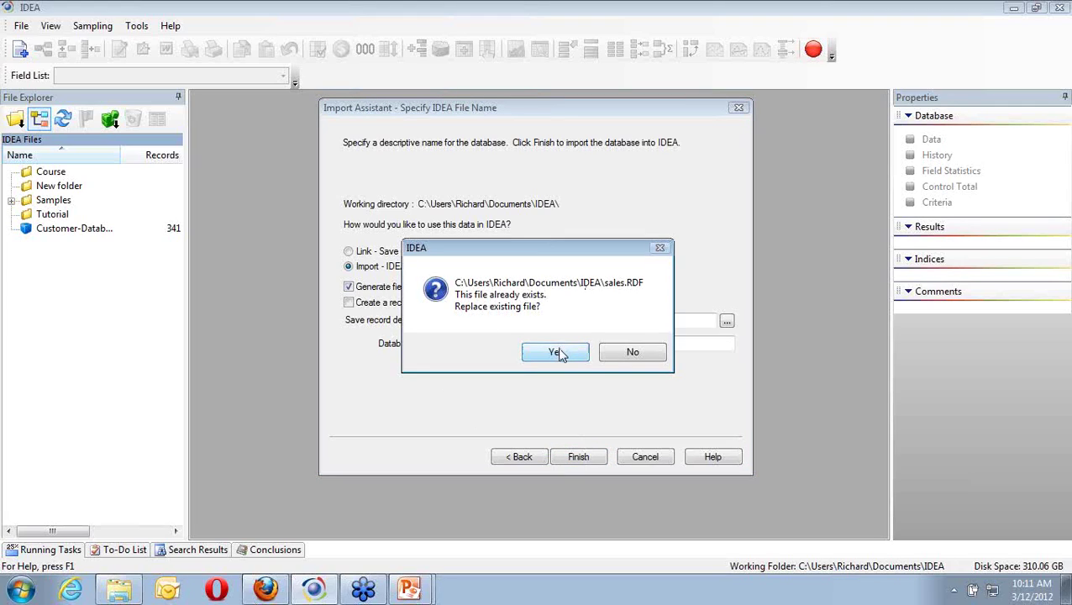
click(557, 353)
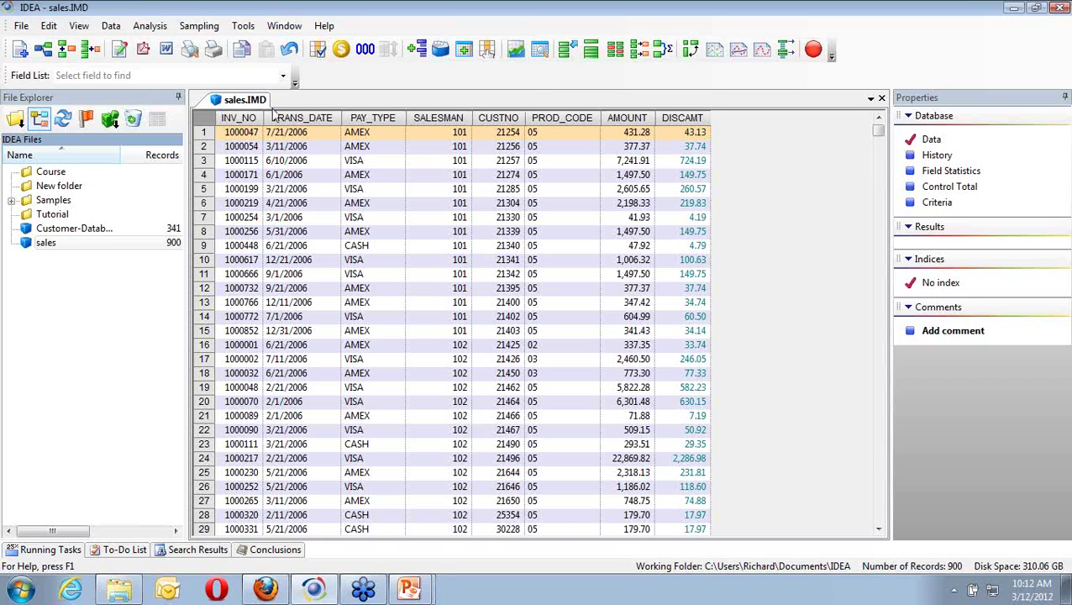
Change the DISCAMT field's equation to AMOUNT * .05 in Field Manipulation and apply it to the sales database.
click(111, 26)
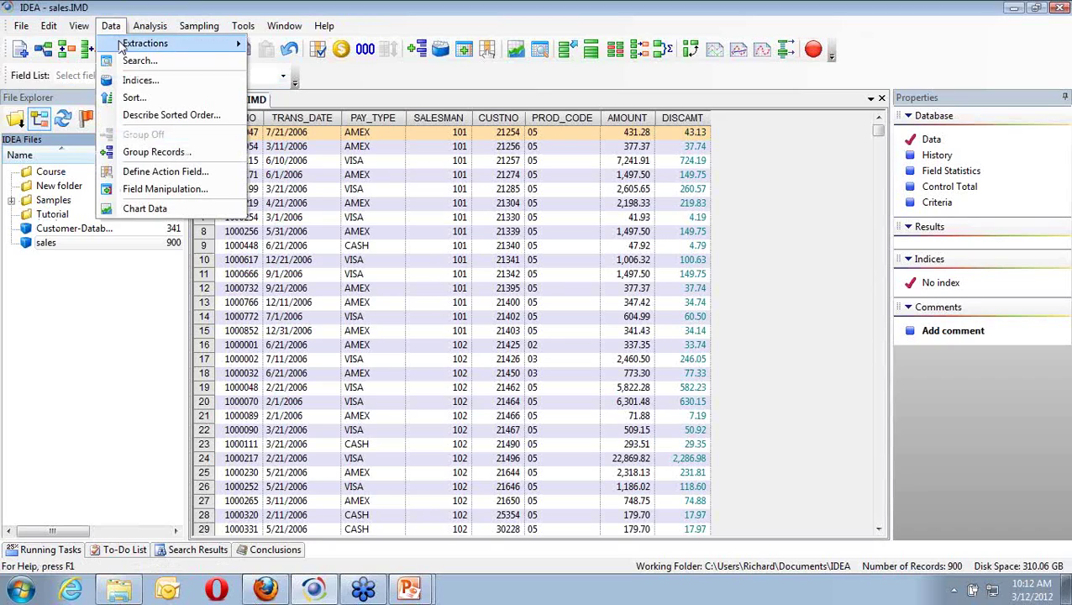
click(167, 190)
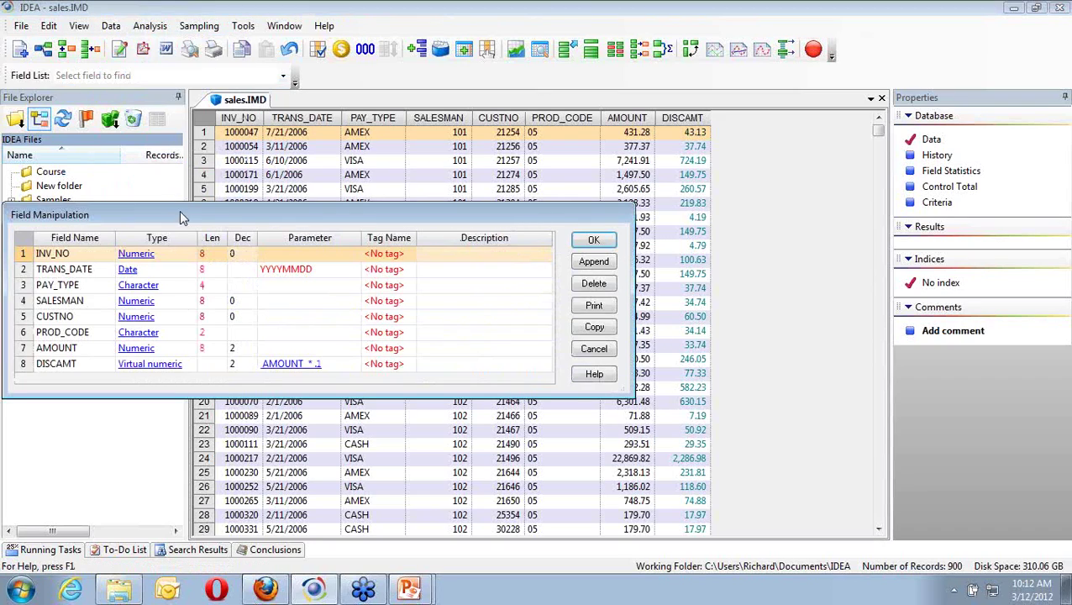
click(291, 372)
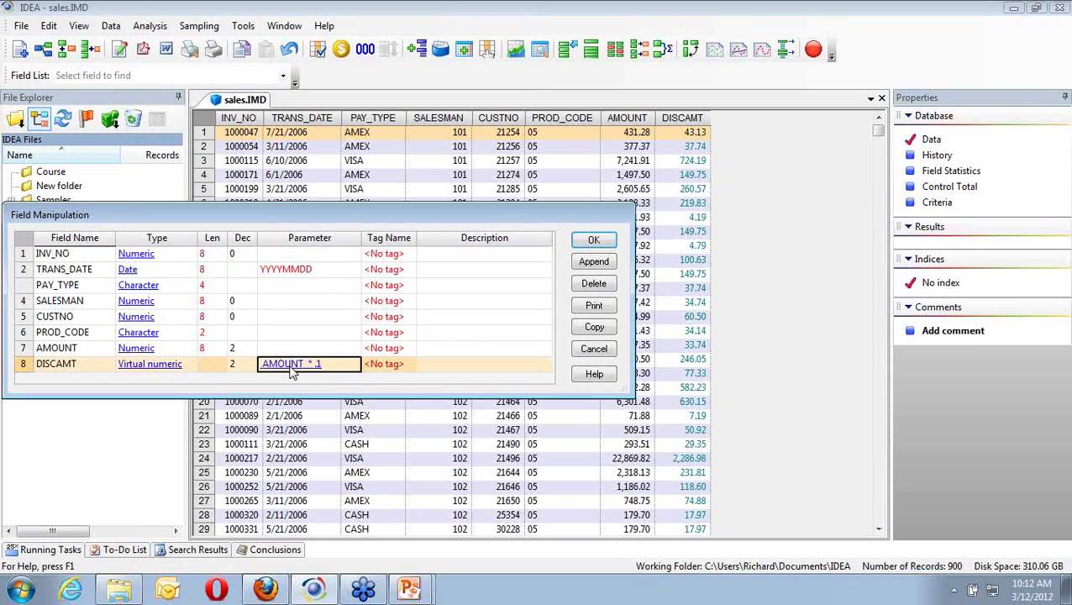
click(283, 217)
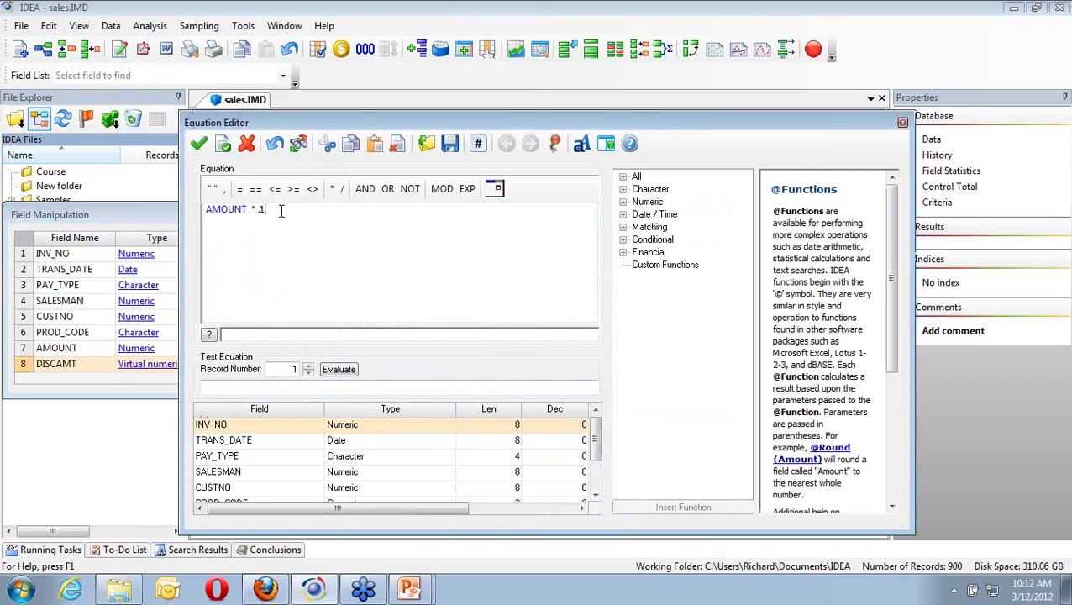
key(BackSpace)
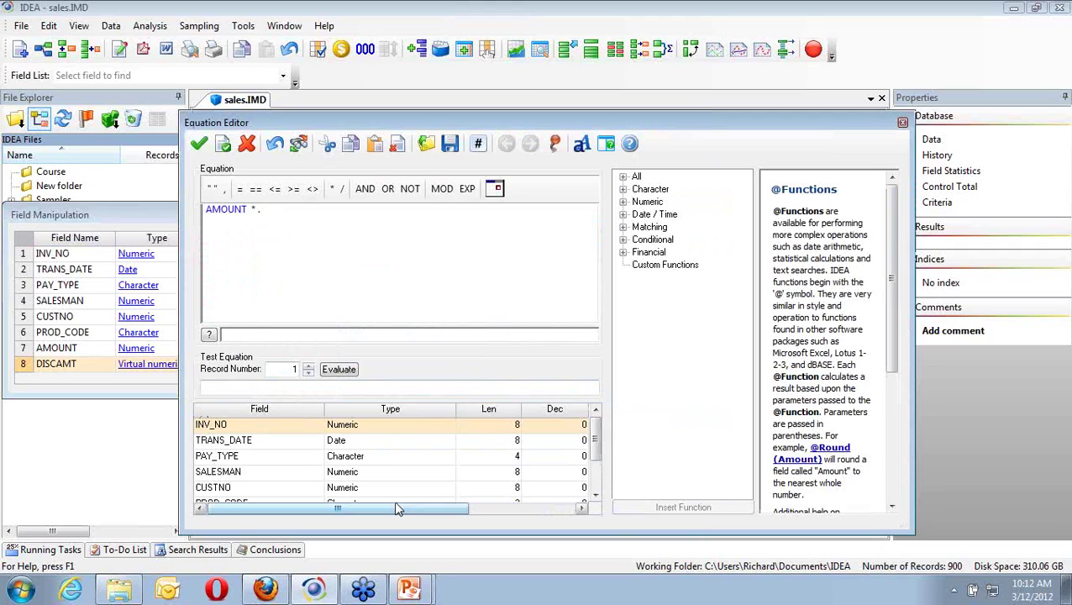
text(05)
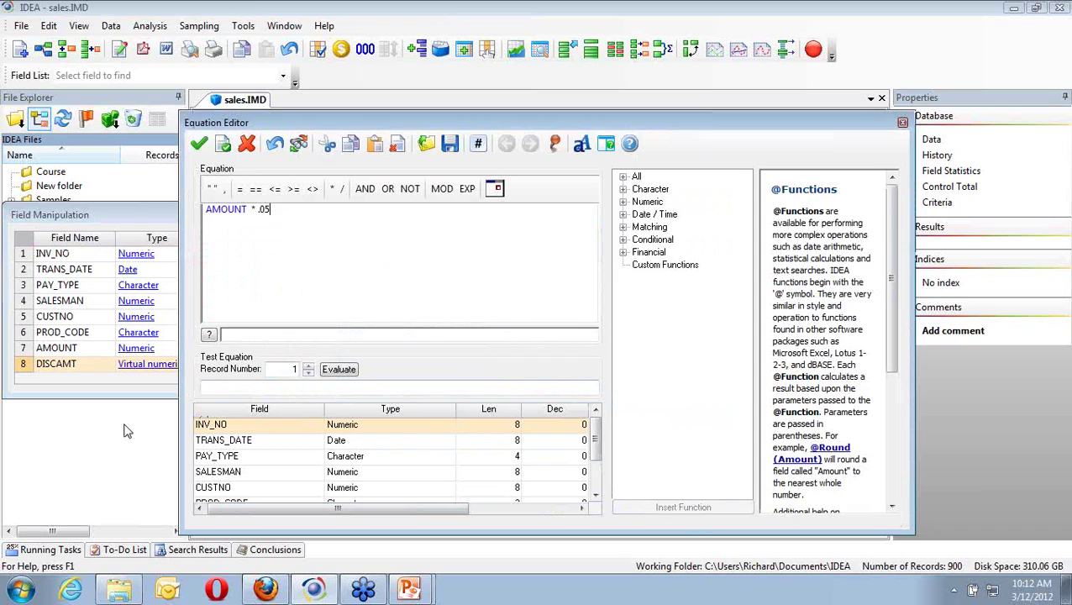
click(200, 144)
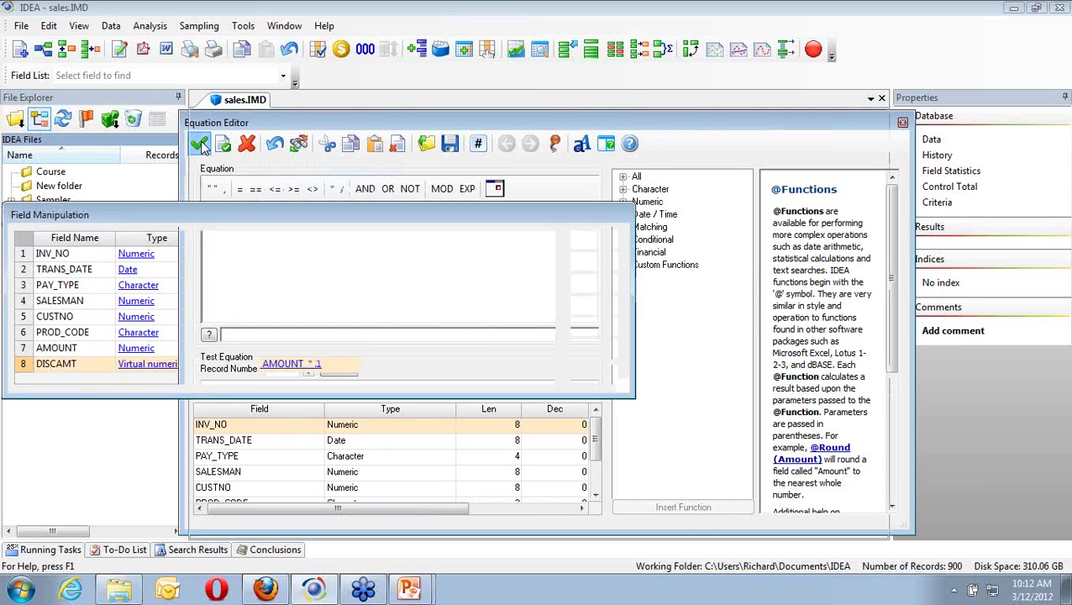
click(594, 241)
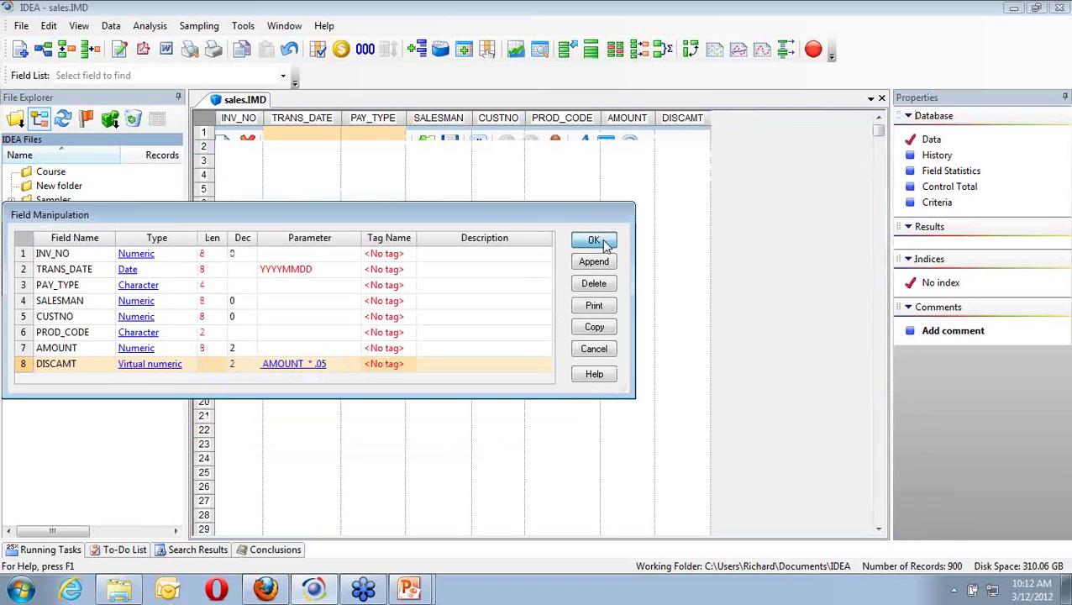
Close the open sales database and delete it from the working folder, confirming the deletion.
click(498, 356)
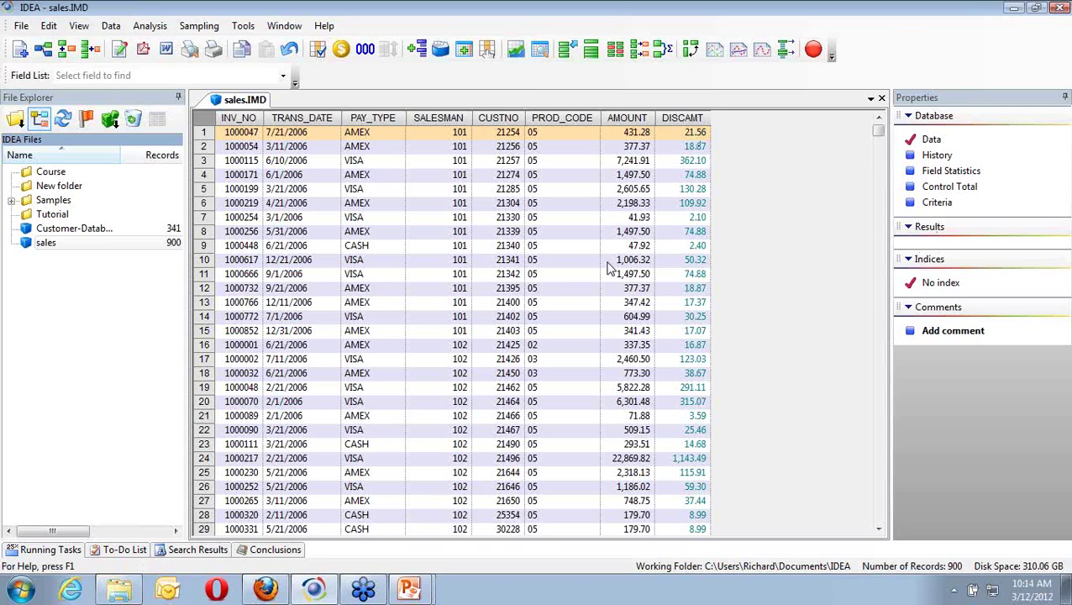
click(881, 99)
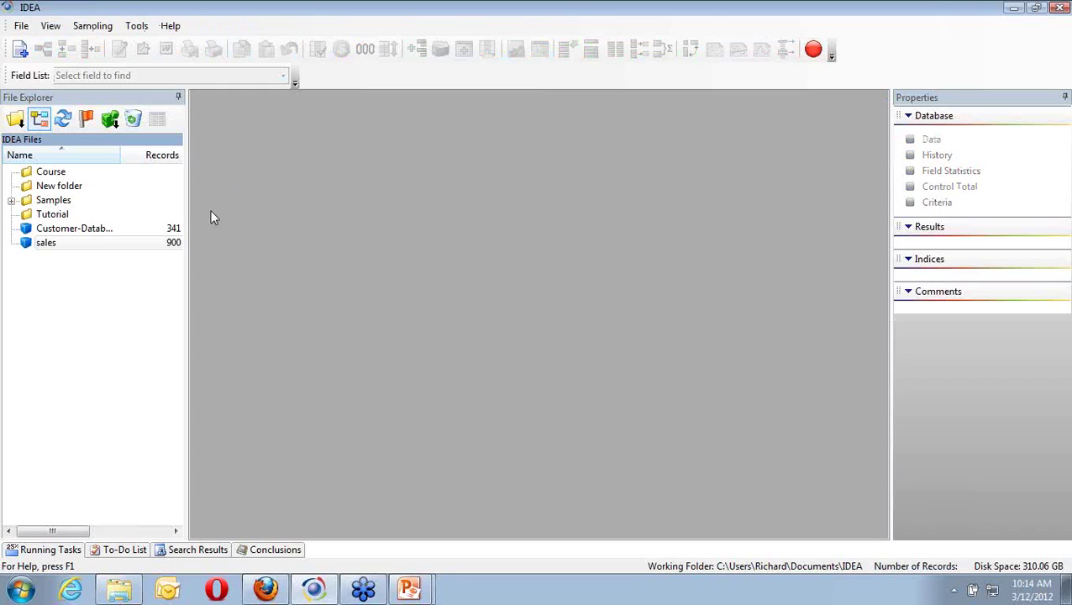
right_click(164, 245)
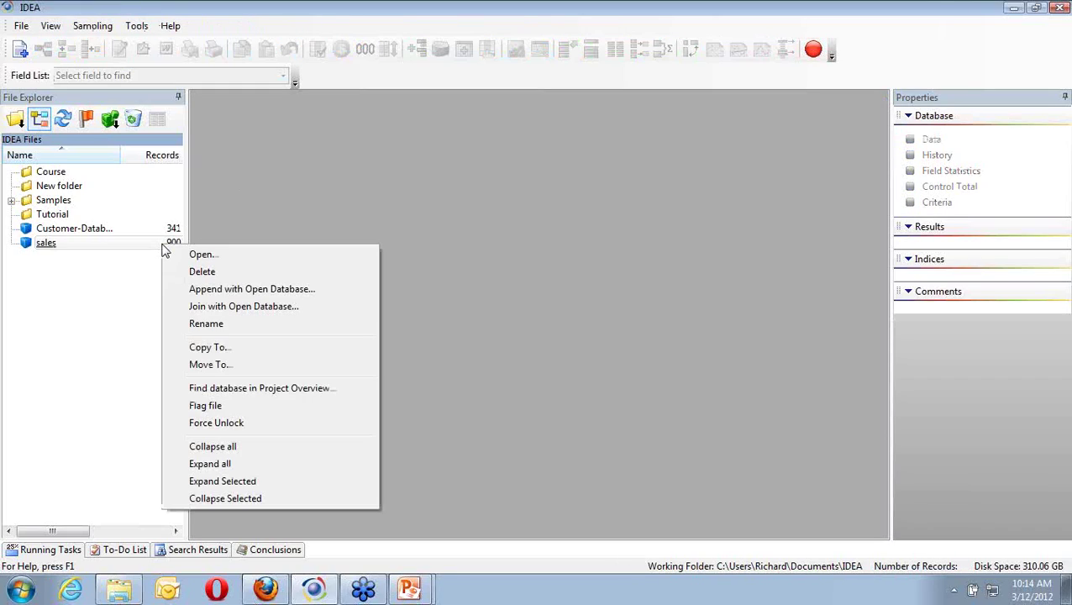
click(215, 271)
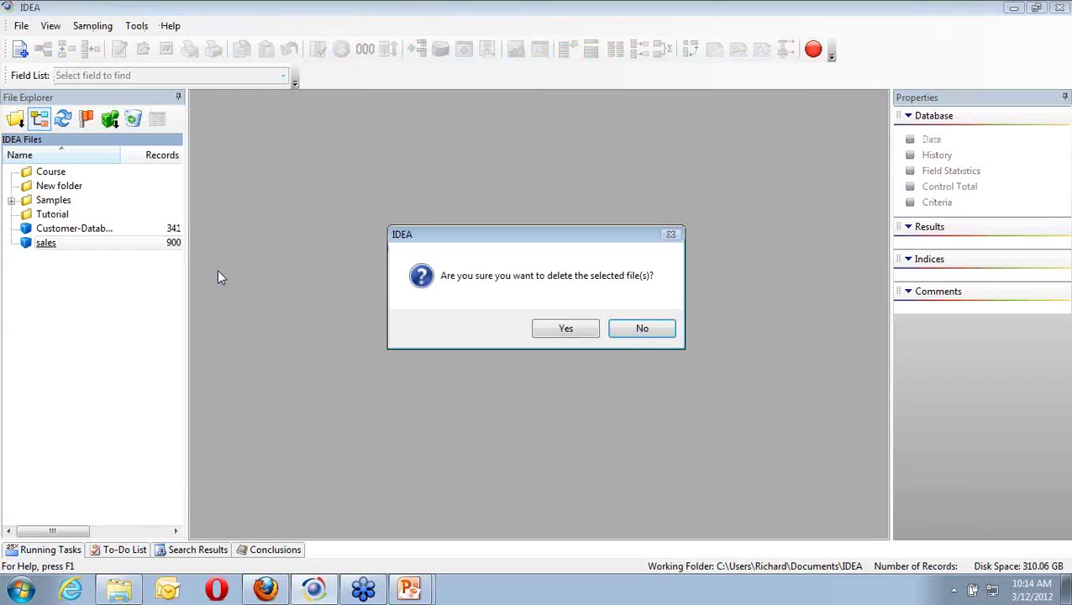
click(566, 333)
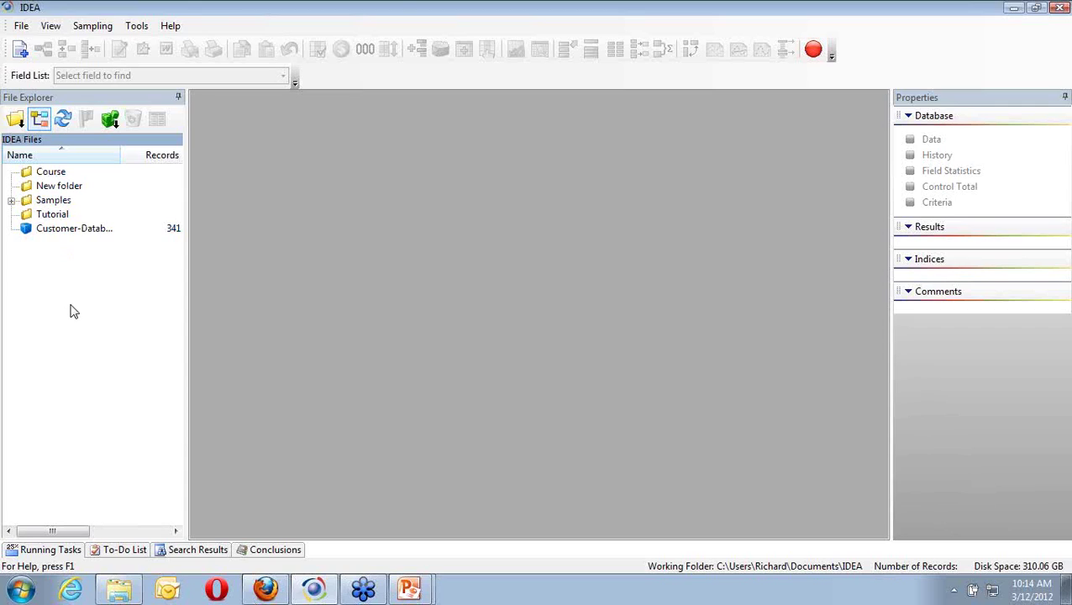
Start a new import to IDEA with Advanced Record Definition Editor as the format.
click(21, 26)
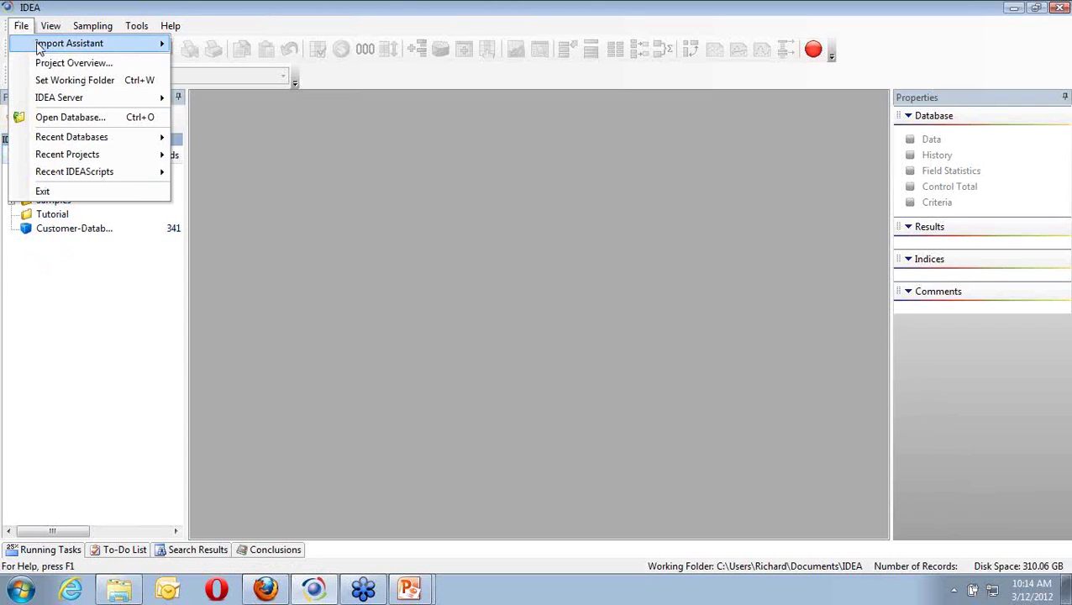
click(137, 26)
click(21, 26)
mouse_move(39, 47)
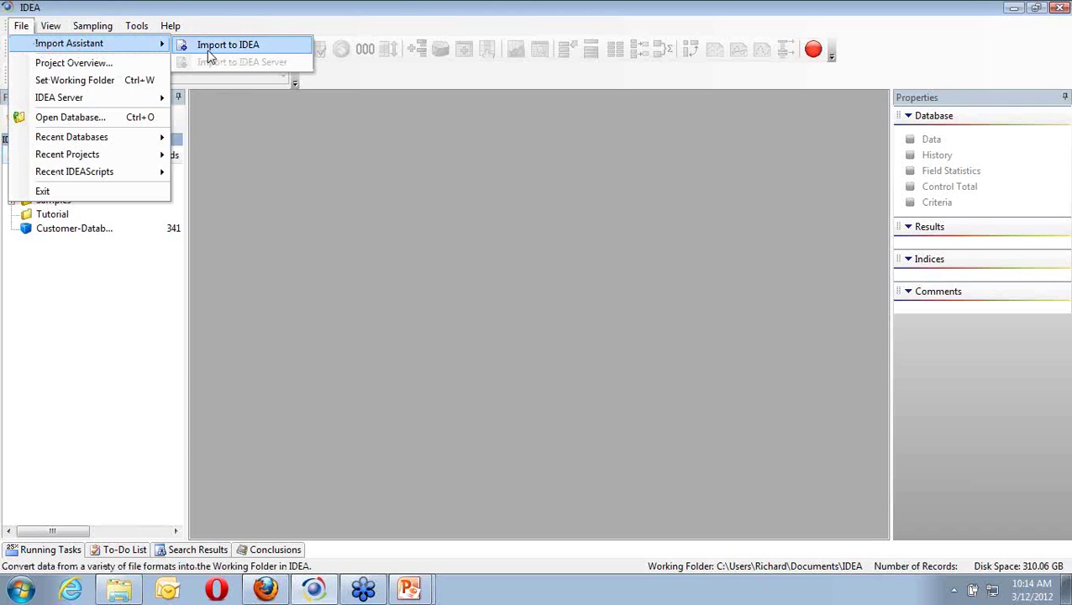
click(209, 46)
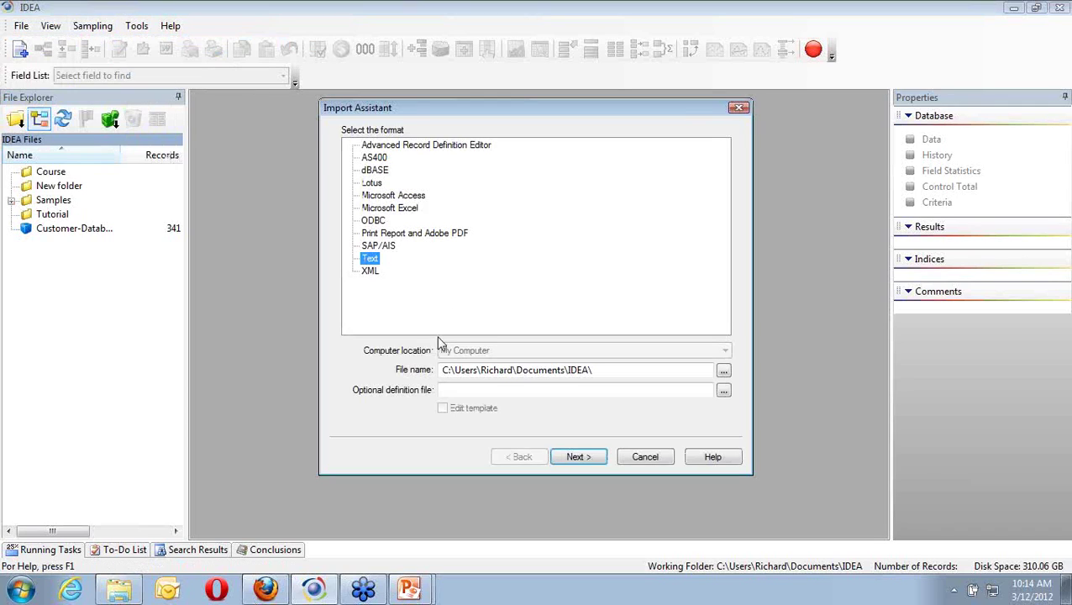
click(454, 147)
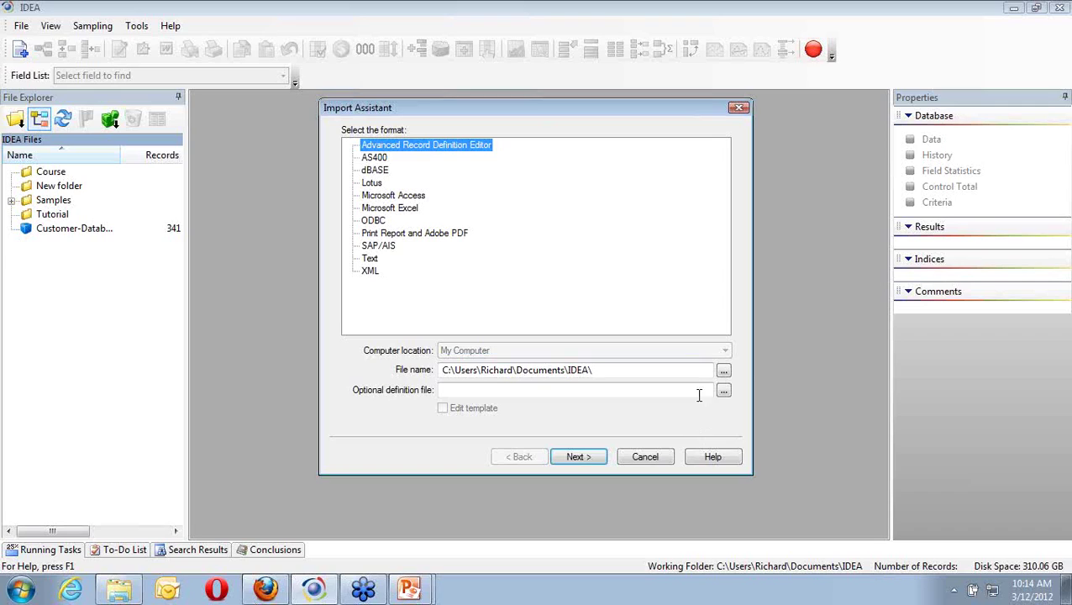
Choose sales.txt from the Tutorial folder as the import file and proceed to its record definition.
click(723, 374)
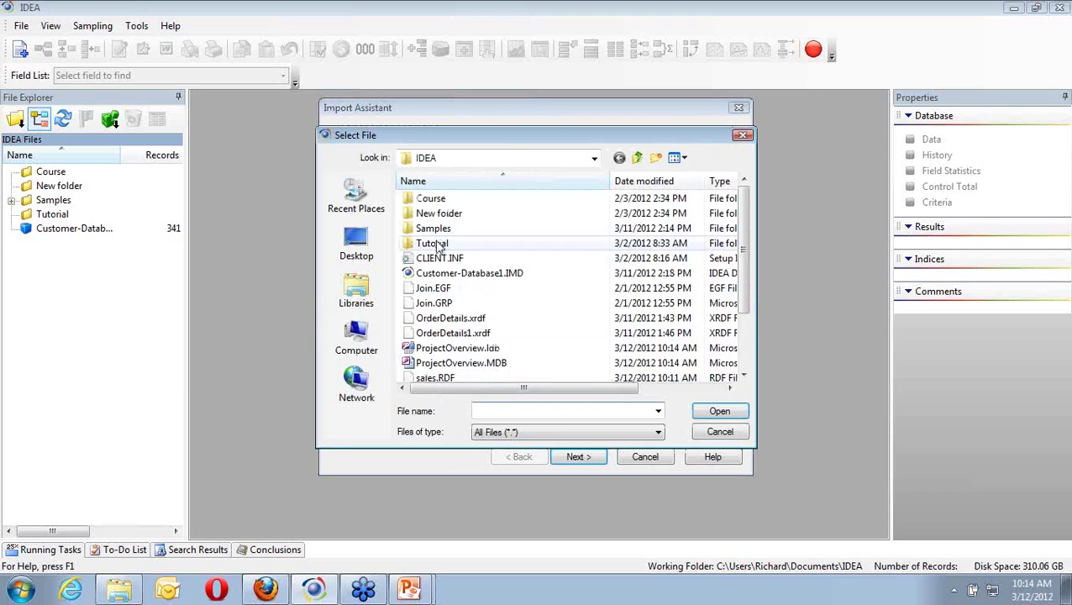
double_click(434, 243)
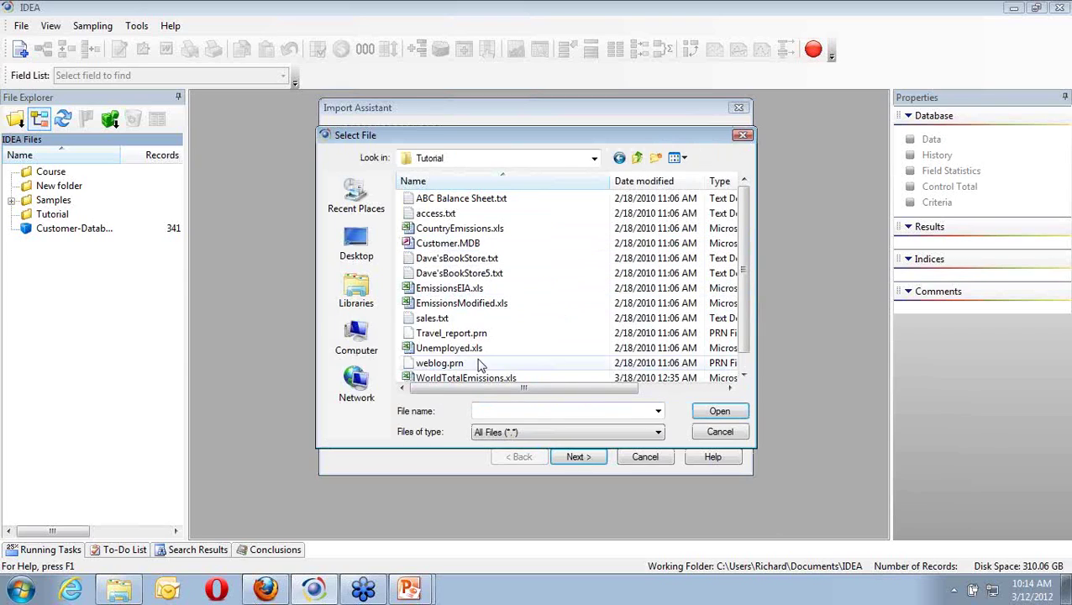
double_click(433, 318)
click(590, 460)
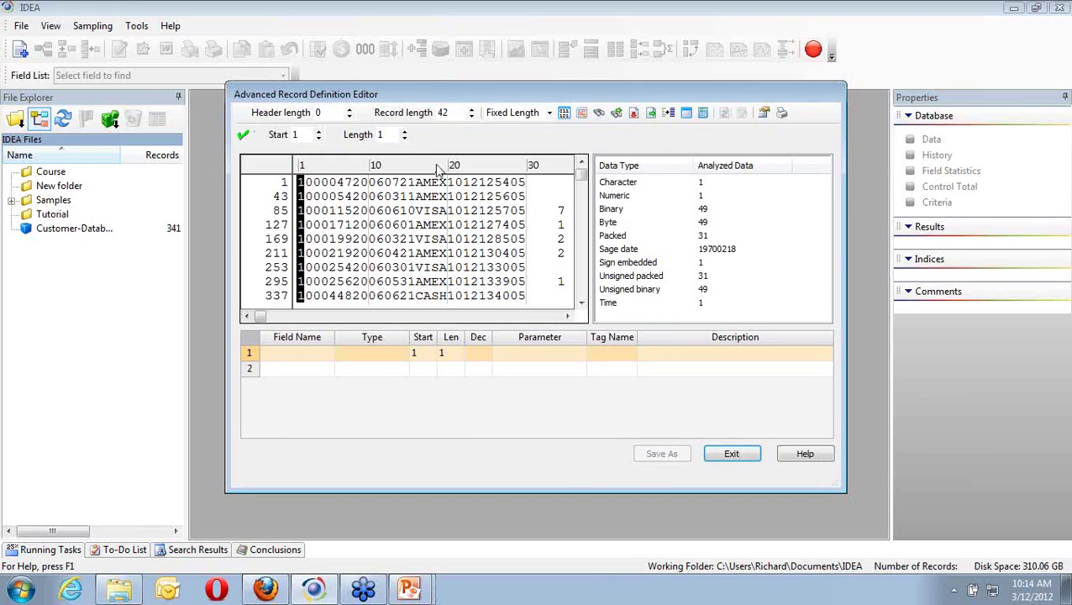
Define the first field as INV_NO with type Numeric and a length of 7.
click(308, 359)
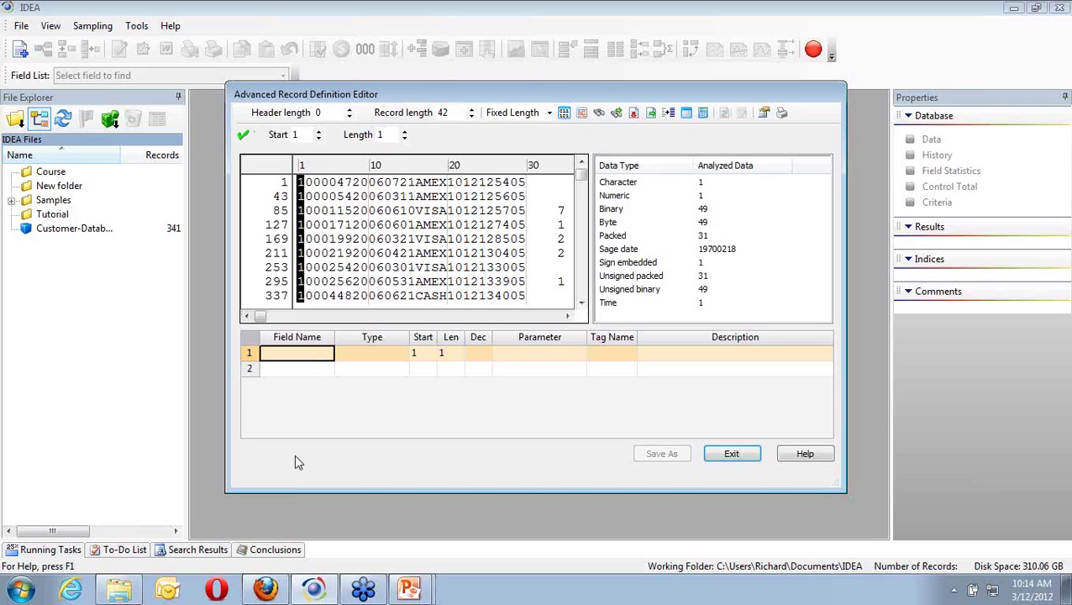
text(INV_NO)
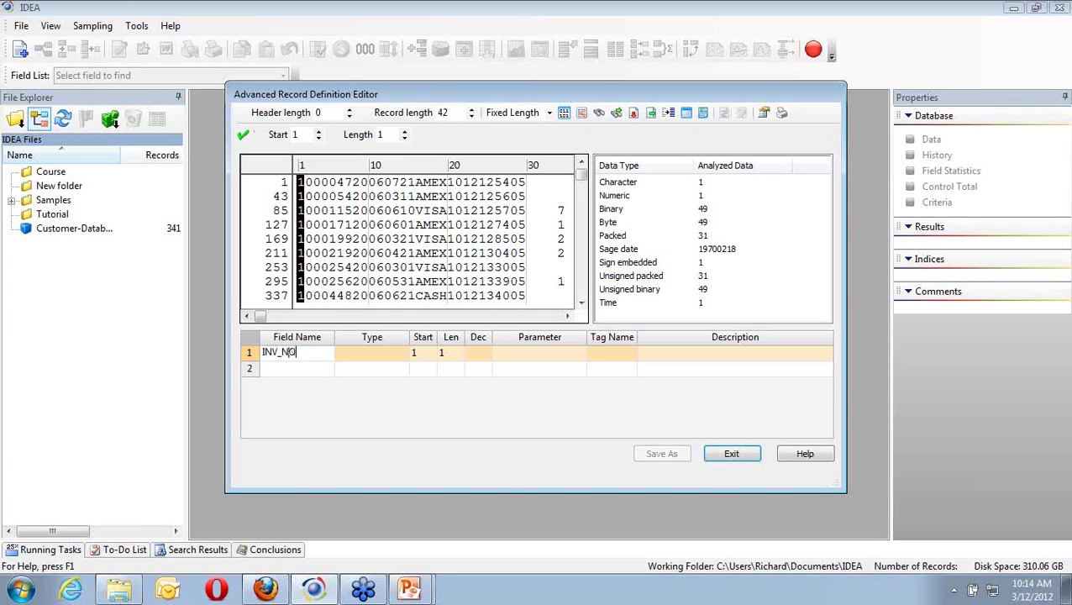
click(376, 352)
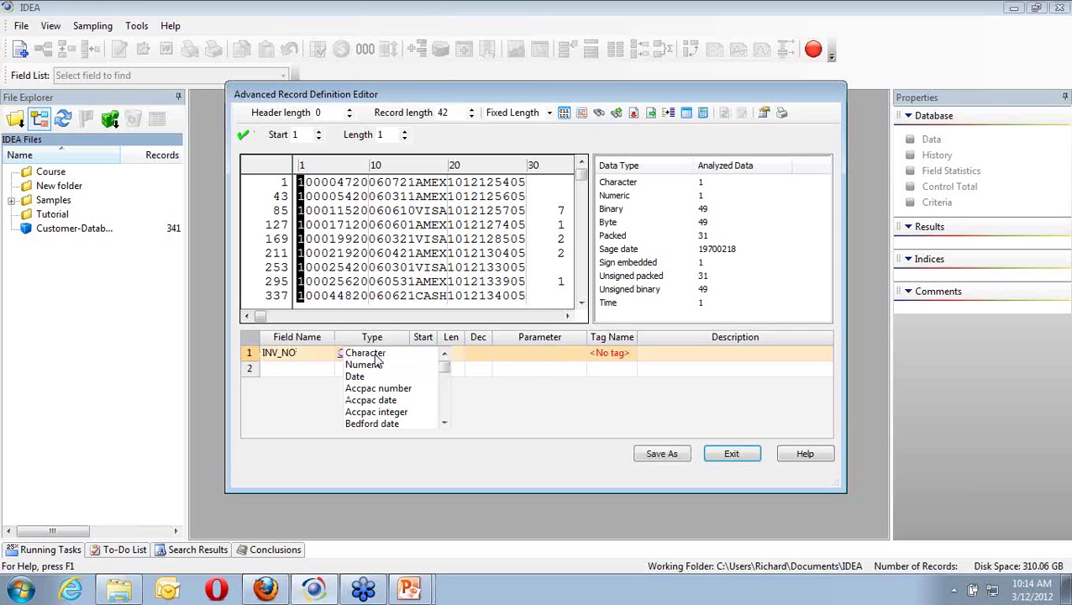
click(370, 366)
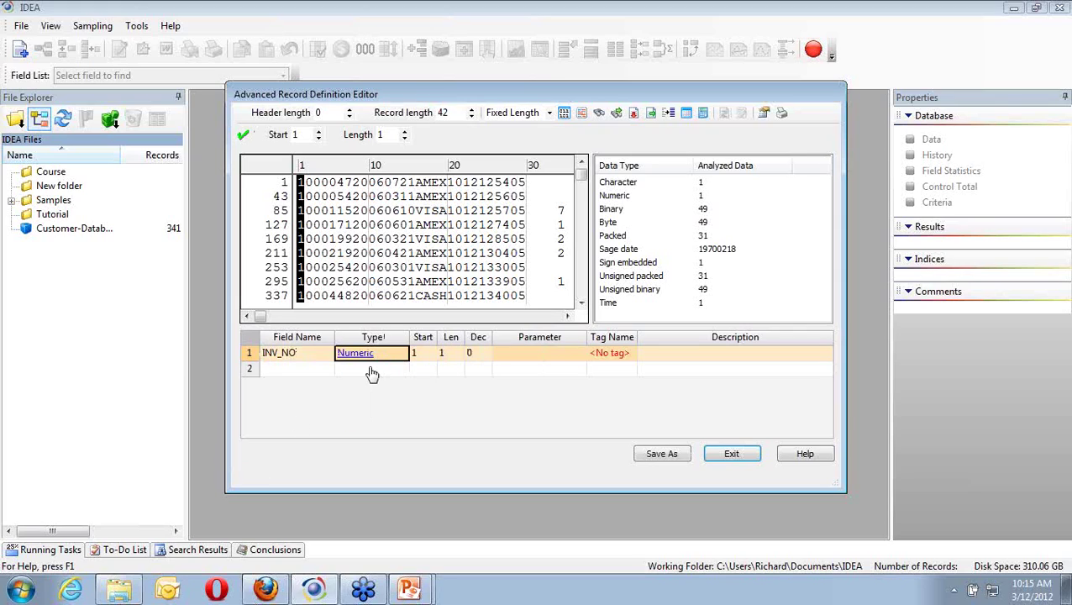
click(451, 354)
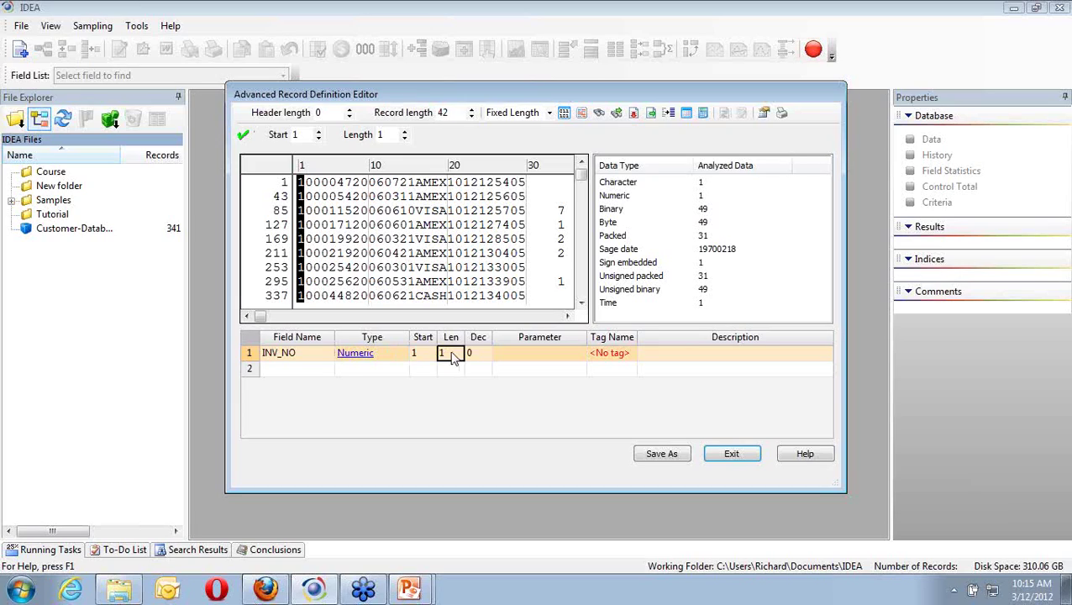
text(7)
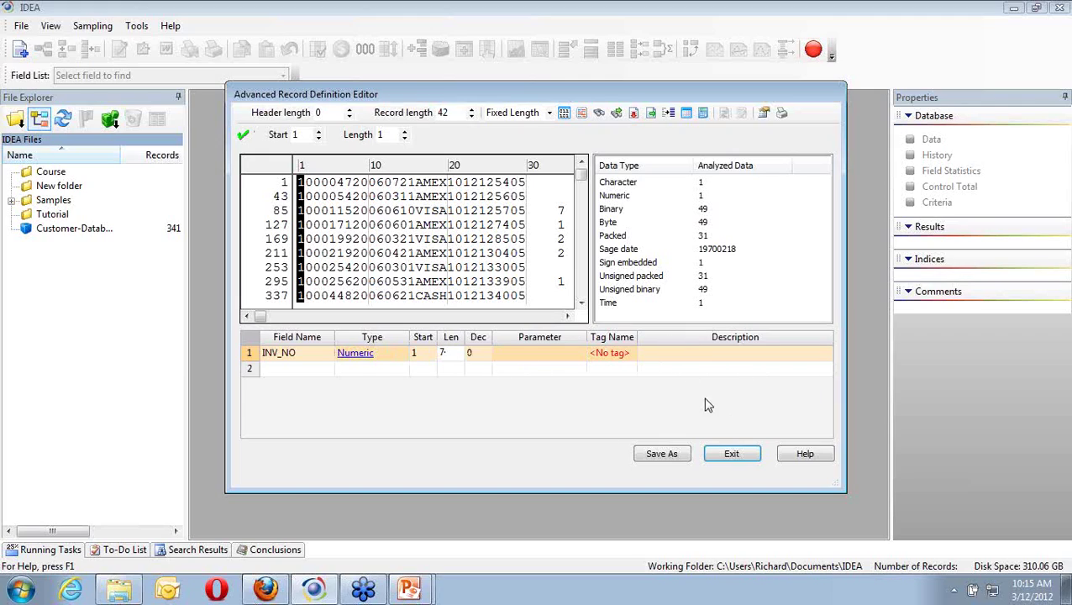
Define the second field as TRAND_DATE with type Date and a length of 8.
click(294, 373)
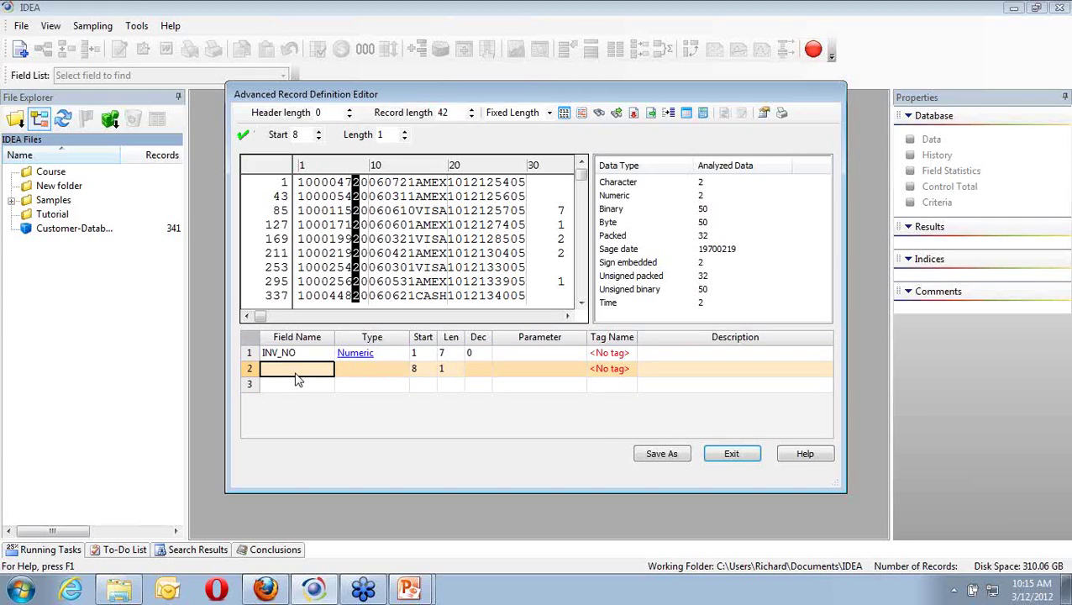
text(TRAND)
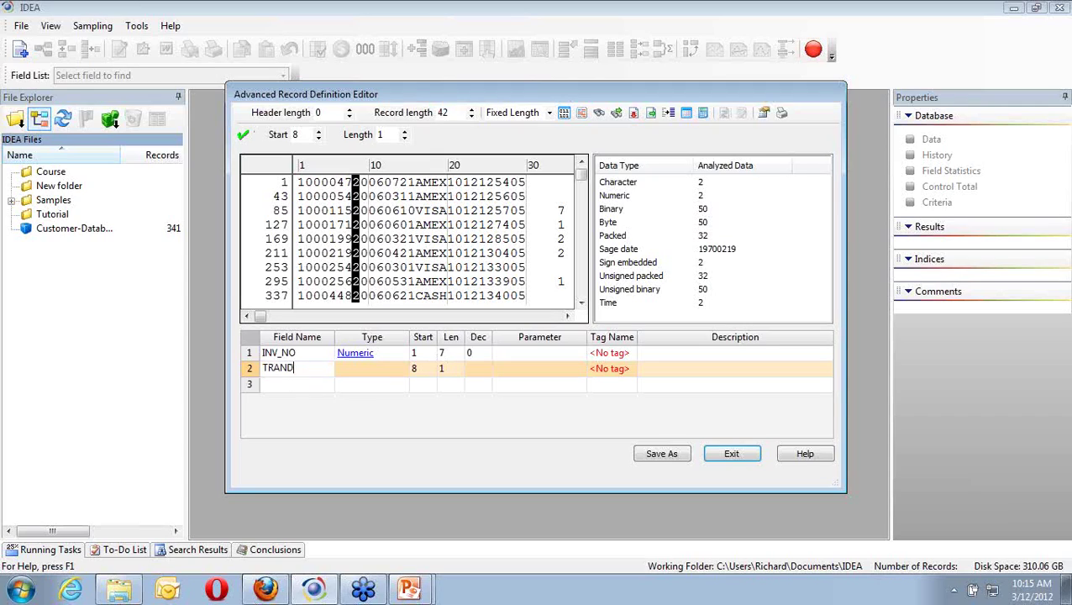
text(_DATE)
click(369, 368)
click(359, 367)
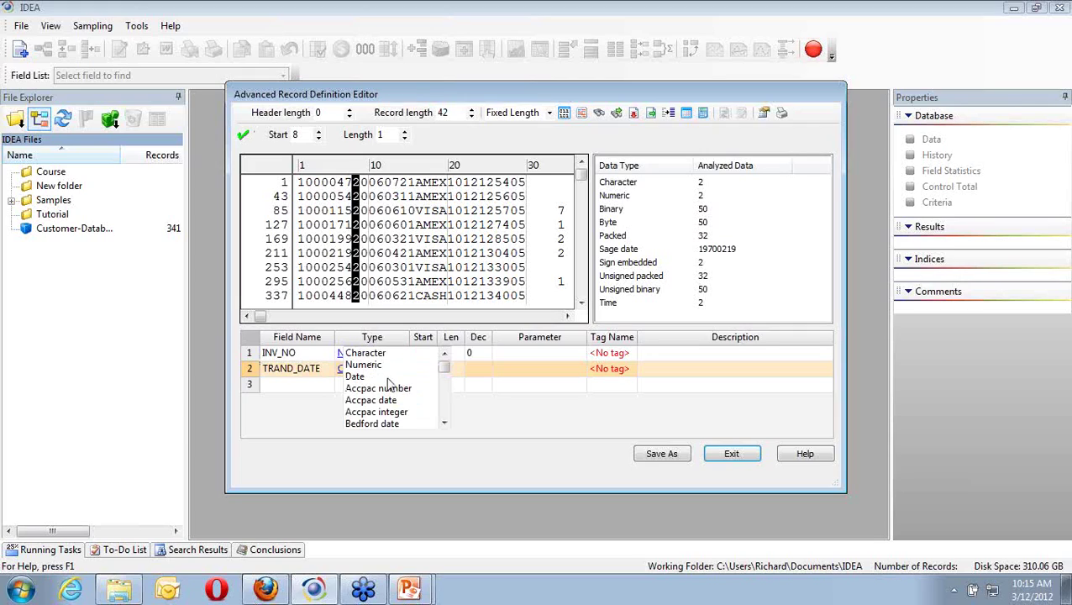
click(377, 380)
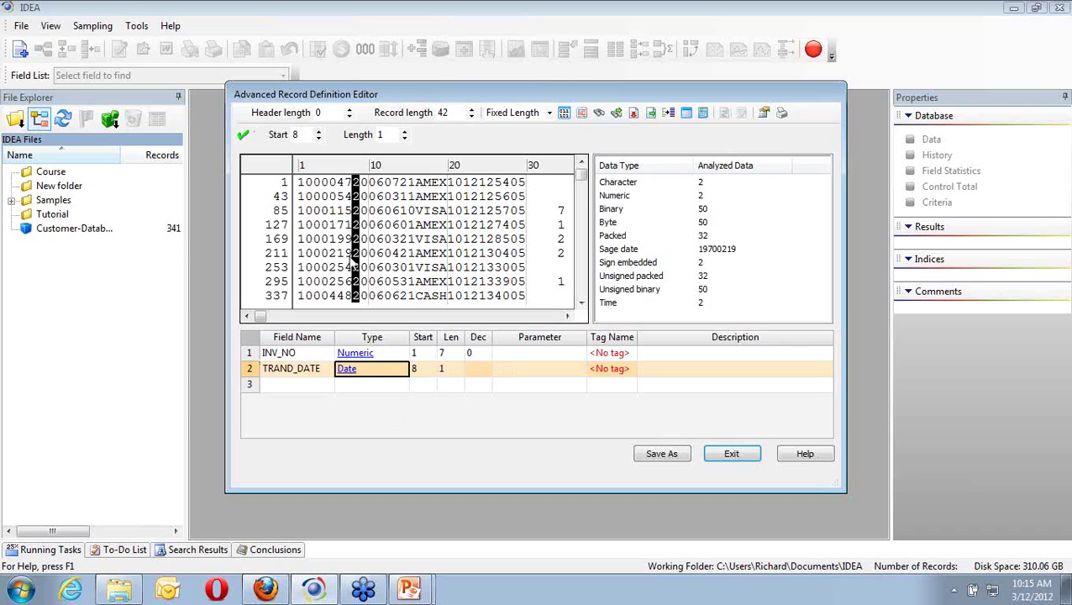
click(449, 374)
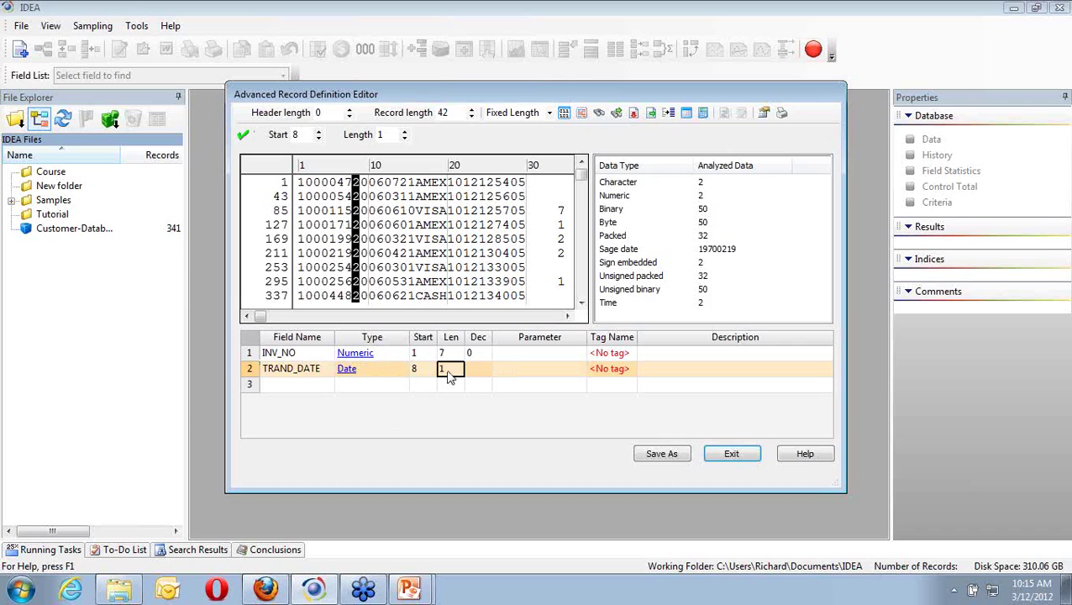
text(8)
Set the date field's parameter to the mask YYYYMMDD and check its analyzed data.
click(540, 376)
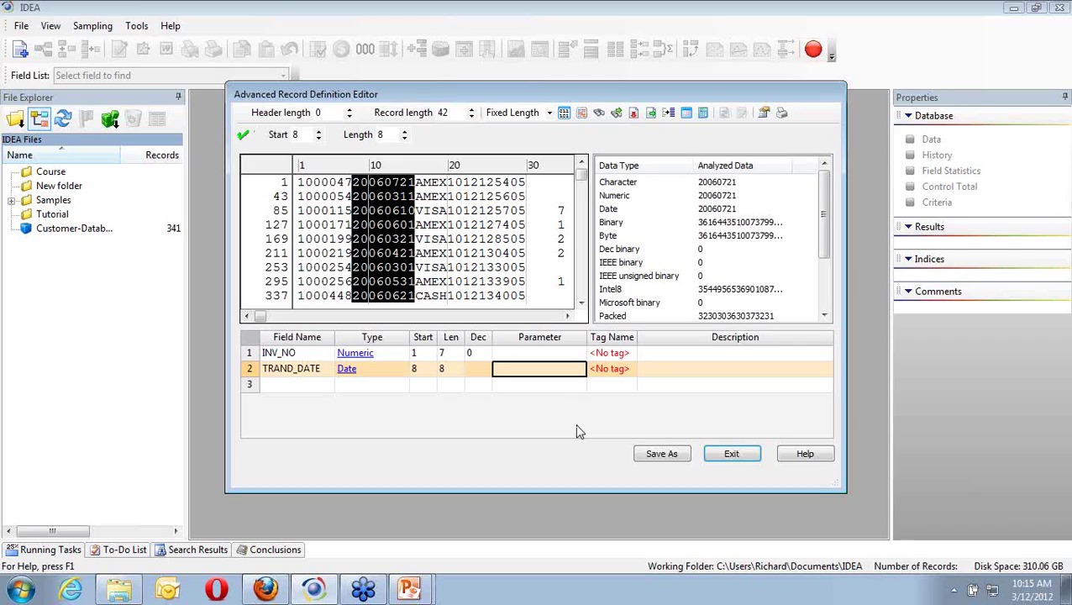
click(548, 368)
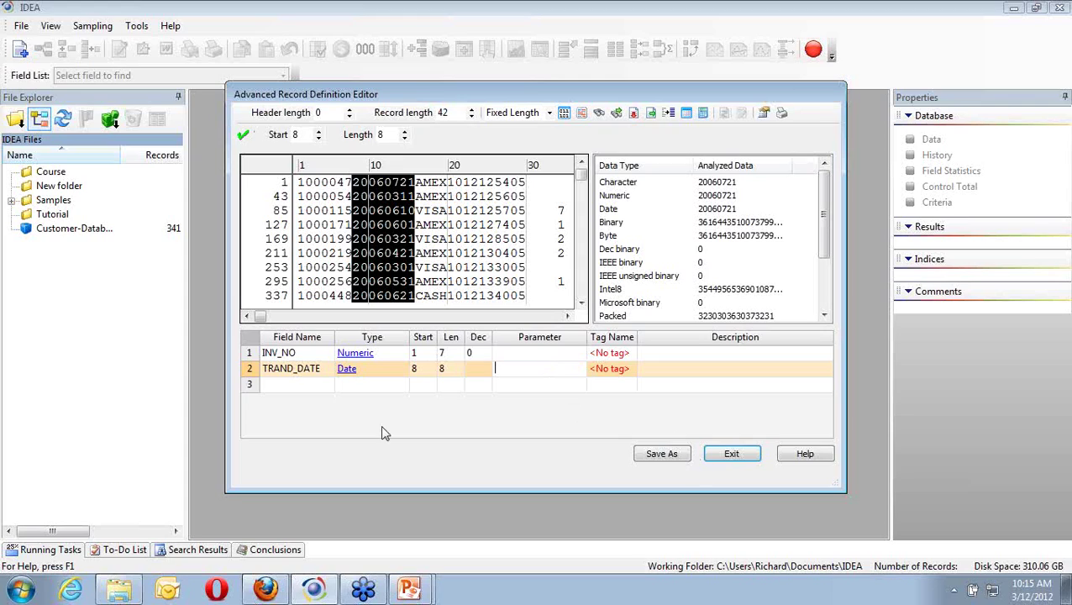
click(296, 381)
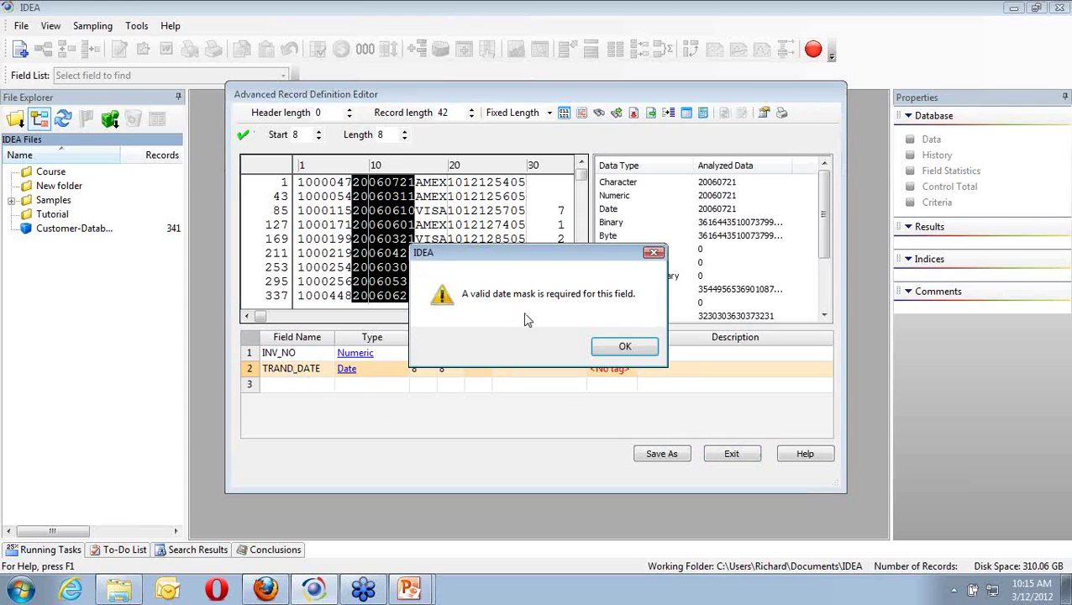
click(635, 348)
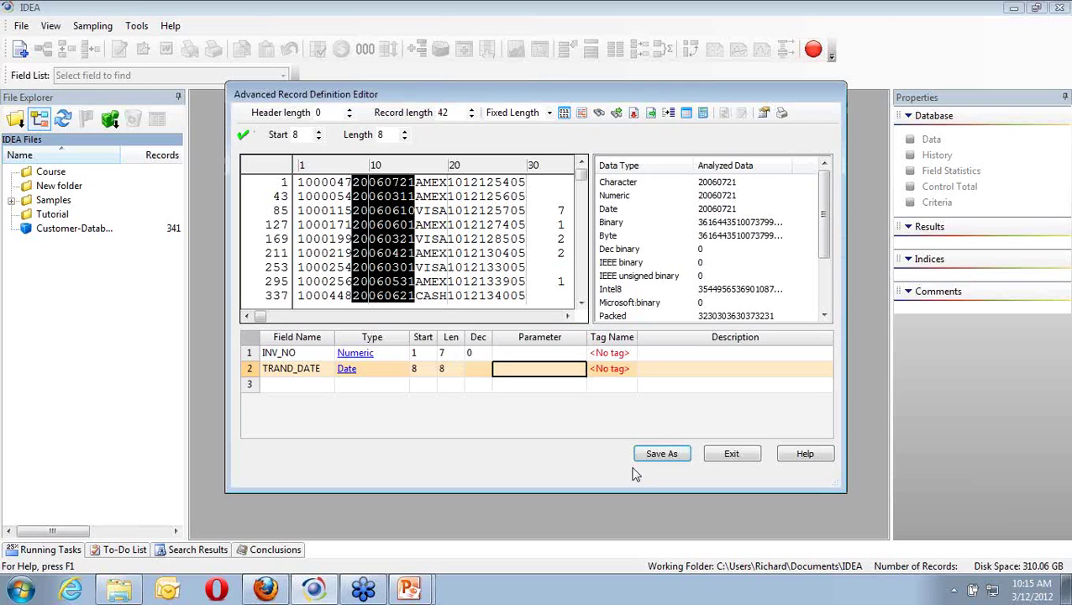
text(YYYYMMDD)
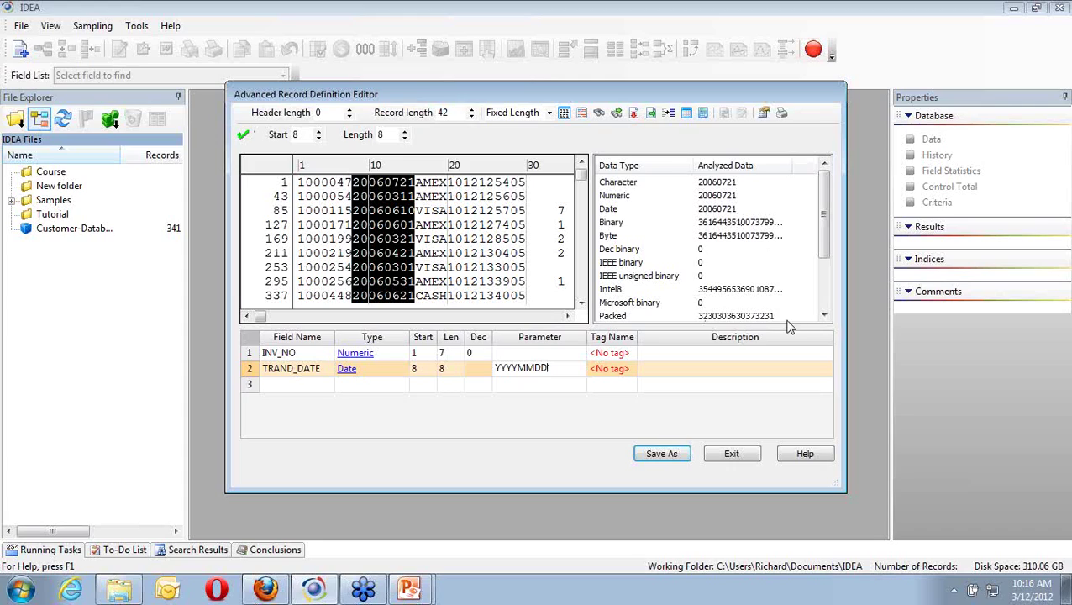
key(Up)
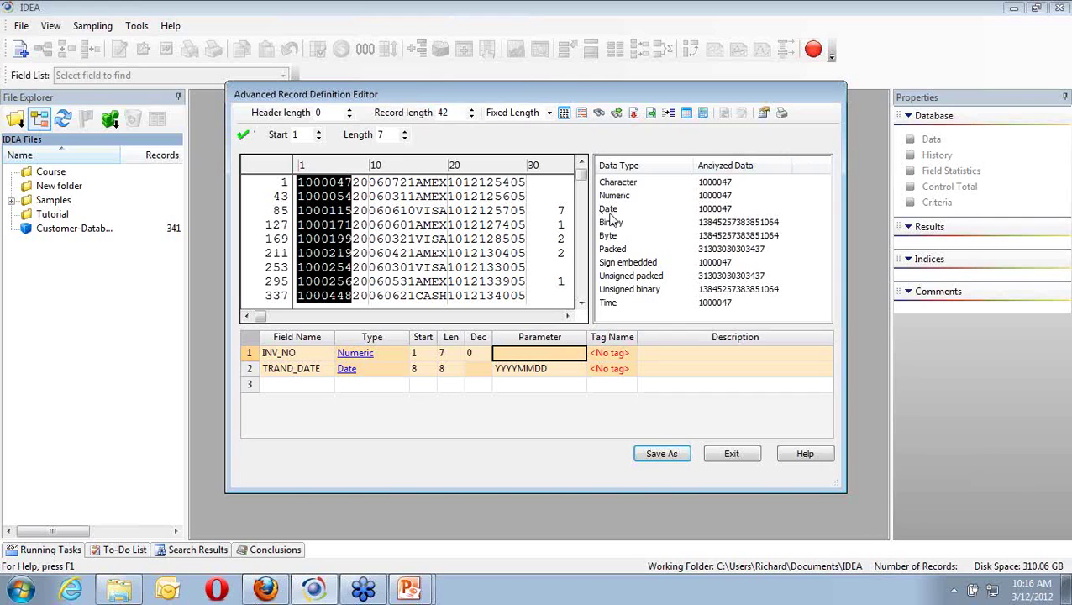
click(563, 372)
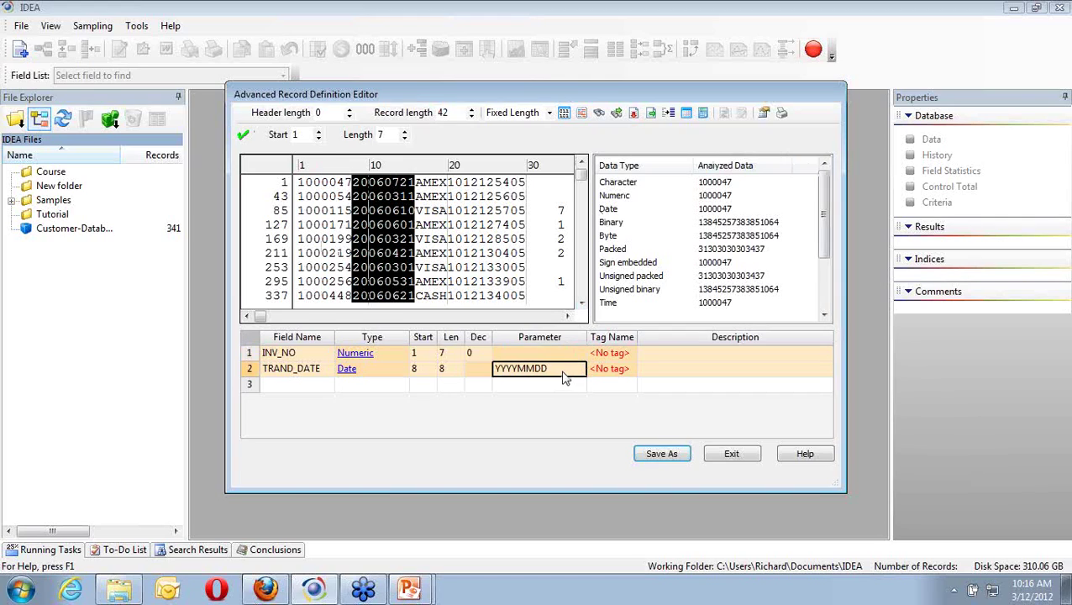
mouse_move(823, 248)
mouse_down()
mouse_move(823, 277)
mouse_move(823, 252)
mouse_up()
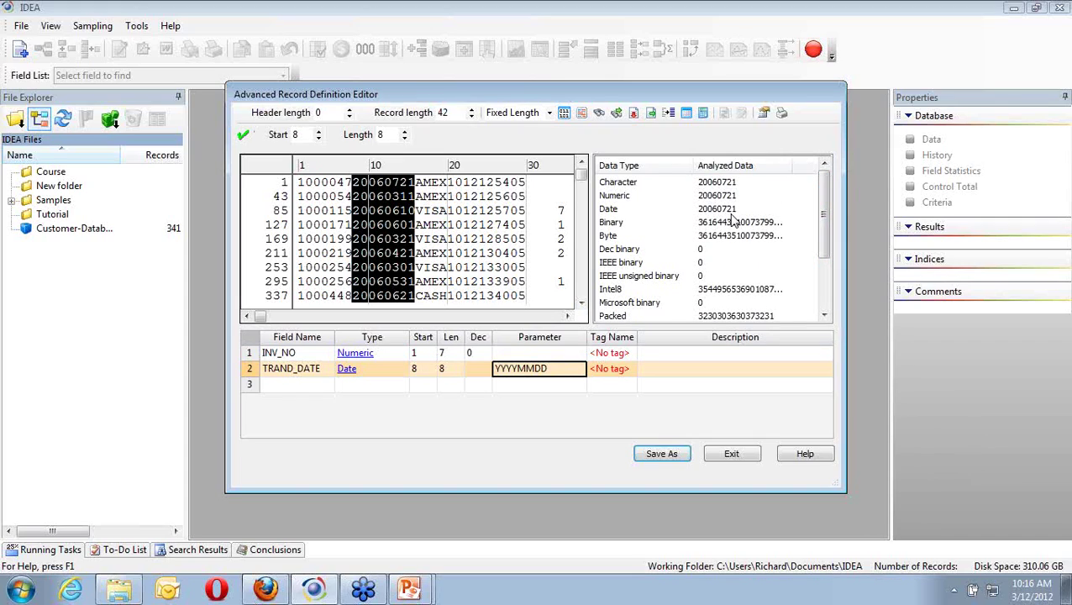
Correct the second field's name to TRANS_DATE.
click(286, 378)
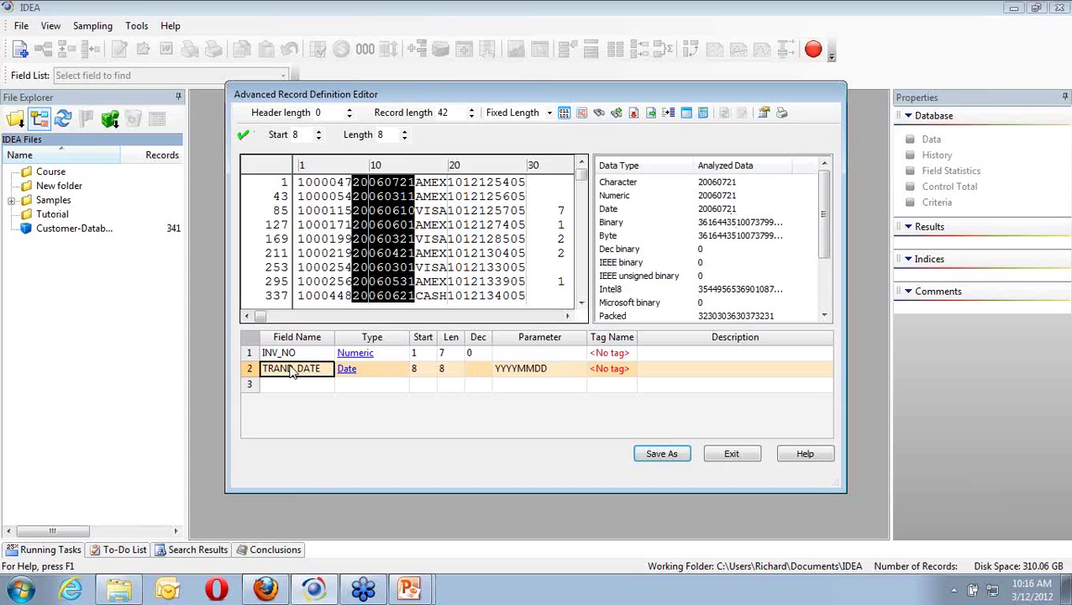
click(290, 371)
click(289, 368)
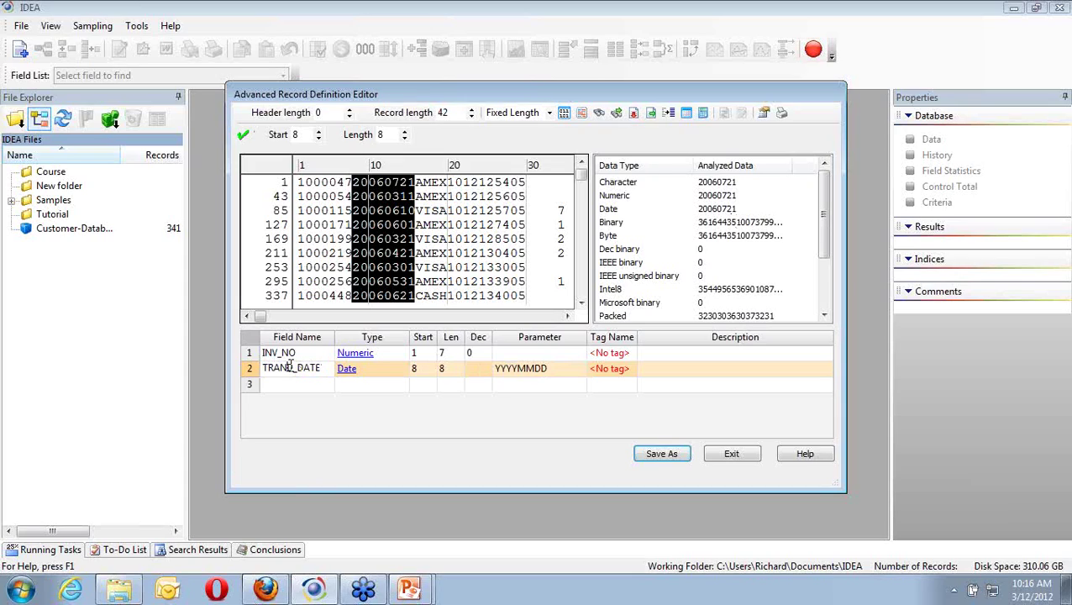
text(S)
key(Delete)
Define the third field as PAY_TYPE with type Character and a length of 4.
click(295, 388)
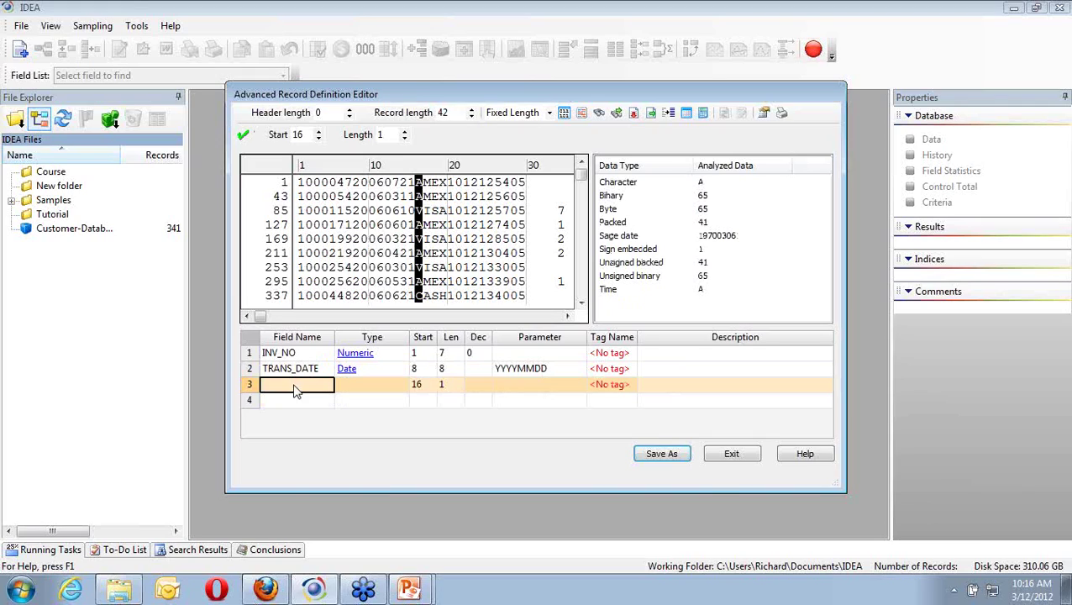
text(PA)
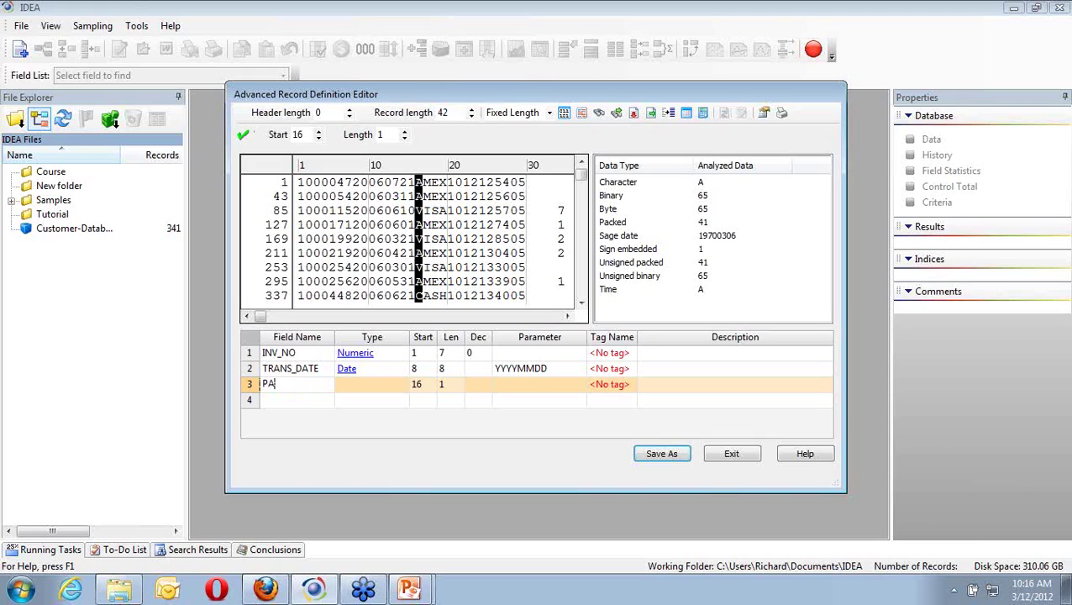
text(Y-TYPE)
click(385, 388)
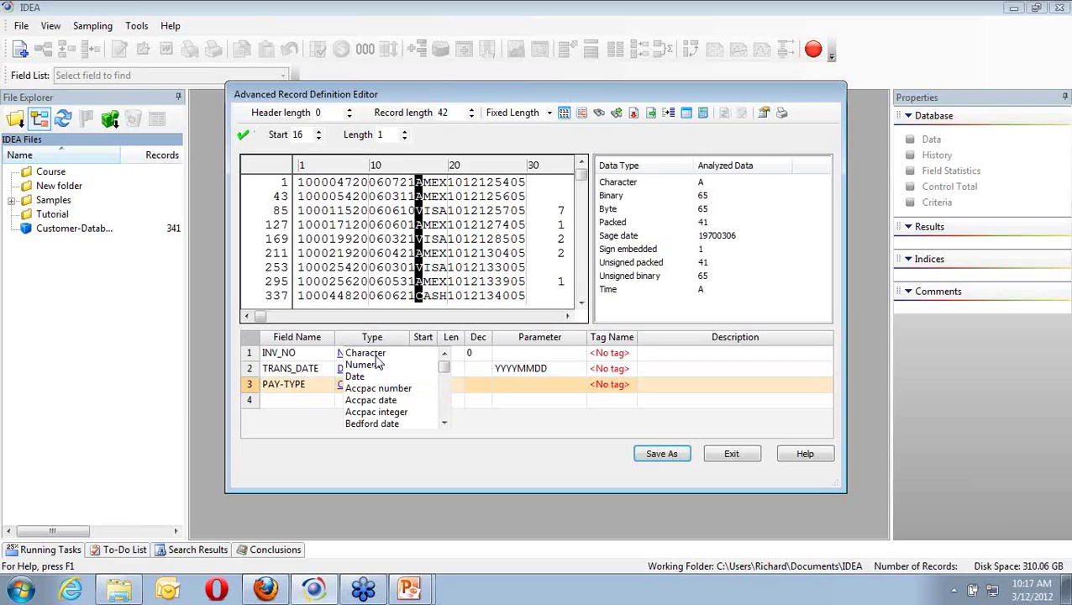
click(376, 355)
click(458, 388)
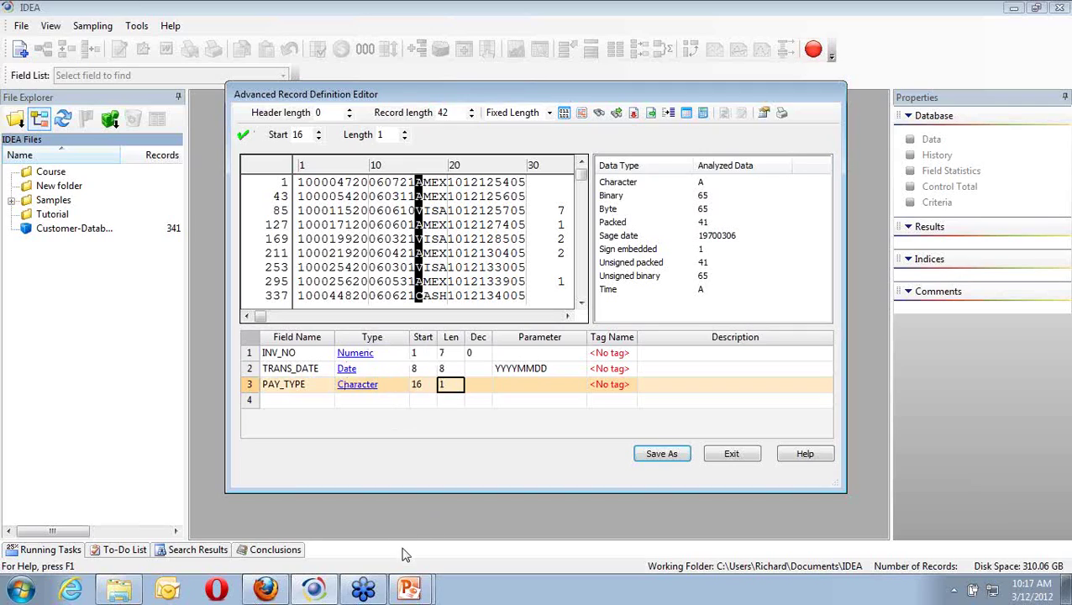
key(BackSpace)
text(4)
key(Return)
Define the fourth field as SALESMAN with type Numeric and a length of 3.
click(294, 401)
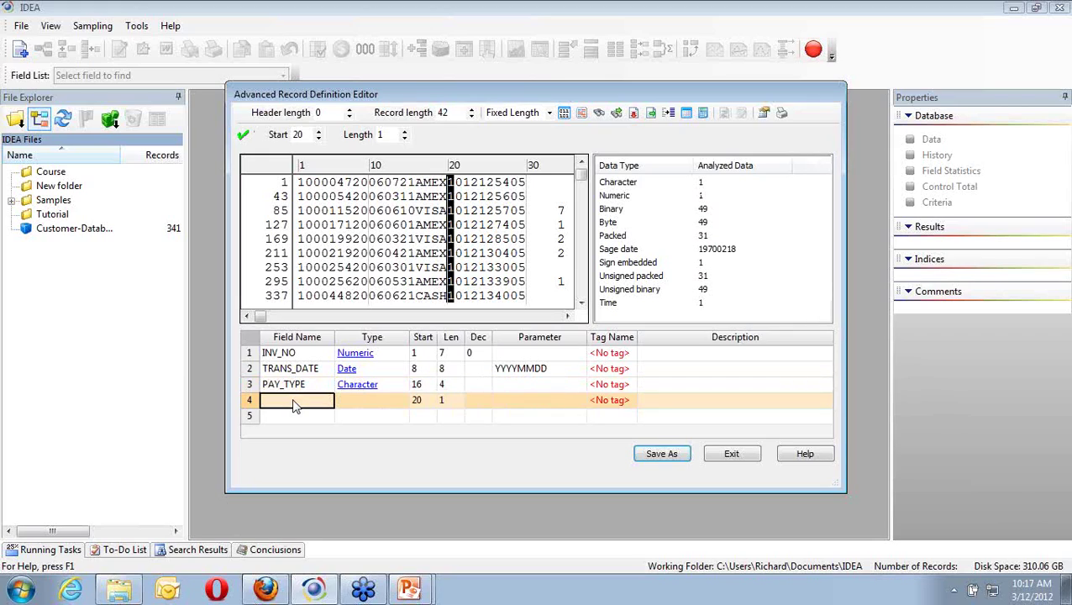
text(SALES)
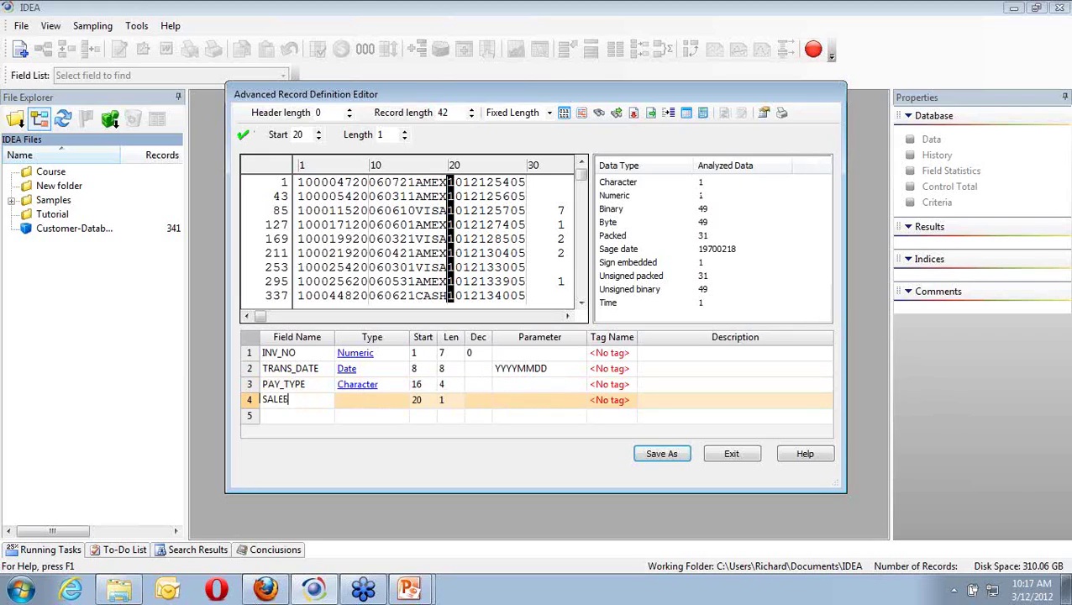
text(MAN)
click(387, 401)
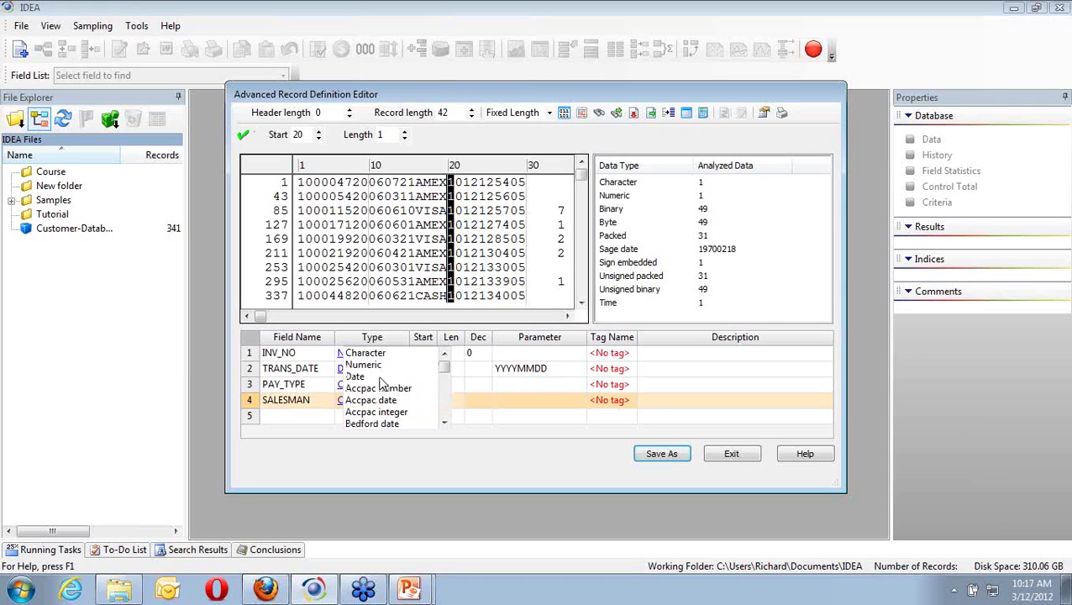
click(378, 365)
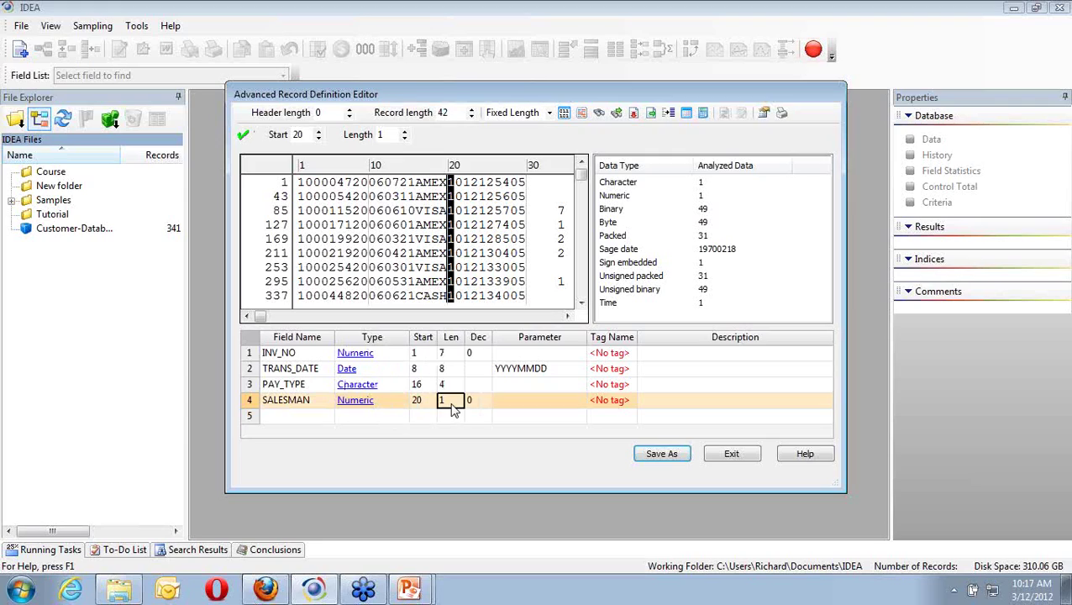
text(3)
Define the fifth field as CUST_NO with type Numeric and a length of 5.
click(303, 420)
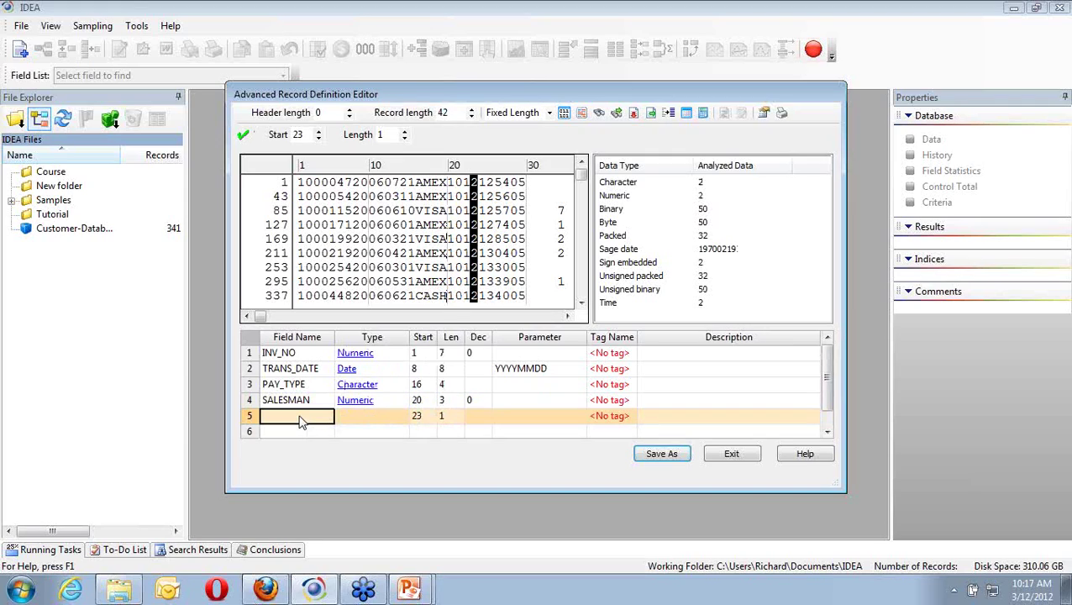
text(CUST-)
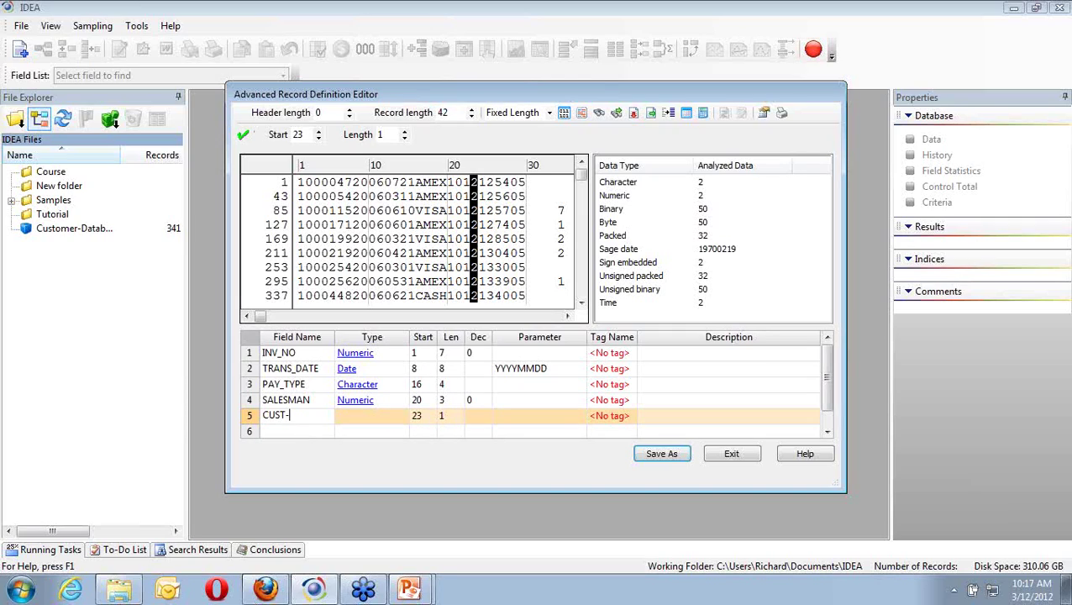
text(NO)
key(BackSpace)
key(BackSpace)
key(BackSpace)
text(_NO)
click(360, 422)
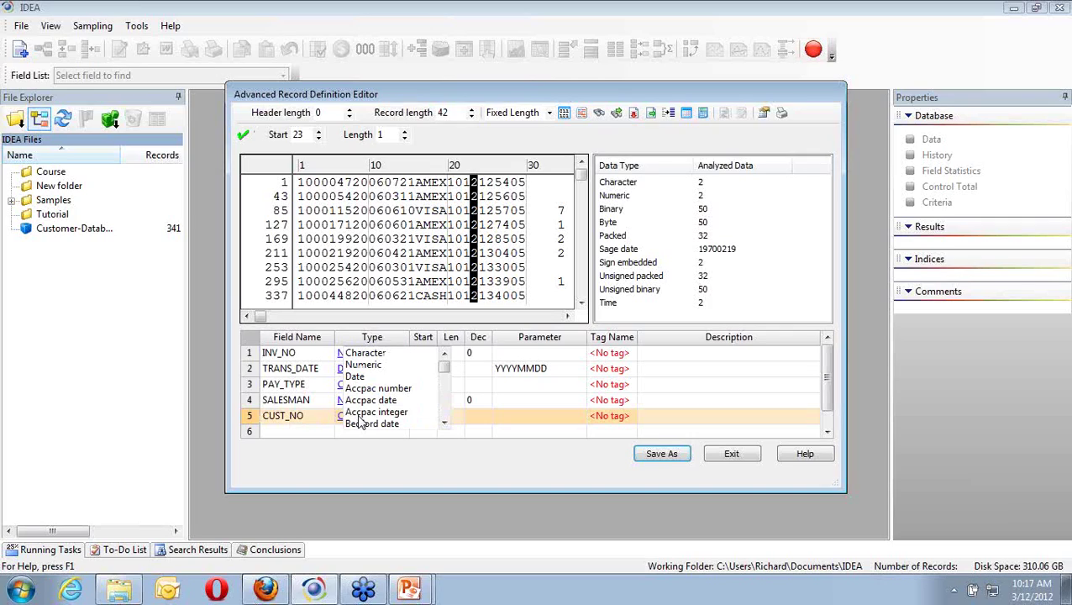
key(Down)
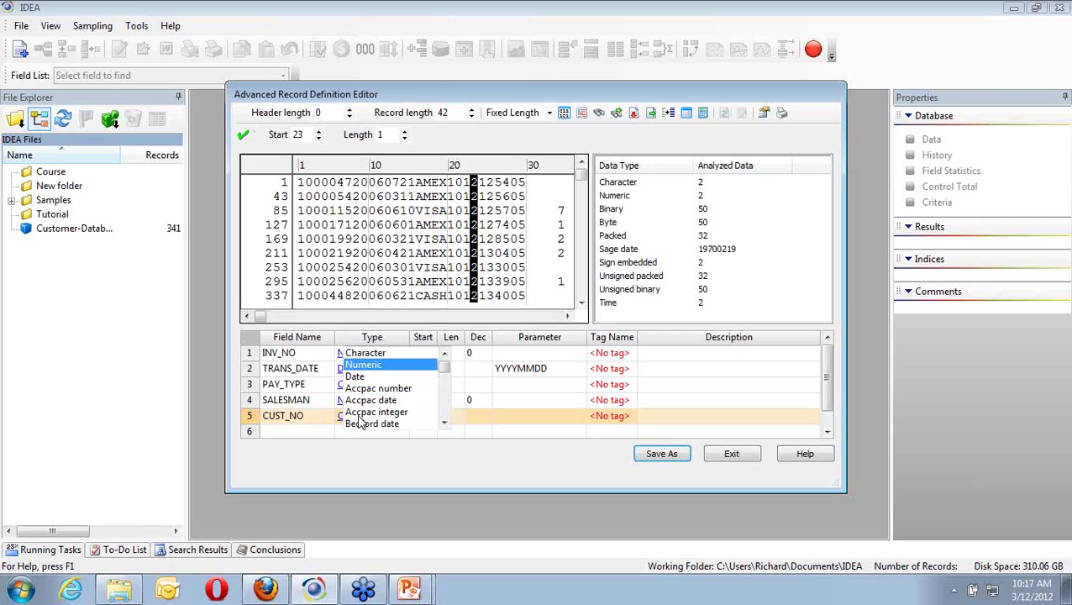
click(385, 367)
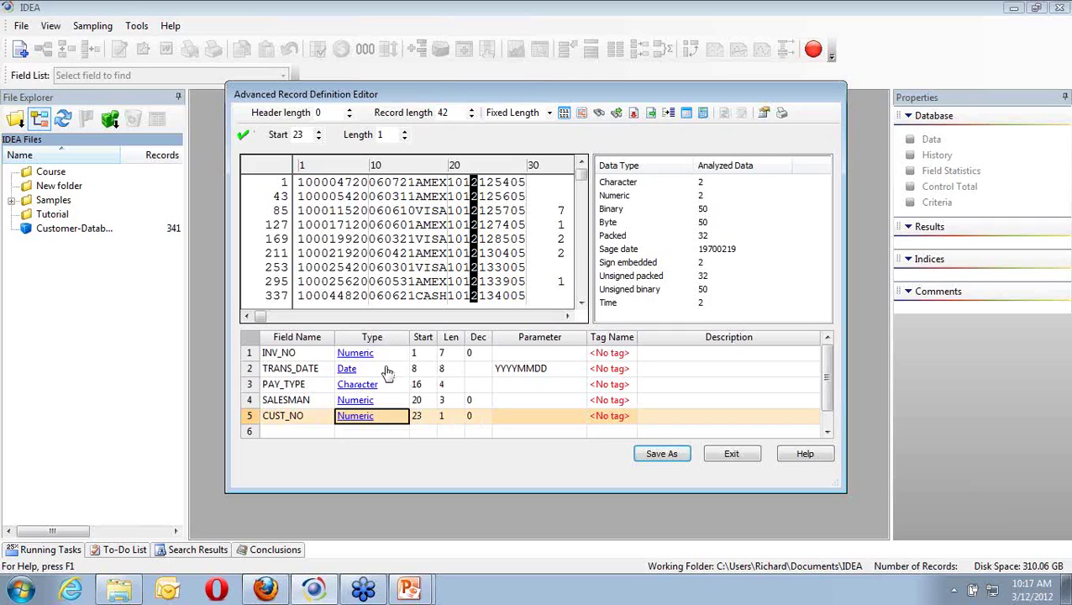
click(448, 416)
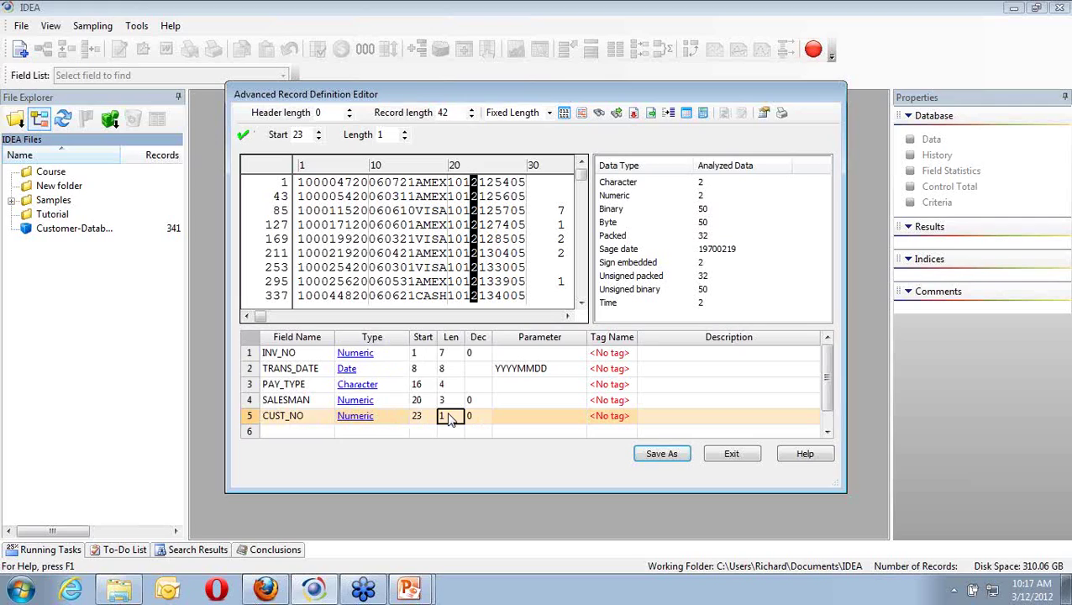
text(5)
Define the sixth field as PROD_CODE with type Character and a length of 2.
click(282, 432)
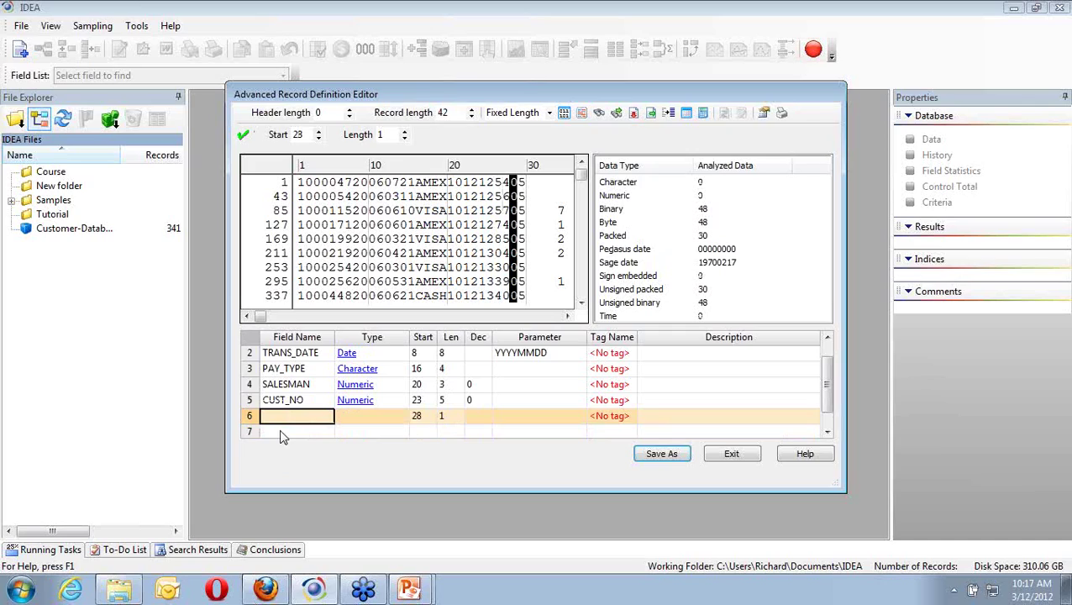
text(P)
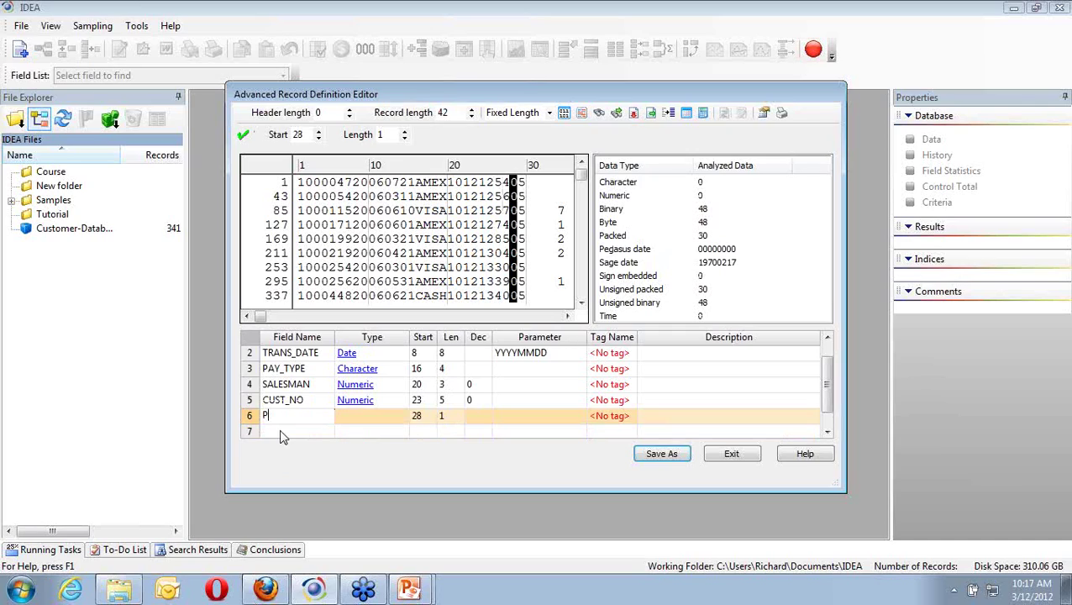
text(ROD_CODE)
click(355, 419)
click(357, 424)
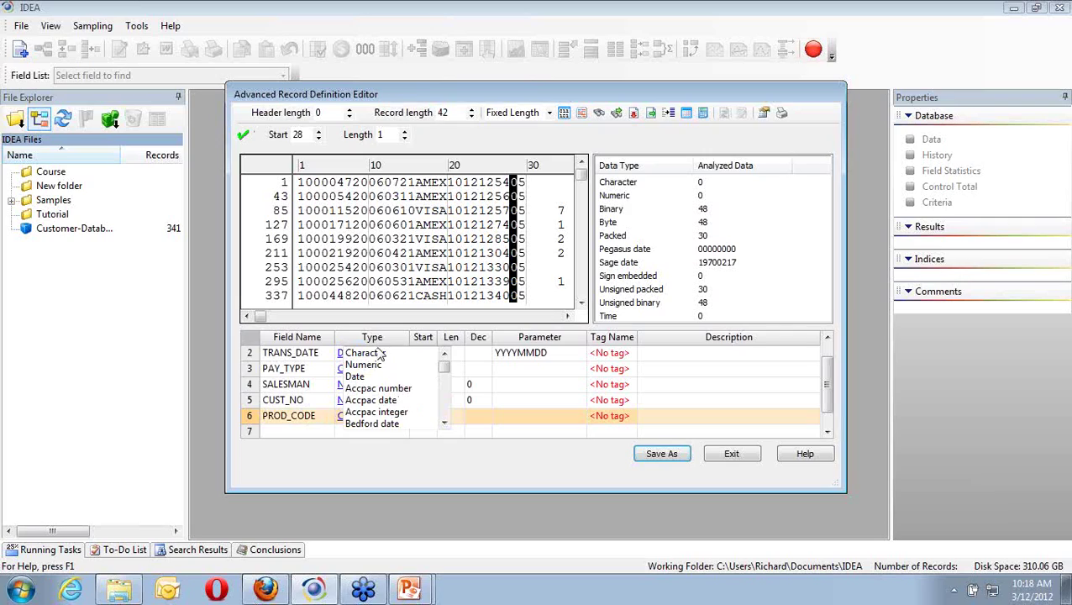
click(378, 357)
click(447, 415)
text(2)
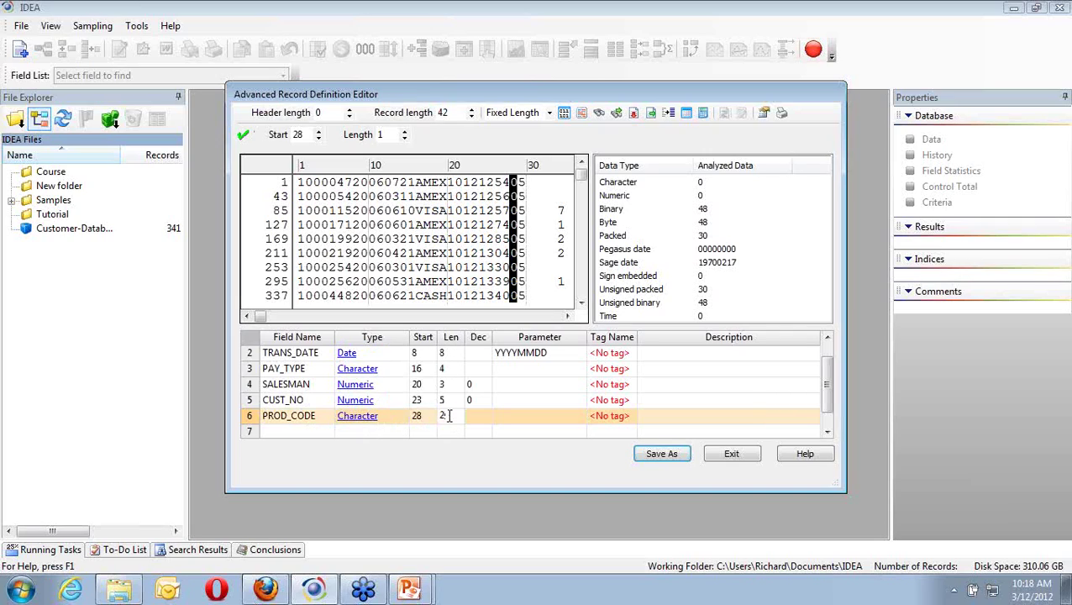
Define the seventh field as AMOUNT with type Numeric, a length of 11 and 2 decimals.
click(302, 432)
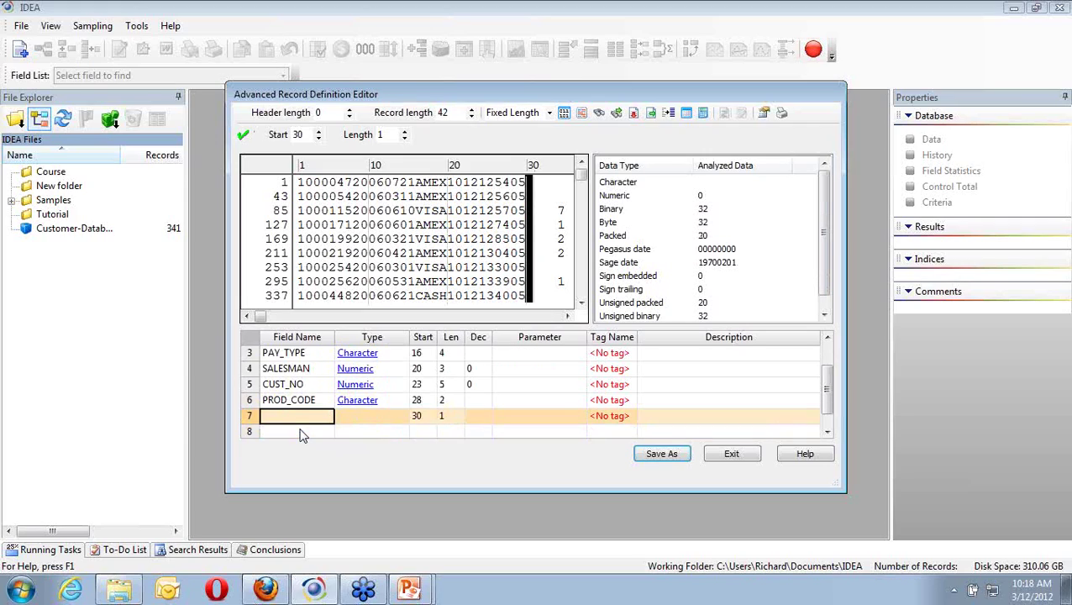
text(A)
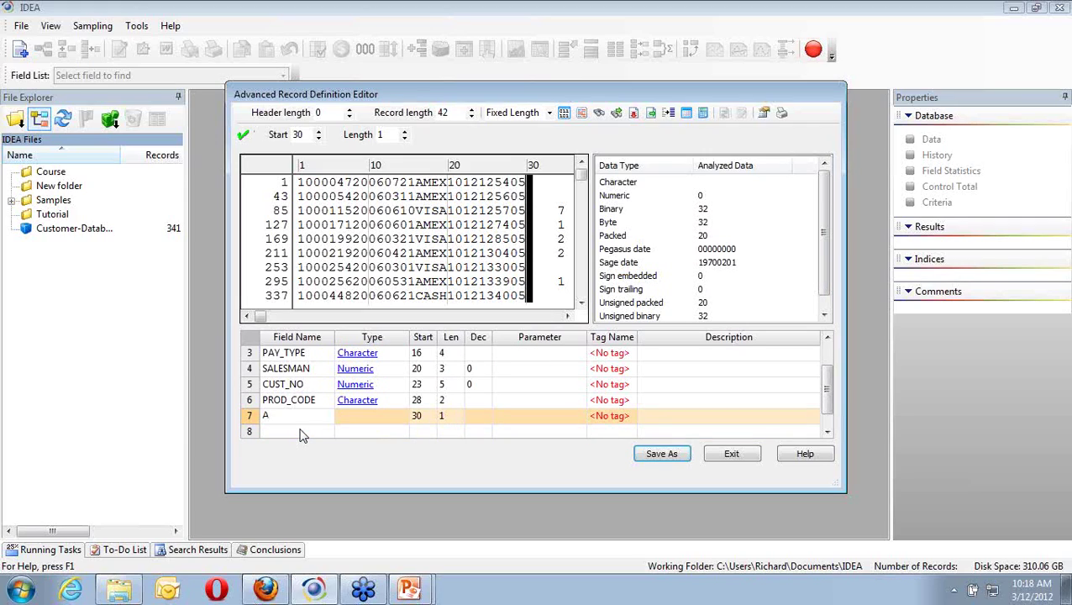
text(MOUNT)
click(372, 414)
click(372, 415)
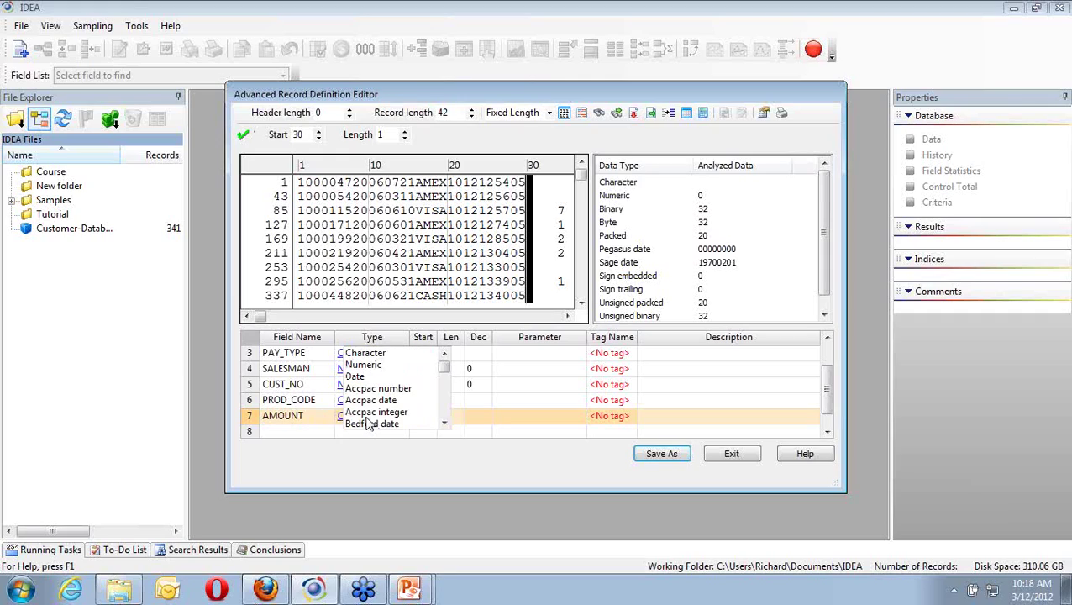
click(369, 366)
click(452, 418)
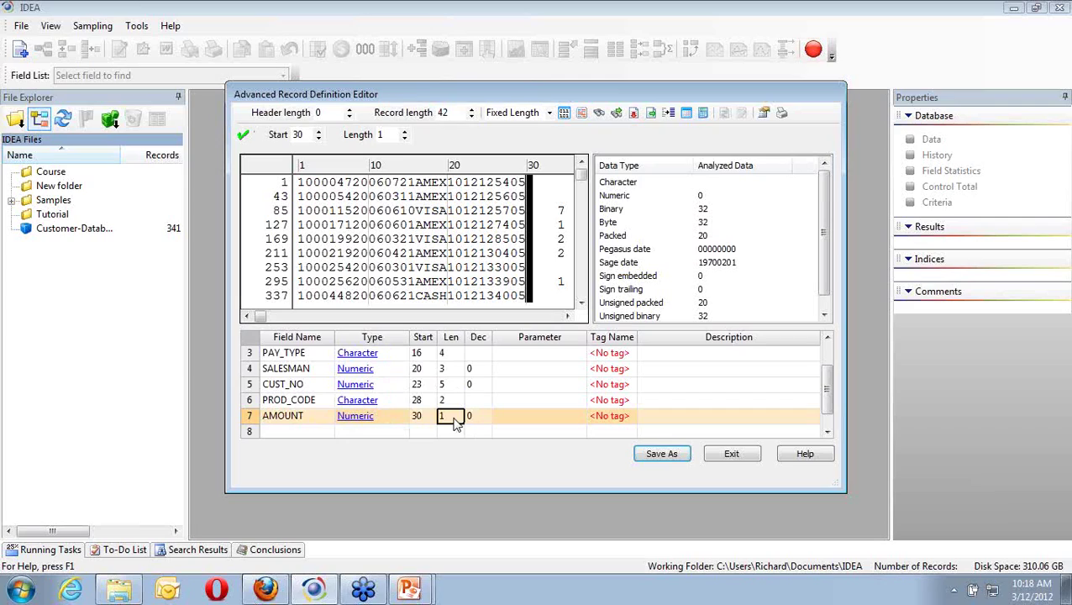
key(BackSpace)
text(11)
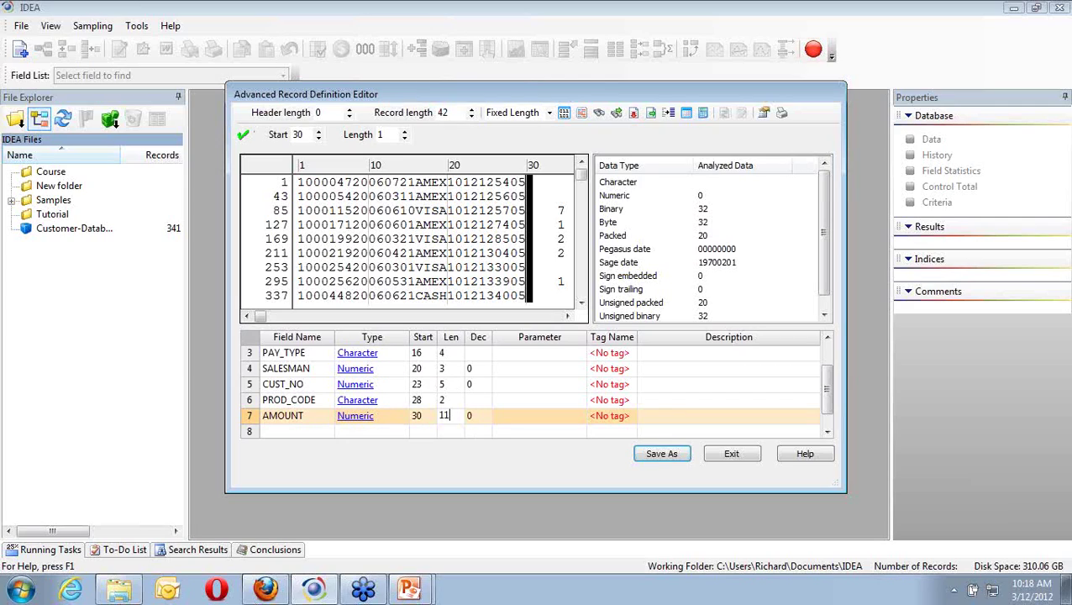
click(473, 417)
text(2)
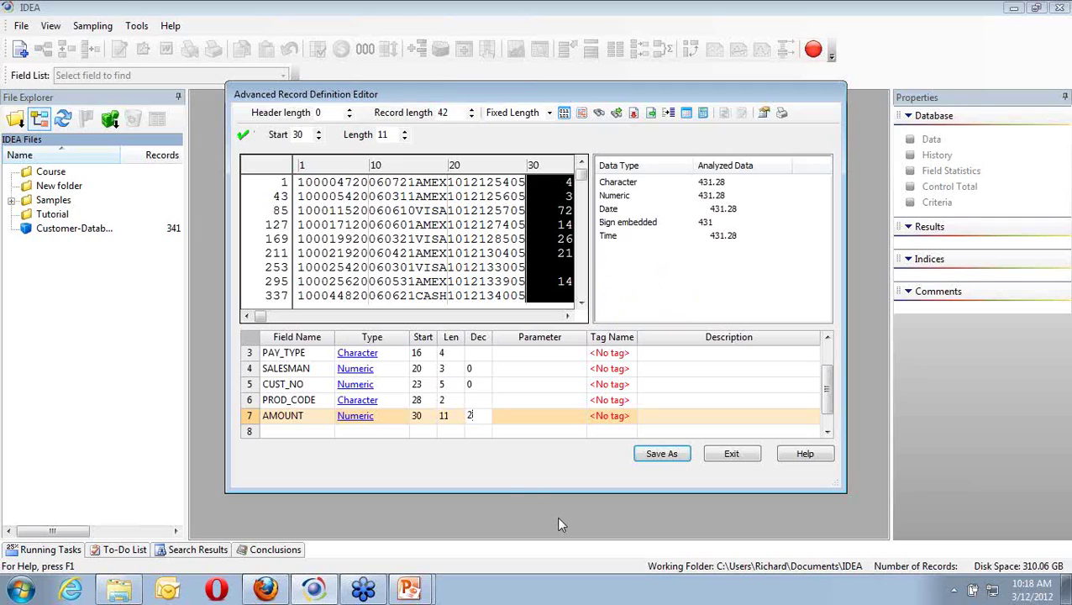
Try to save the record definition under the name sales.txt in the Tutorial folder.
click(676, 454)
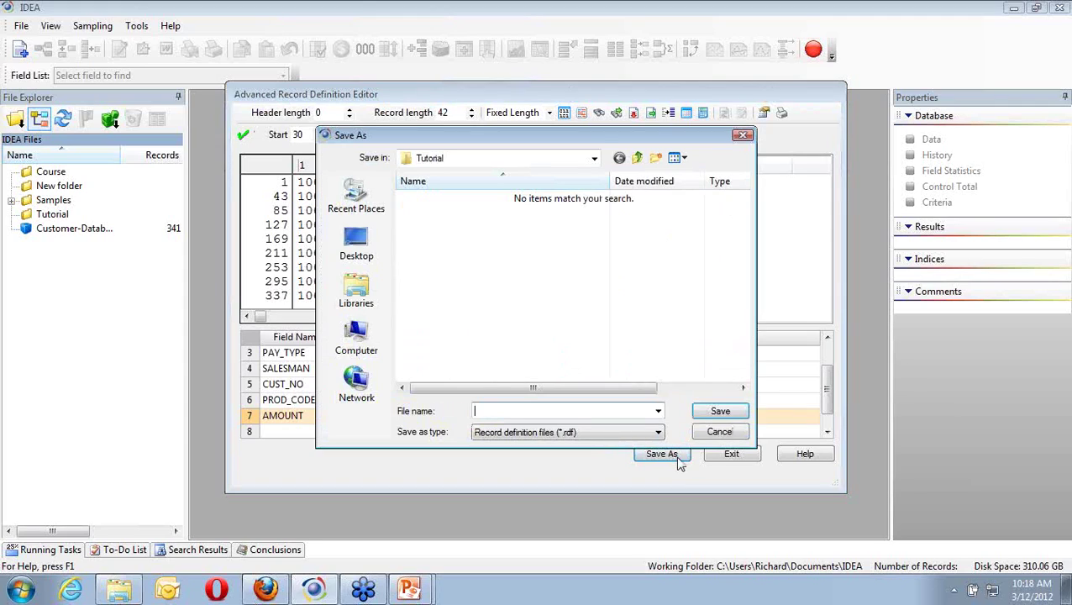
text(S)
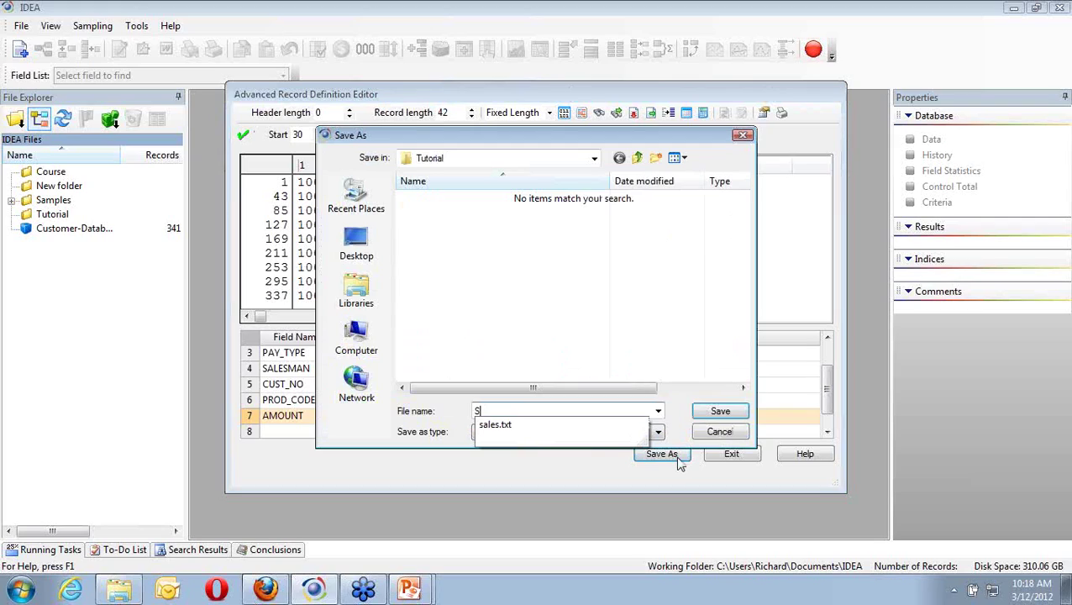
text(a)
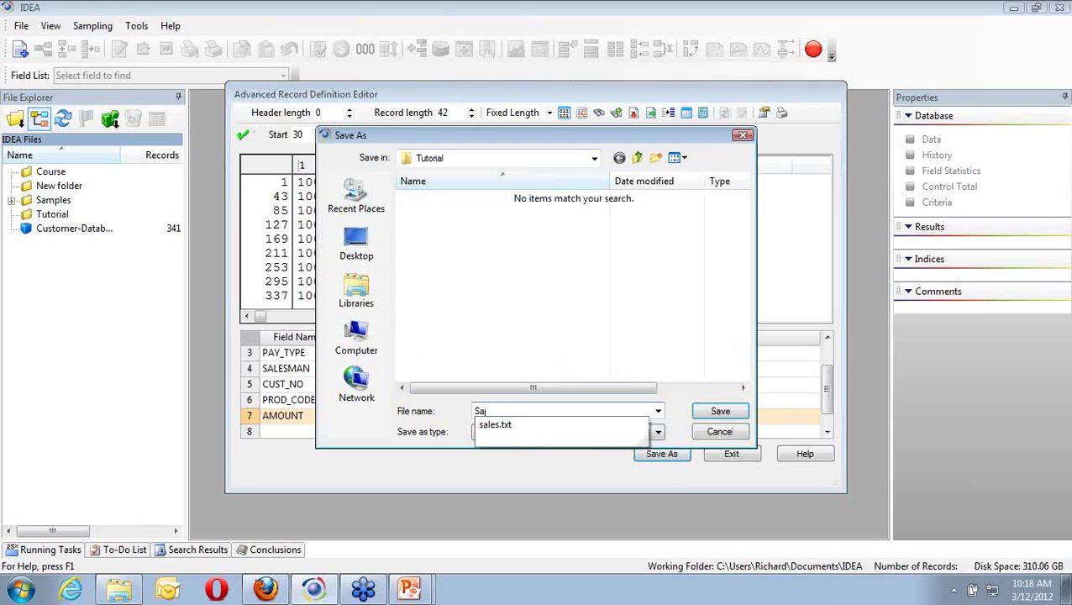
click(495, 425)
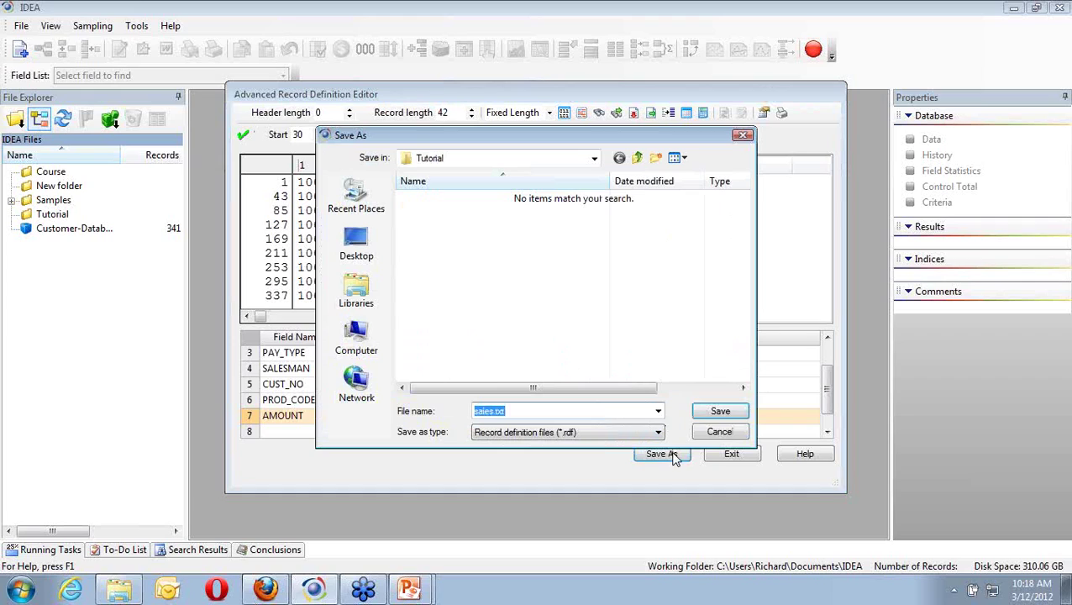
click(716, 412)
click(588, 358)
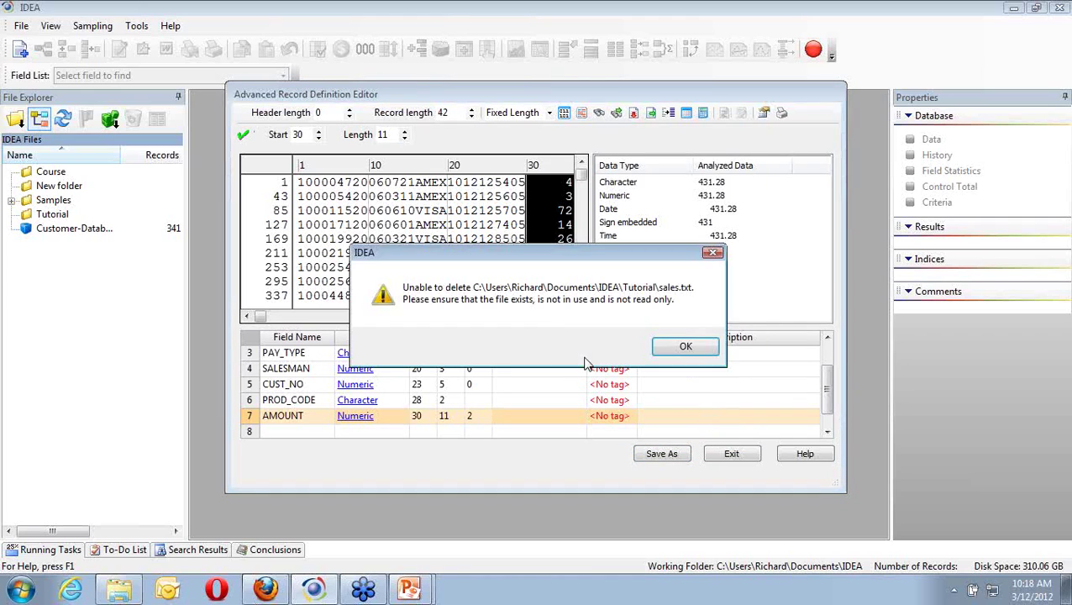
click(702, 353)
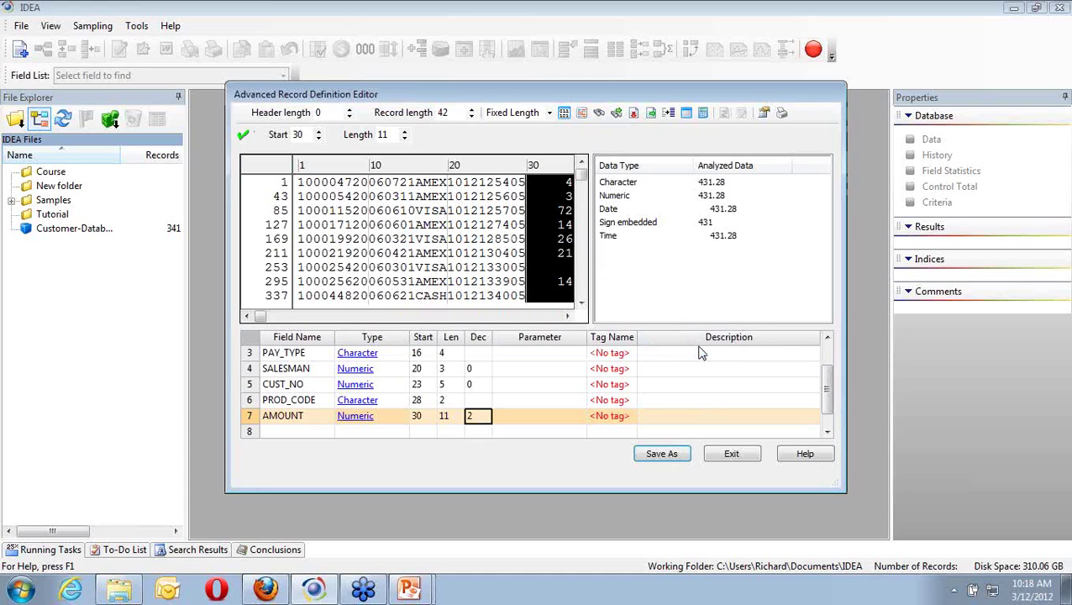
Save the record definition as sales2.rdf in the Tutorial folder and reopen the save dialog to check for the file.
click(681, 459)
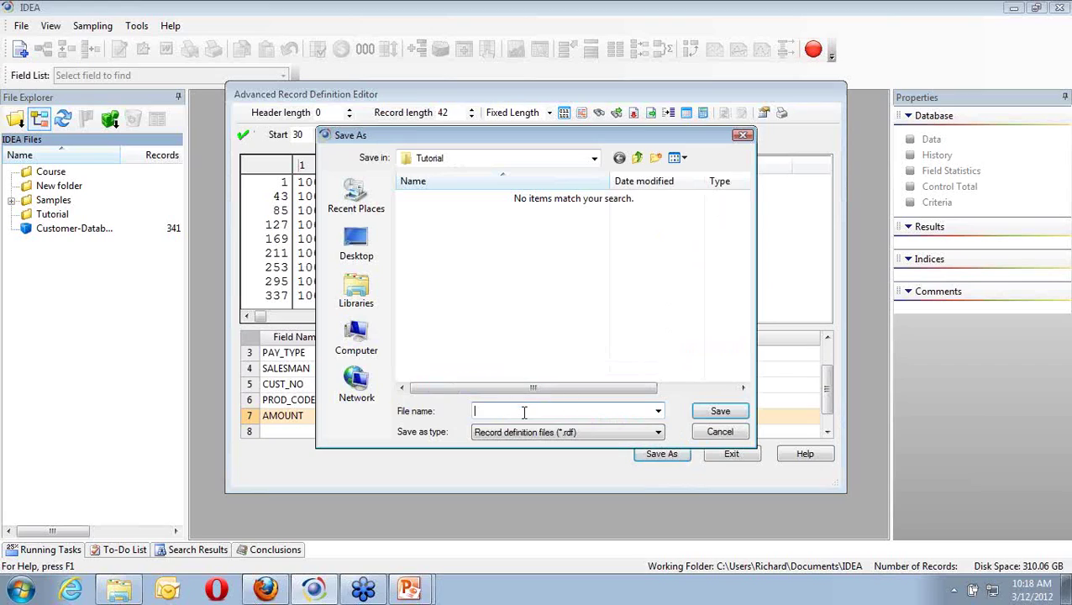
text(SA)
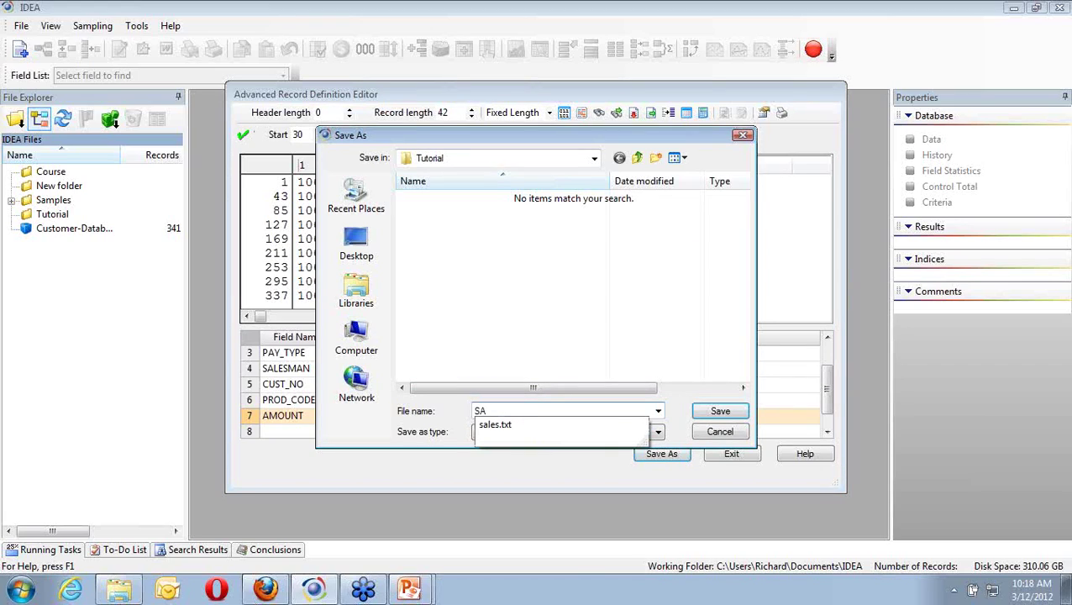
click(504, 432)
click(495, 411)
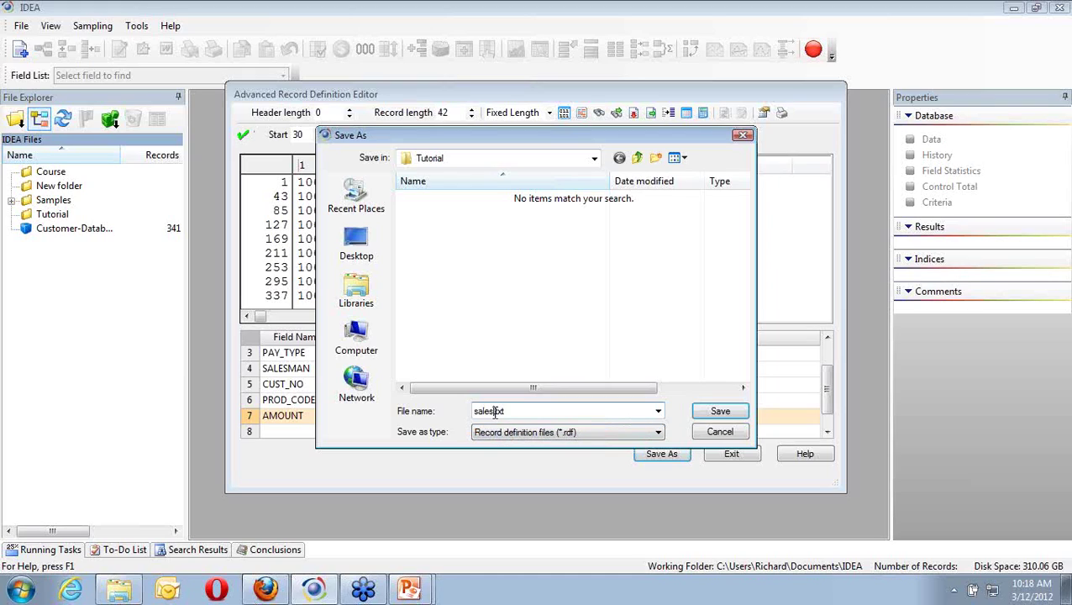
text(2)
key(BackSpace)
key(BackSpace)
key(BackSpace)
key(BackSpace)
click(720, 412)
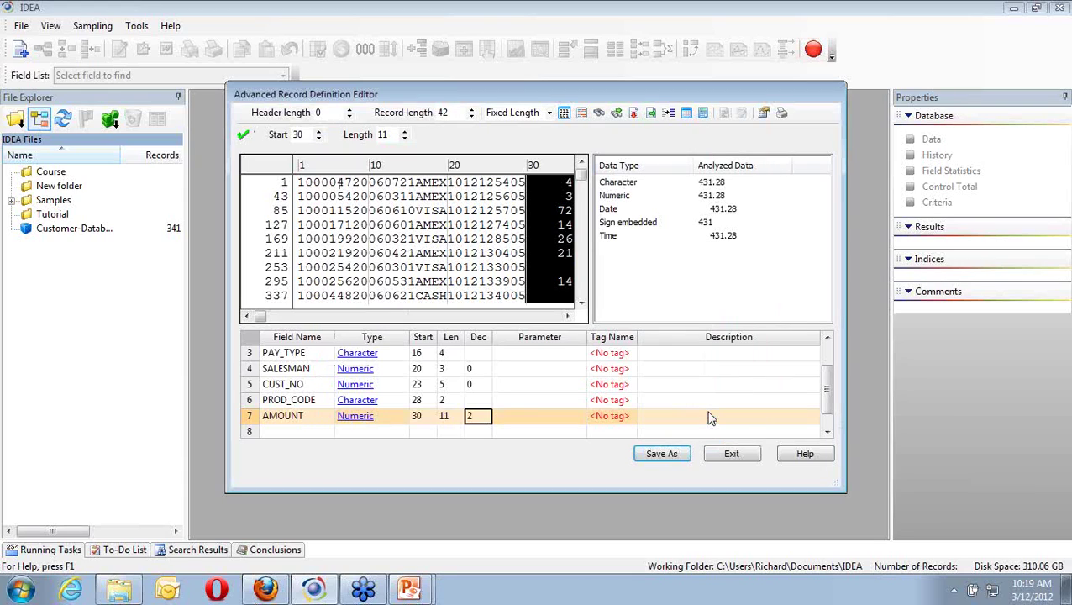
click(668, 457)
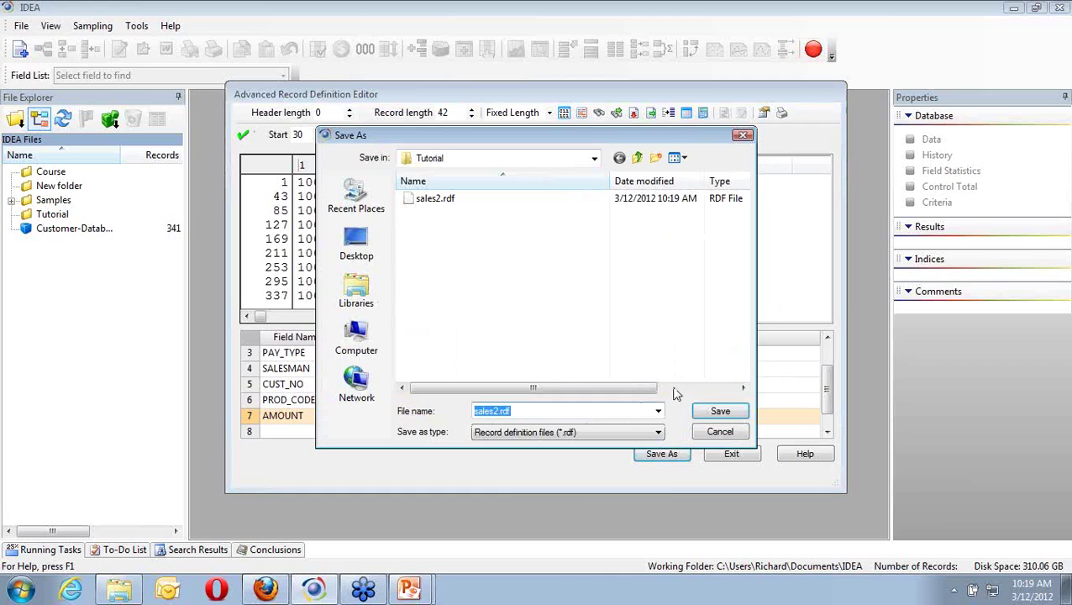
Save the record definition again as sales2.rdf, replacing the existing file, and exit the Advanced Record Definition Editor.
click(719, 411)
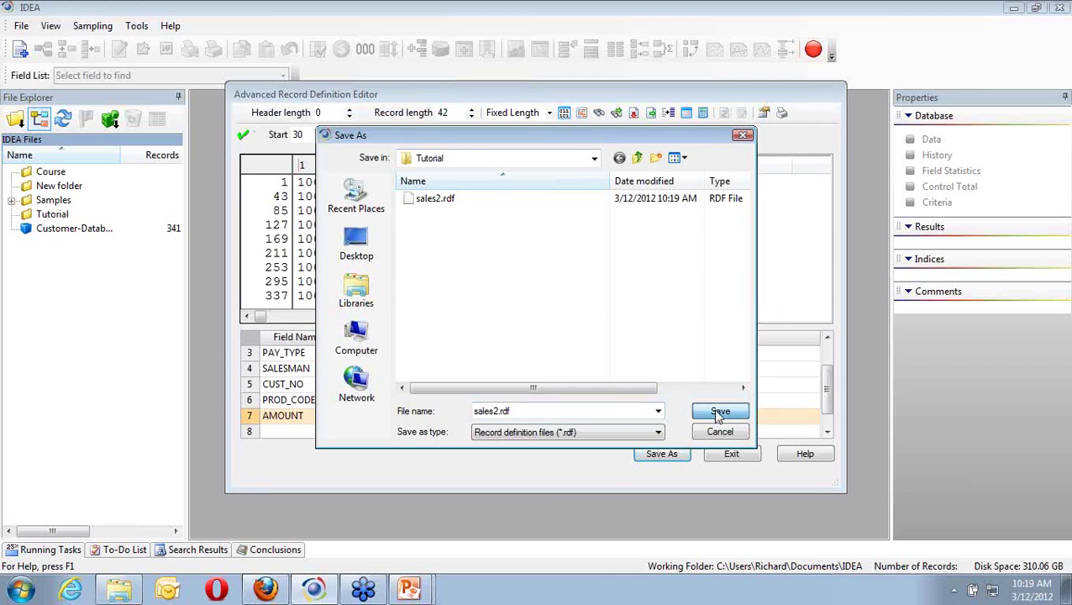
click(574, 352)
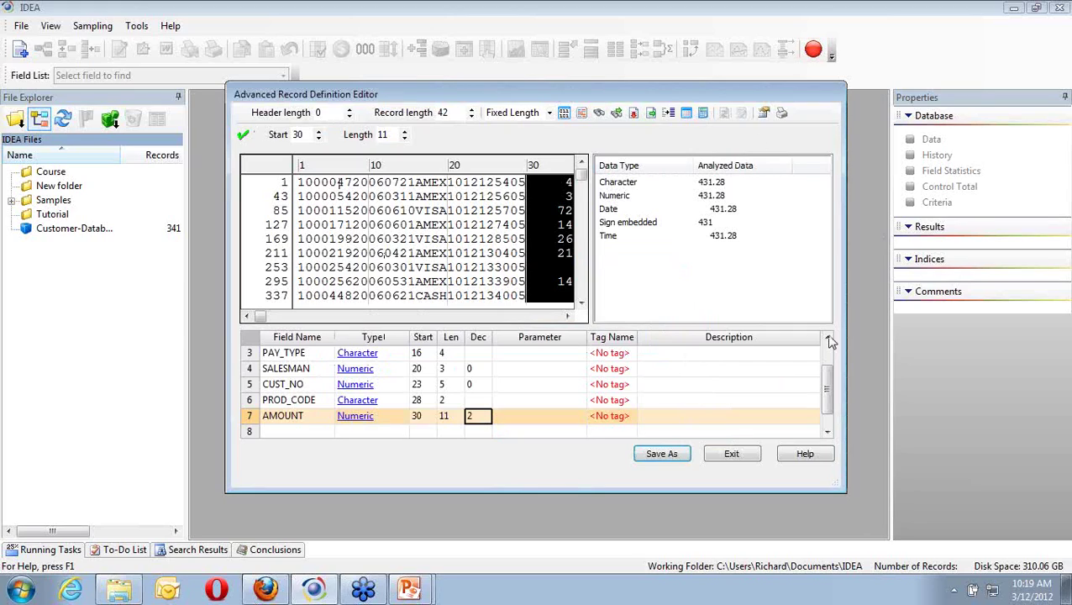
click(748, 457)
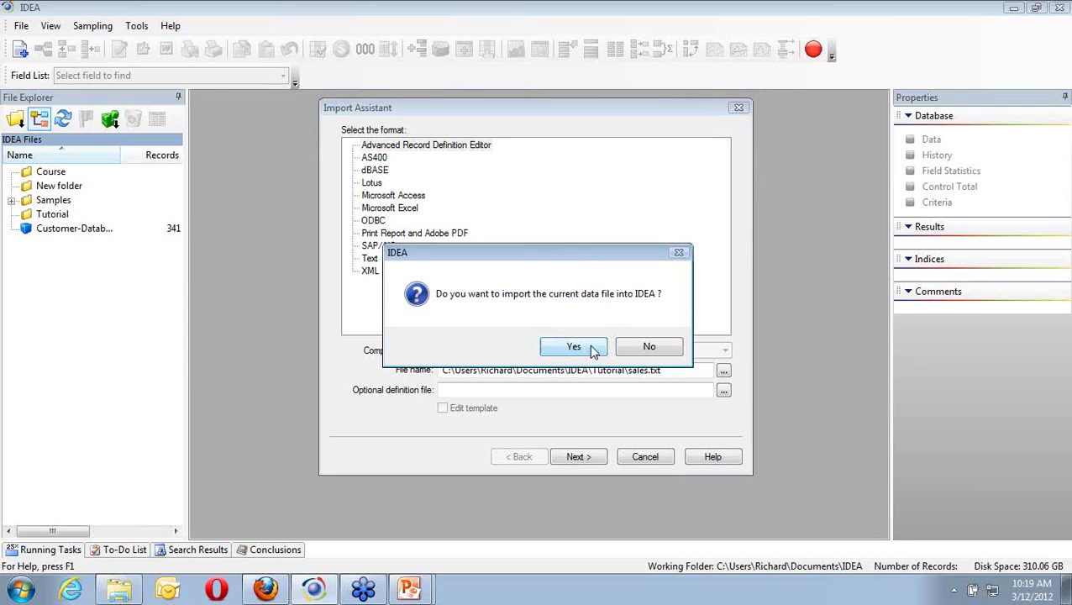
Import the data file as database sales with the sales2.rdf record definition and field statistics generated.
click(574, 347)
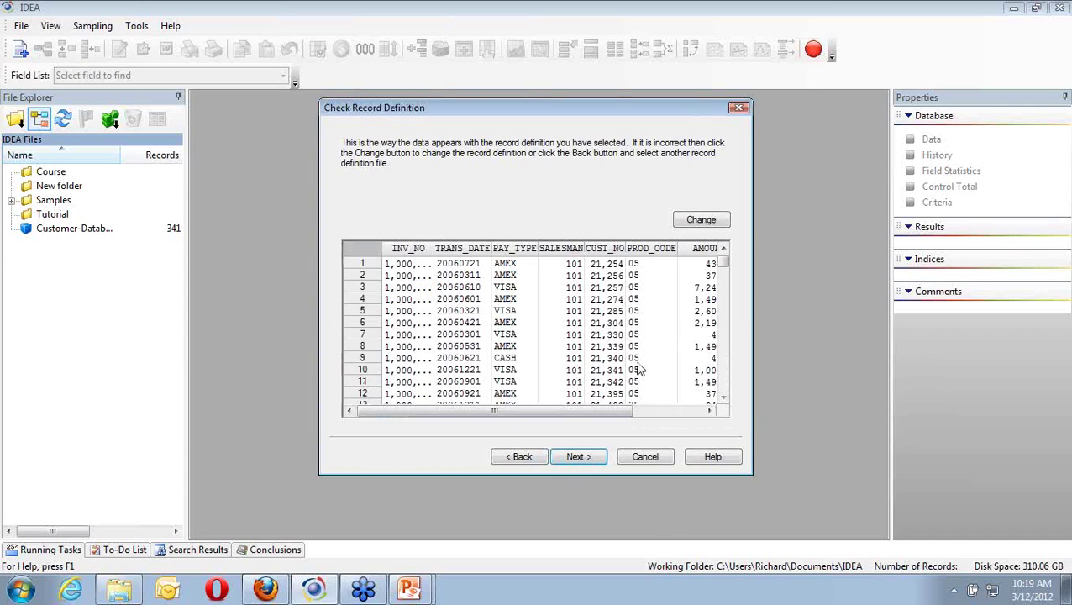
click(591, 460)
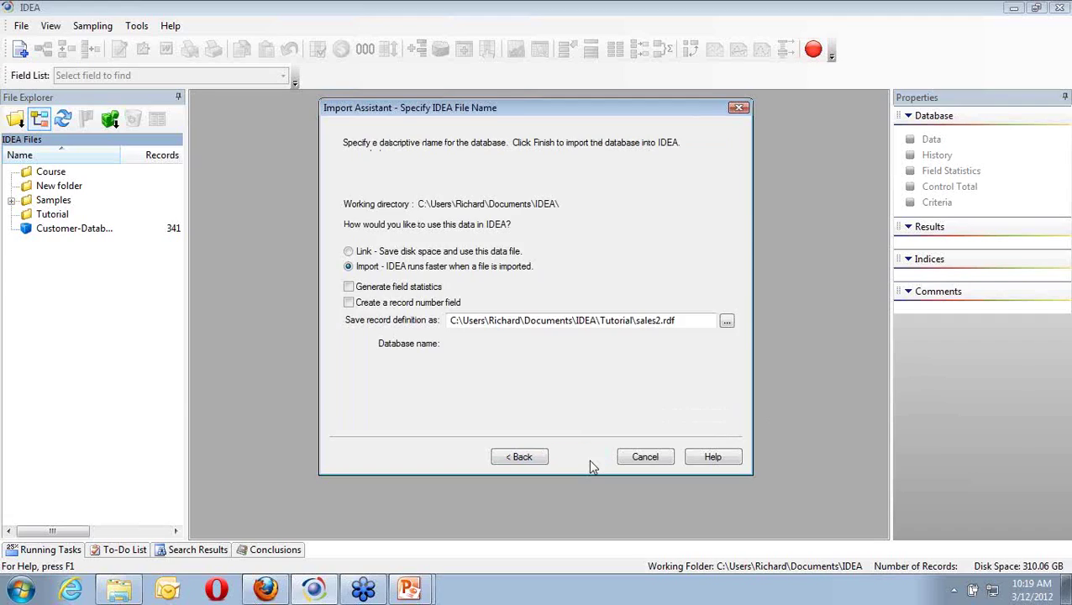
click(349, 287)
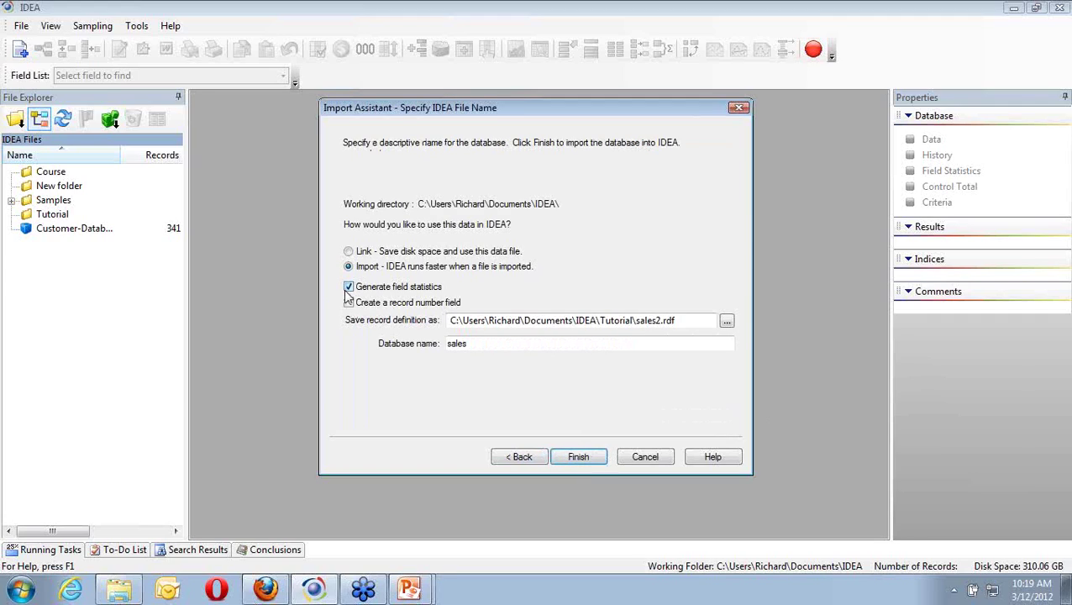
click(583, 460)
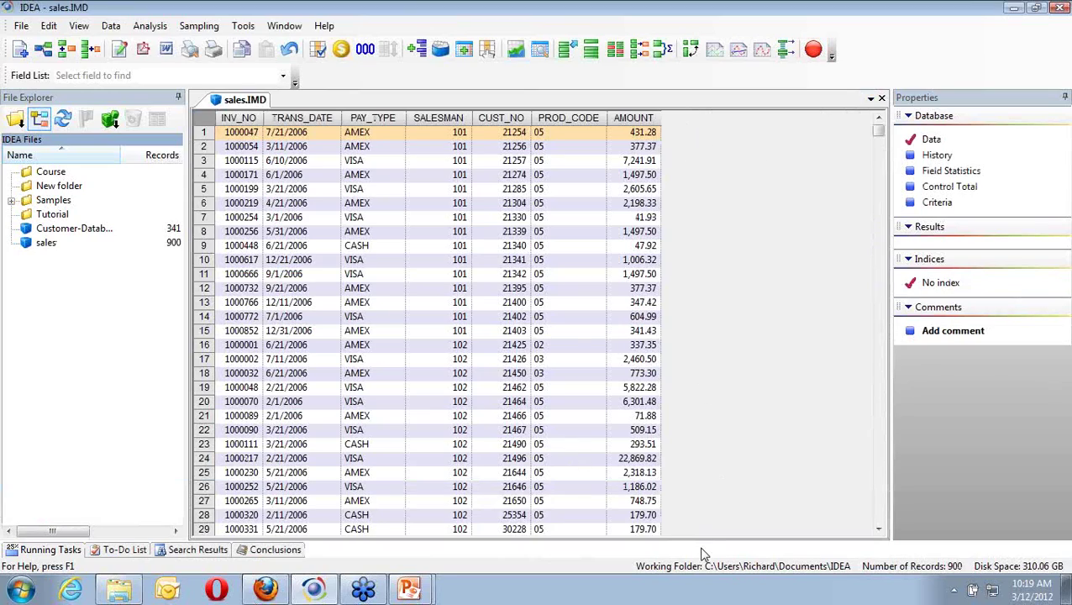
Review the sales database's field definitions in Field Manipulation and the File Import details in its history.
click(111, 30)
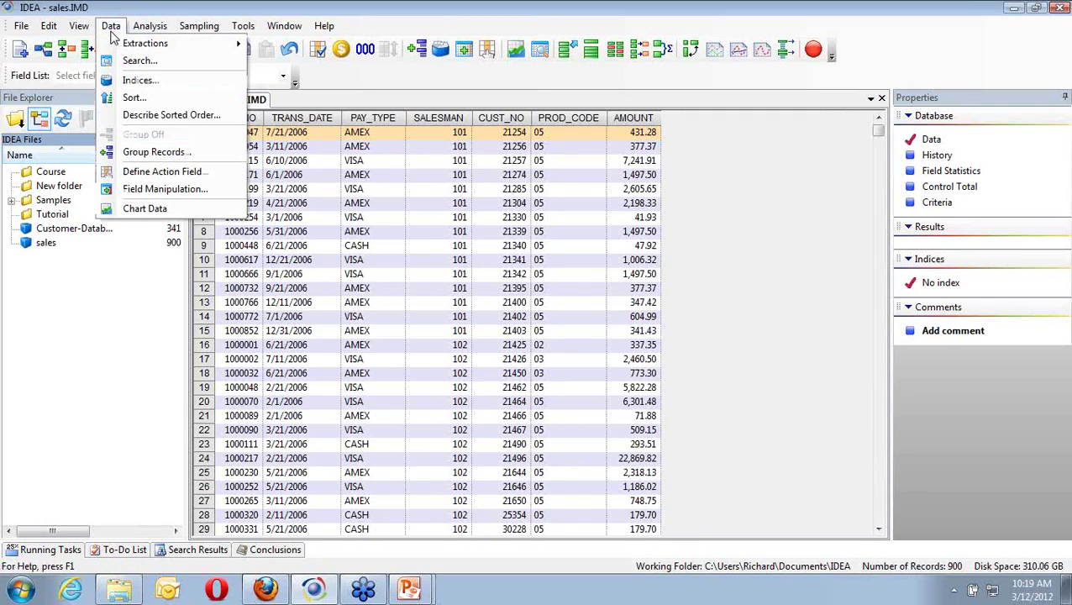
click(139, 189)
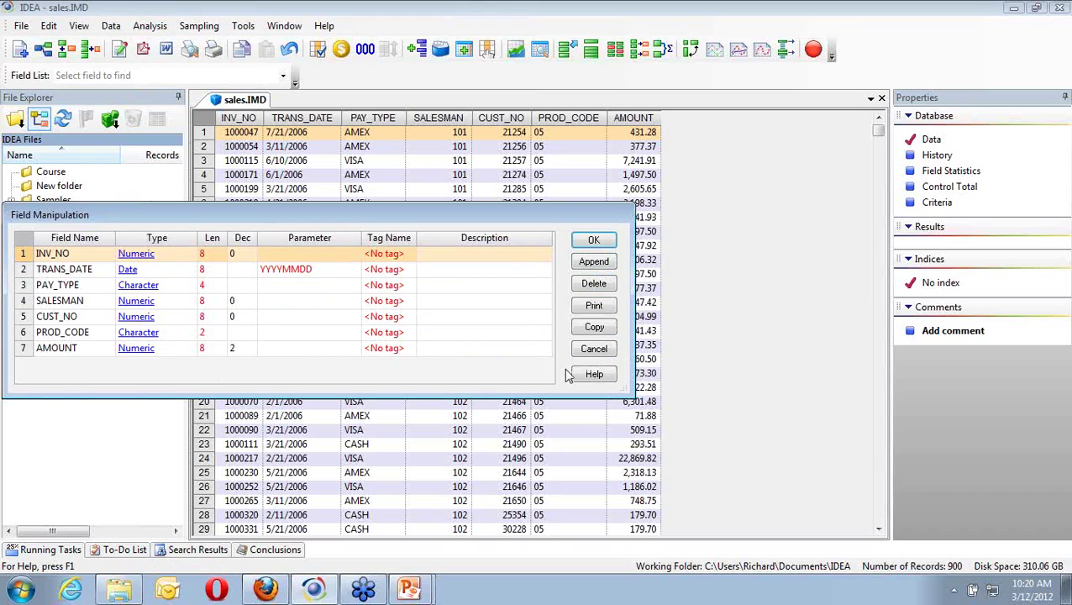
click(593, 349)
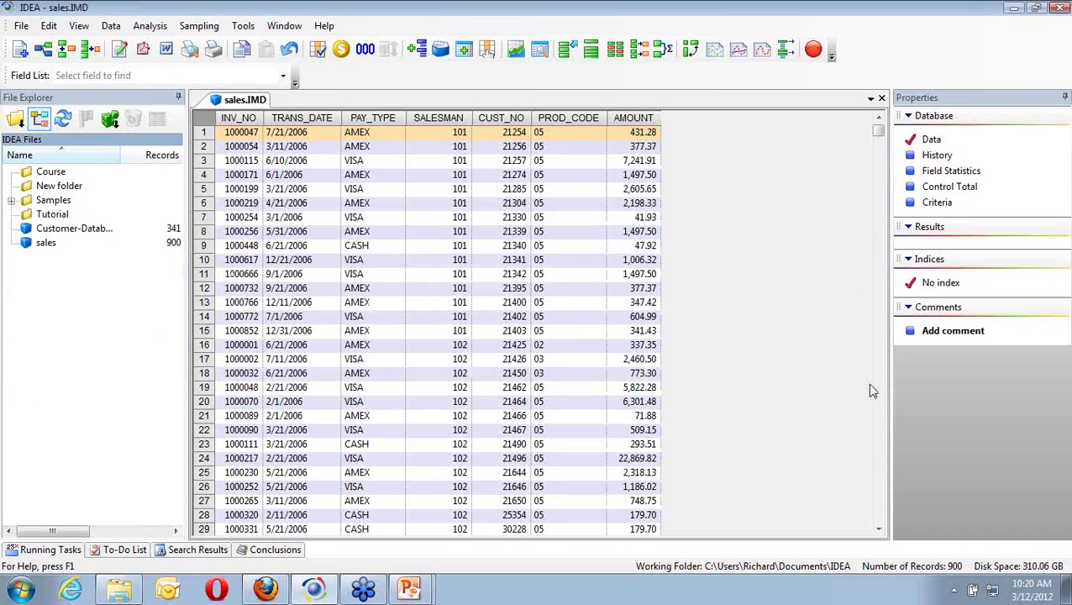
click(929, 158)
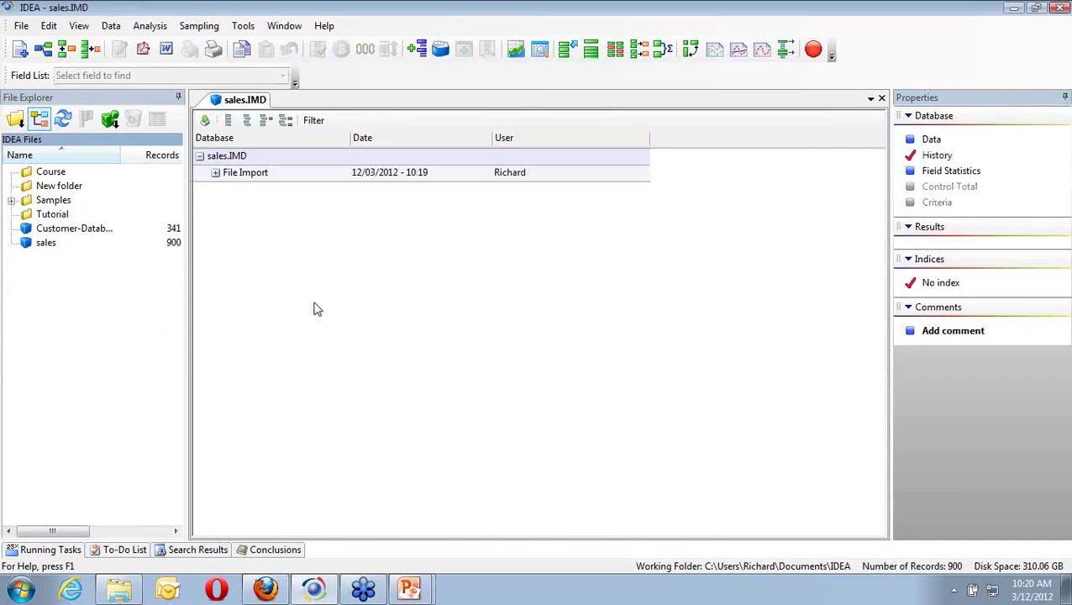
click(215, 174)
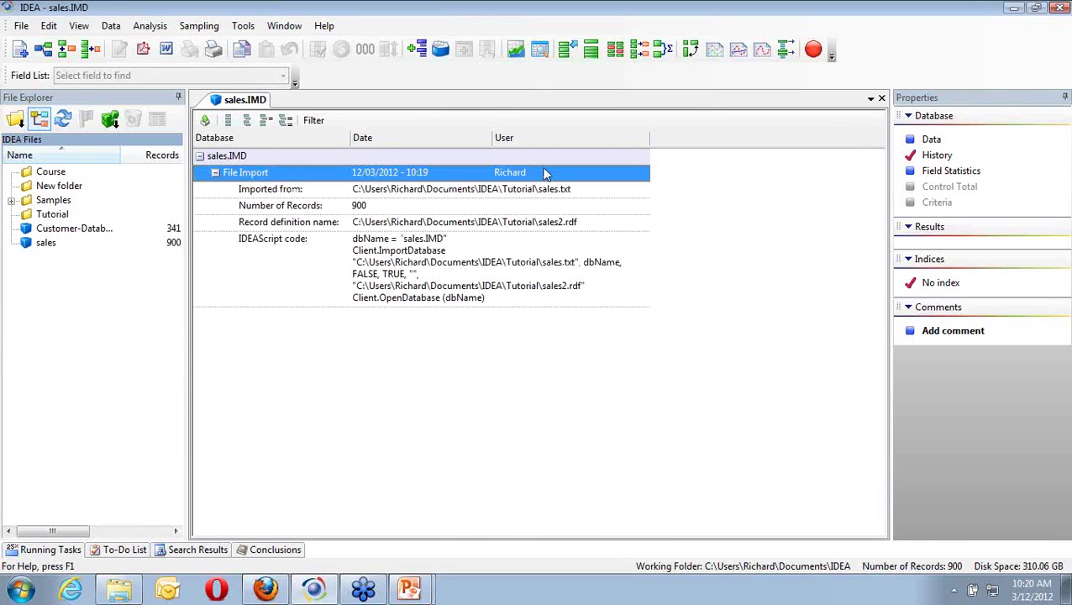
Display the numeric field statistics for AMOUNT only, excluding INV_NO, SALESMAN and CUST_NO.
click(911, 175)
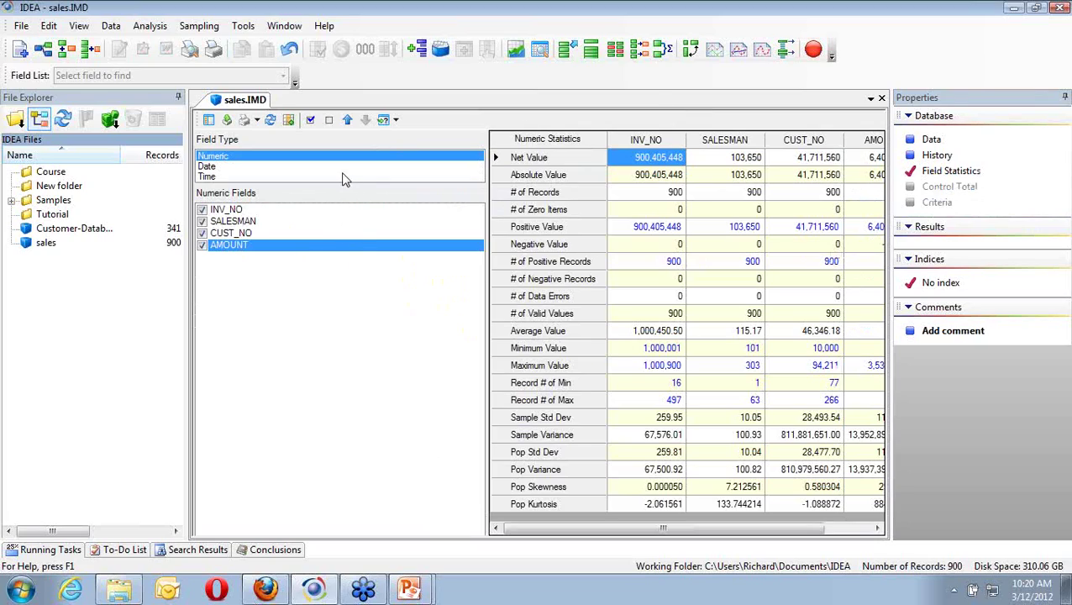
click(202, 213)
click(202, 210)
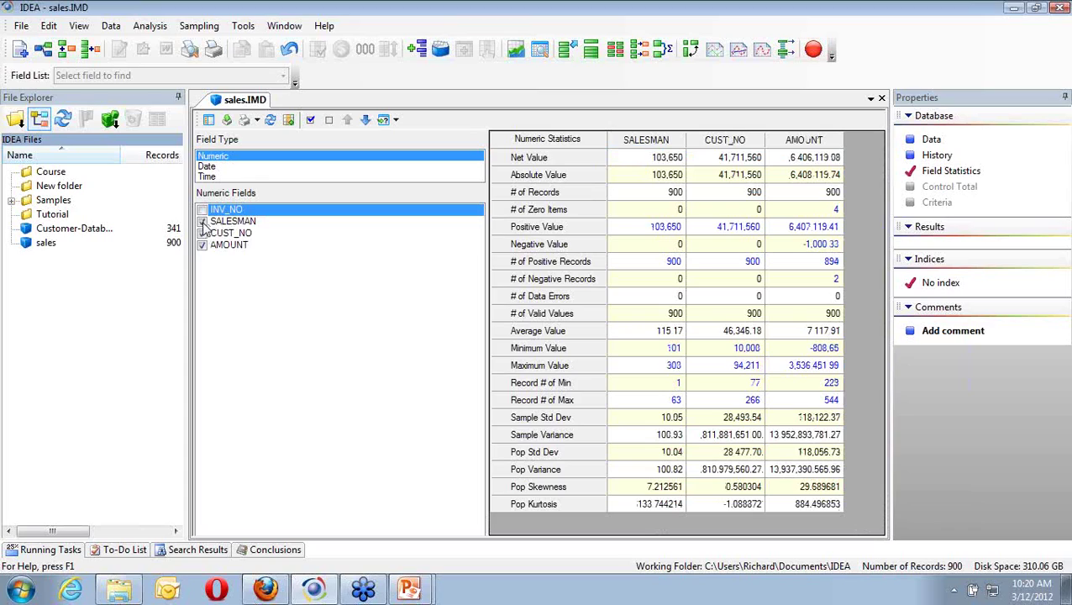
click(203, 220)
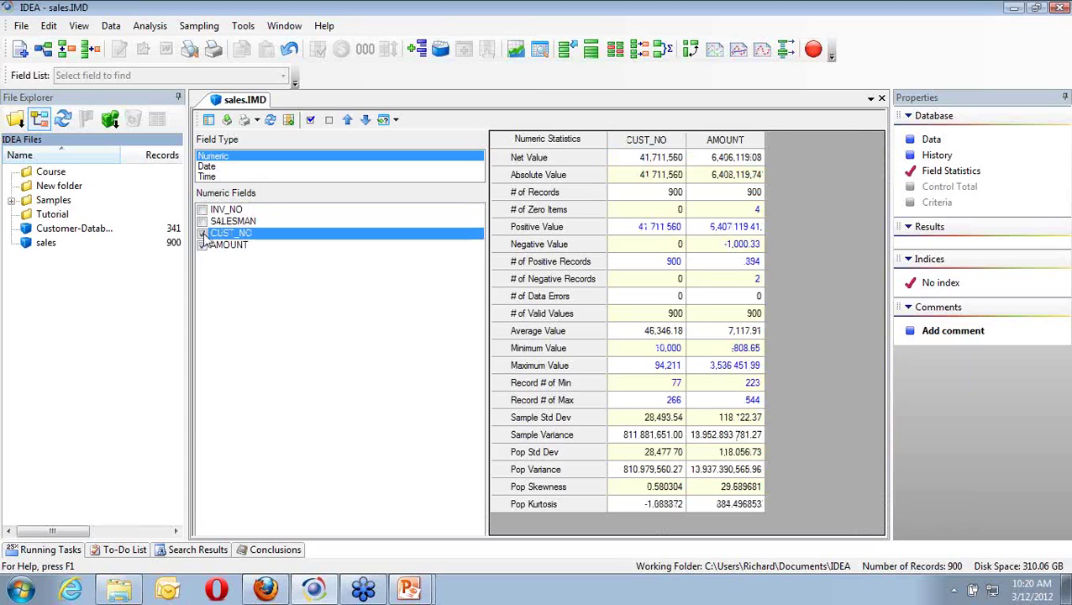
click(203, 232)
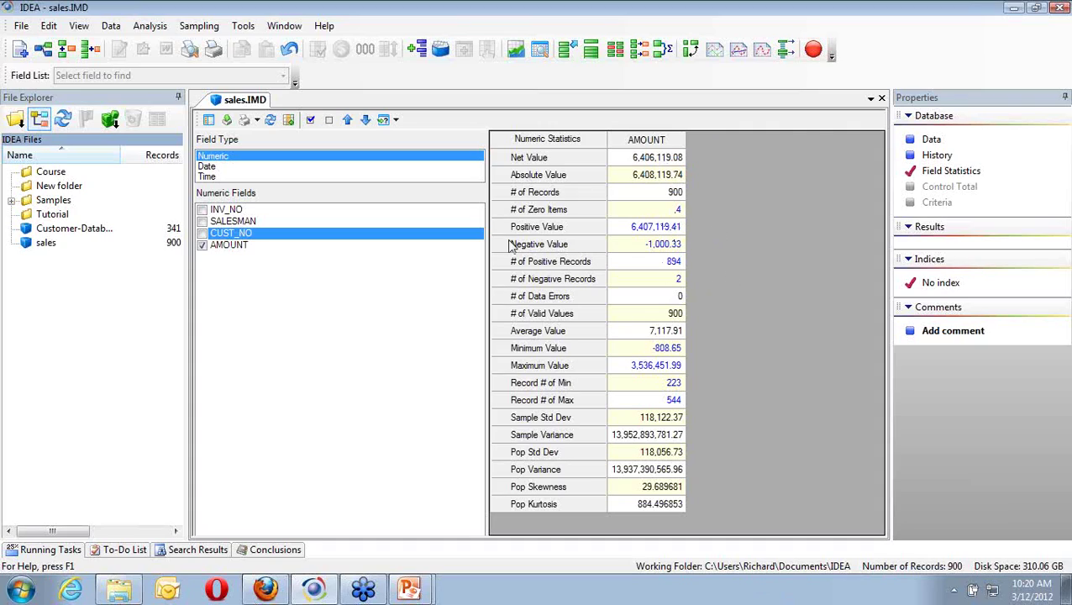
Examine the records behind the Negative Value and # of Negative Records statistics of AMOUNT.
click(666, 246)
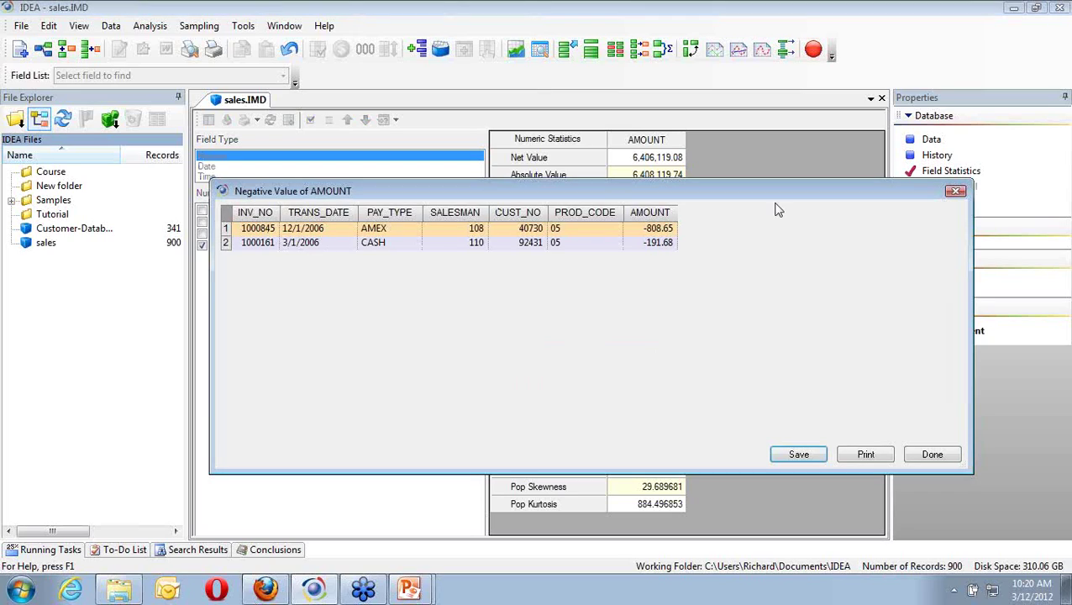
click(934, 456)
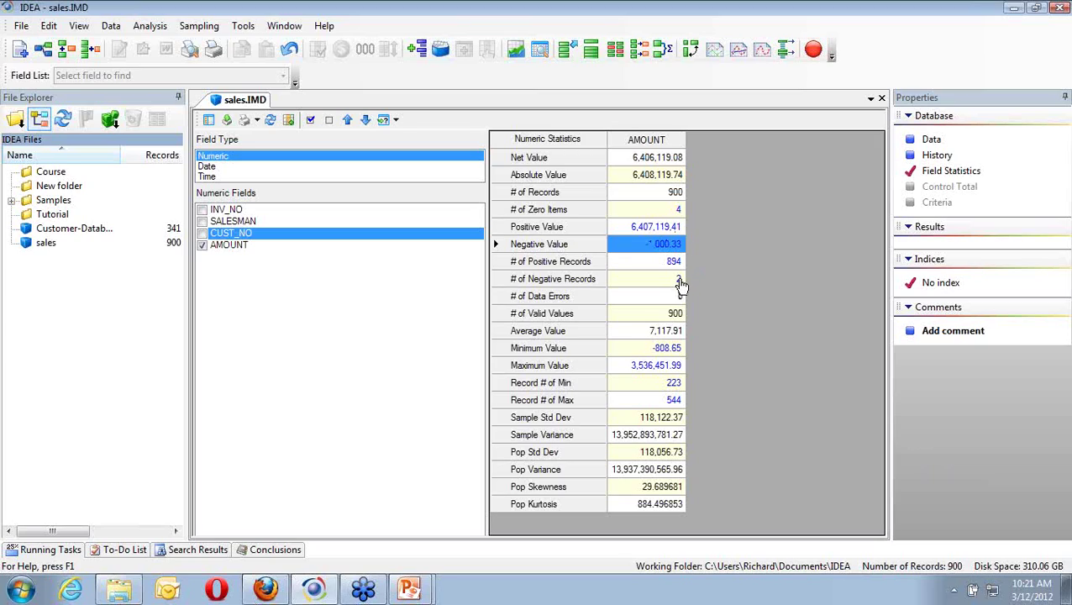
click(679, 281)
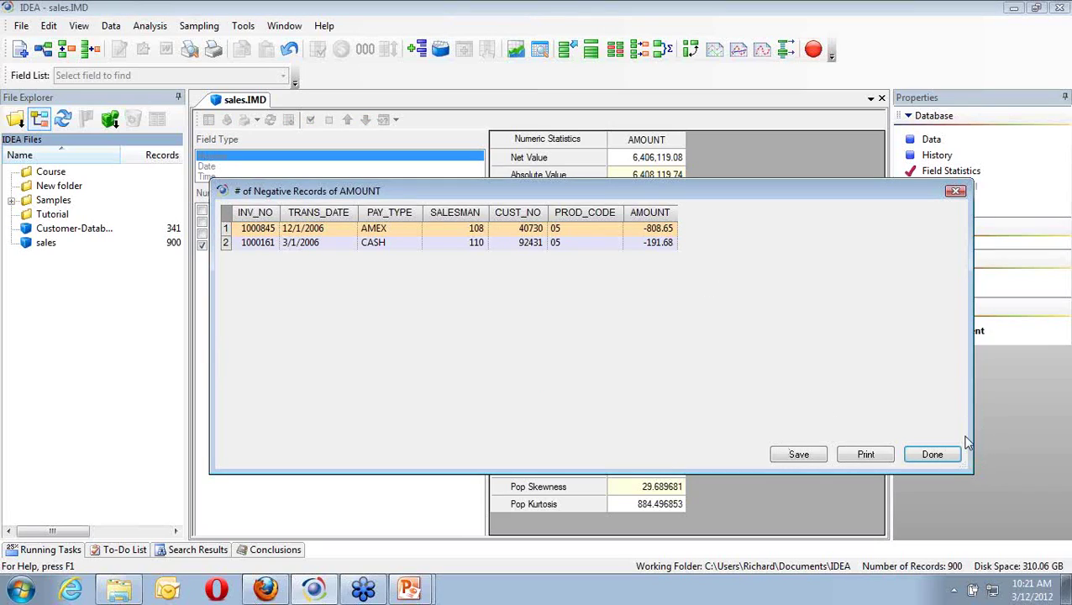
click(924, 458)
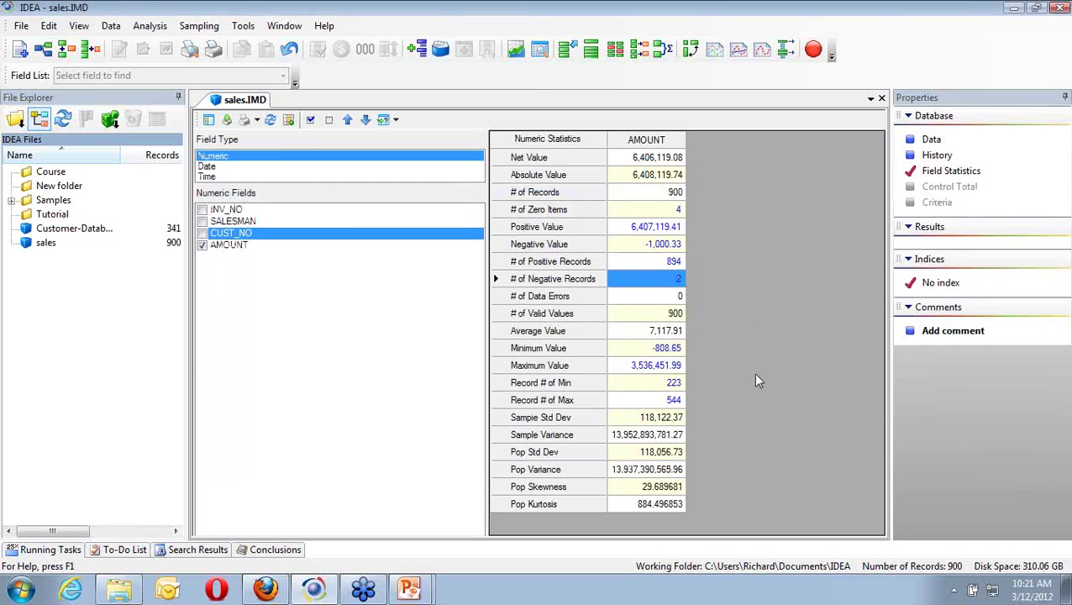
Examine the records behind the Minimum Value, Maximum Value and Record # of Min statistics of AMOUNT.
double_click(664, 354)
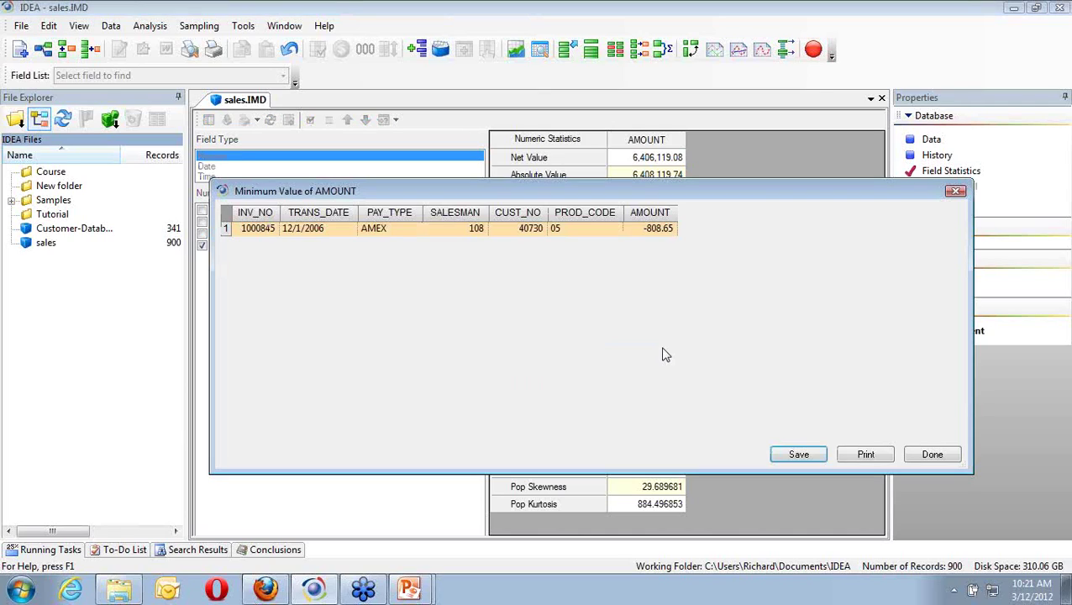
click(952, 454)
double_click(663, 367)
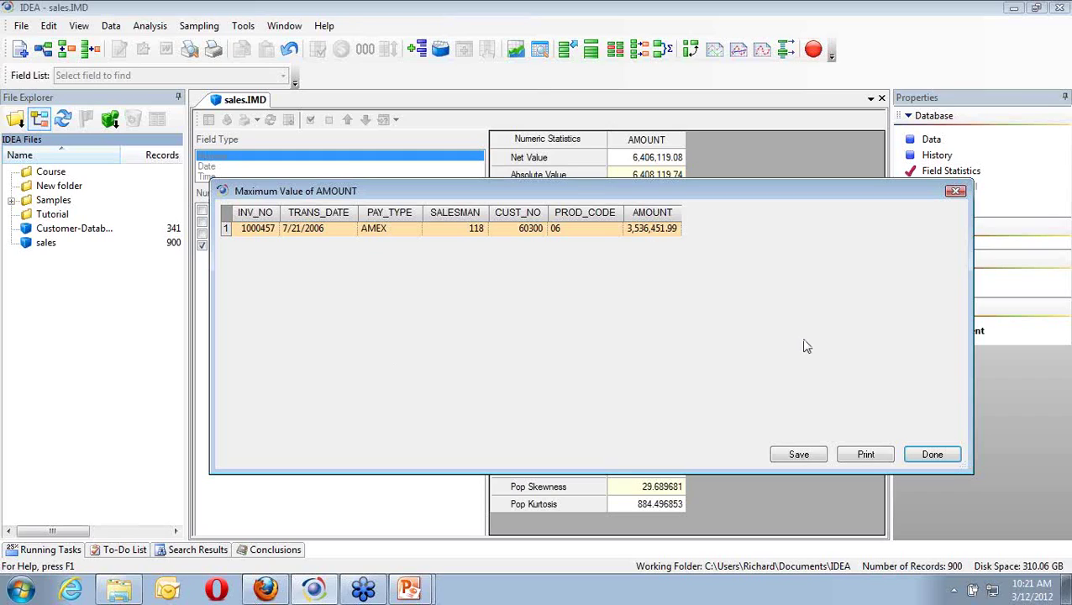
click(929, 457)
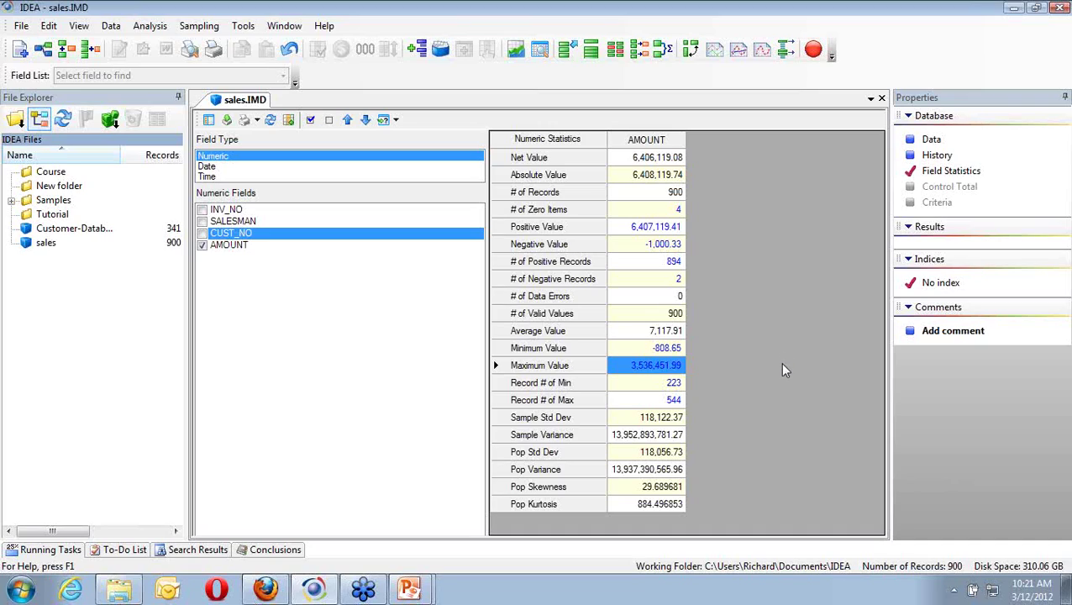
double_click(676, 384)
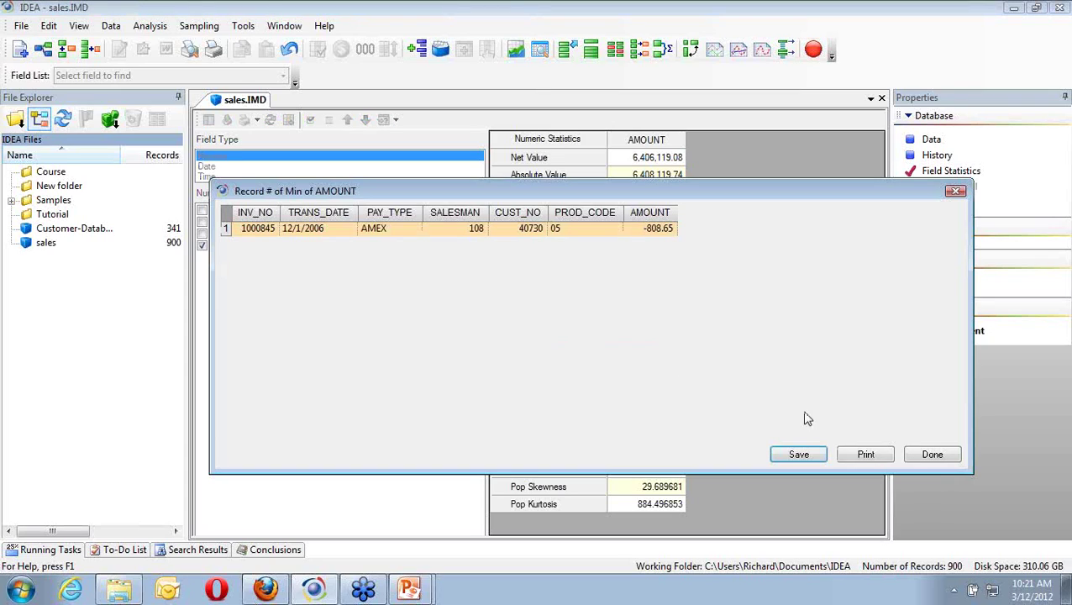
click(940, 455)
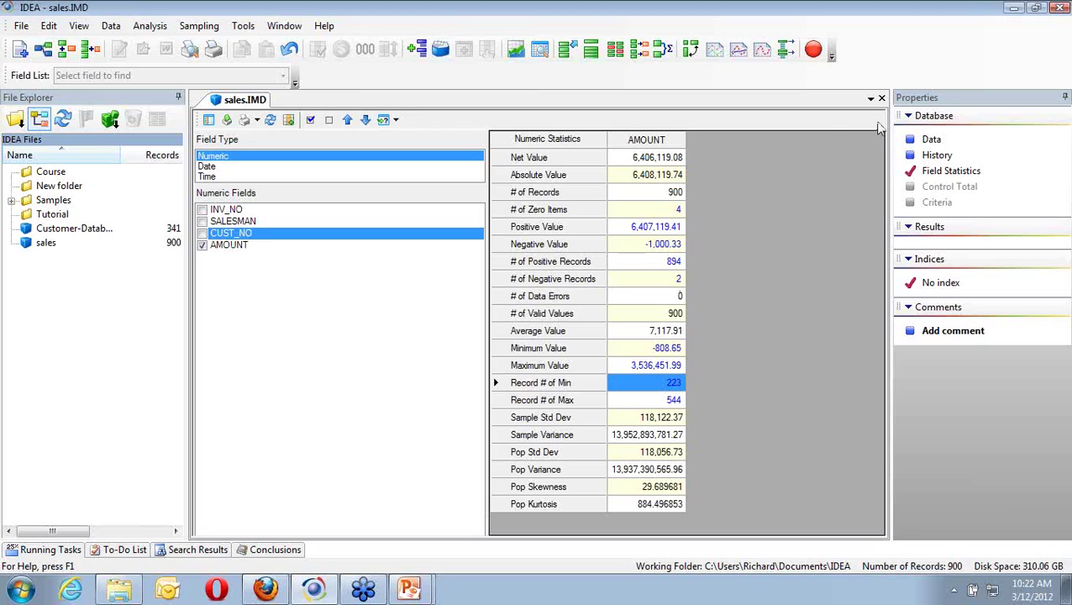
Return from the field statistics to the sales data and select record 223.
click(923, 139)
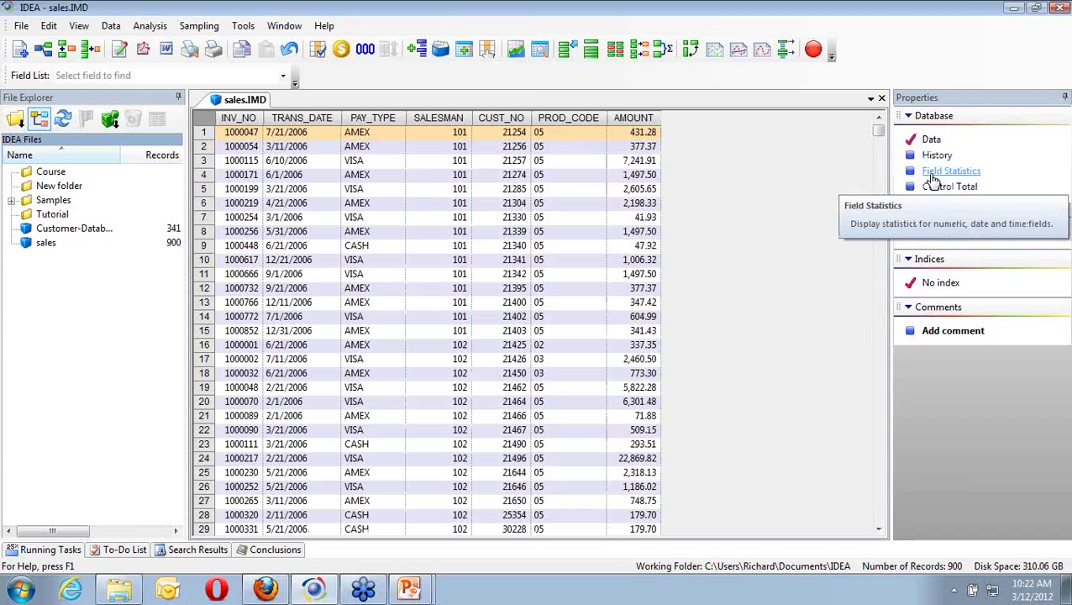
click(931, 172)
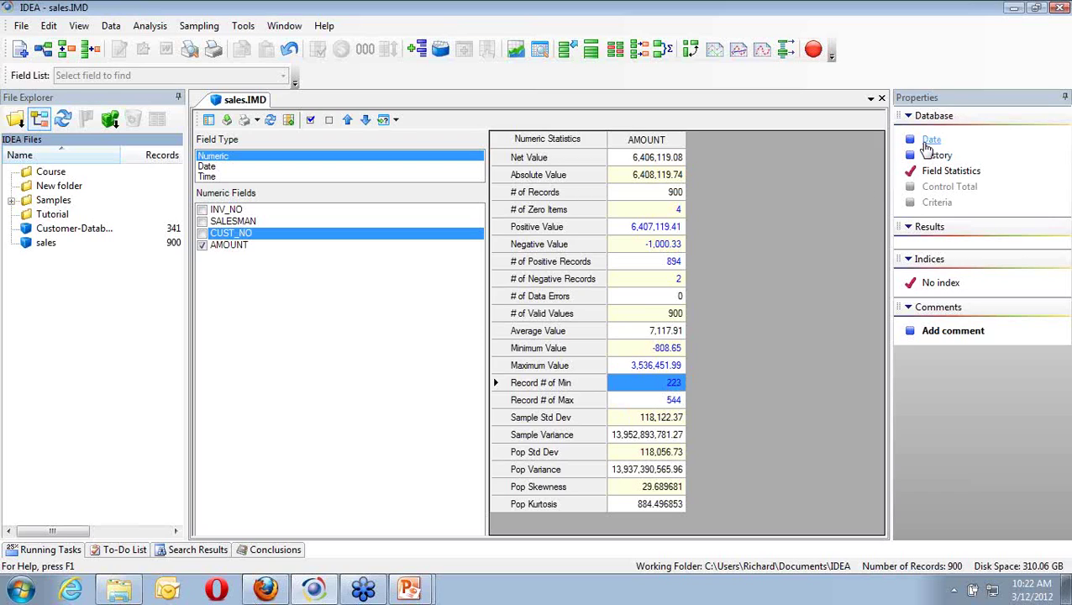
click(926, 139)
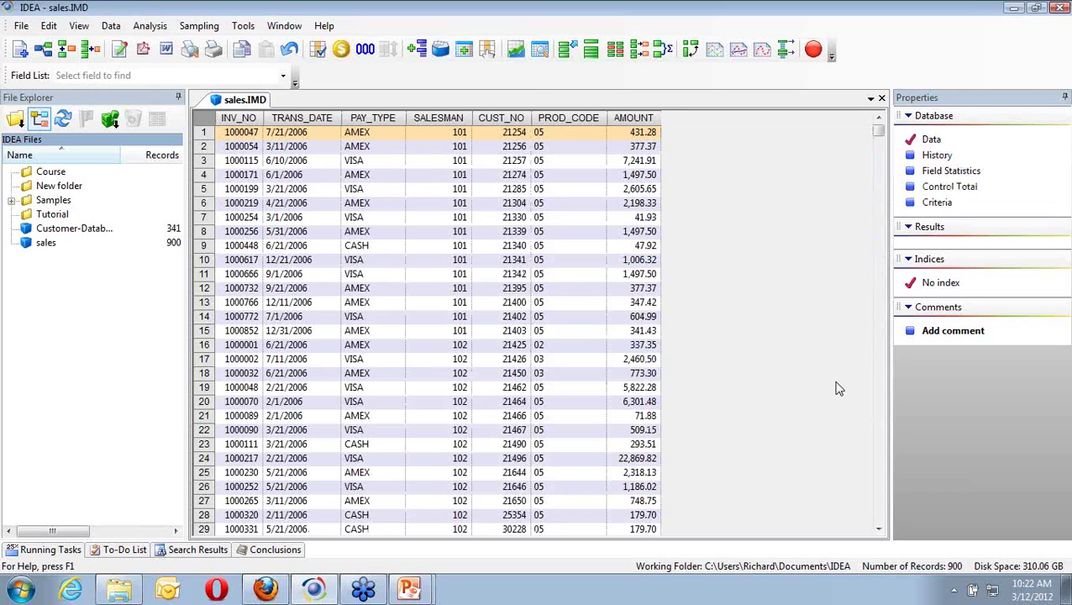
click(878, 431)
click(878, 432)
triple_click(880, 431)
click(880, 431)
click(880, 431)
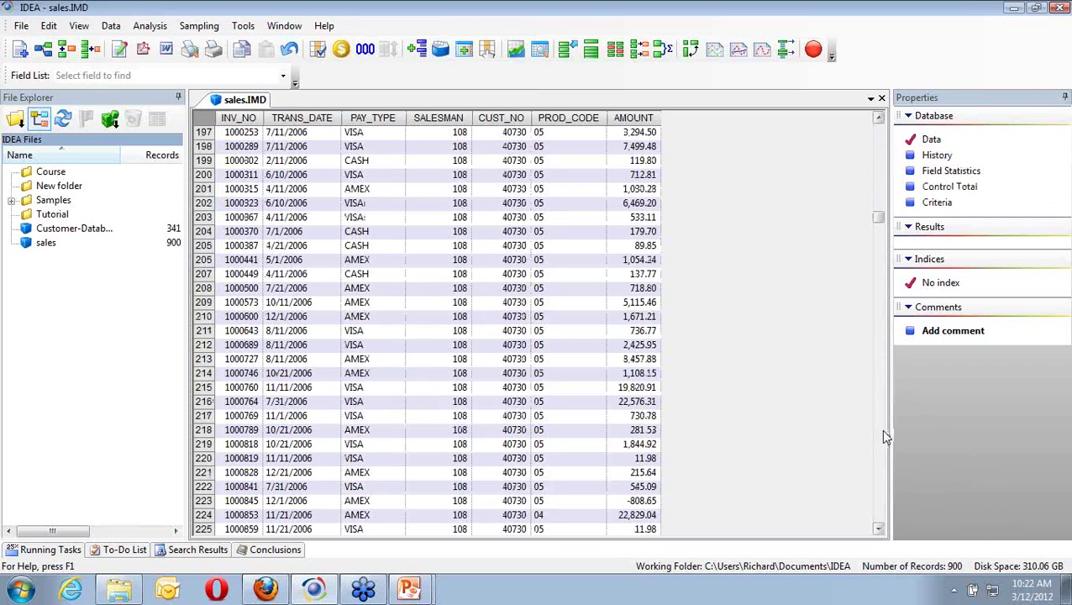
click(203, 500)
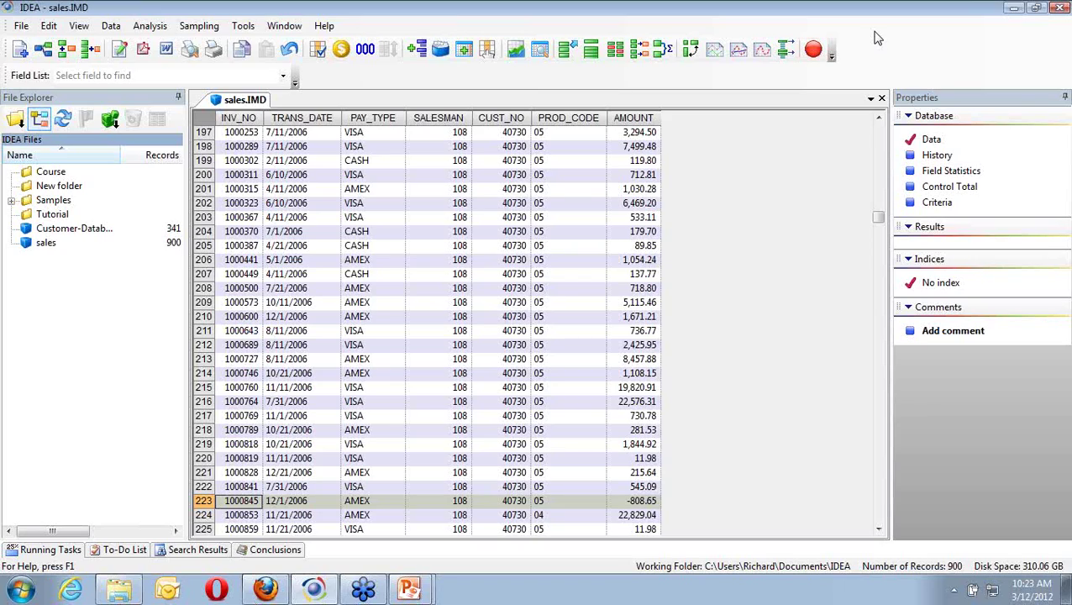
Start the Import Assistant for importing another file into IDEA.
click(21, 27)
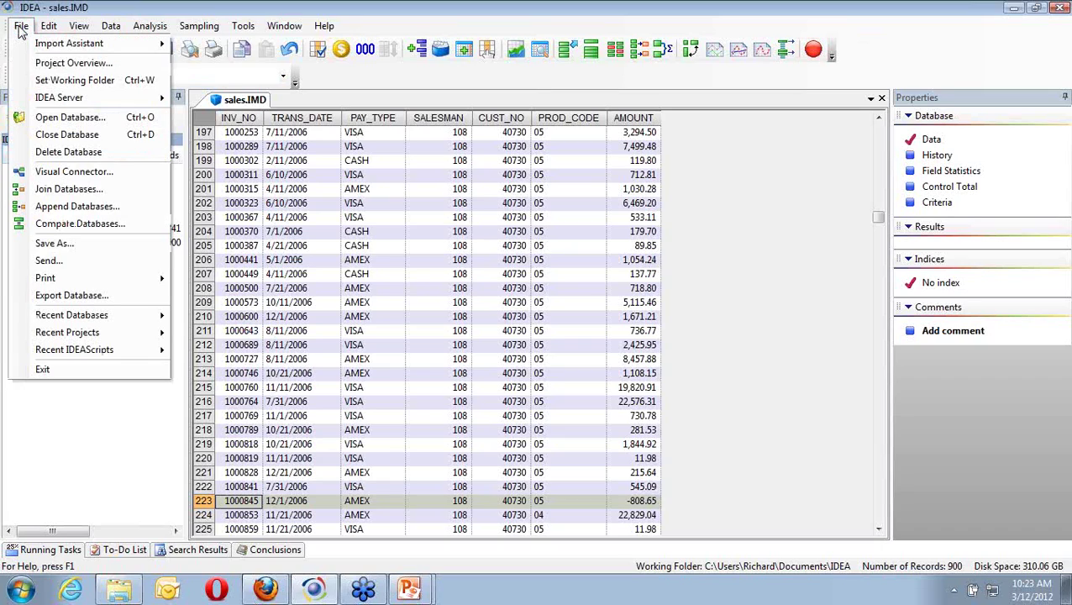
key(Right)
key(Right)
key(Right)
key(Right)
key(Right)
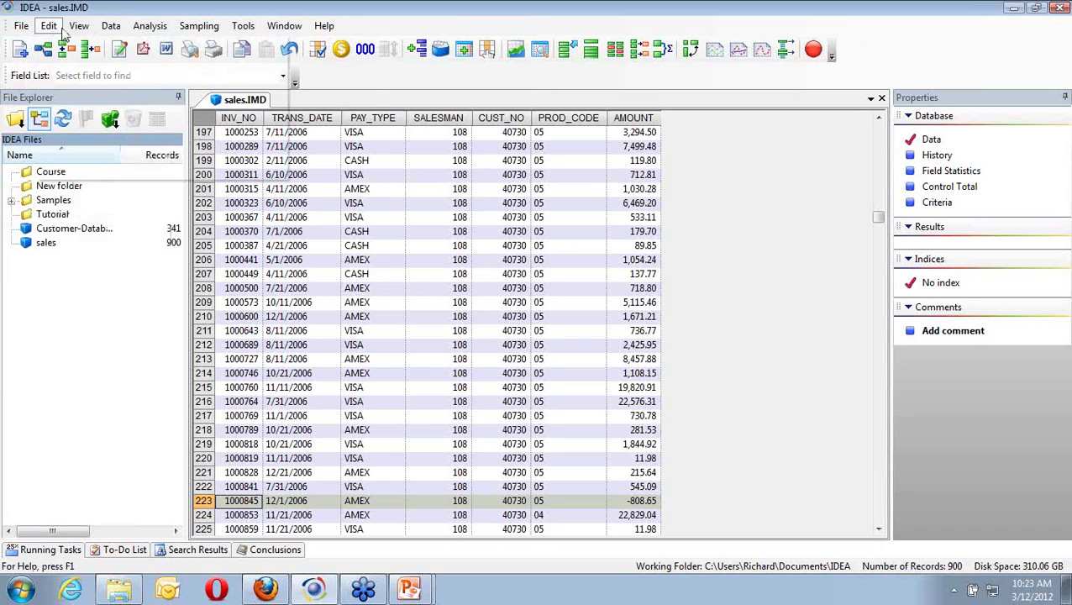
key(Left)
key(Left)
key(Left)
key(Left)
key(Left)
mouse_move(49, 44)
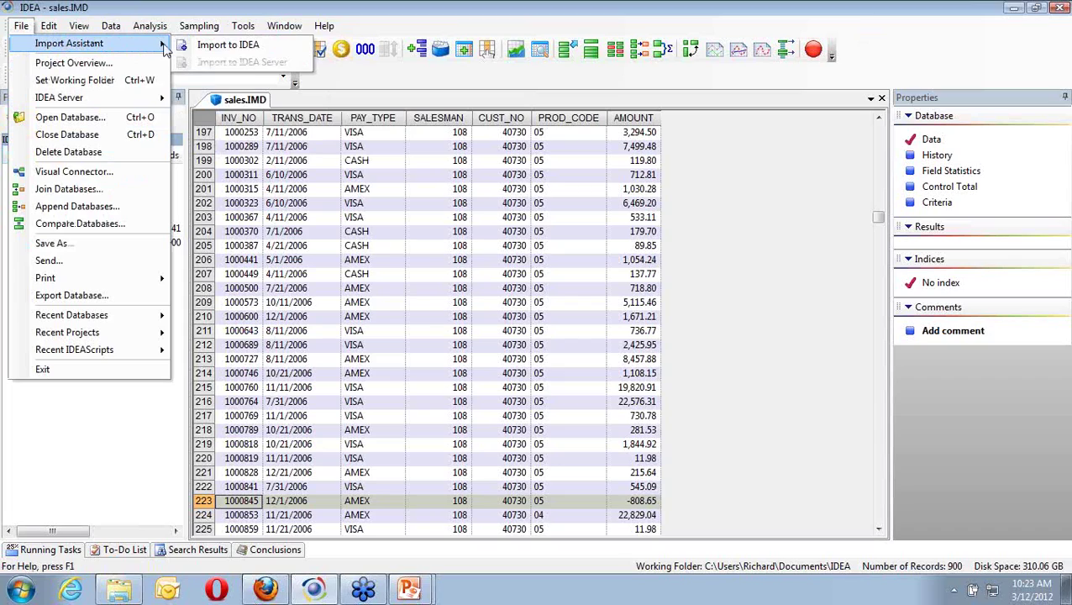
click(199, 46)
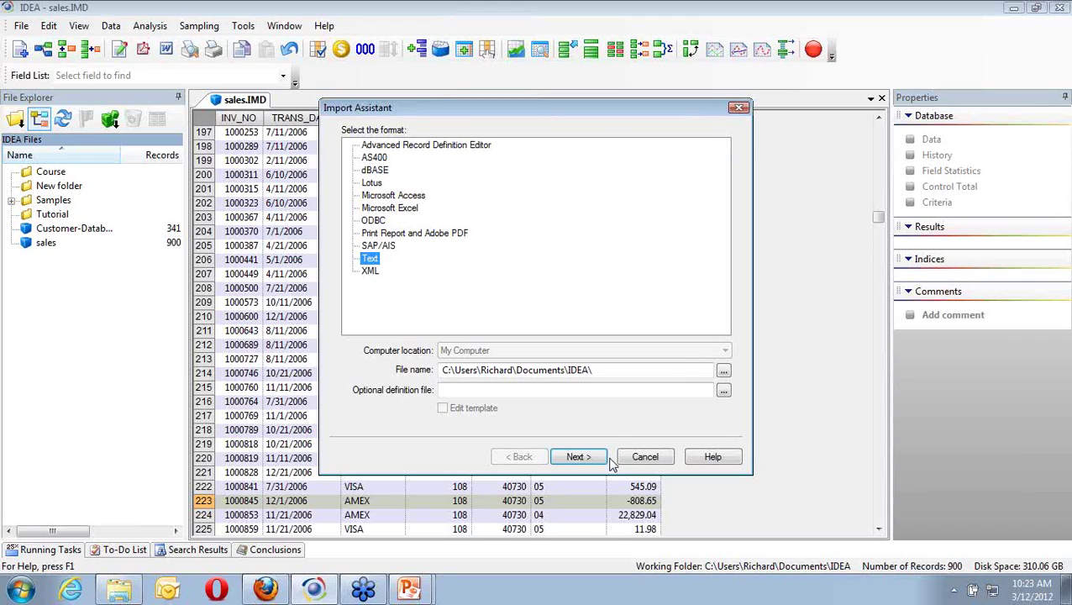
Choose EBCDIC.DAT from the Samples folder as the text-format file to import and continue to its file type.
click(723, 372)
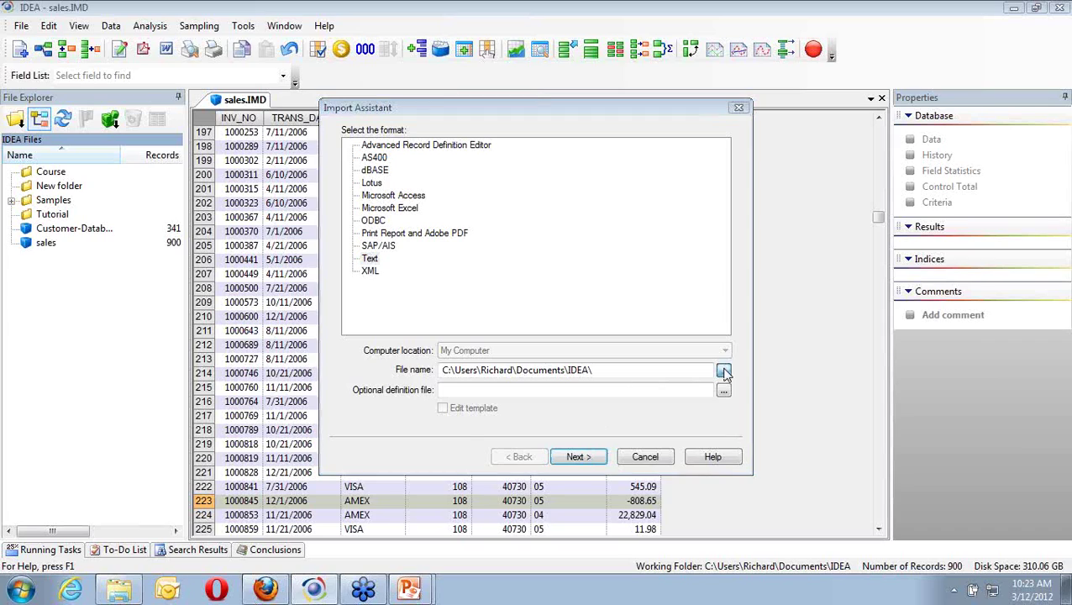
double_click(442, 229)
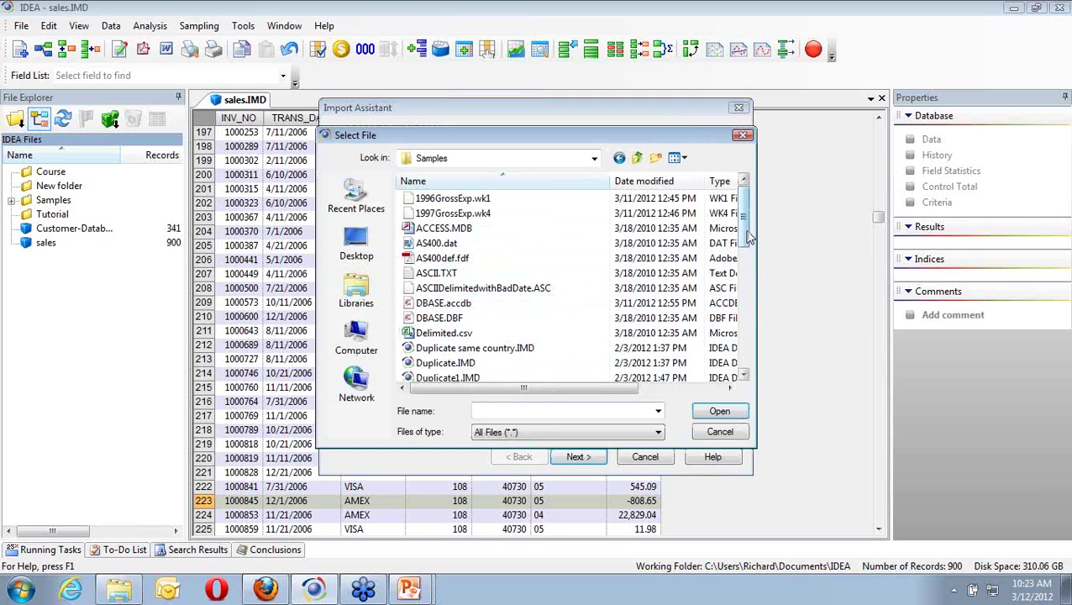
drag(744, 234, 754, 261)
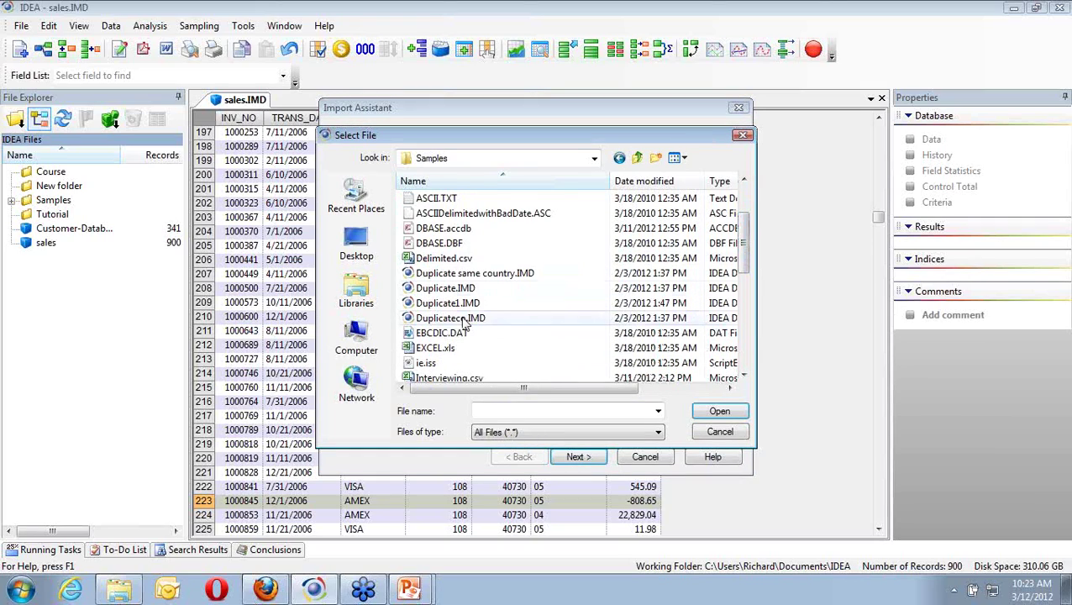
double_click(442, 333)
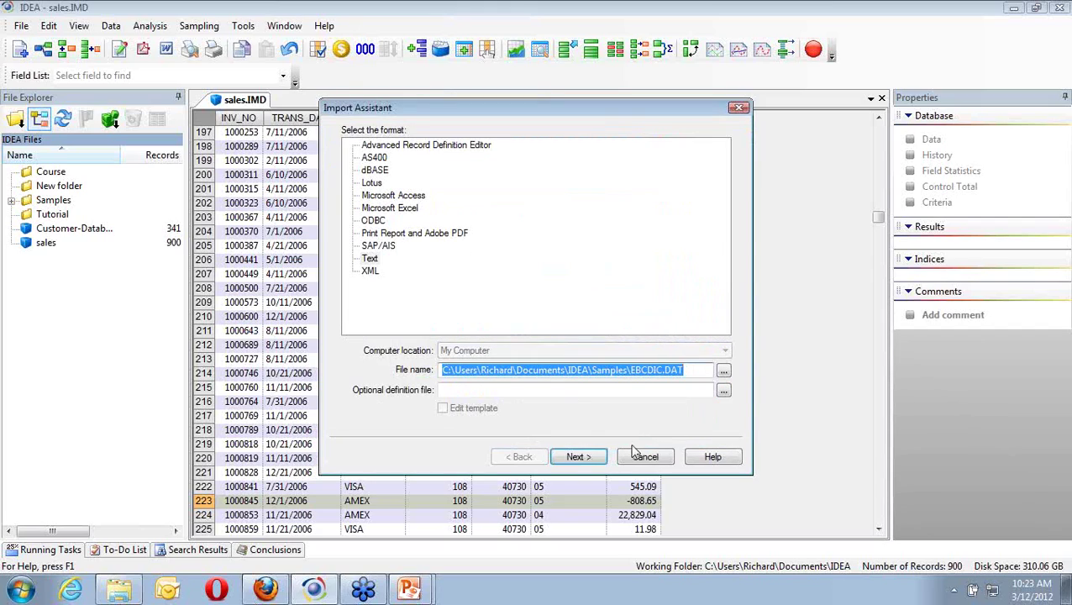
click(579, 457)
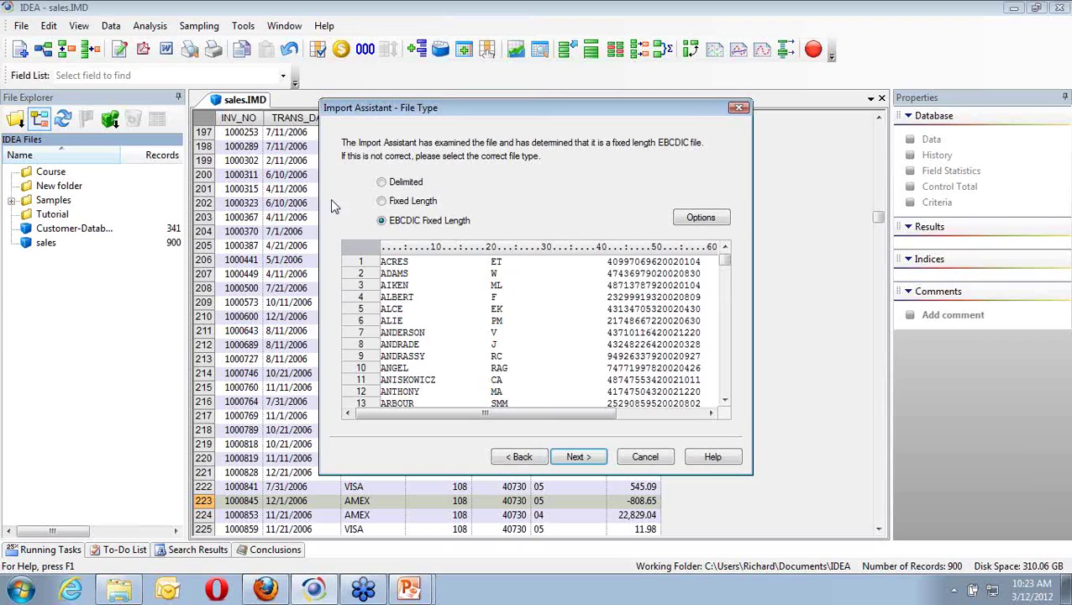
Preview the file as Fixed Length, restore EBCDIC Fixed Length as the file type, and accept the record length of 73.
click(382, 203)
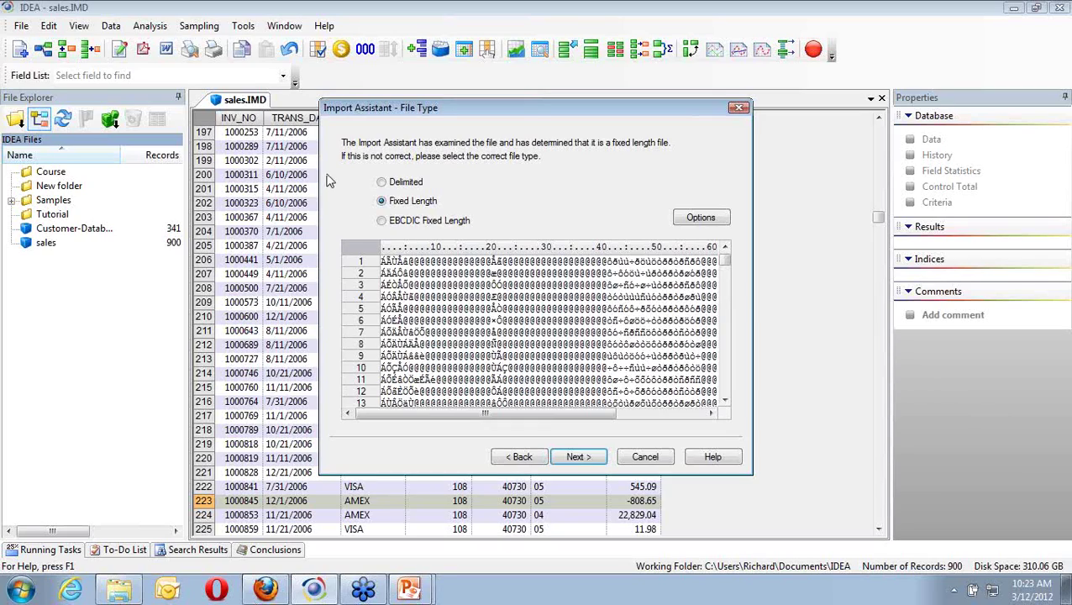
click(382, 221)
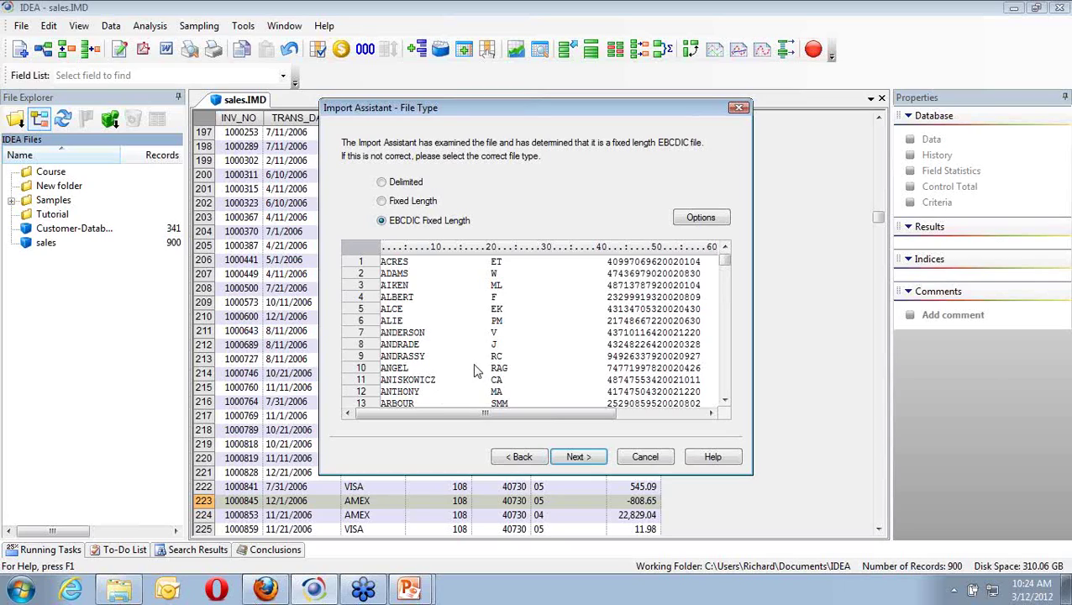
click(579, 459)
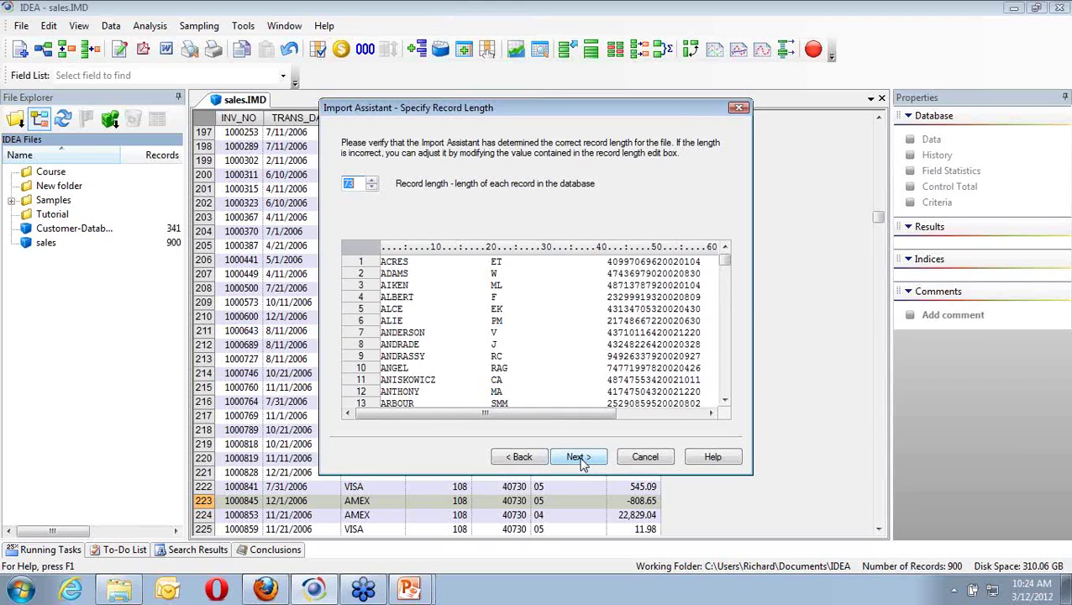
click(579, 460)
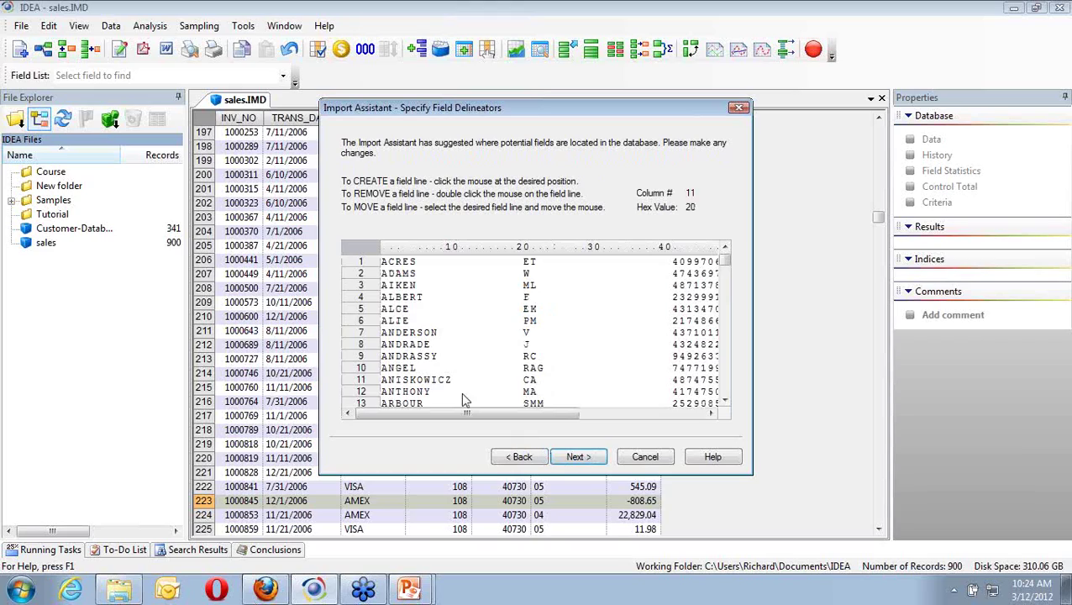
Add four field lines separating the surname, initials, nine-digit account number, date and amount, and accept the field layout.
click(524, 267)
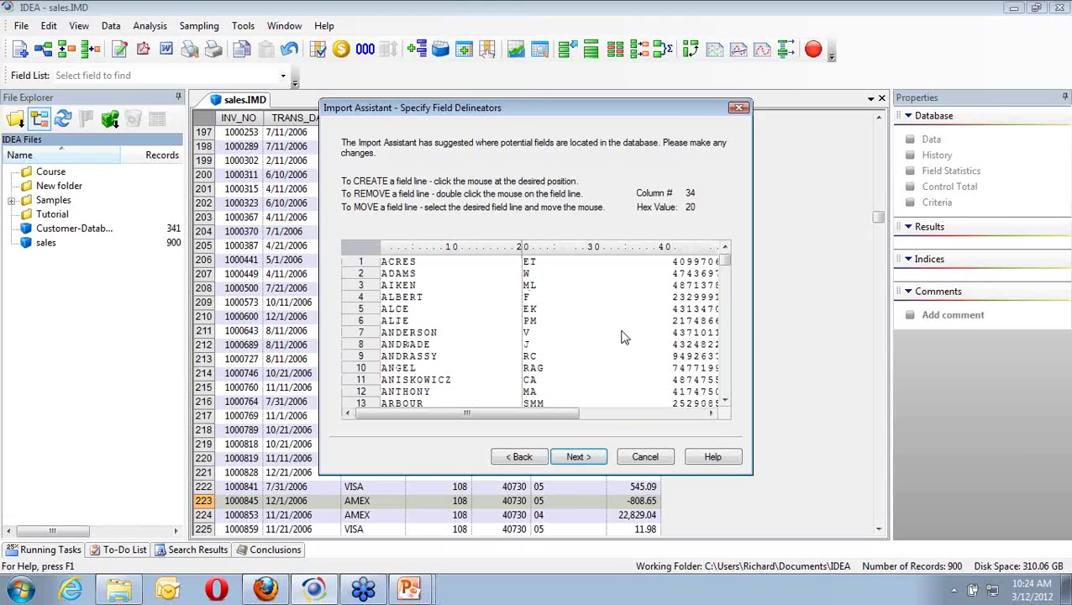
click(672, 278)
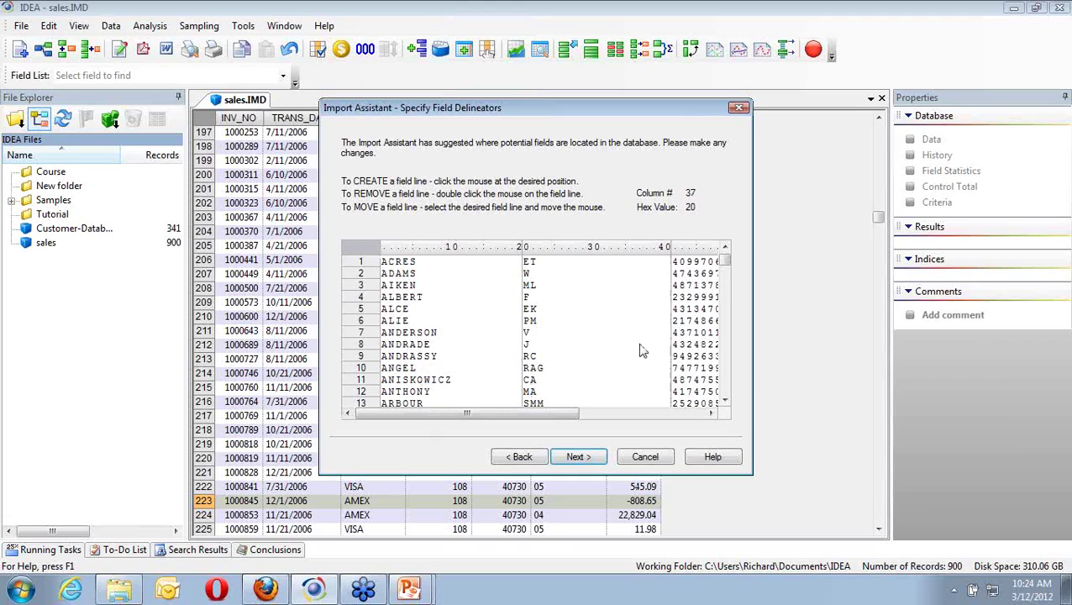
click(712, 414)
click(712, 413)
click(711, 414)
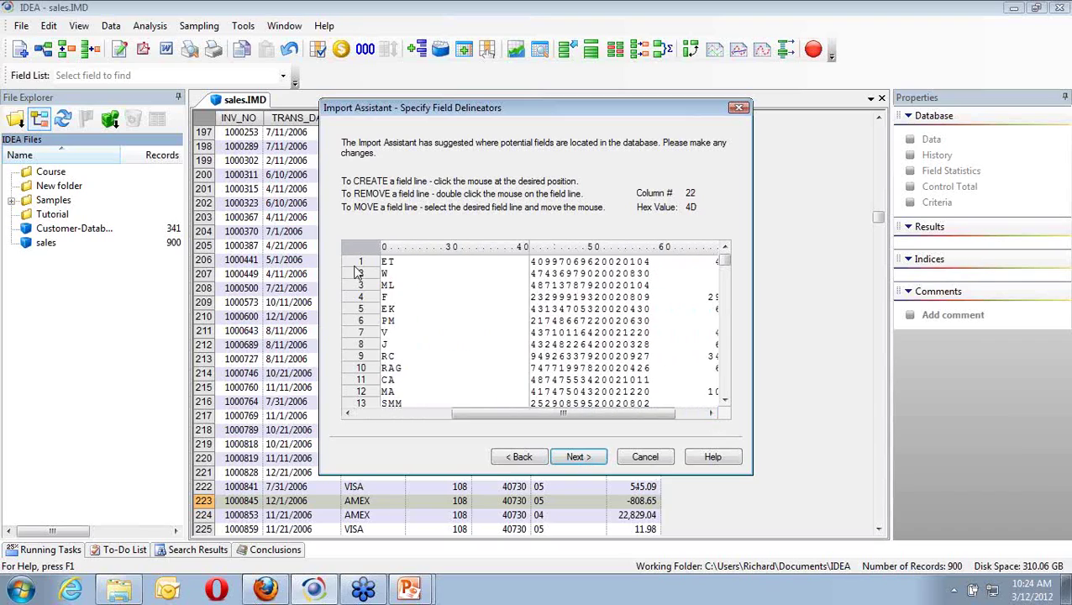
click(595, 268)
double_click(592, 268)
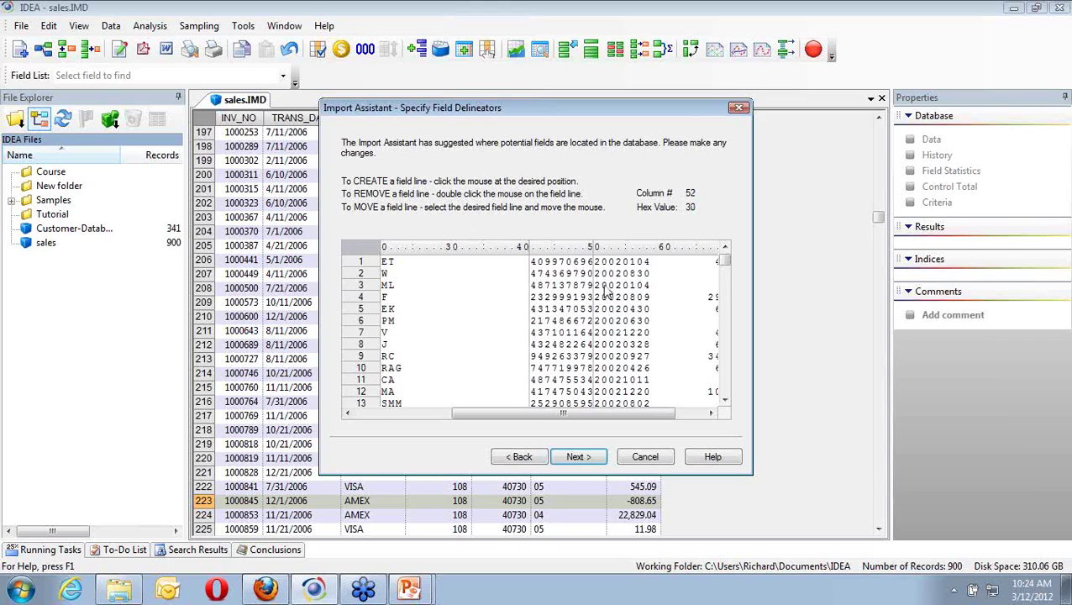
click(652, 262)
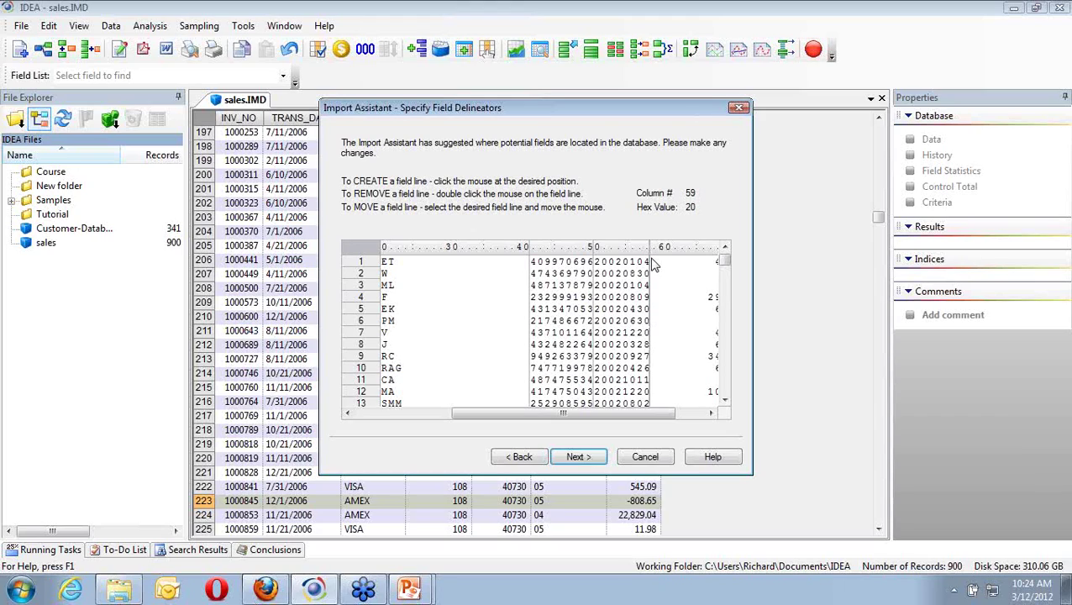
click(704, 415)
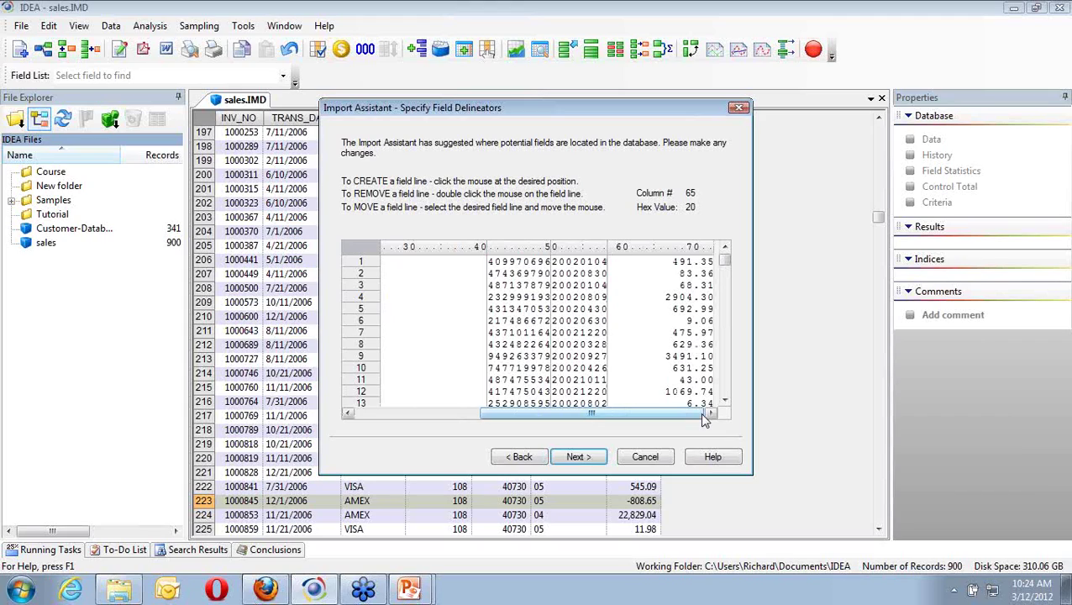
click(588, 459)
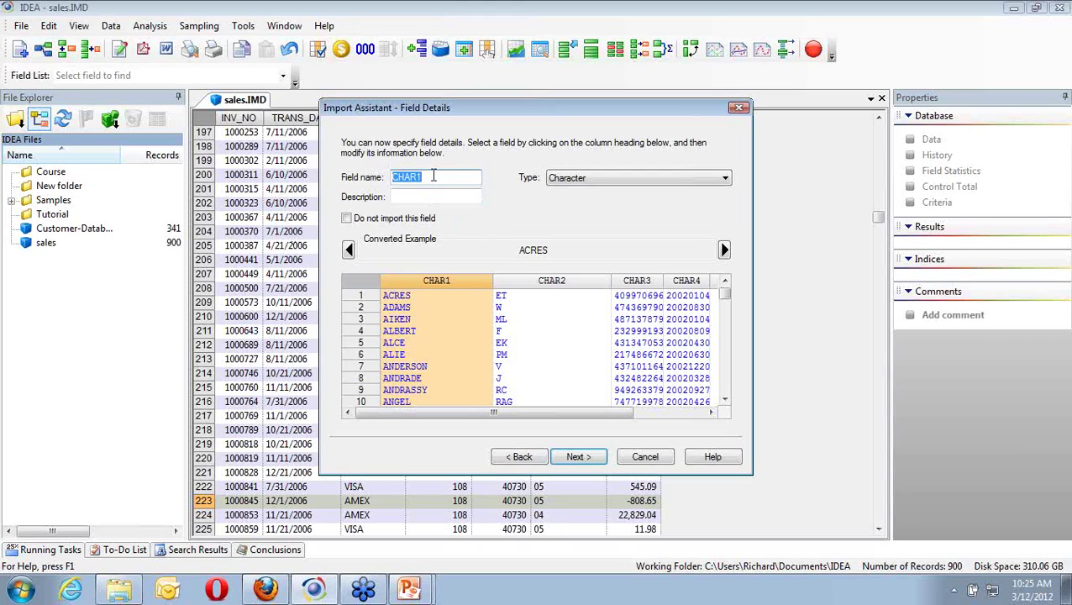
Name the first field SURNAME and the second field INITIALS, leaving both as Character type.
text(S)
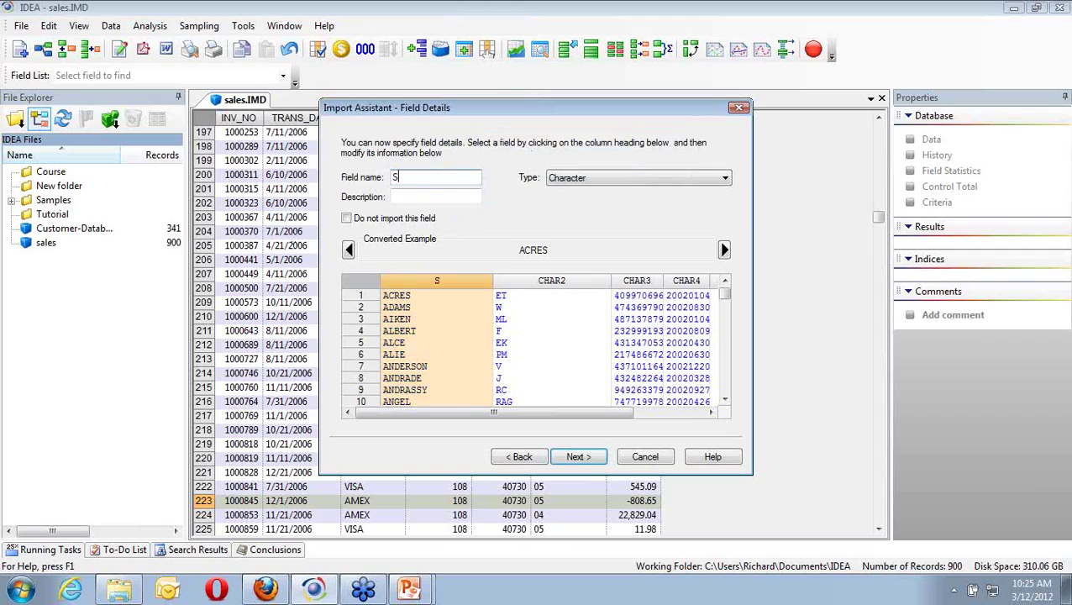
text(URNAM)
text(E)
click(539, 287)
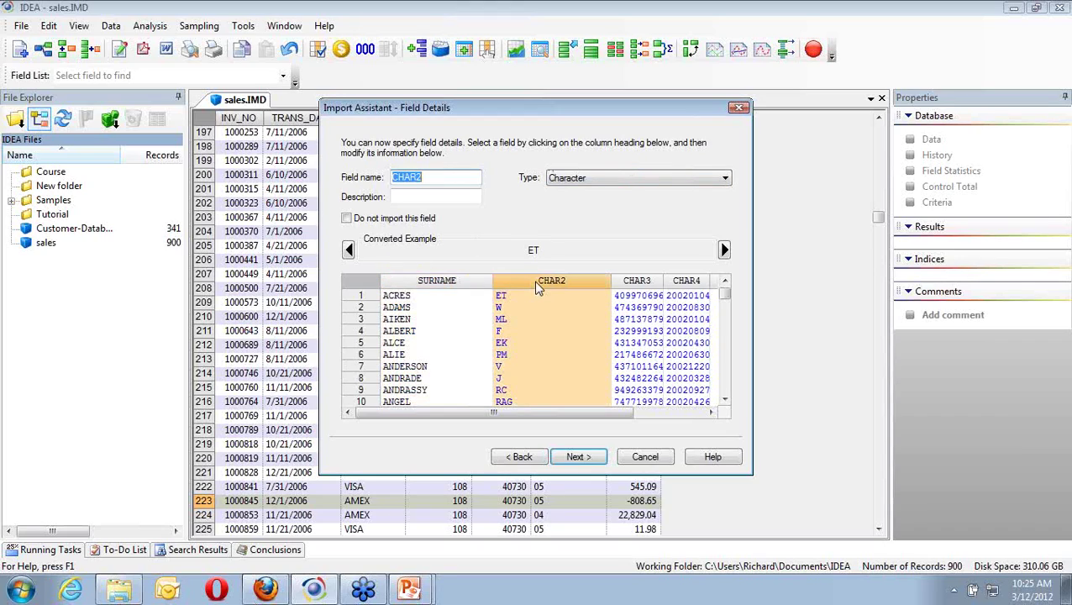
text(INI)
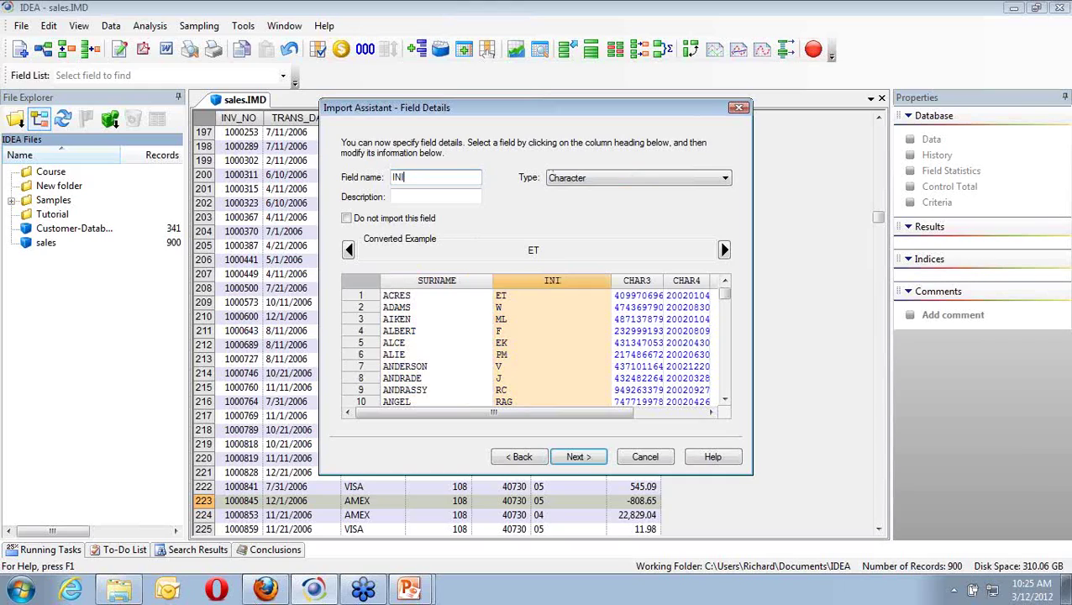
text(TIALS)
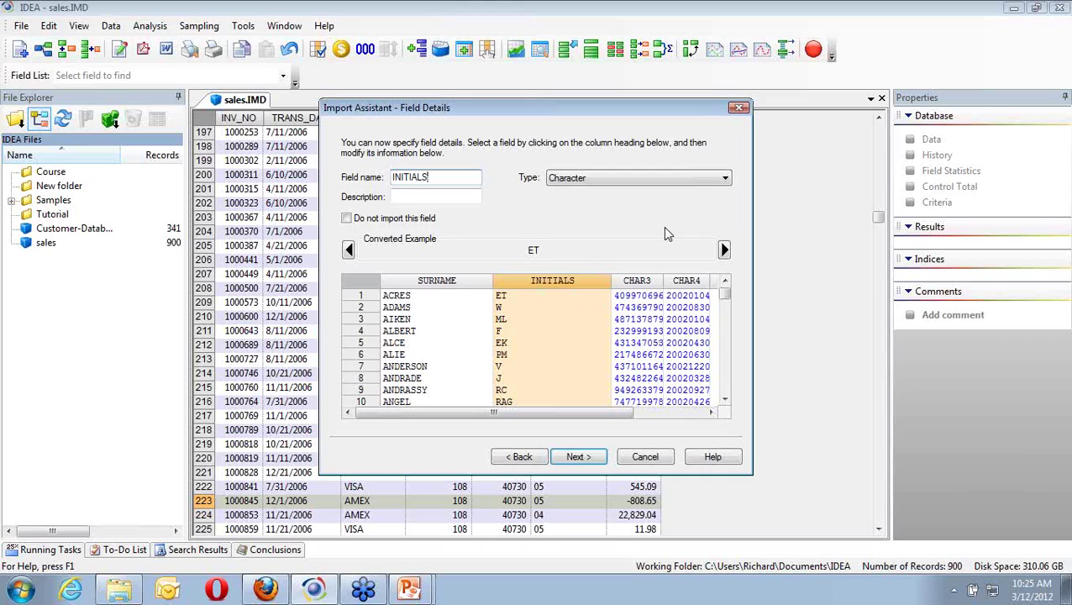
Name the third field ACCT_NO and set its type to Numeric.
click(651, 281)
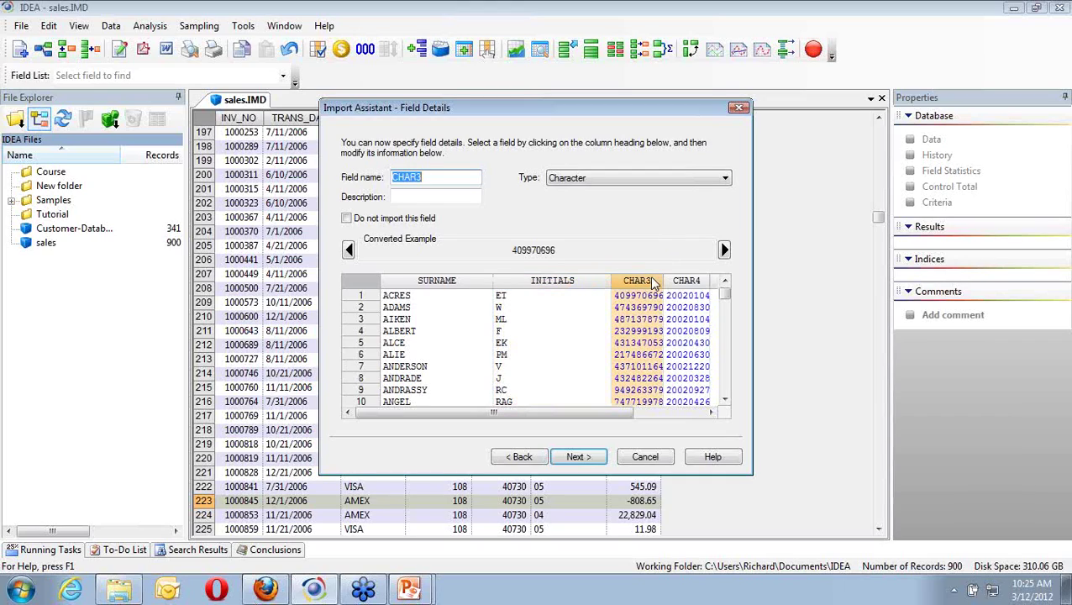
text(ACCT_NO)
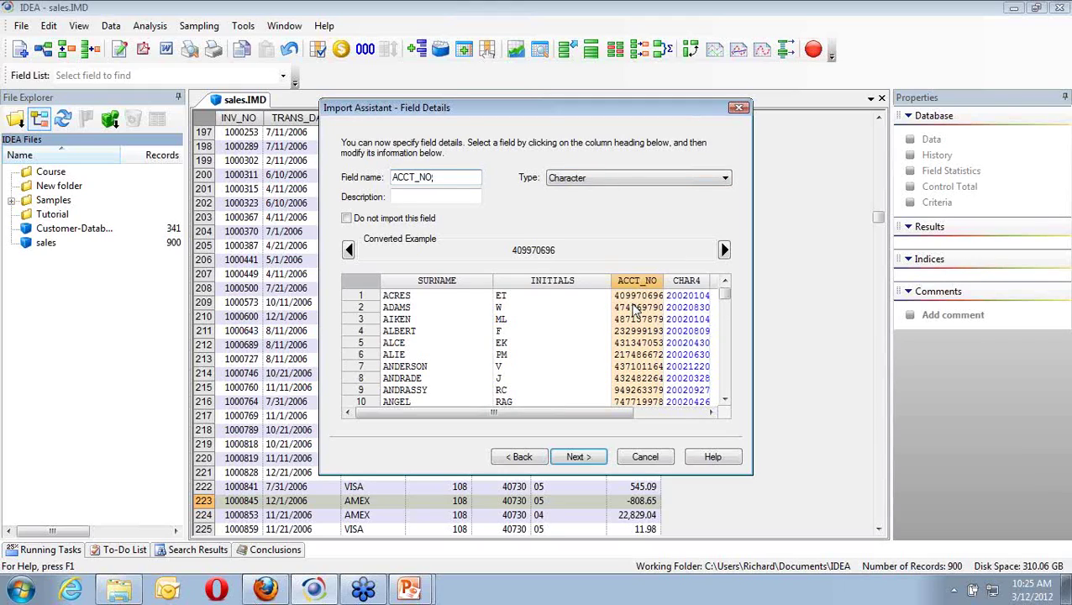
click(725, 182)
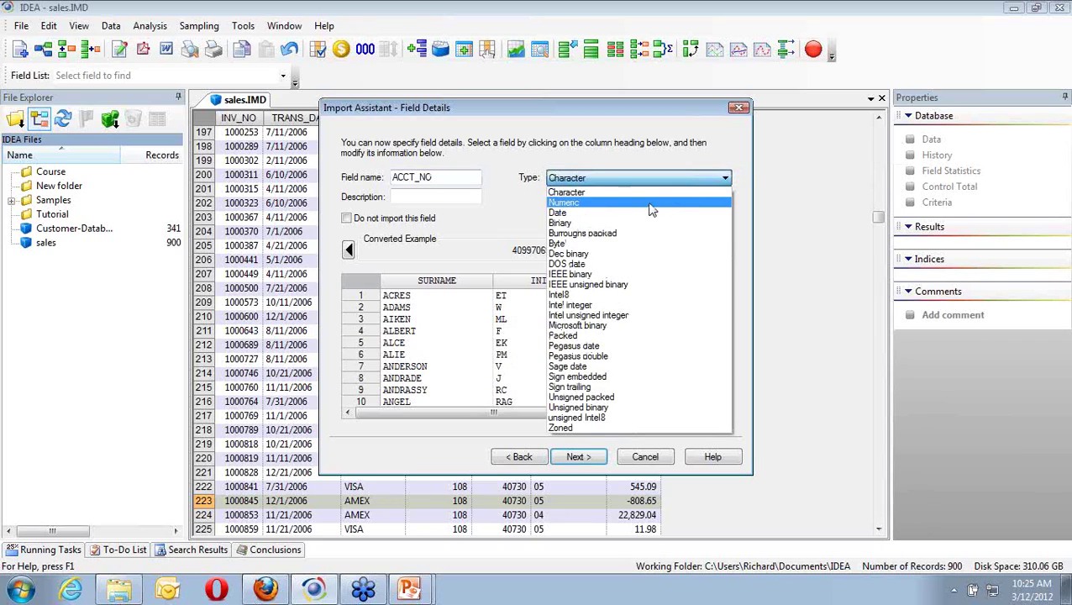
click(649, 204)
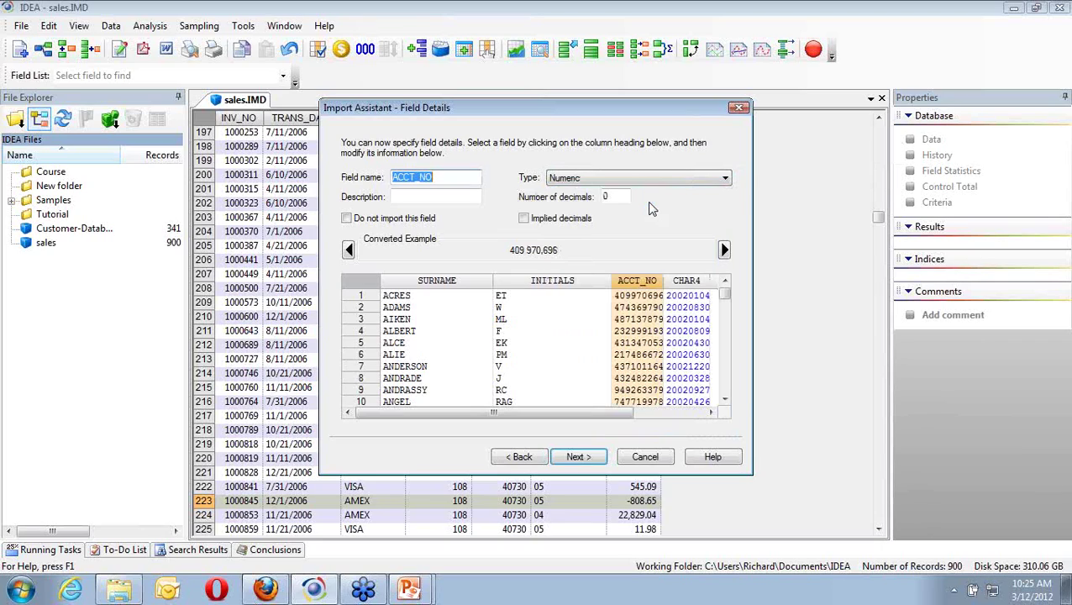
Name the fourth field TR_DATE and set its type to Date with the mask YYYYMMDD.
click(686, 282)
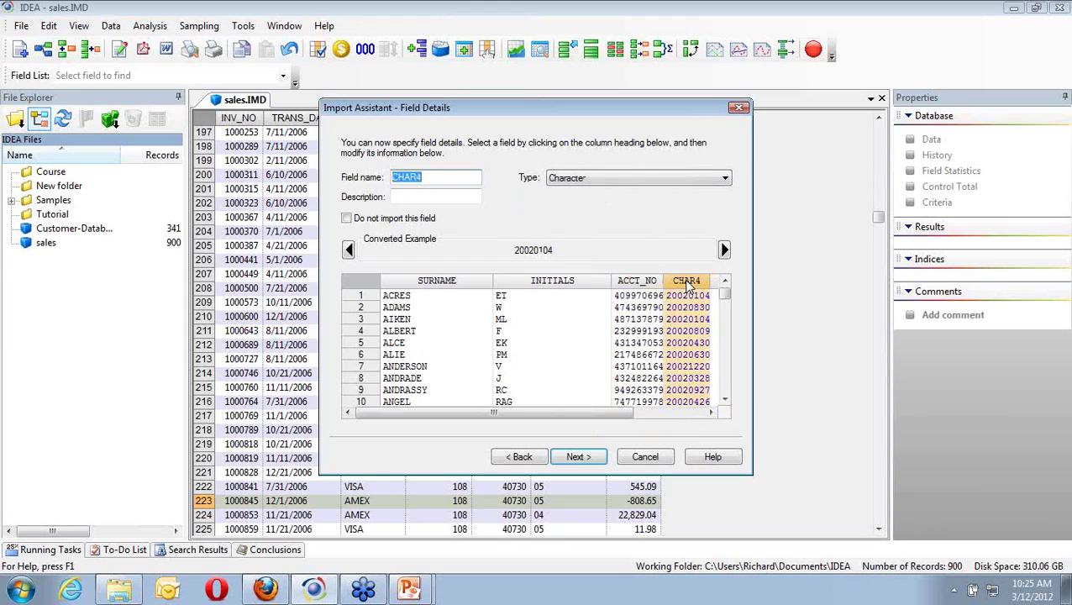
text(TR_DATE)
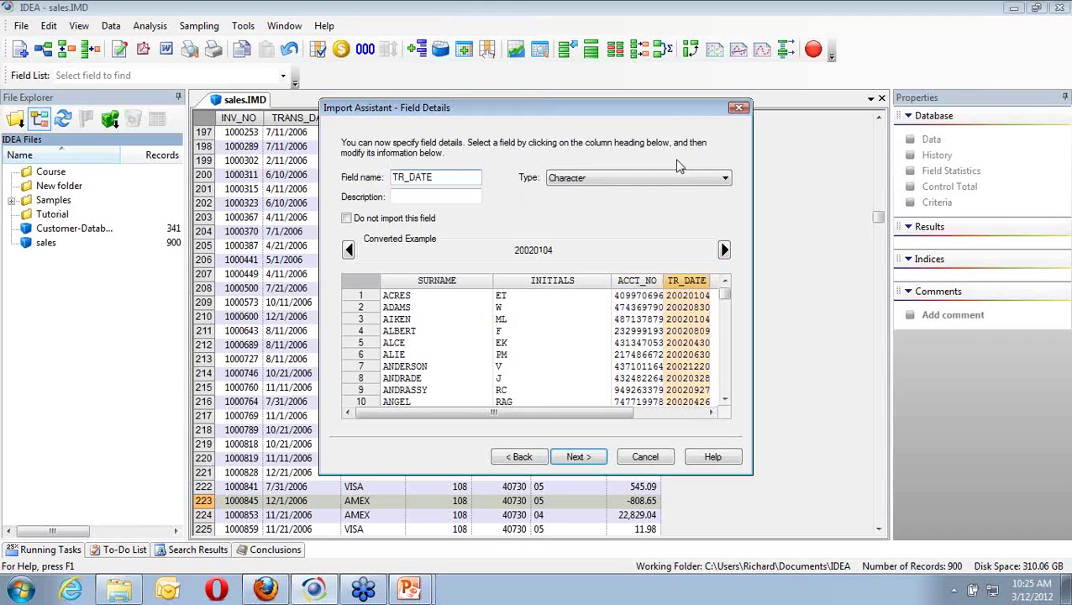
click(695, 178)
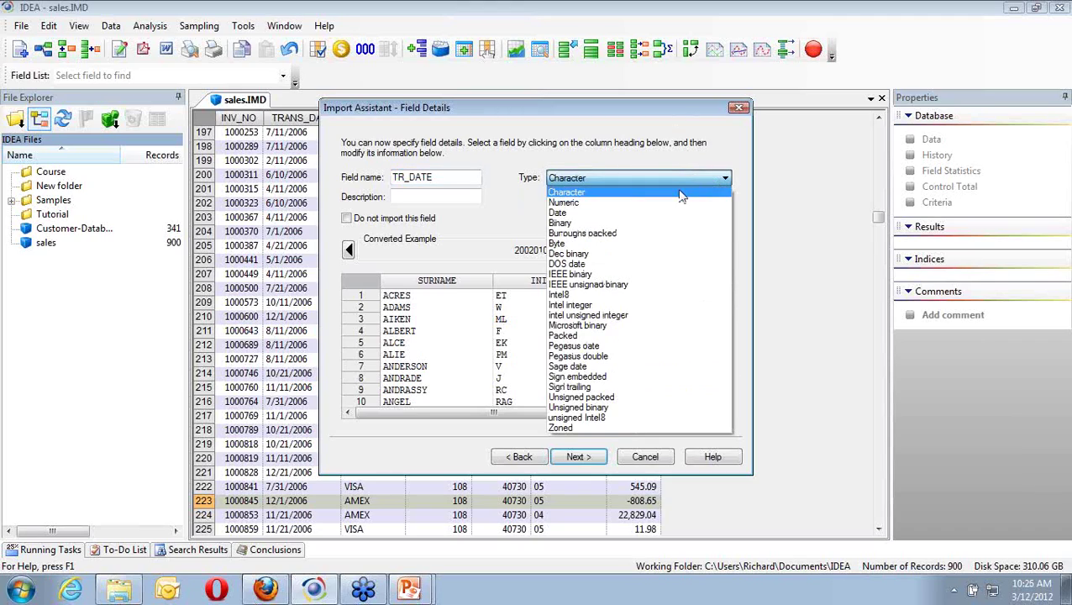
click(620, 214)
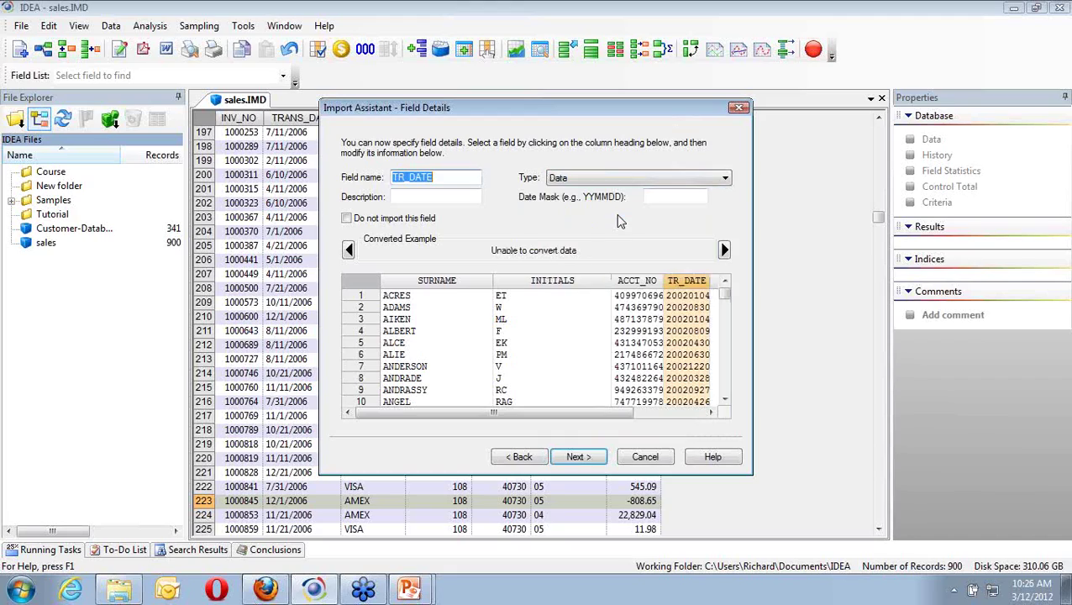
click(672, 197)
text(YYYYMMDD)
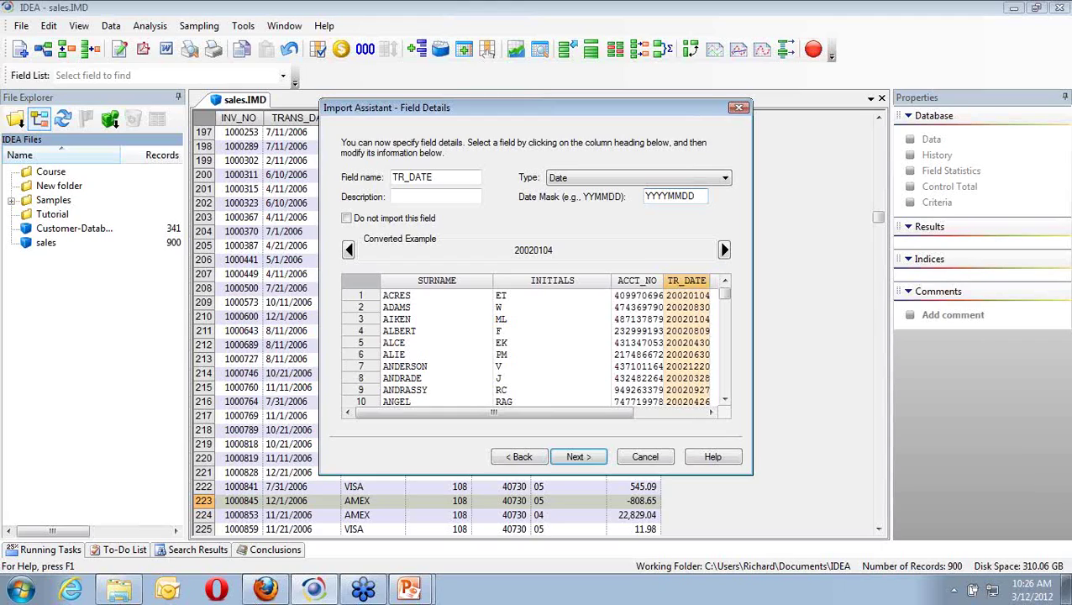
Name the fifth field AMOUNT, set its type to Numeric with 2 decimals, and accept the field details.
click(672, 413)
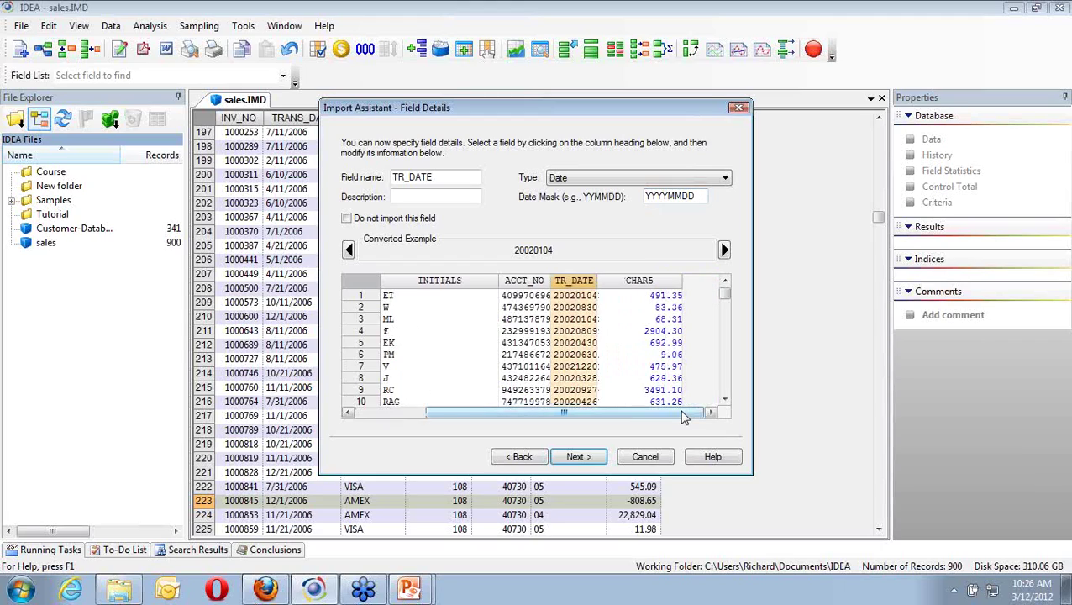
click(649, 283)
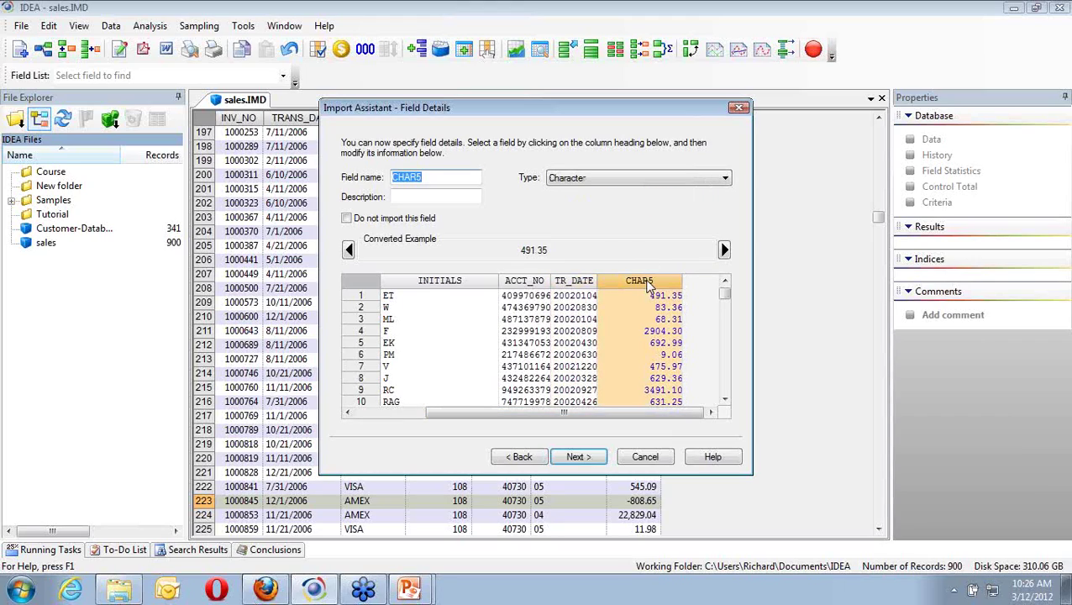
text(AMOUNT)
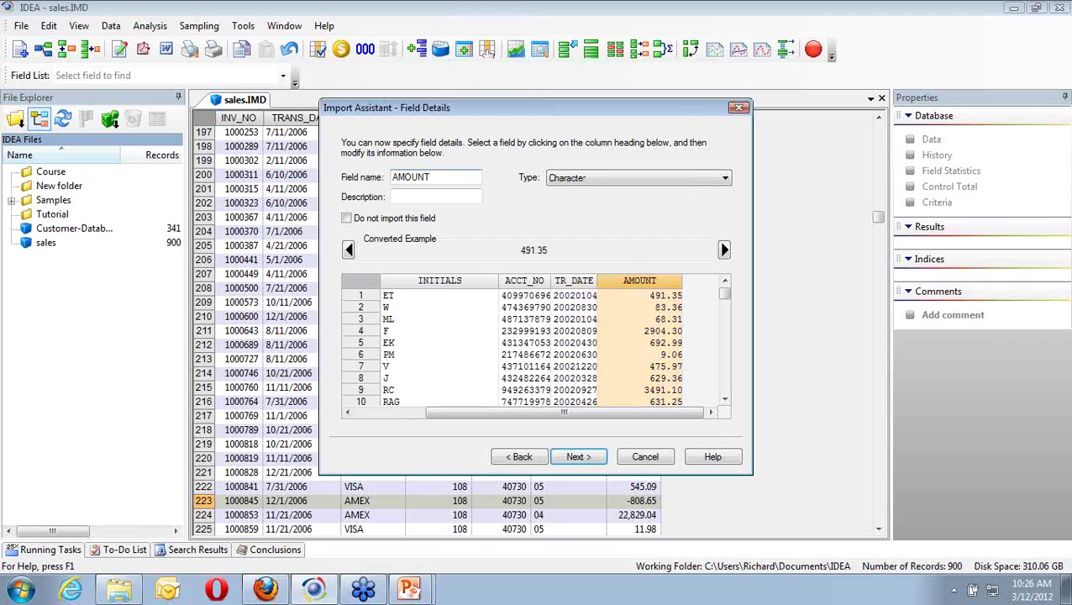
click(686, 178)
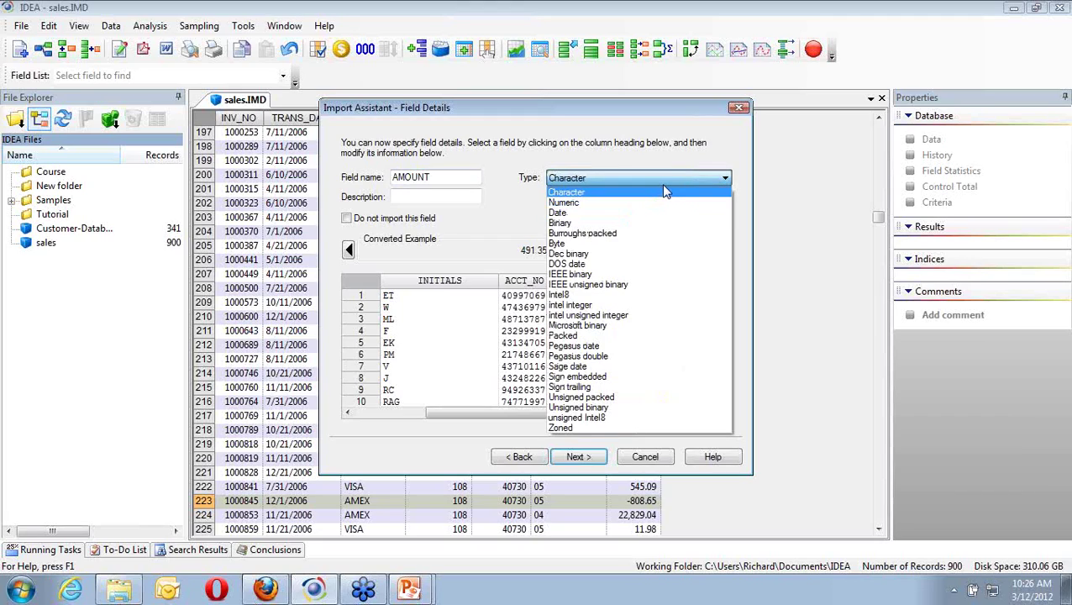
click(661, 176)
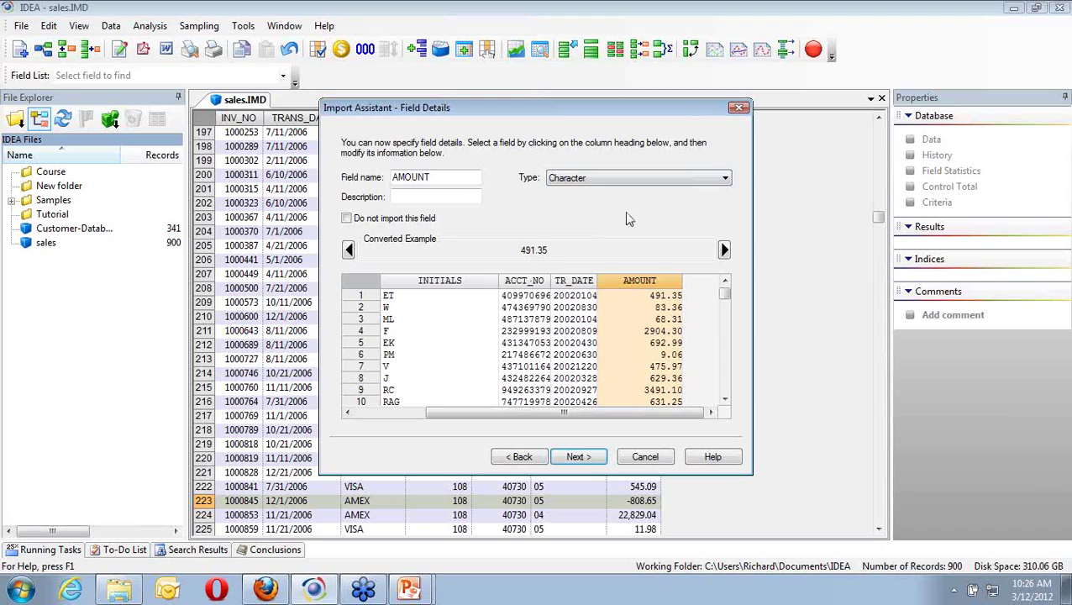
click(686, 185)
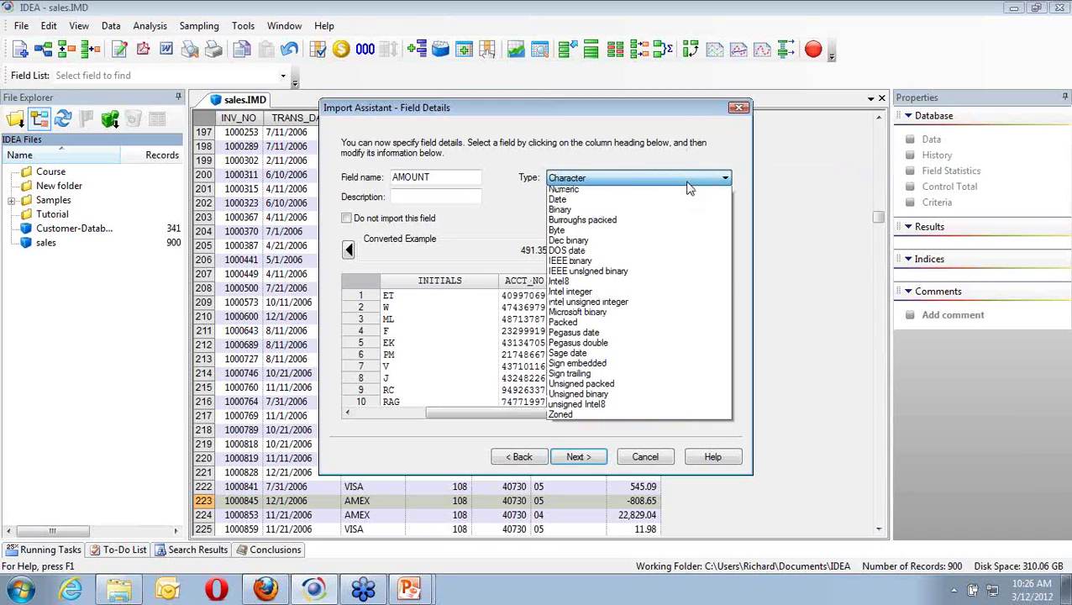
click(676, 204)
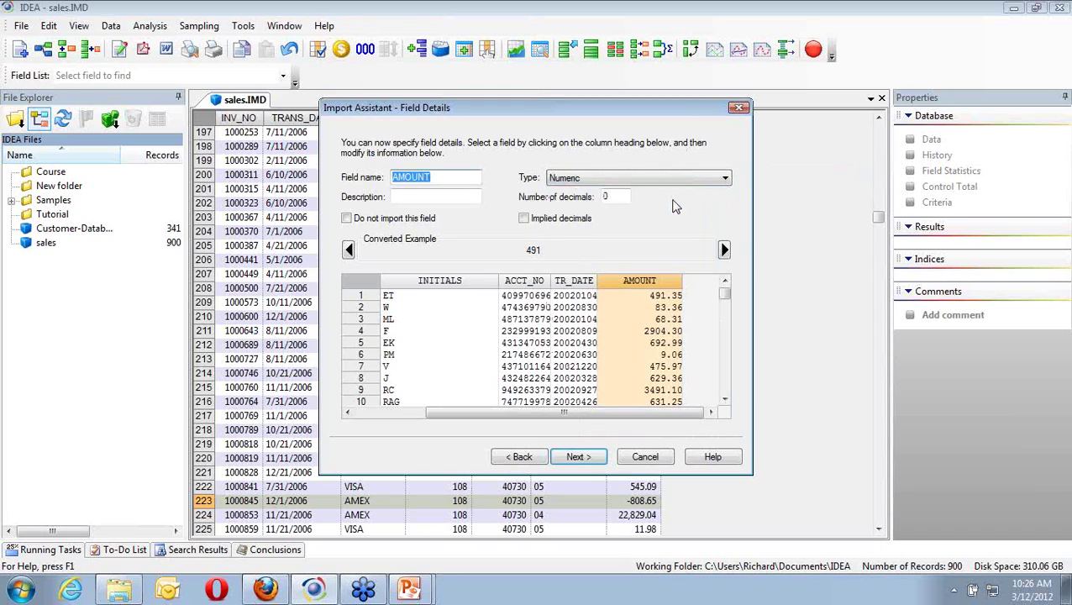
click(605, 197)
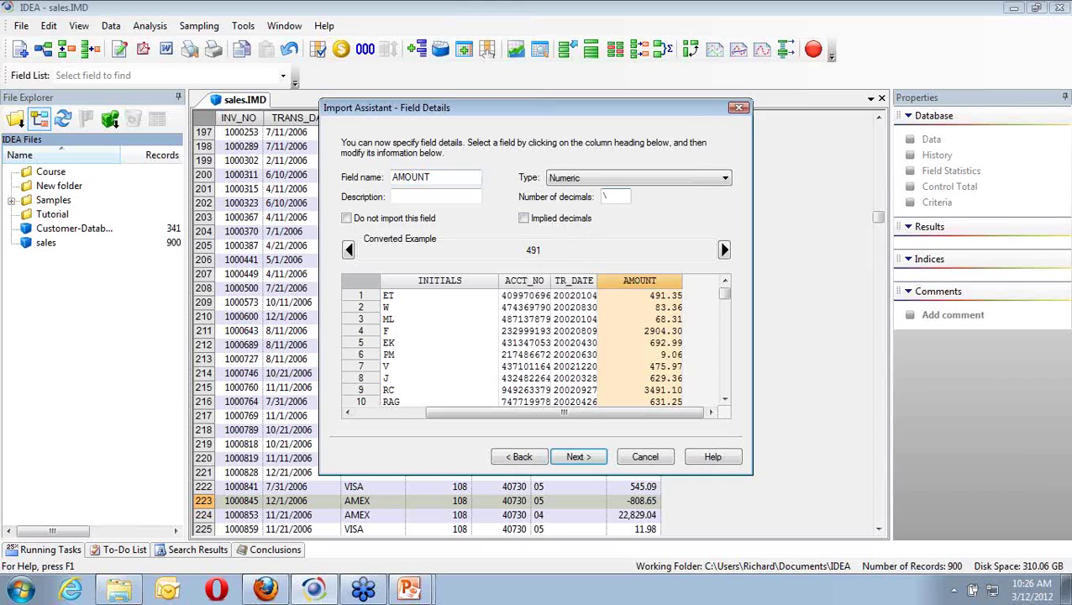
text(2)
click(599, 461)
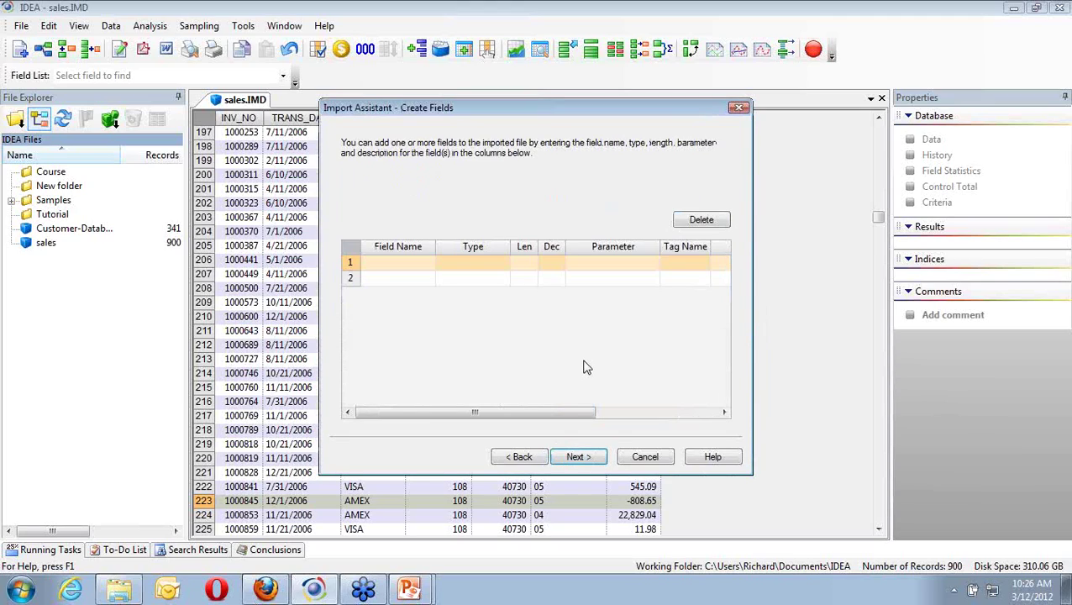
Import the file as database EBCDIC with field statistics generated, adding no extra fields and no import criteria.
click(592, 461)
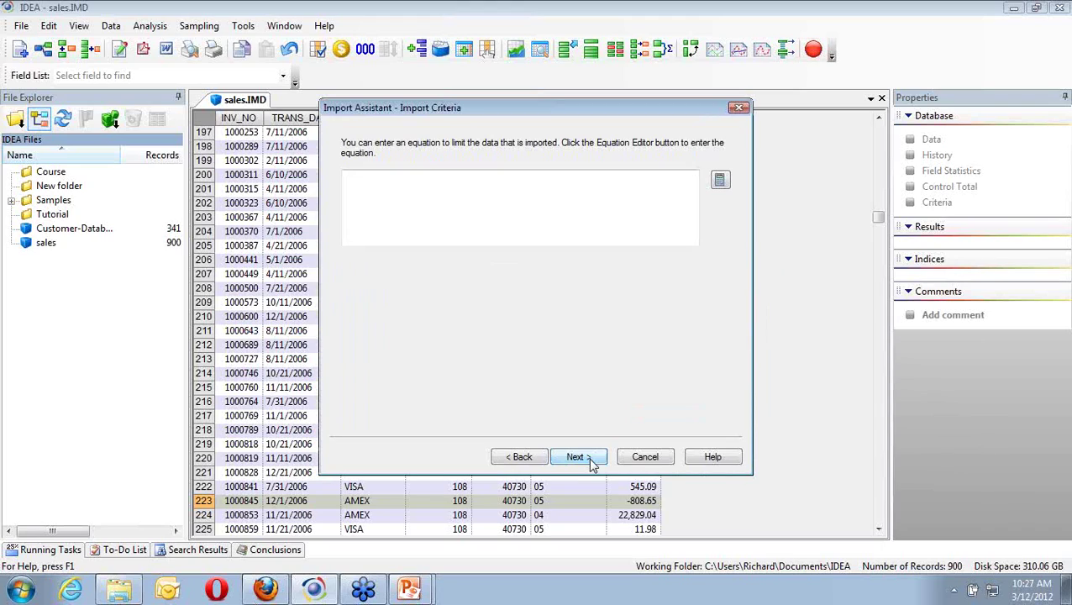
click(720, 181)
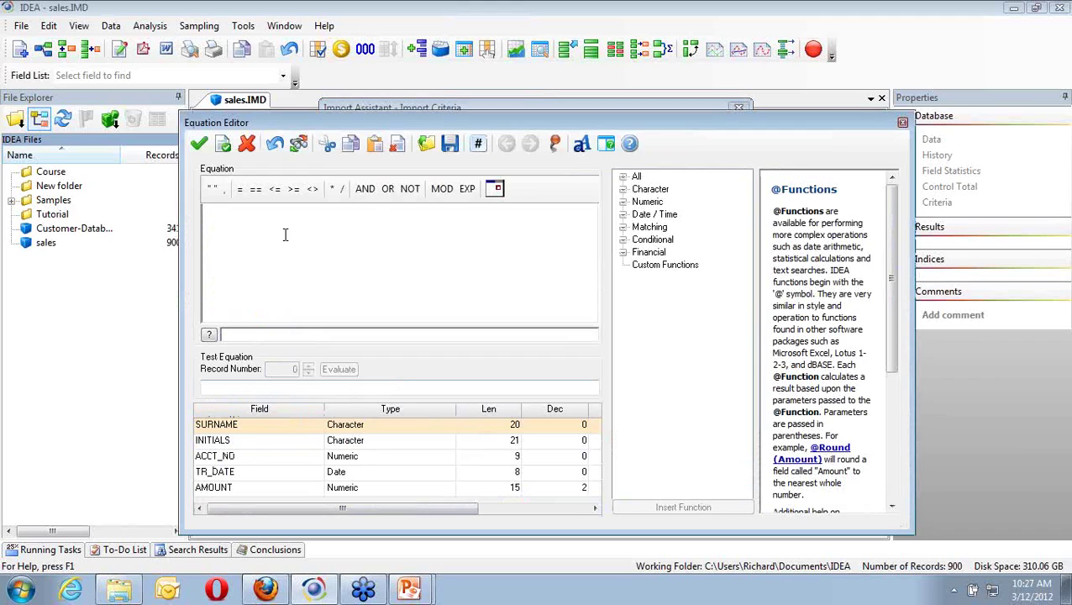
click(249, 144)
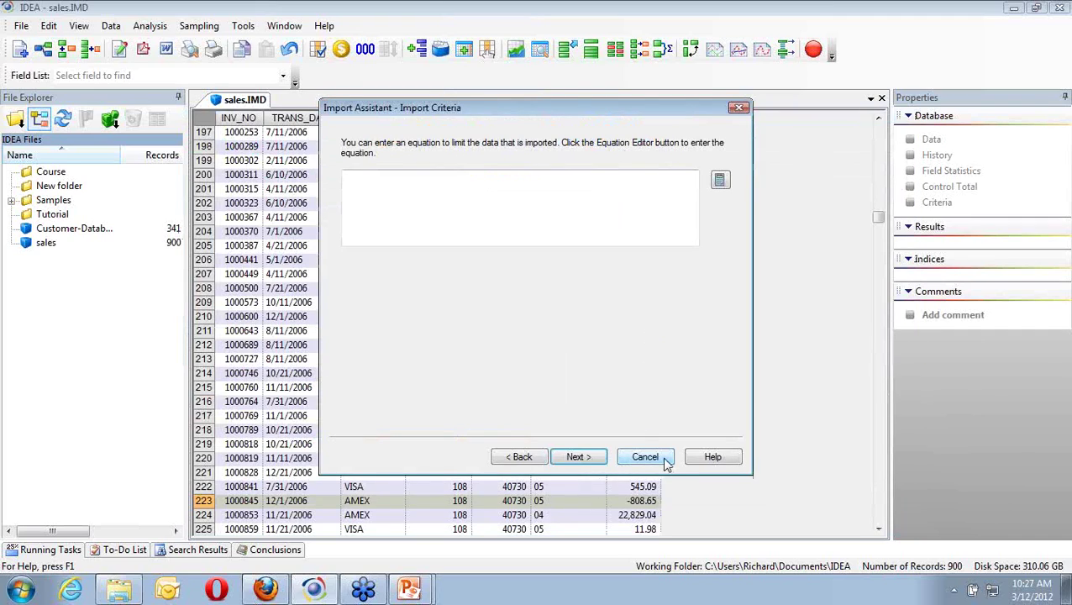
click(601, 461)
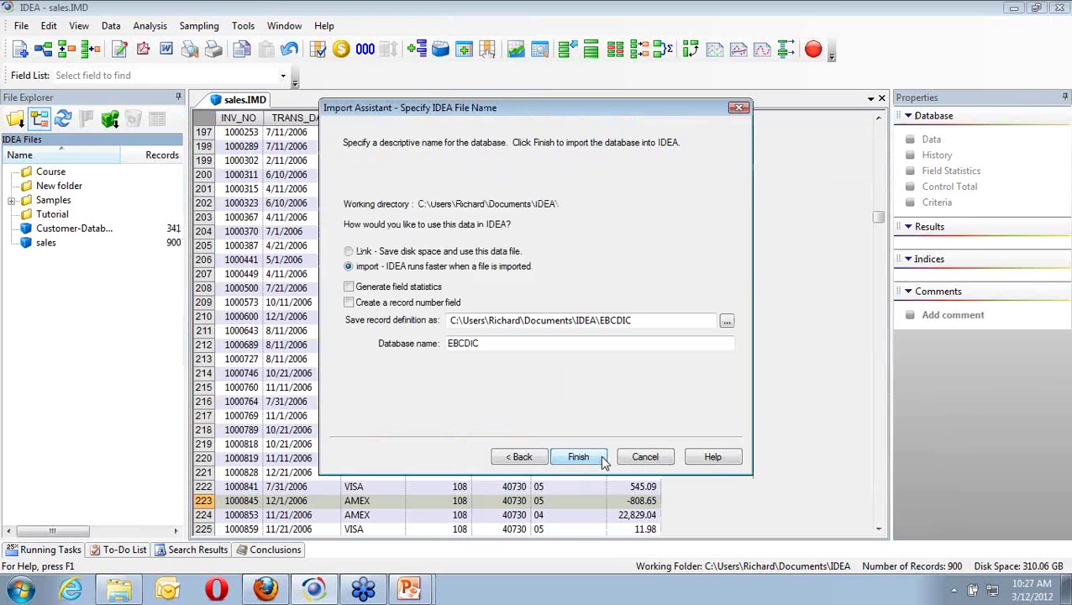
click(350, 287)
click(579, 458)
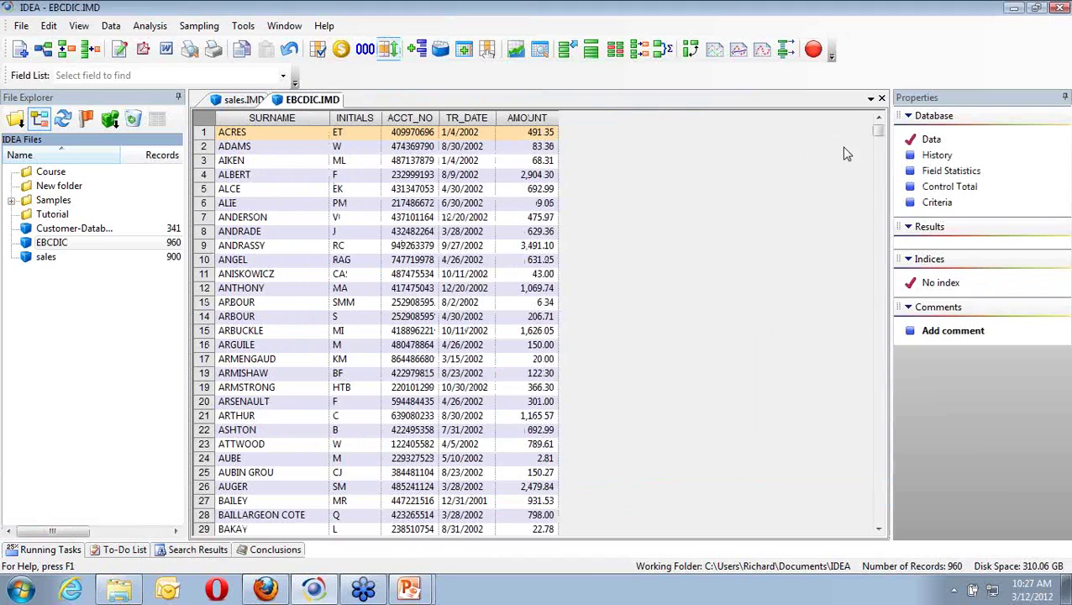
Show the numeric field statistics of the EBCDIC database for AMOUNT only, leaving out ACCT_NO.
click(926, 173)
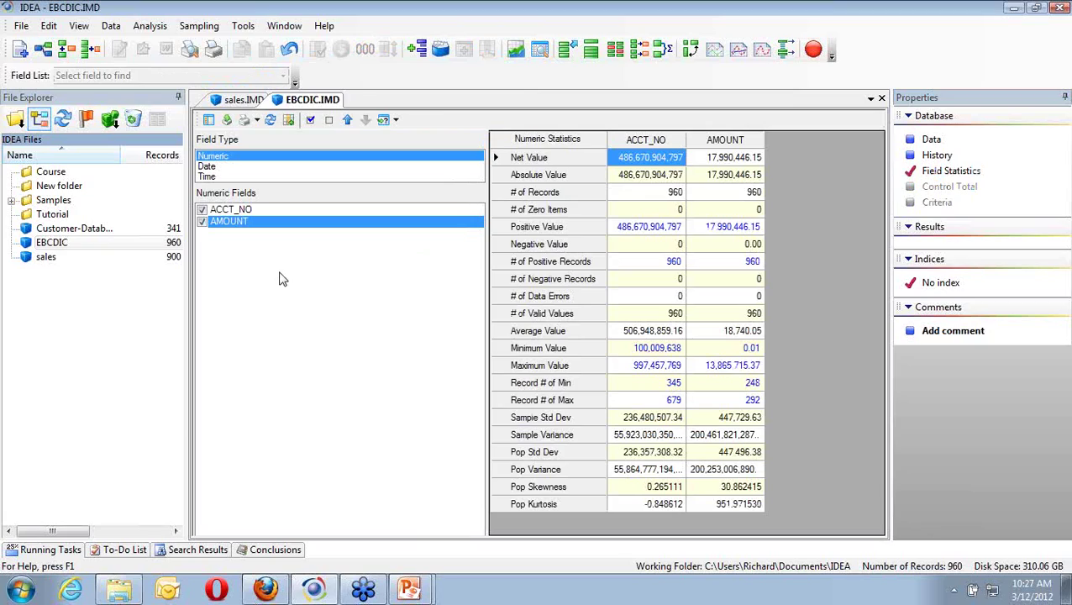
click(203, 212)
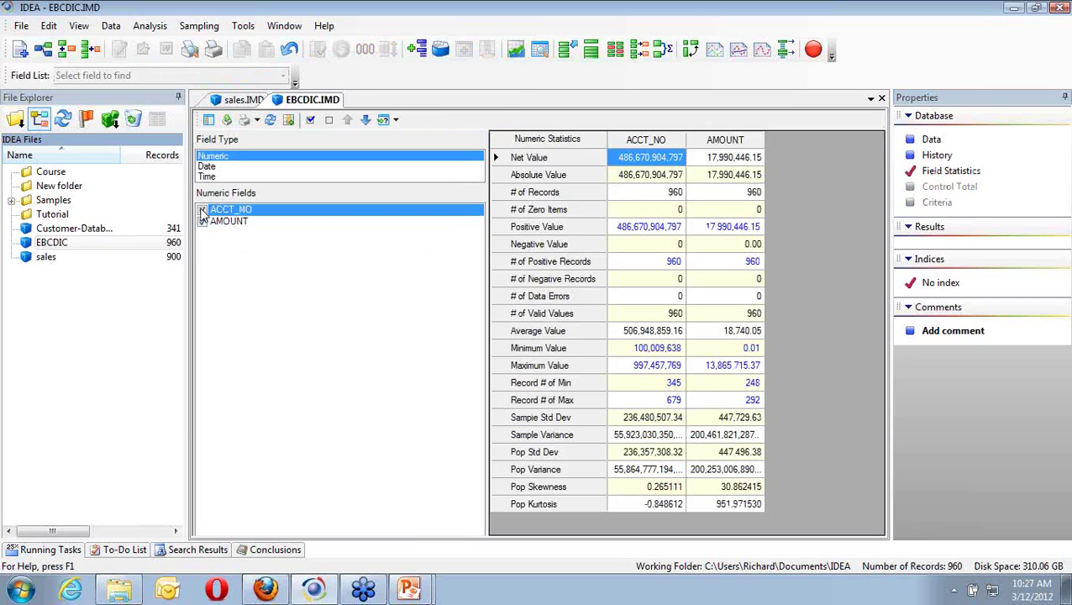
click(202, 211)
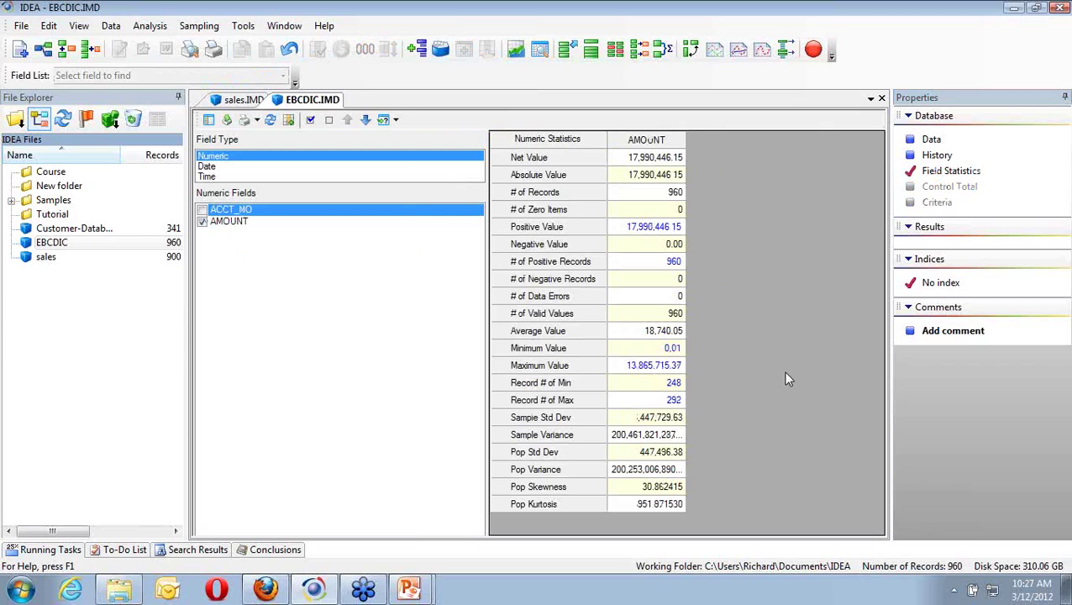
Look up the records behind the minimum AMOUNT value, then return to the database's data view.
click(673, 349)
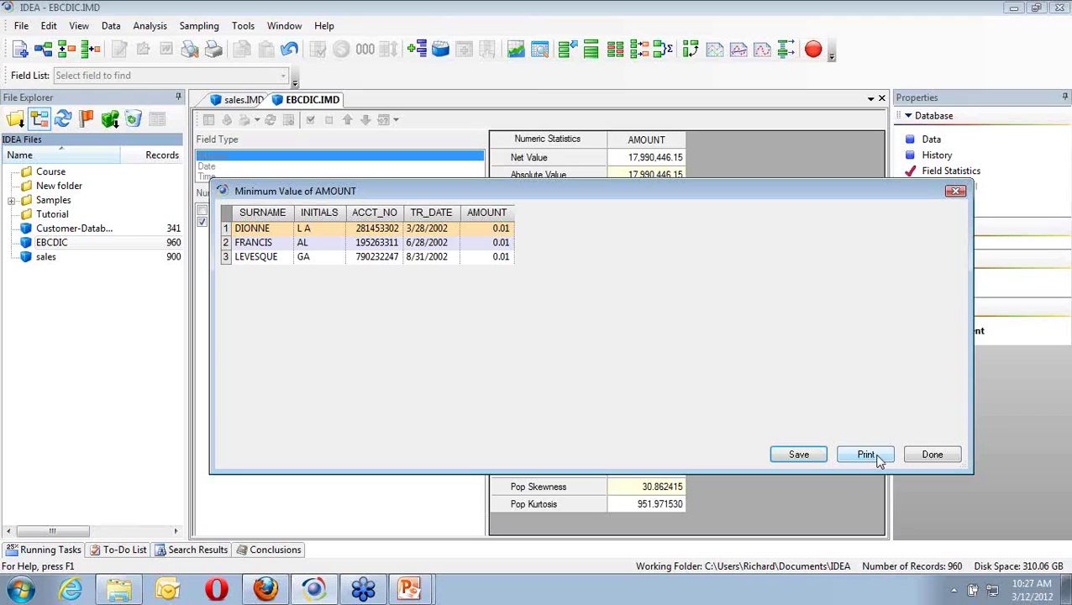
click(932, 455)
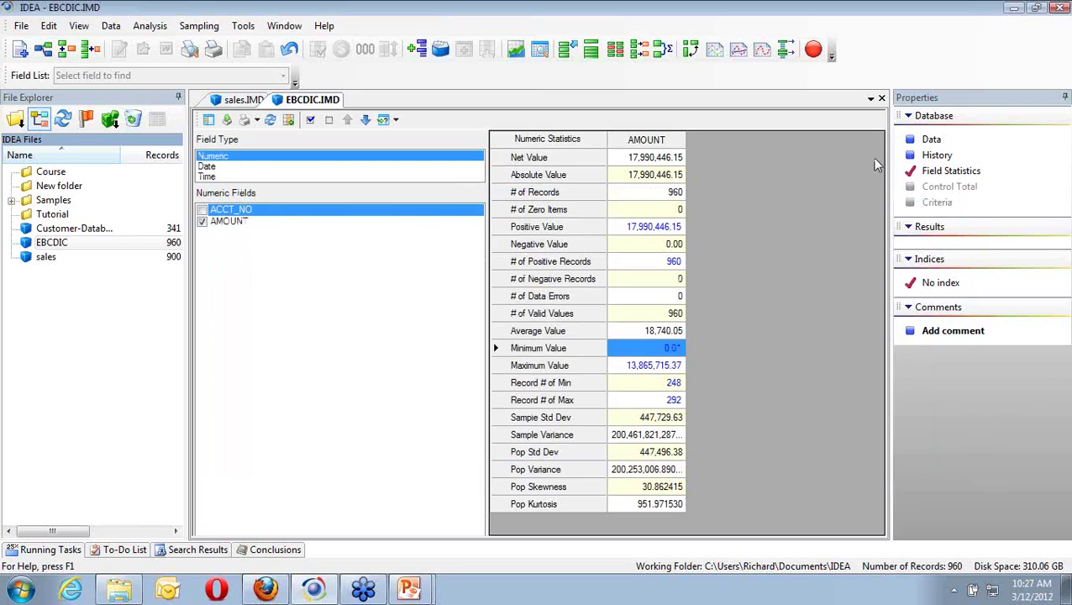
click(928, 140)
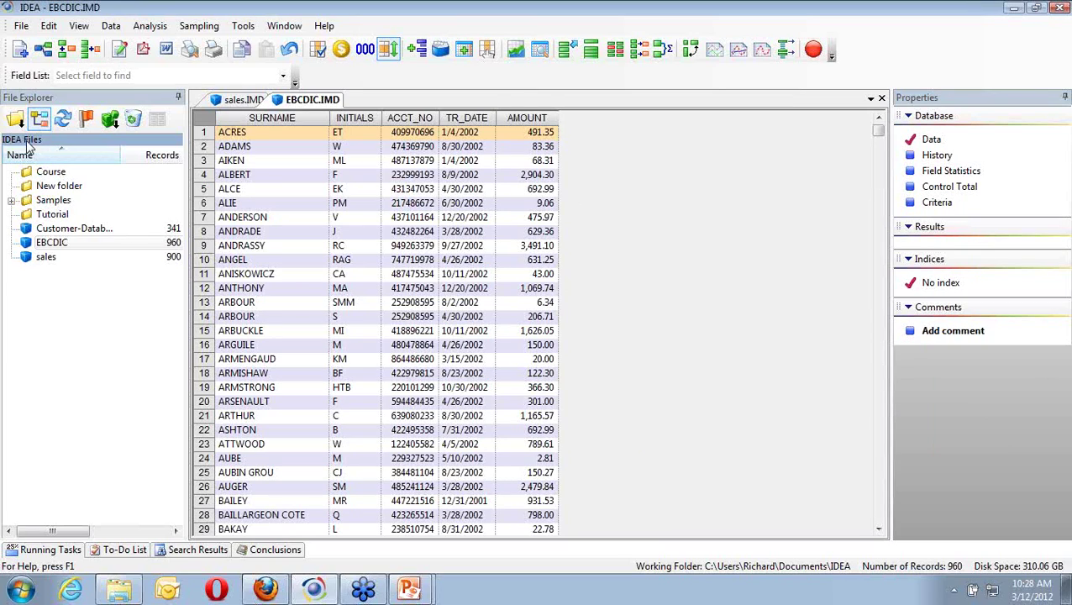
click(21, 26)
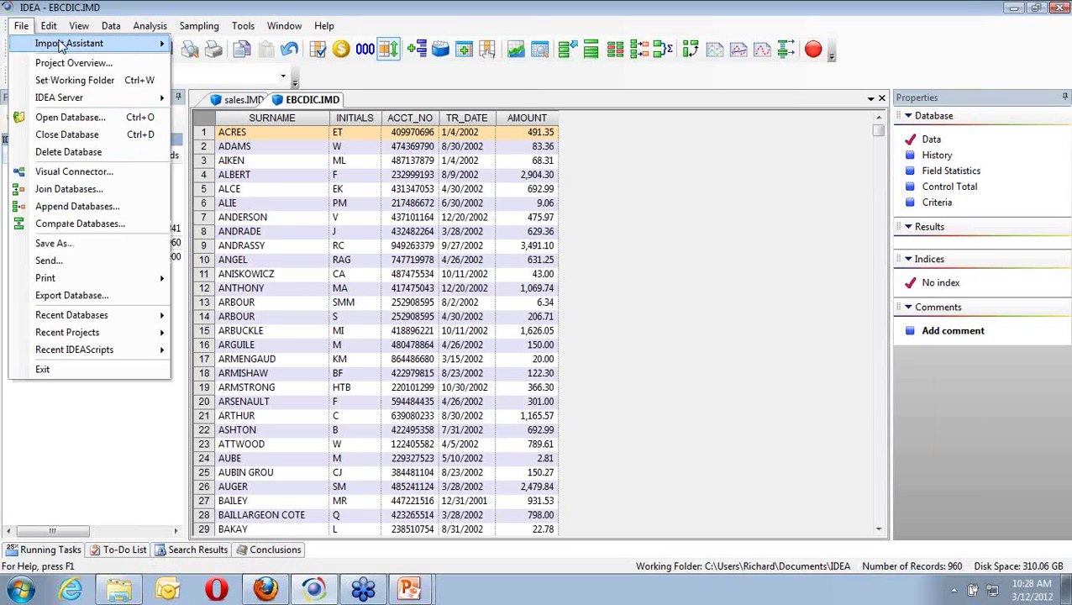
mouse_move(57, 44)
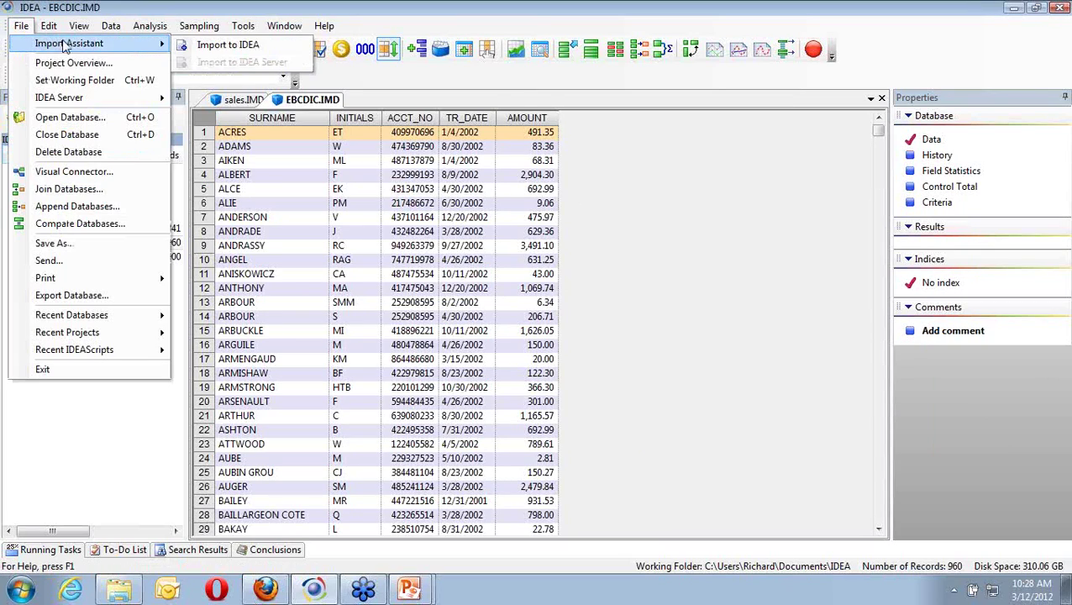
click(199, 52)
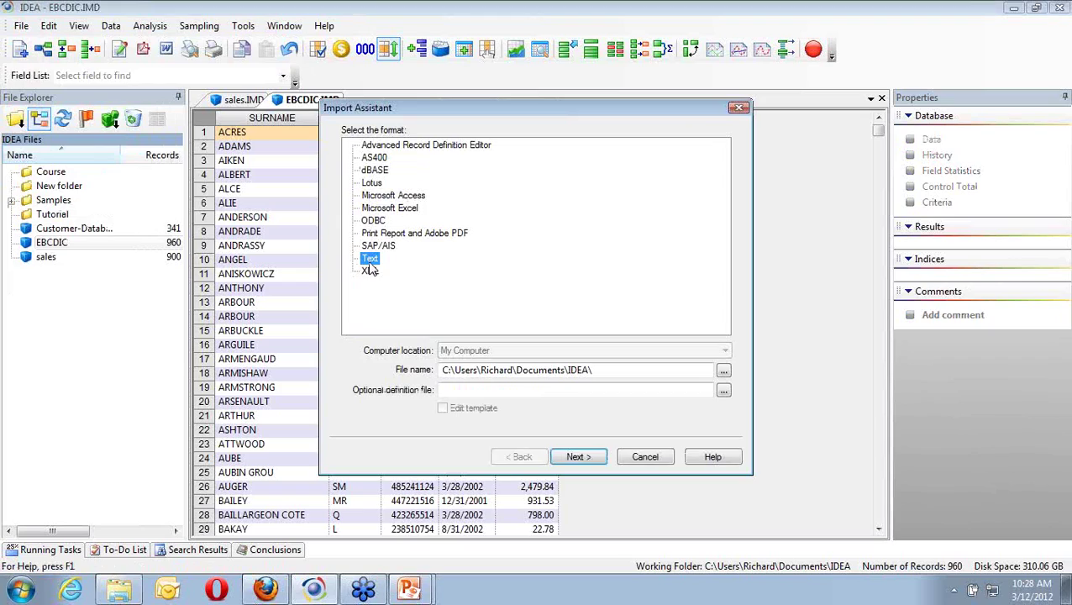
click(659, 460)
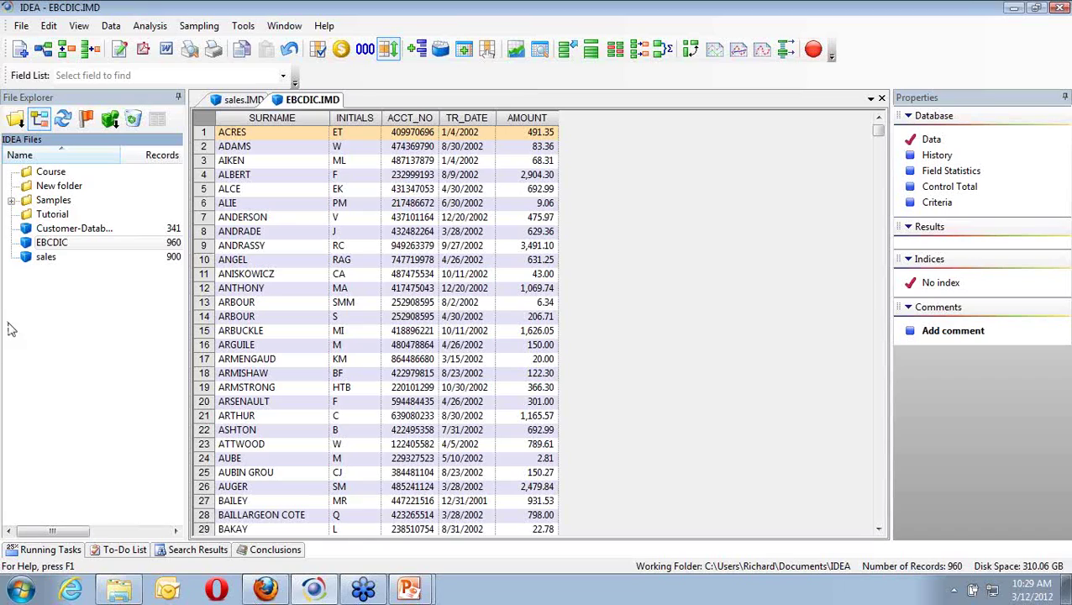
Start a new import to IDEA using the AS400 format.
click(20, 27)
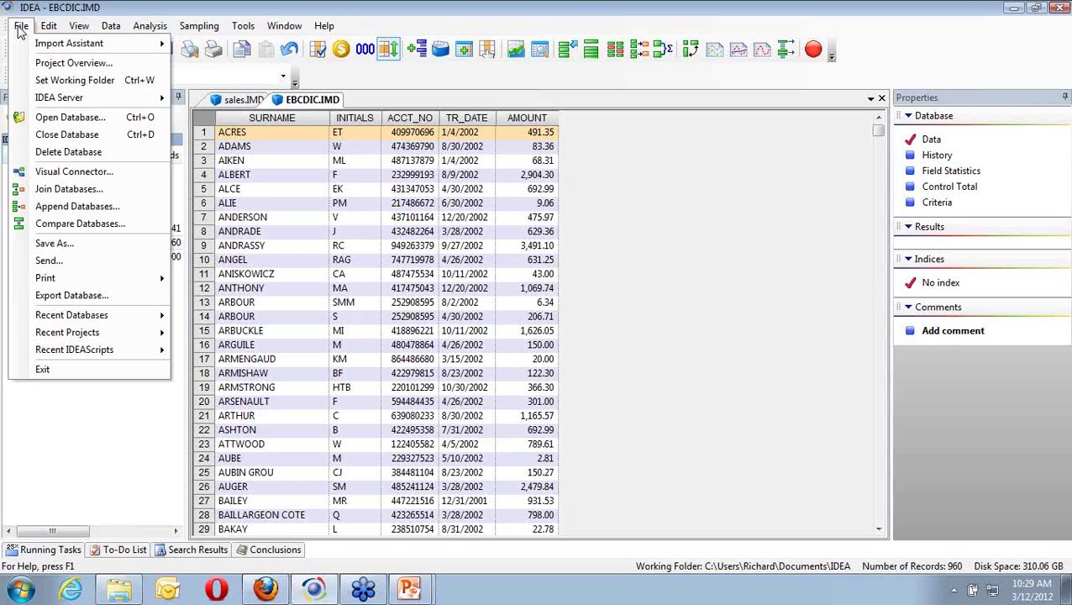
click(20, 27)
click(49, 25)
mouse_move(34, 42)
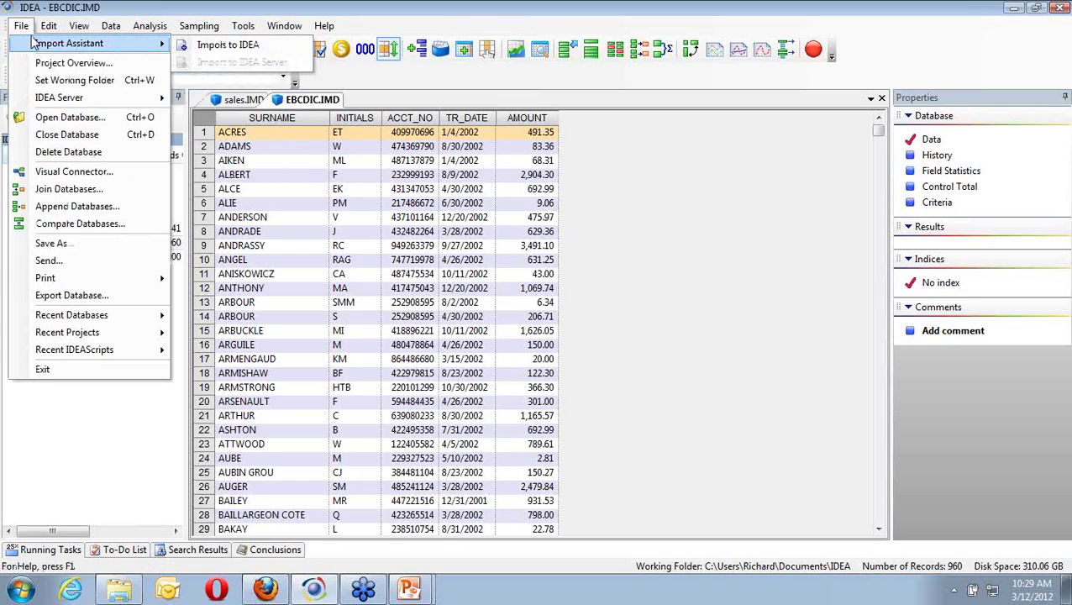
click(220, 46)
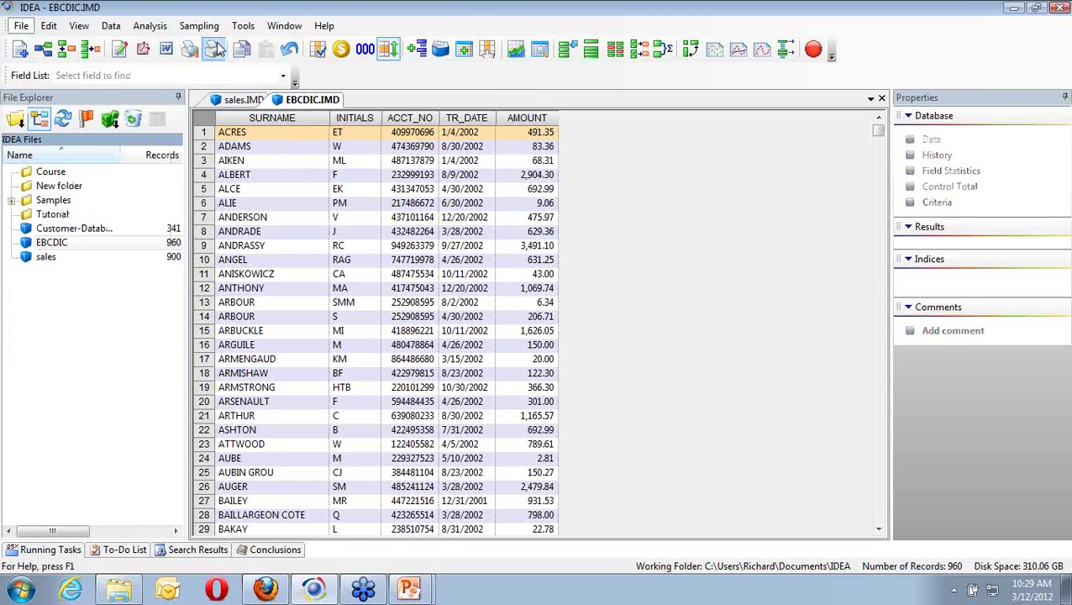
click(374, 158)
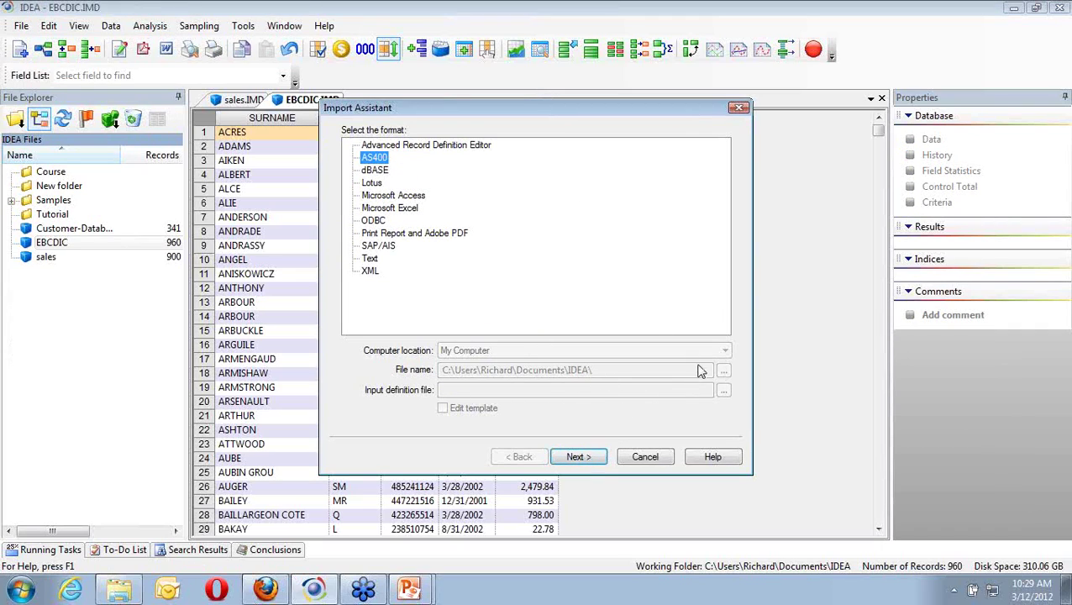
click(580, 458)
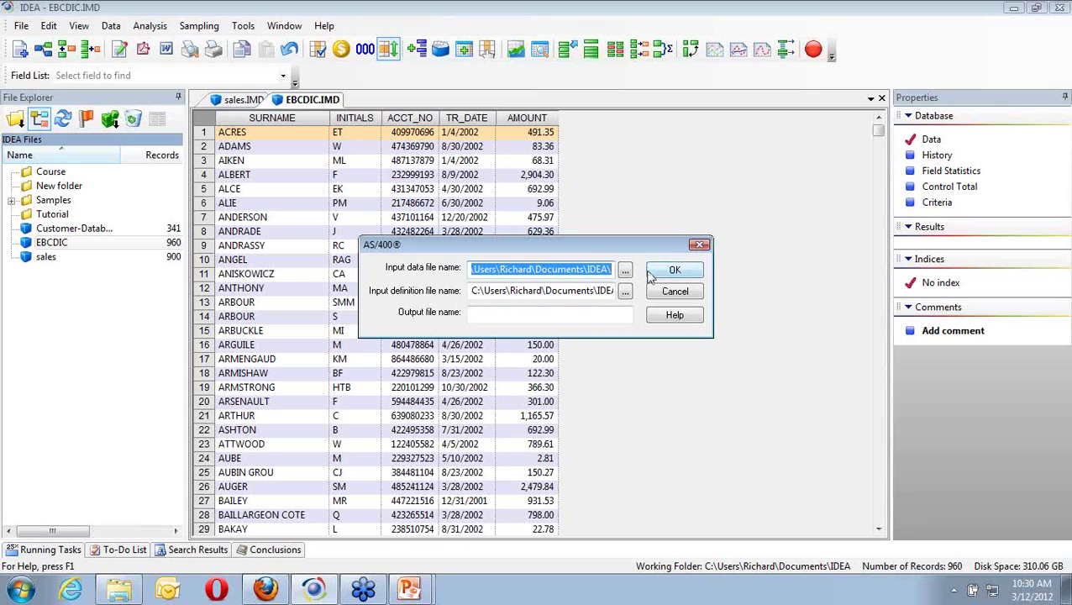
Choose AS400.dat from the Samples folder as the input data file and AS400def.fdf as the input definition file.
click(625, 269)
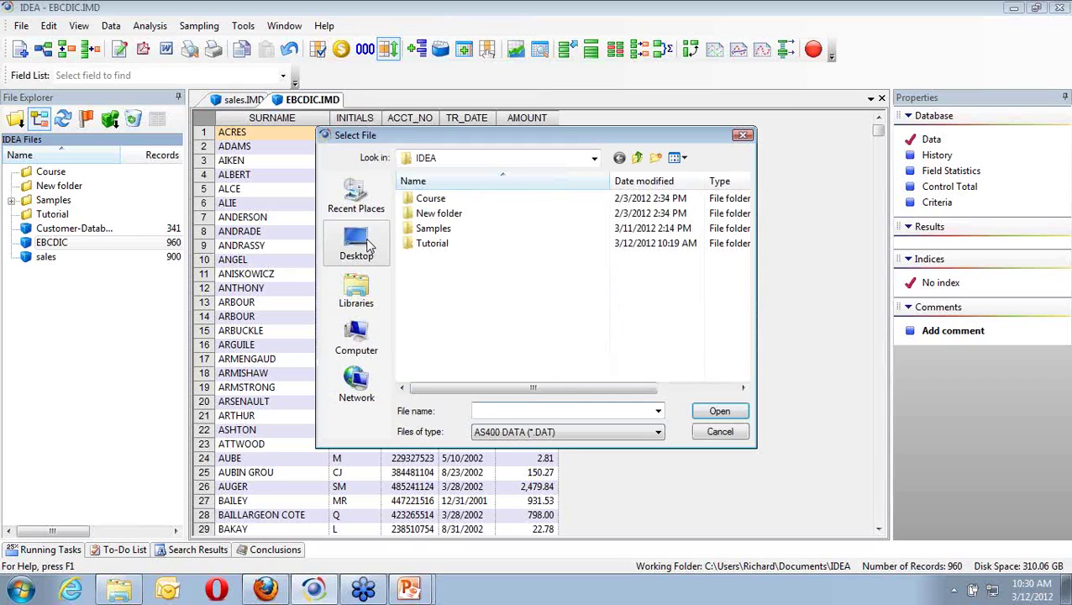
double_click(425, 229)
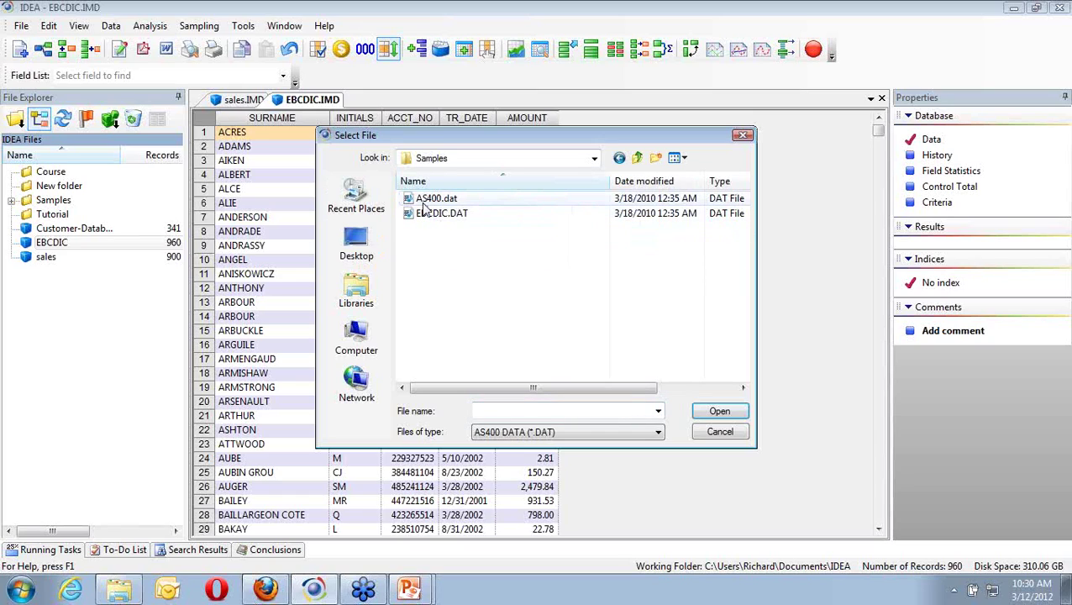
double_click(425, 202)
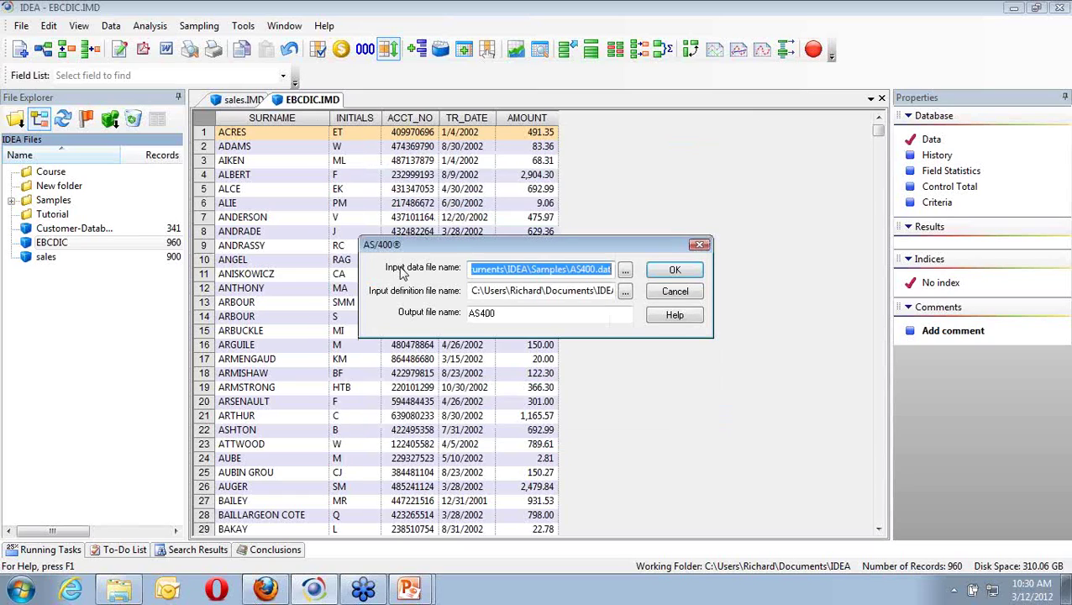
click(627, 293)
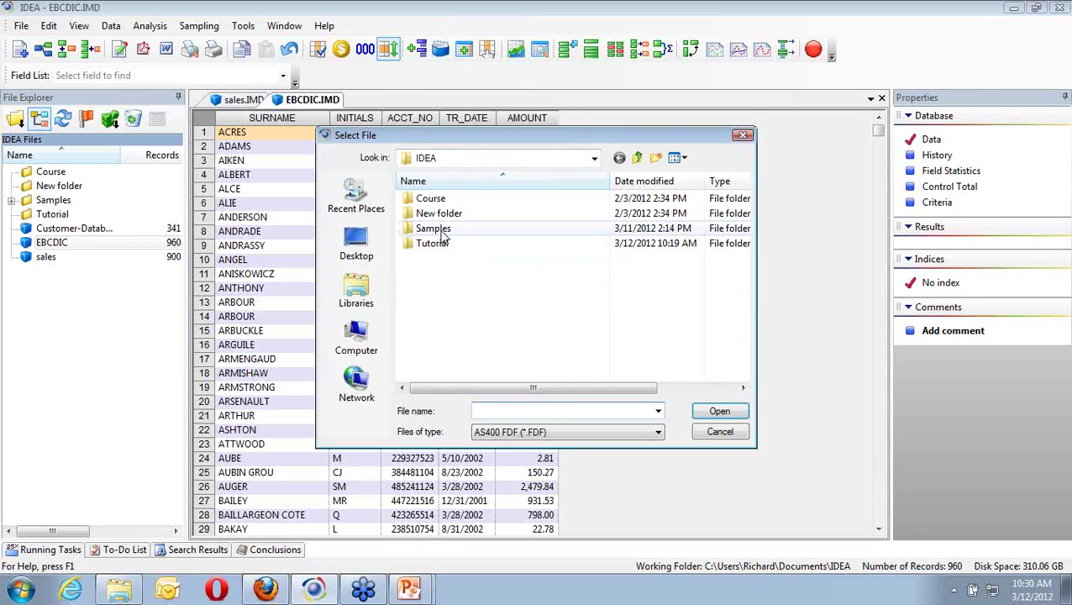
double_click(441, 229)
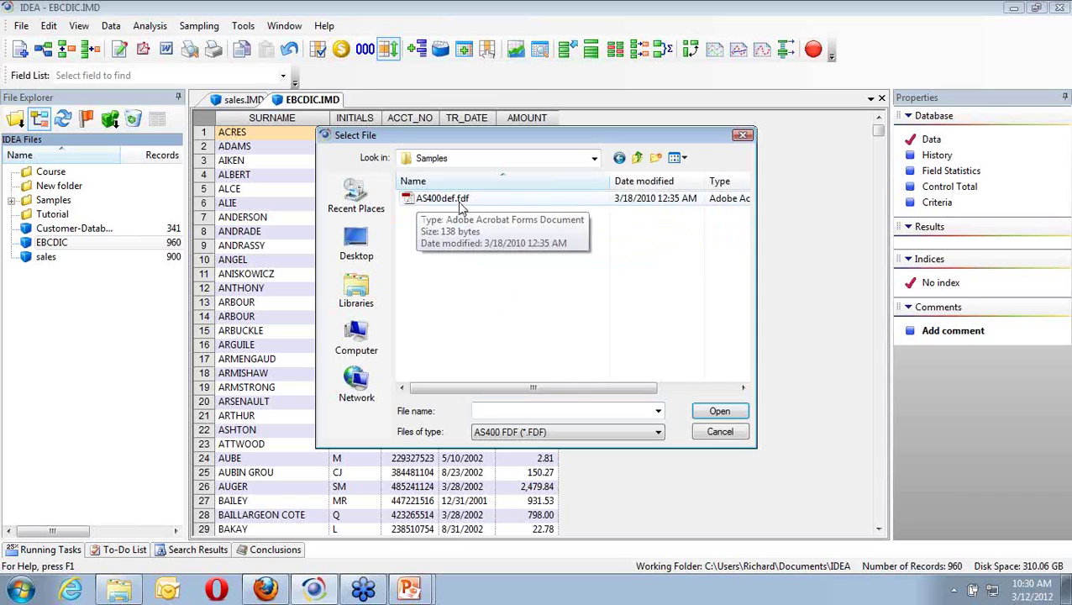
double_click(442, 199)
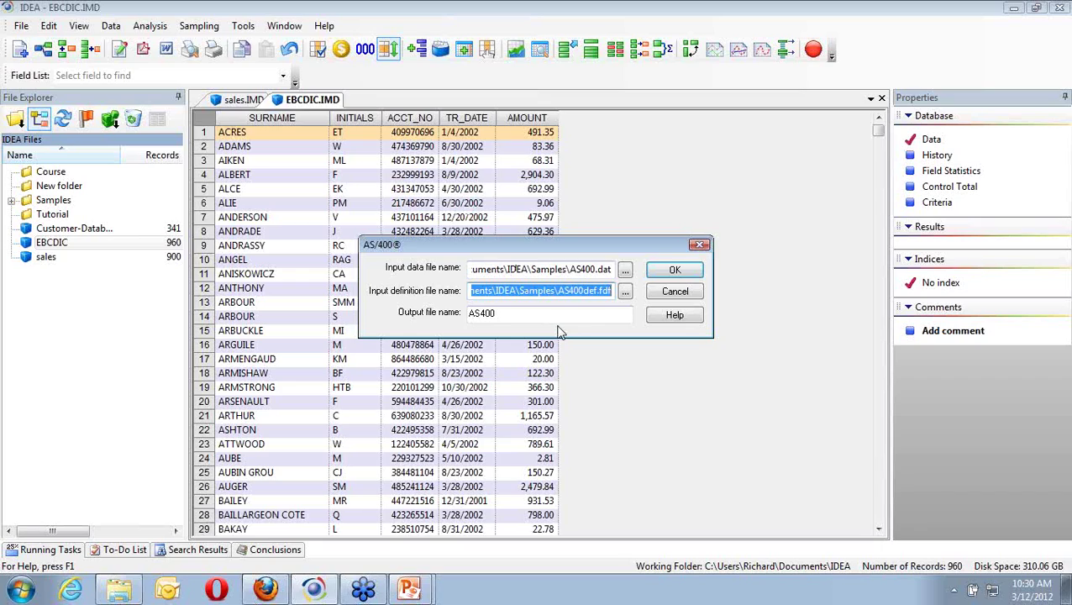
Run the AS400 import with AS400 as the output file name.
click(529, 316)
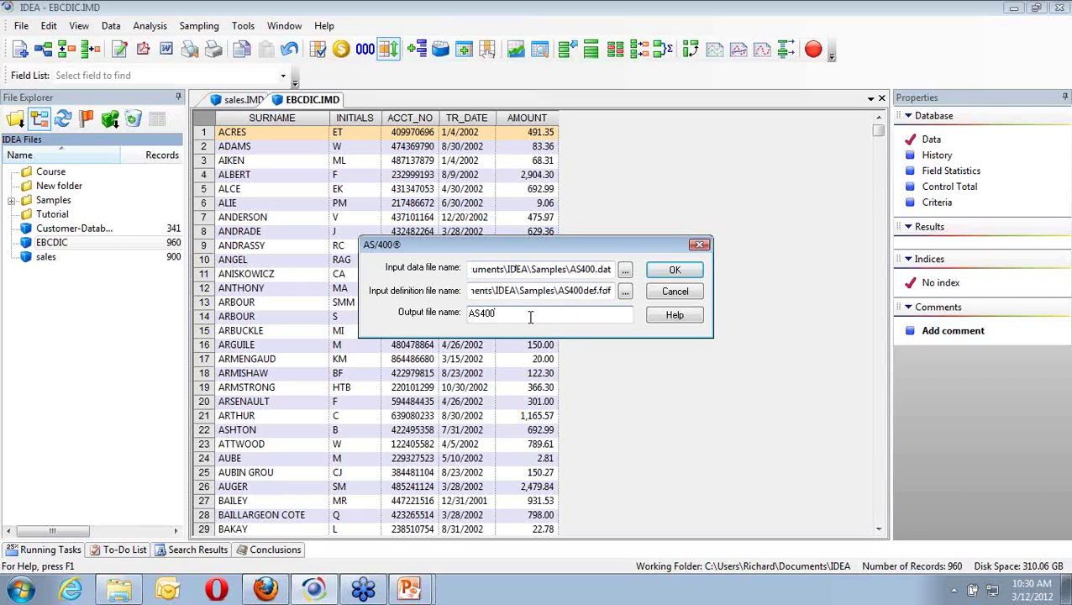
click(670, 275)
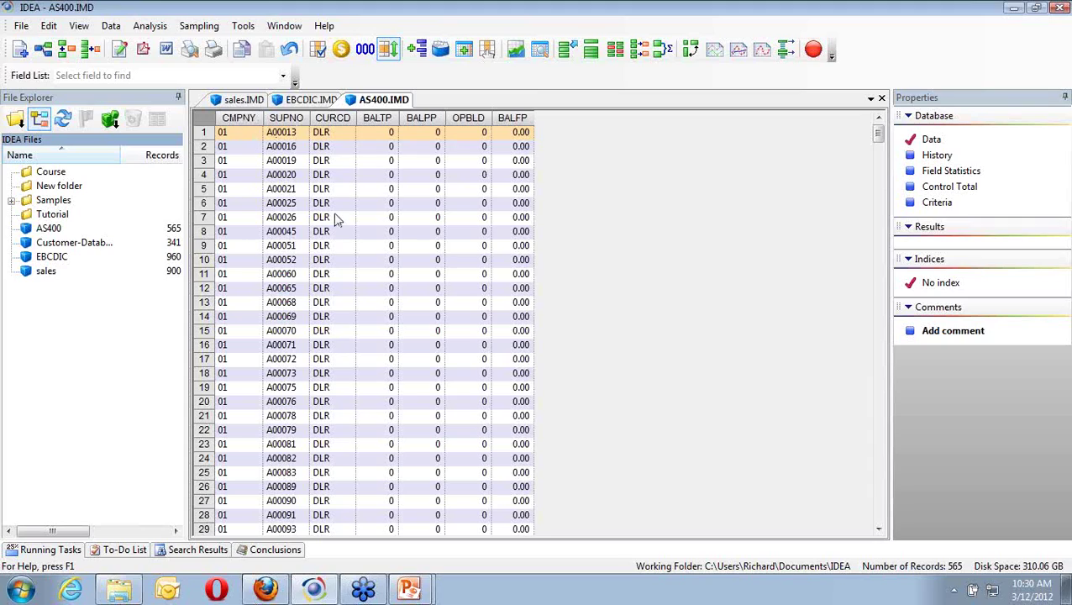
Review the field definitions of the AS400 database without changing them, then look through its first records.
click(109, 27)
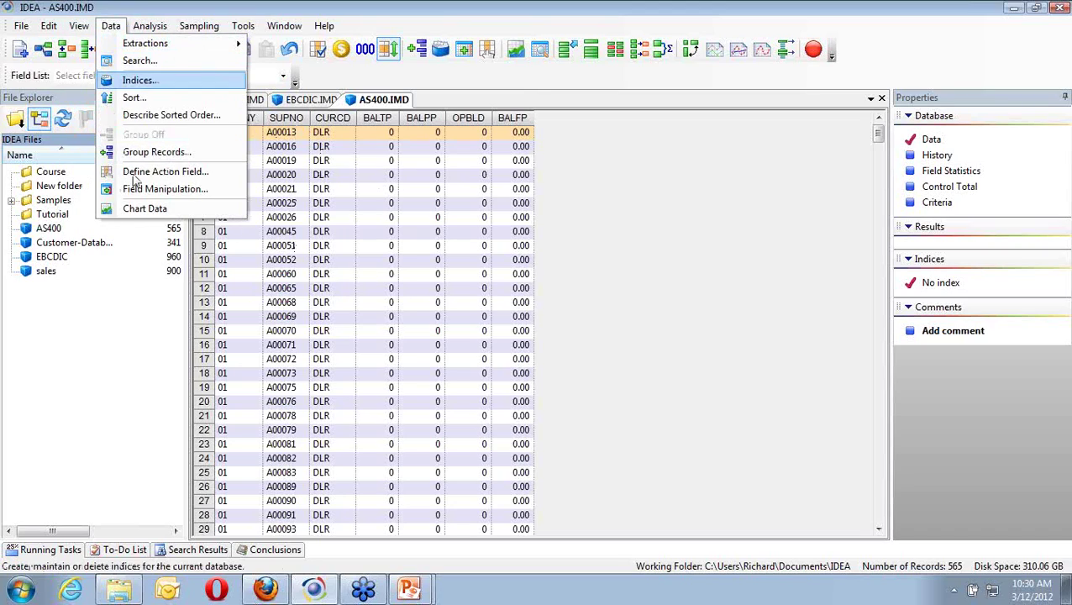
click(164, 188)
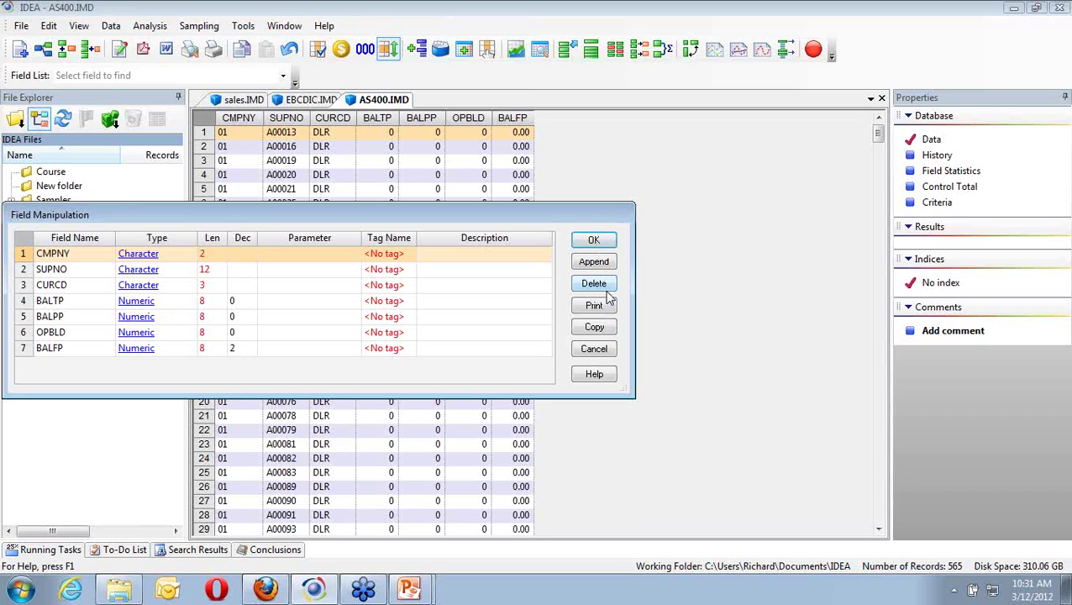
click(600, 353)
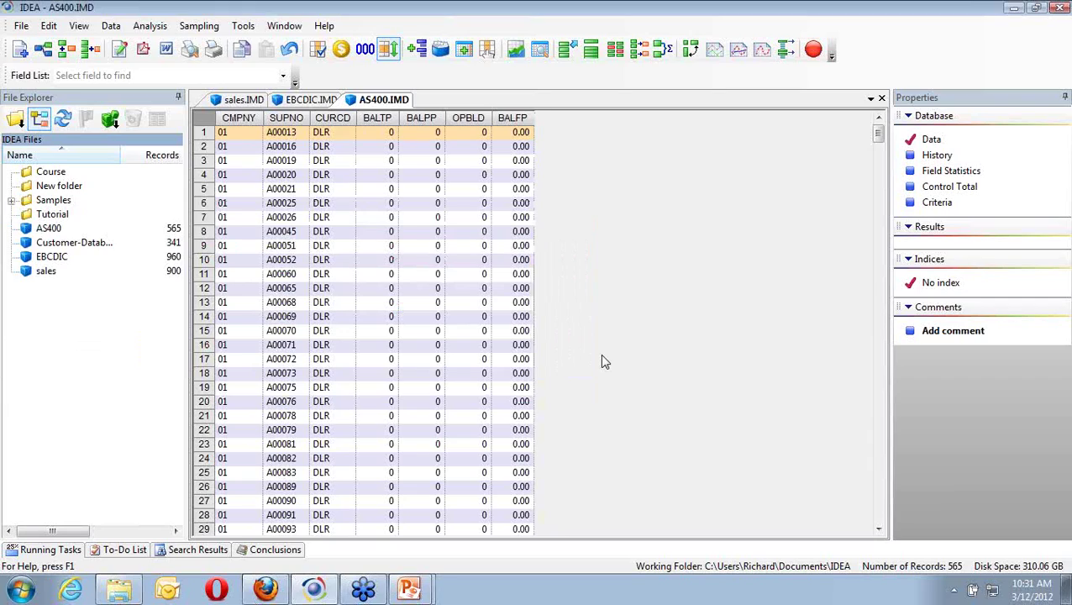
click(880, 375)
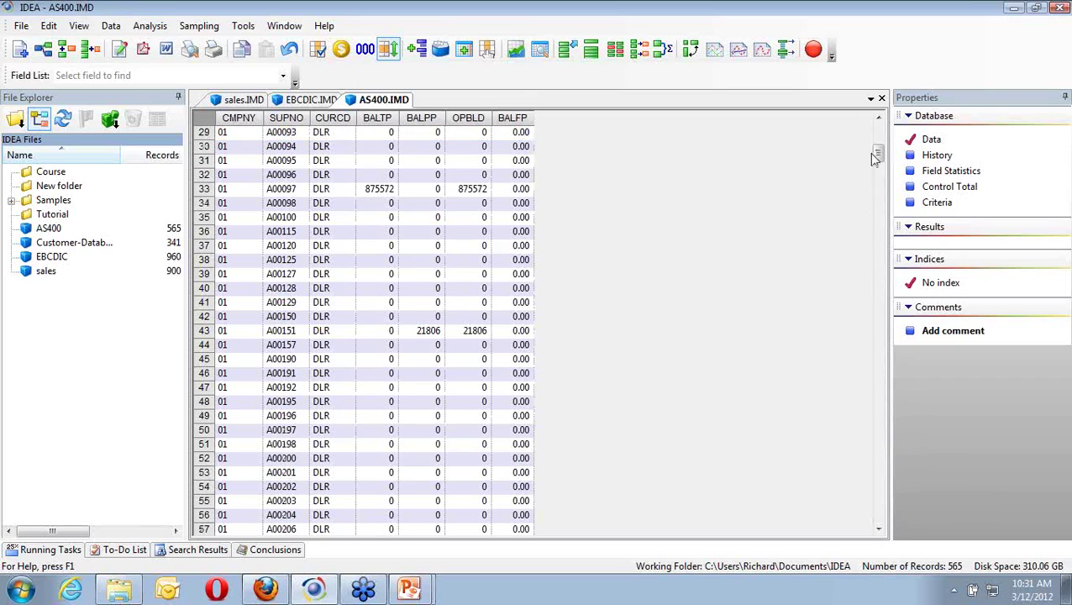
drag(878, 155, 879, 141)
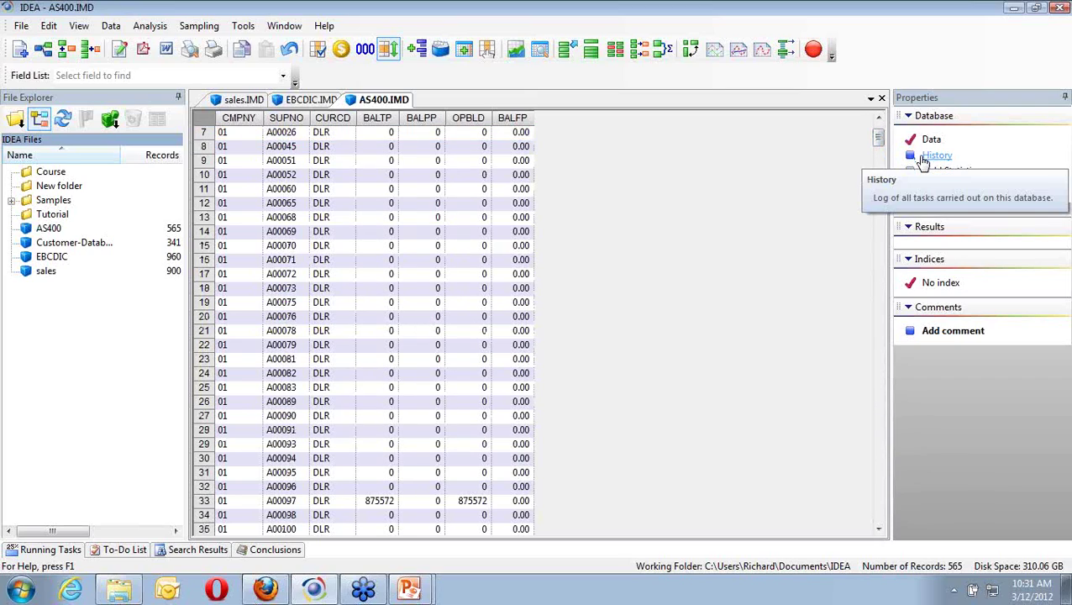
Examine the numeric field statistics of the AS400 database across all balance fields, then return to its data view.
click(938, 172)
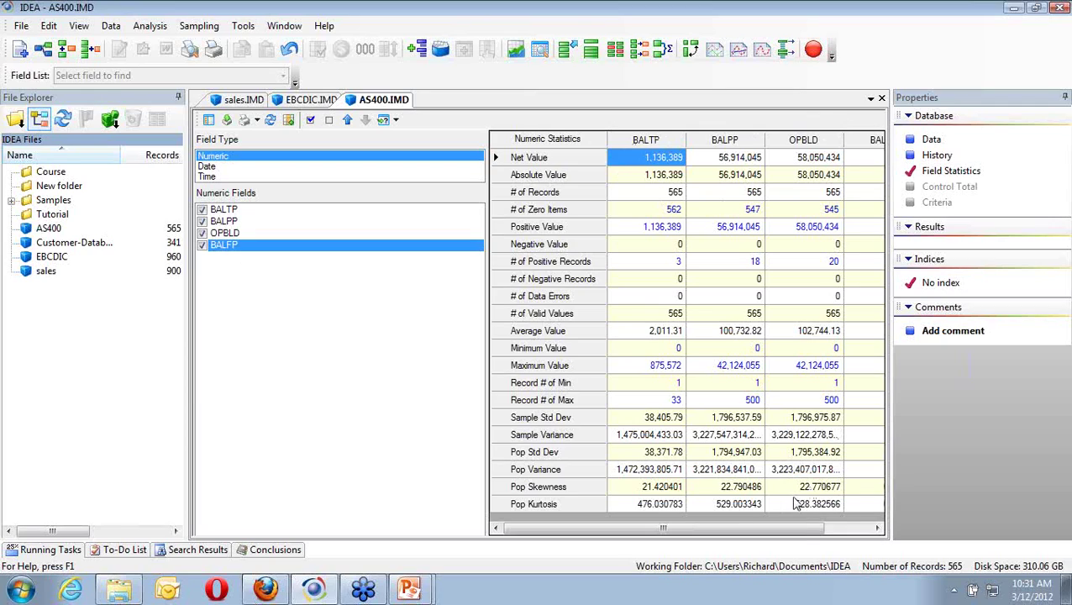
drag(802, 531, 632, 542)
click(927, 139)
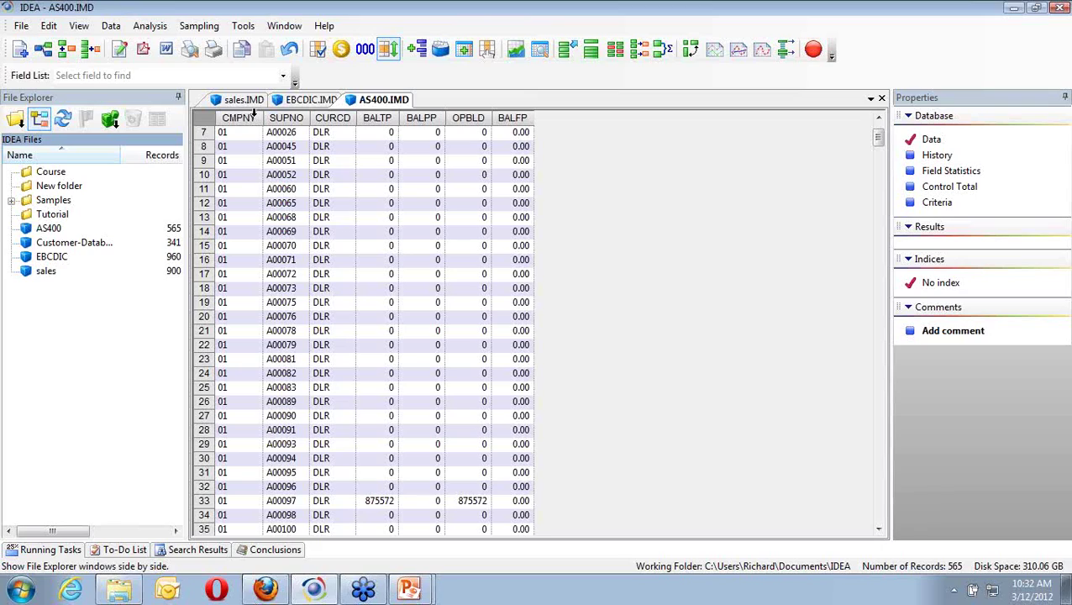
Review the column settings of the CMPNY field, leaving them as they are.
click(243, 118)
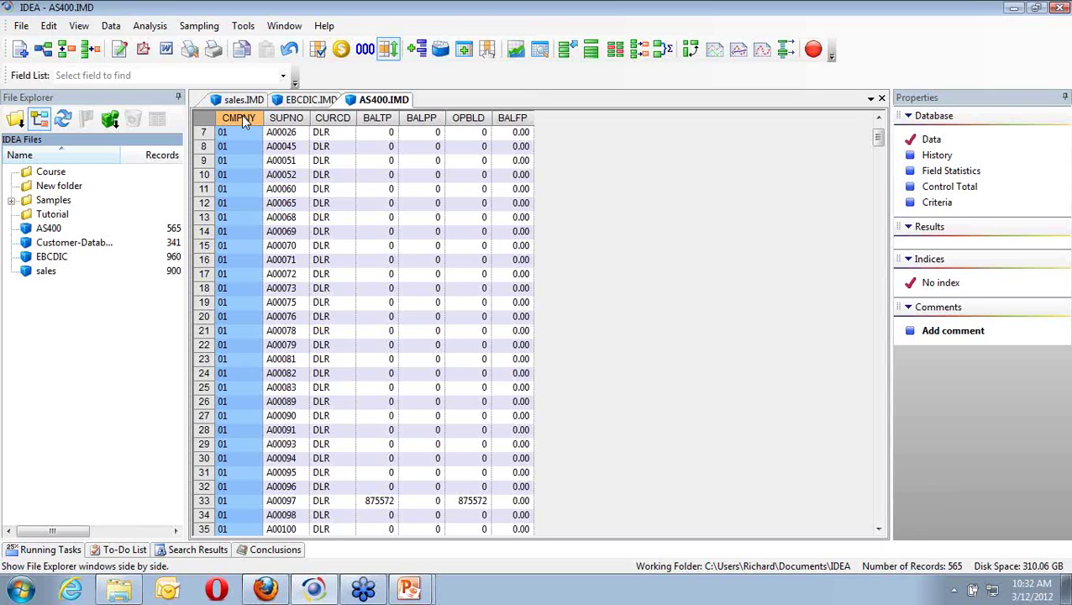
right_click(243, 122)
click(334, 126)
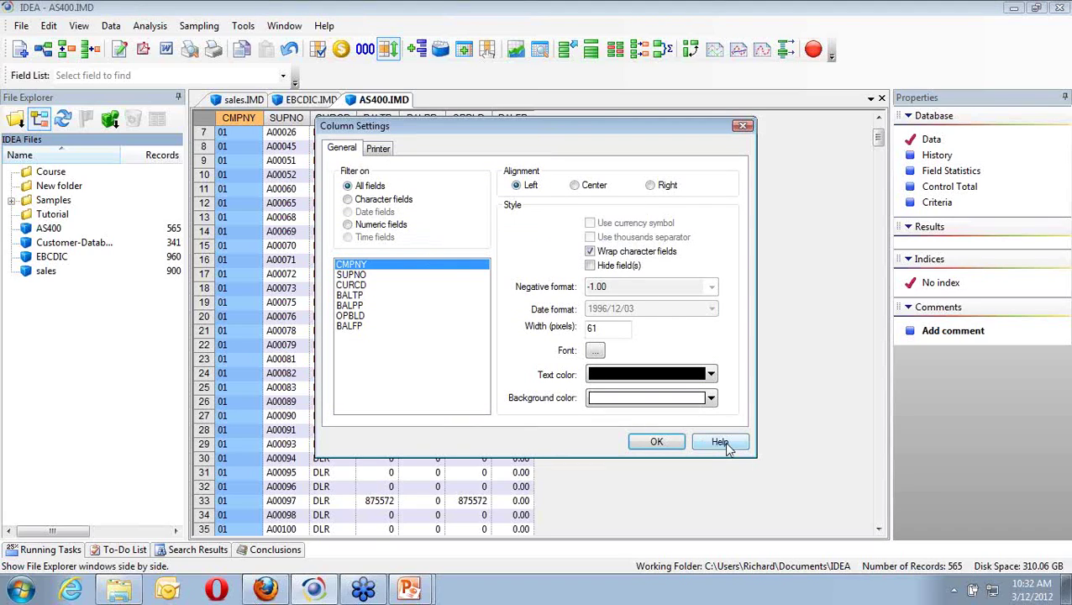
click(654, 443)
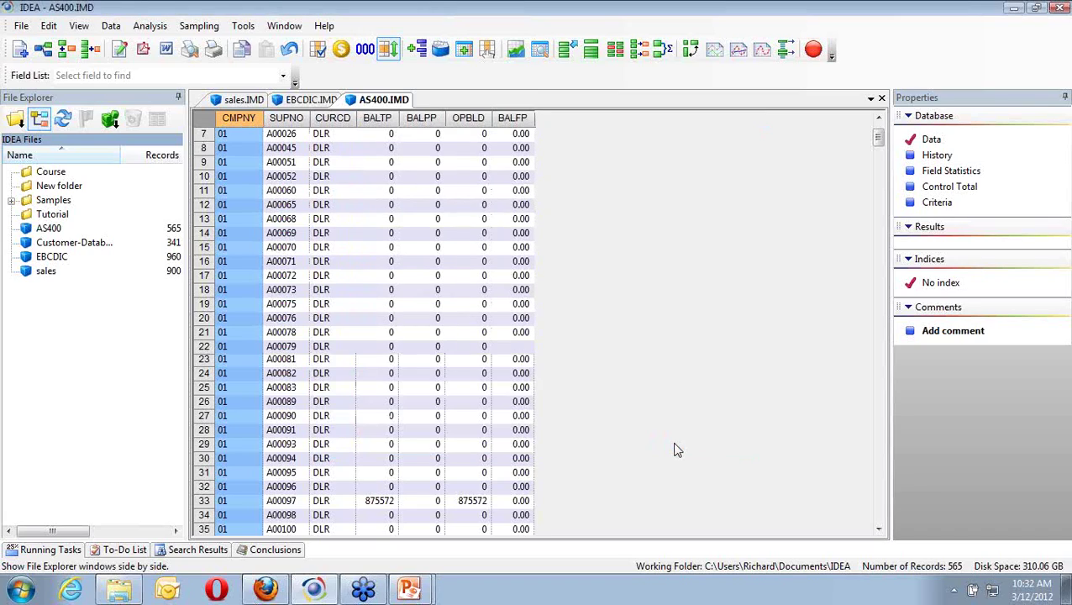
Hide the CMPNY field in the AS400 data view, then show all fields again.
right_click(252, 126)
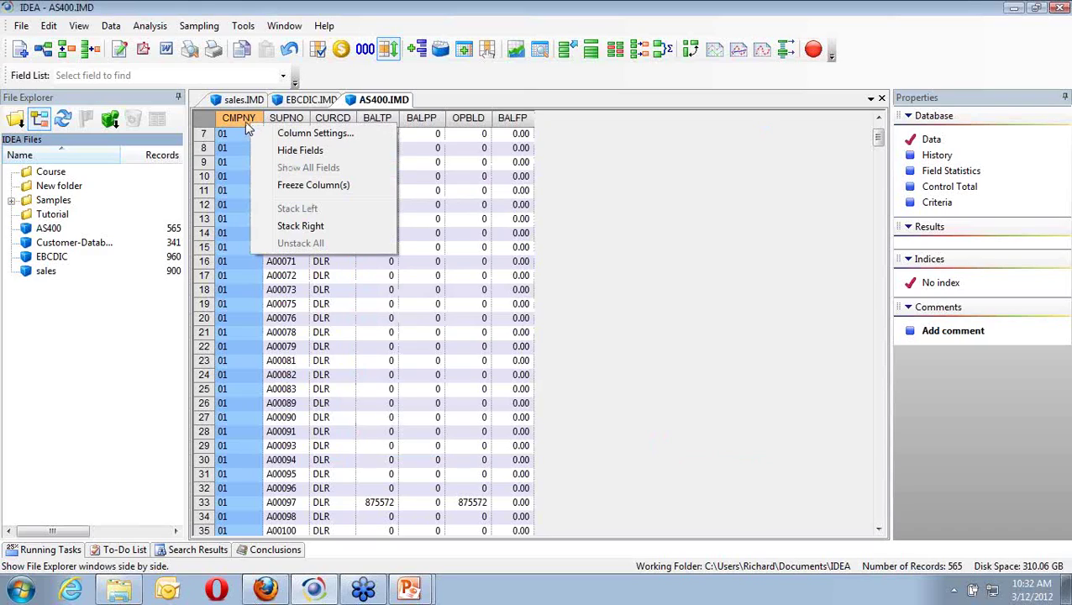
click(299, 151)
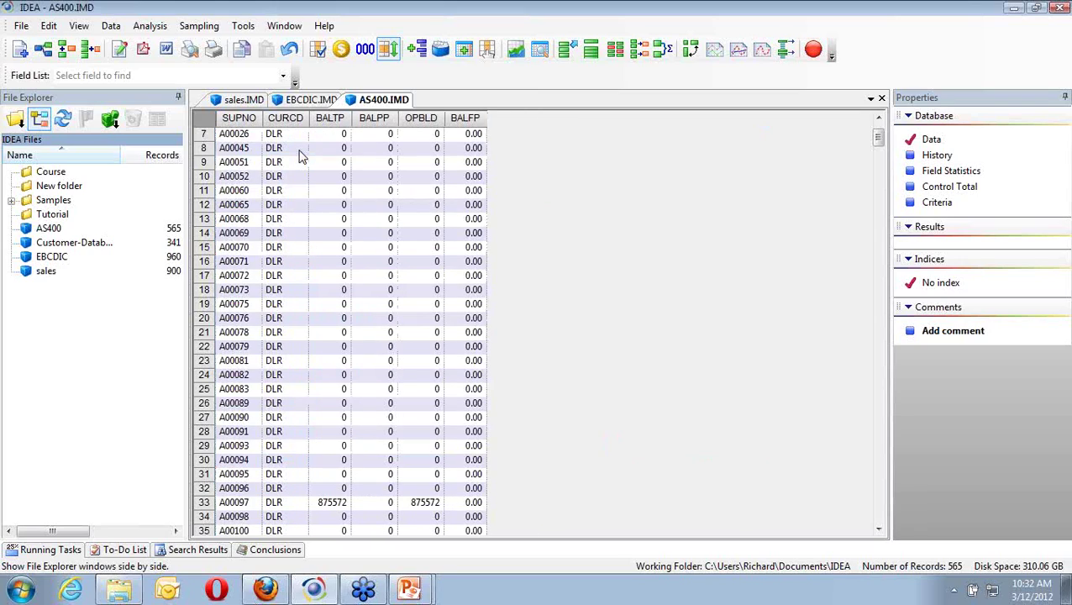
right_click(242, 120)
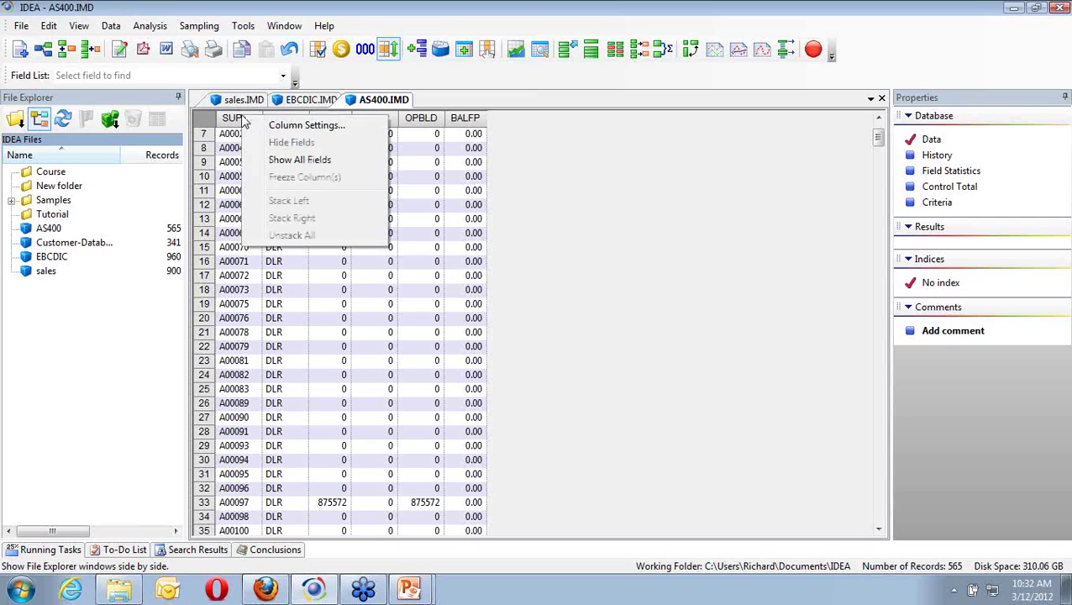
click(299, 161)
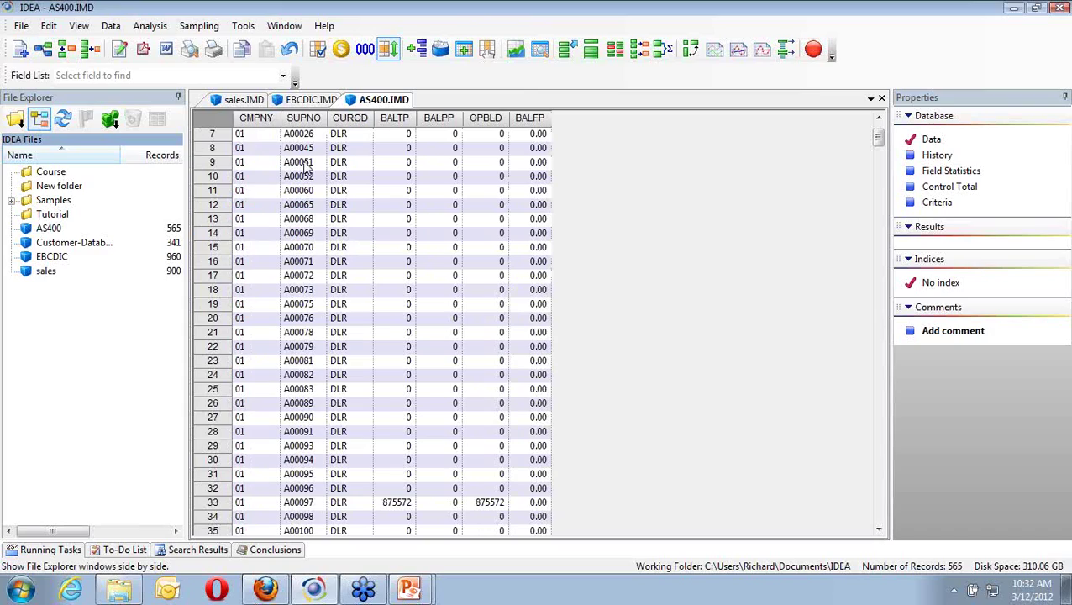
Freeze the CMPNY column in the AS400 data view, then unfreeze it.
right_click(354, 118)
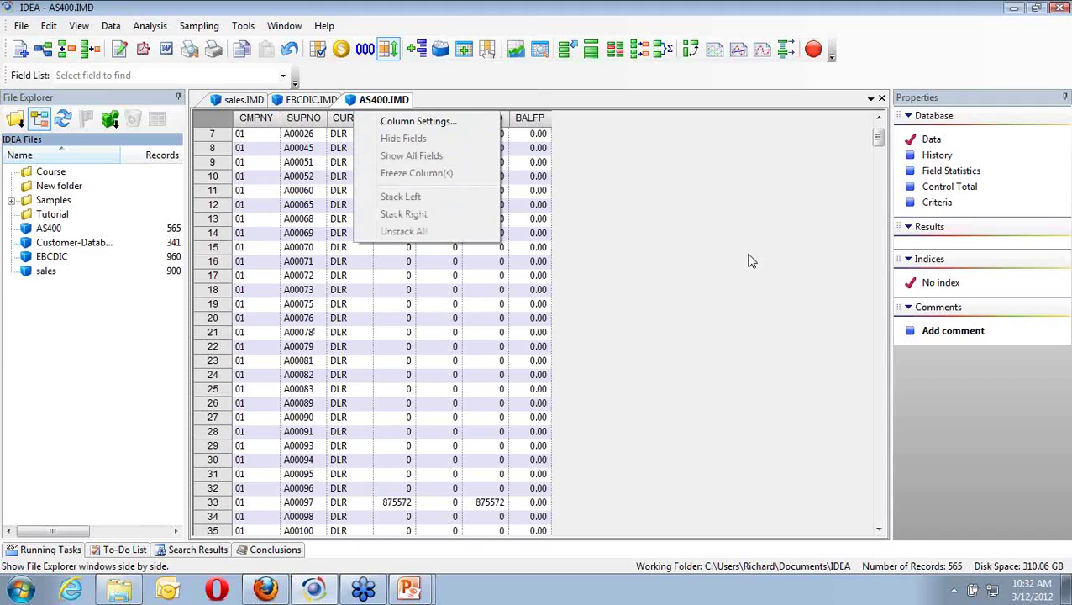
click(270, 122)
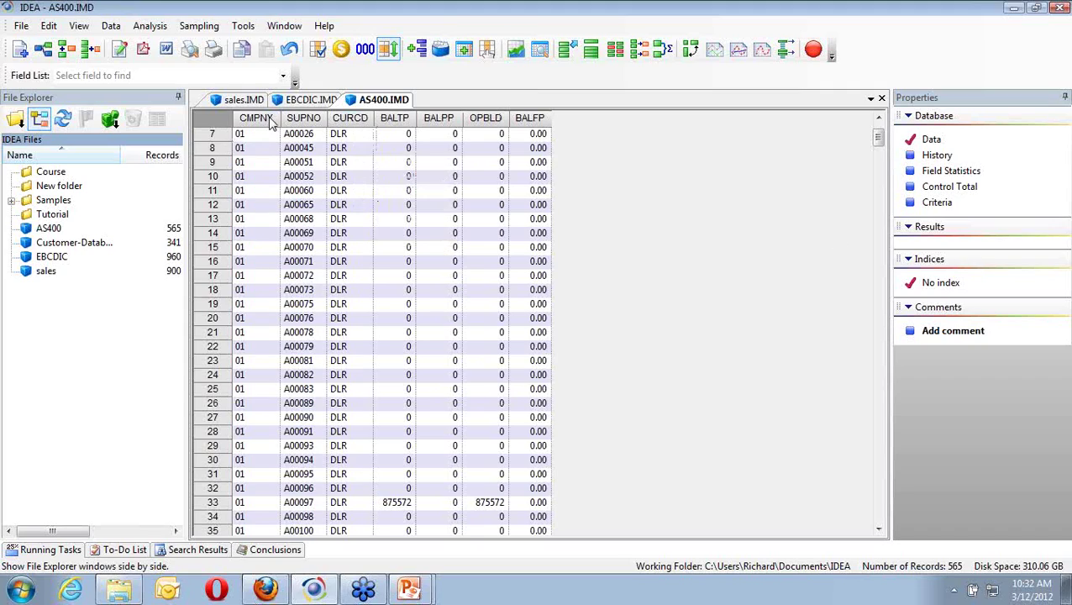
click(271, 121)
right_click(271, 122)
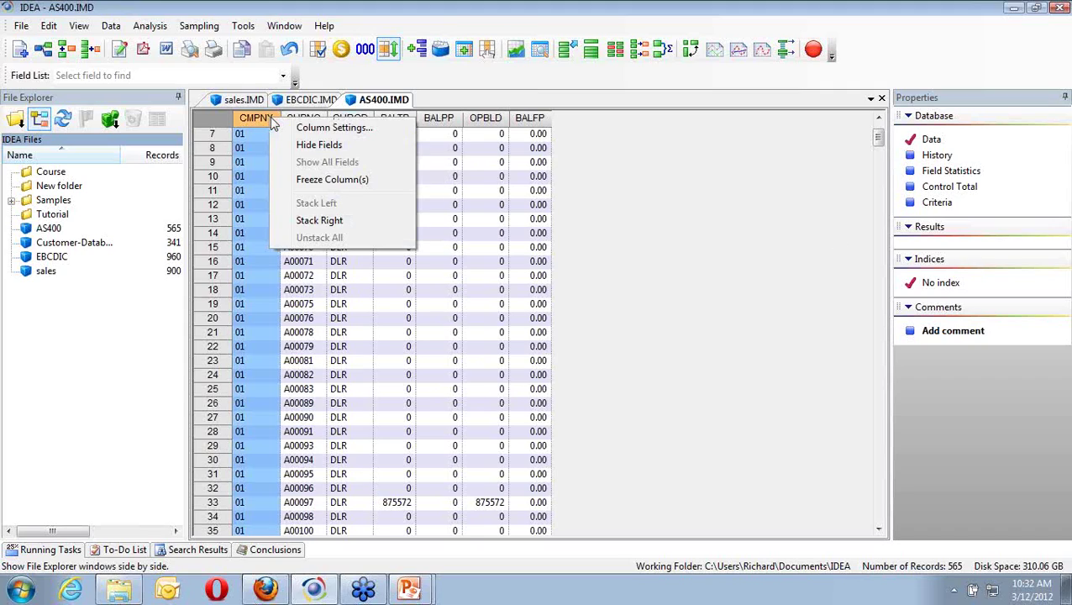
click(349, 179)
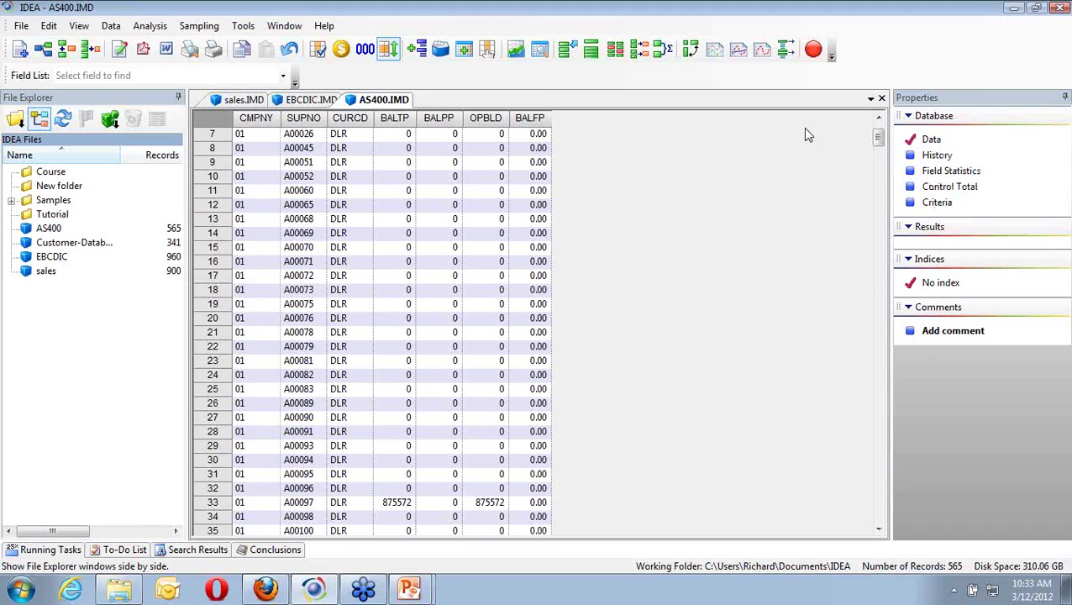
click(257, 119)
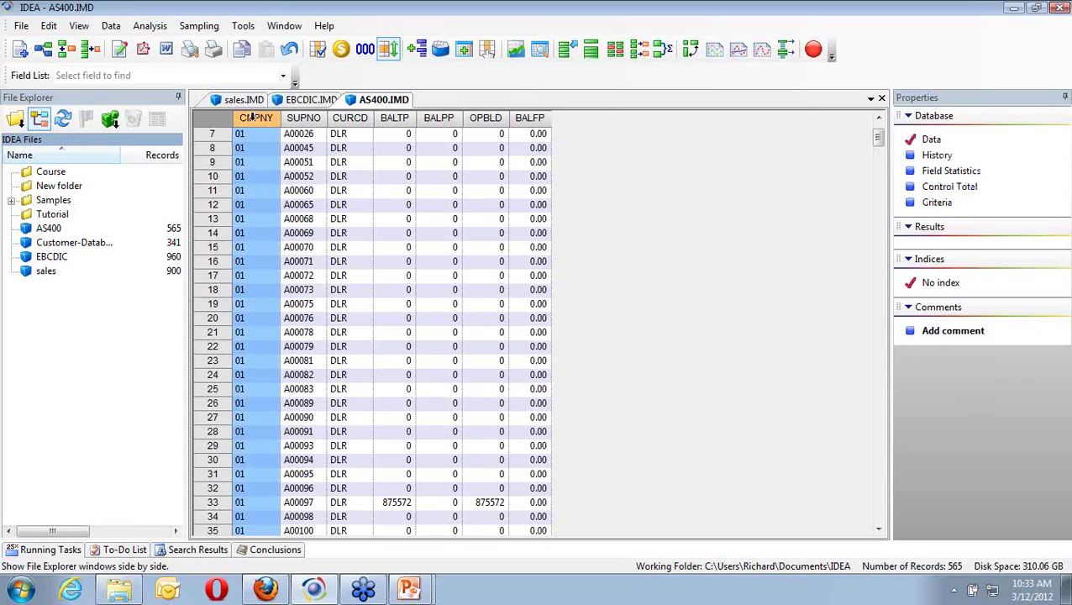
right_click(256, 121)
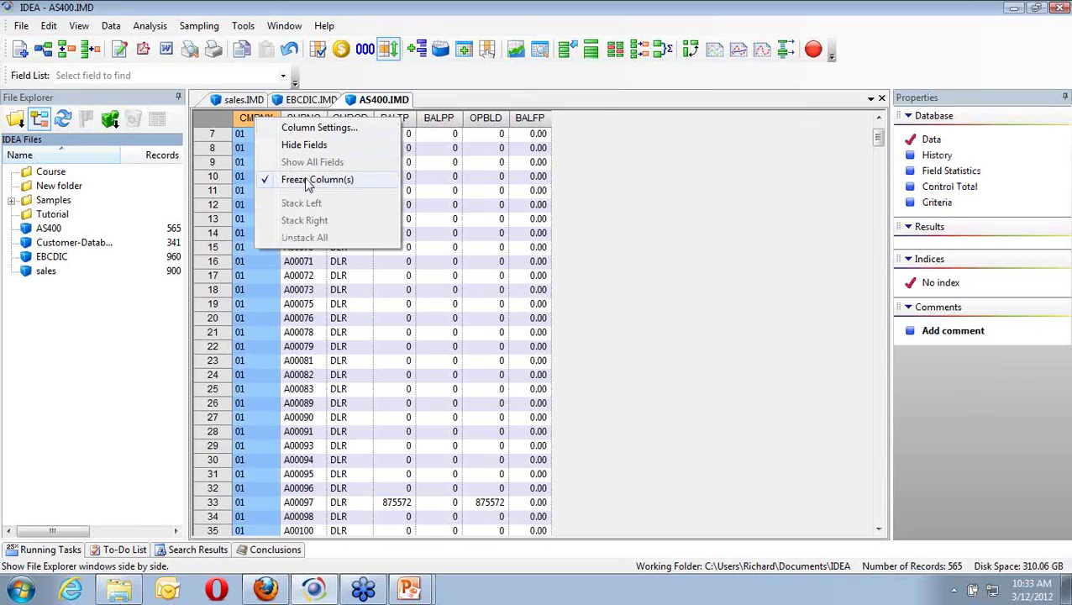
click(311, 181)
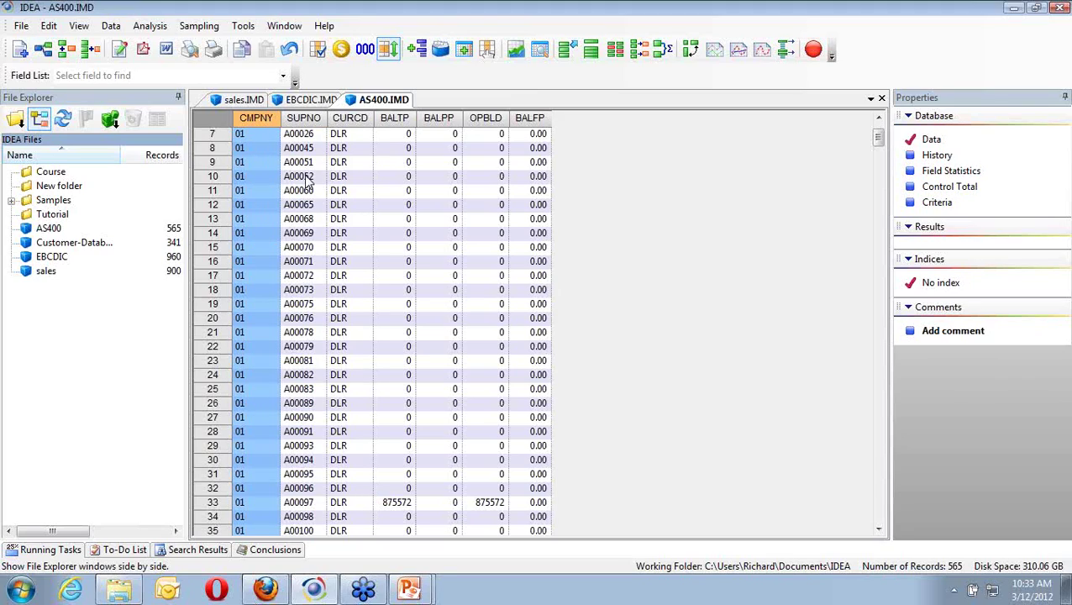
Move the SUPNO column in front of CMPNY, then put it back between CMPNY and CURCD.
click(306, 121)
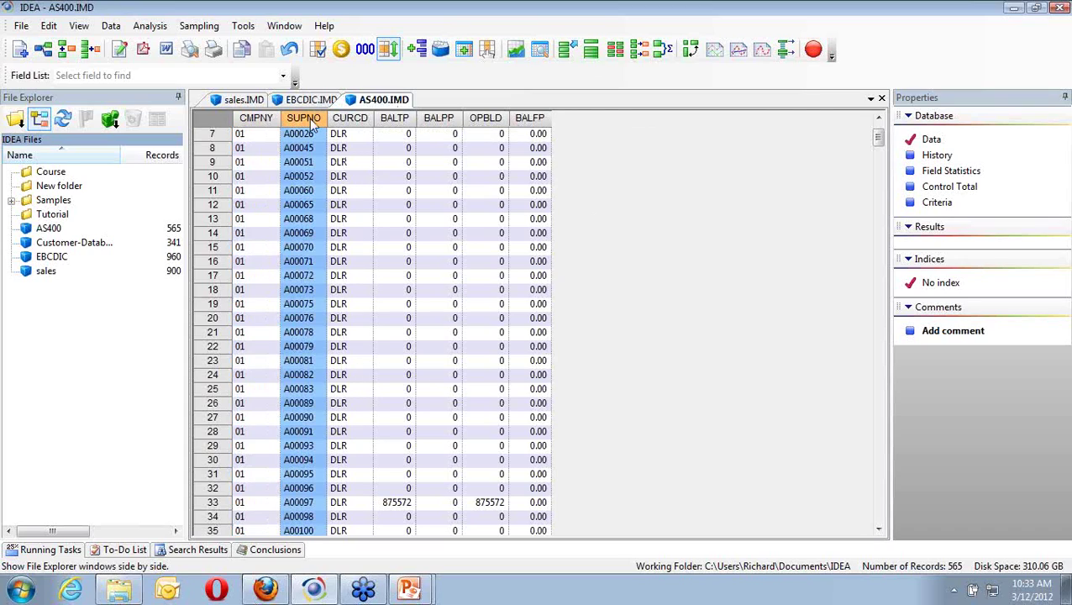
drag(312, 123, 259, 126)
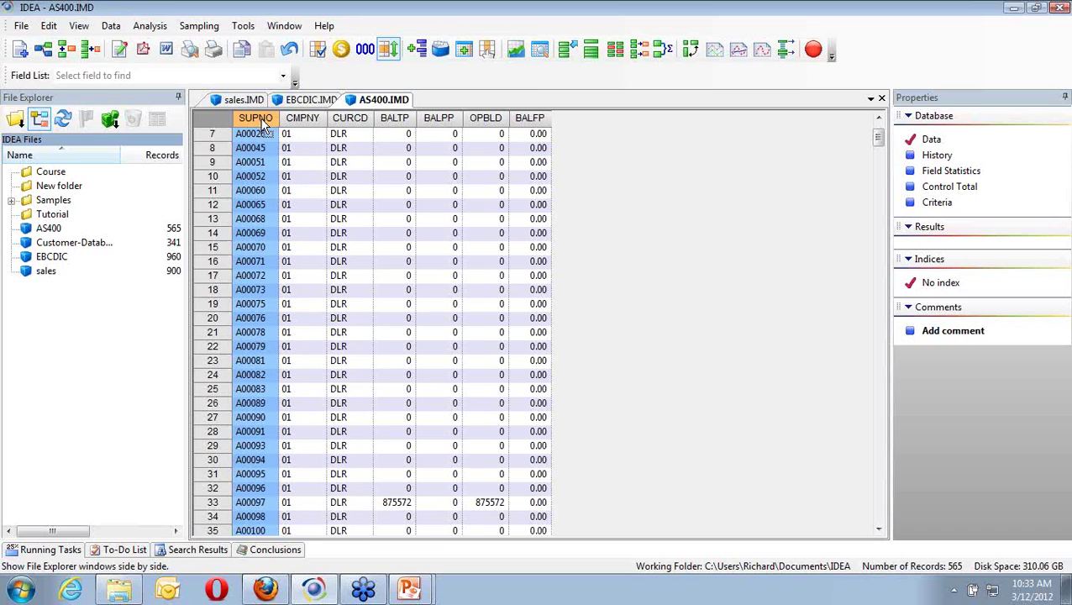
drag(266, 122, 329, 117)
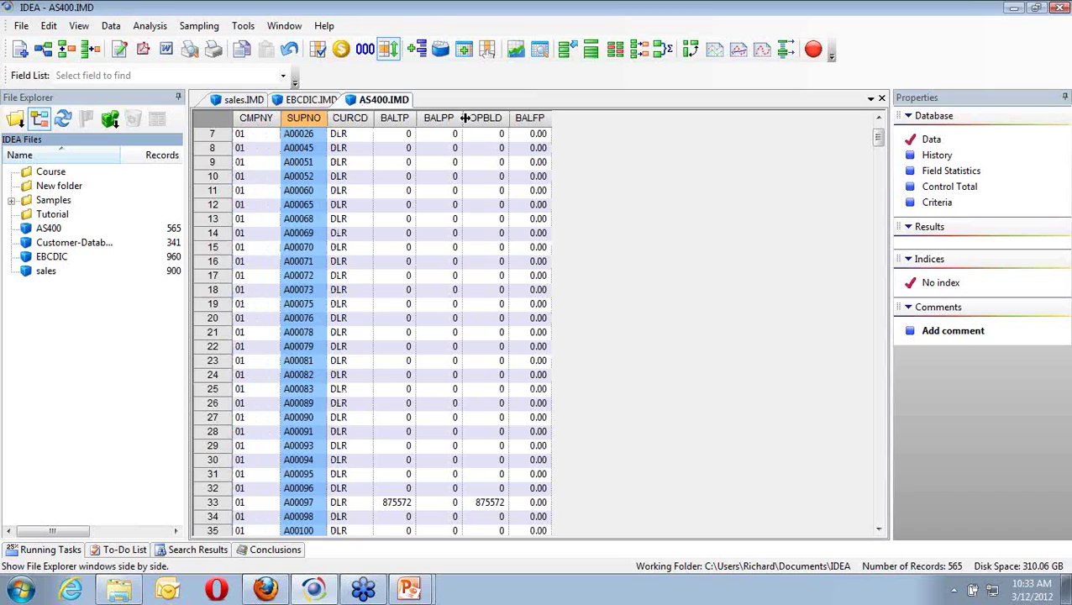
mouse_move(465, 118)
mouse_down()
mouse_move(612, 113)
mouse_move(461, 118)
mouse_up()
Import DBASE.DBF from the Samples folder in dBASE format, adding no fields, generating field statistics and naming the database DBASE.
key(ctrl+i)
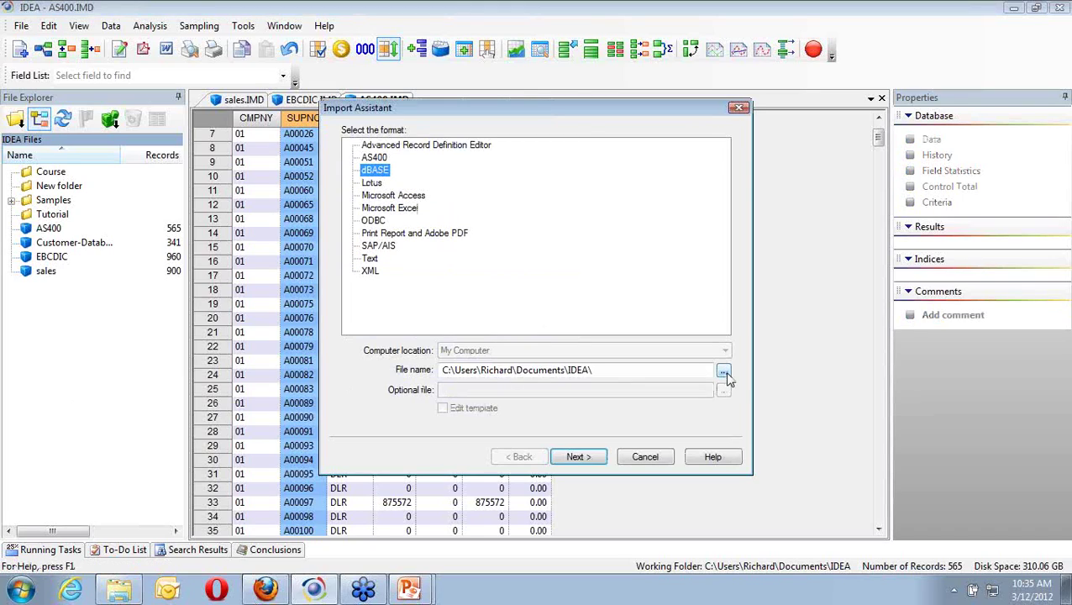
click(723, 372)
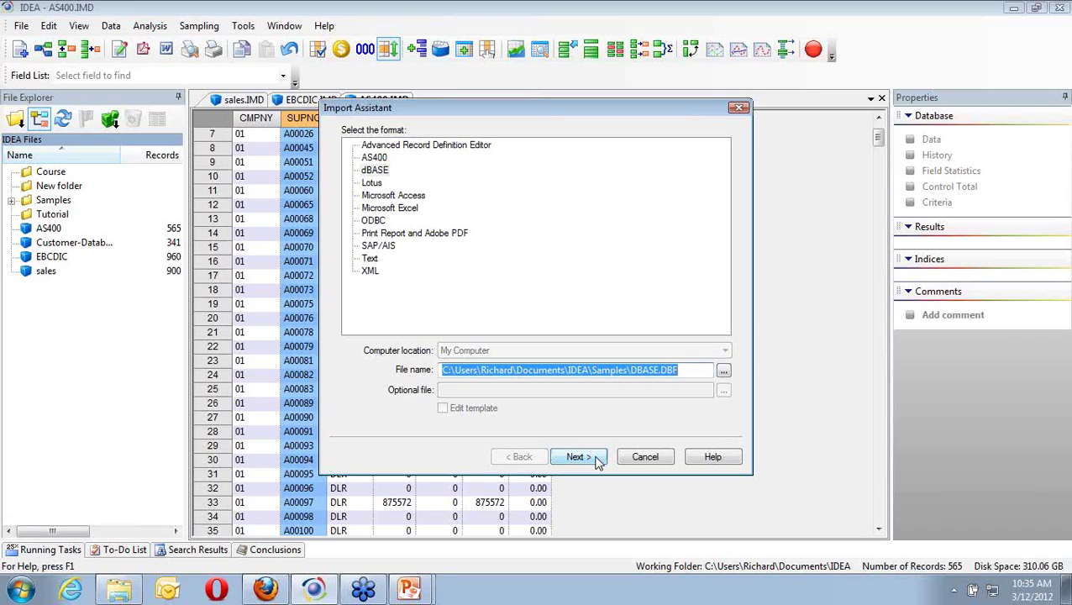
click(578, 457)
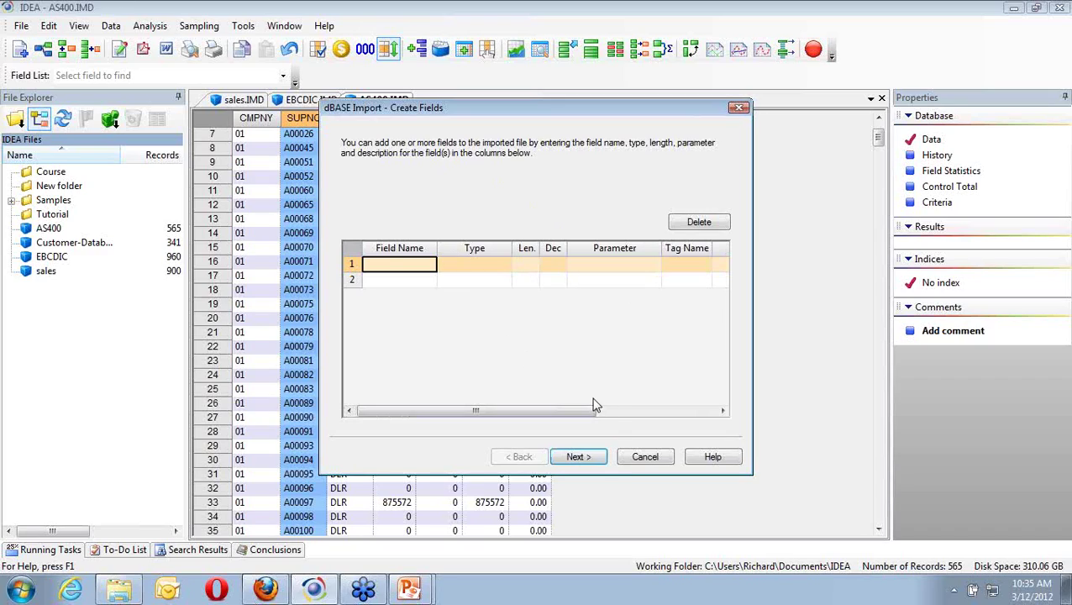
click(578, 457)
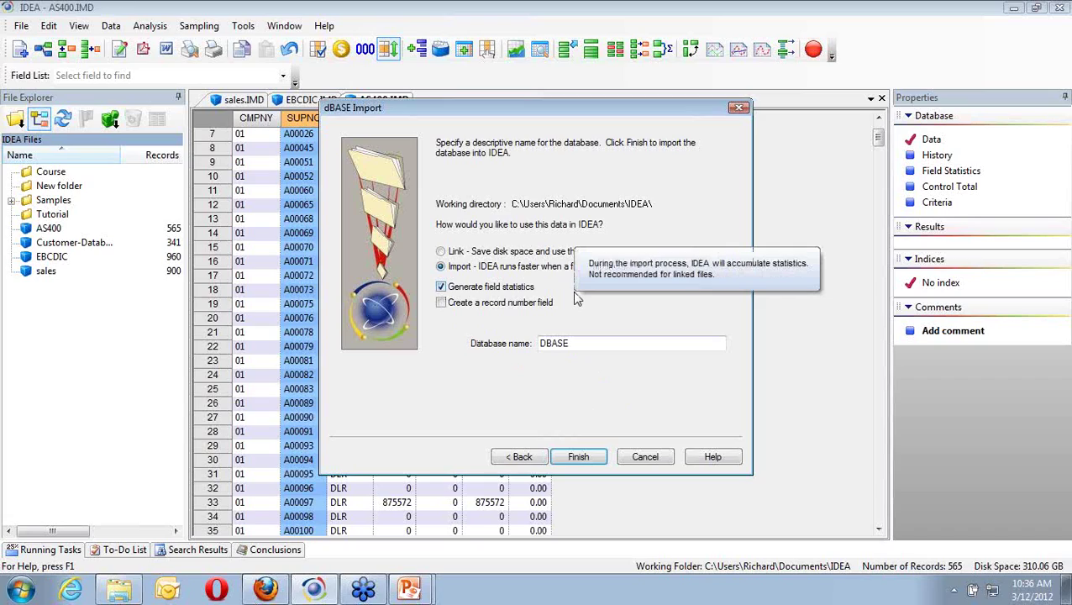
click(578, 457)
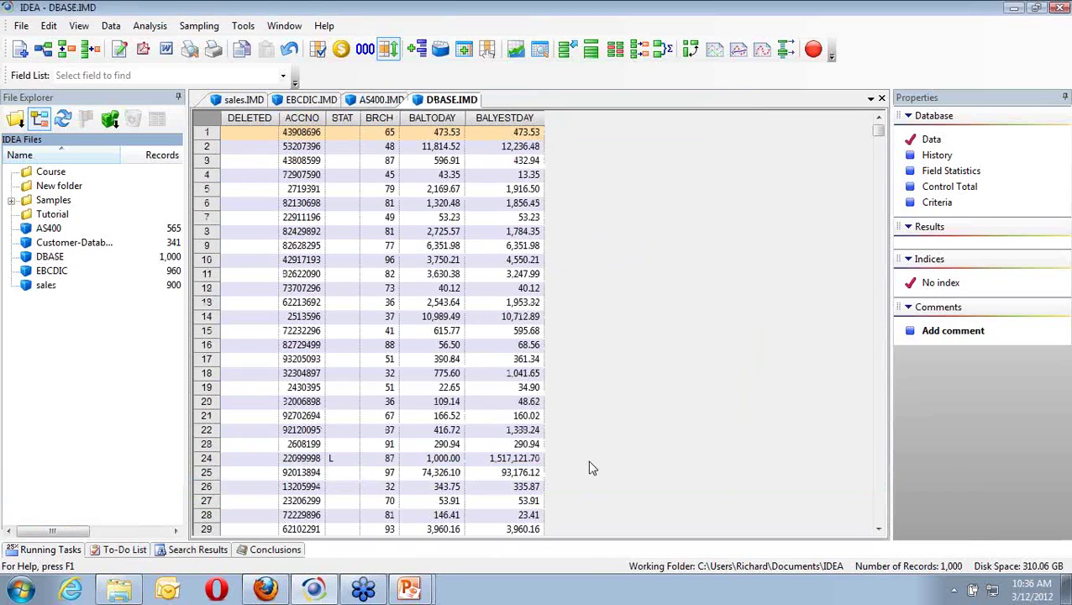
Browse the records of the DBASE database from start to end, checking the DELETED column for entries.
click(880, 382)
click(879, 382)
click(879, 382)
click(879, 382)
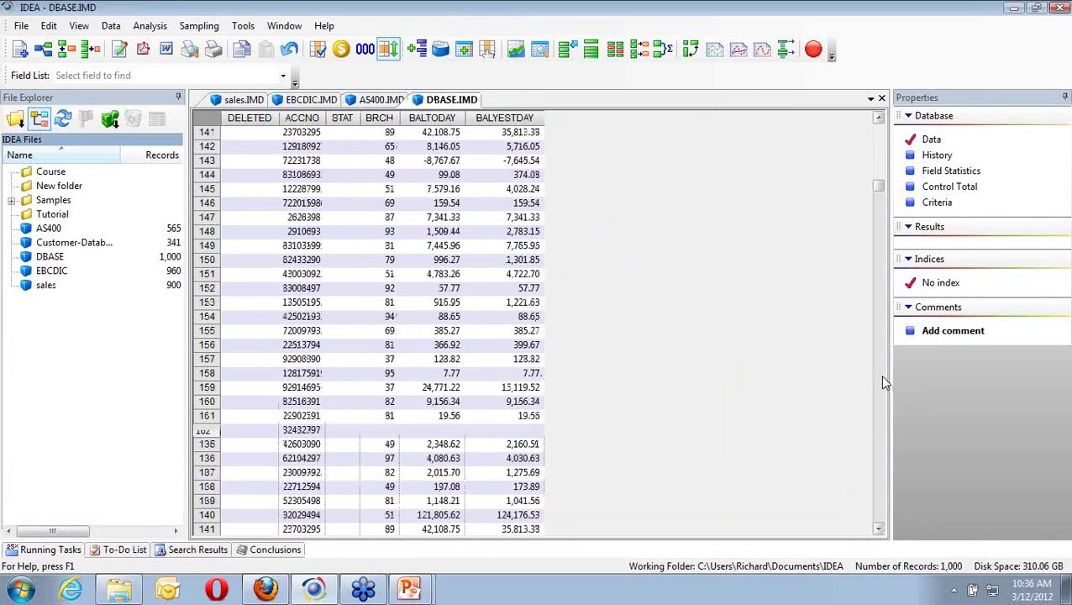
drag(882, 188, 882, 126)
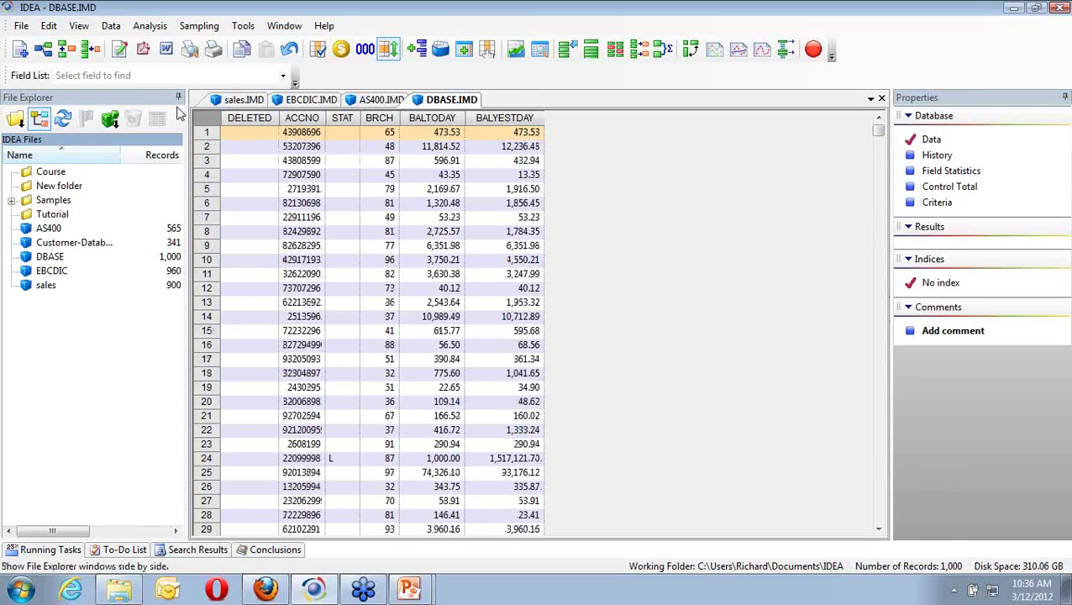
click(250, 115)
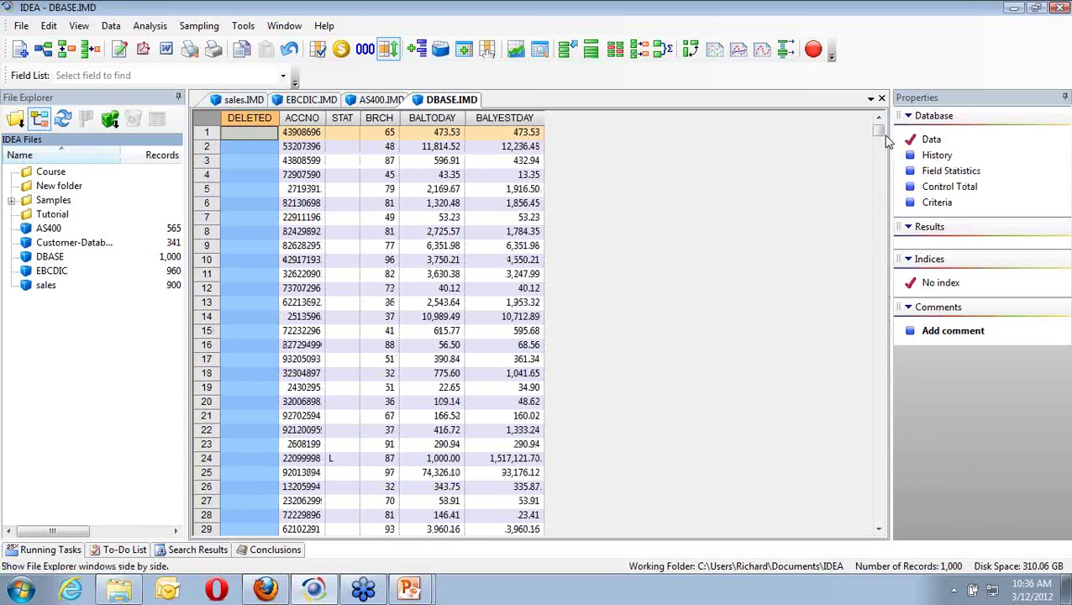
drag(879, 132, 890, 528)
drag(878, 339, 877, 132)
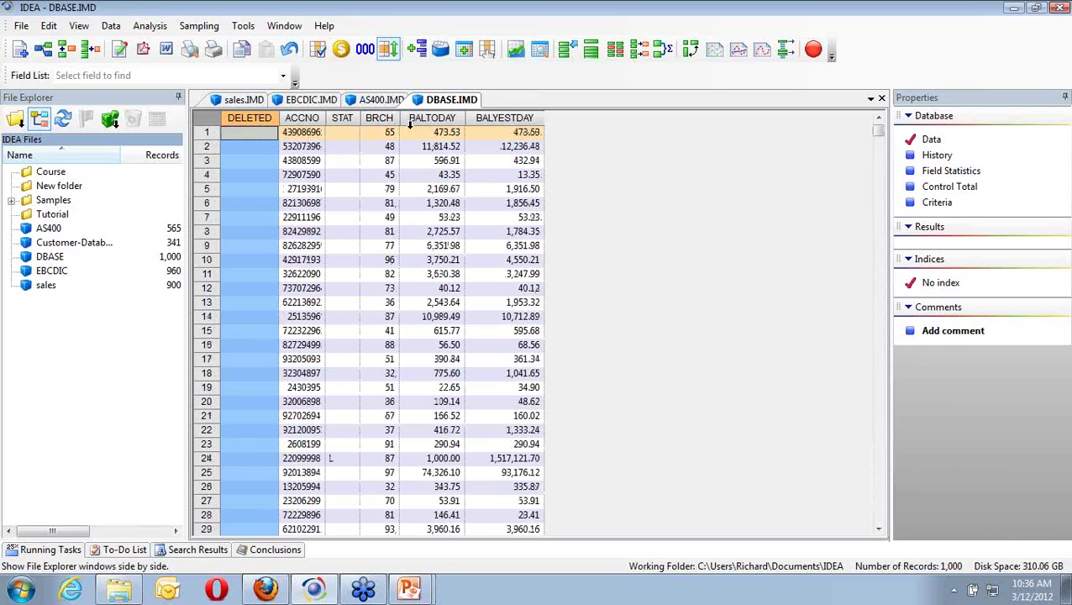
Hide the DELETED field in the DBASE data view.
right_click(248, 123)
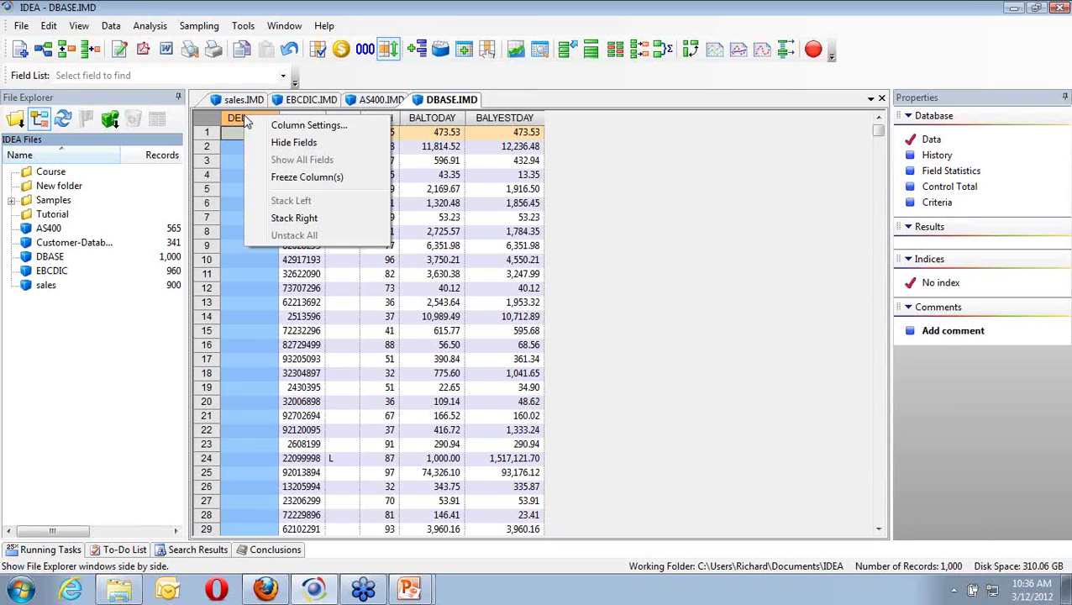
click(284, 144)
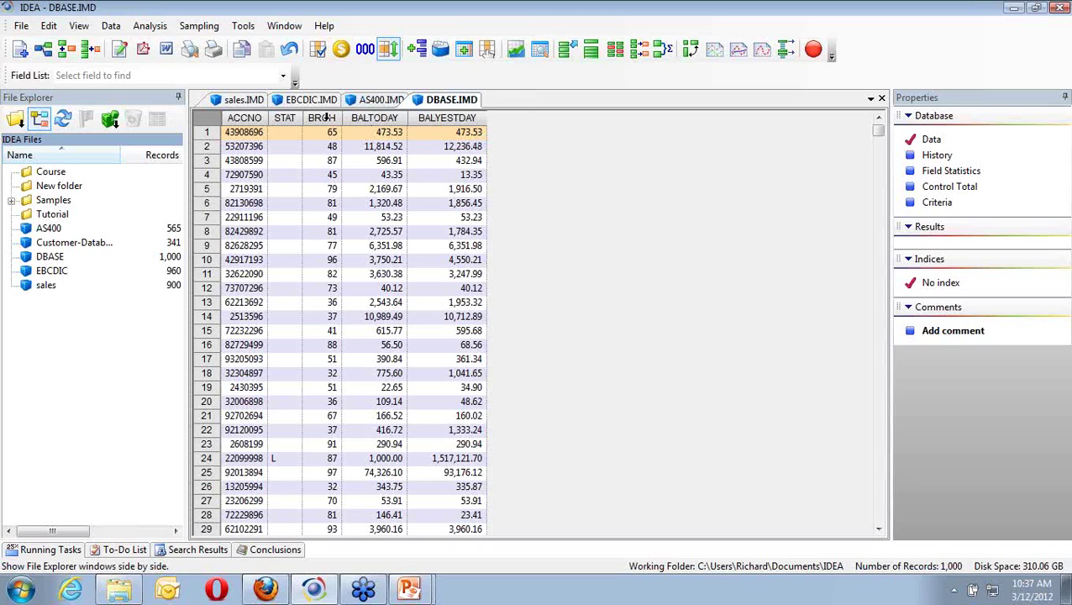
Sort the DBASE records by BRCH in ascending order, then in descending order.
click(326, 118)
click(328, 116)
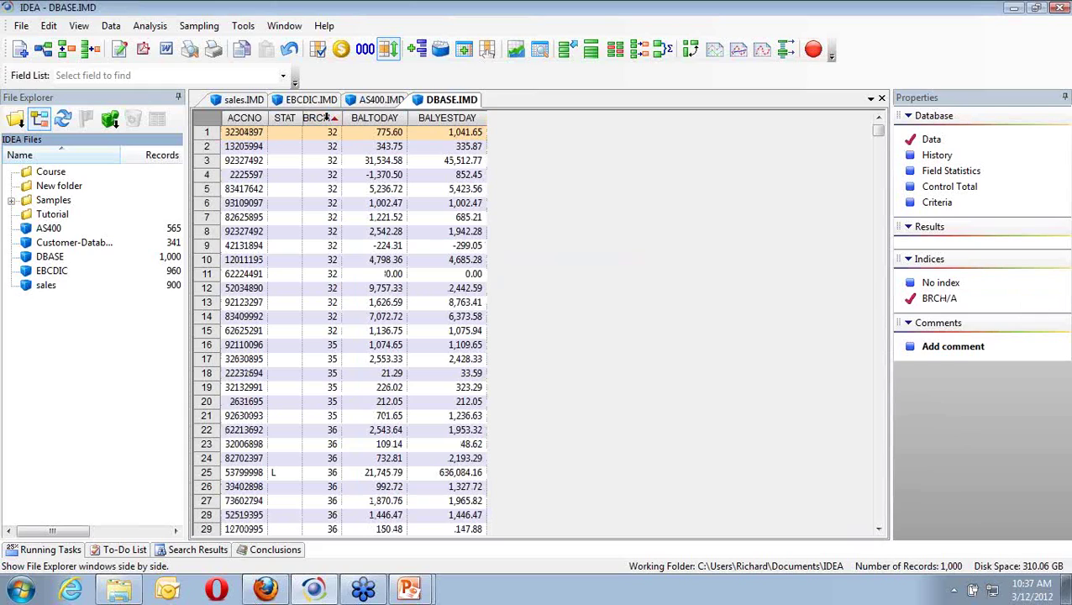
click(327, 117)
click(327, 117)
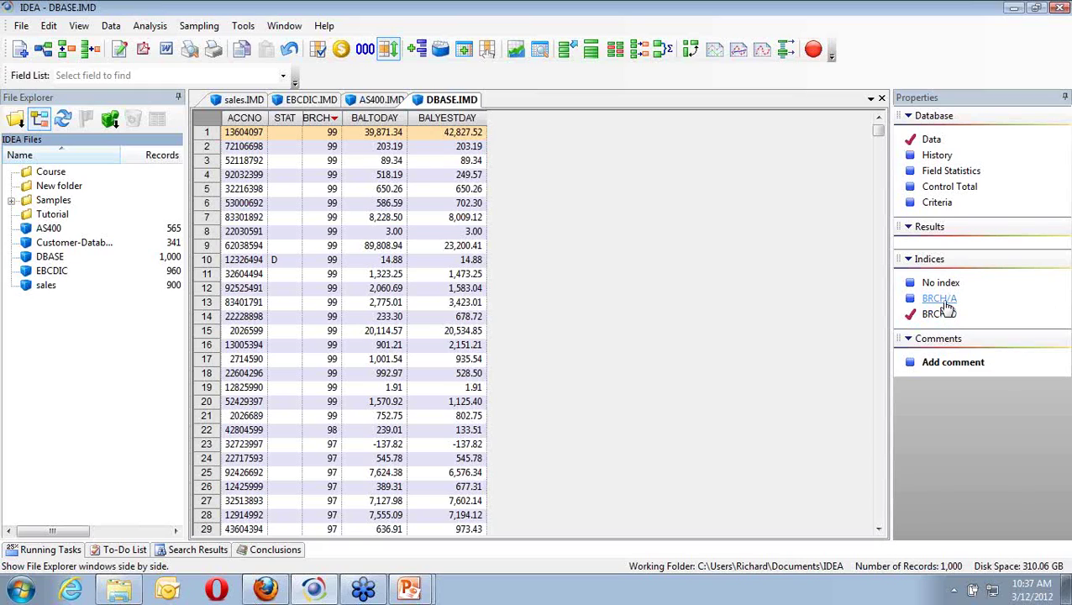
Apply the BRCH/A index, then BRCH/D, and return the DBASE records to No index.
click(946, 302)
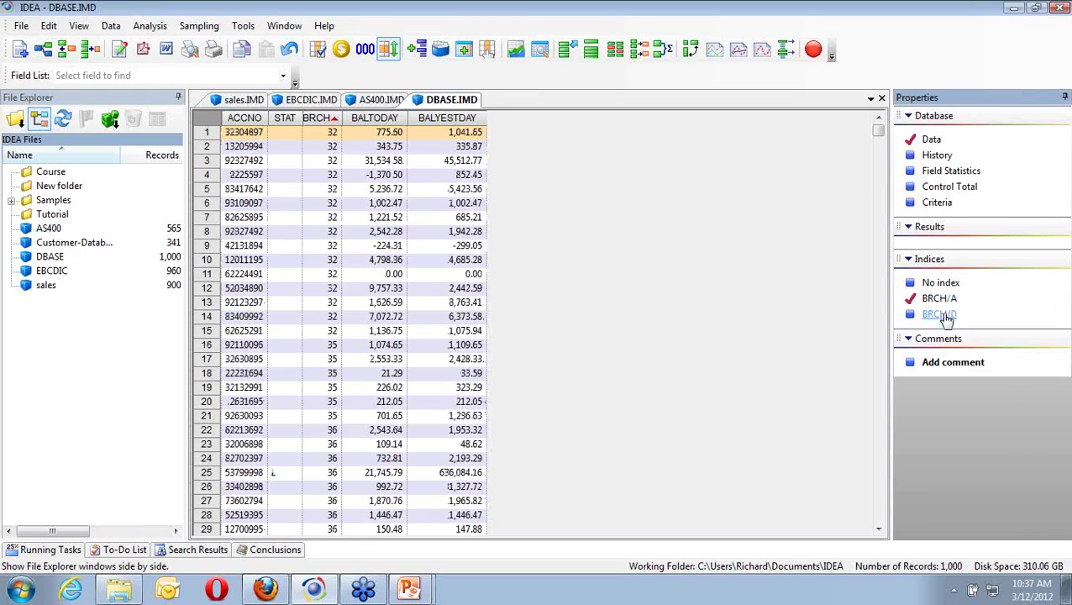
click(945, 315)
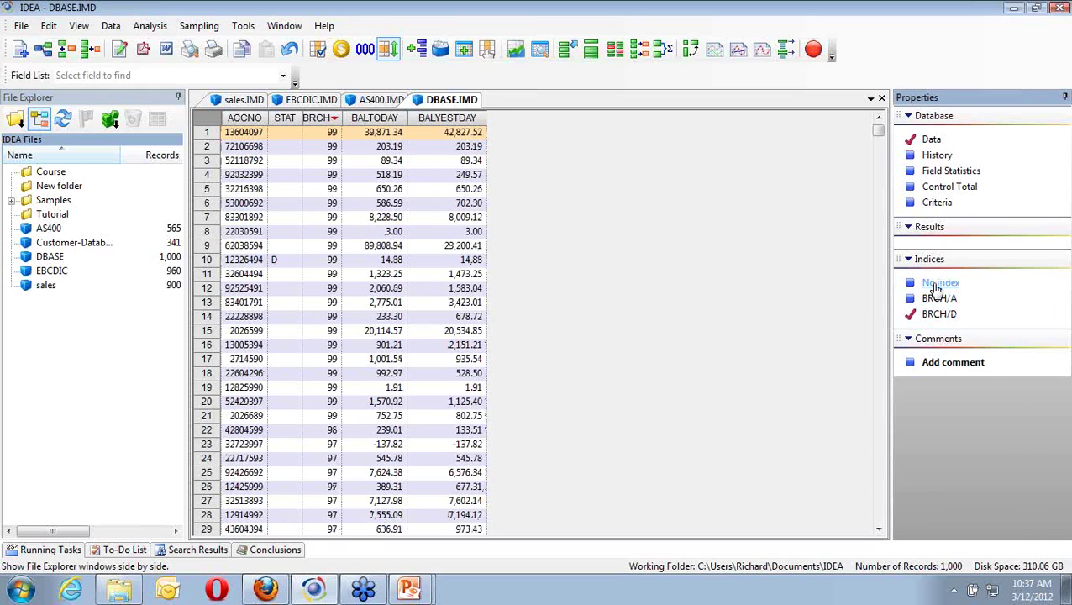
click(939, 285)
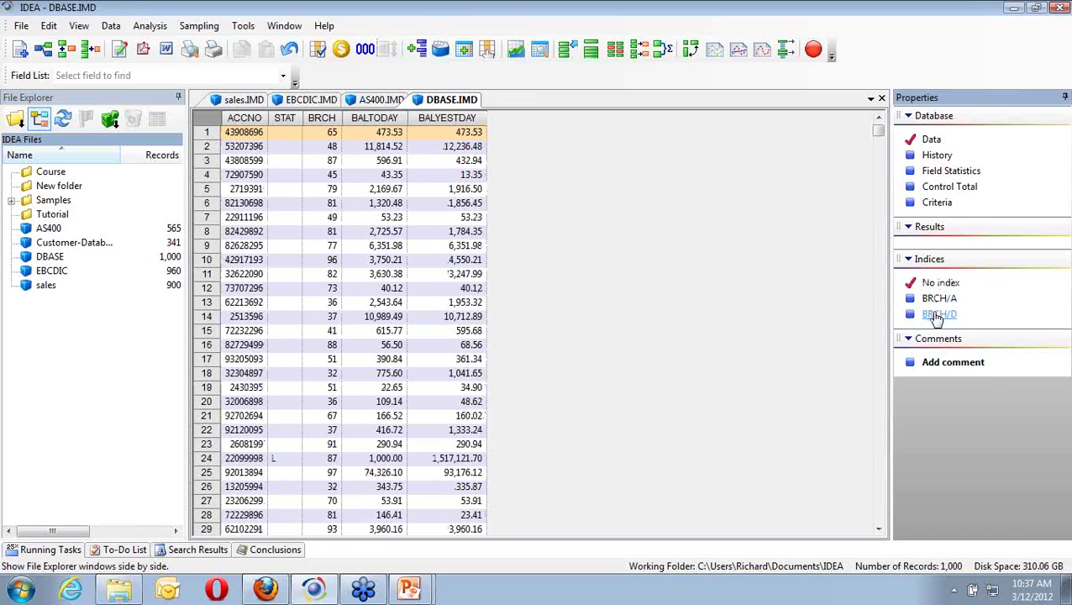
Delete the BRCH/D and BRCH/A indices from the DBASE database.
right_click(936, 318)
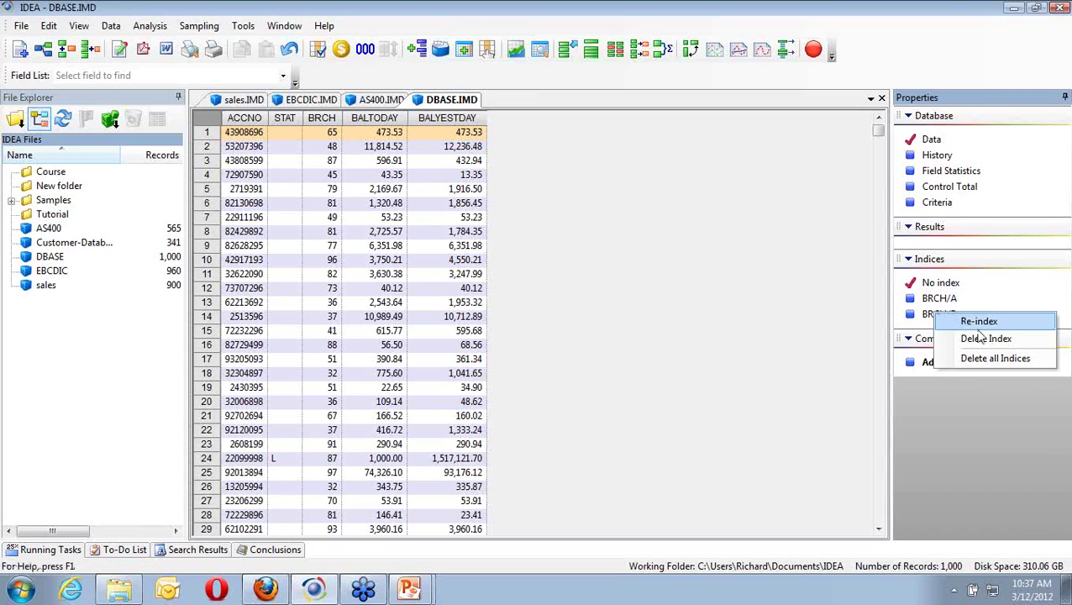
click(984, 339)
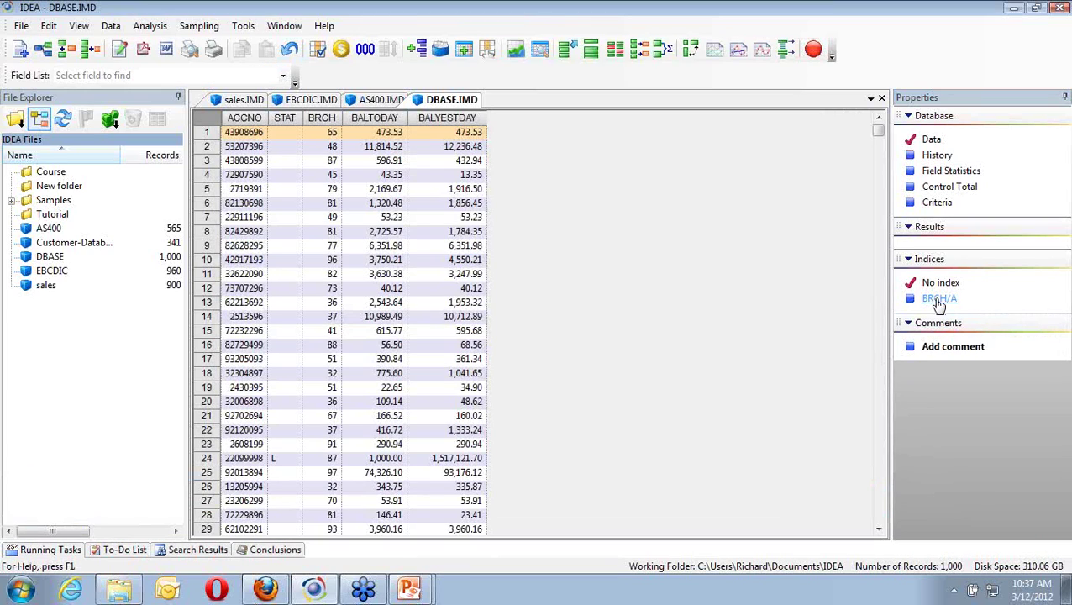
right_click(938, 302)
click(971, 330)
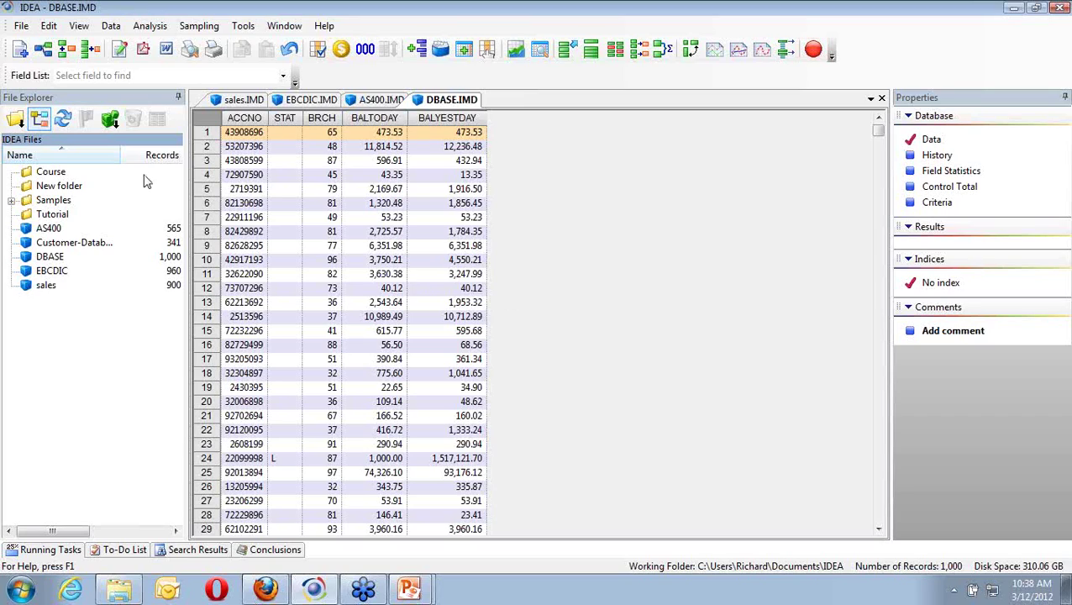
Start a new import in Lotus format and select 1996GrossExp.wk1 from the Samples folder as the source file.
click(22, 28)
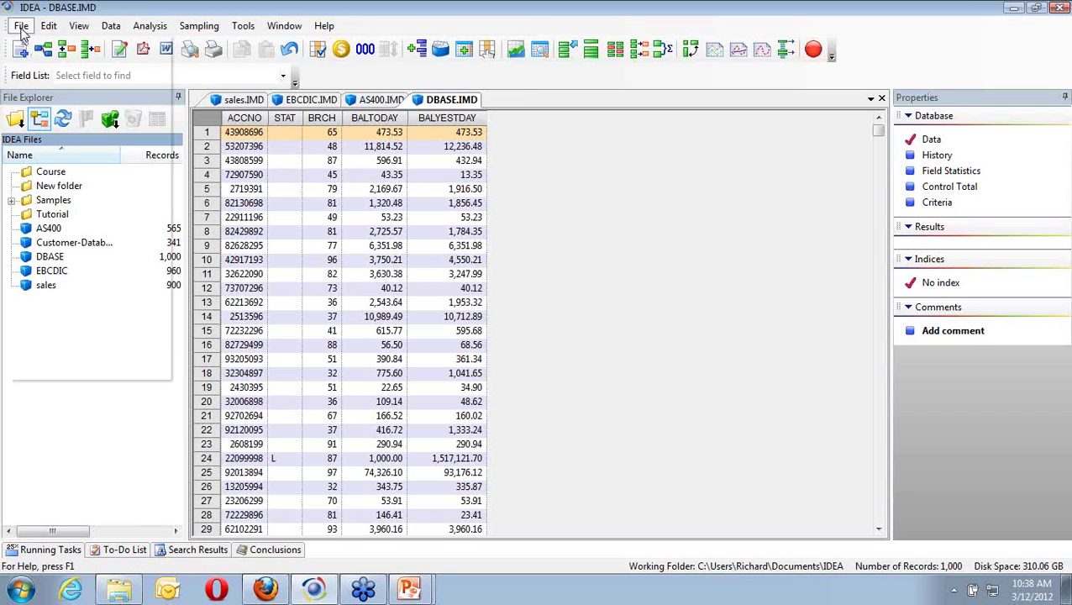
mouse_move(42, 46)
click(21, 25)
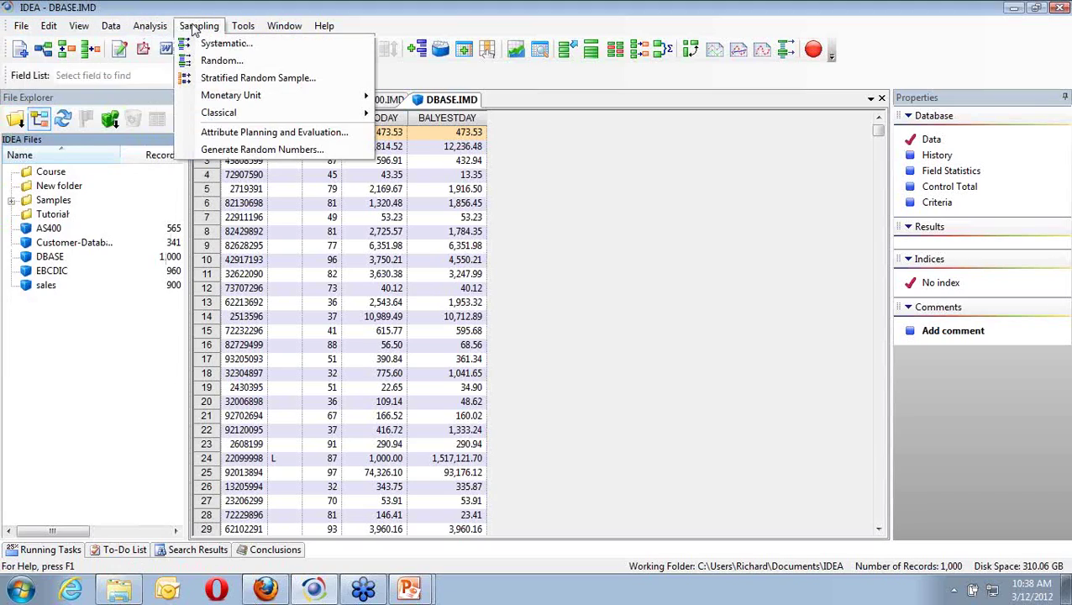
click(22, 25)
mouse_move(49, 26)
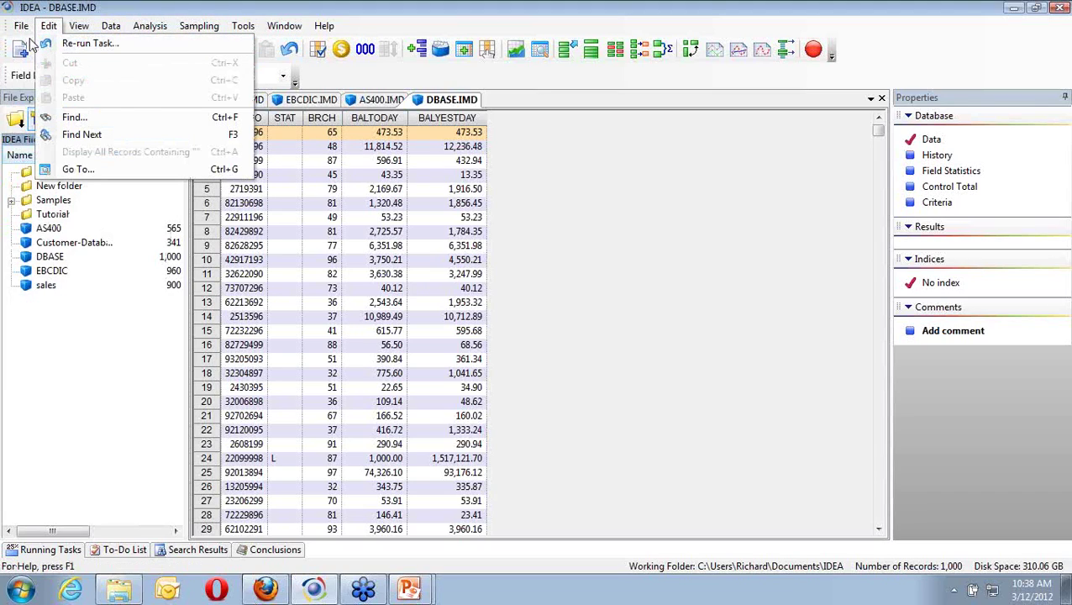
mouse_move(29, 44)
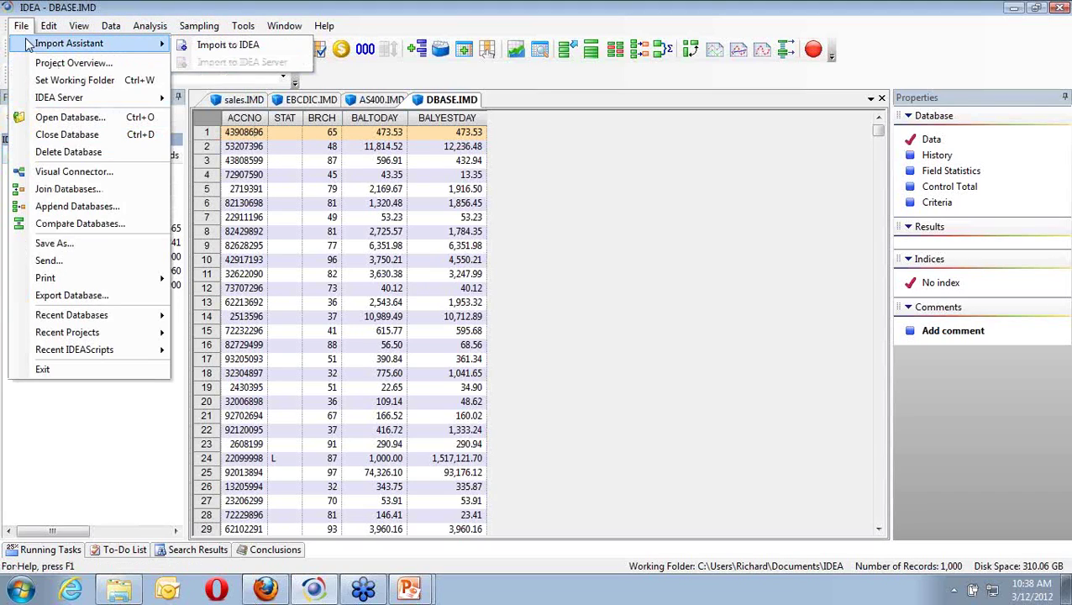
click(203, 48)
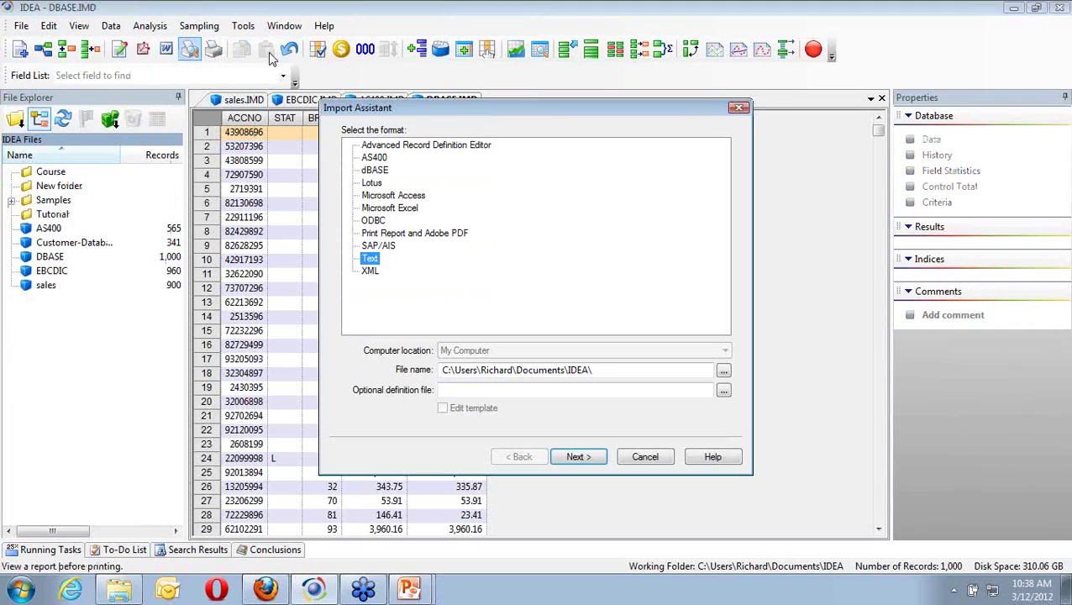
click(372, 184)
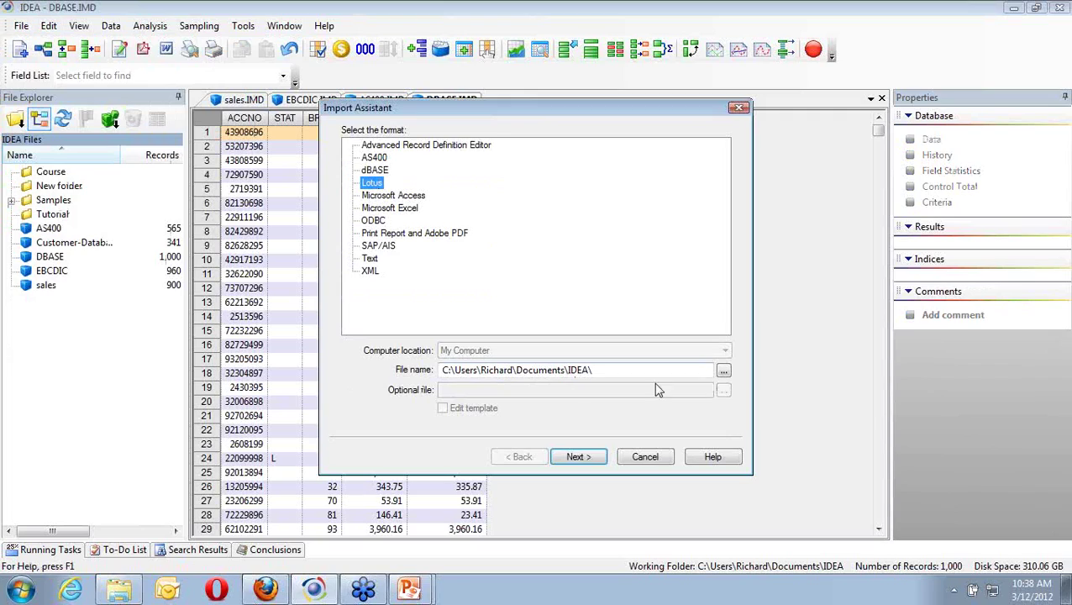
click(723, 373)
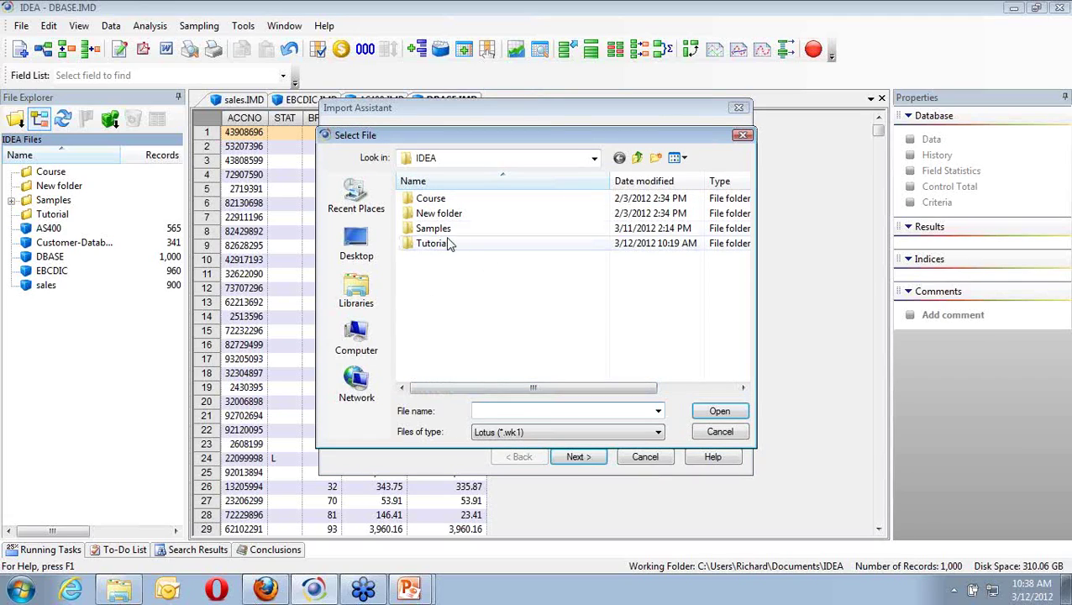
double_click(437, 230)
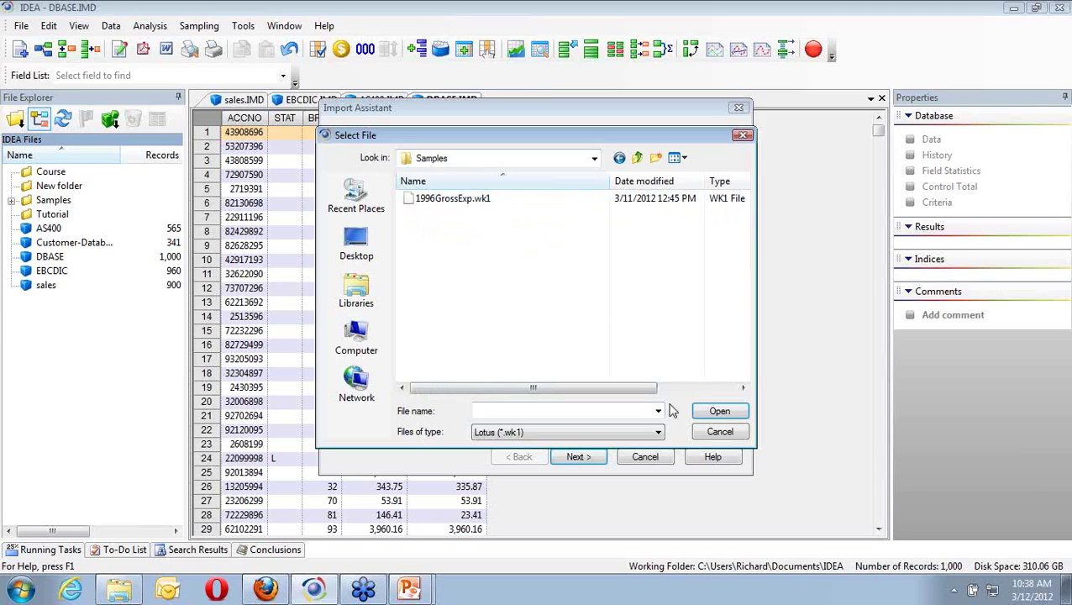
click(659, 434)
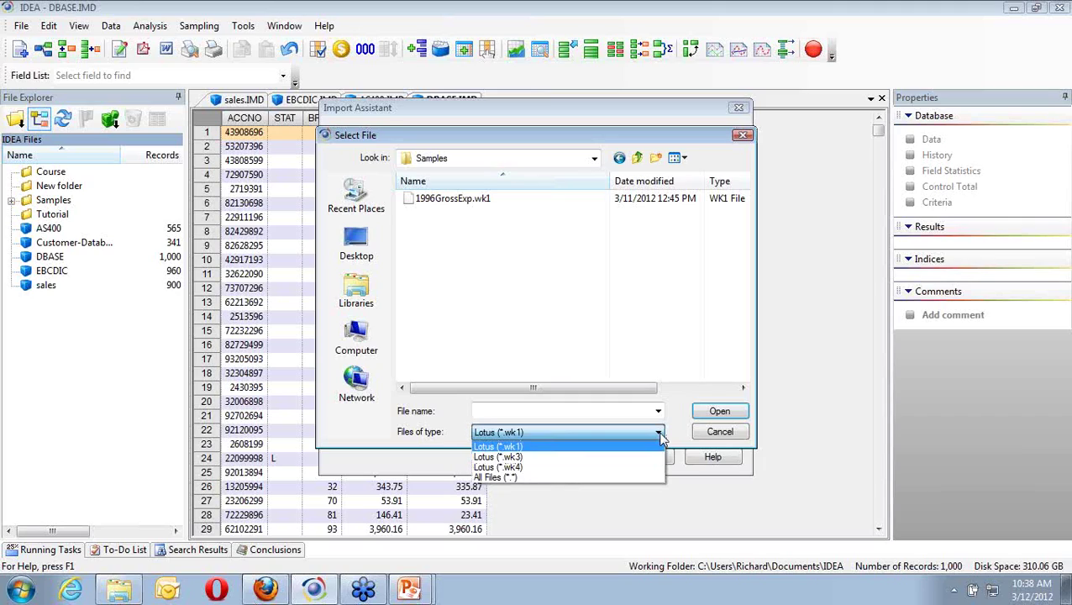
click(470, 208)
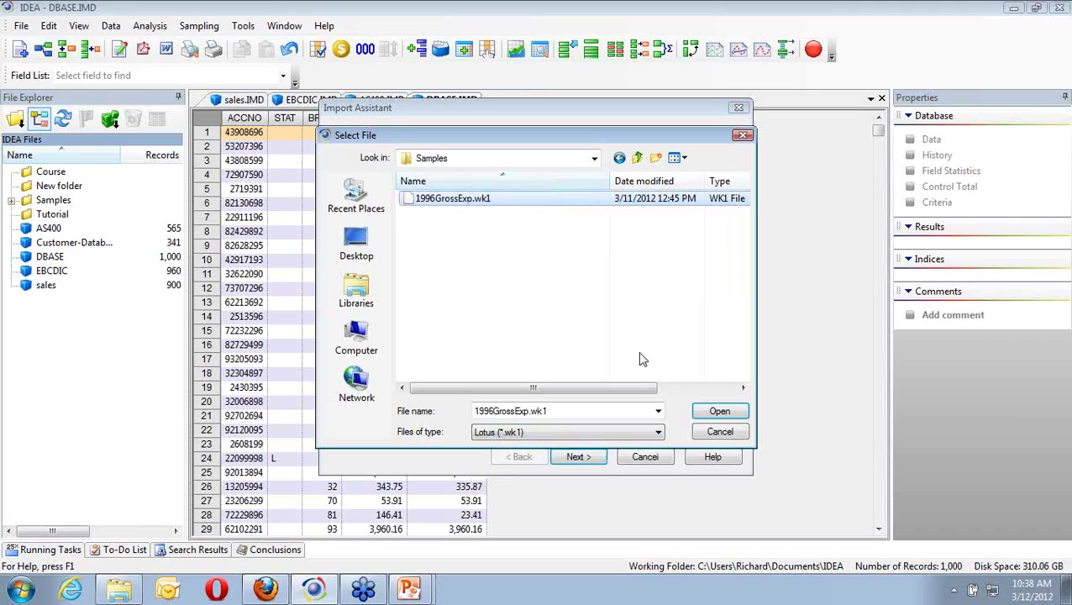
click(720, 411)
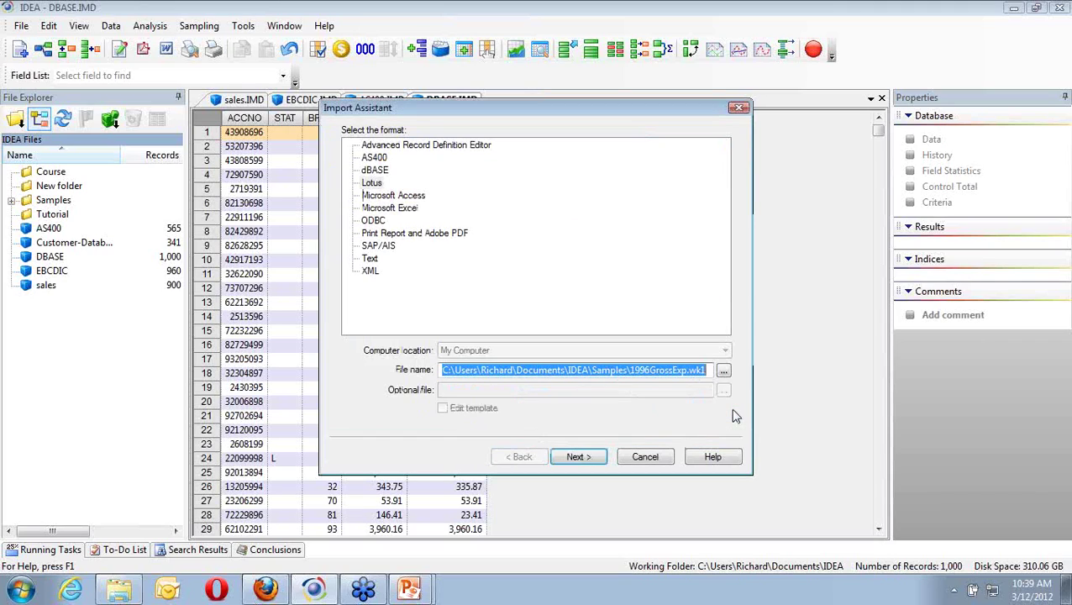
Import the 1996GrossExp table, determining the maximum field length from 10000 records, generating field statistics and naming the database 1996GrossExp.
click(579, 457)
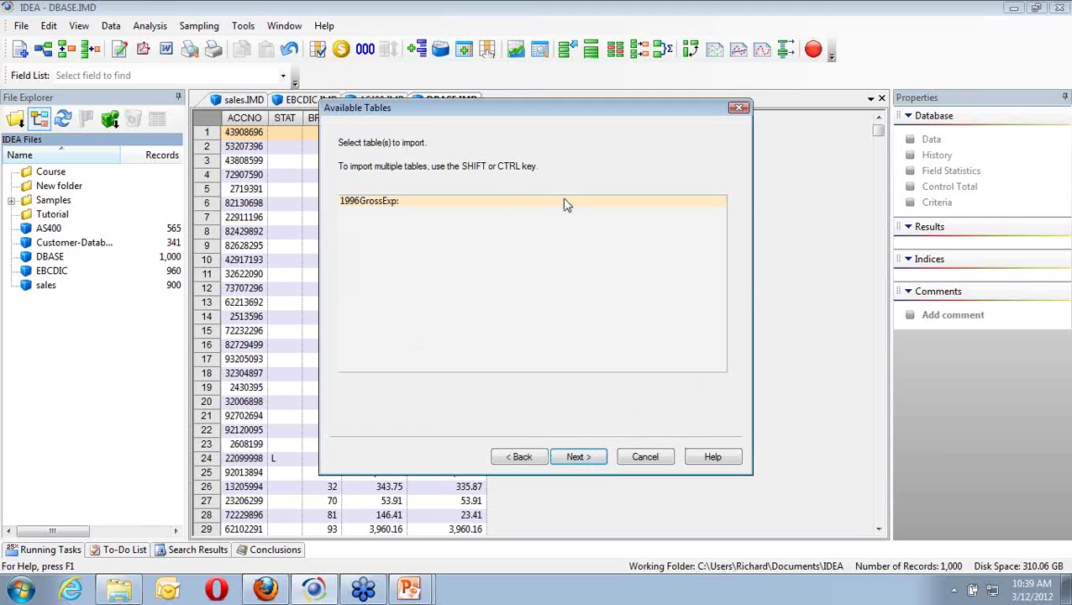
click(590, 465)
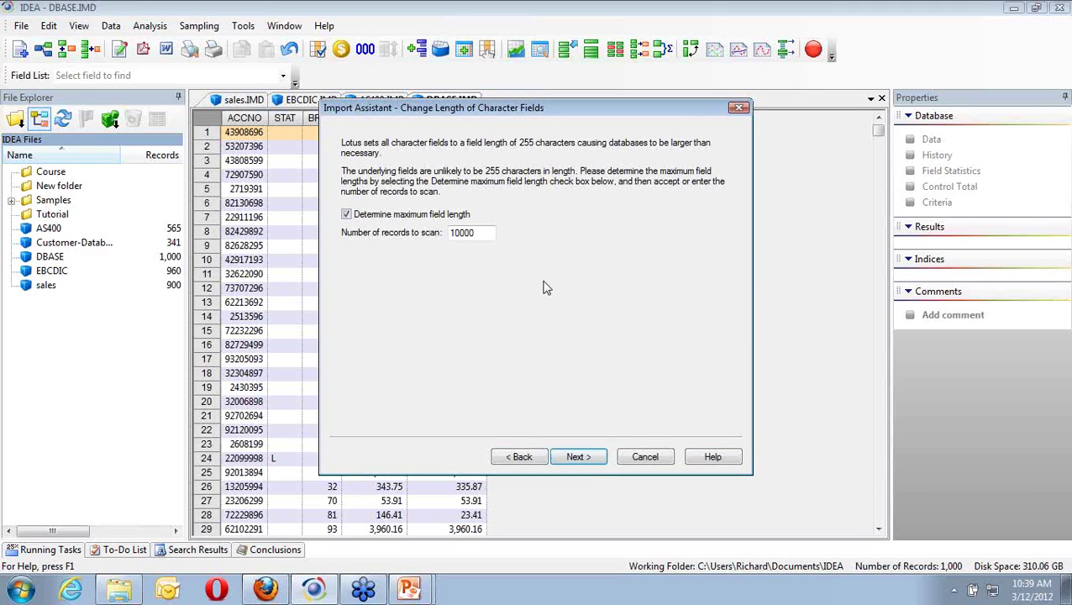
click(578, 458)
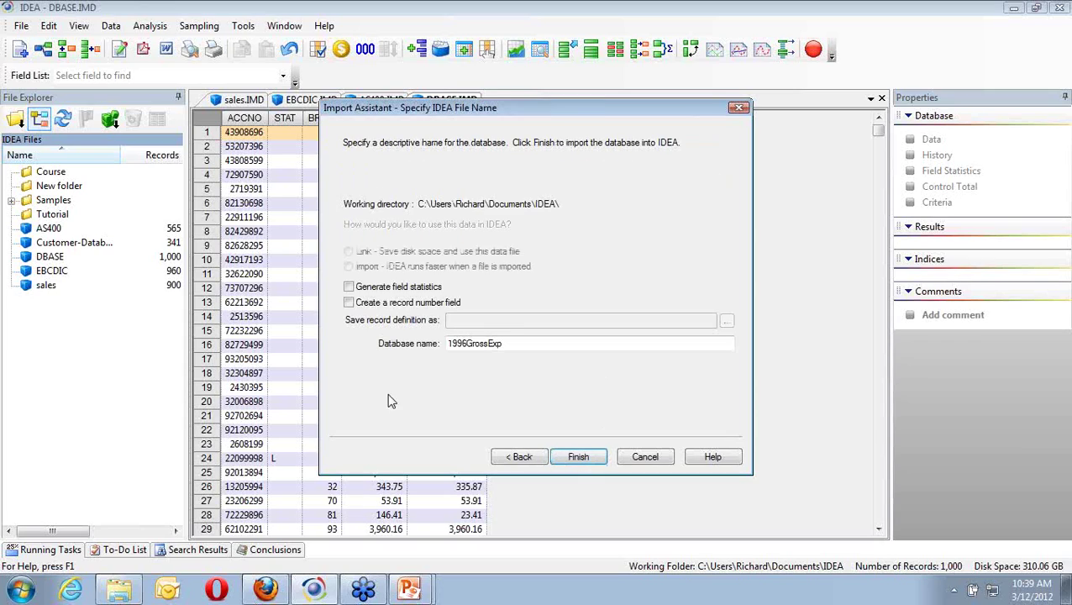
click(348, 287)
click(587, 457)
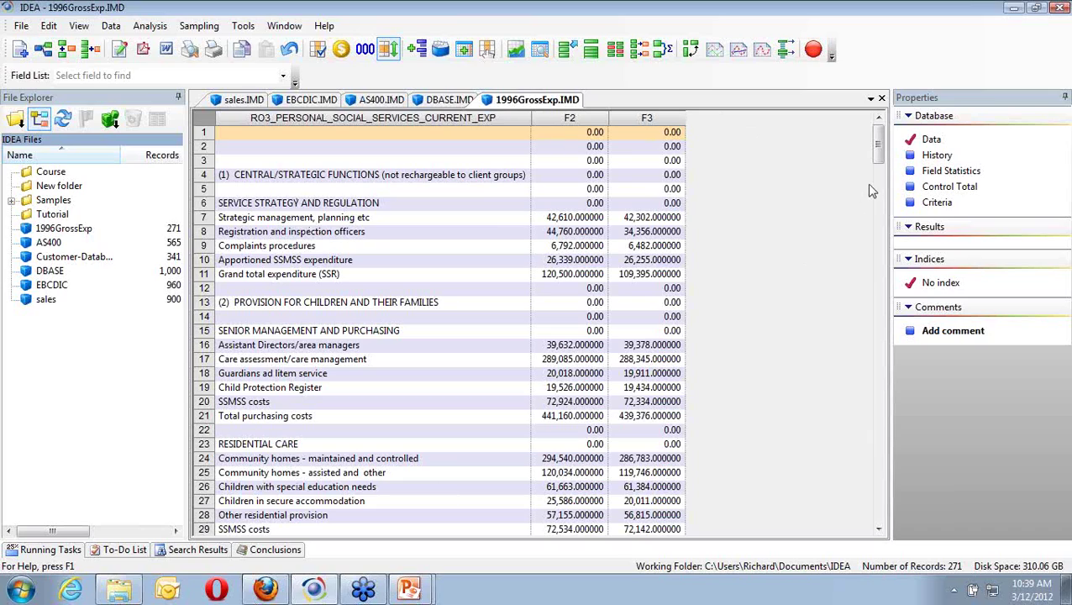
drag(881, 151, 887, 279)
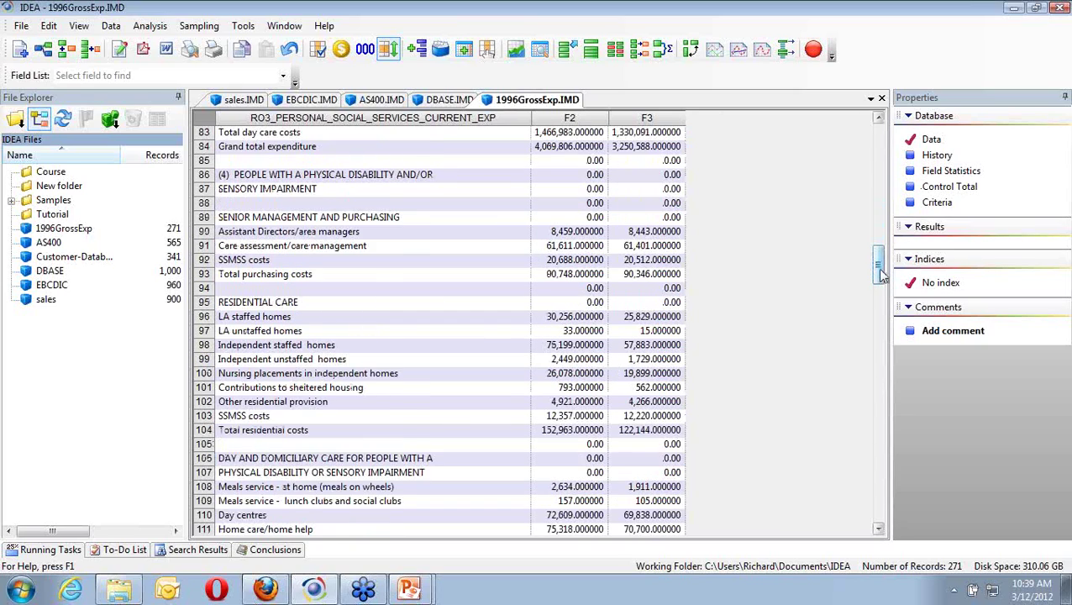
drag(880, 276, 853, 148)
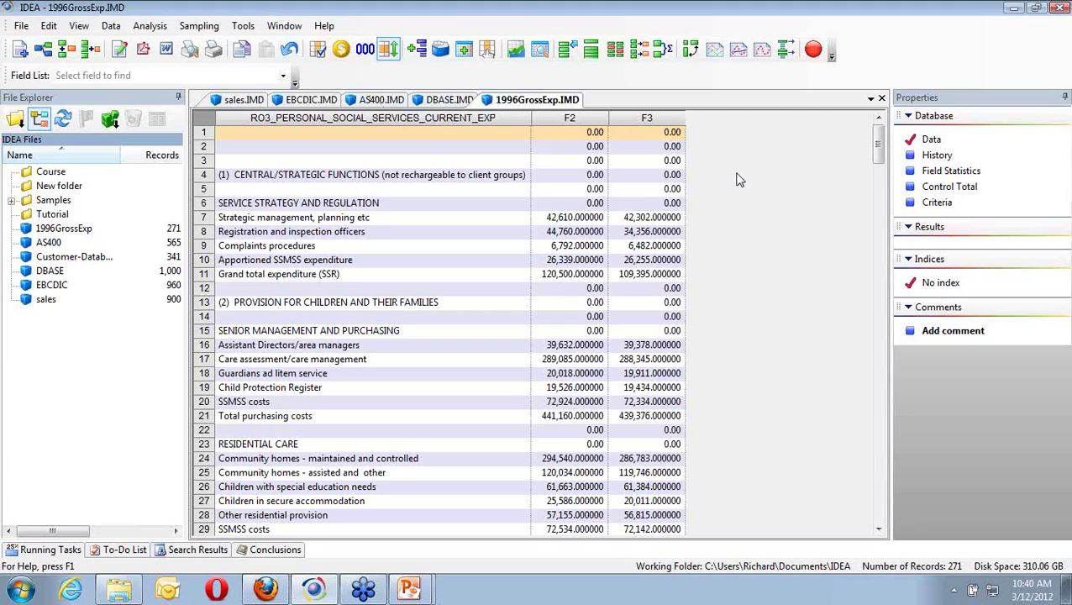
Start another import in Lotus format and open the file selection for its source file.
click(22, 27)
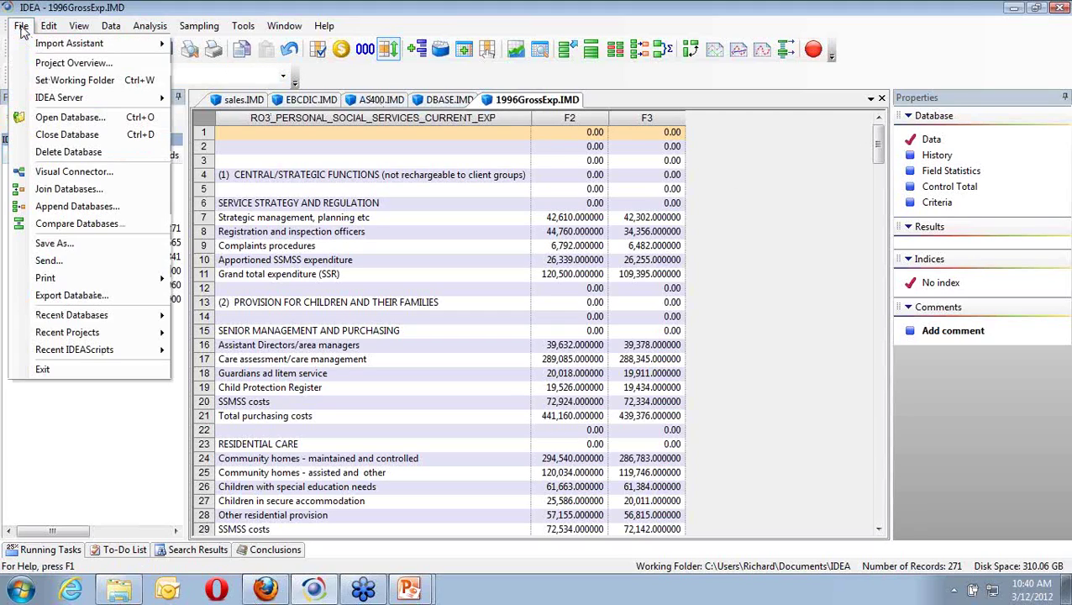
mouse_move(46, 46)
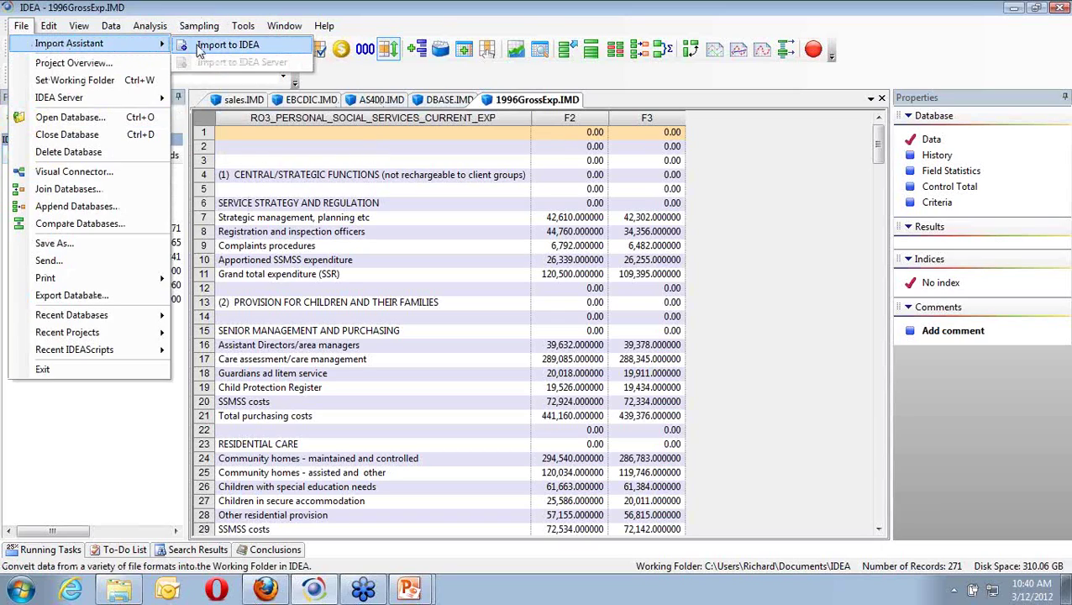
click(211, 47)
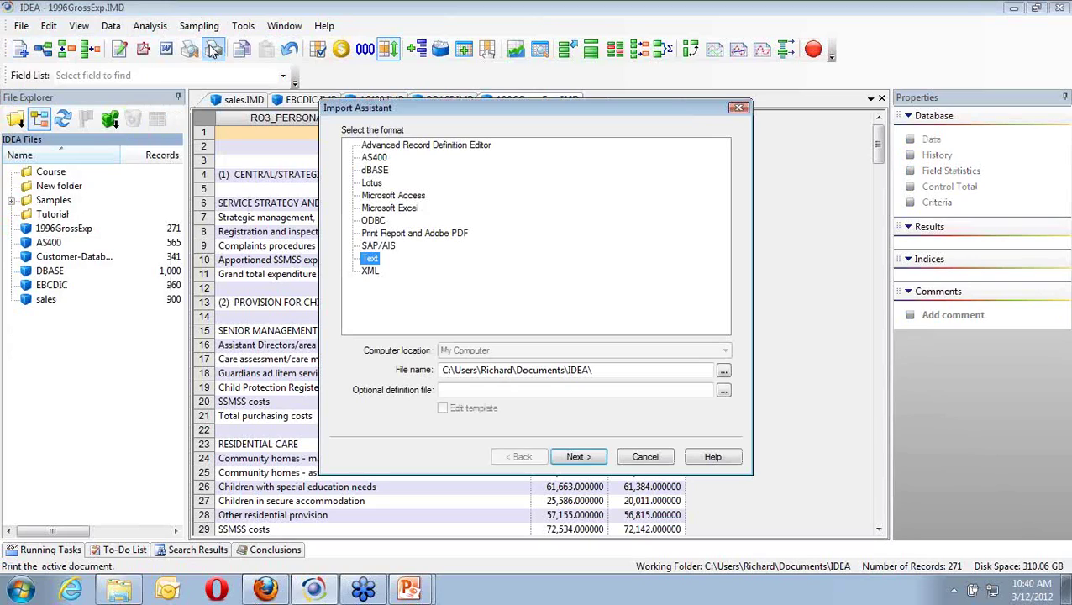
click(373, 183)
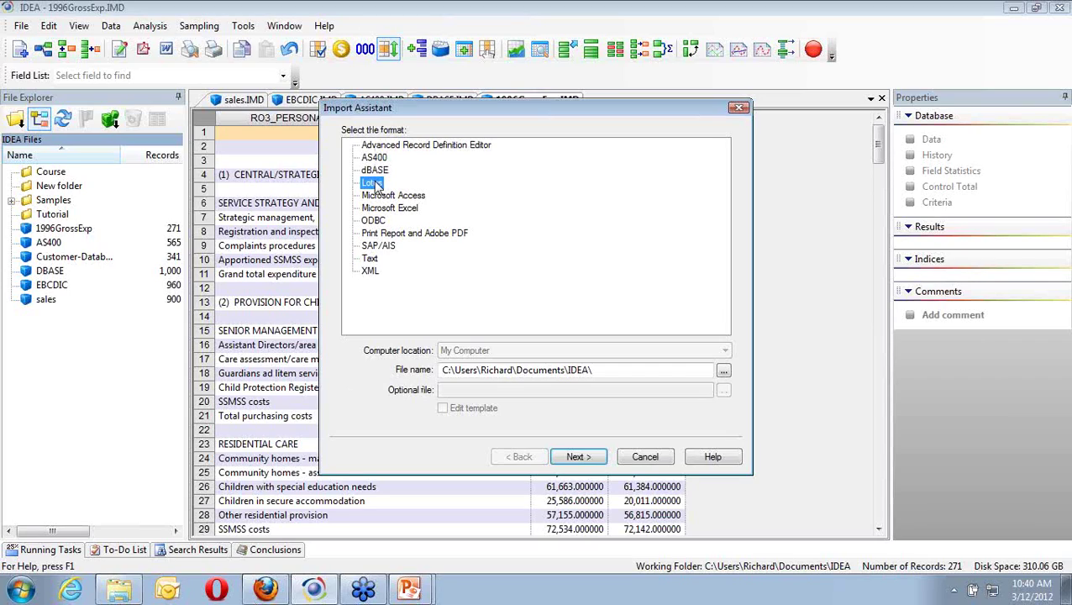
click(724, 375)
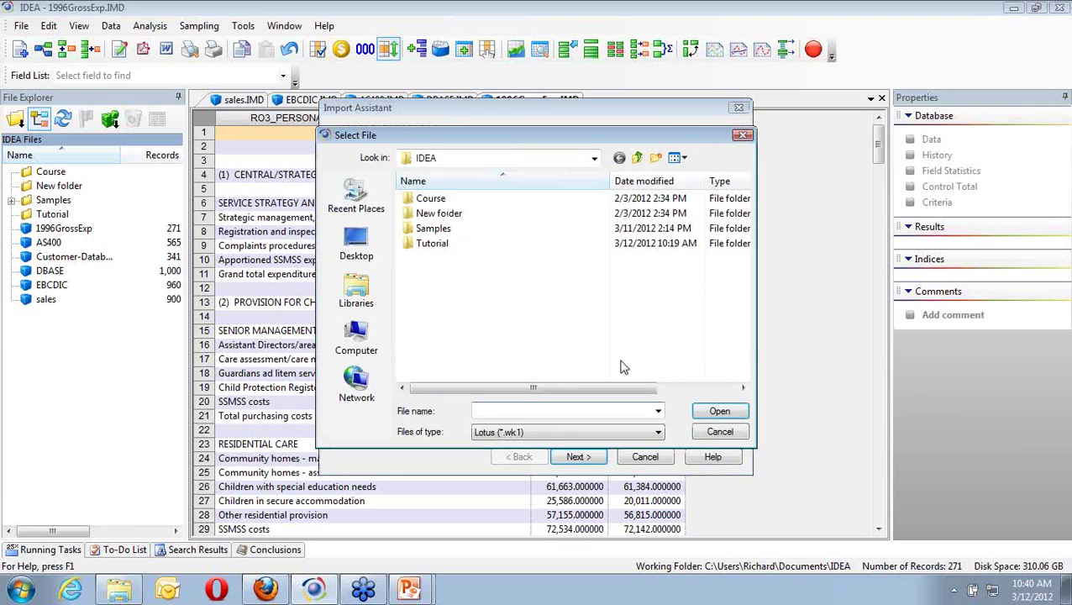
Choose 1997GrossExp.wk4 from the Samples folder as the Lotus (*.wk4) file to import.
double_click(445, 234)
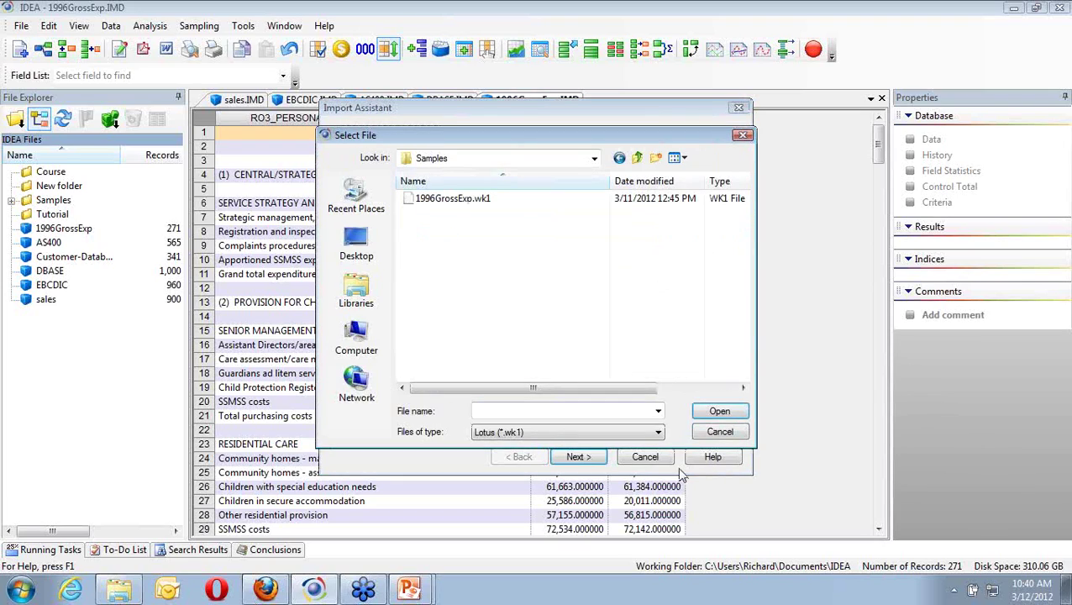
click(659, 431)
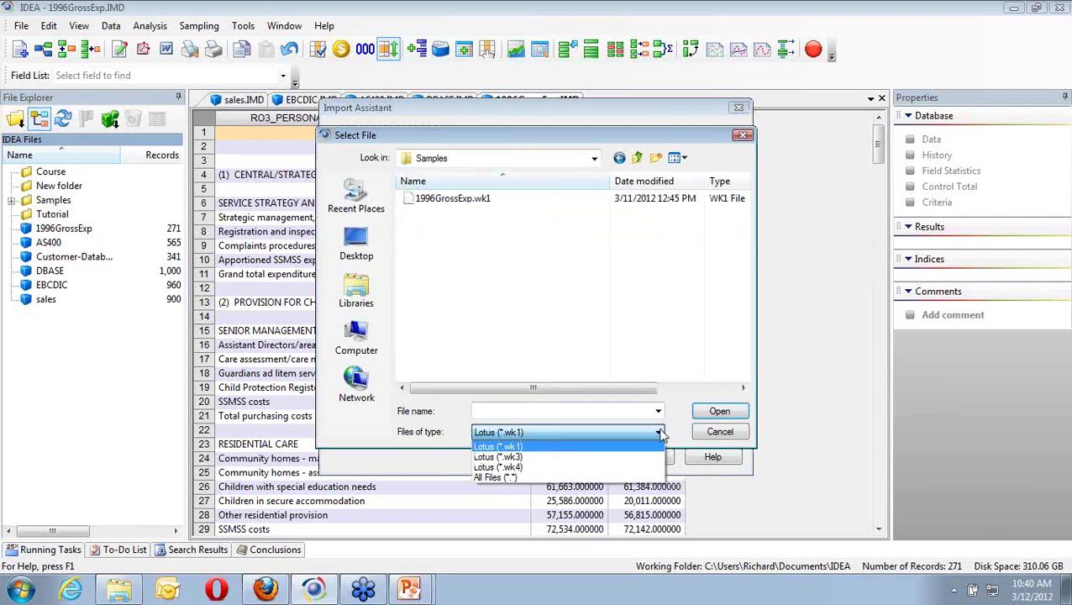
click(618, 467)
click(445, 198)
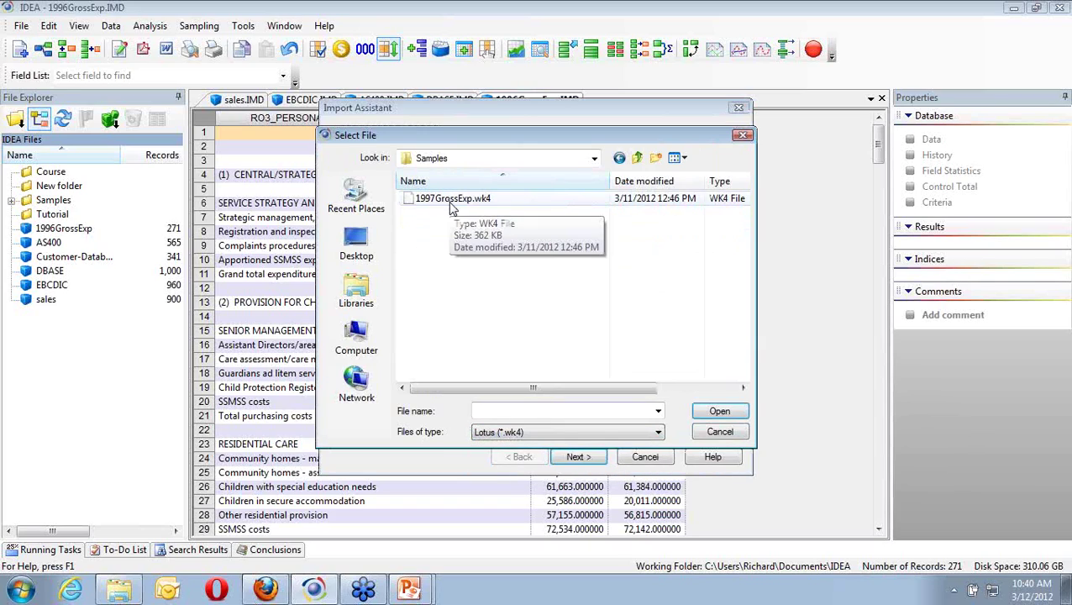
double_click(445, 198)
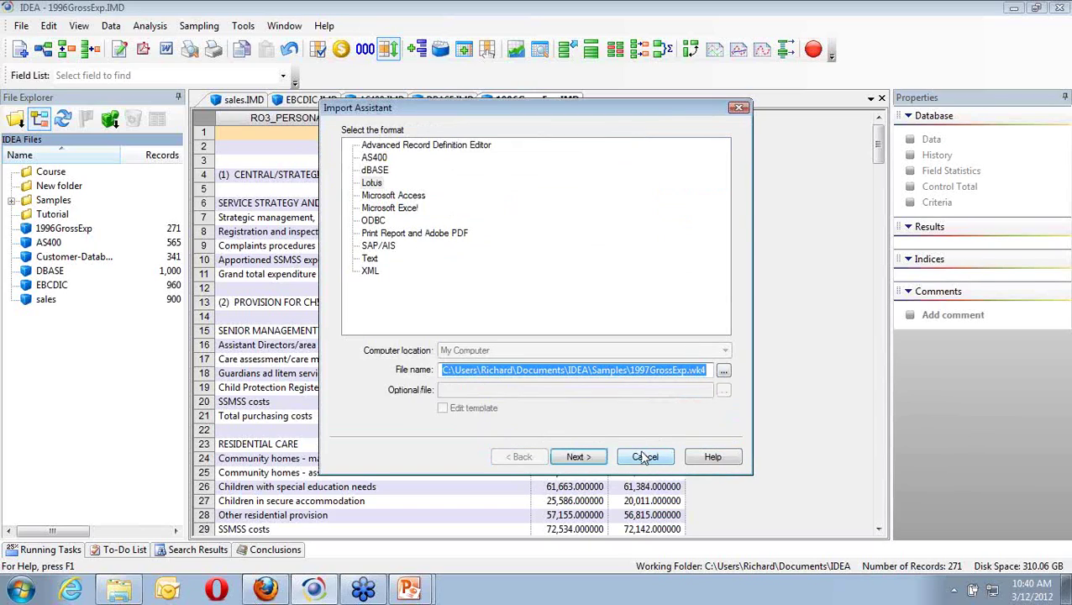
Import table A: as the database 1997GrossExp with field statistics generated.
click(585, 458)
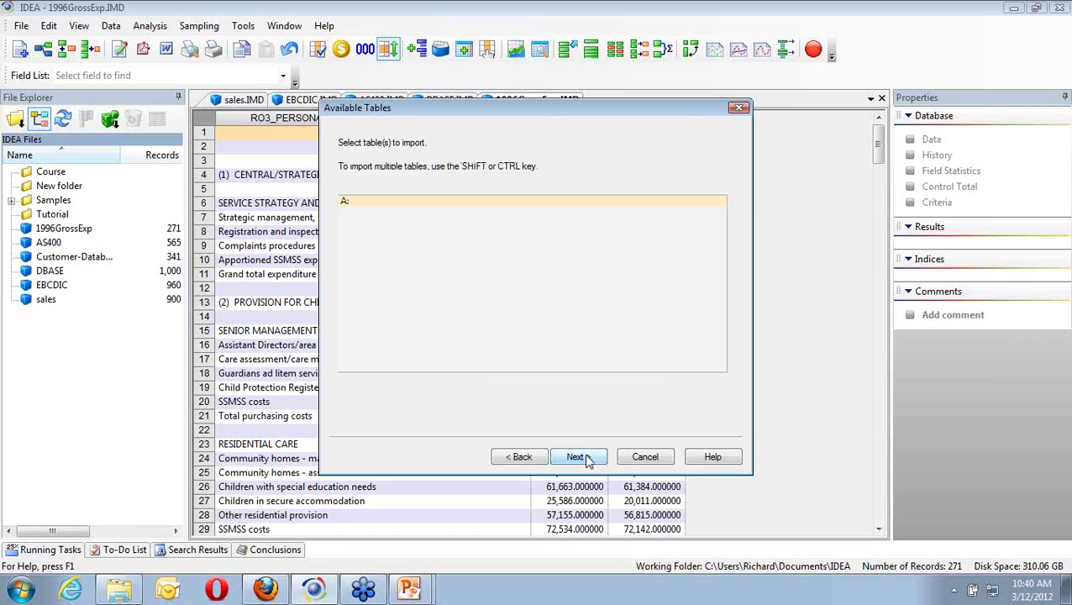
click(577, 456)
click(577, 457)
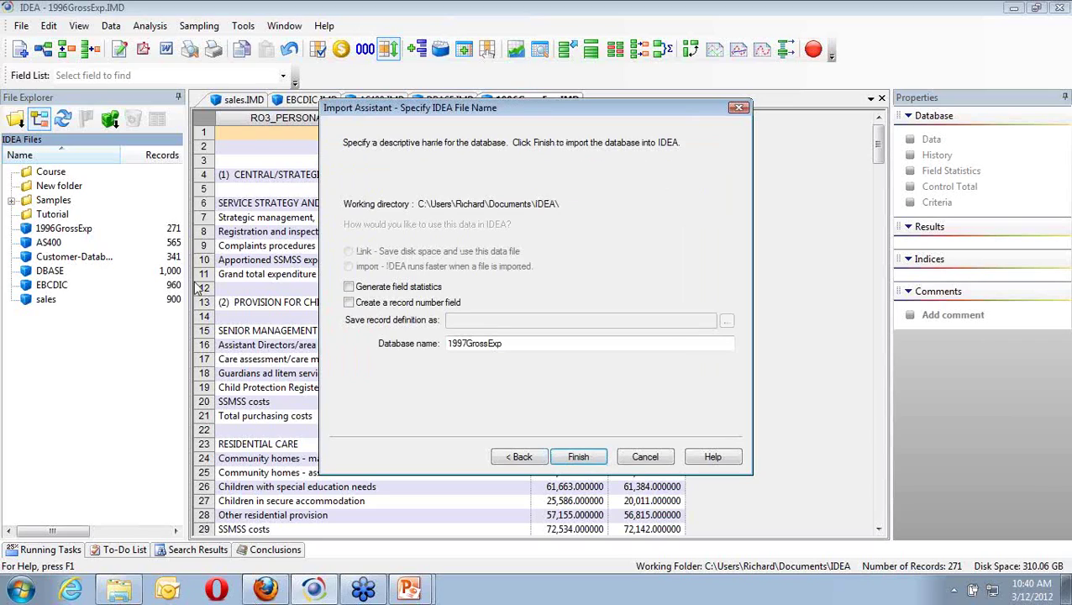
click(351, 288)
click(577, 457)
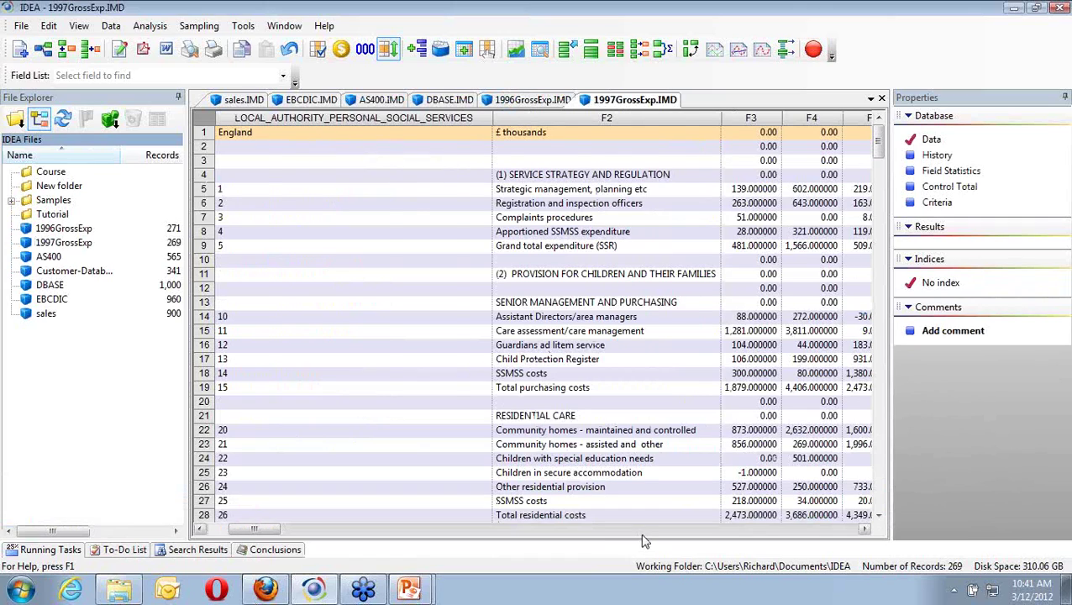
Examine the imported 1997GrossExp database across its full width, comparing the description fields with the numeric fields.
scroll(642, 534, right, 10)
drag(359, 531, 208, 516)
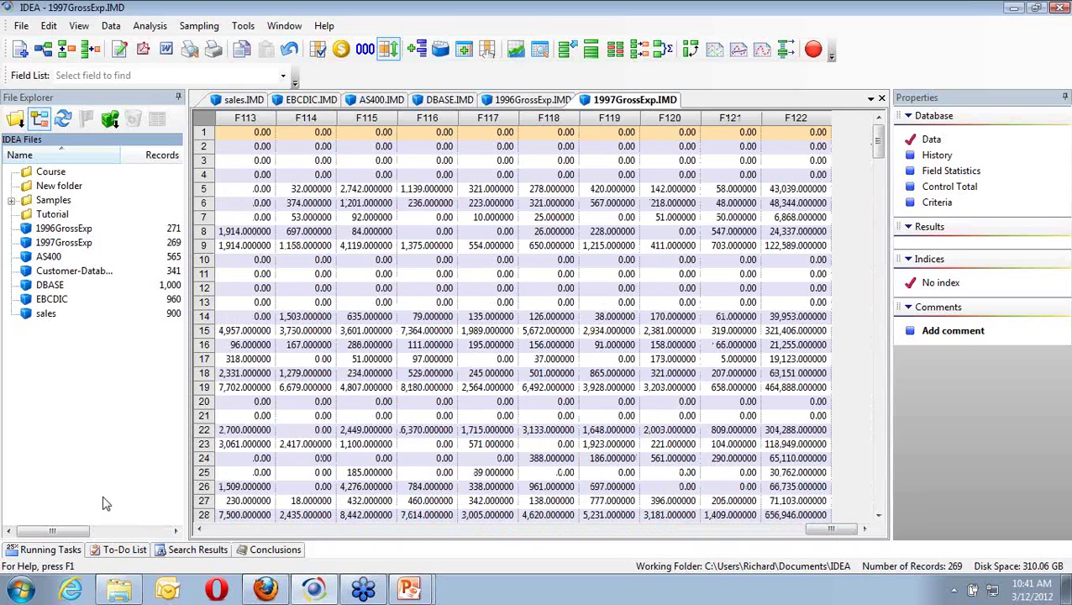
click(219, 532)
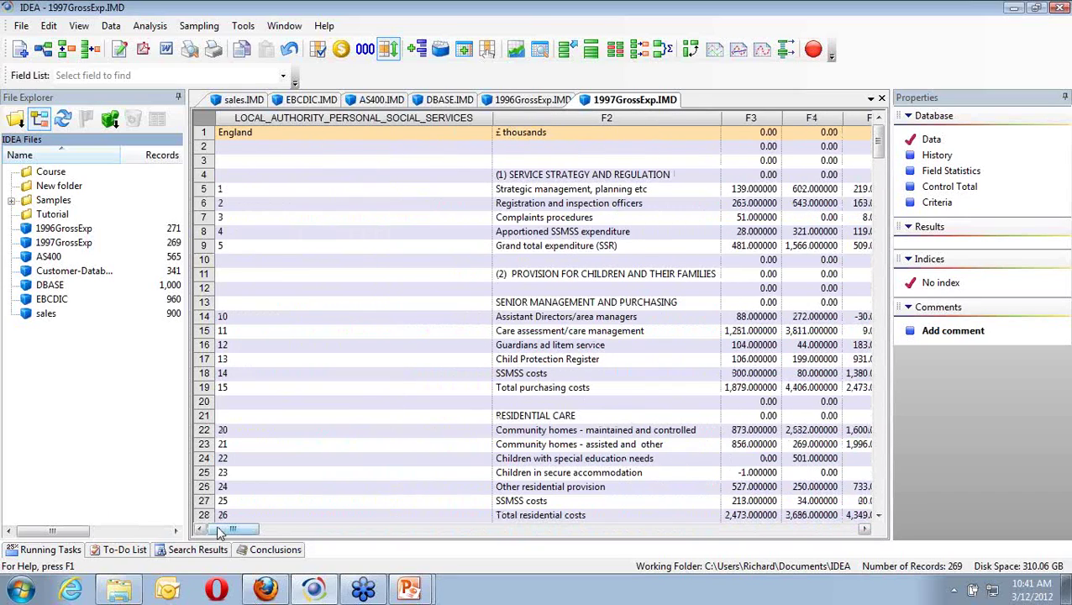
click(340, 531)
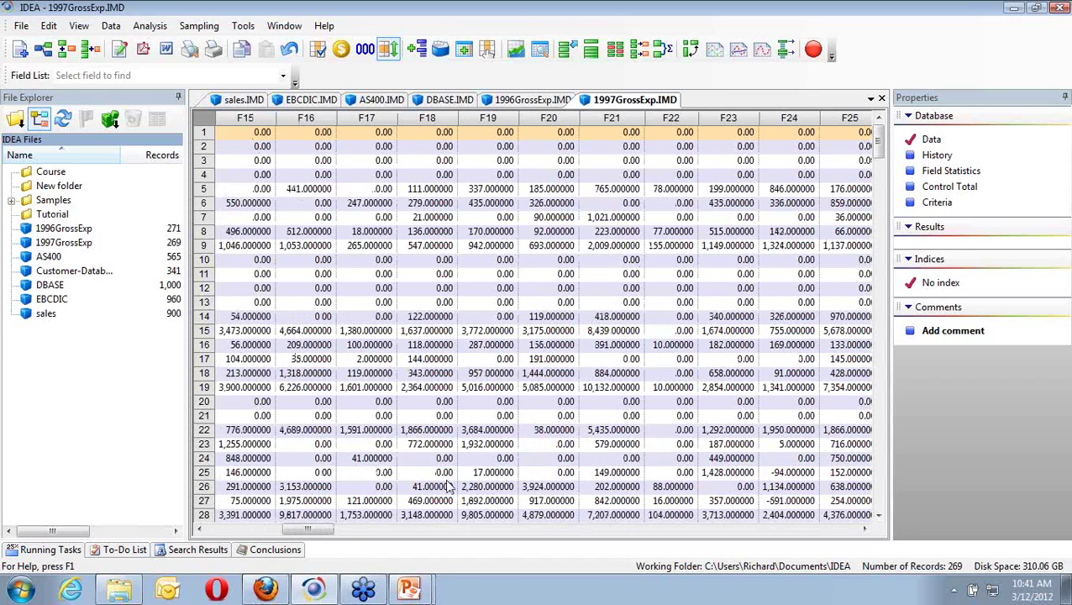
drag(316, 535, 225, 530)
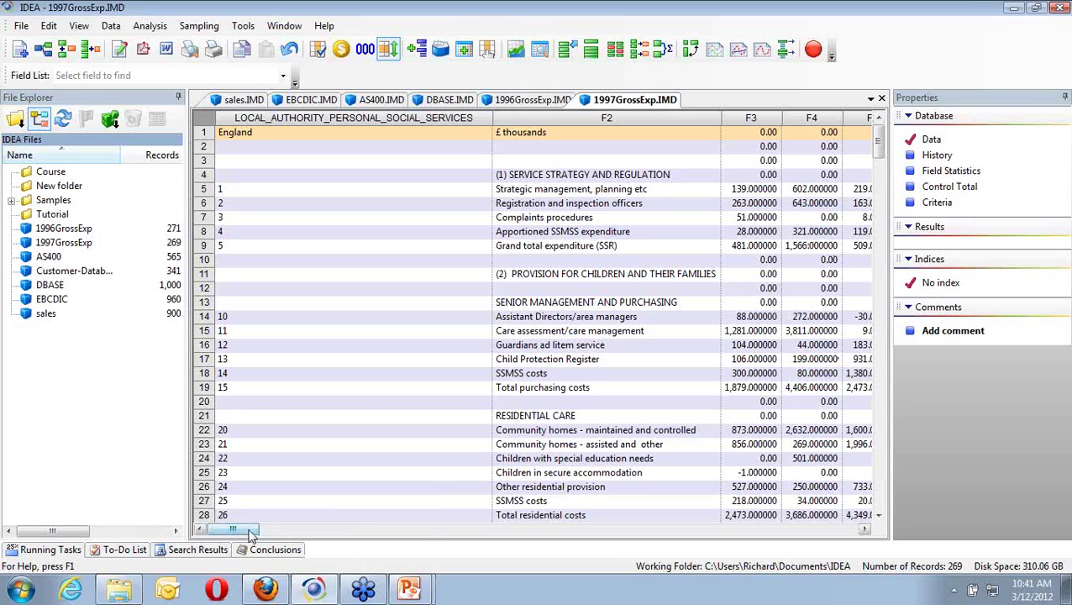
drag(249, 535, 334, 535)
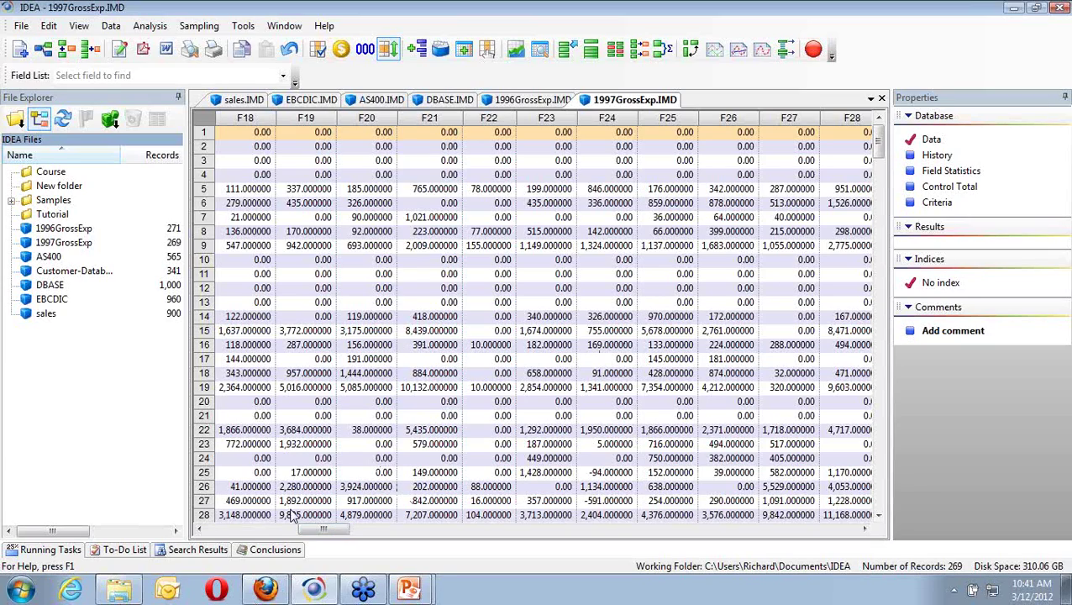
drag(322, 530, 173, 510)
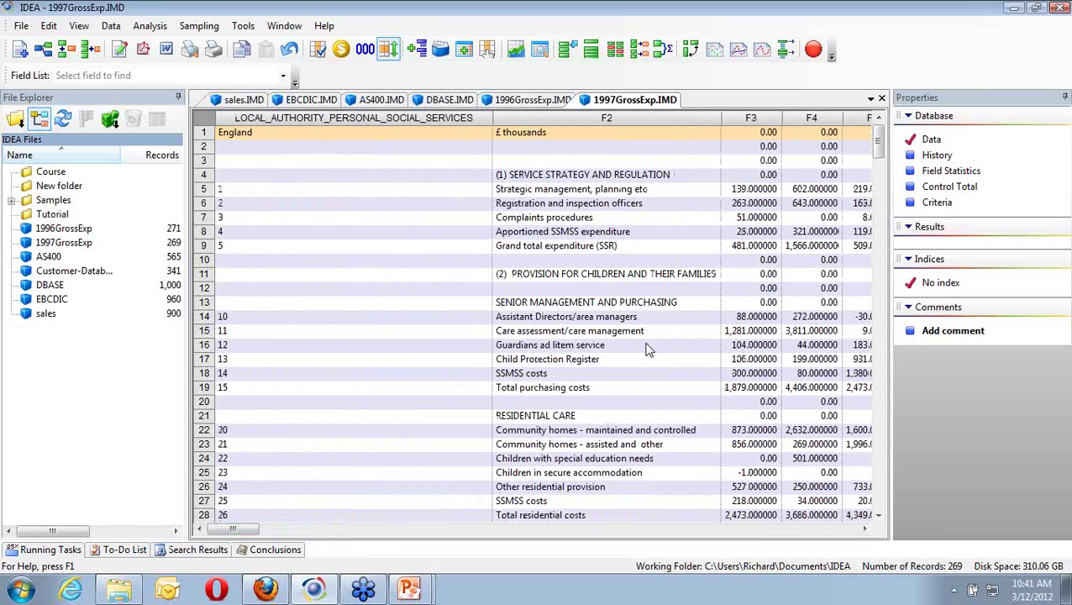
drag(260, 533, 541, 531)
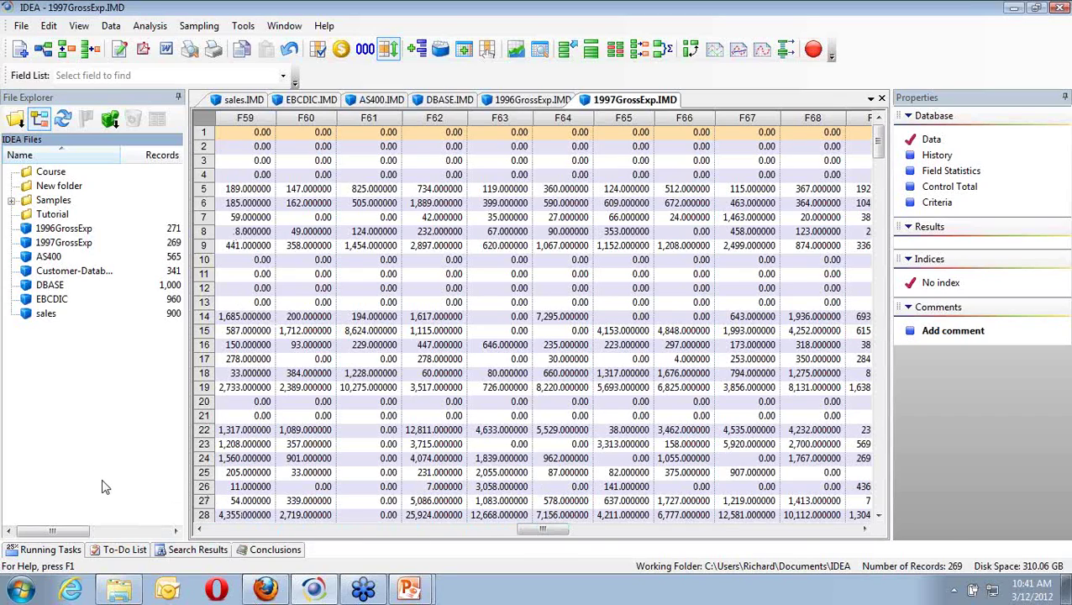
Freeze the F2 description column and check the expenditure fields further along against it.
click(220, 531)
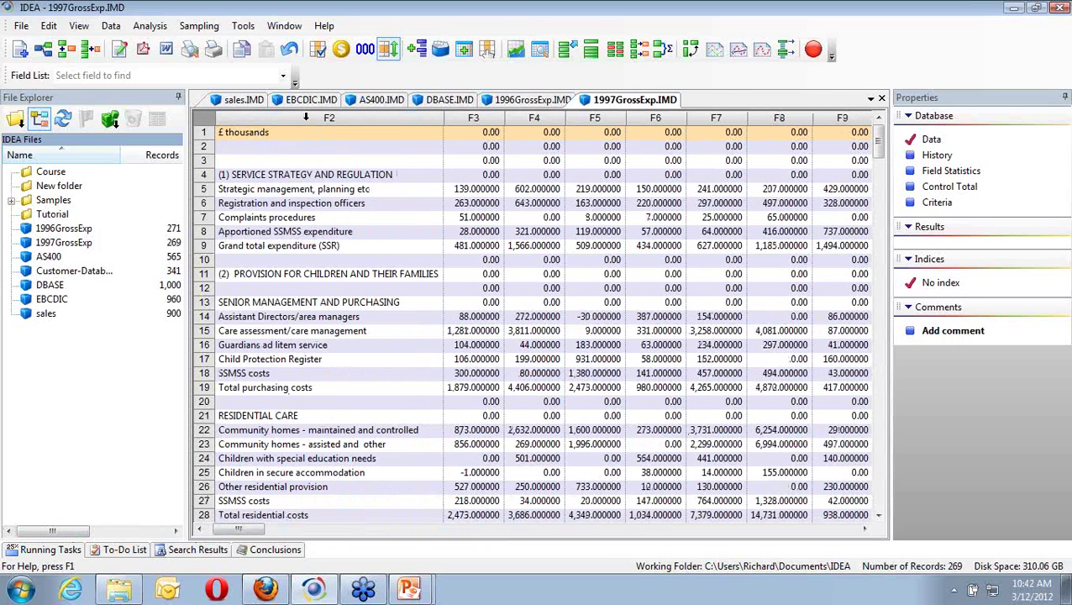
click(307, 117)
right_click(307, 117)
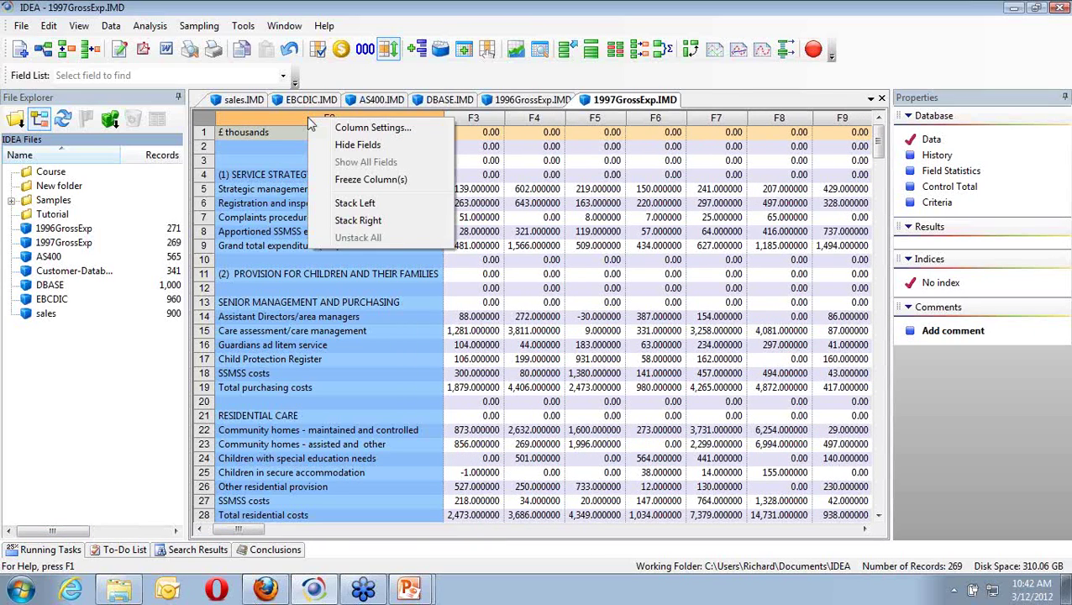
click(352, 182)
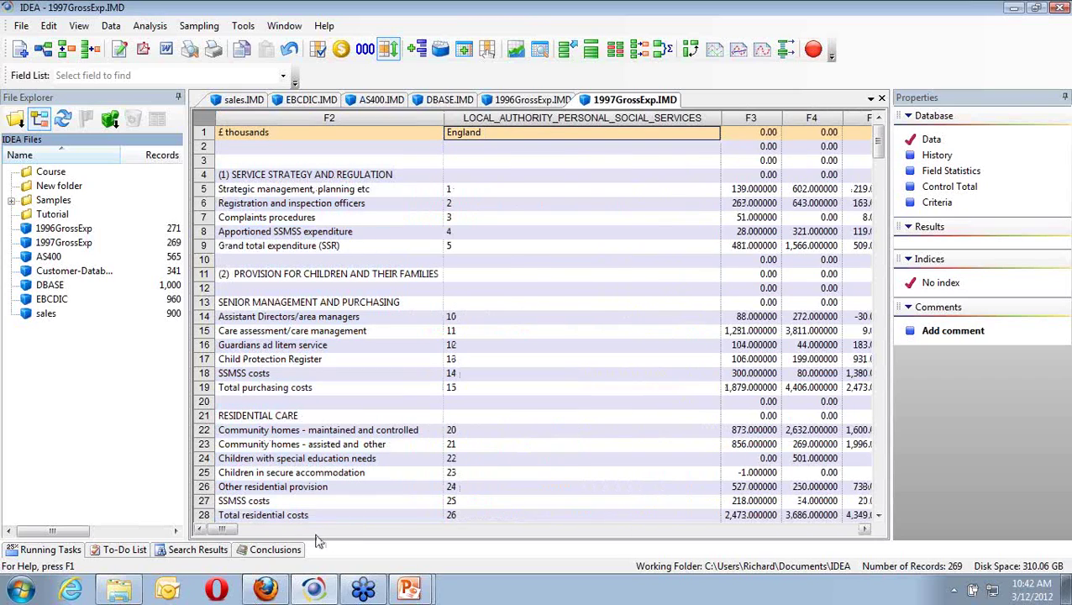
click(394, 528)
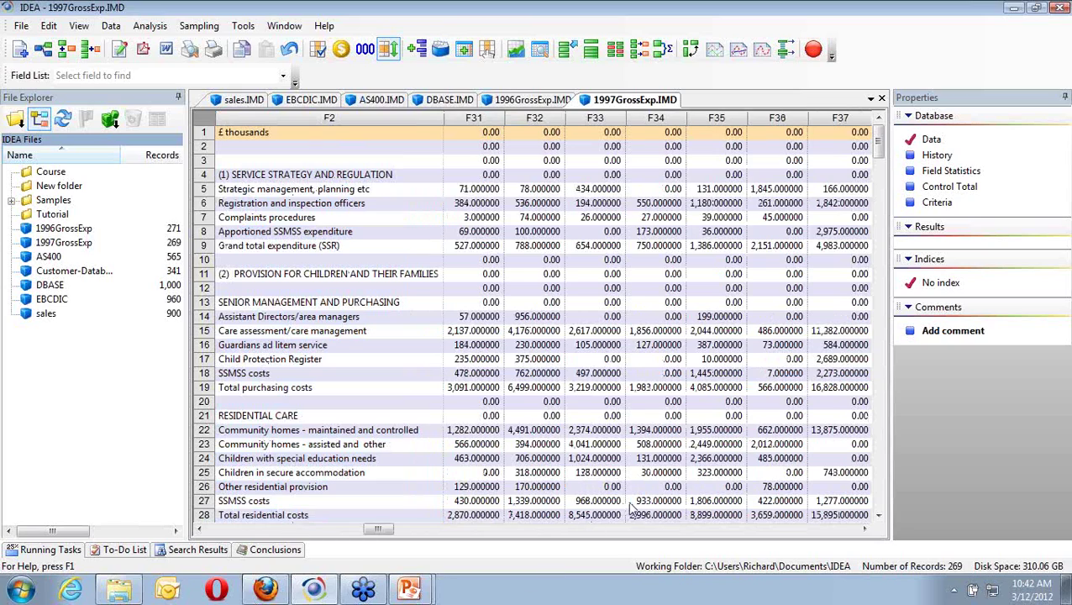
click(625, 532)
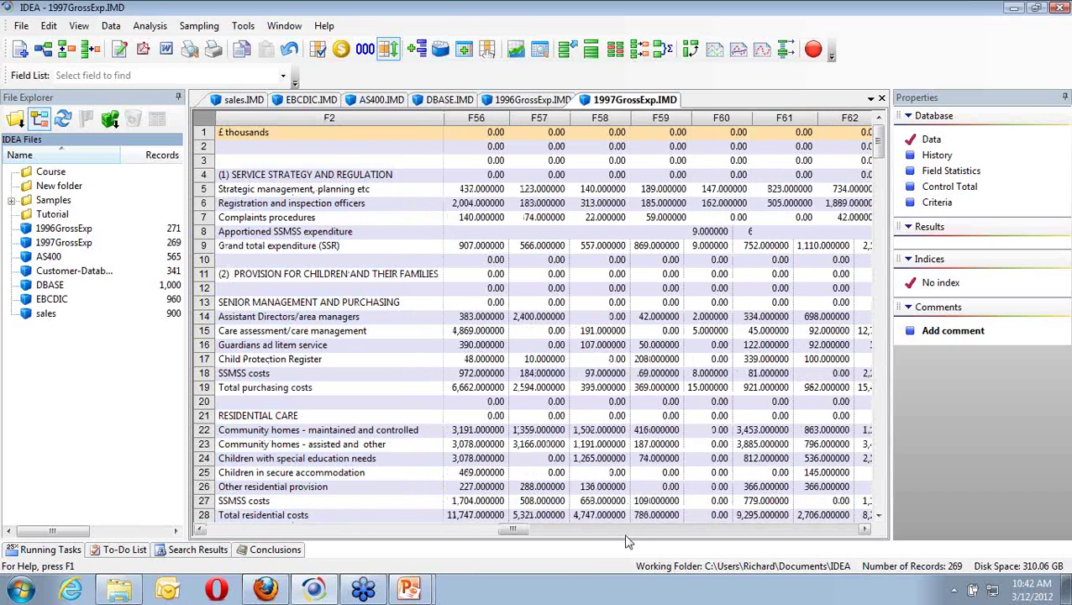
Unfreeze the F2 column of the 1997GrossExp database.
click(245, 529)
click(244, 526)
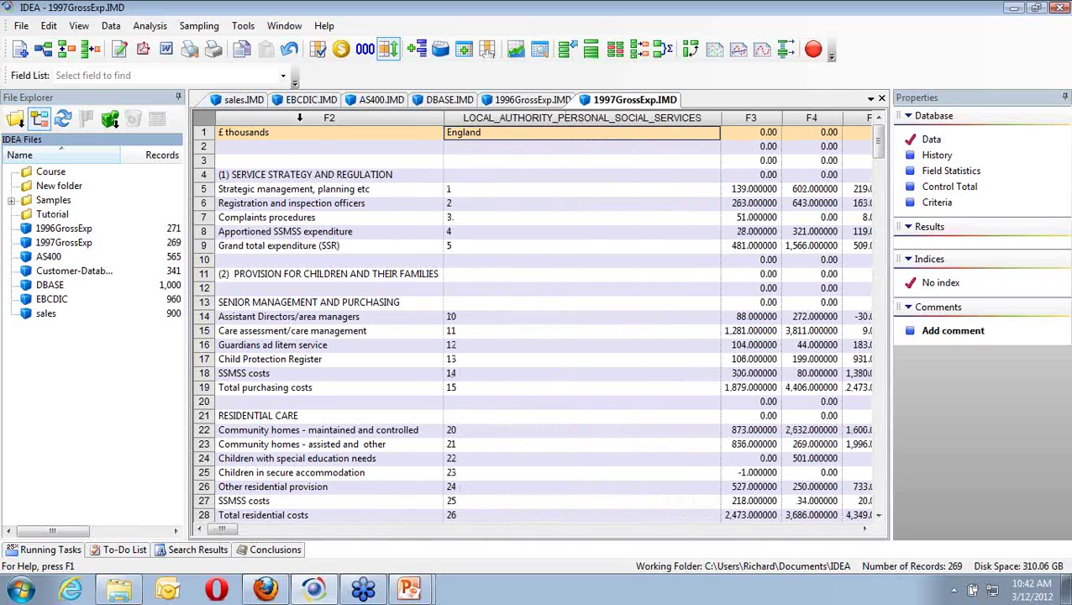
right_click(299, 118)
click(341, 183)
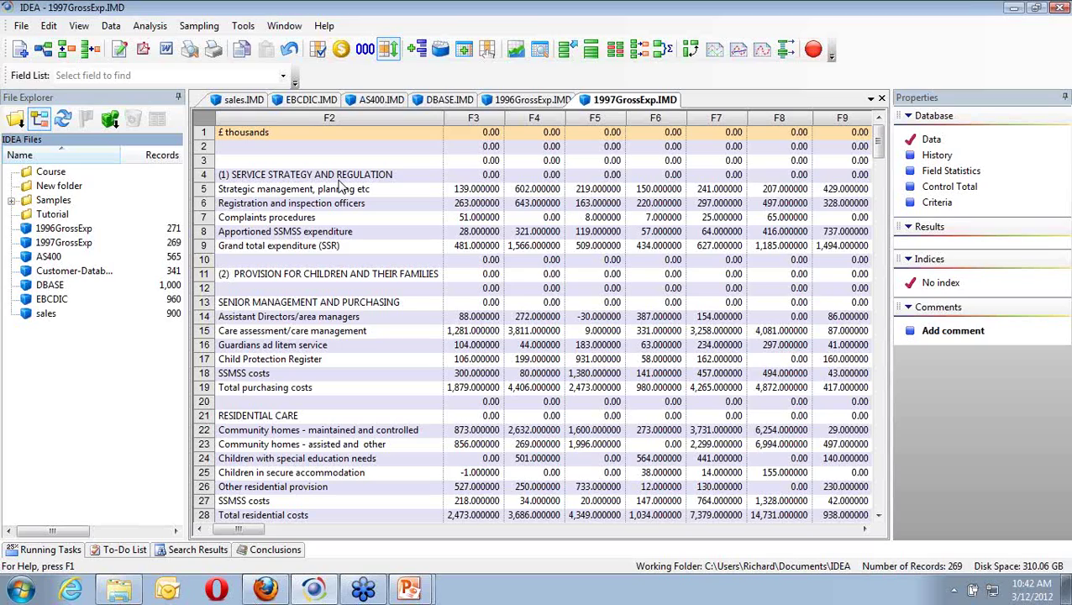
Import the Database table from the Microsoft Access file ACCESS.MDB in the Samples folder, with the output name ACCESS.
click(21, 27)
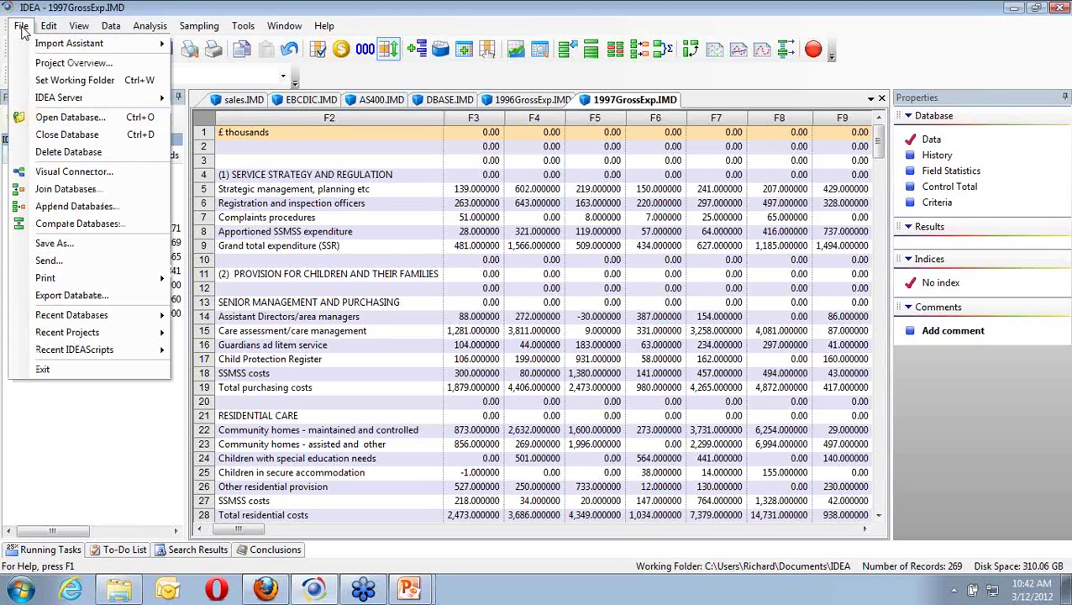
mouse_move(33, 48)
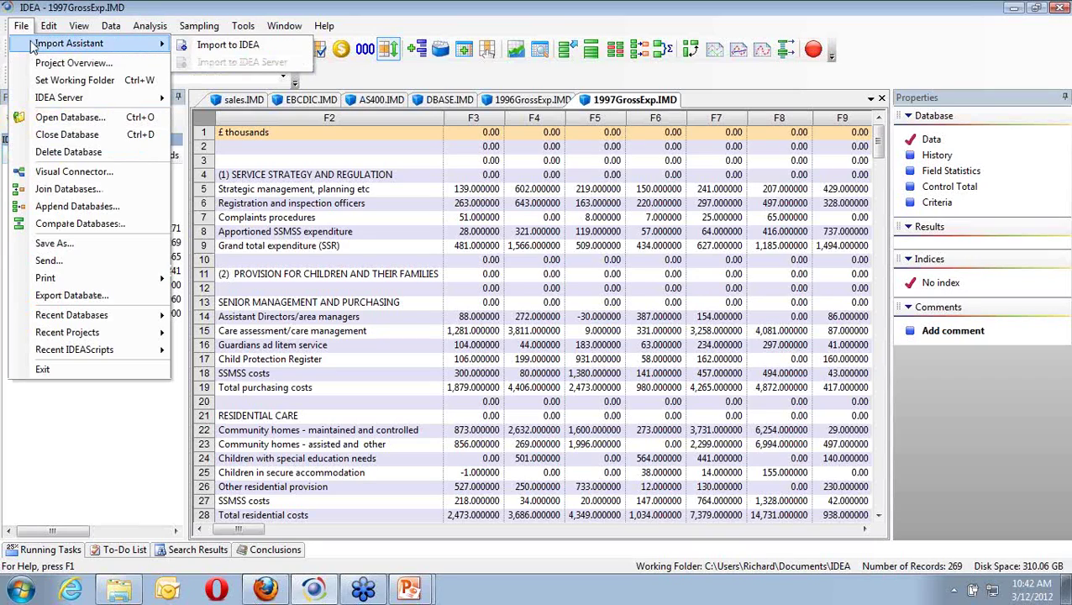
click(220, 47)
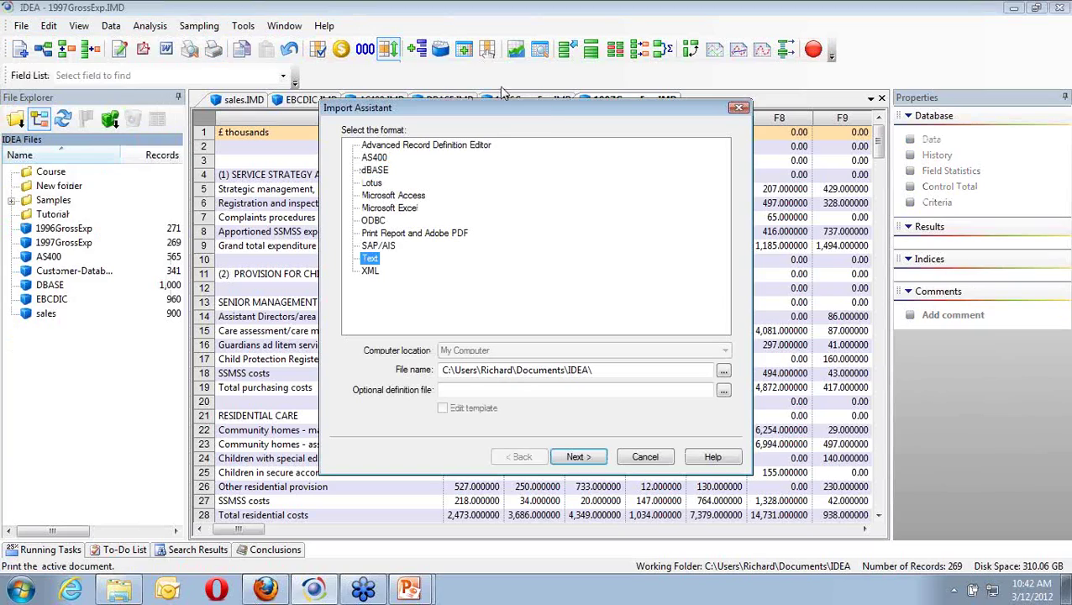
click(389, 197)
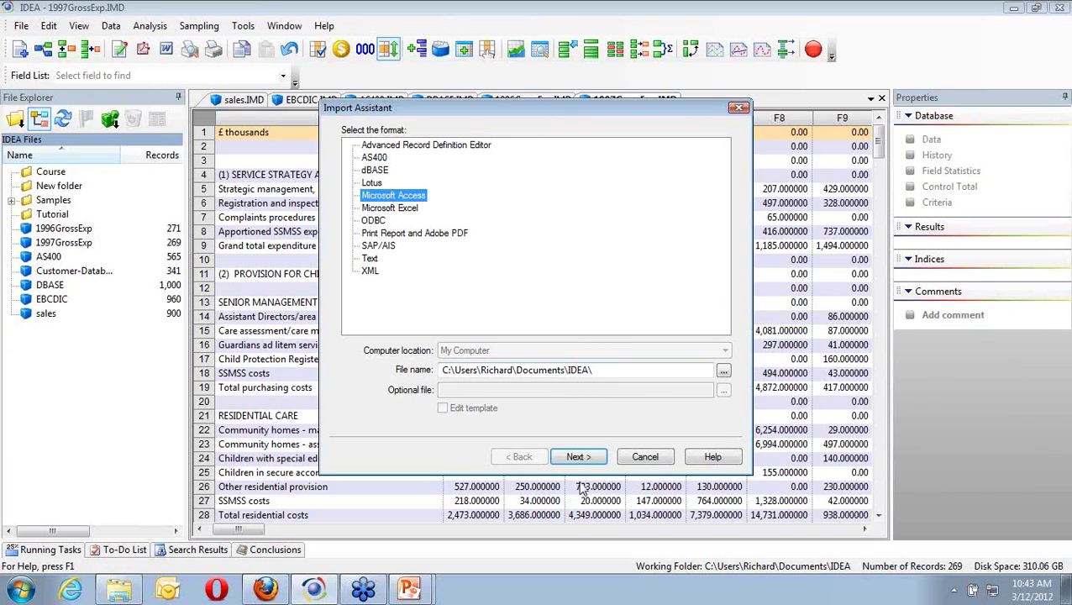
click(723, 371)
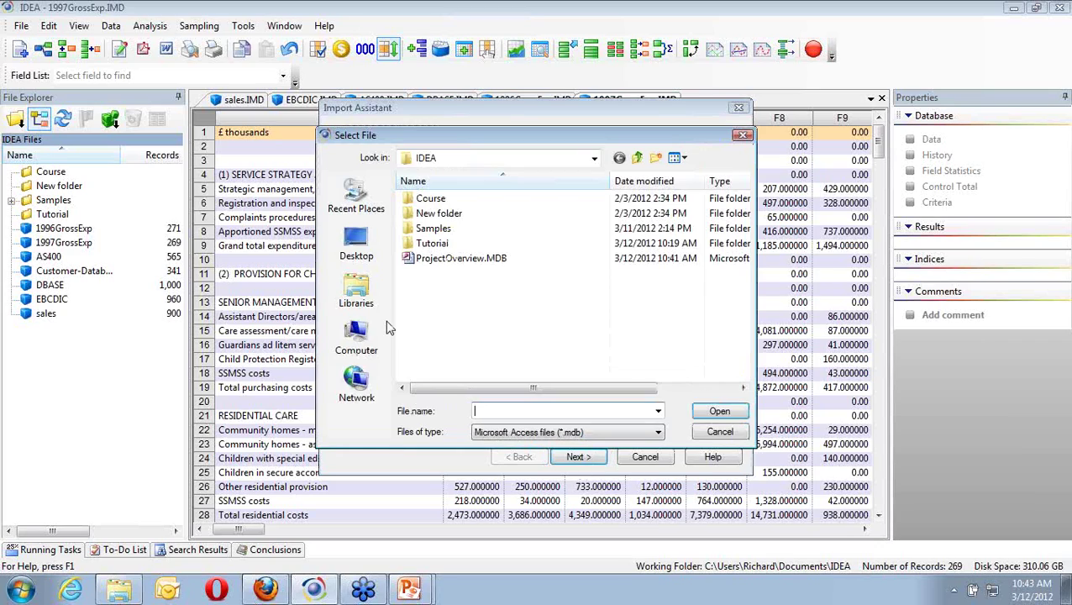
double_click(432, 229)
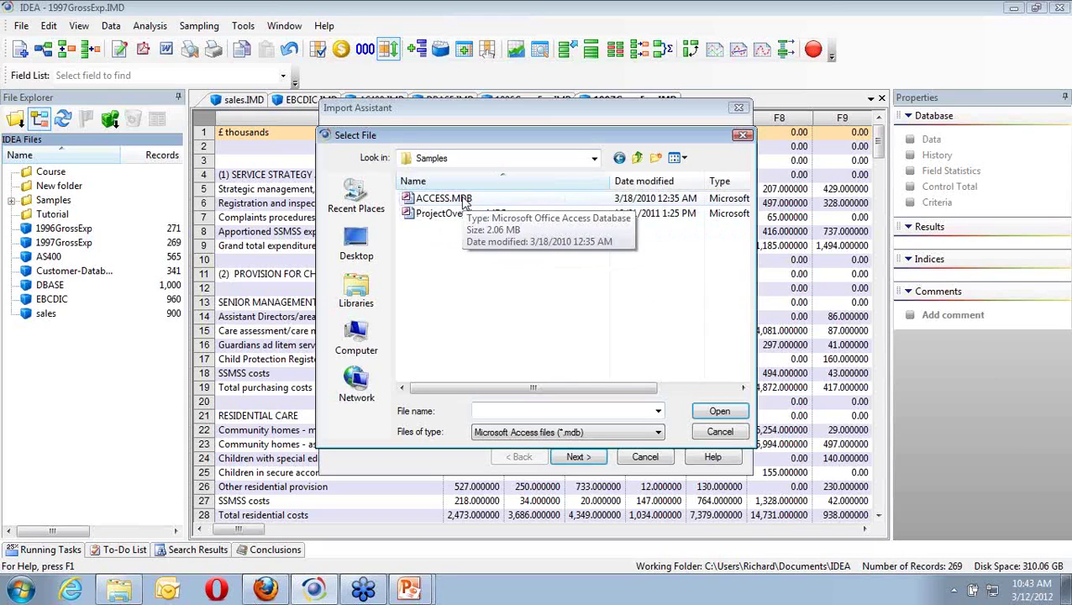
double_click(460, 200)
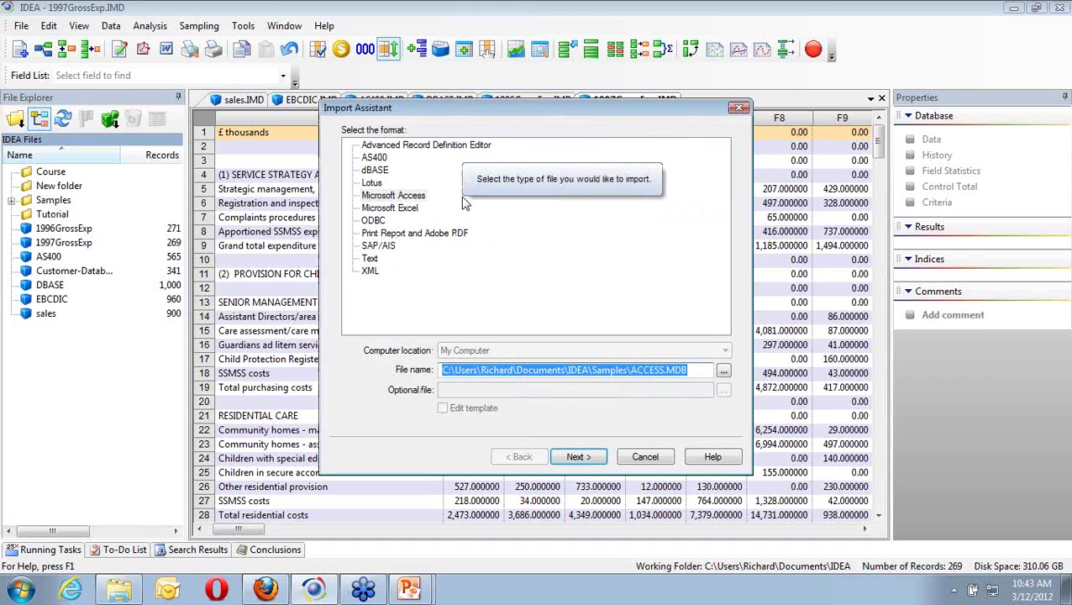
click(578, 457)
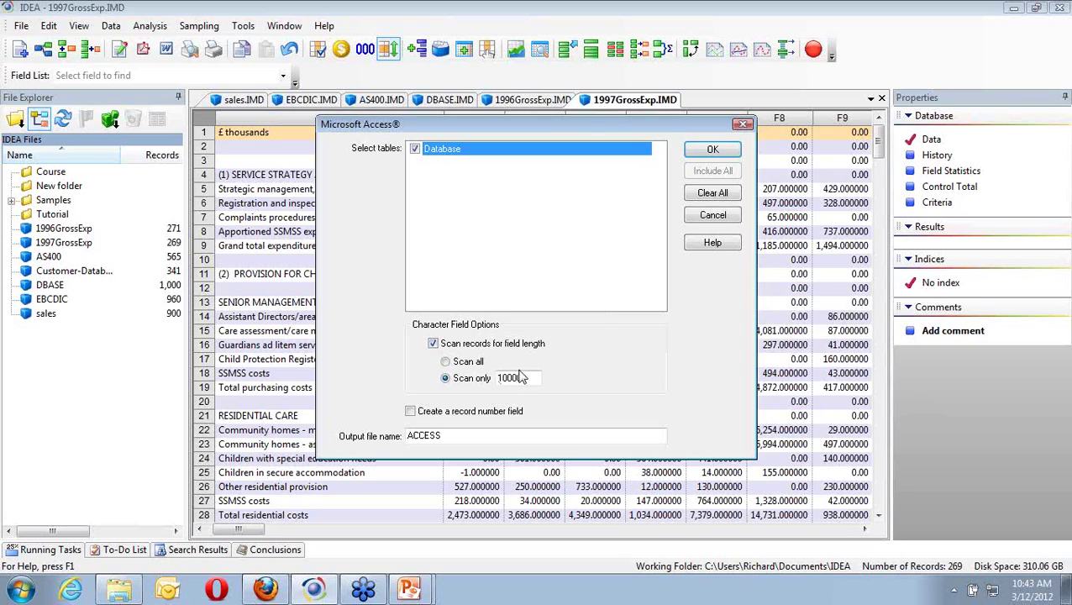
key(Return)
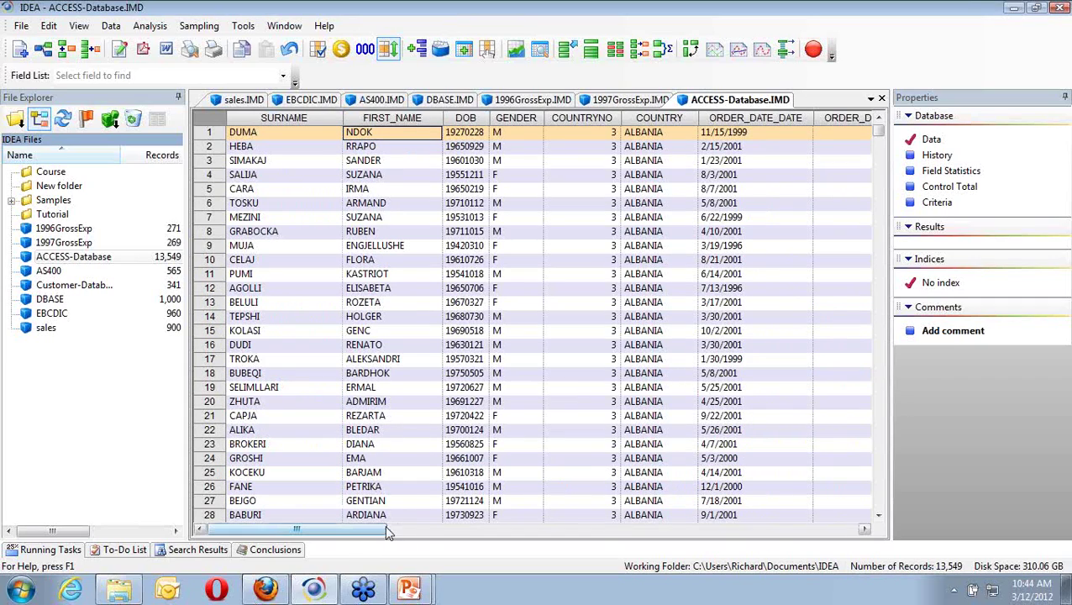
Review the fields of the ACCESS-Database table and turn off its column freeze.
drag(382, 529, 530, 542)
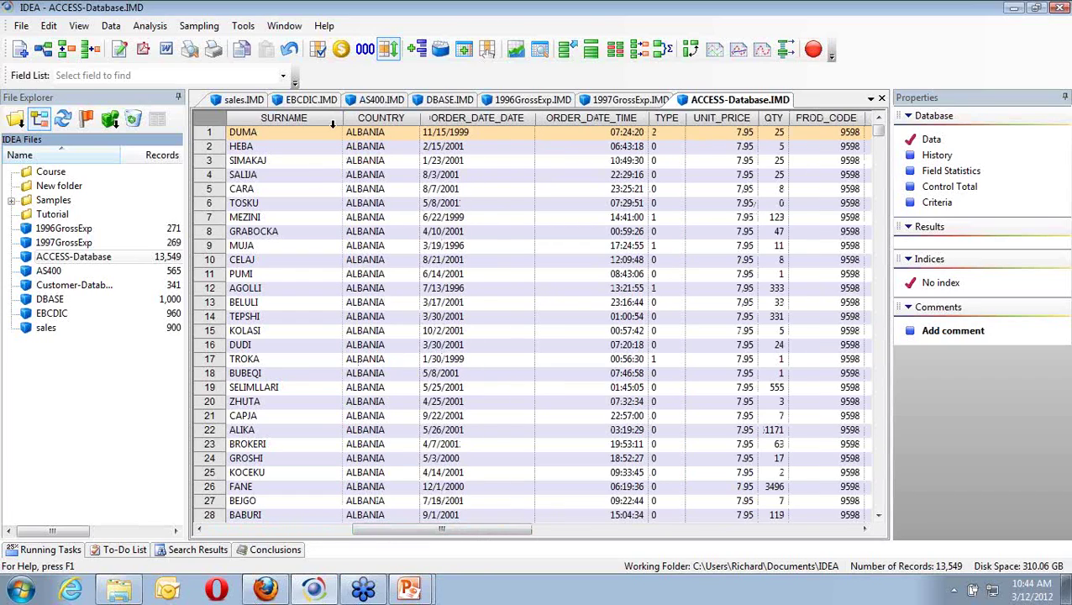
drag(388, 529, 242, 519)
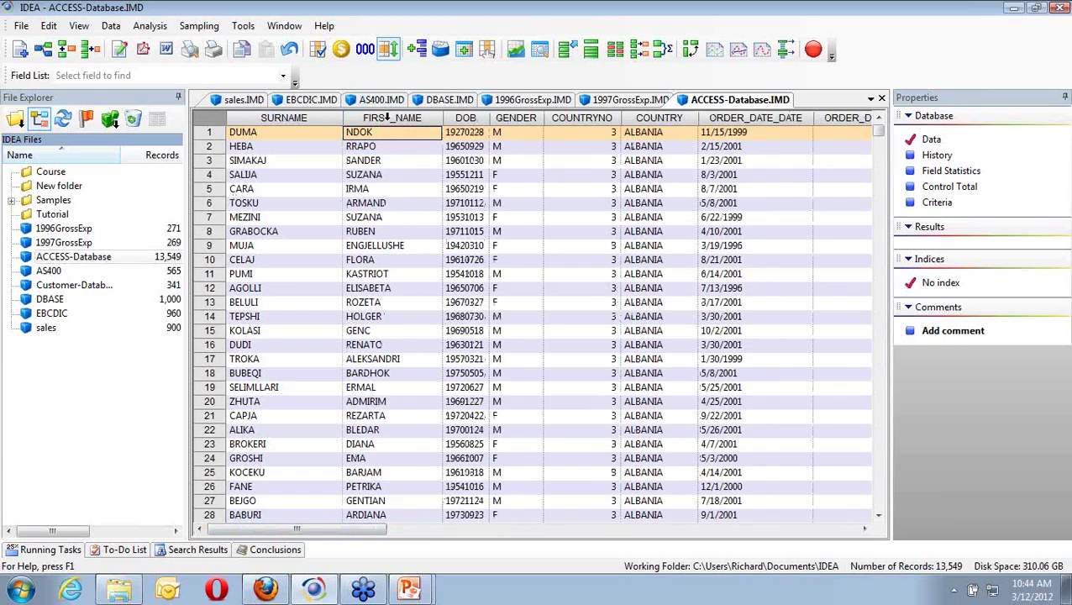
right_click(387, 119)
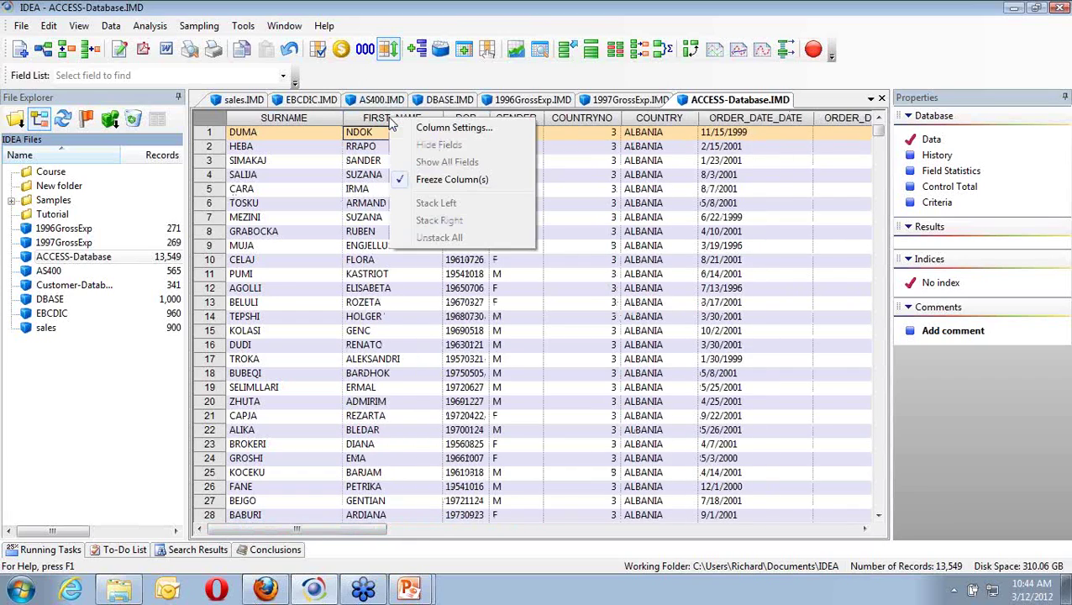
click(435, 180)
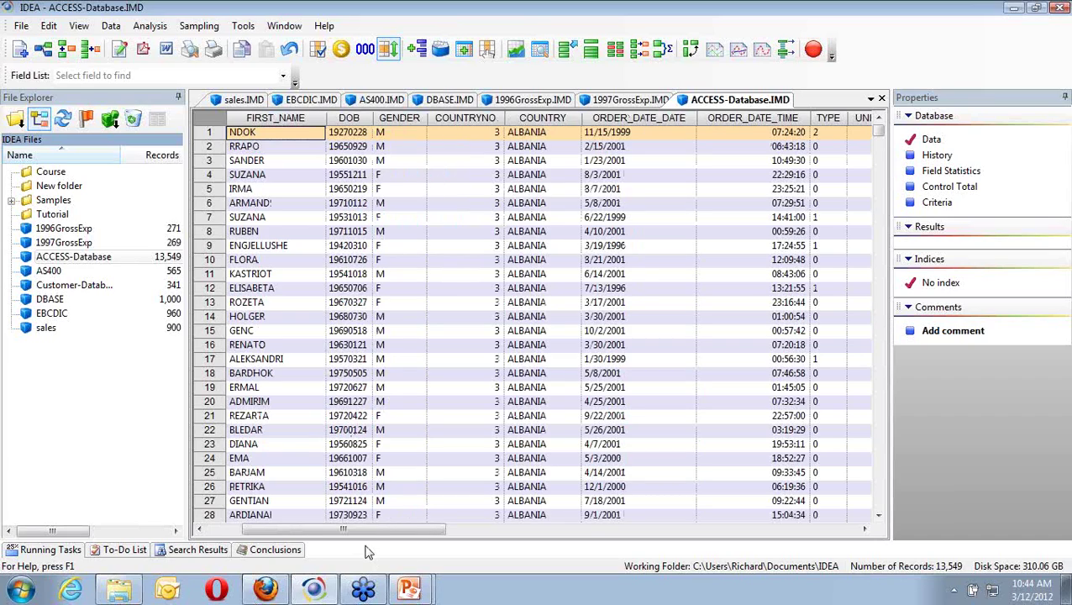
drag(396, 530, 345, 539)
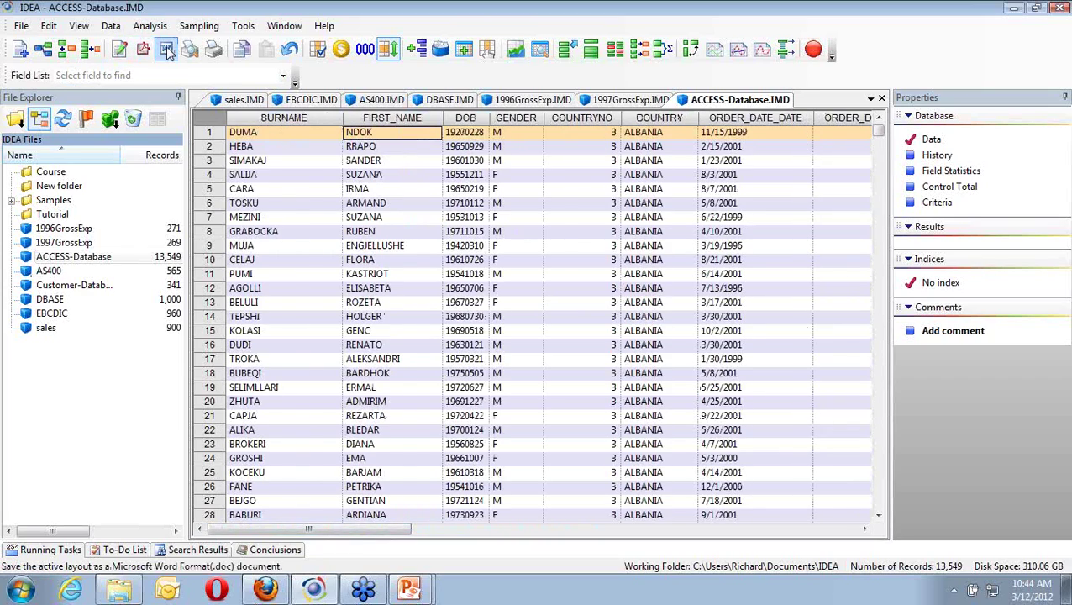
Freeze the SURNAME and FIRST_NAME columns together to view the other fields against them, and unfreeze them again.
drag(282, 120, 379, 120)
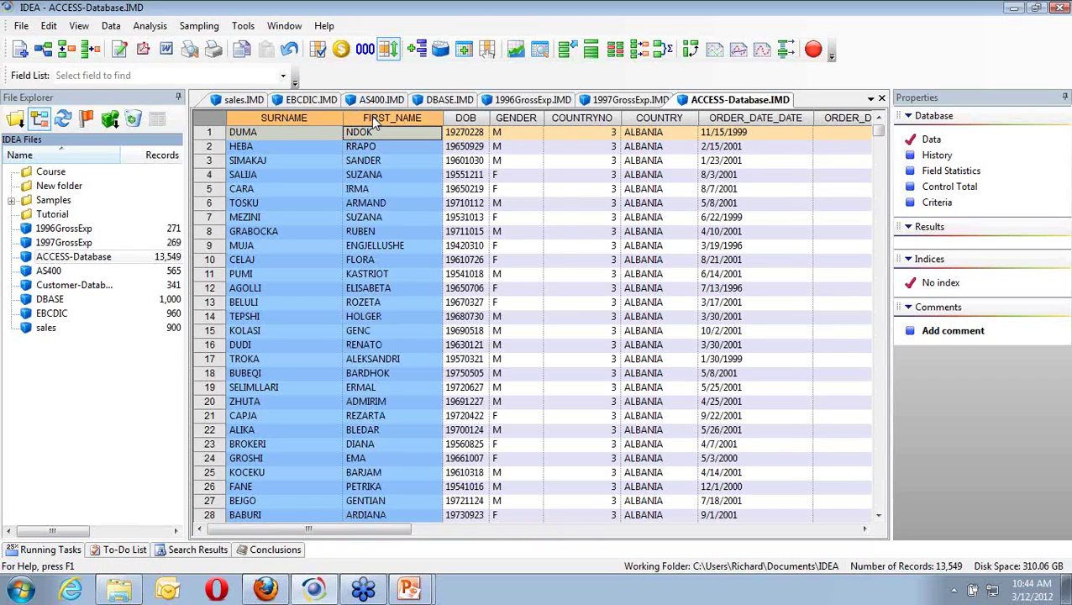
right_click(371, 116)
click(422, 179)
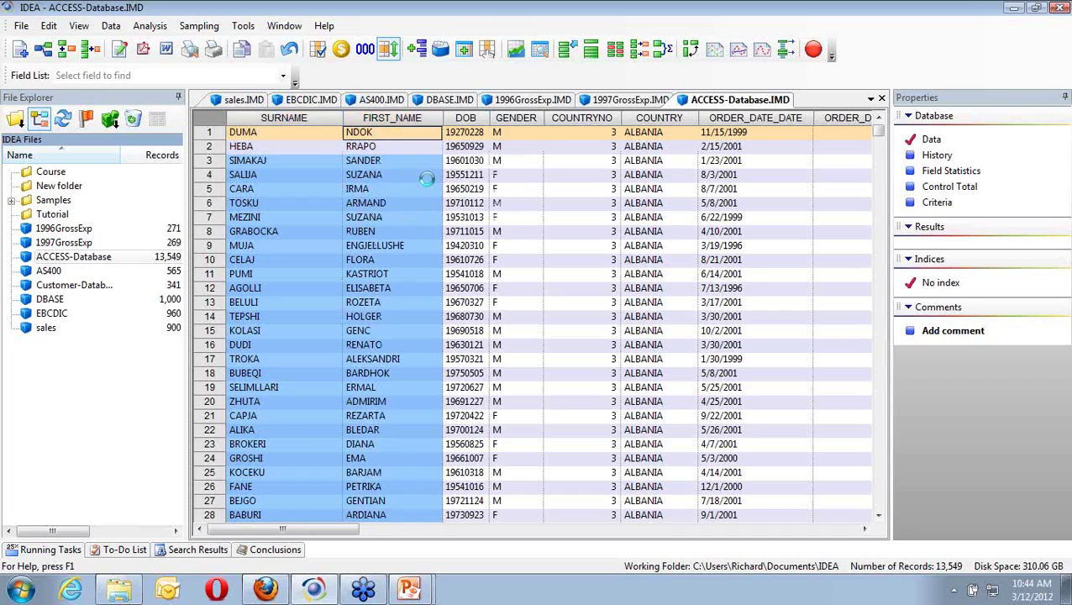
drag(341, 531, 293, 539)
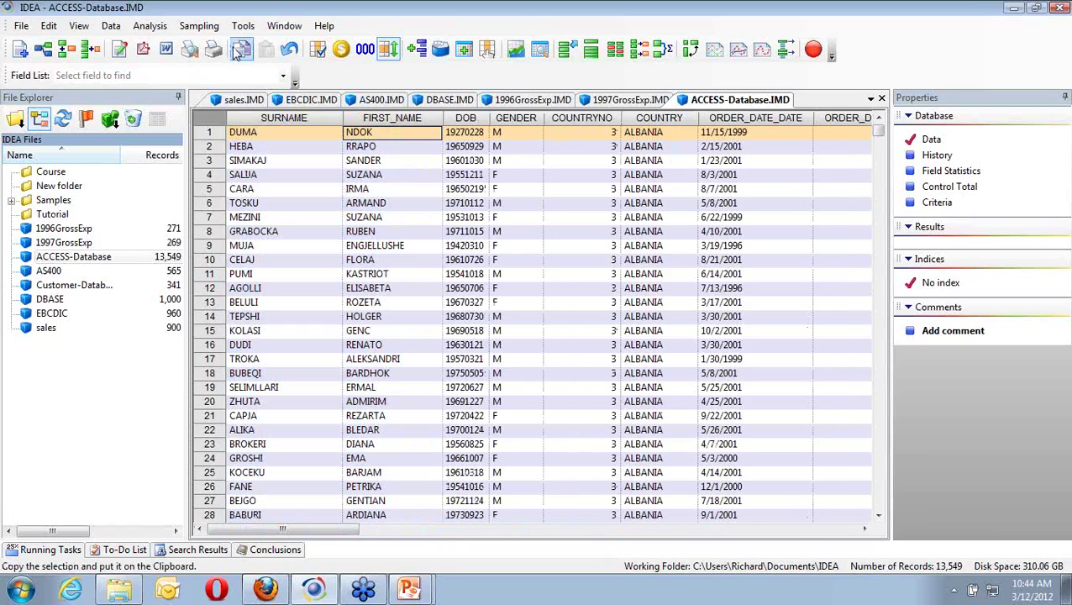
right_click(356, 117)
click(420, 183)
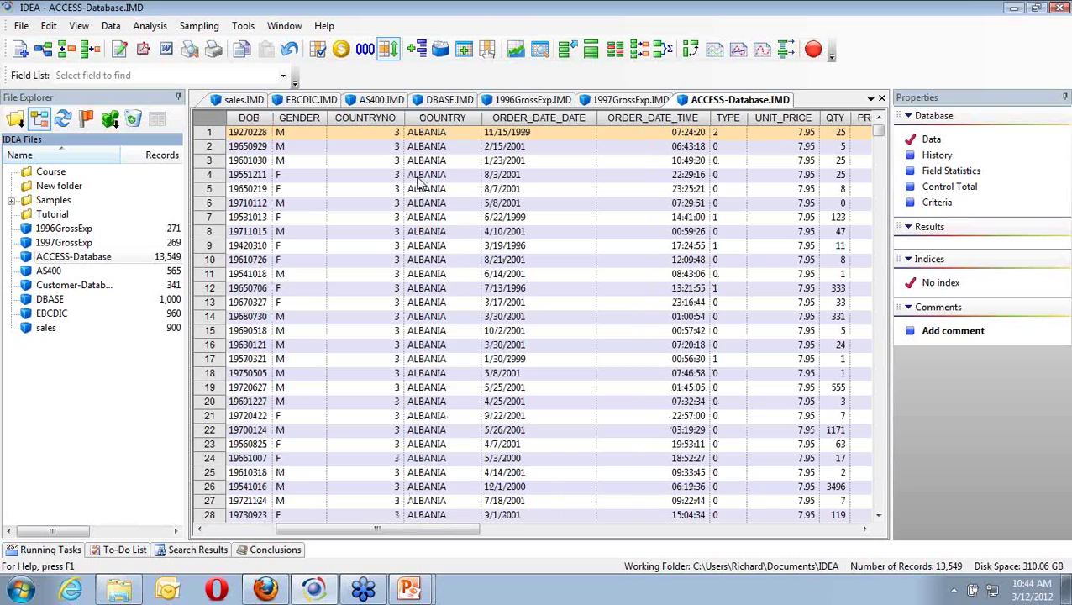
Close the open ACCESS-Database table and delete that database from the working folder.
click(881, 99)
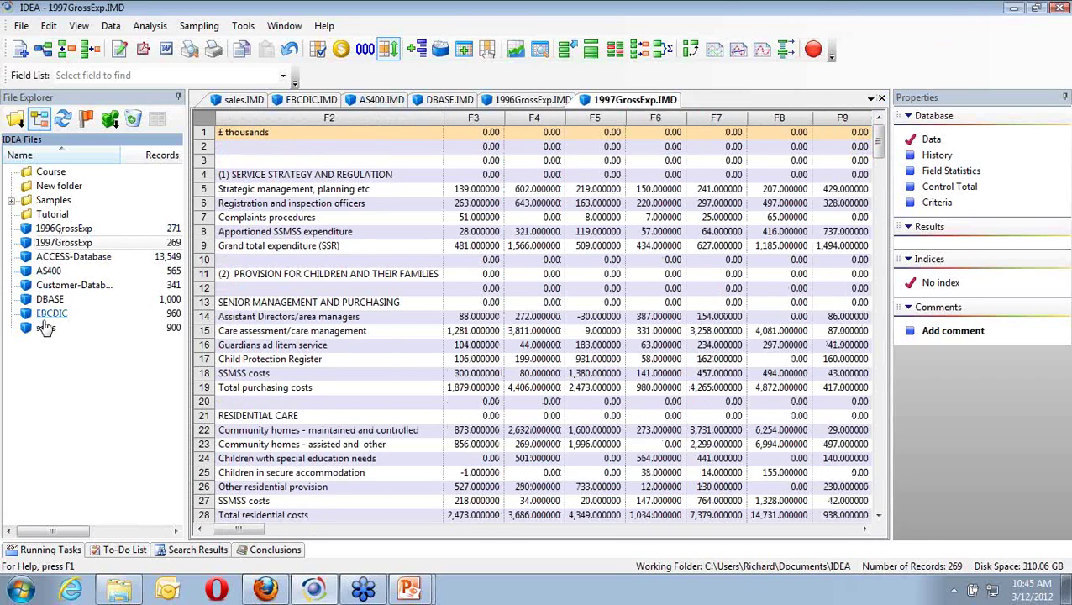
right_click(76, 261)
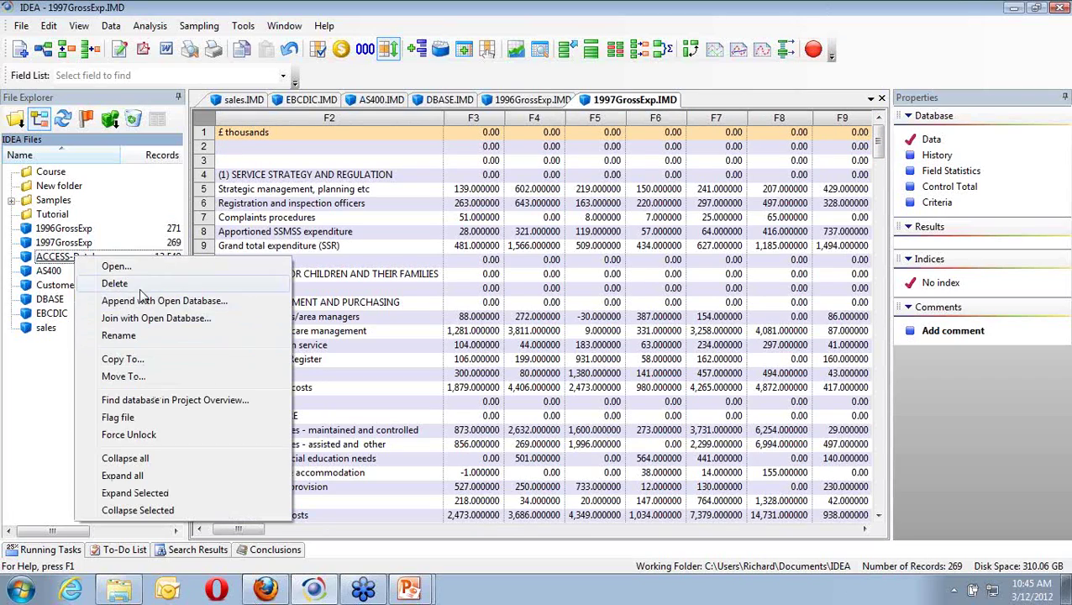
click(143, 287)
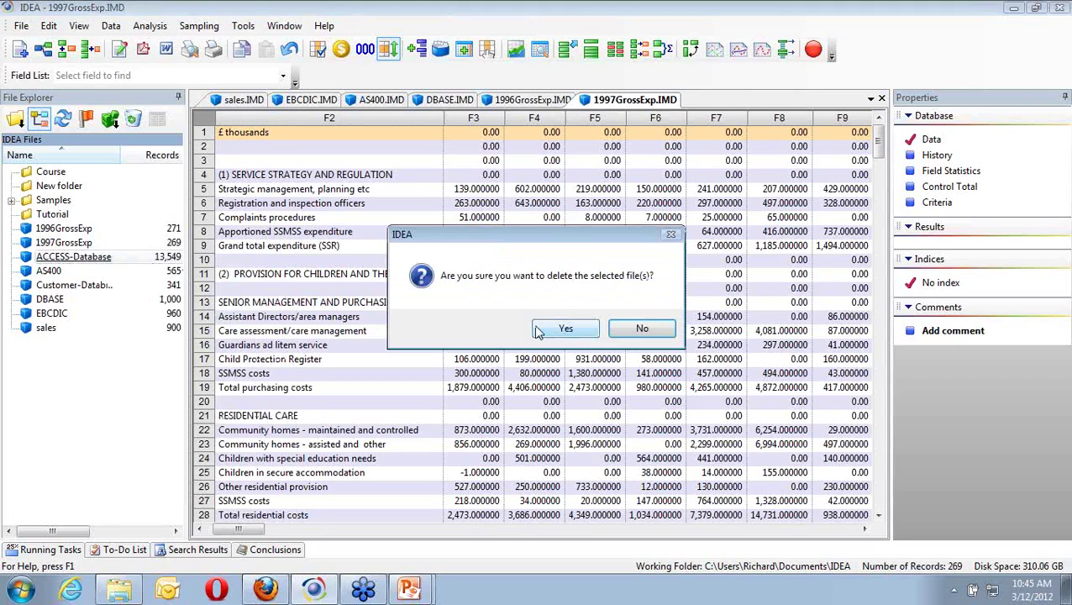
click(563, 330)
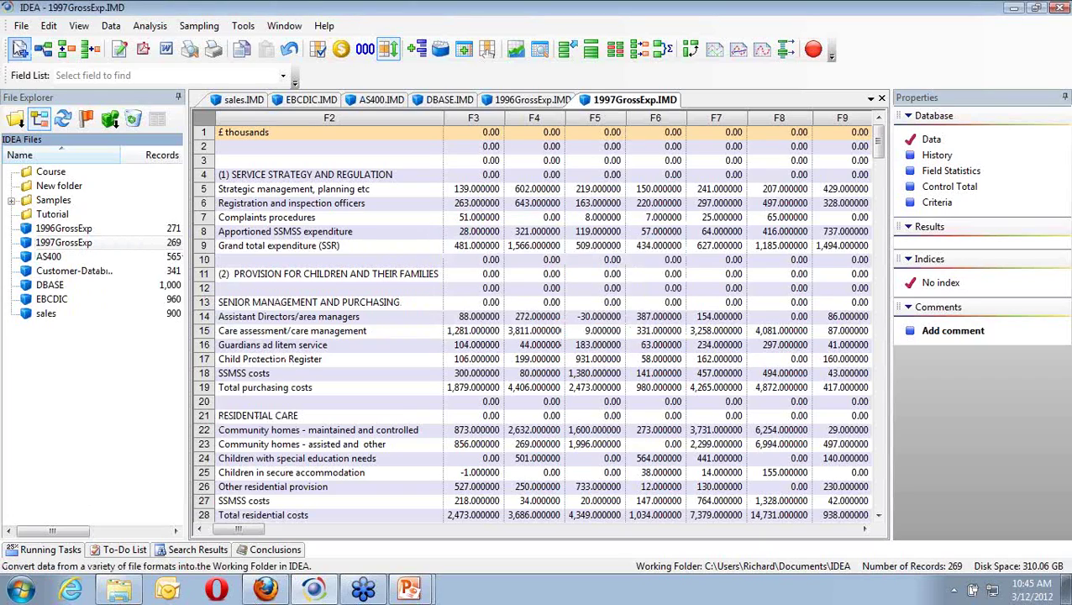
Start a Microsoft Access import of the file ACCESS.MDB in the Samples folder.
click(21, 26)
mouse_move(35, 51)
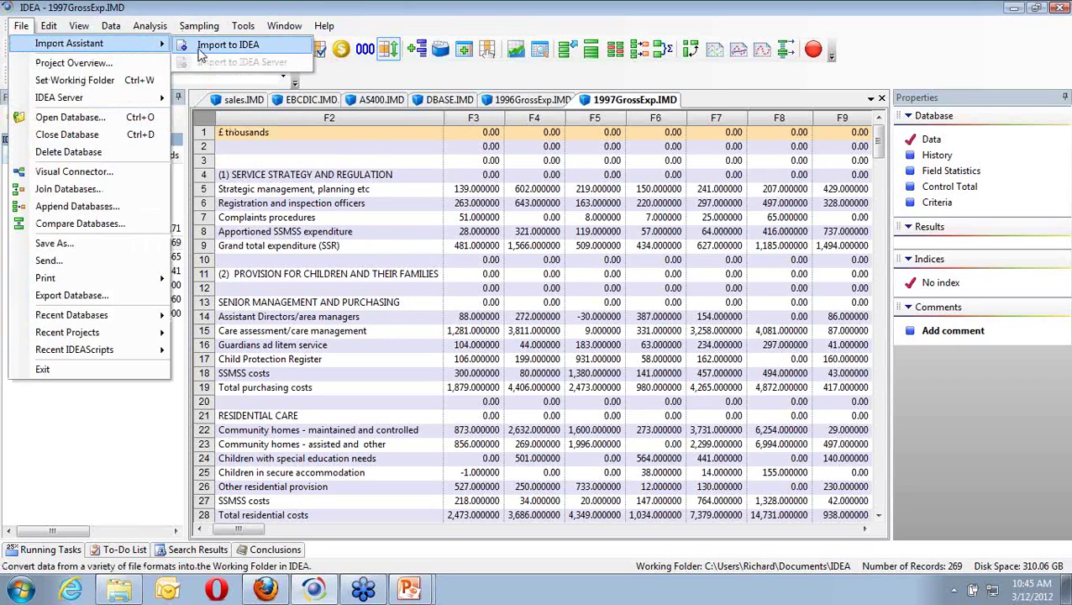
click(220, 46)
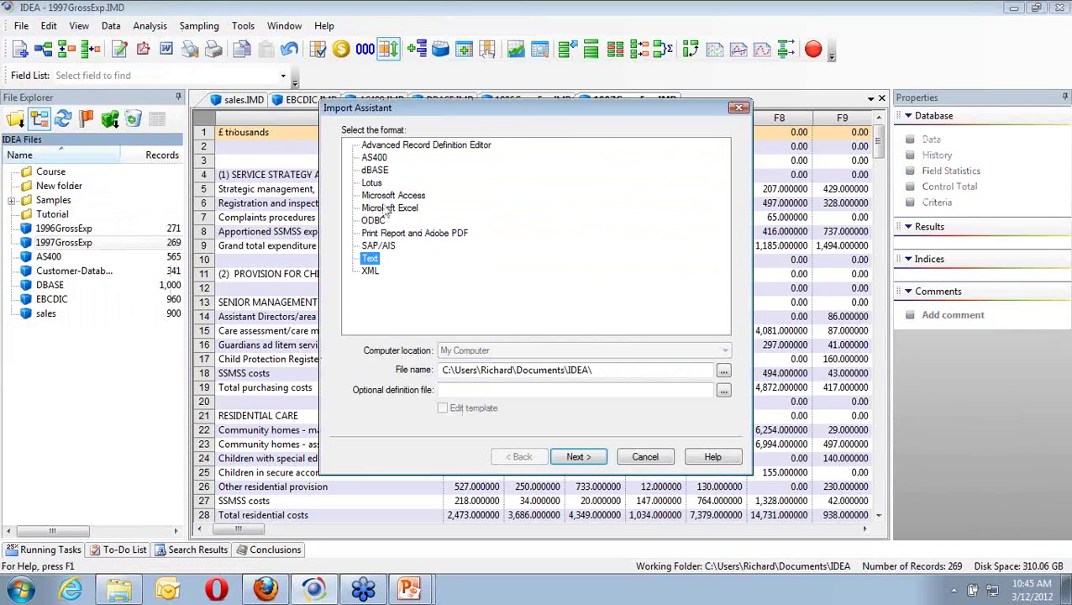
click(388, 195)
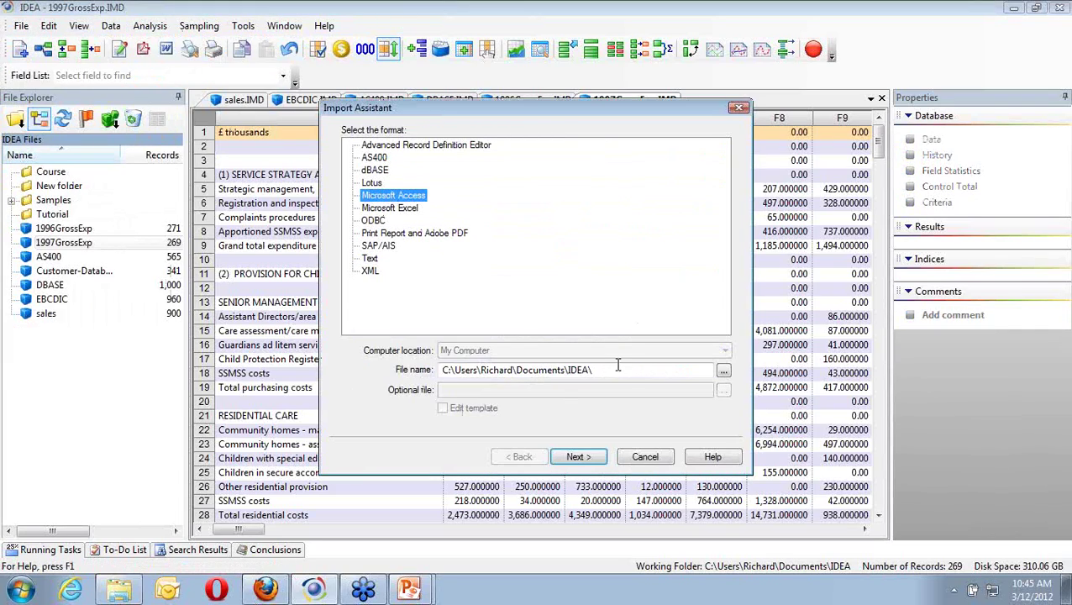
click(723, 372)
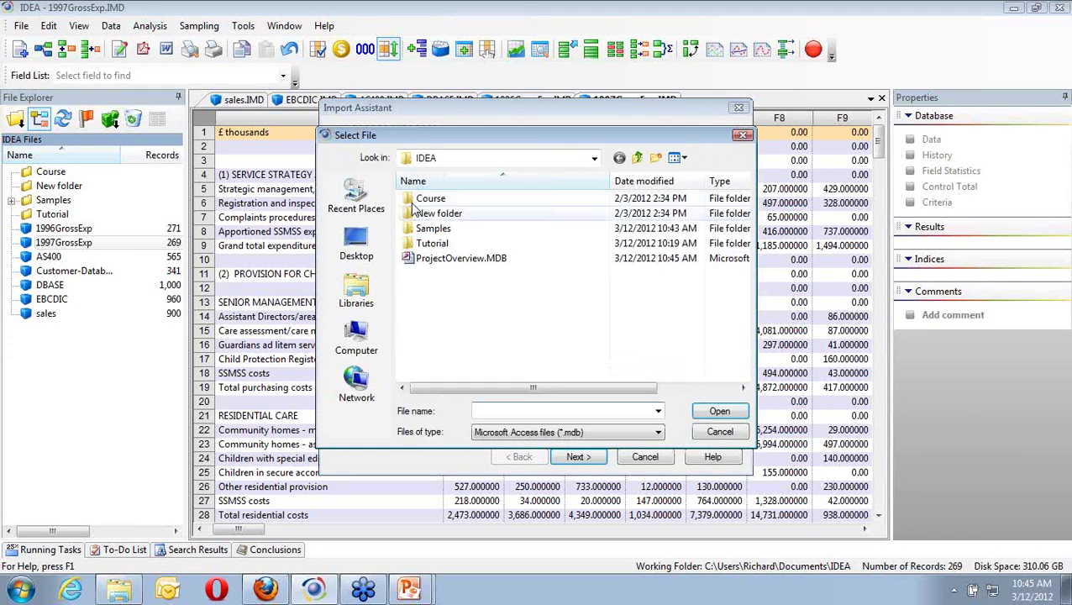
double_click(433, 229)
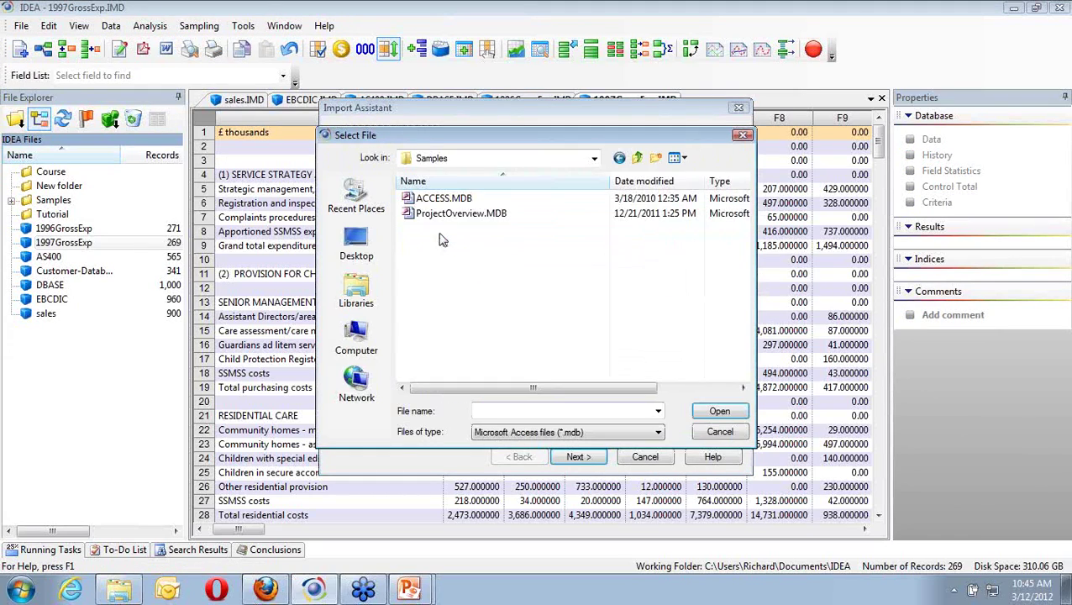
double_click(457, 197)
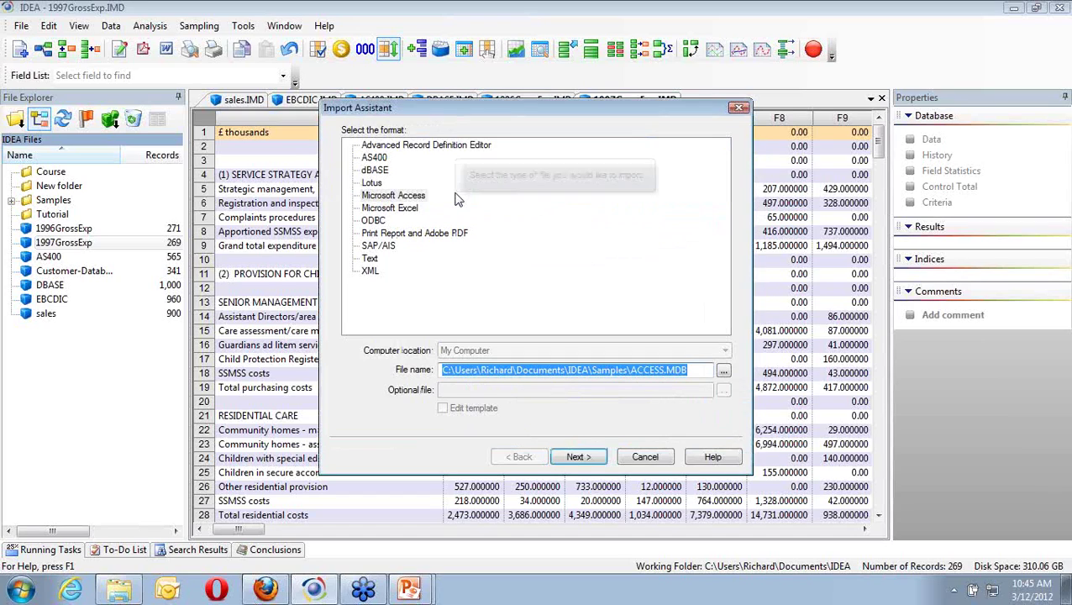
click(591, 461)
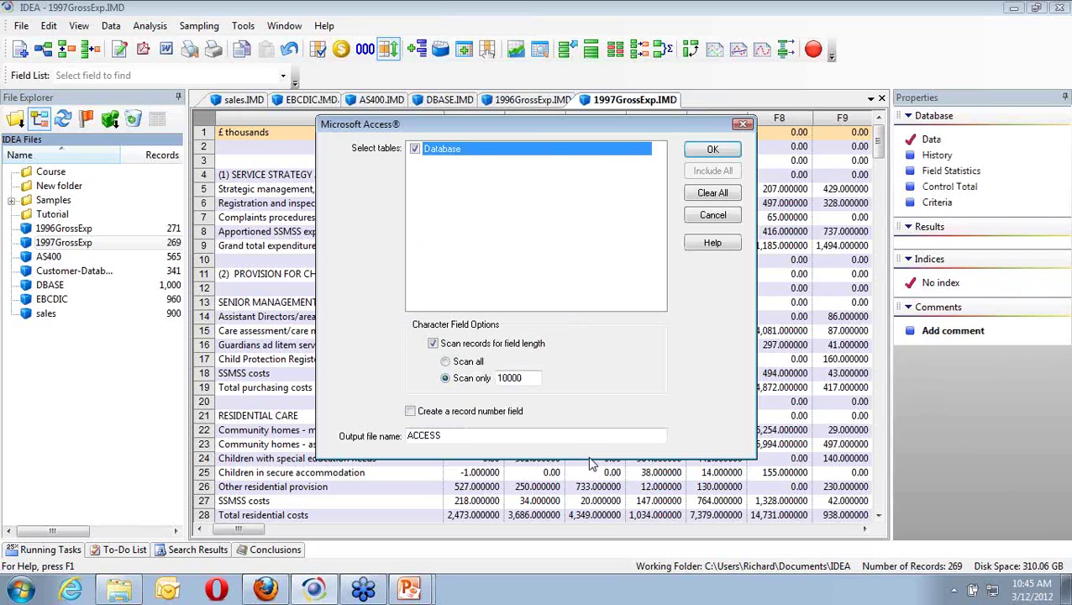
Import the Database table with all records scanned for field length and a record number field created.
click(529, 378)
drag(529, 378, 486, 378)
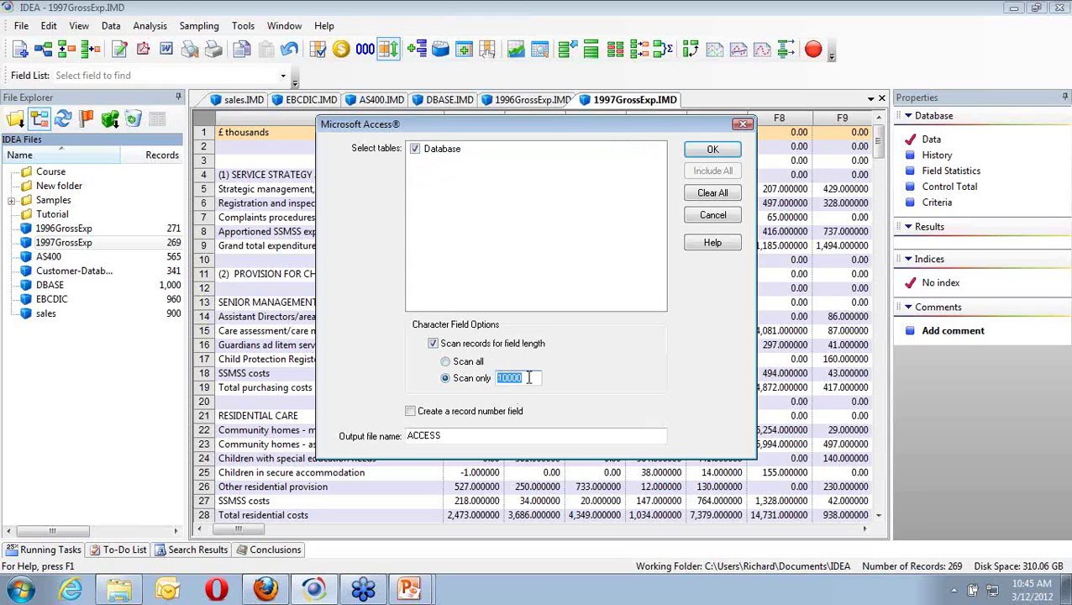
click(445, 362)
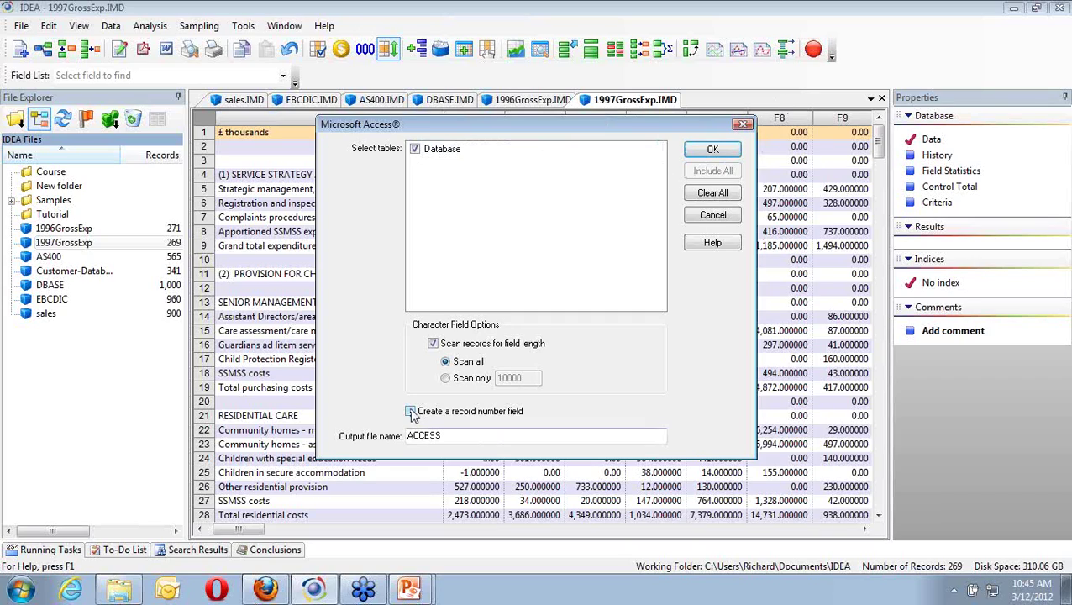
click(713, 150)
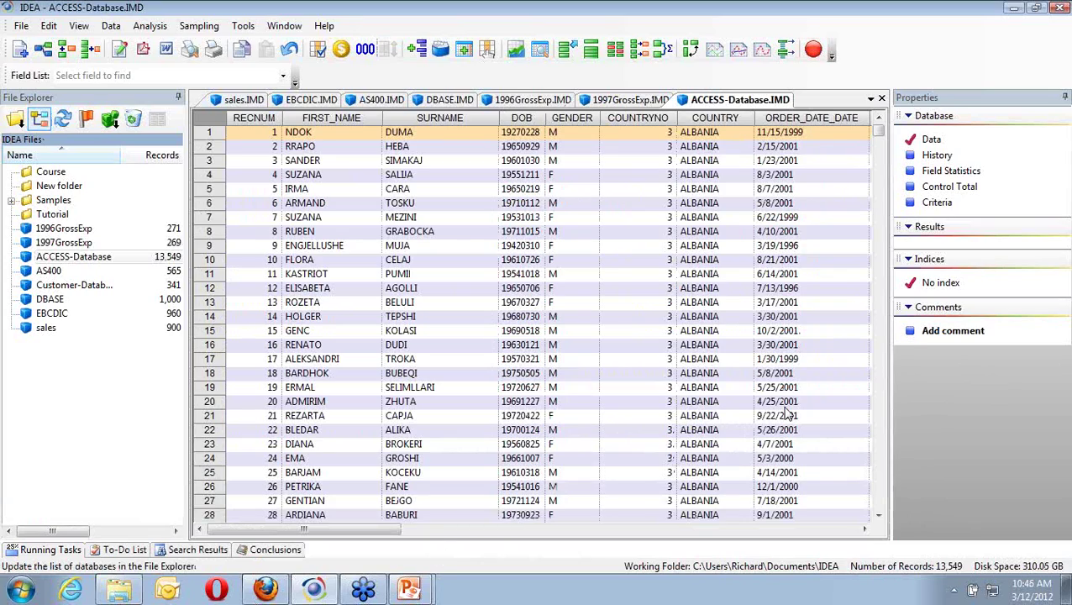
Check the last records of the imported Access table, and close and delete the ACCESS-Database file.
drag(877, 130, 879, 508)
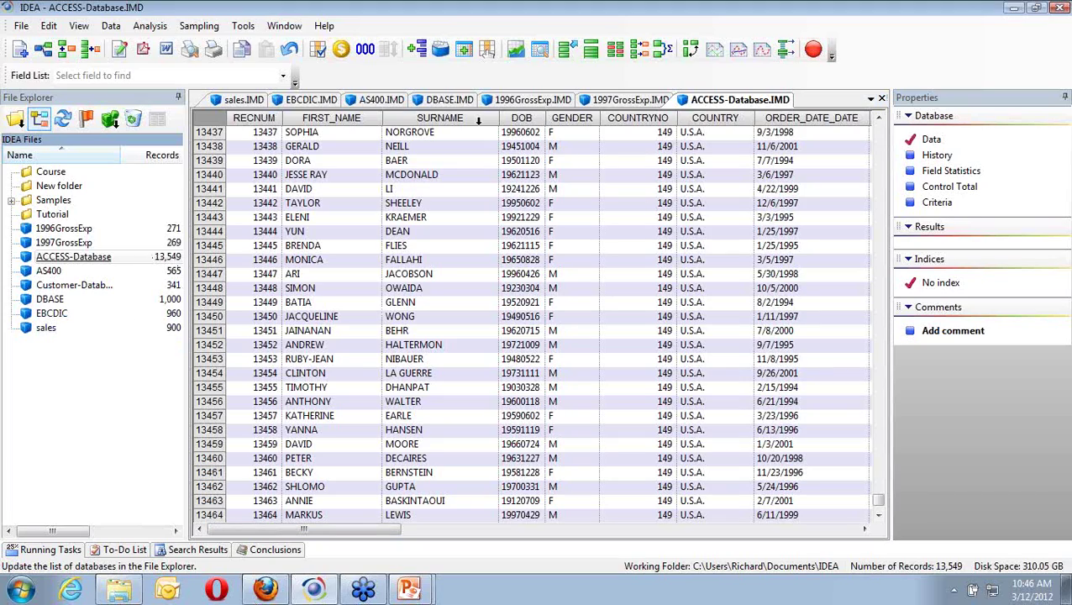
click(881, 99)
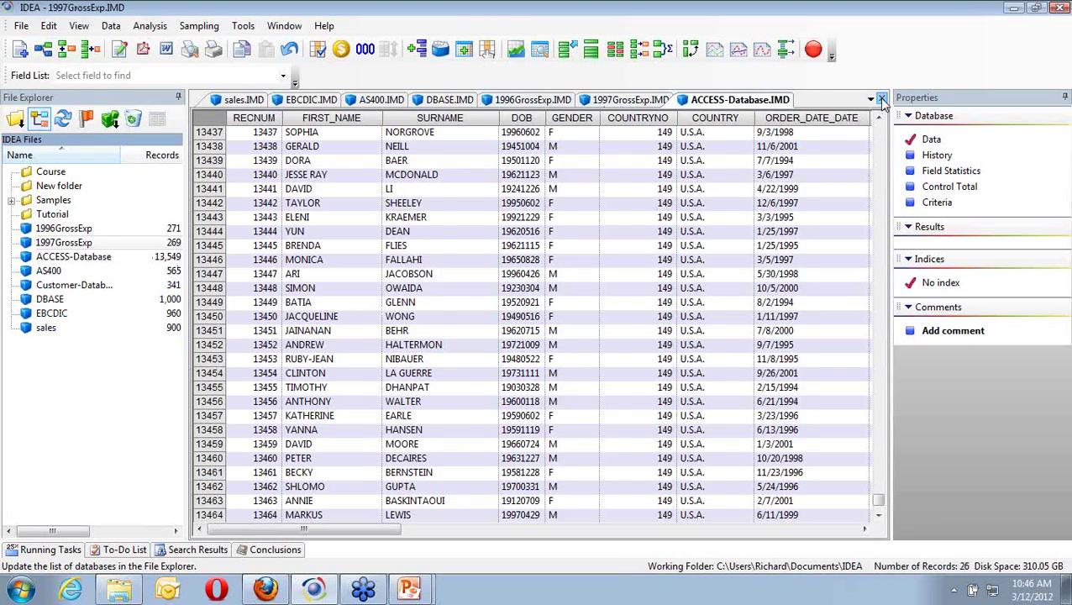
right_click(146, 255)
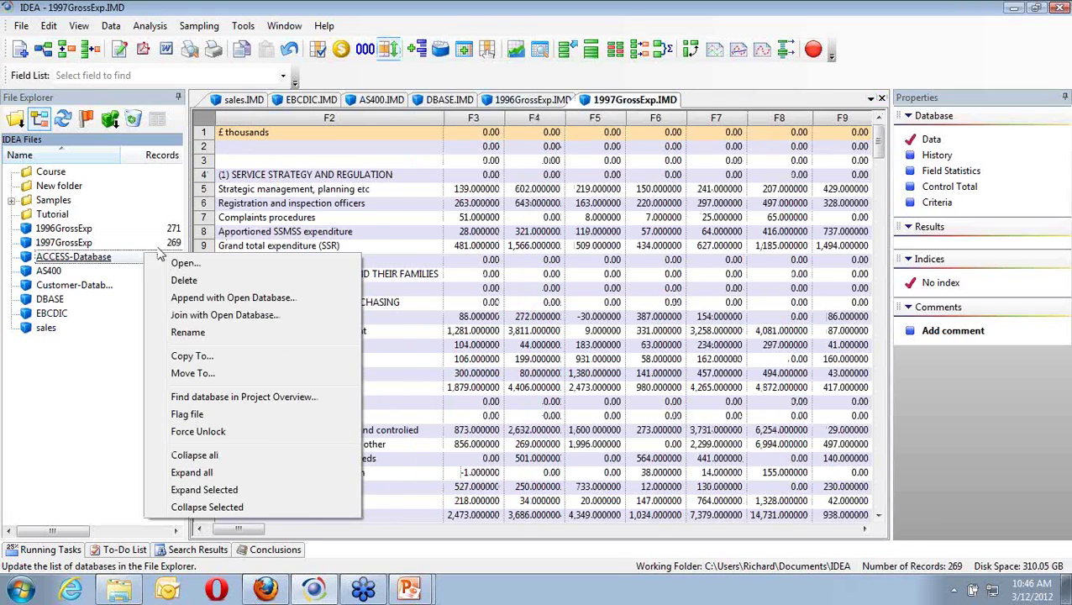
click(190, 281)
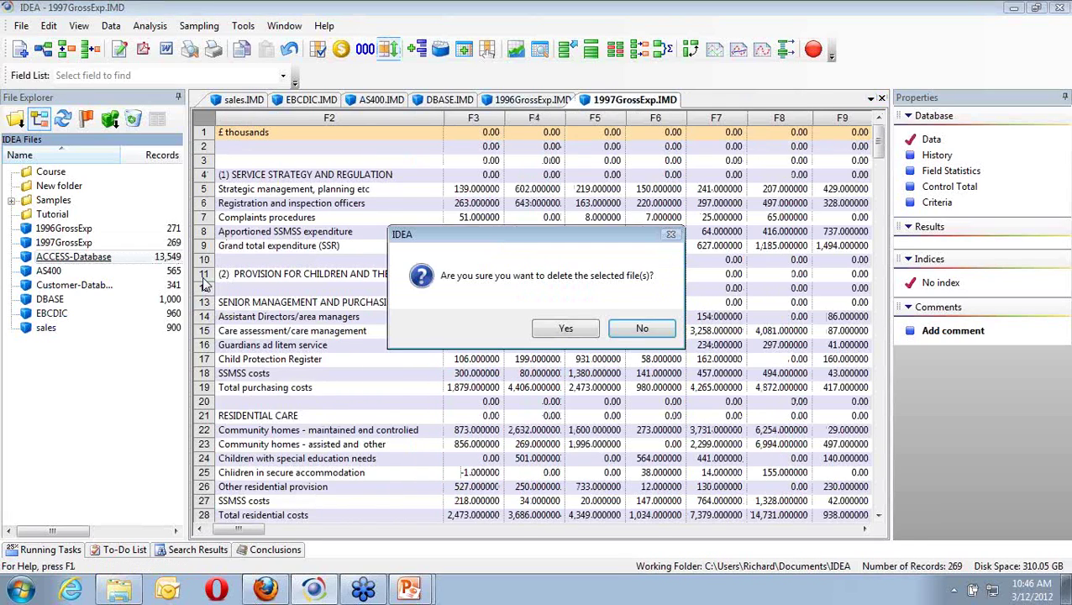
click(565, 327)
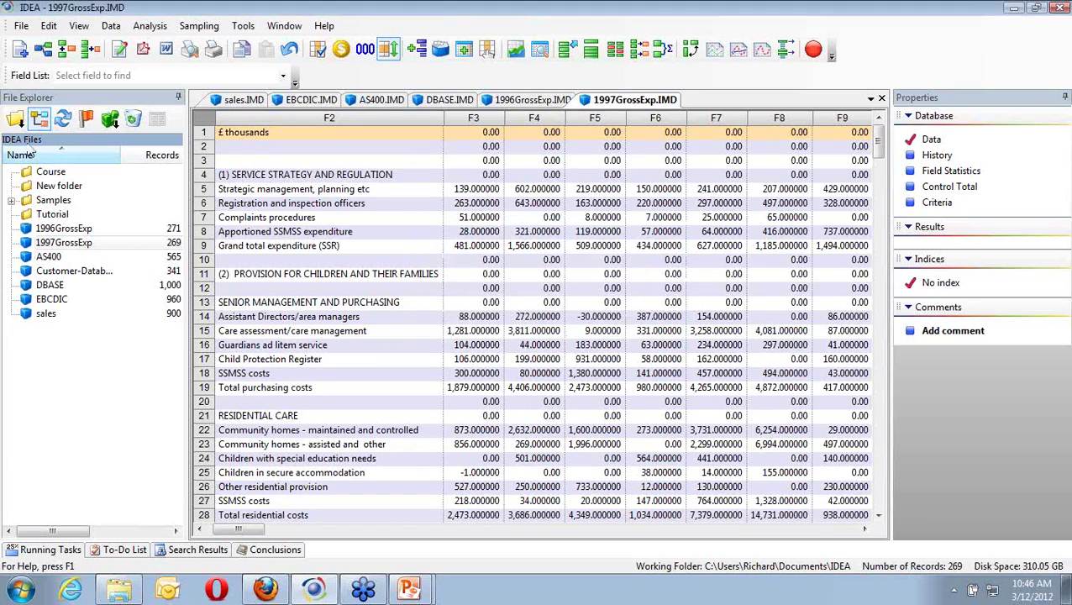
Import the Database table from the Microsoft Access file ACCESS.MDB in Samples, using the Scan only option and no record number field.
click(21, 25)
click(49, 25)
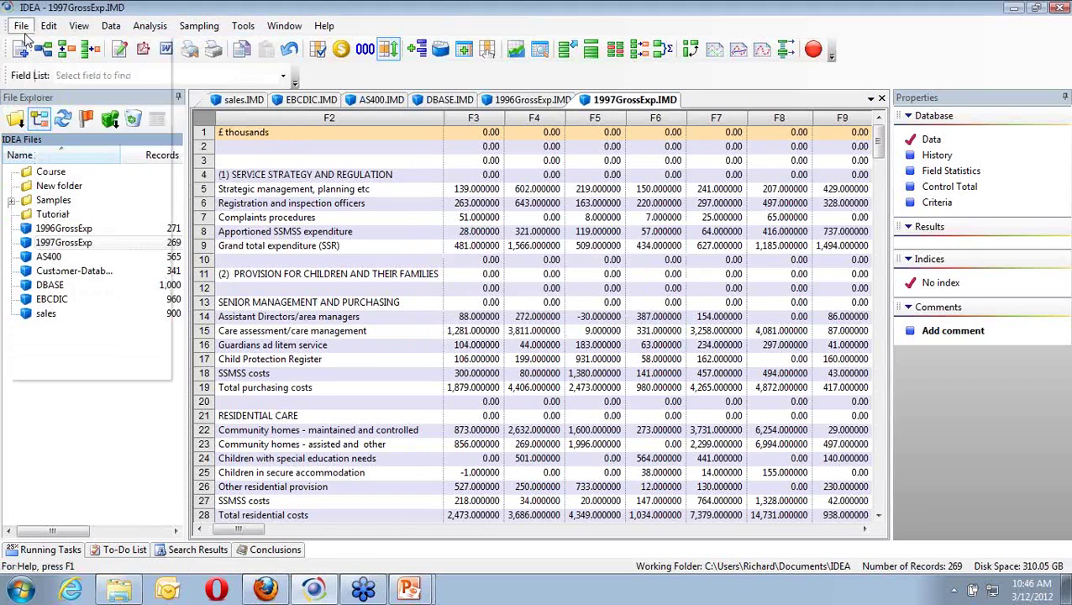
mouse_move(21, 25)
mouse_move(100, 43)
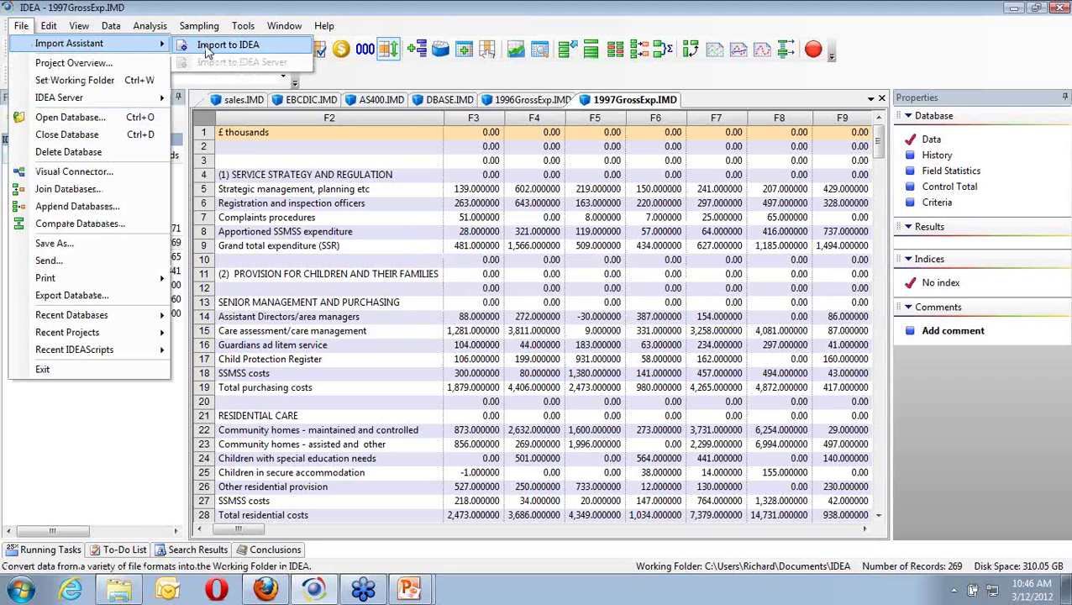
click(208, 52)
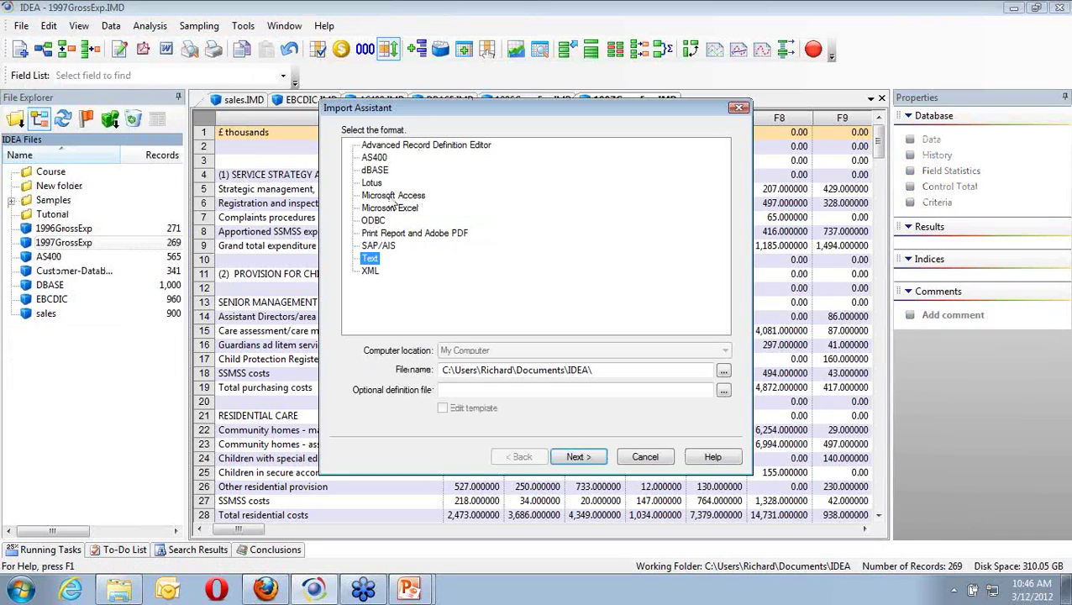
click(392, 197)
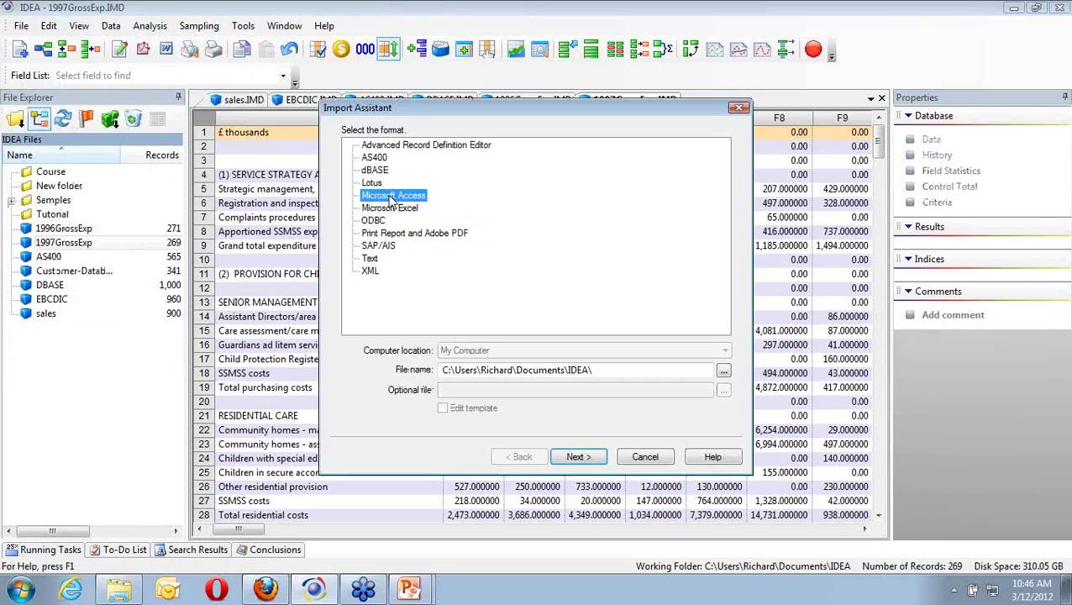
click(723, 371)
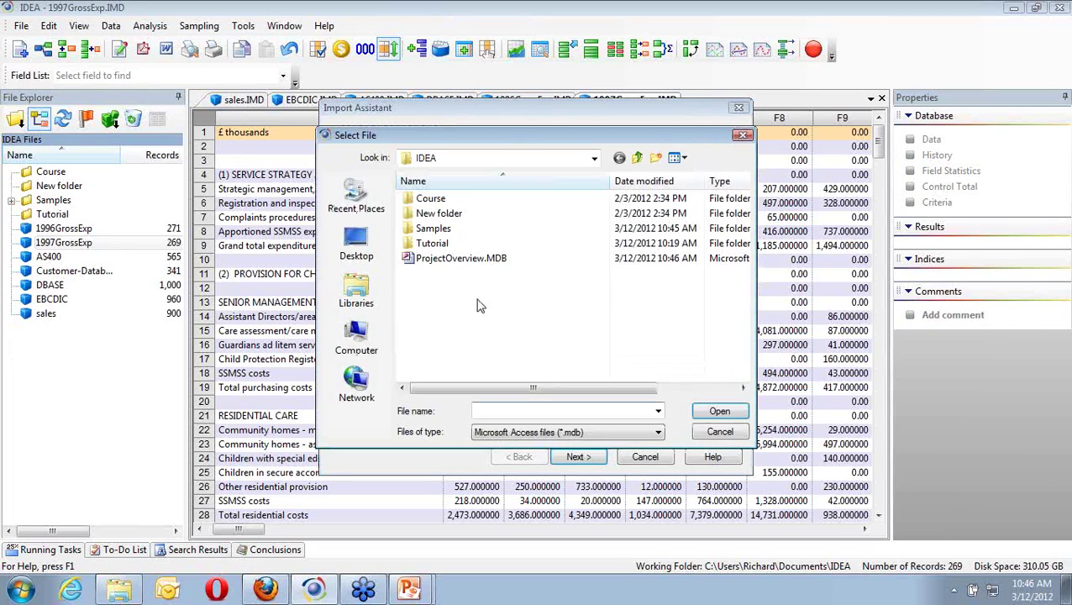
double_click(434, 228)
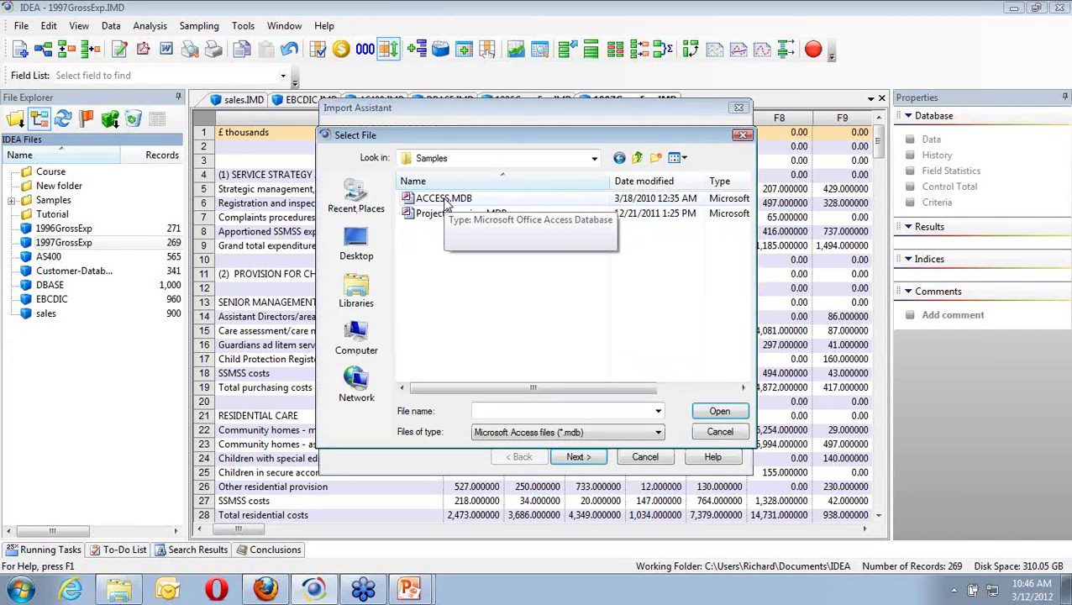
double_click(446, 202)
click(588, 456)
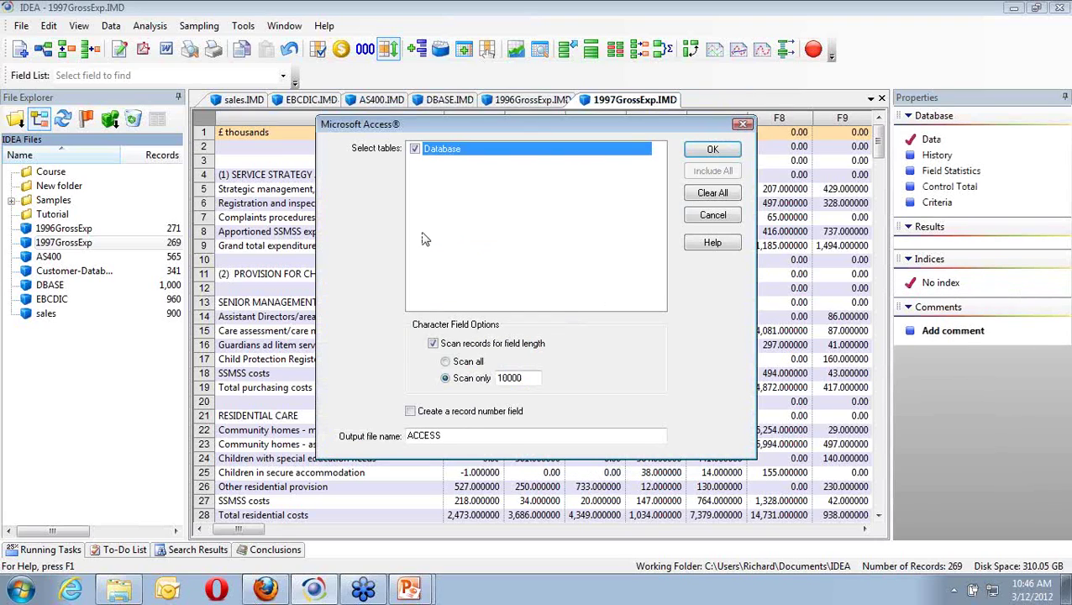
click(525, 379)
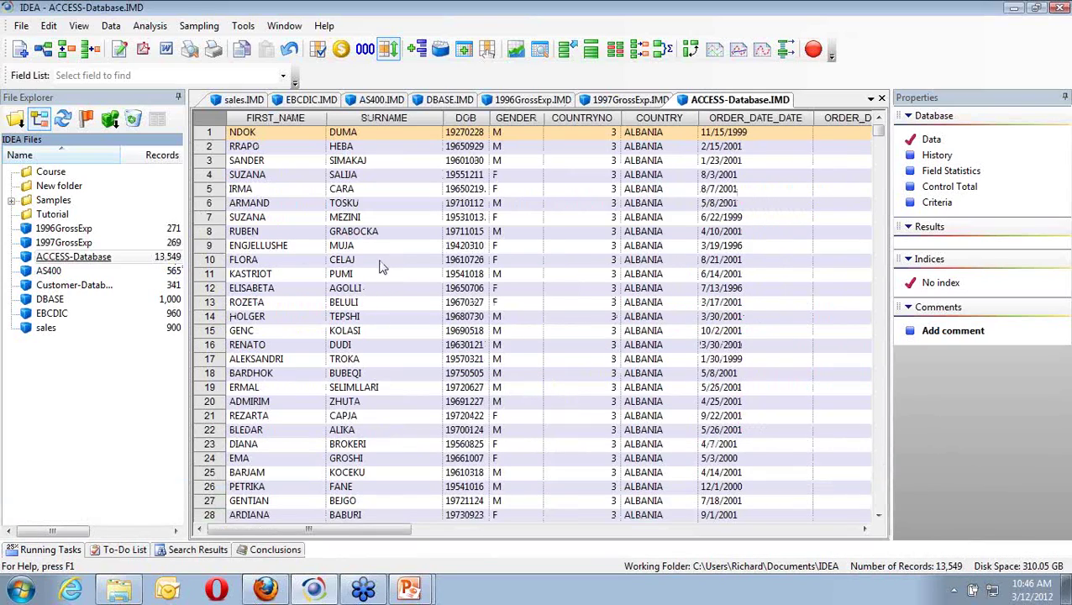
Check the end of the reimported Access table and delete the ACCESS-Database file.
drag(877, 131, 868, 509)
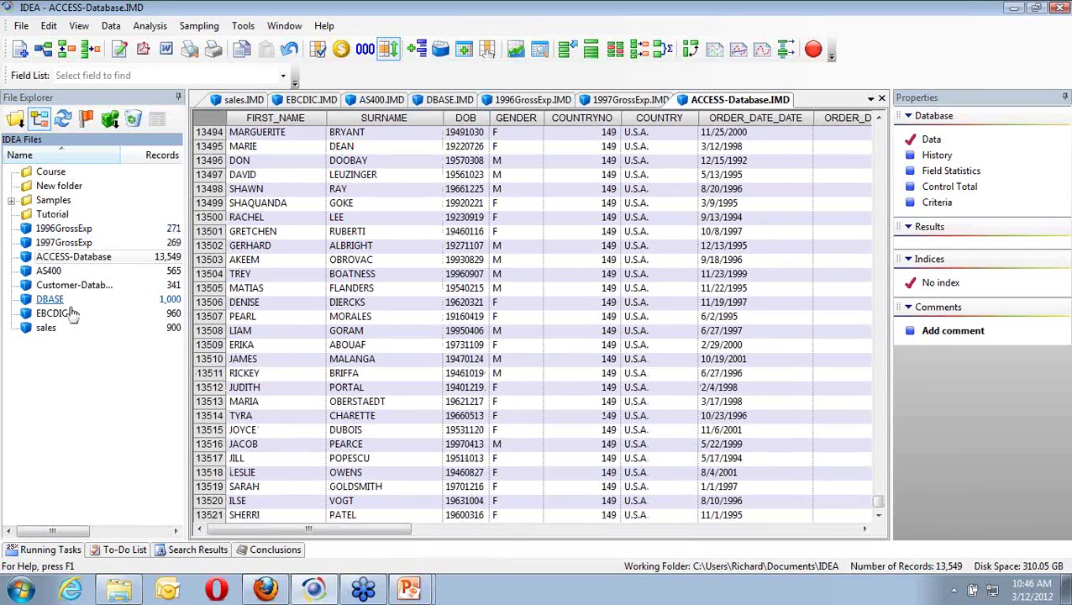
right_click(96, 258)
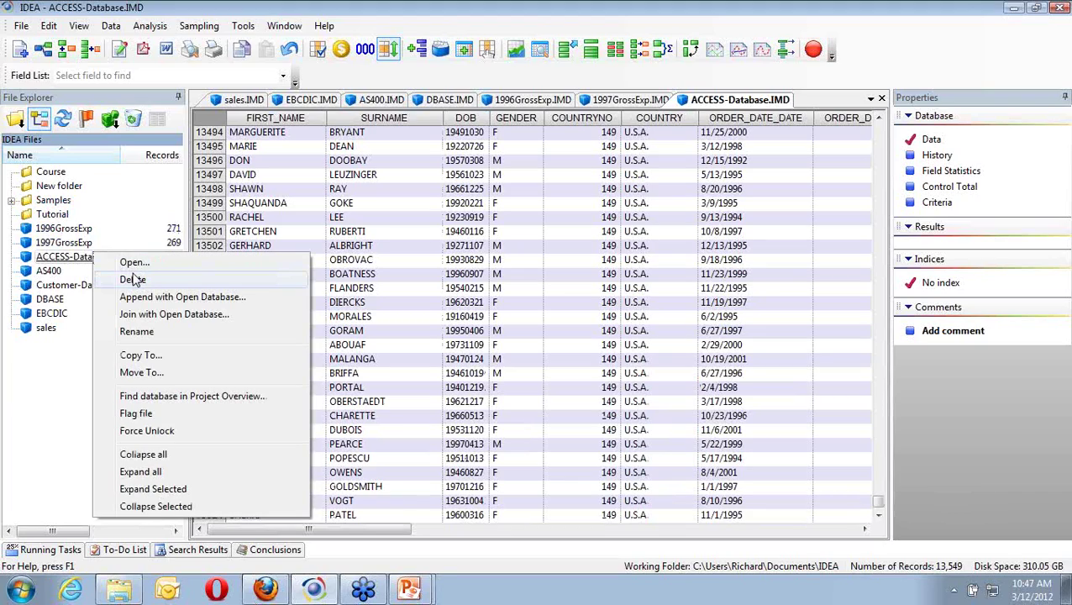
click(178, 281)
click(581, 329)
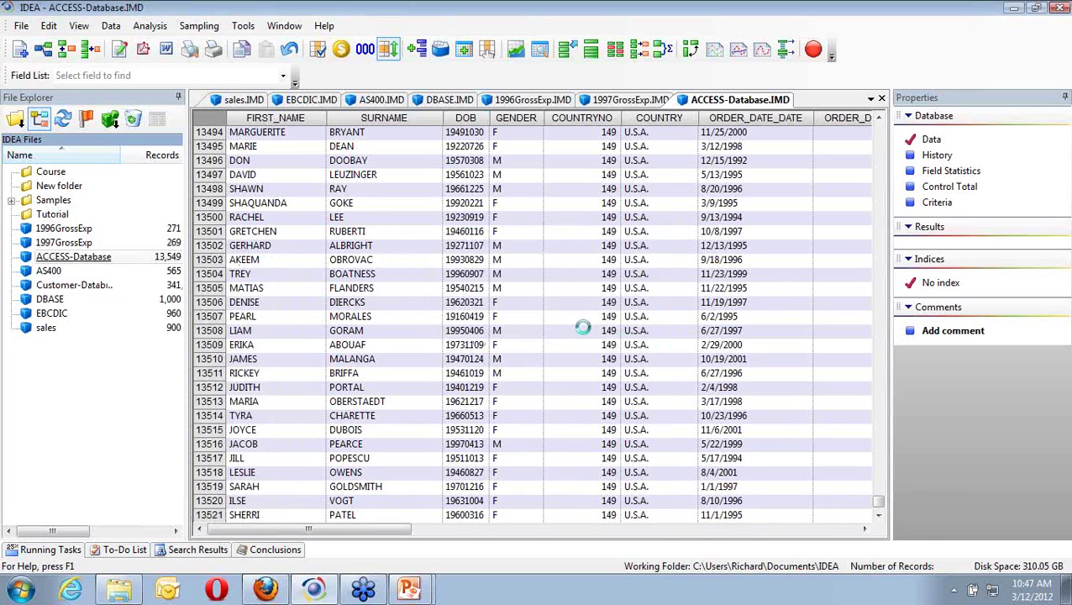
Start a new import in Microsoft Access format with ACCESS.MDB from the Samples folder as the source file.
click(21, 26)
mouse_move(35, 47)
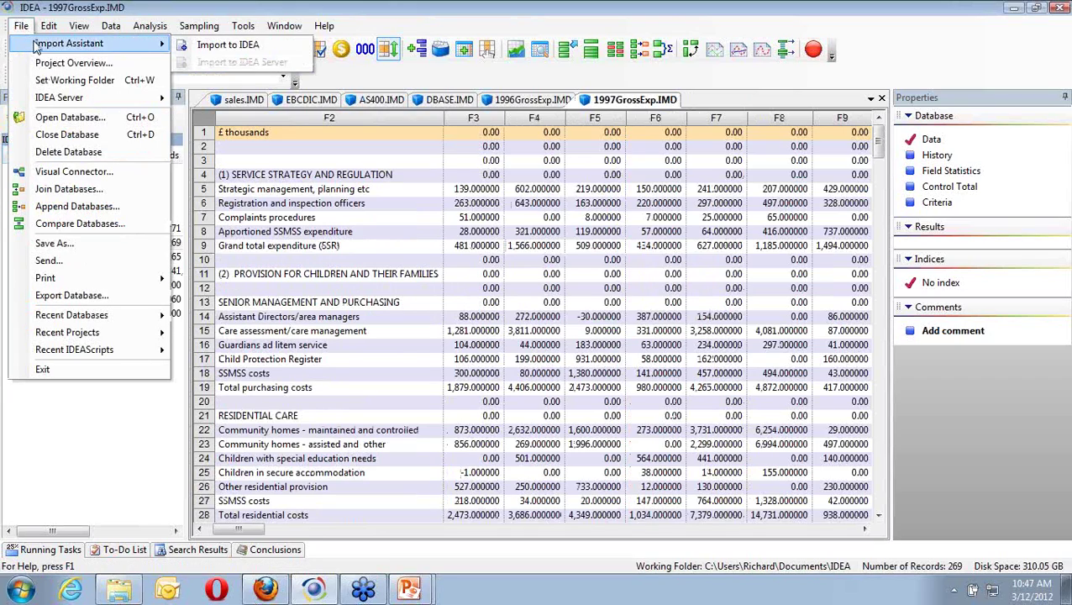
click(222, 49)
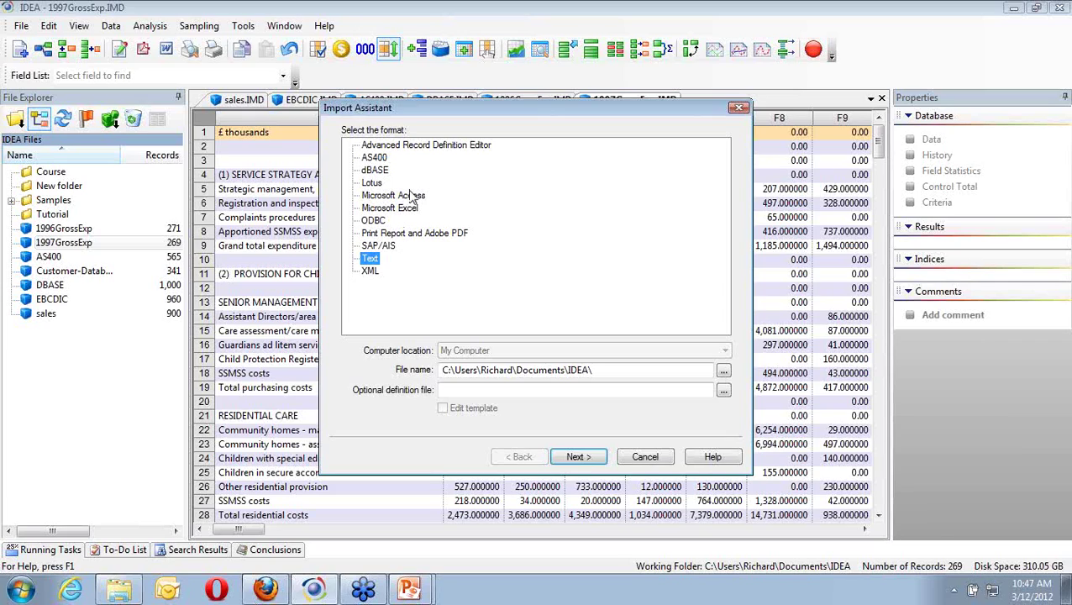
click(408, 195)
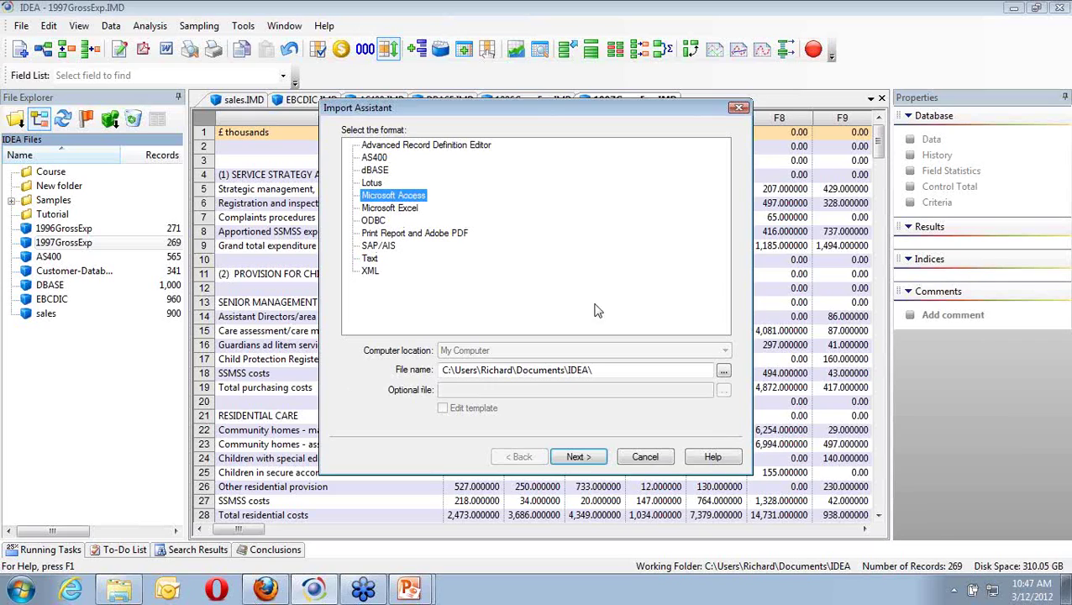
click(723, 371)
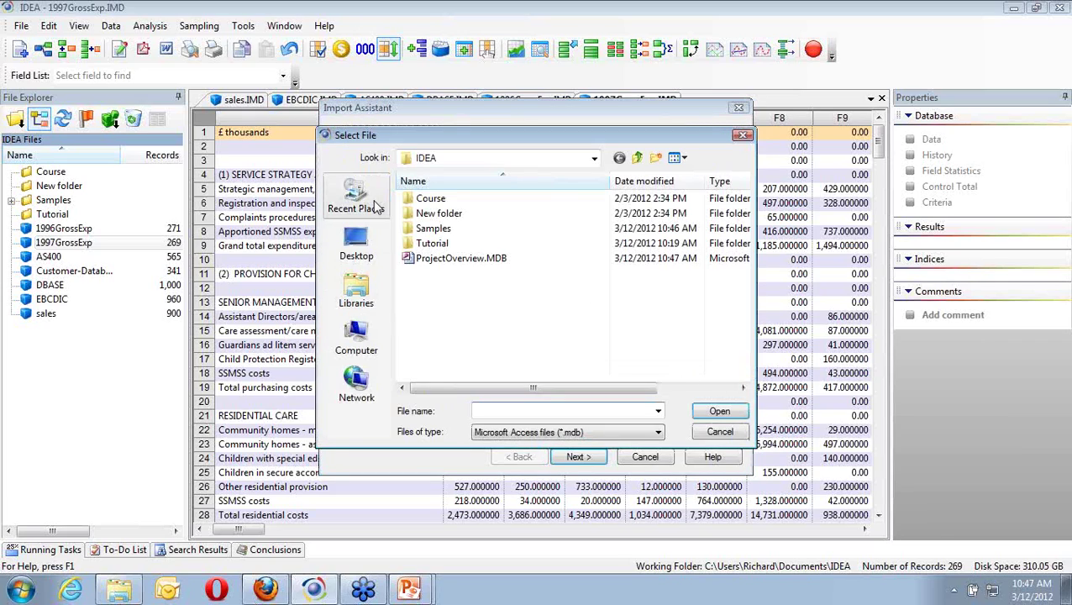
double_click(432, 228)
double_click(437, 198)
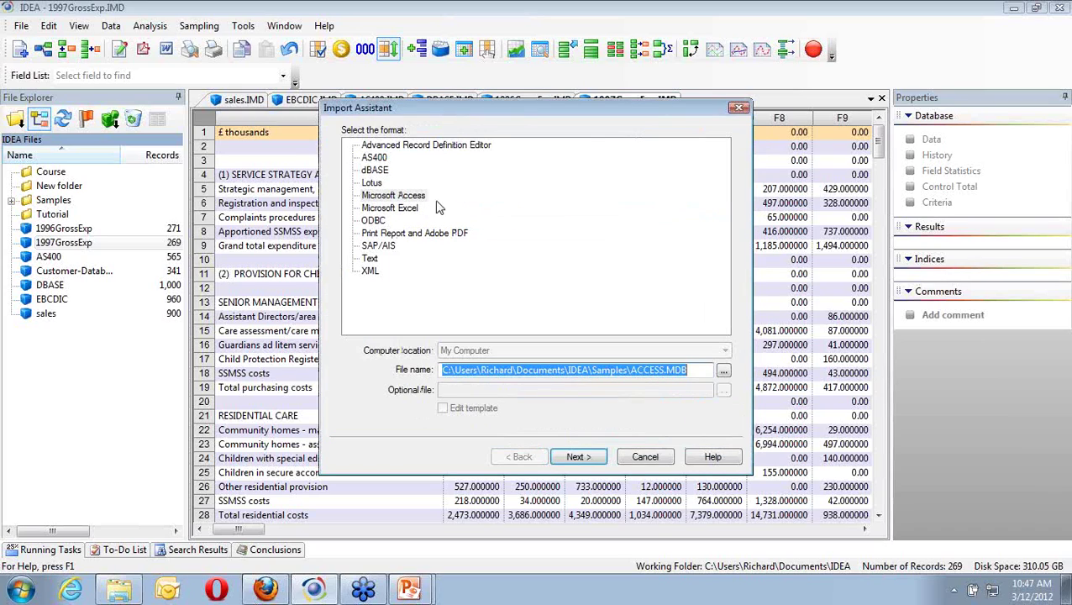
Import the Database table, scanning only 10000 records for field length and creating no record number field.
click(581, 457)
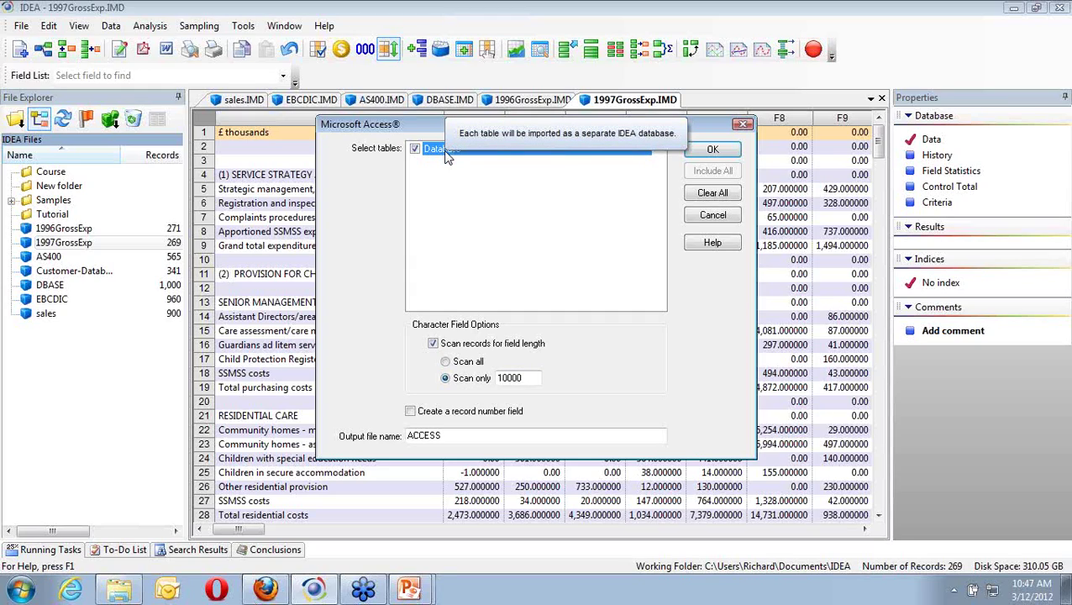
click(433, 344)
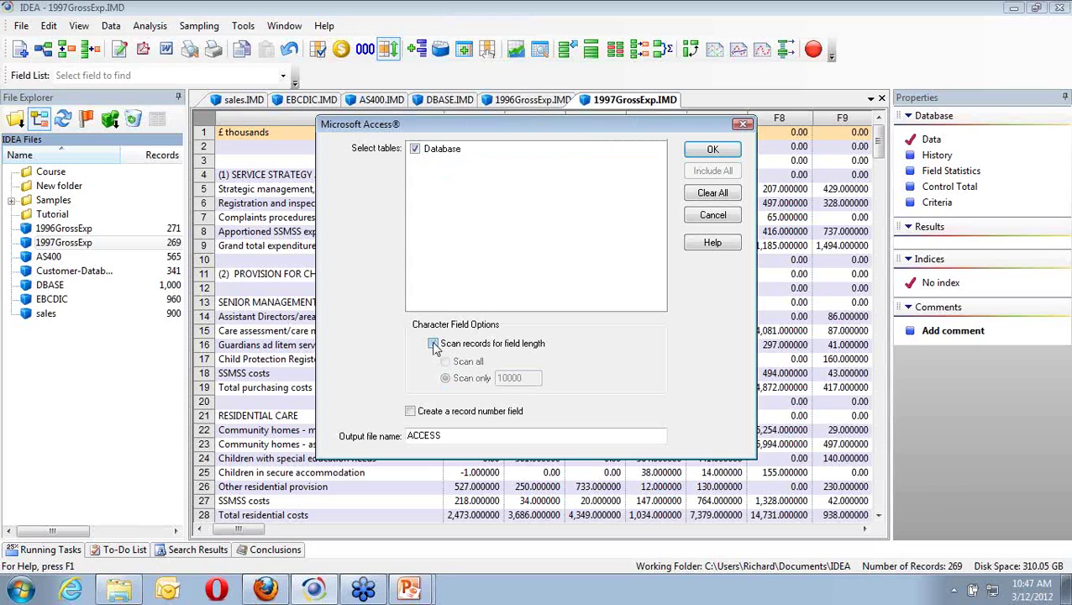
click(432, 344)
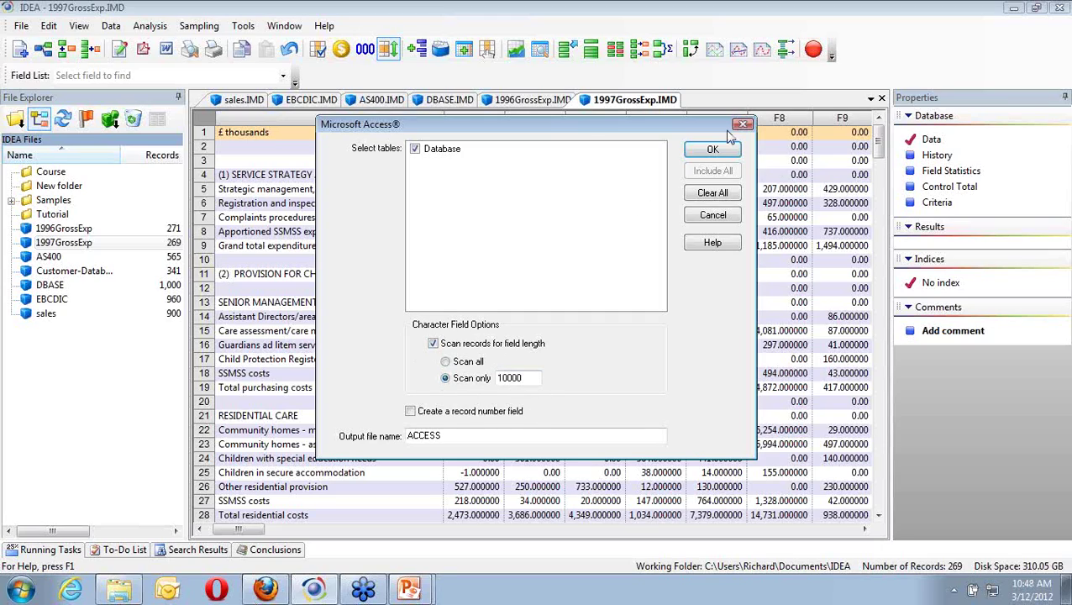
click(714, 151)
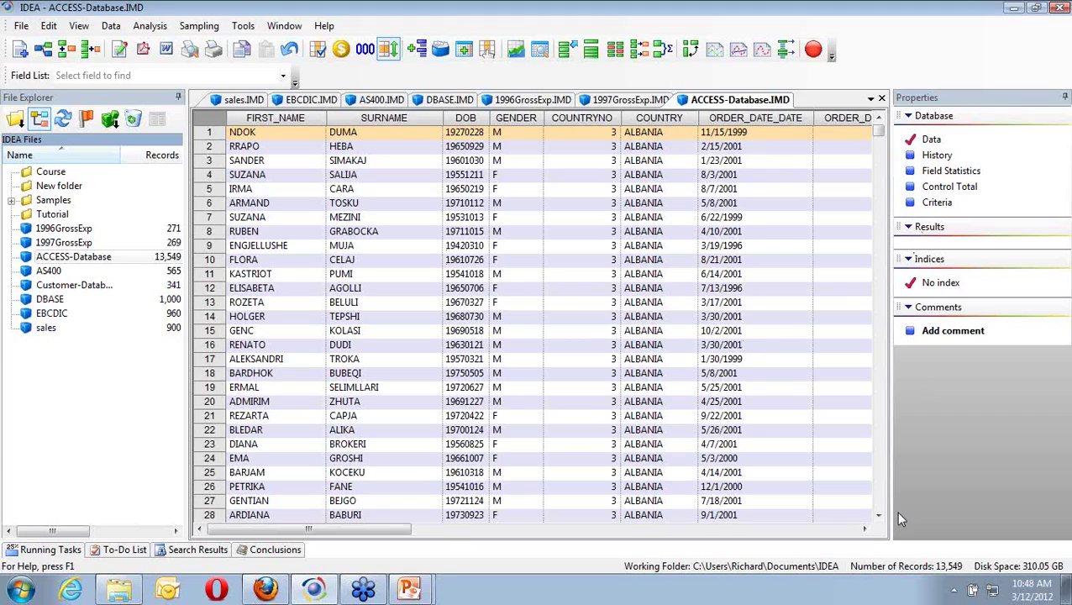
Create the missing field statistics for the Access database, review them for AMOUNT and PAYMENT_AMT only, and return to the data.
click(936, 172)
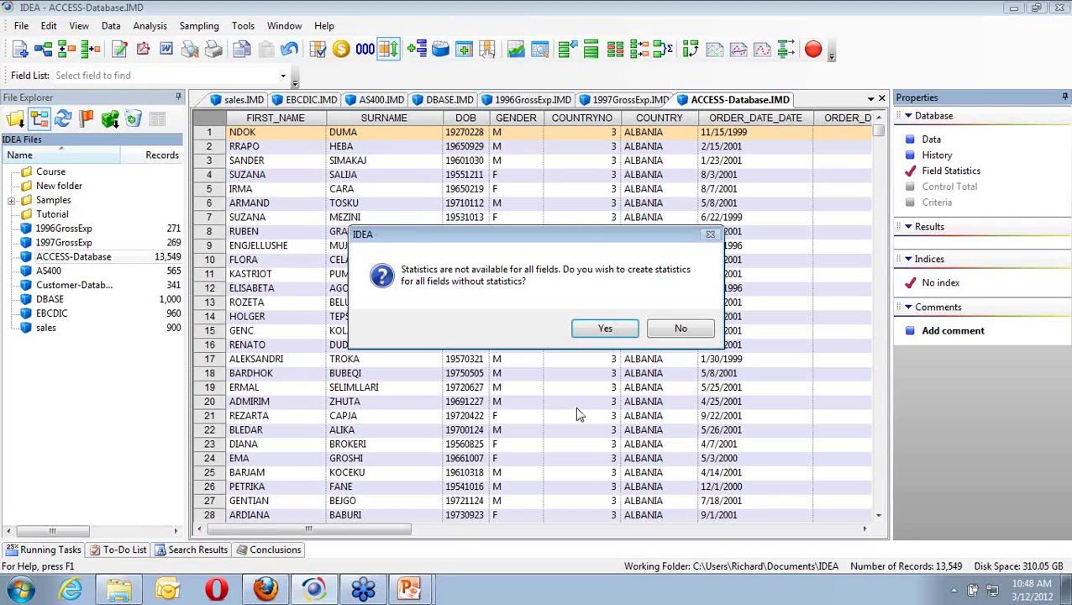
click(622, 336)
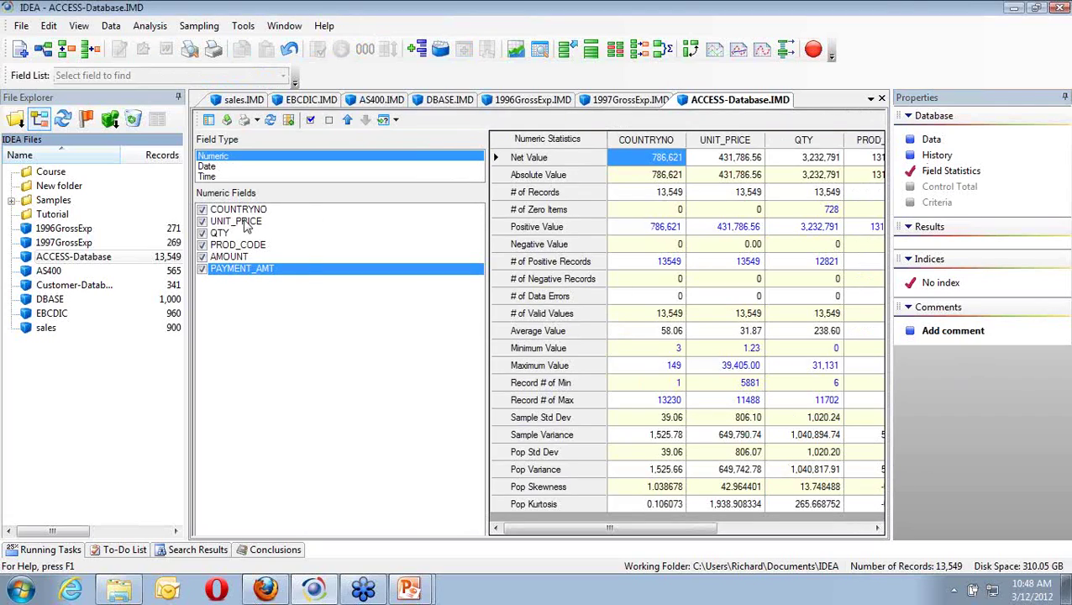
click(202, 210)
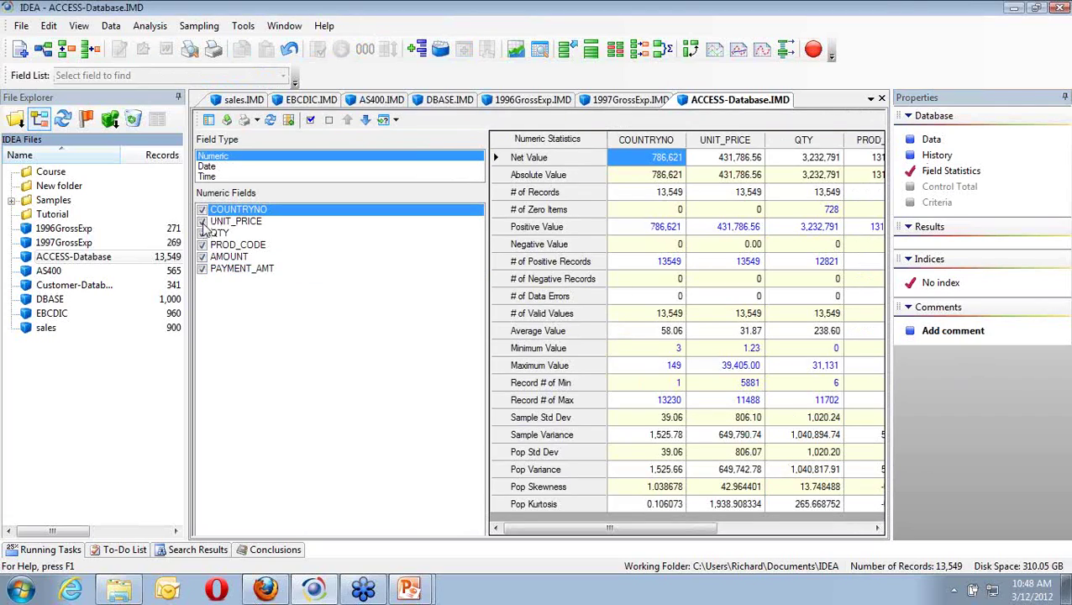
click(202, 209)
click(202, 221)
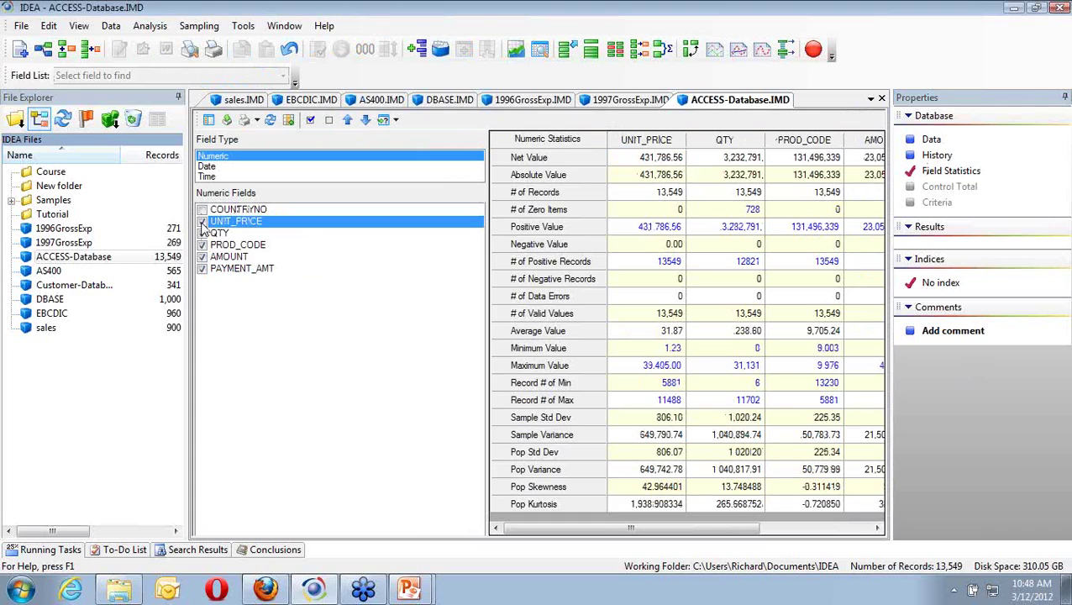
click(201, 234)
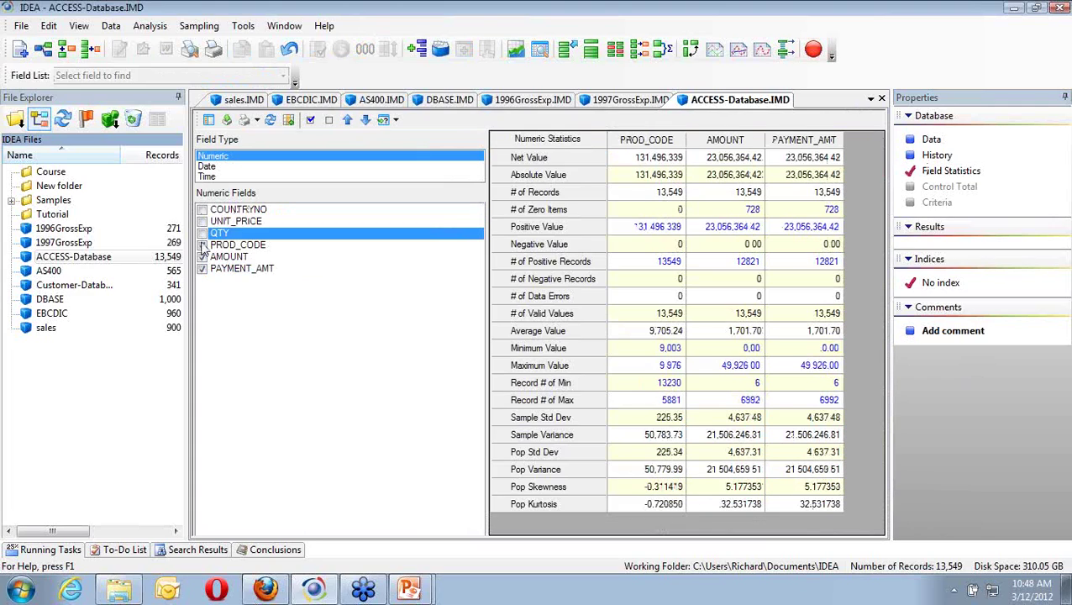
click(202, 244)
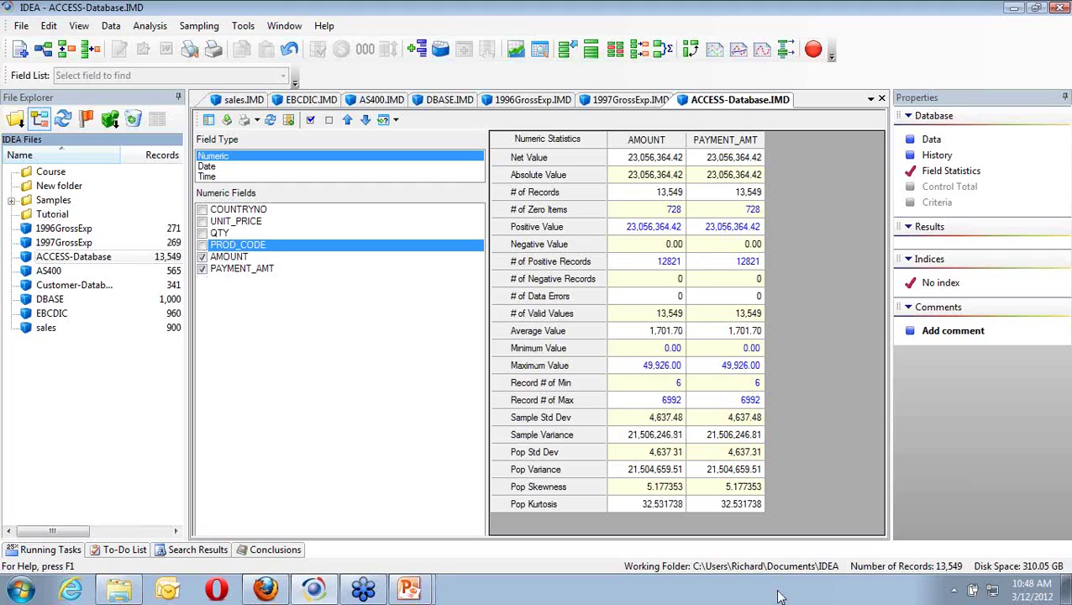
click(931, 143)
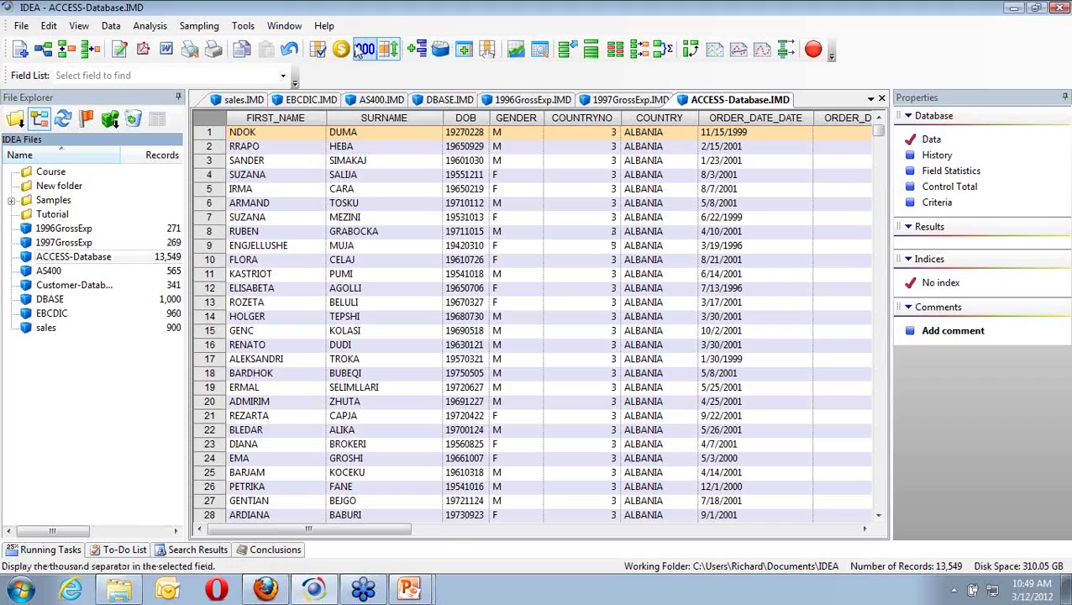
Open the help contents and browse through the keyword index.
click(326, 27)
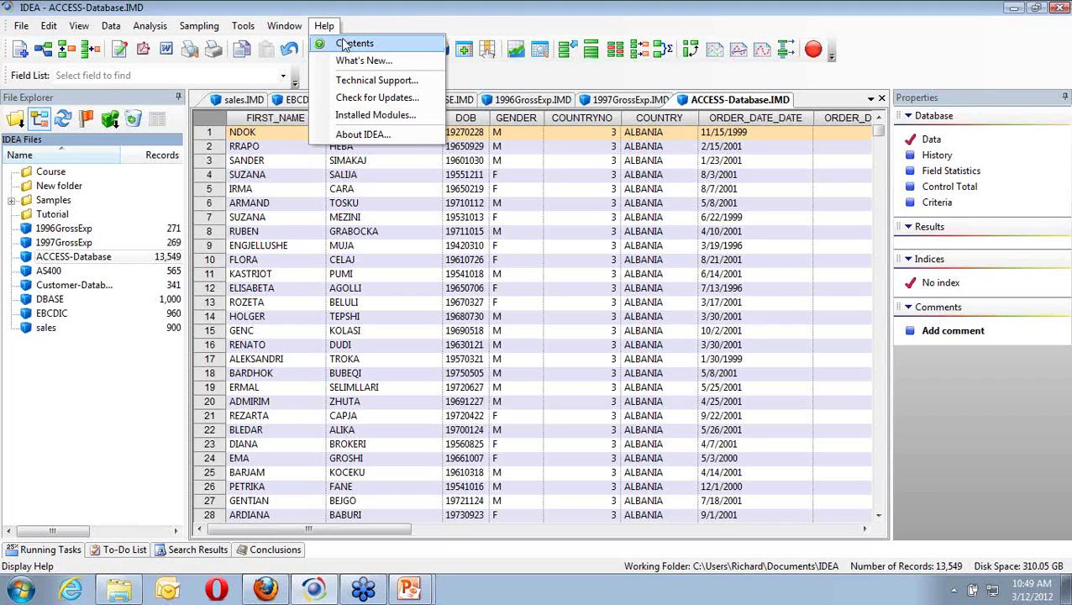
click(353, 44)
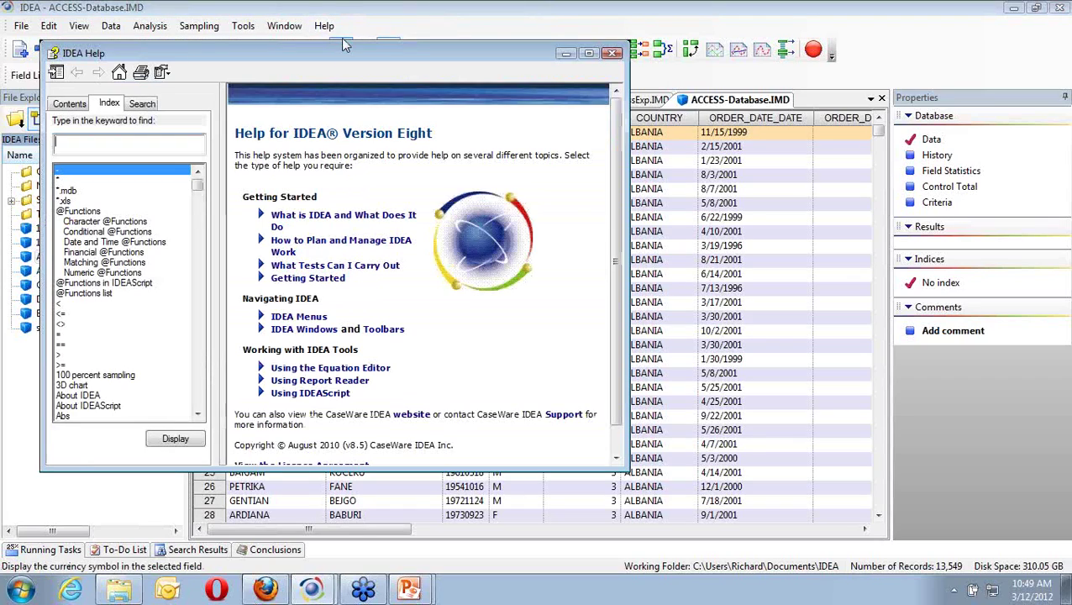
click(199, 363)
click(199, 363)
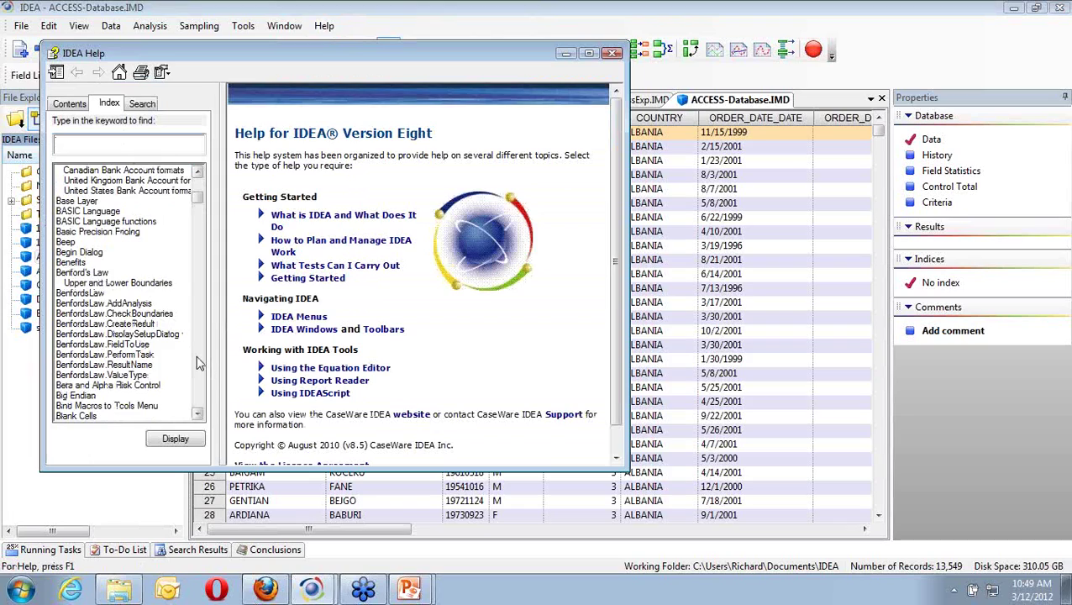
click(199, 362)
click(199, 363)
click(199, 363)
click(199, 363)
click(199, 362)
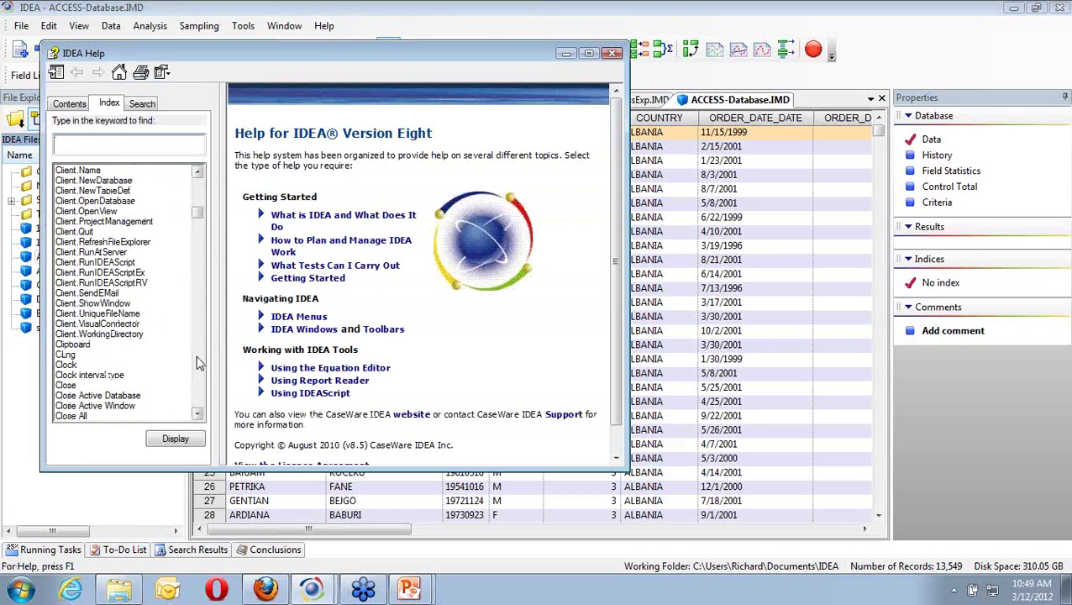
Look up the keyword access in the help index, read the Microsoft Access import topic, and close the help.
click(123, 145)
text(access)
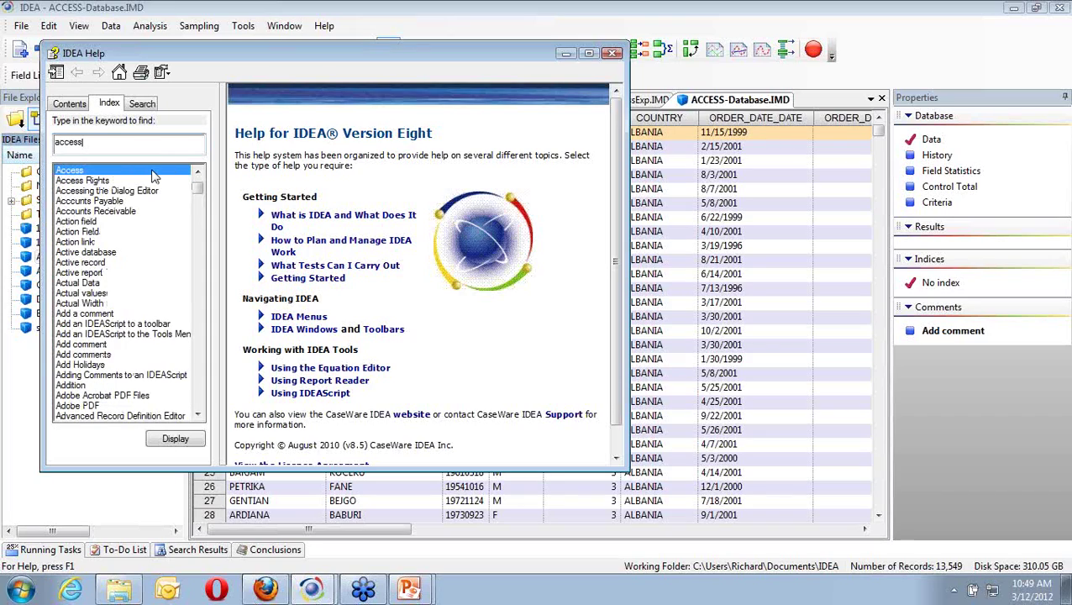
click(115, 172)
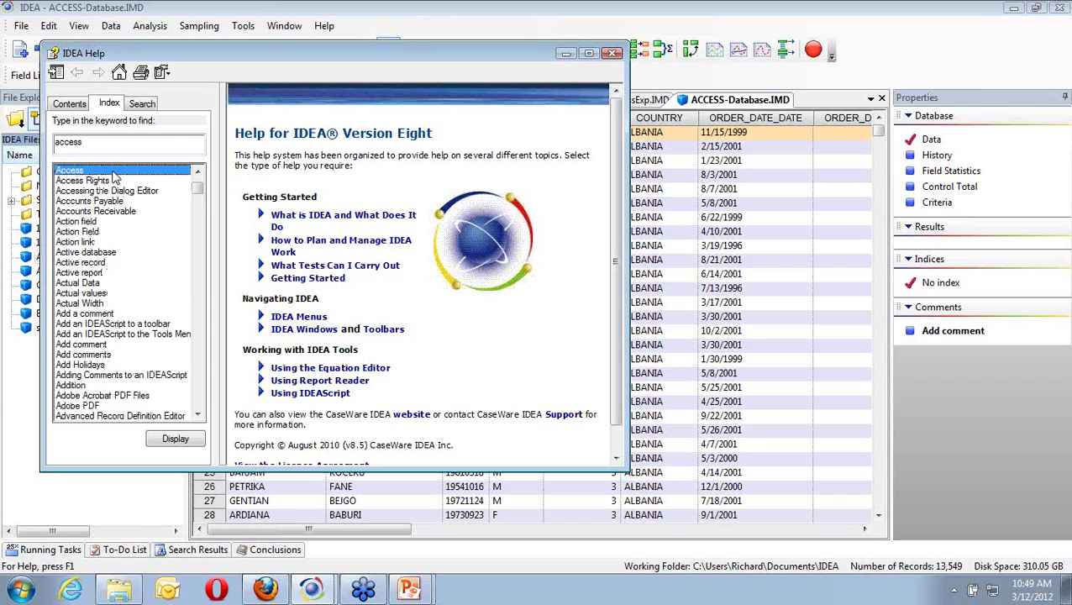
double_click(114, 172)
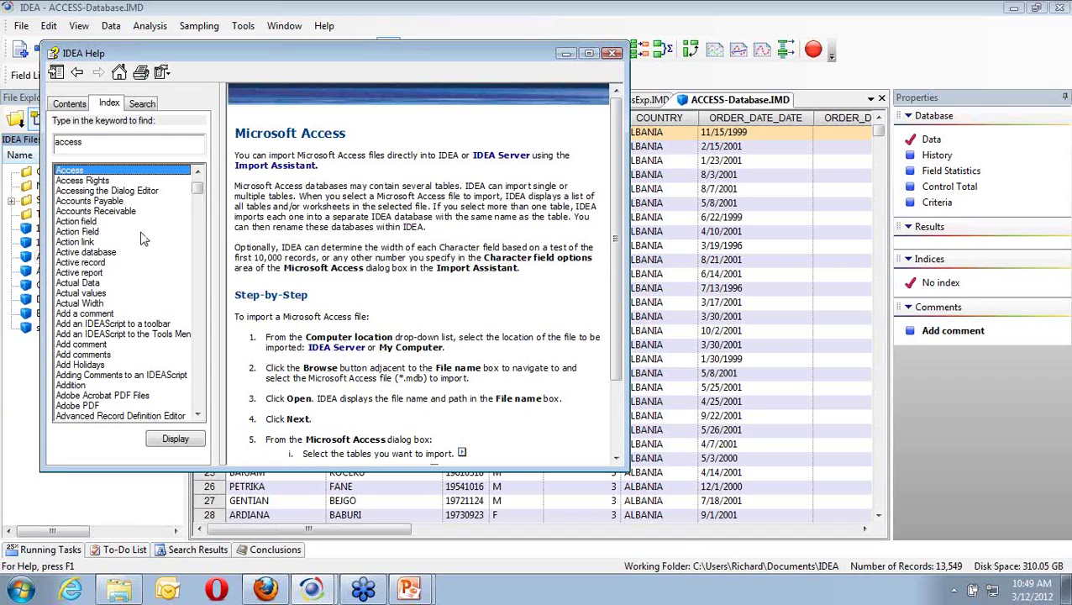
click(76, 182)
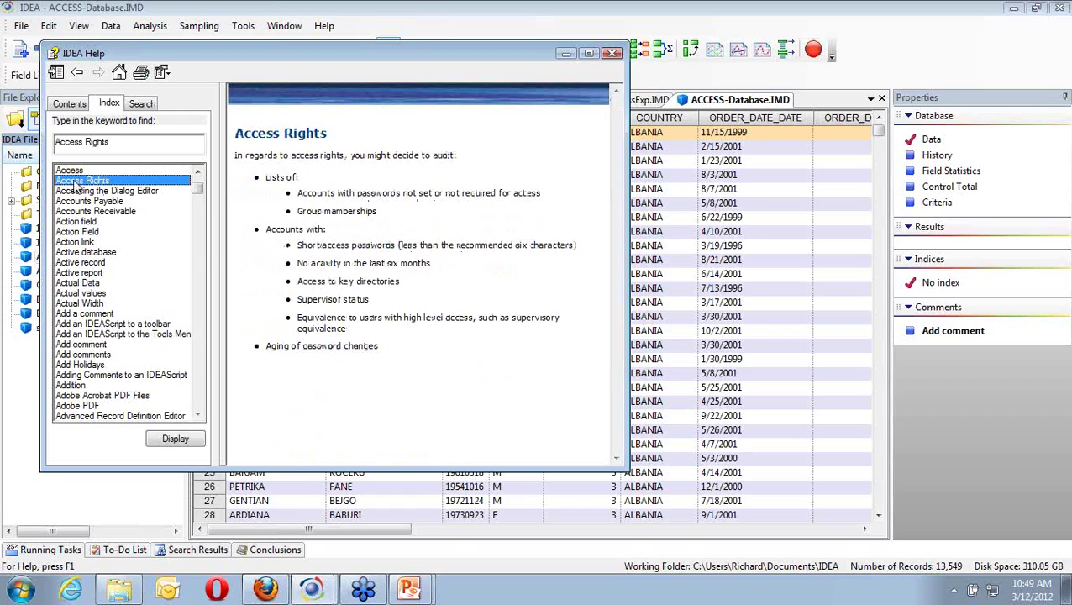
double_click(74, 171)
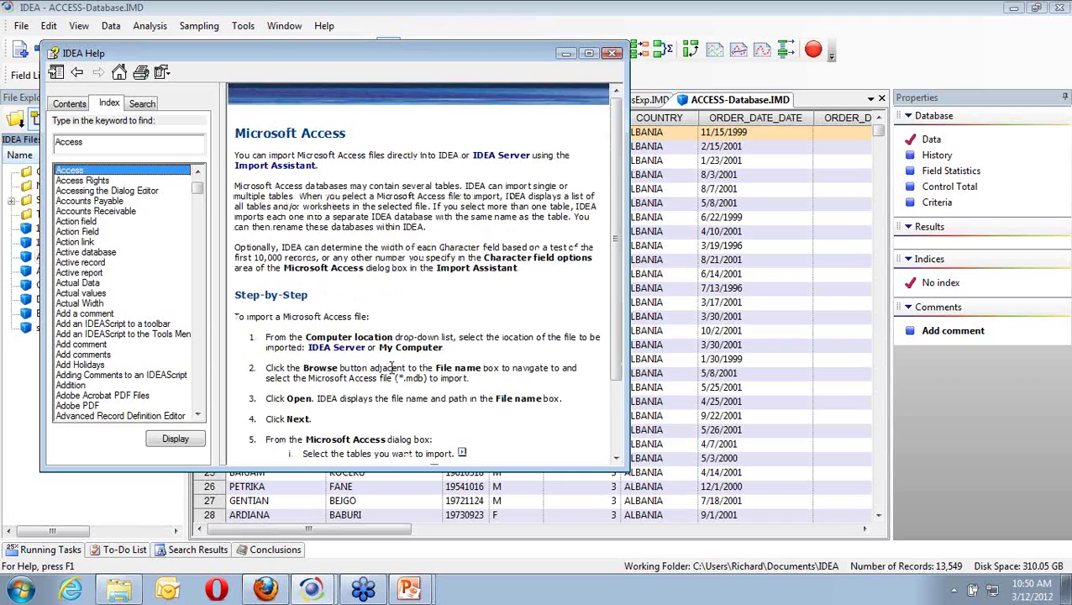
click(614, 55)
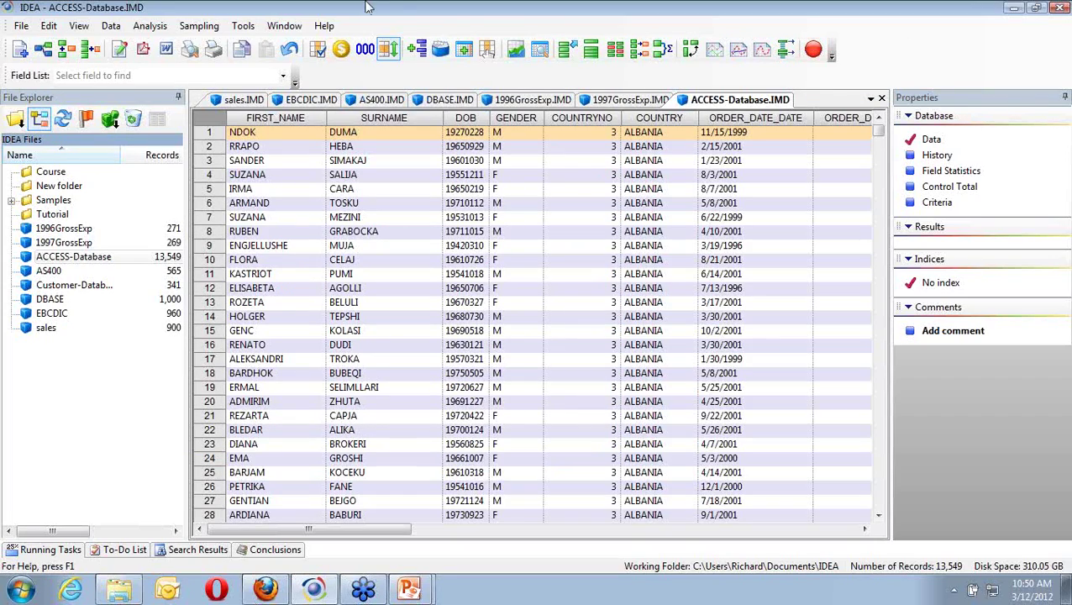
Start a new import in Microsoft Excel format with Sample.xls from the Samples folder as the source file.
click(21, 26)
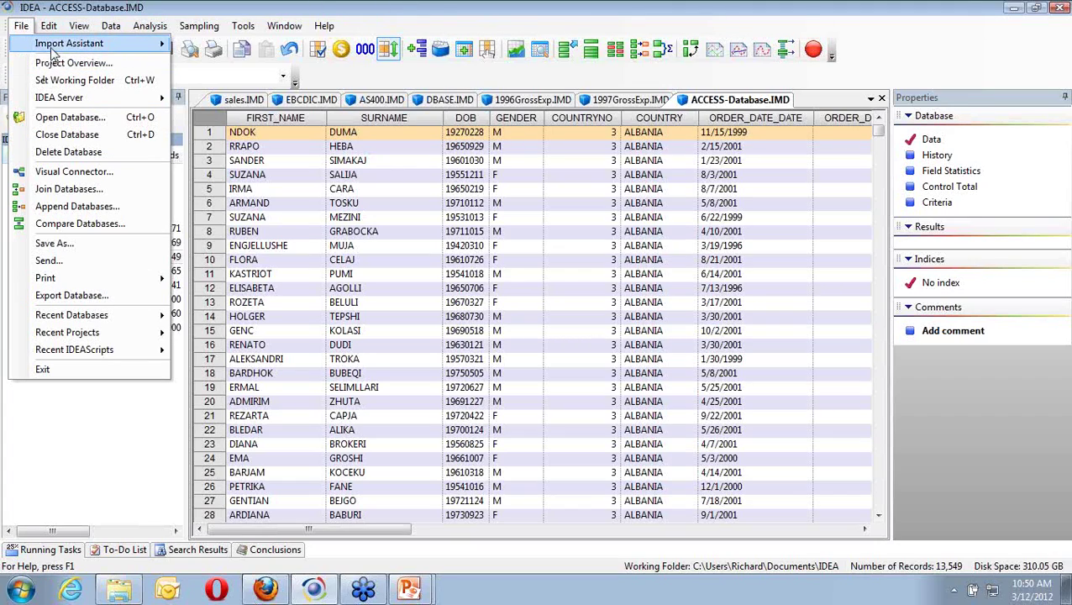
mouse_move(54, 44)
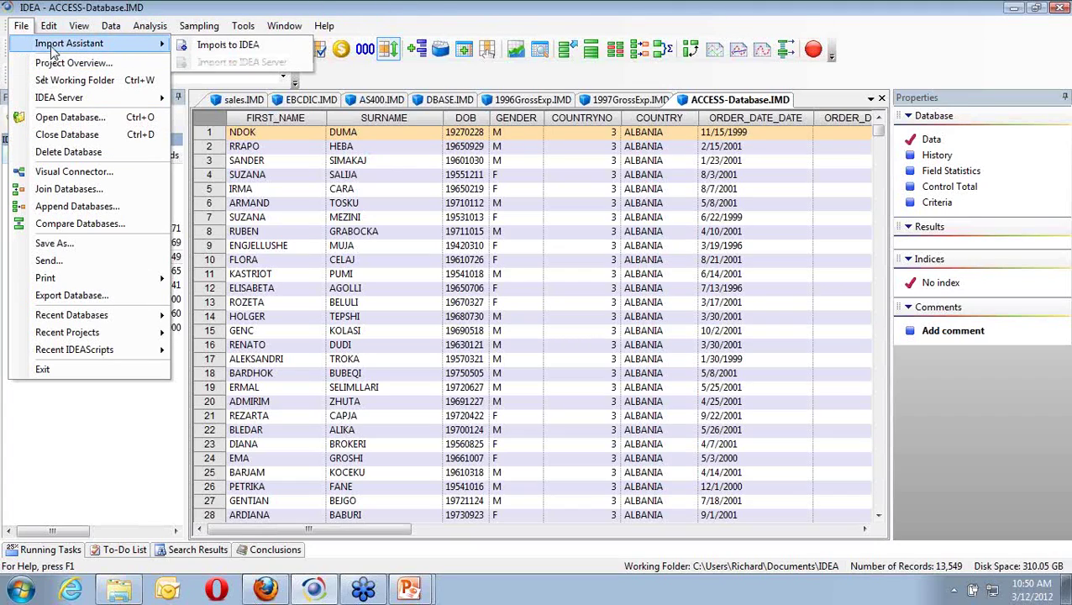
click(210, 47)
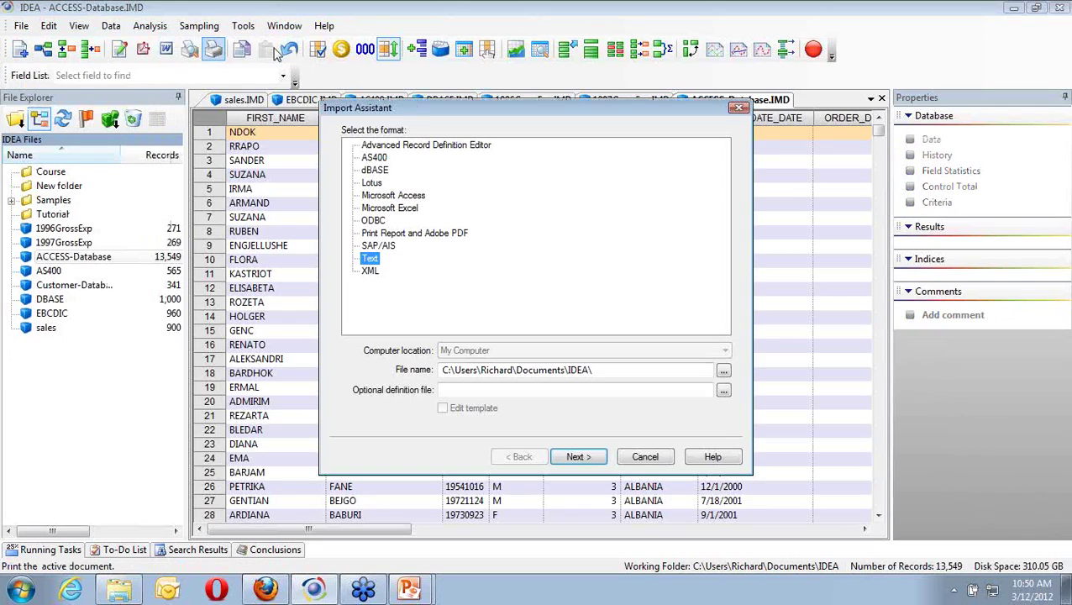
click(391, 208)
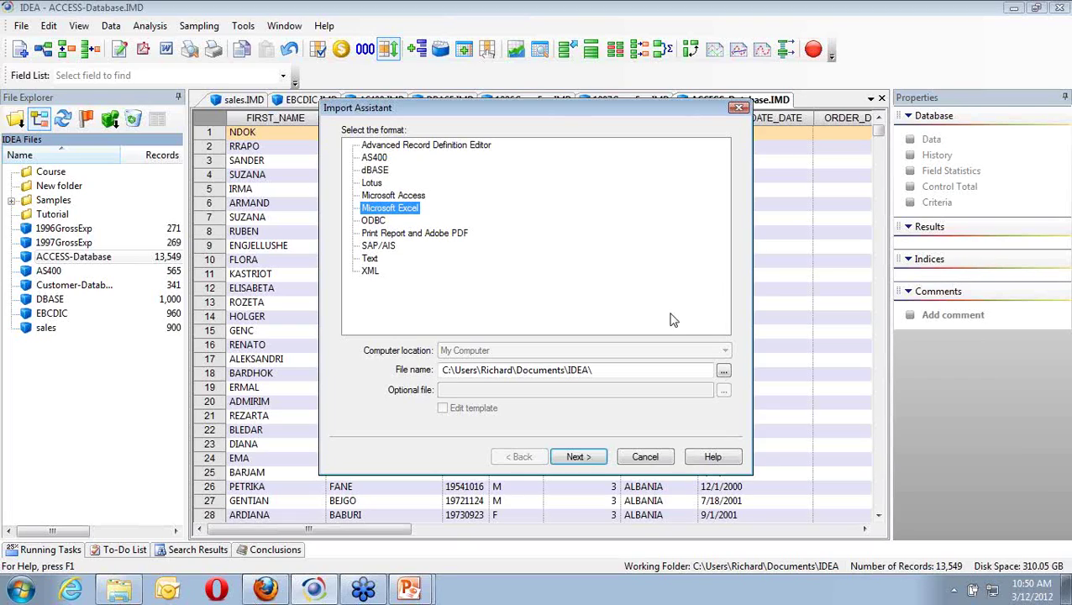
click(723, 372)
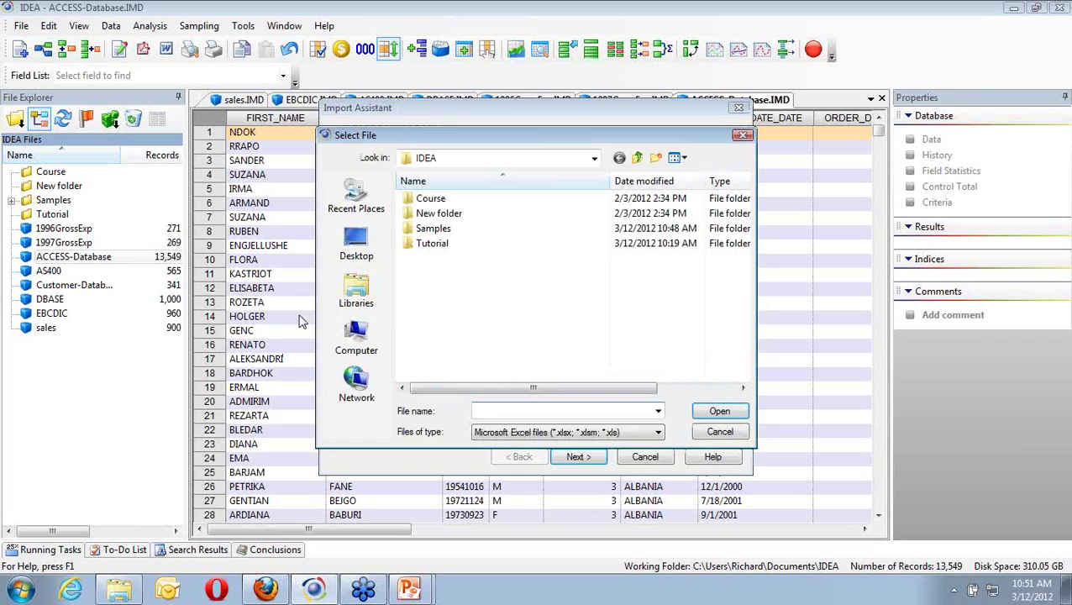
double_click(421, 231)
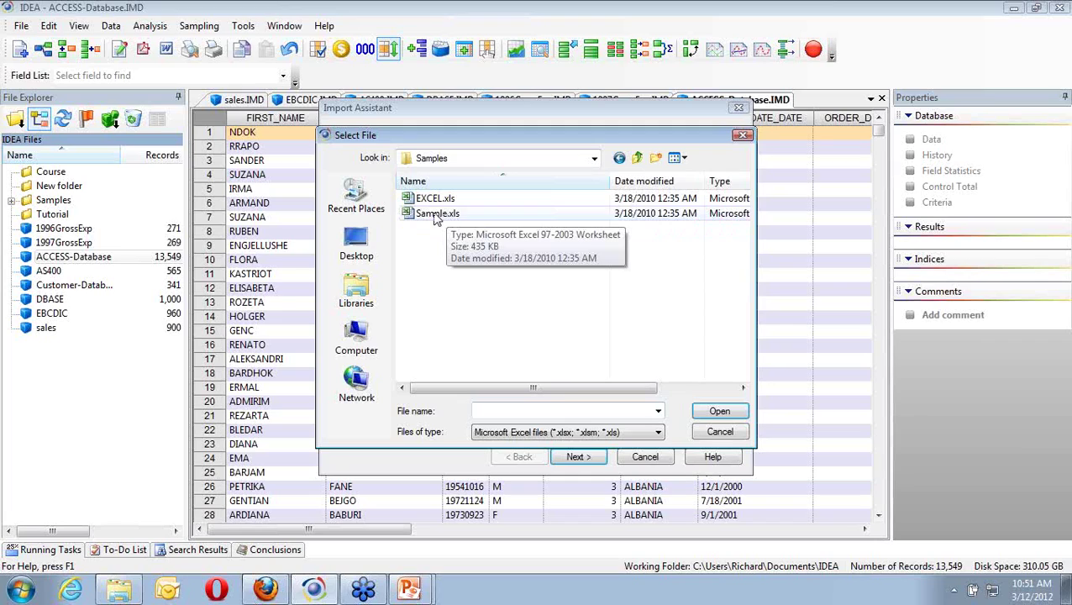
double_click(435, 215)
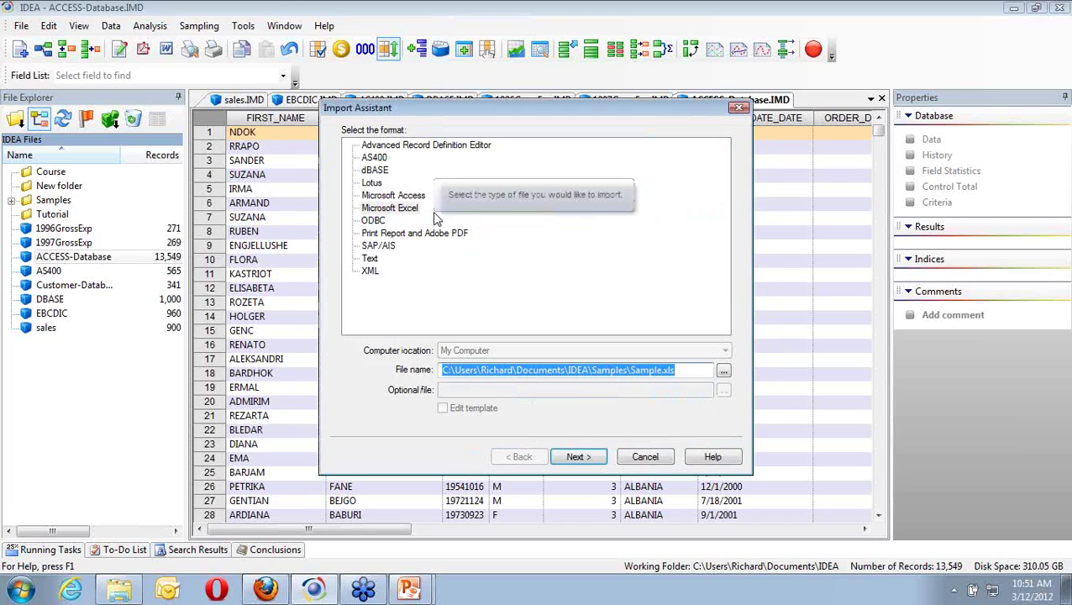
click(559, 456)
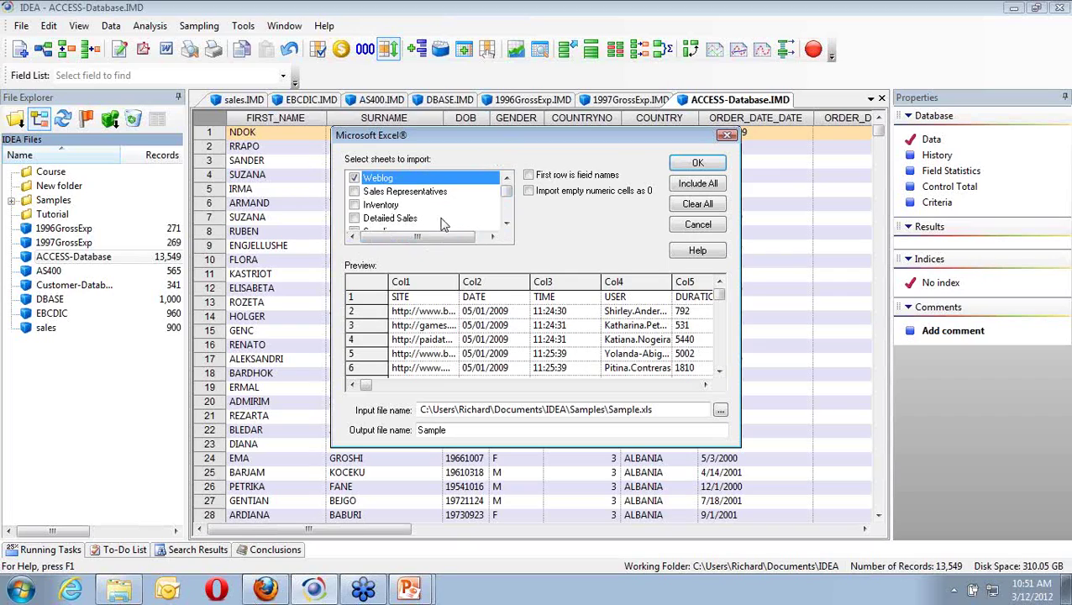
Look through the full list of sheets available for import from Sample.xls, returning to the Weblog sheet.
click(506, 223)
click(506, 224)
click(506, 224)
click(506, 224)
click(507, 224)
click(506, 223)
click(506, 223)
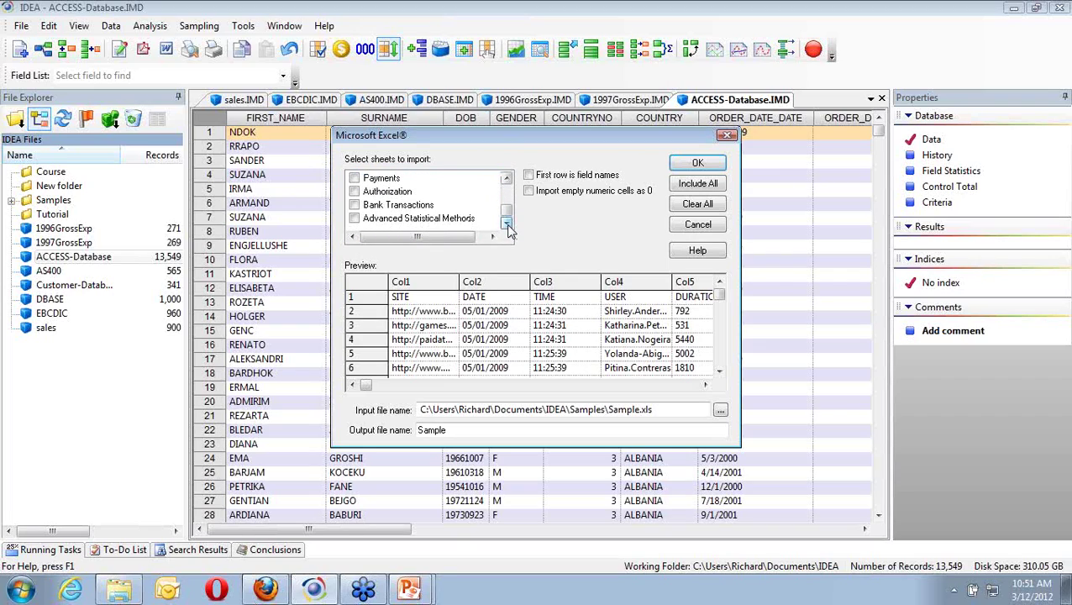
click(506, 194)
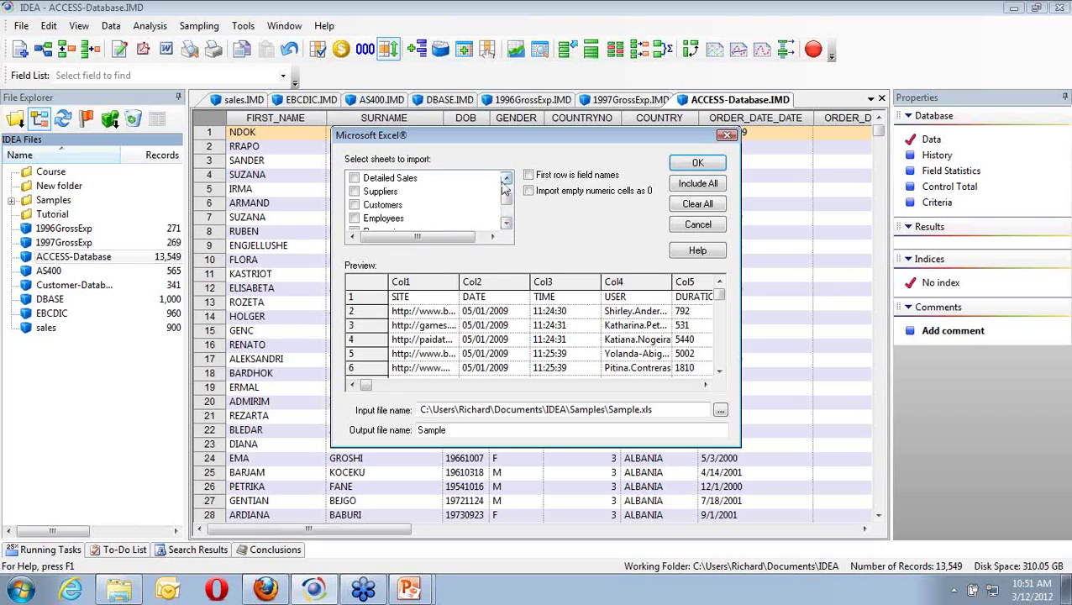
click(507, 178)
click(507, 178)
click(507, 179)
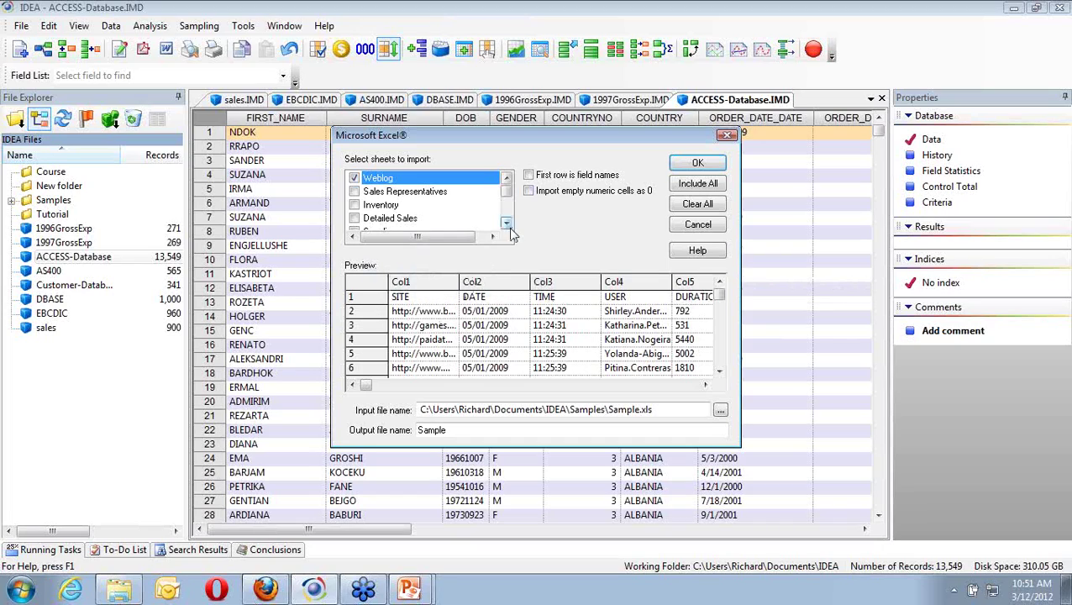
Import the Weblog sheet with the first row as field names and check the imported columns from SITE through DURATION.
click(528, 174)
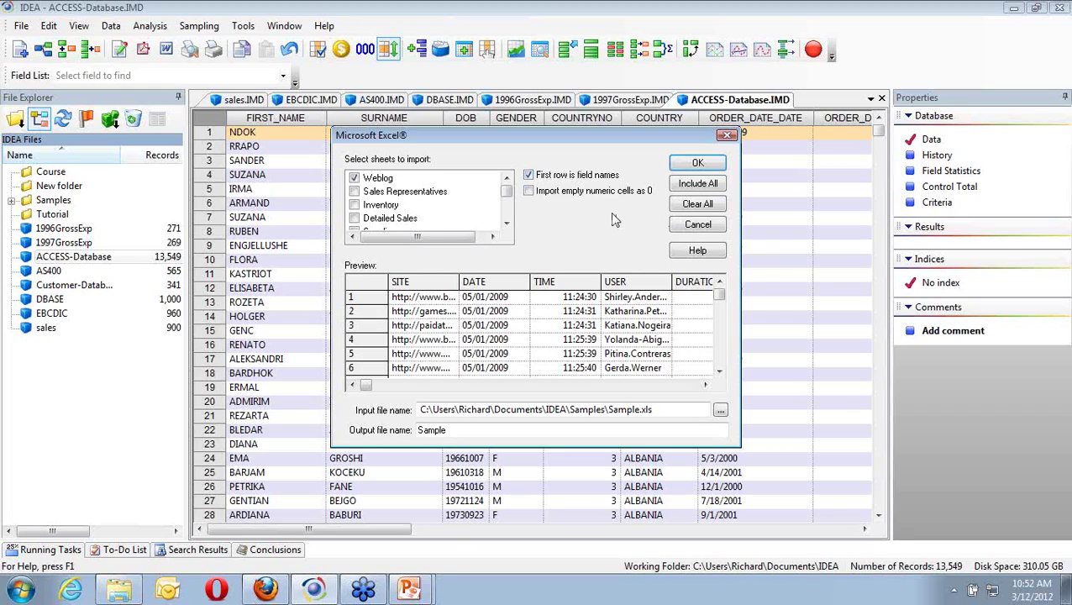
click(698, 164)
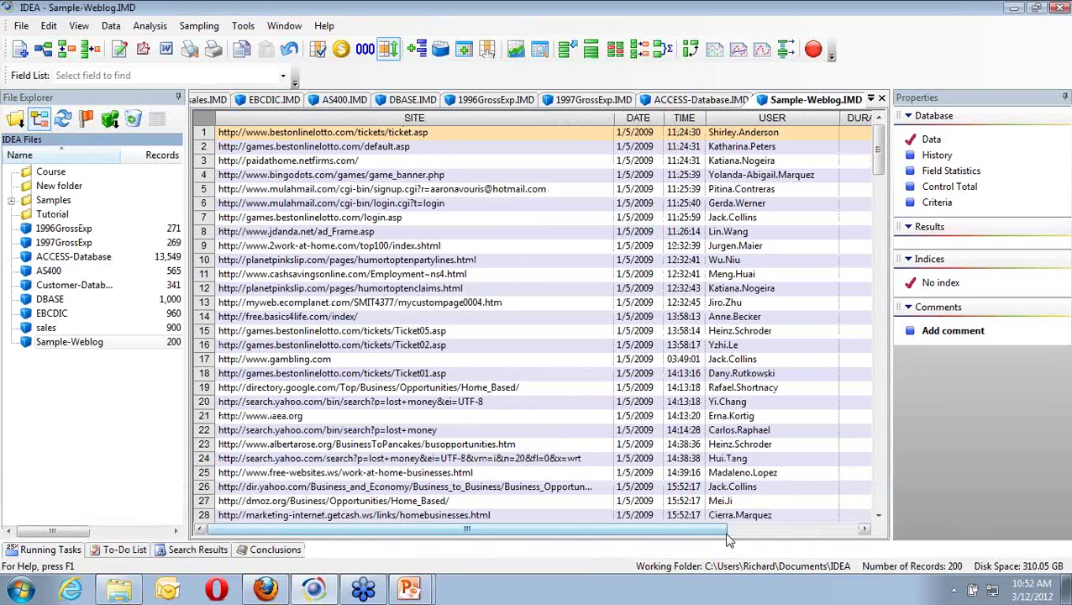
click(765, 532)
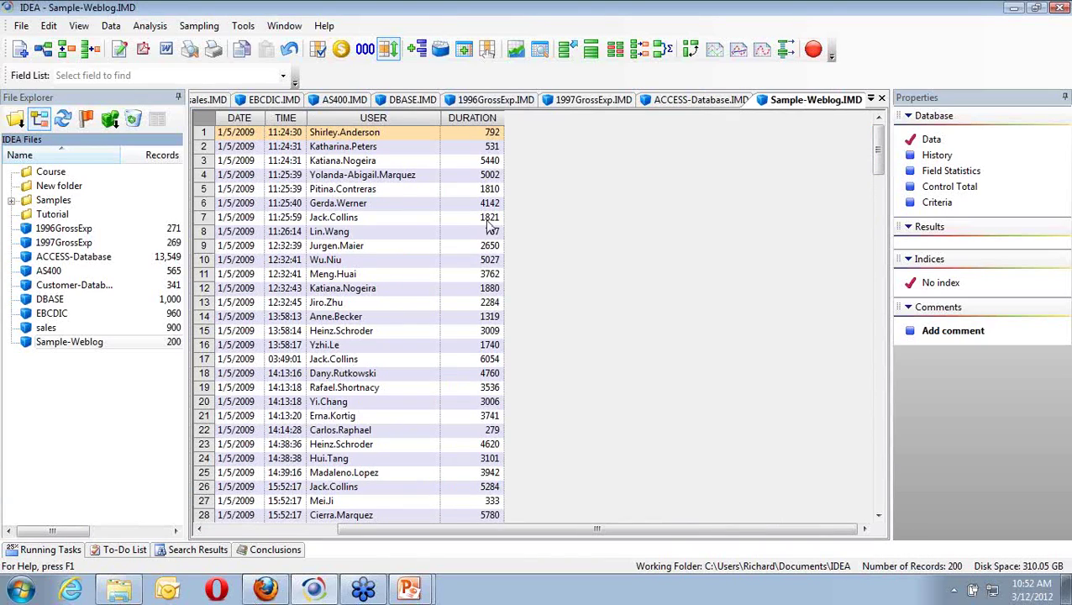
click(318, 533)
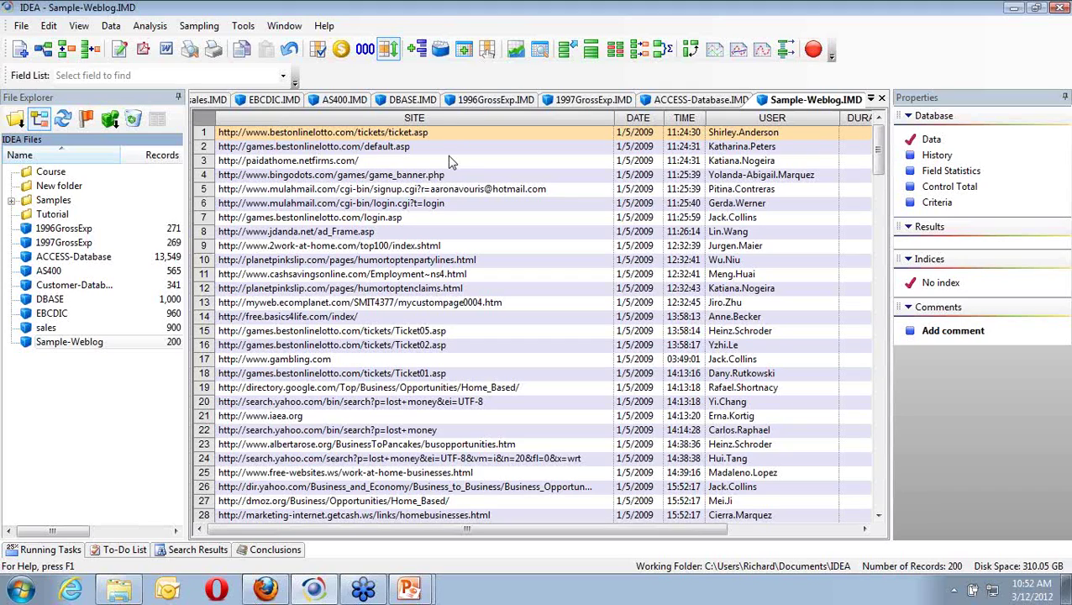
Sort the weblog records by SITE in ascending order and review the visited sites through to the last record.
double_click(452, 113)
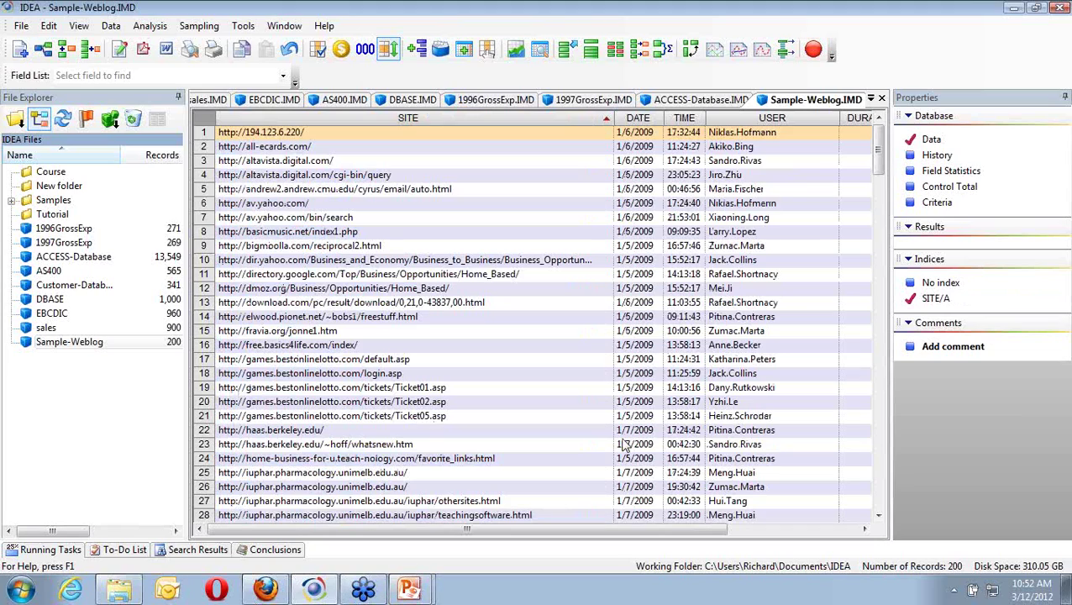
click(878, 487)
click(884, 493)
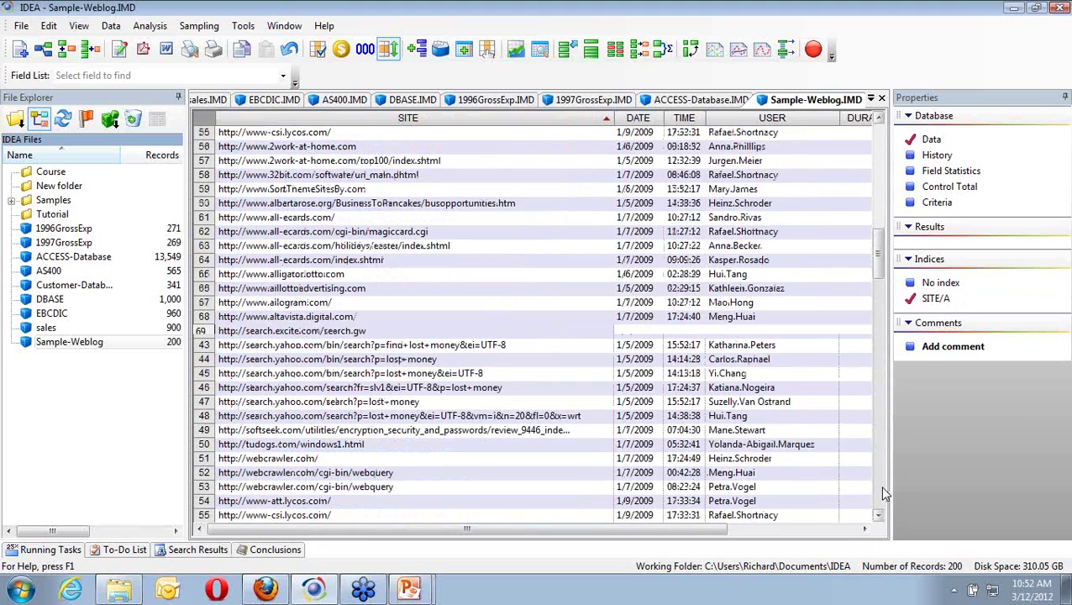
click(882, 487)
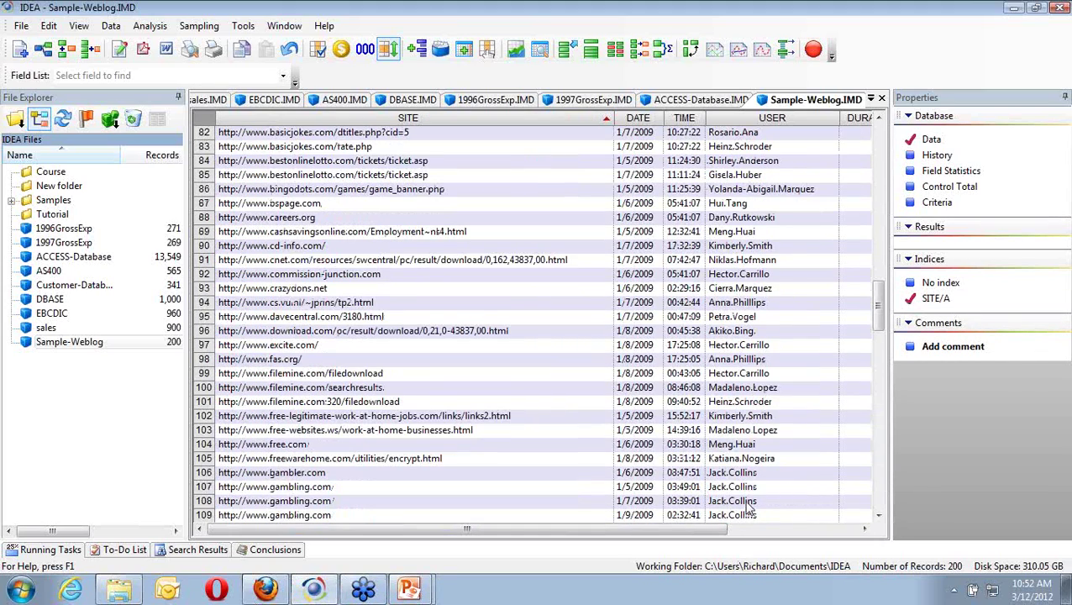
click(878, 501)
drag(874, 489, 878, 223)
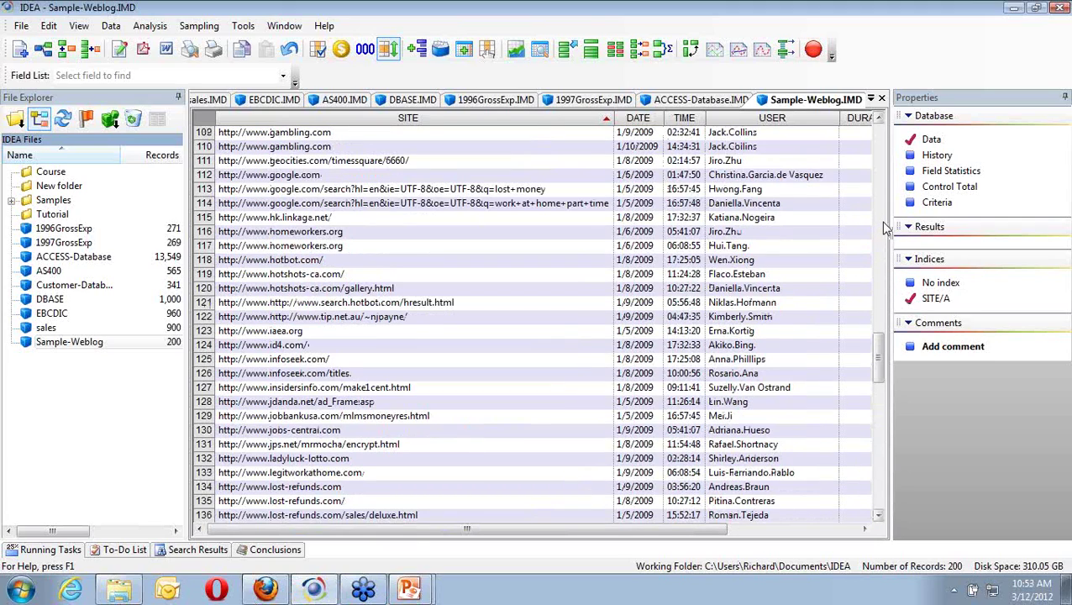
click(882, 227)
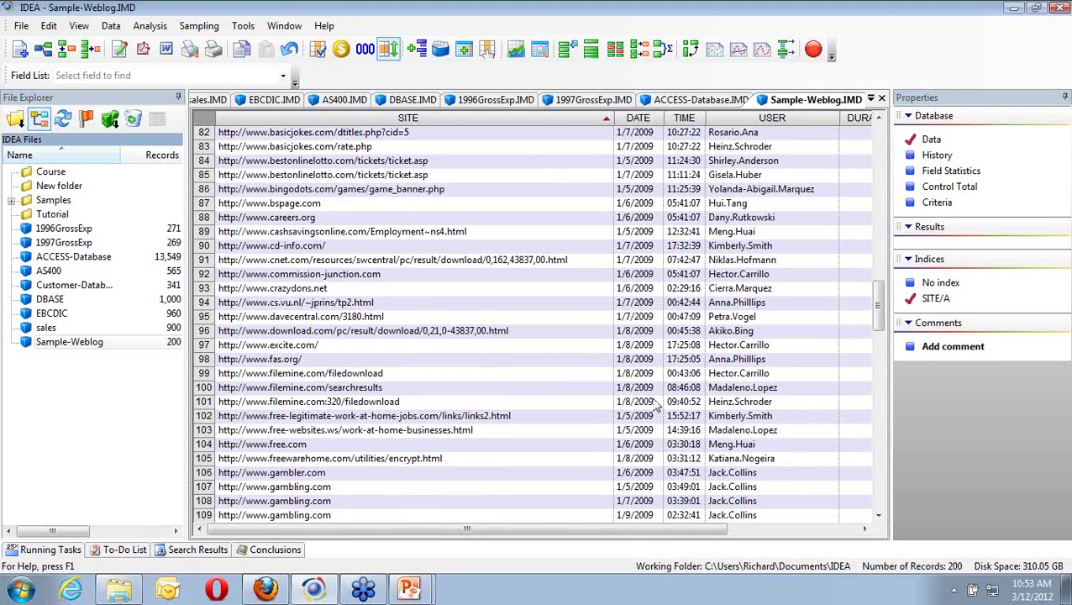
click(880, 508)
click(881, 508)
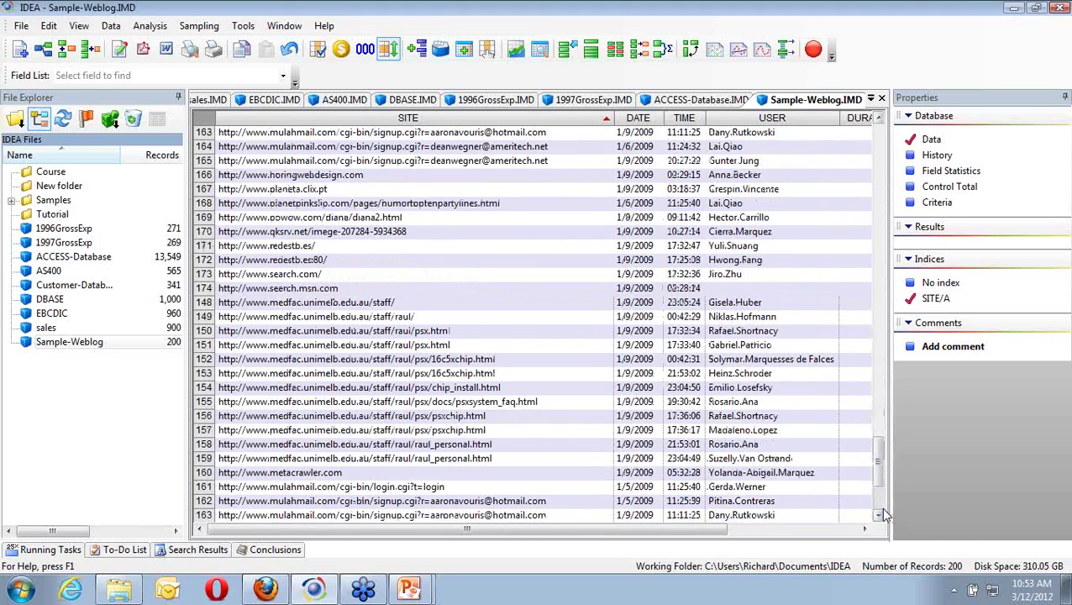
click(880, 512)
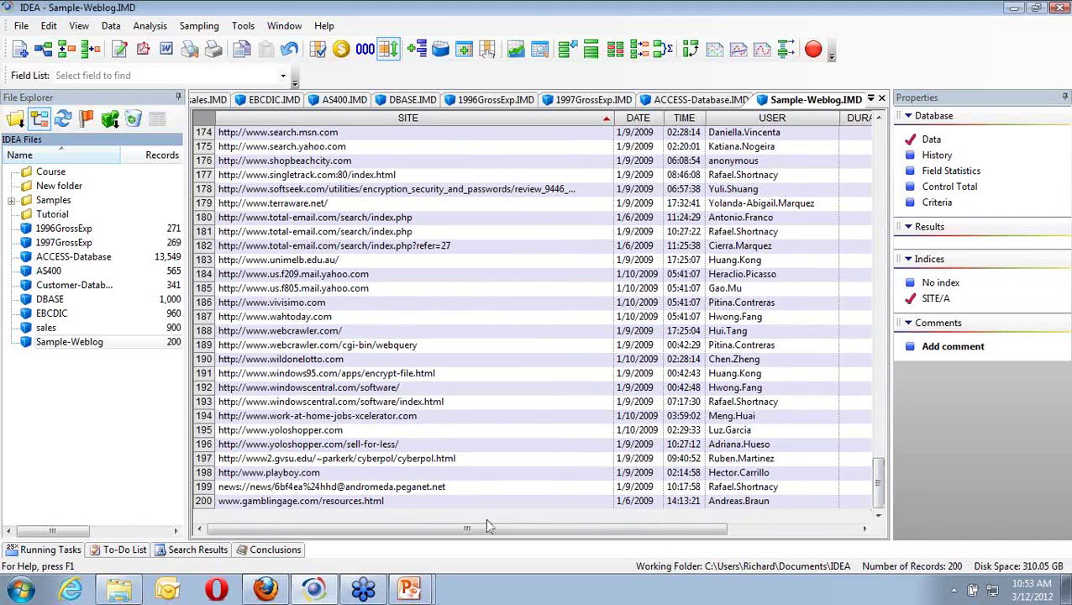
Select the playboy.com record near the end of the database and examine its user and DURATION.
click(274, 475)
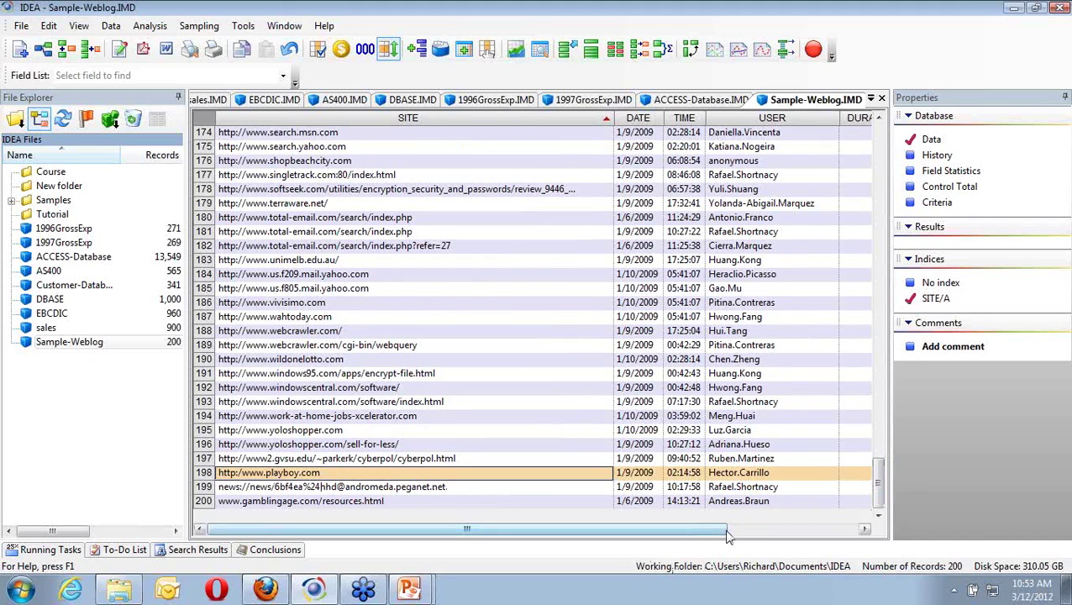
click(761, 534)
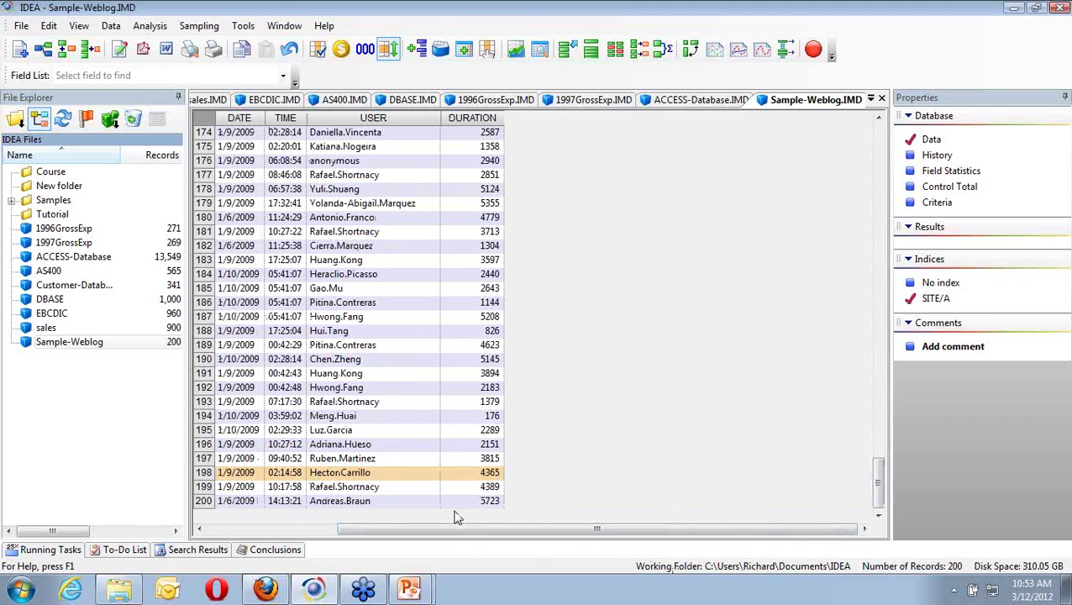
drag(451, 534, 379, 534)
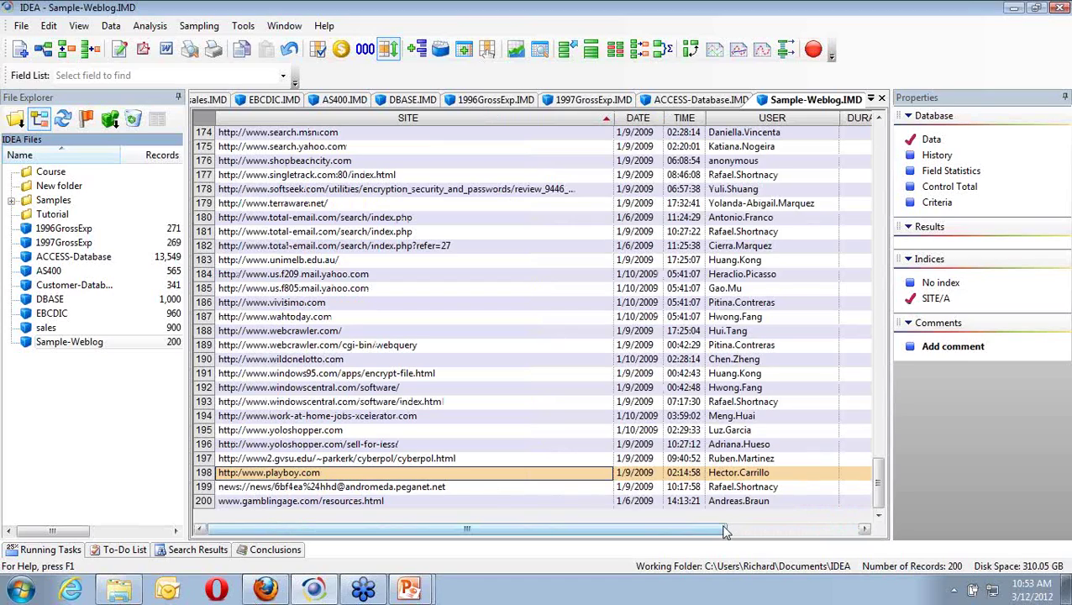
drag(724, 530, 806, 533)
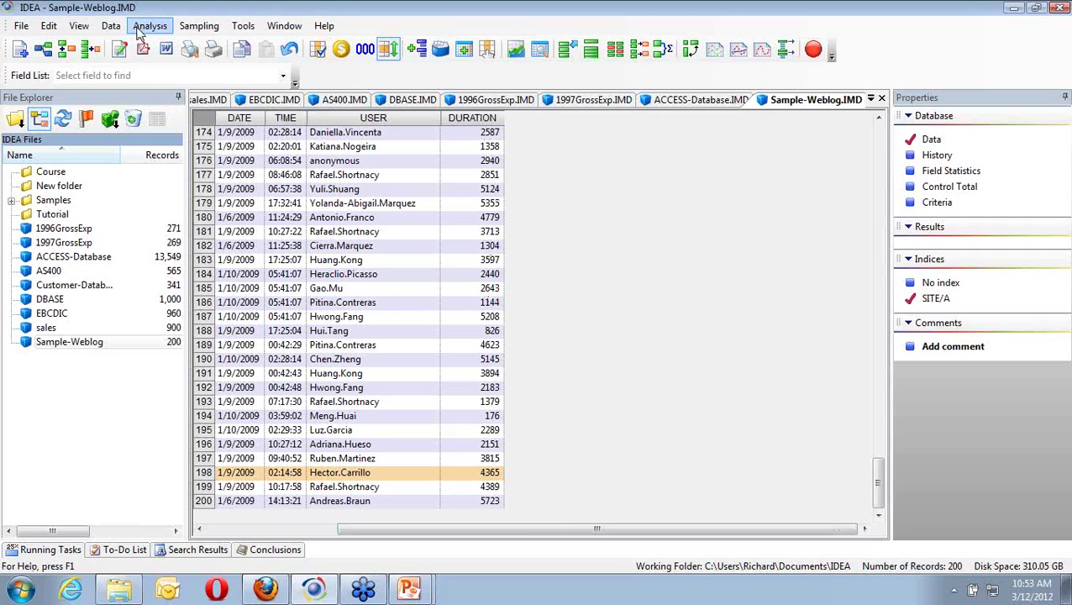
Set the DURATION field to 2 decimals through Field Manipulation and accept the change.
click(112, 26)
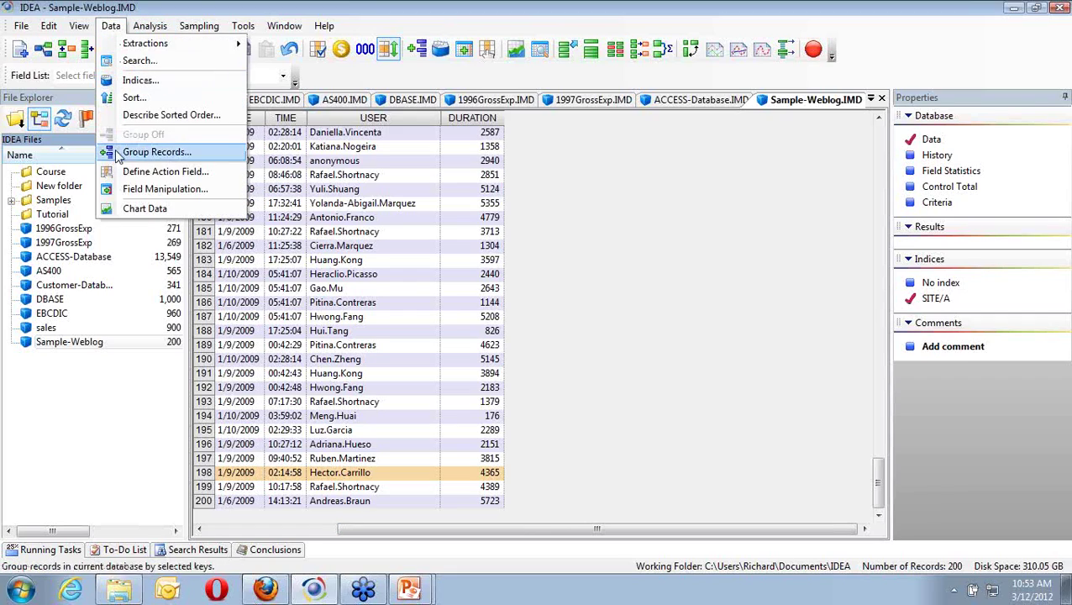
click(145, 196)
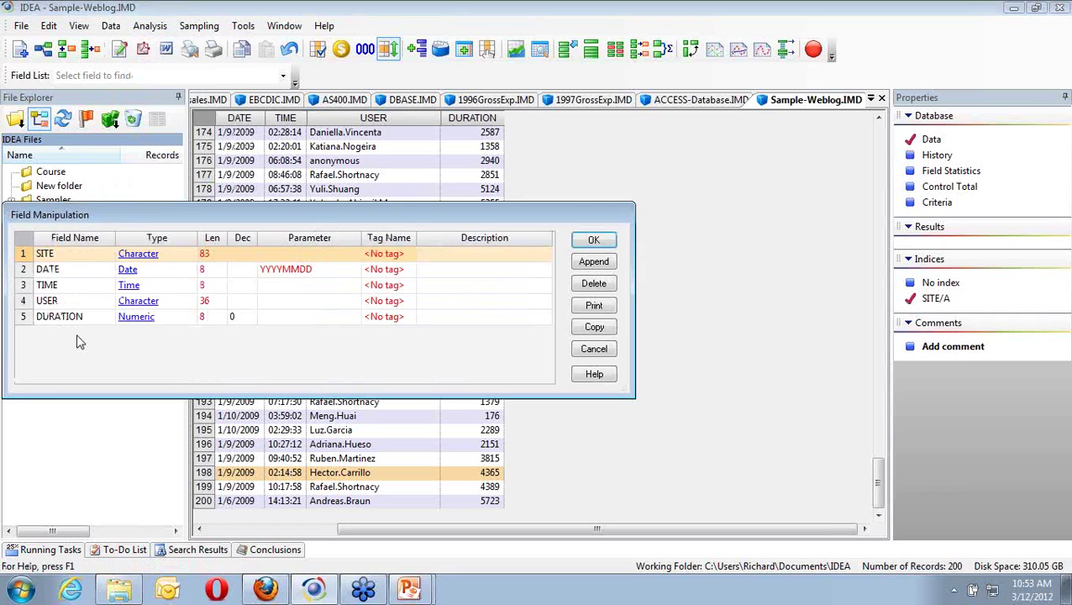
click(242, 317)
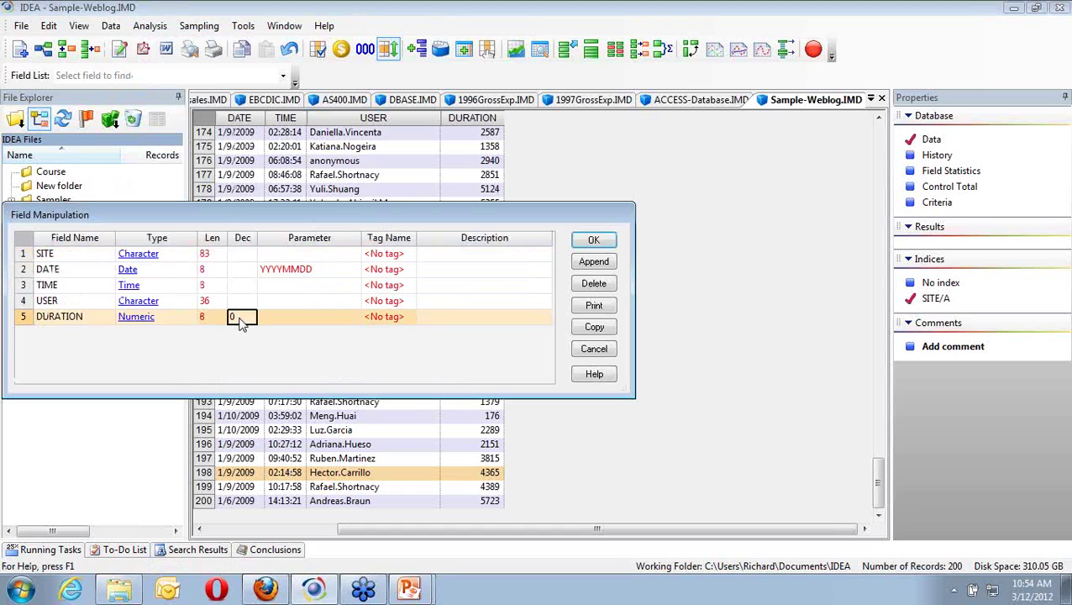
text(2)
click(589, 245)
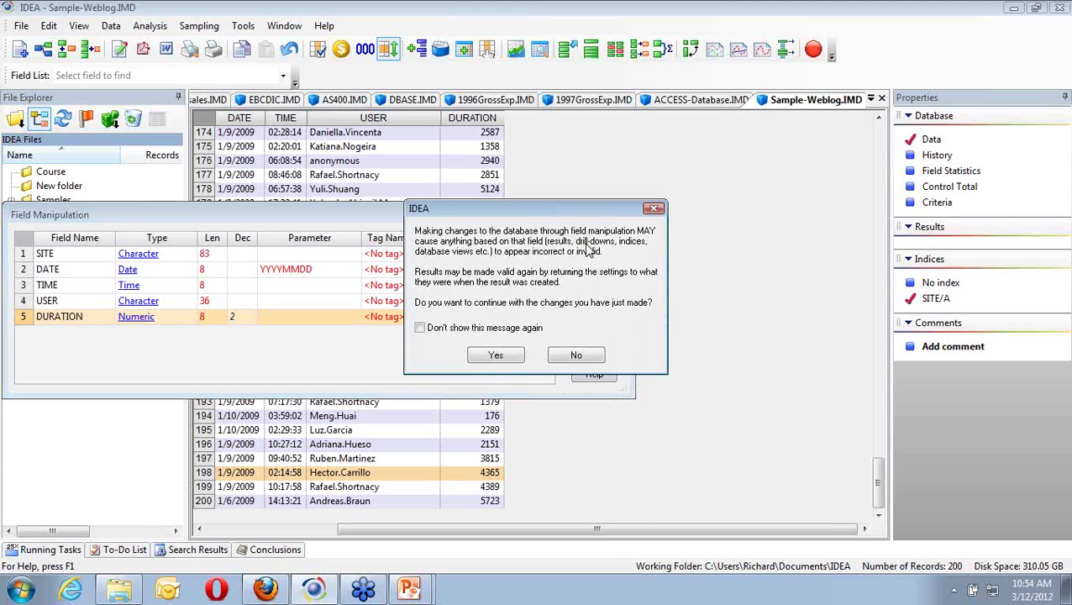
click(510, 355)
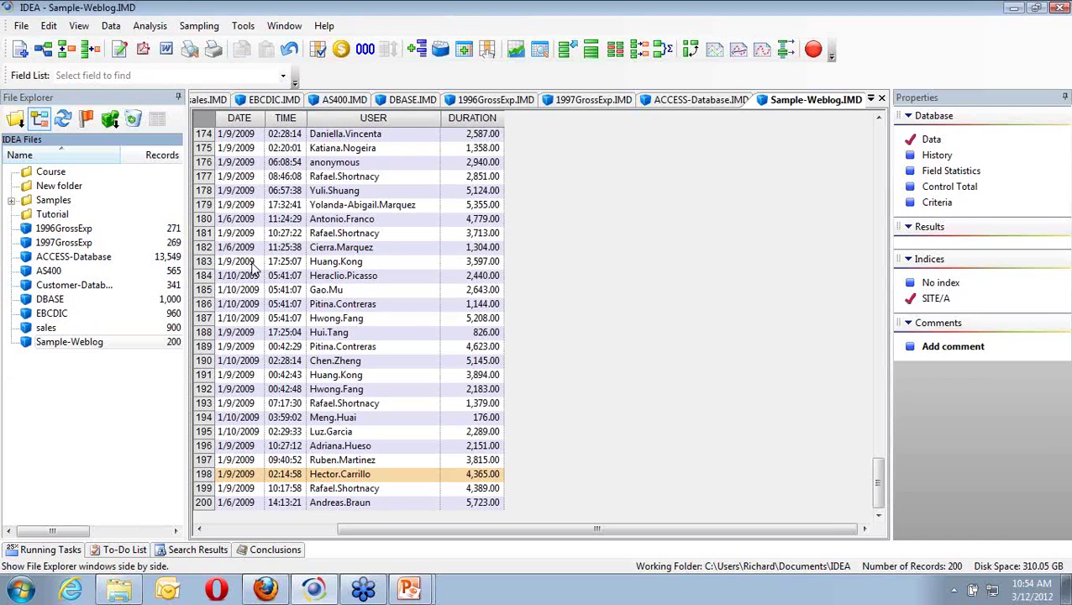
Set the DURATION field back to 0 decimals through Field Manipulation and accept the change.
click(109, 26)
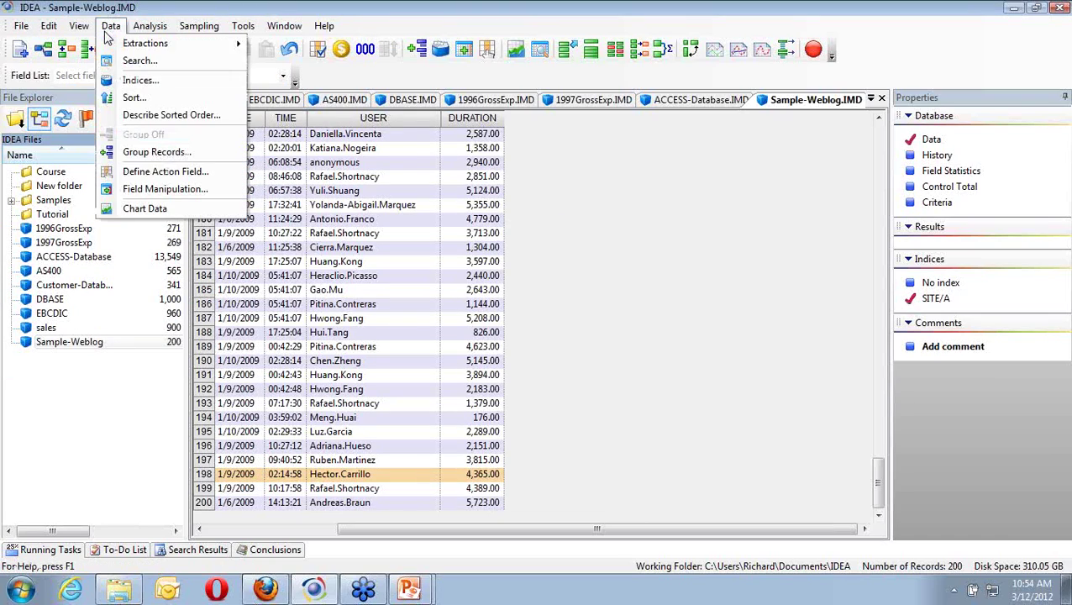
click(128, 191)
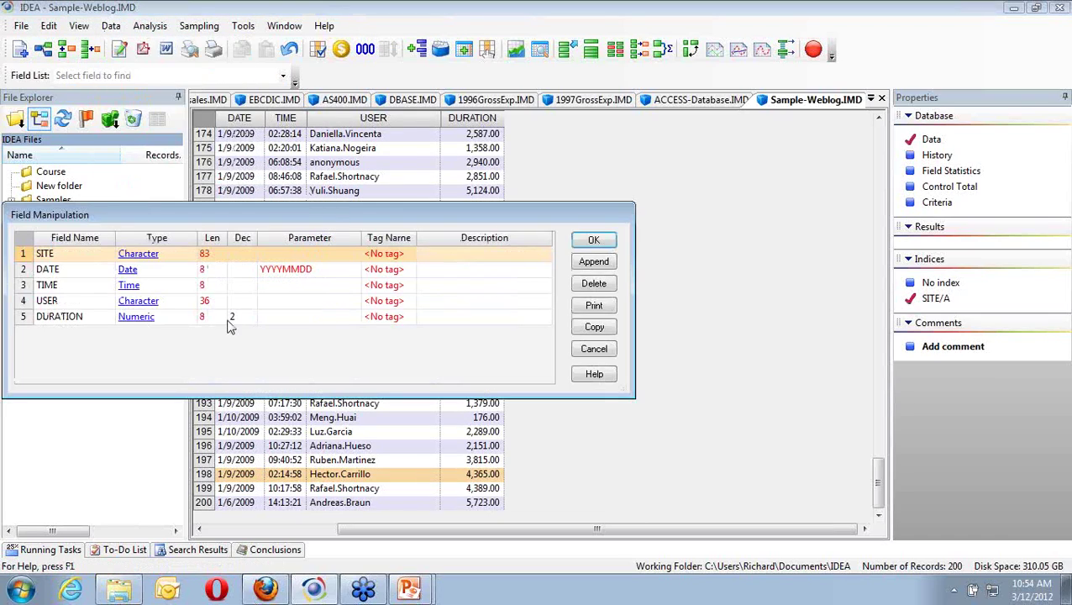
click(233, 320)
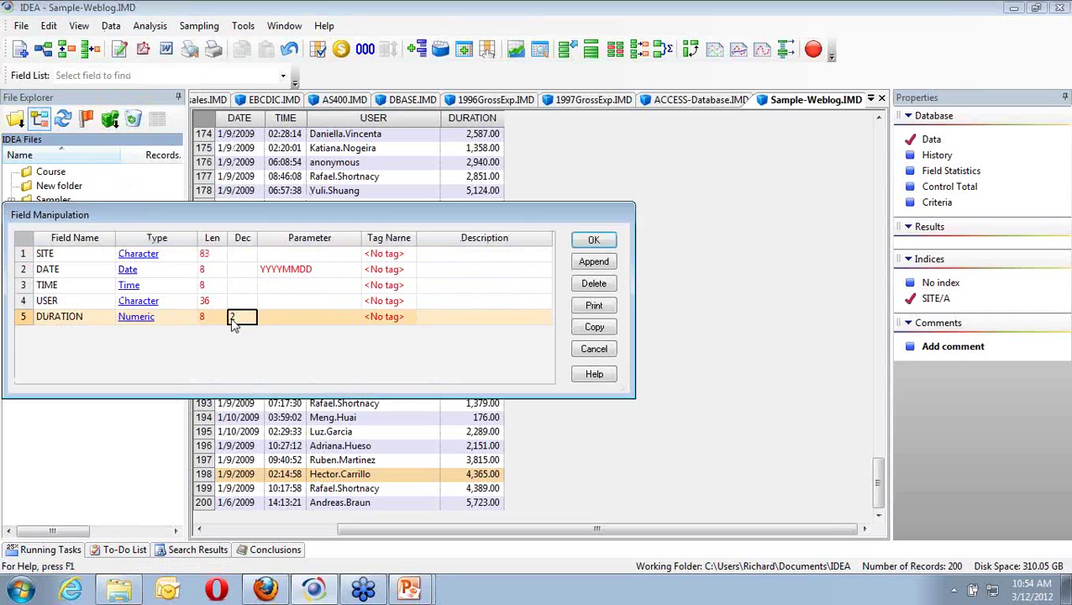
text(0)
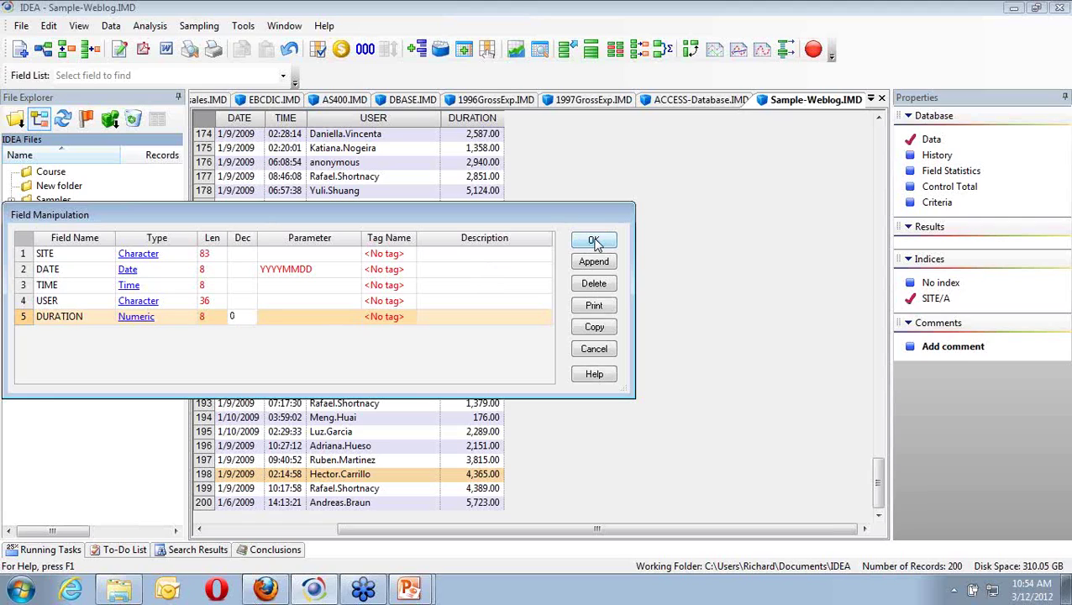
click(593, 240)
click(509, 353)
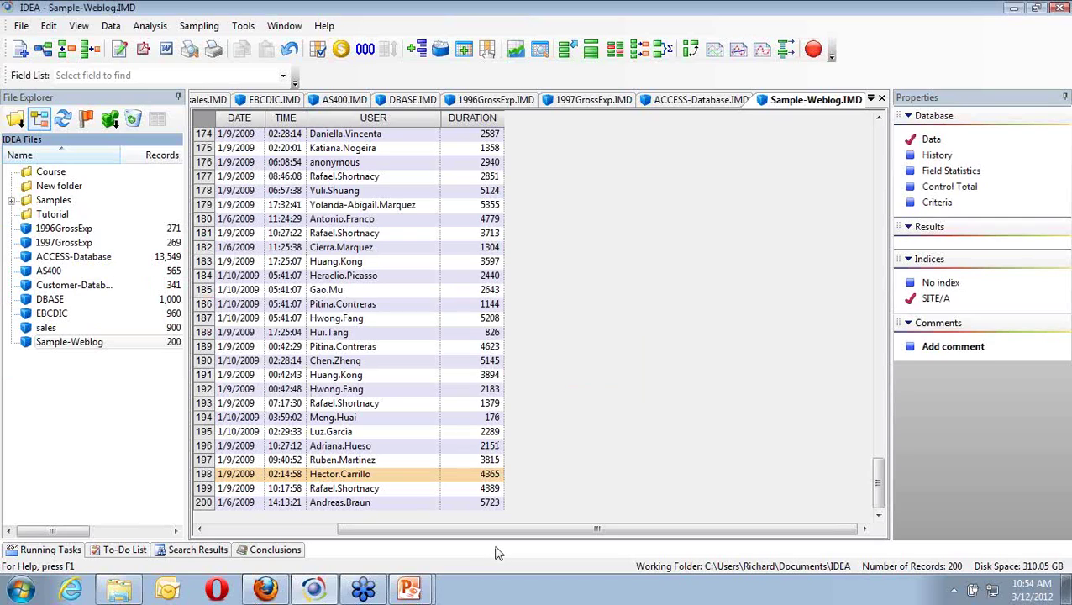
Look back through the sites to the gambling.com visits, and sort the weblog records by USER in ascending order.
click(235, 531)
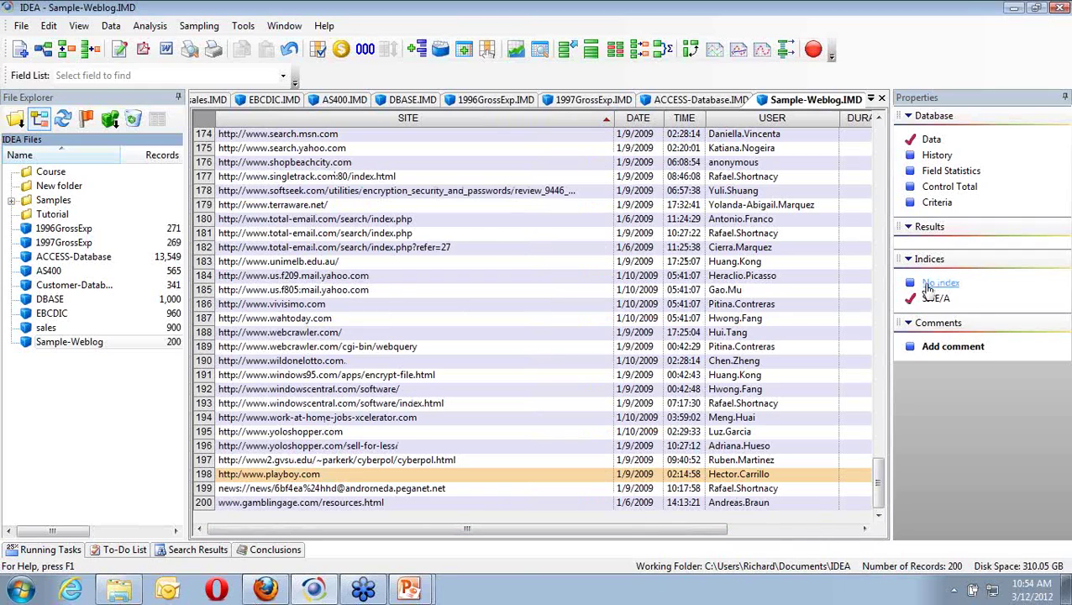
scroll(884, 260, up, 18)
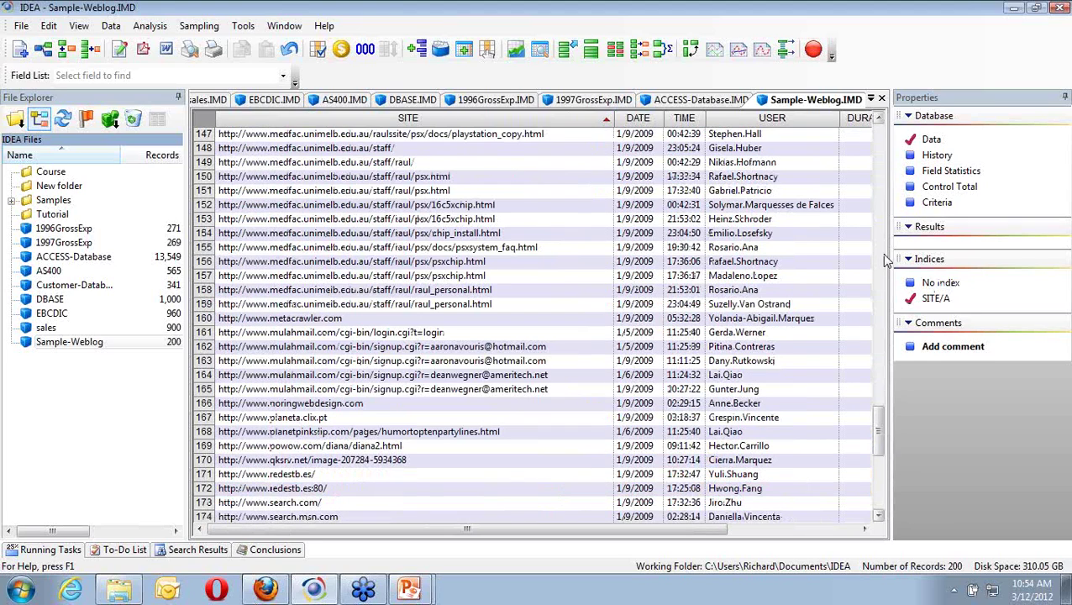
scroll(884, 258, up, 18)
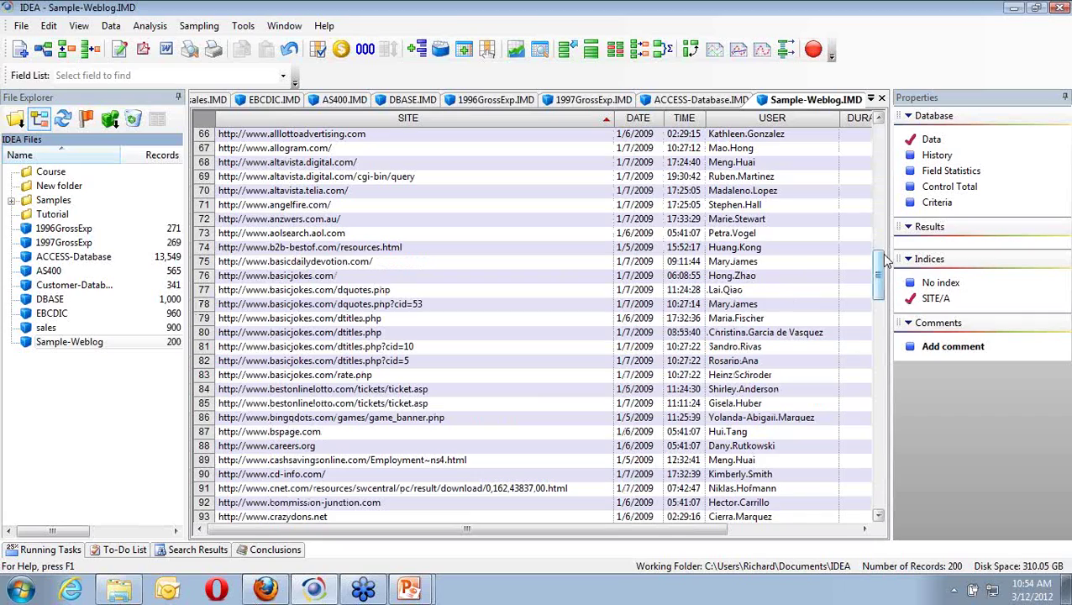
click(879, 206)
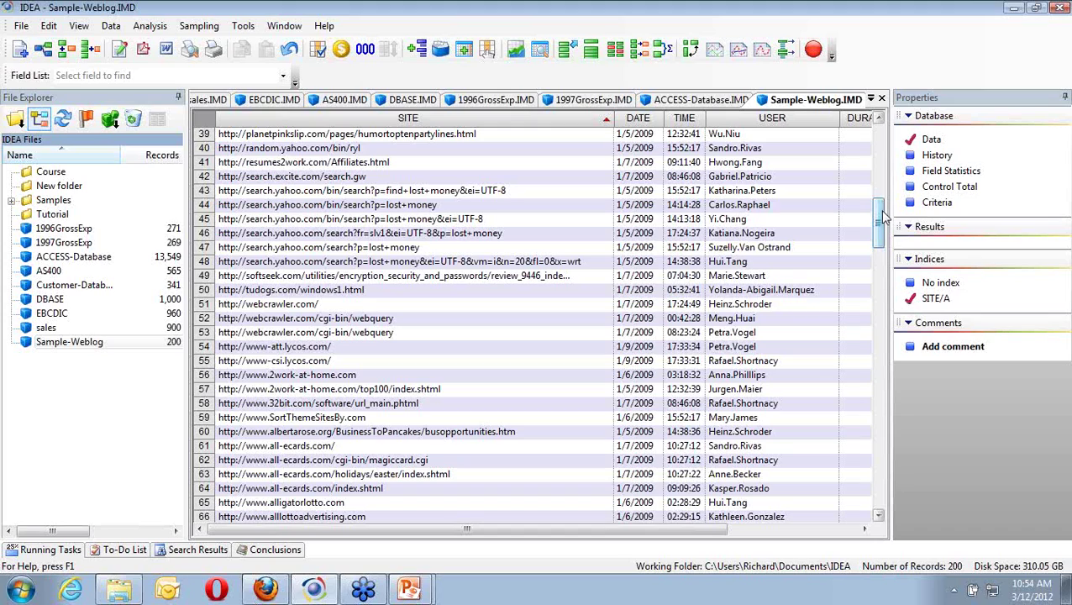
click(882, 326)
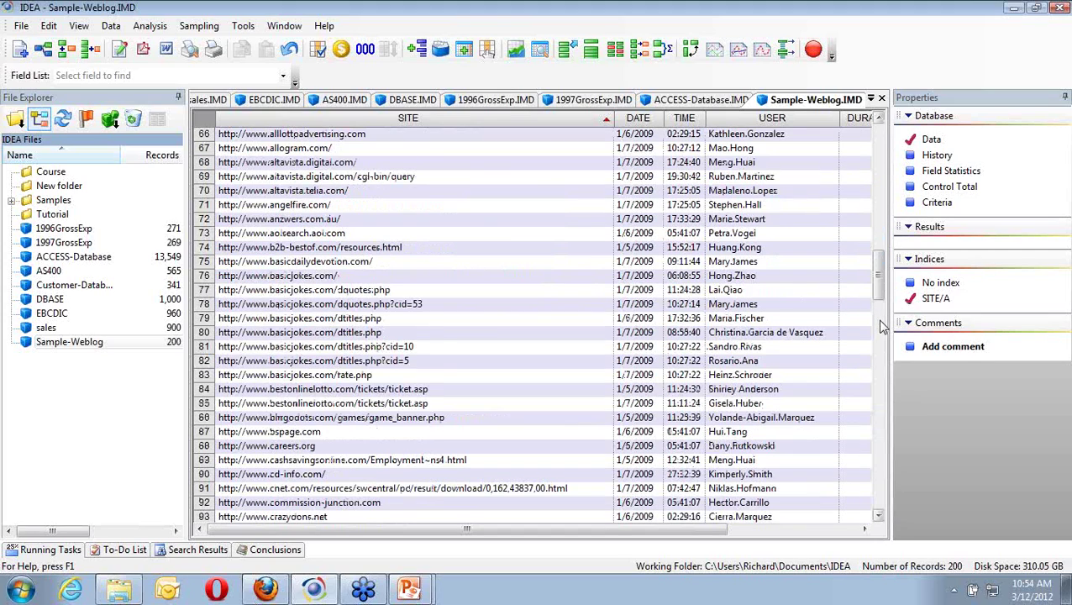
click(882, 326)
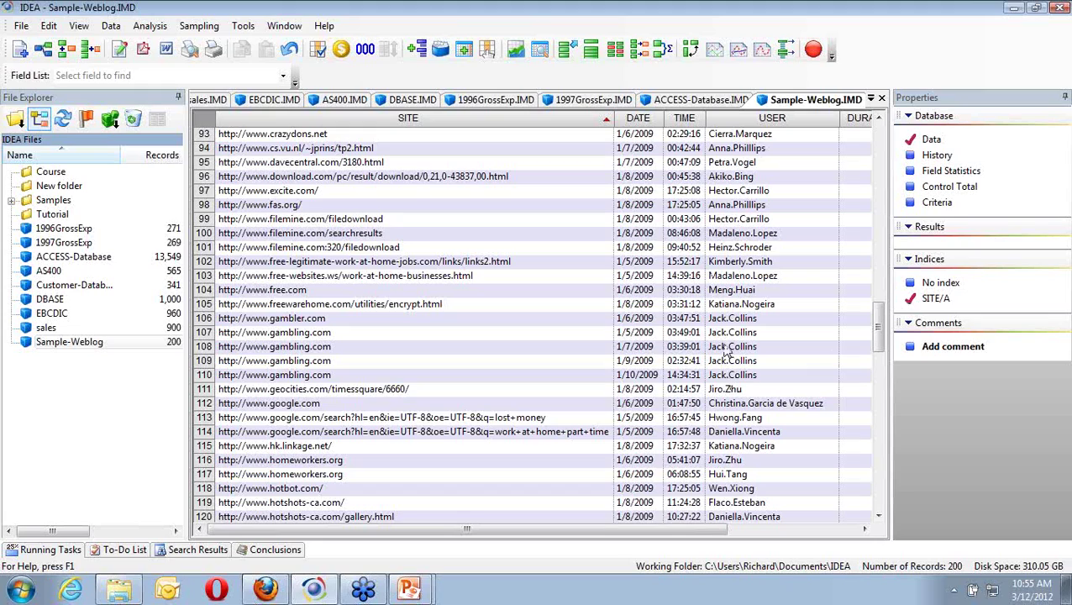
click(754, 124)
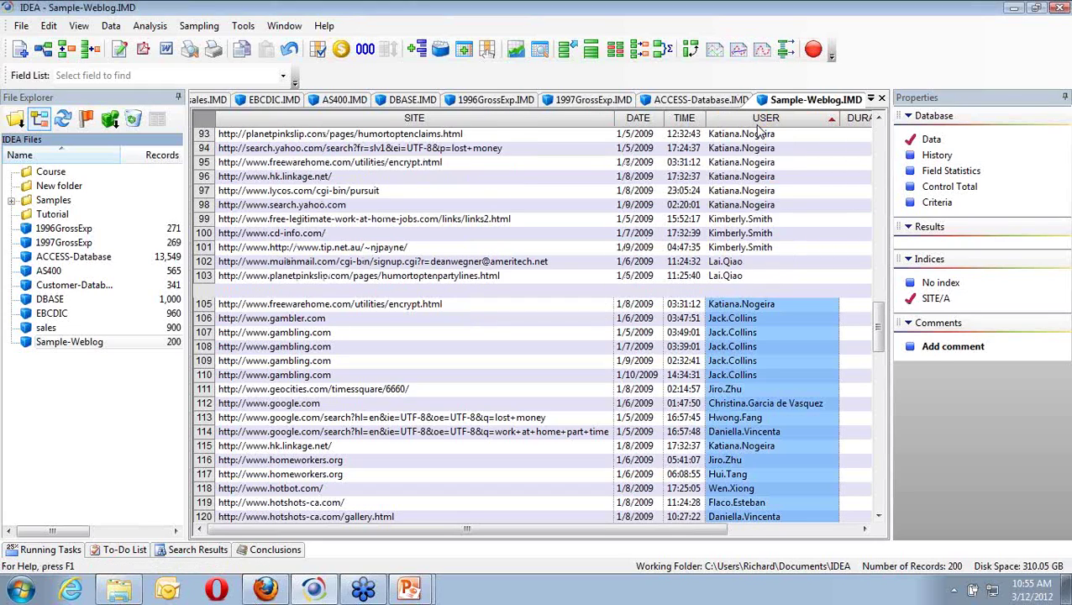
Look through the USER-sorted weblog records and examine the sites visited by the user with the gambling.com visits.
click(878, 368)
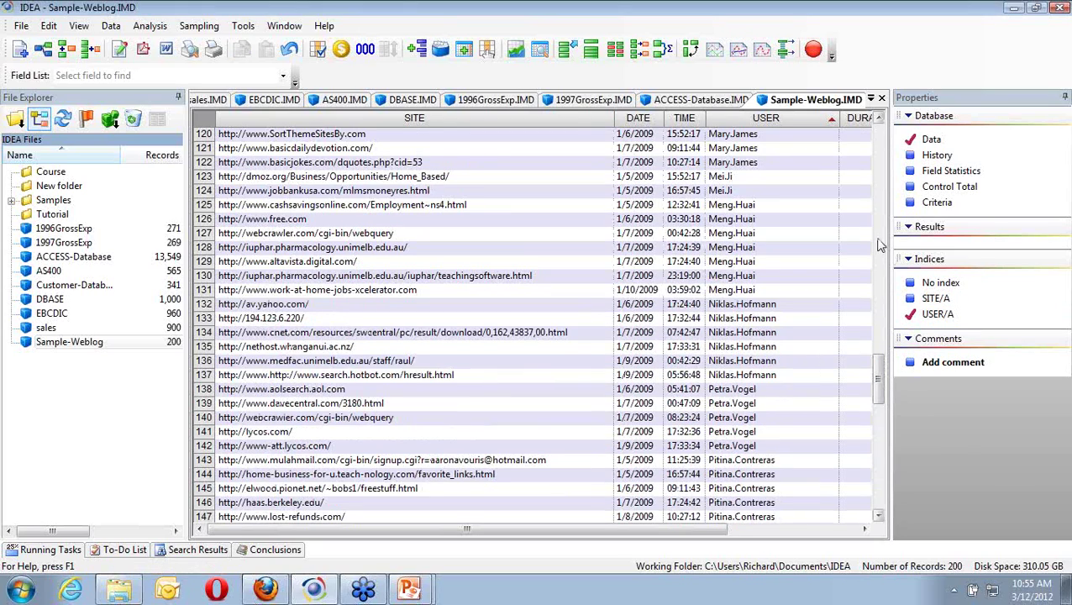
click(879, 245)
click(879, 245)
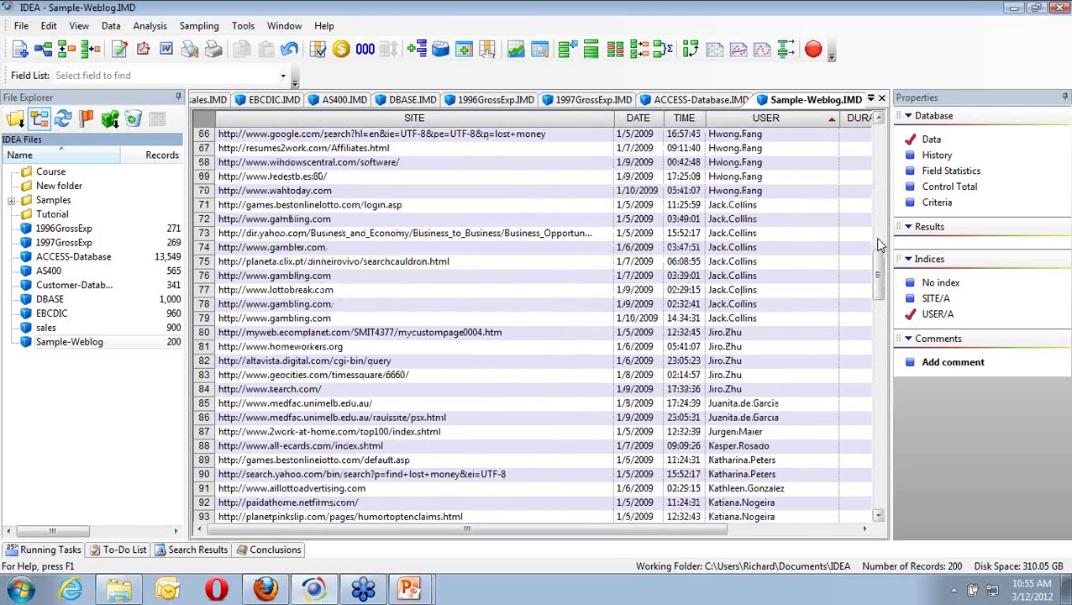
click(880, 244)
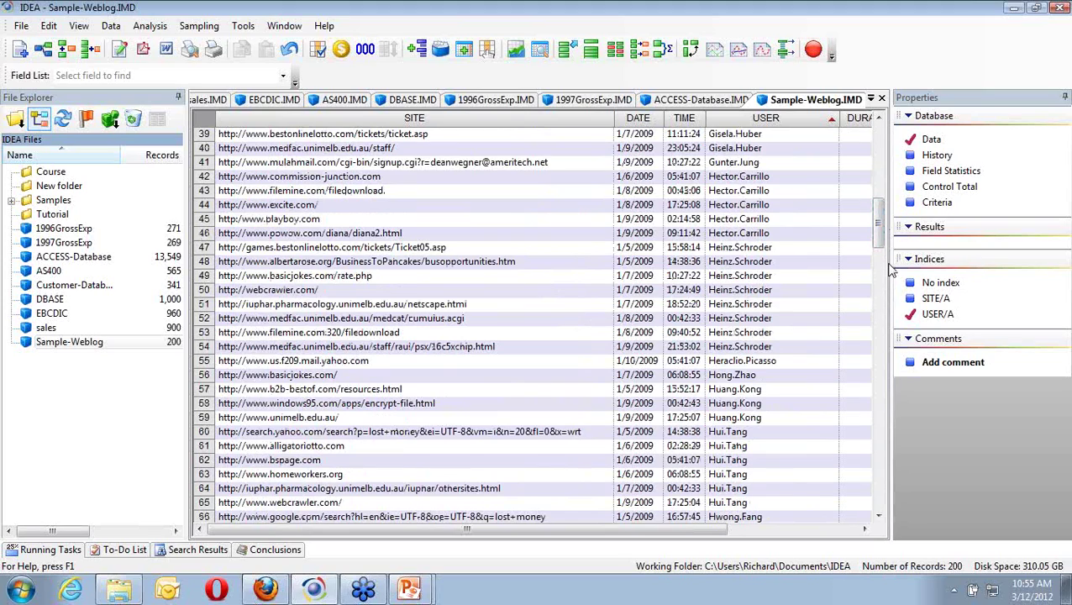
click(880, 293)
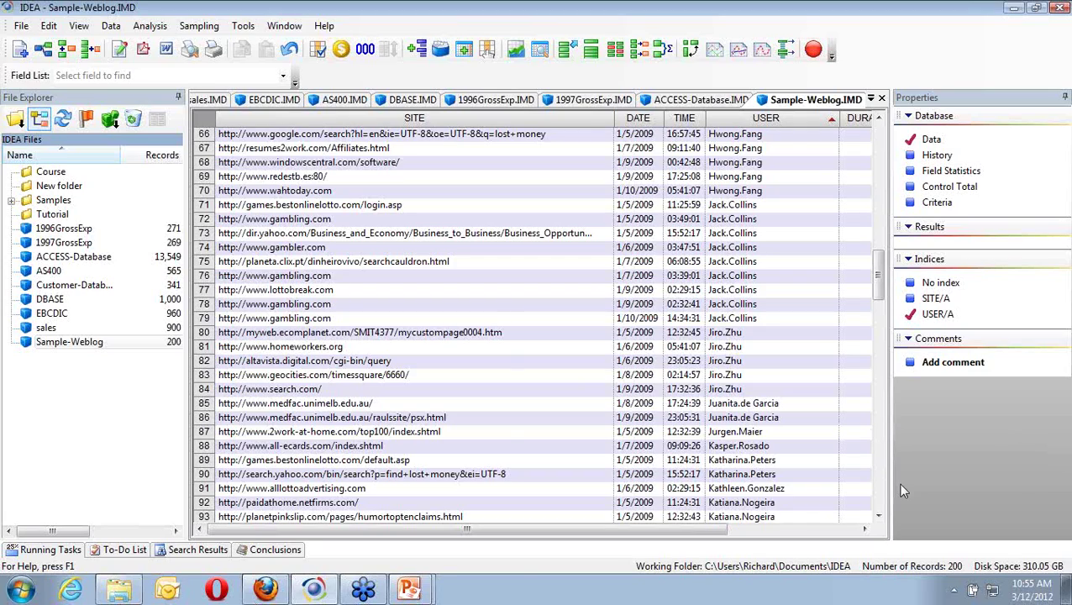
Apply the SITE/A index to the weblog, and restore the original record order with No index.
click(932, 285)
click(934, 299)
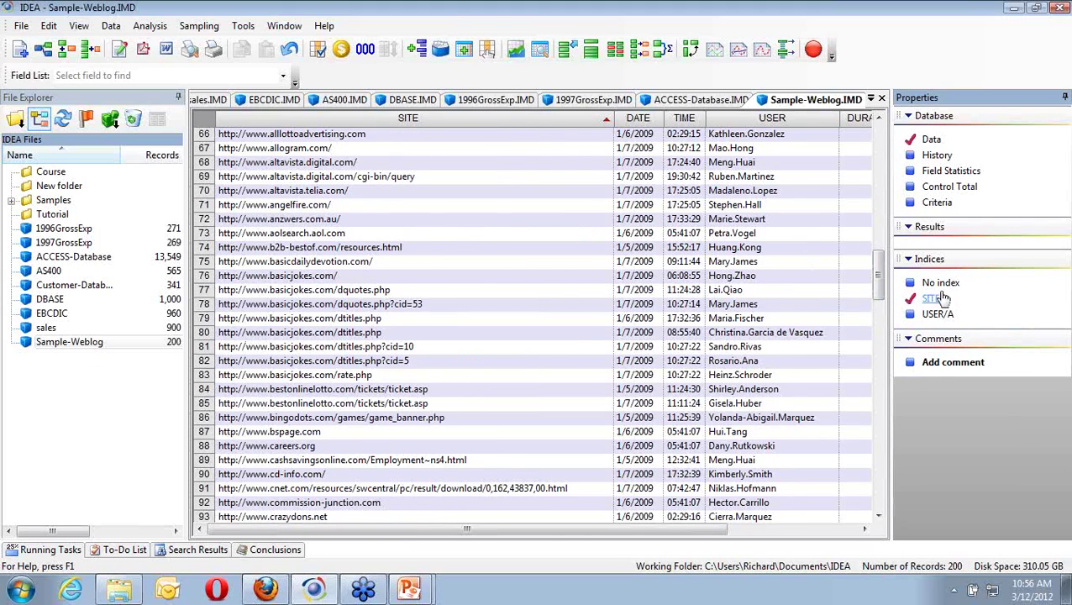
click(933, 283)
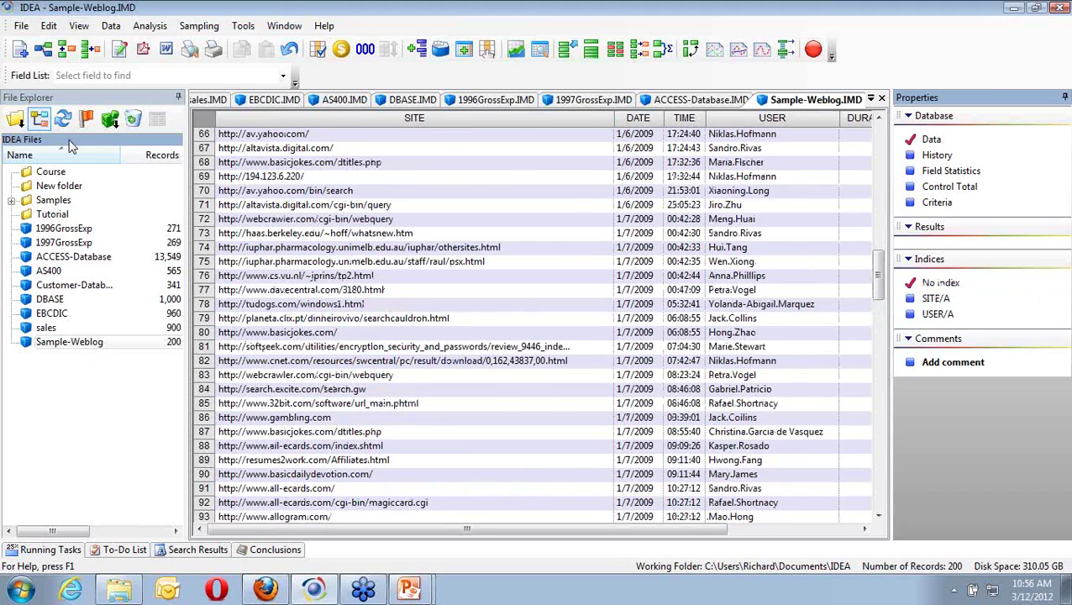
Start an import to IDEA in Microsoft Excel format, using Sample.xls from the Samples folder as the source file.
click(22, 27)
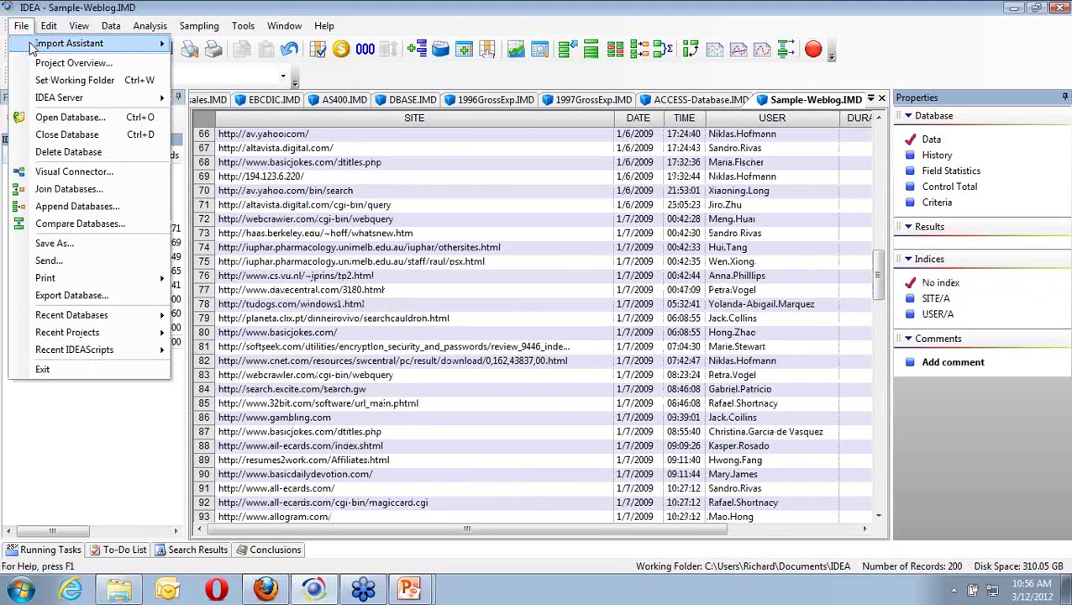
click(111, 26)
click(22, 27)
mouse_move(28, 42)
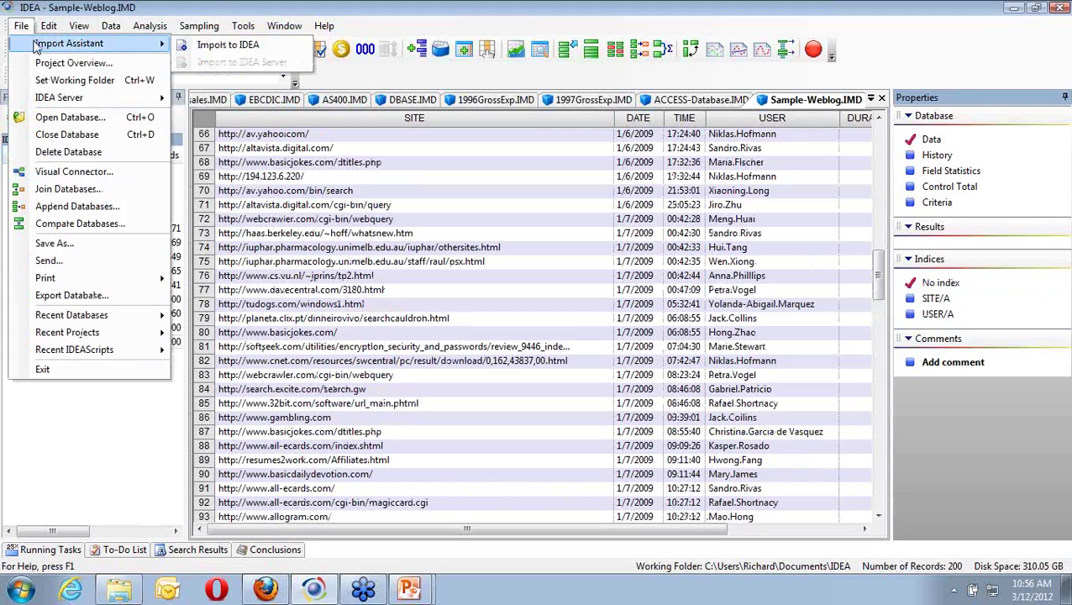
click(212, 52)
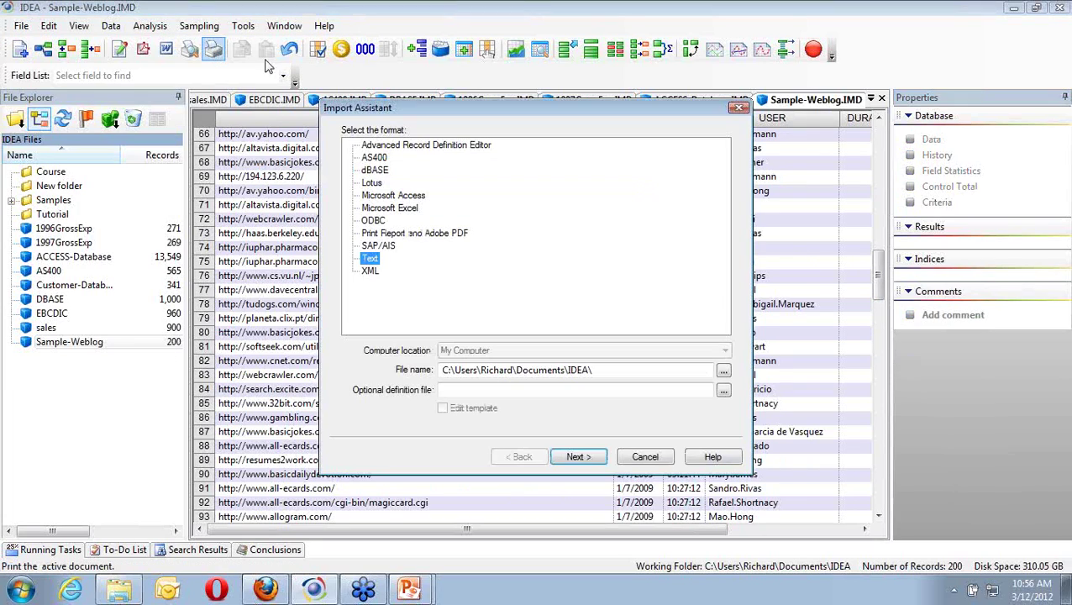
click(376, 208)
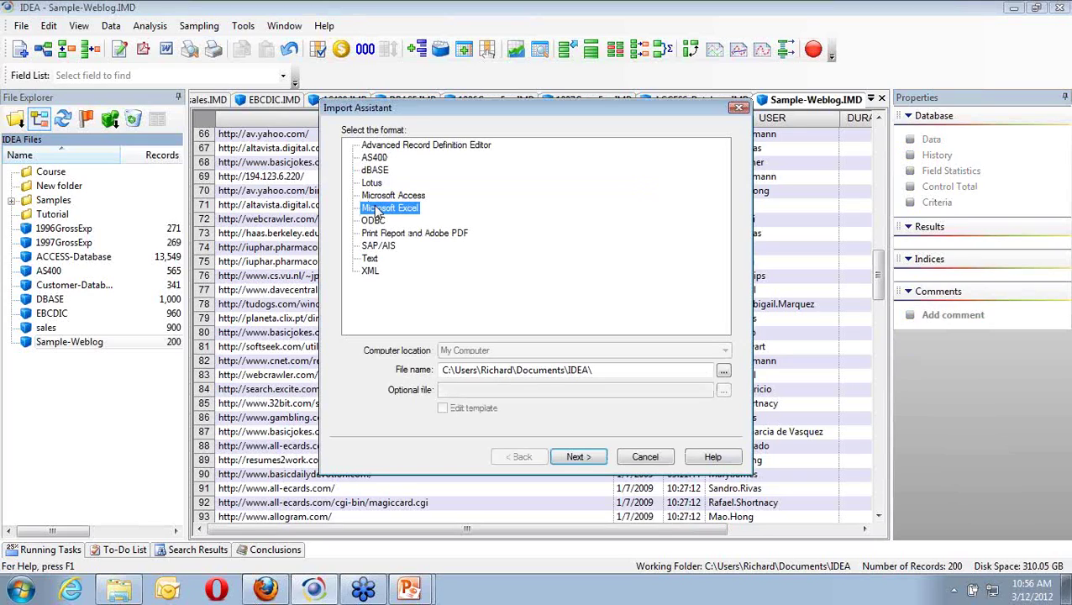
click(723, 373)
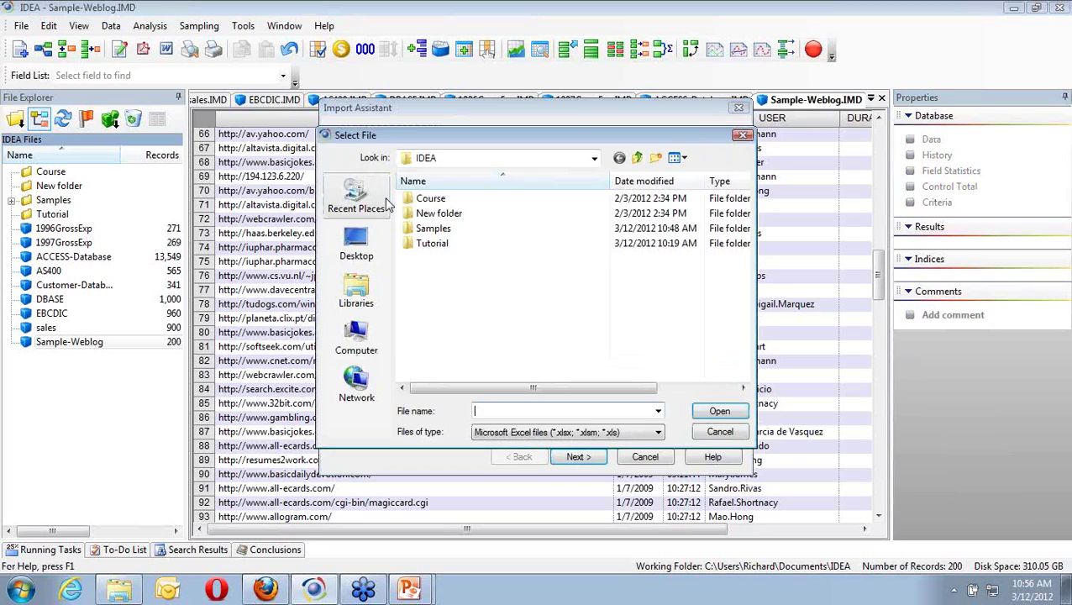
double_click(441, 228)
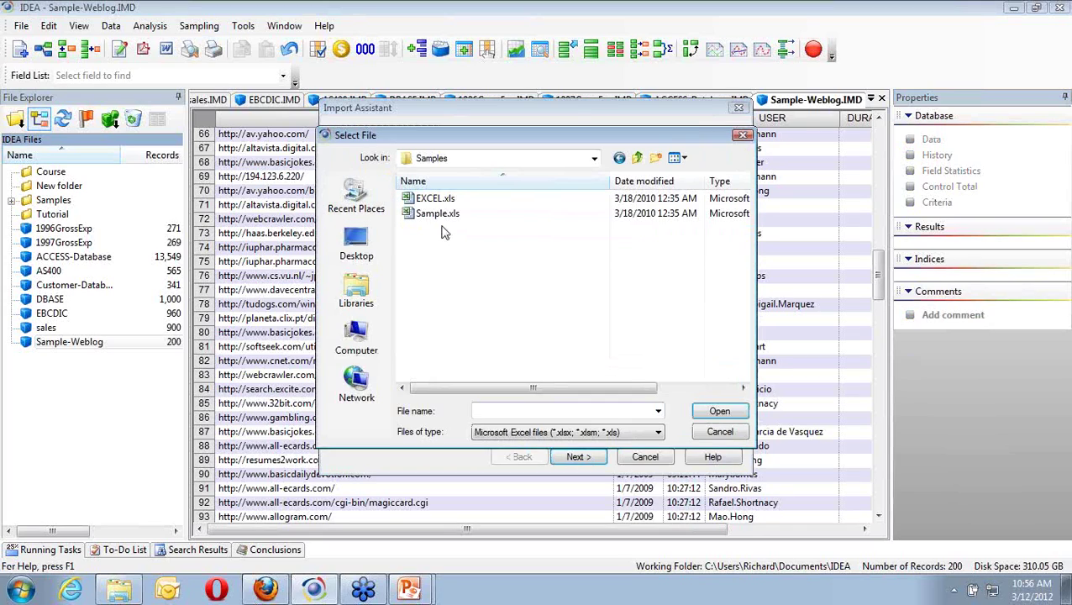
double_click(437, 216)
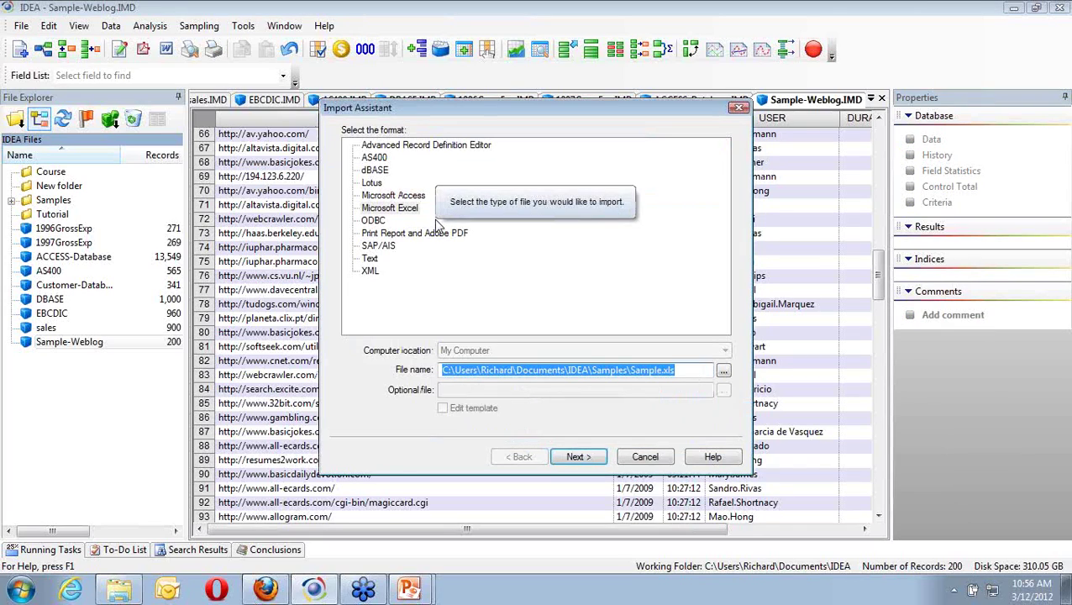
click(577, 456)
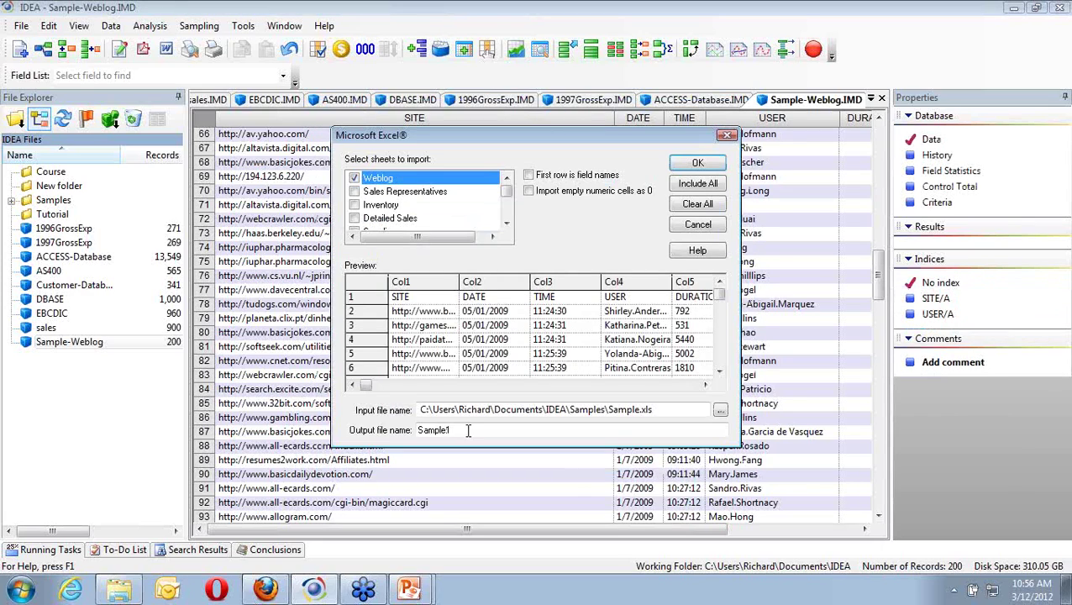
Import only the Sales Representatives and Detailed Sales sheets, treating the first row as field names and keeping the output name Sample1.
click(354, 178)
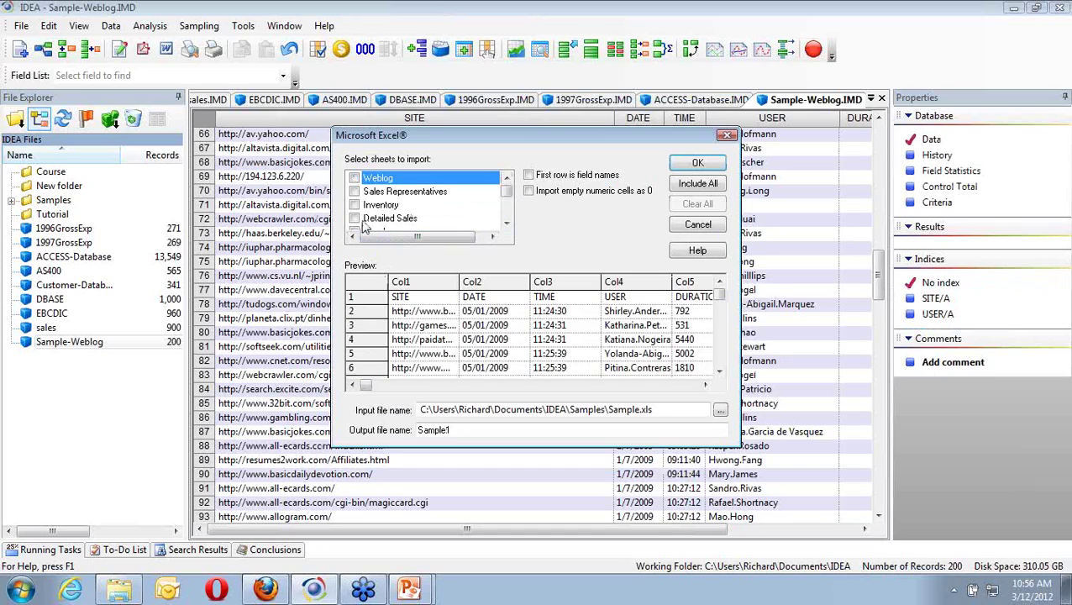
click(353, 191)
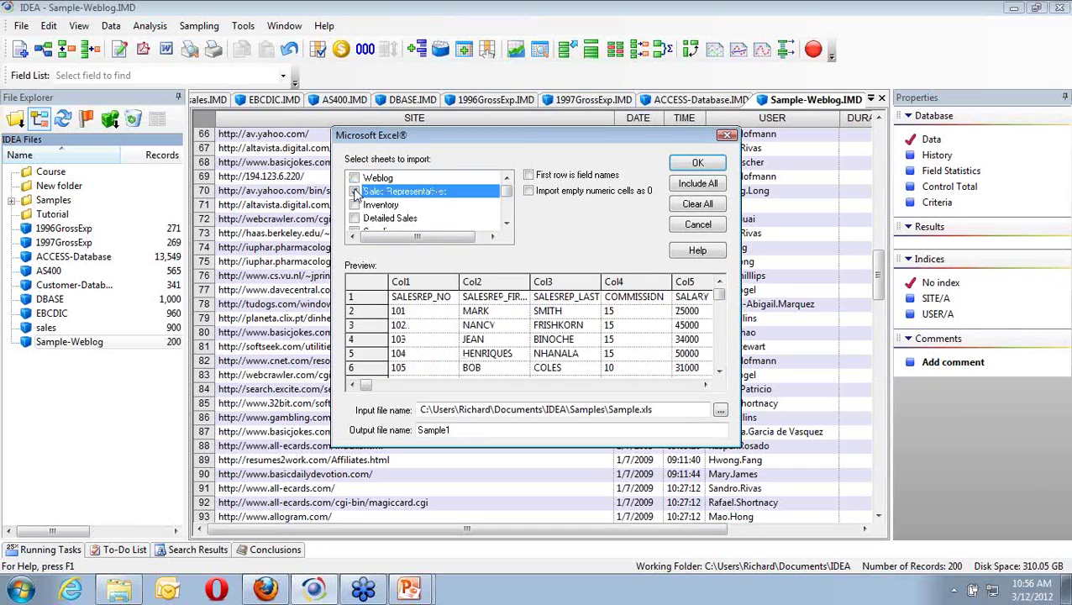
click(353, 218)
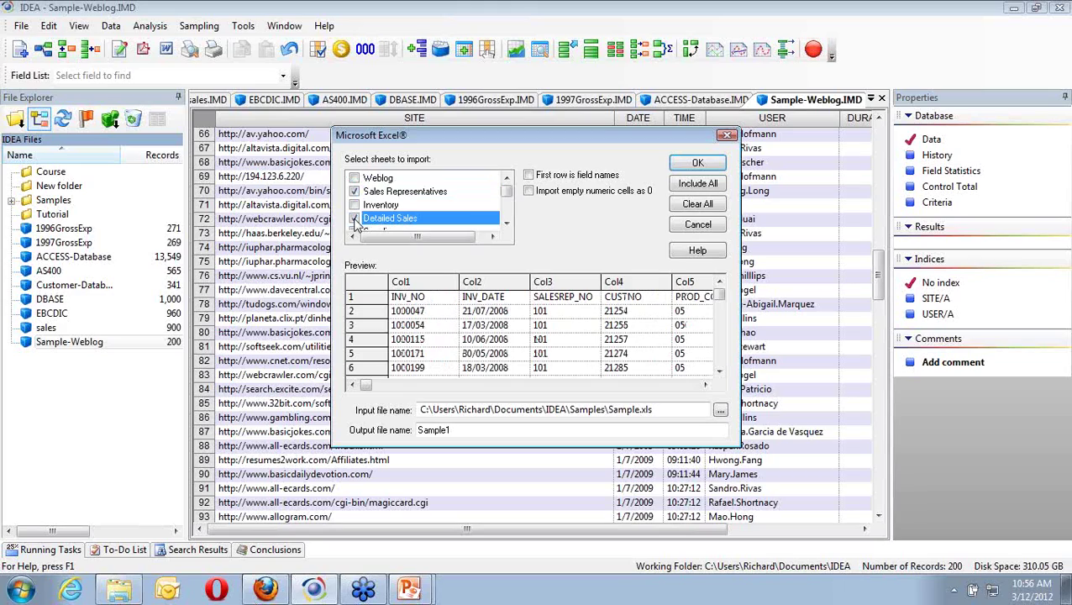
click(506, 217)
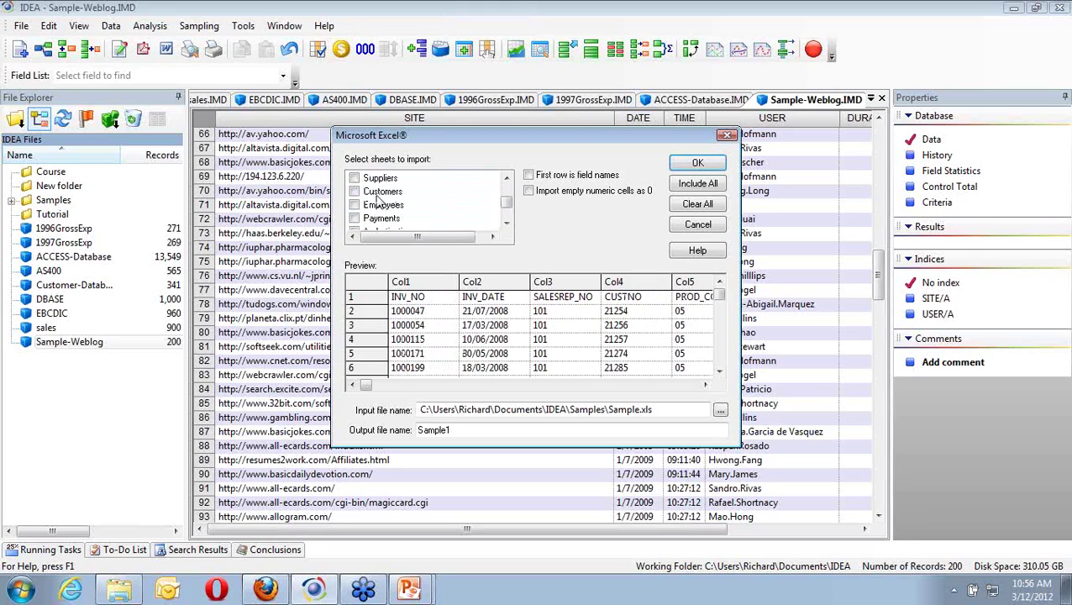
click(509, 219)
click(509, 218)
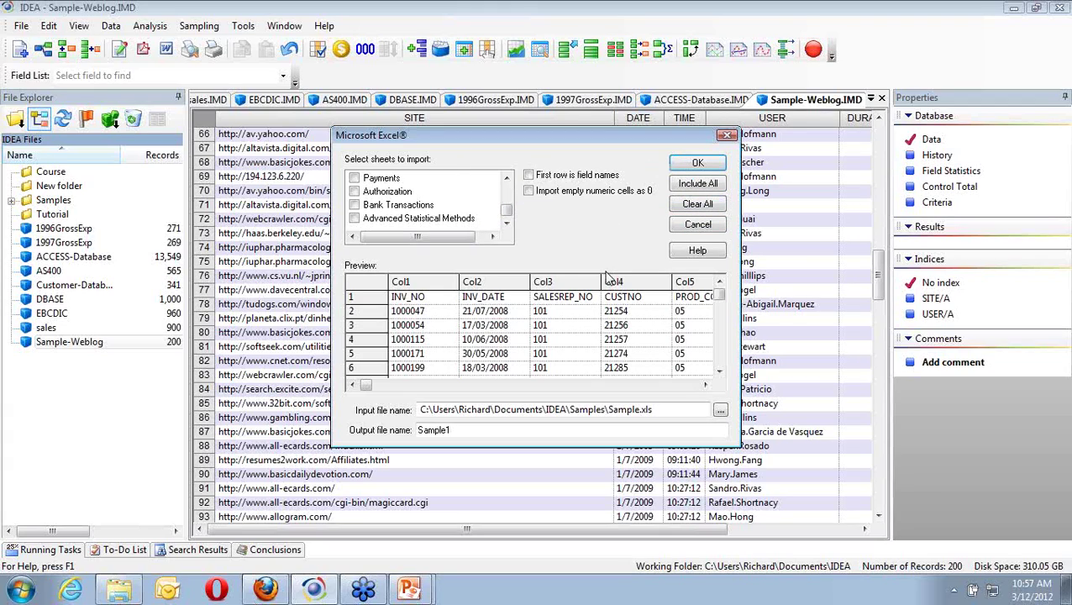
click(527, 174)
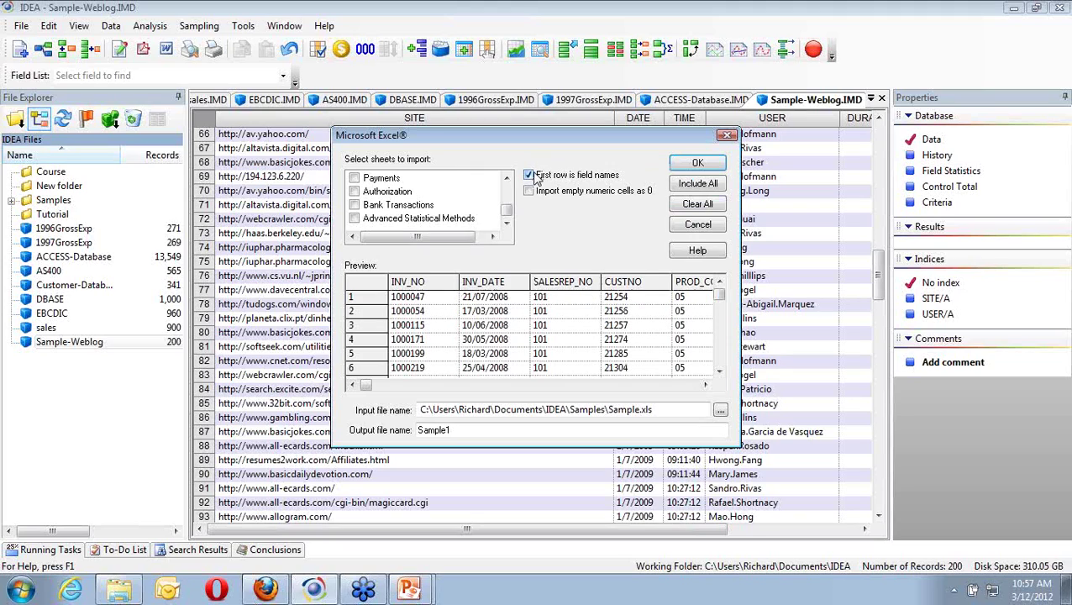
click(698, 164)
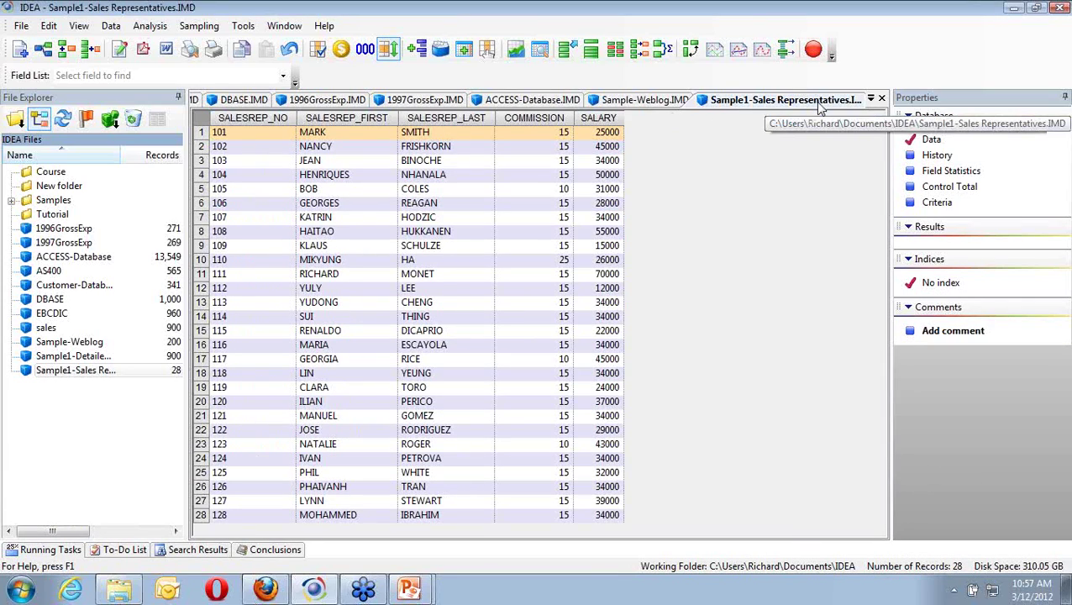
Select the new detailed sales database in the file list, and close the open DBASE, AS400 and EBCDIC databases.
click(88, 358)
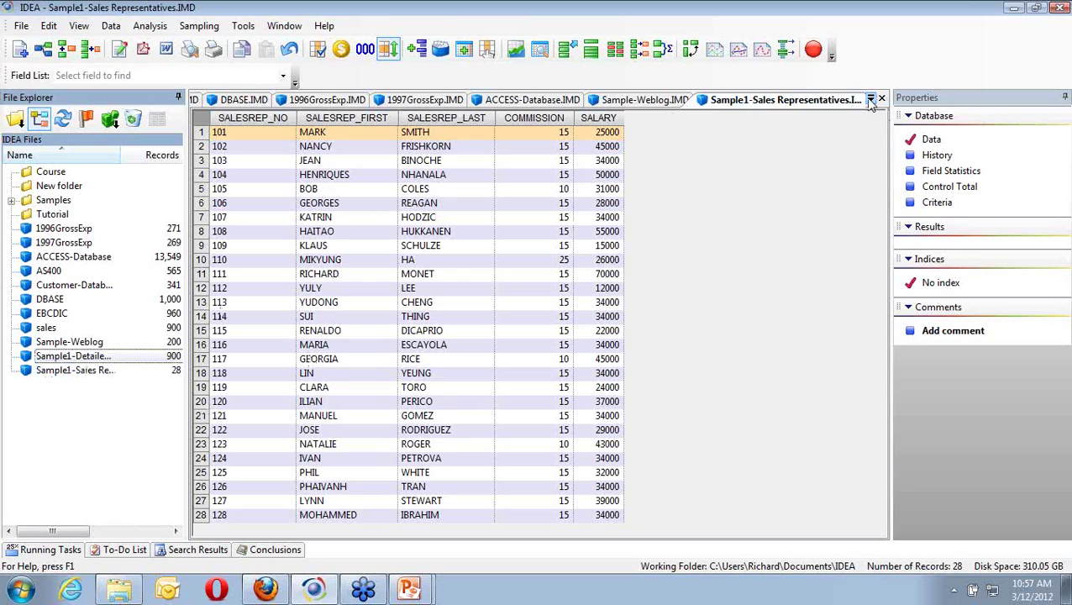
click(244, 100)
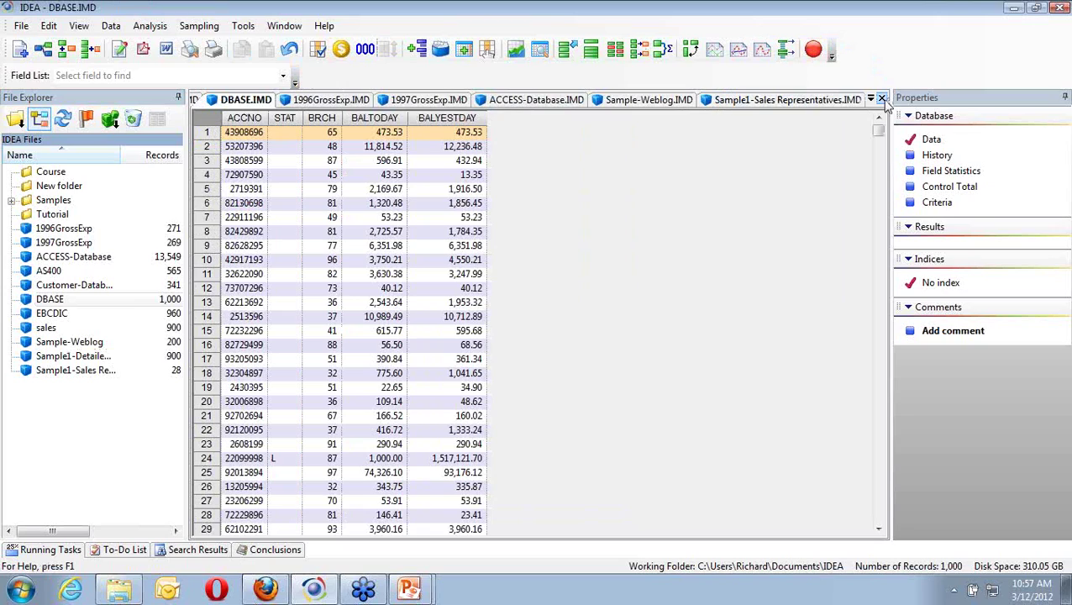
click(881, 99)
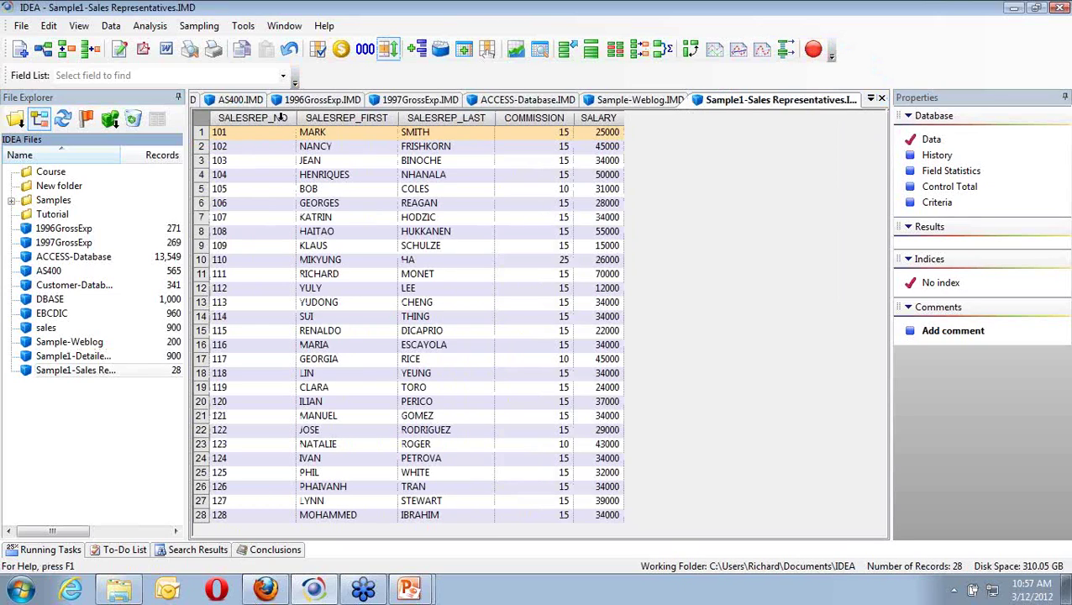
click(243, 100)
click(881, 99)
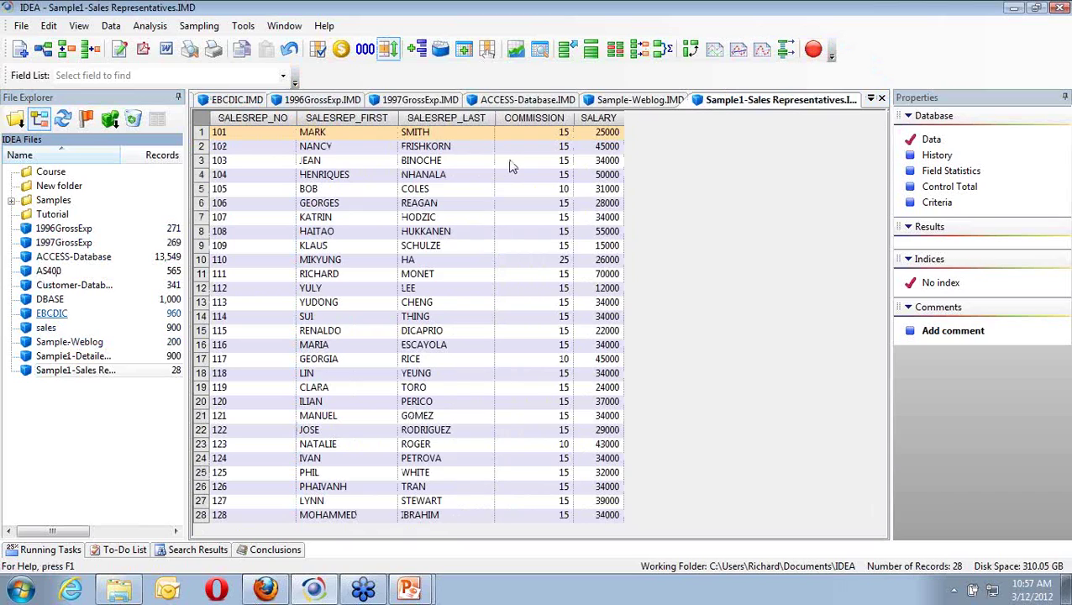
click(241, 101)
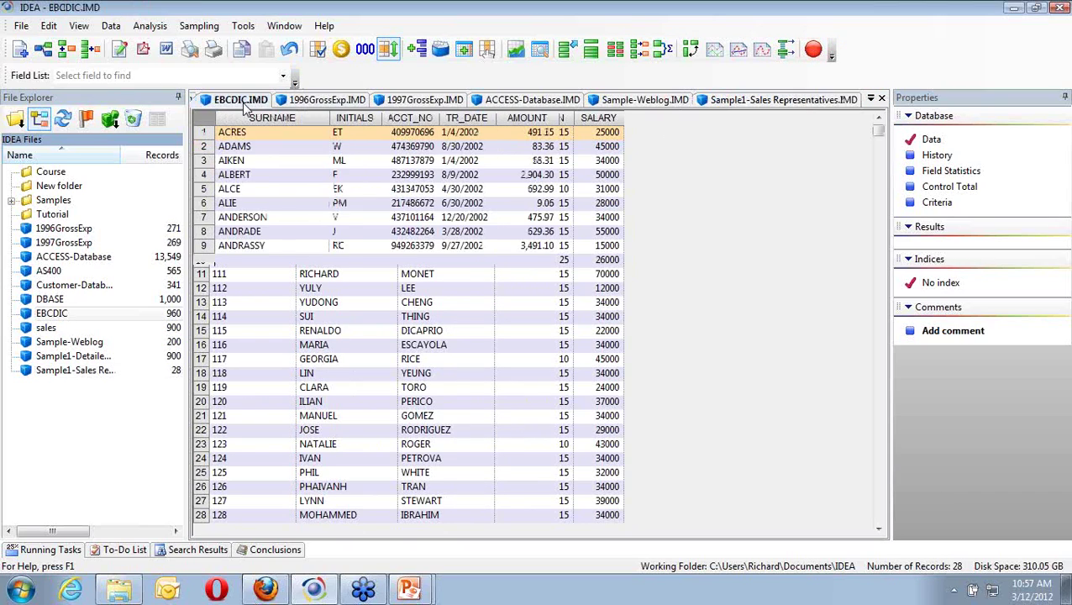
click(881, 99)
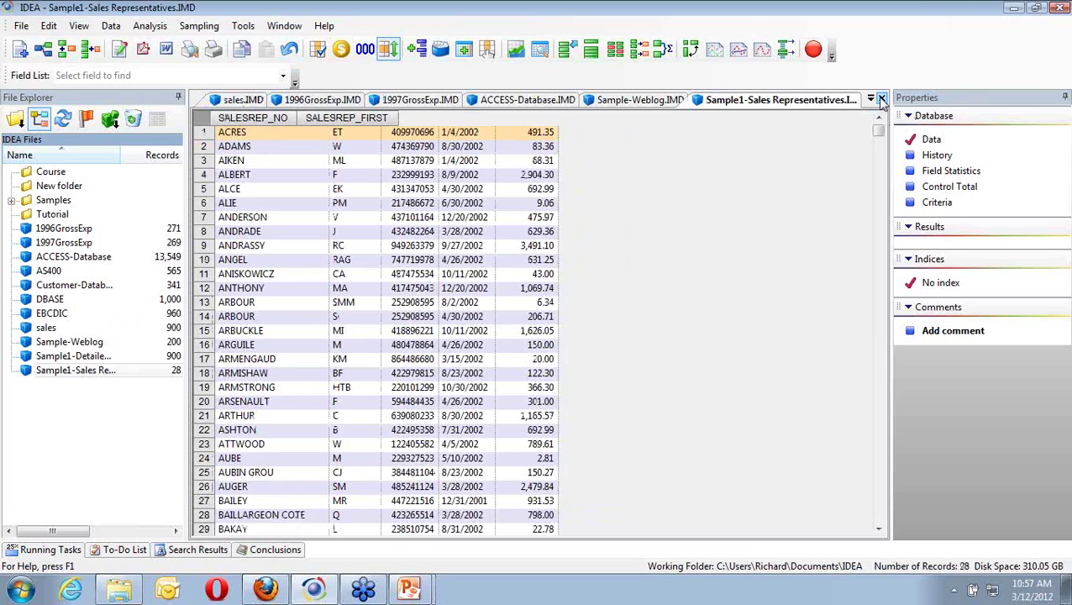
click(881, 100)
Close the open Sample-Weblog and ACCESS-Database databases.
click(639, 99)
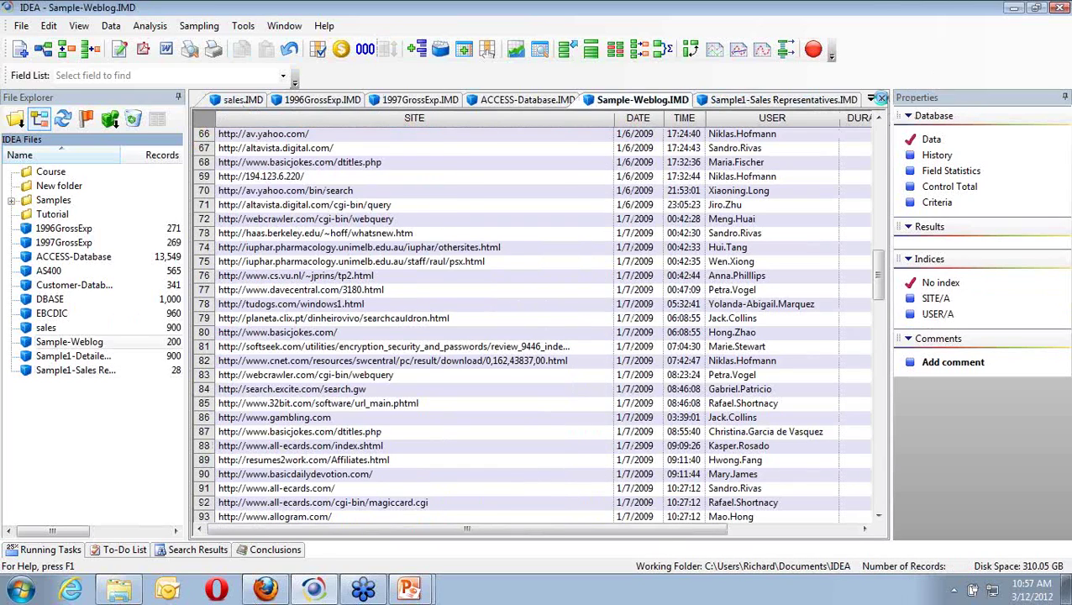
click(881, 99)
click(538, 99)
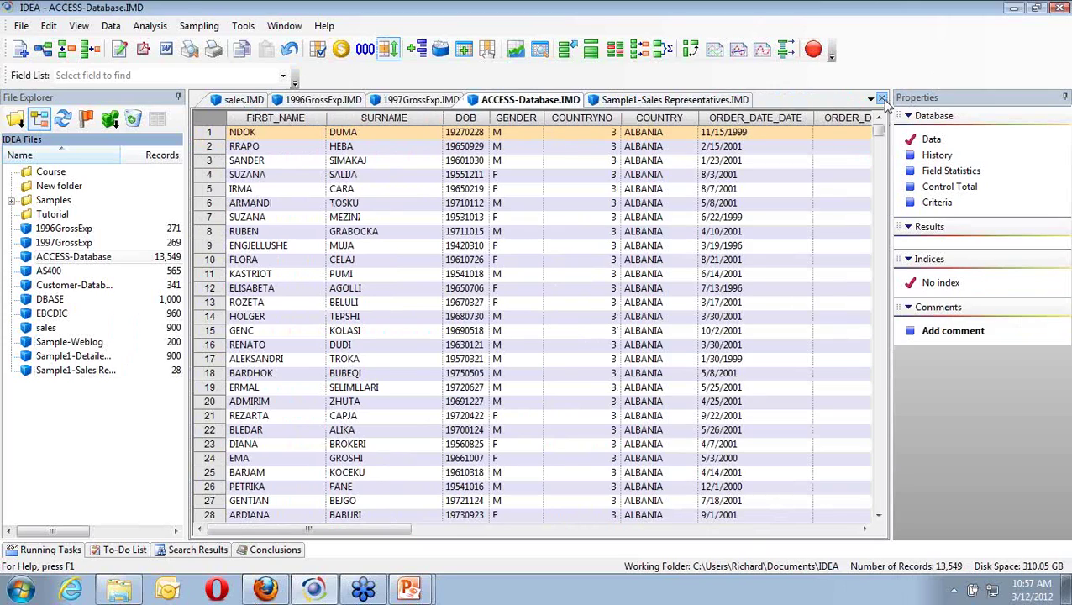
click(881, 99)
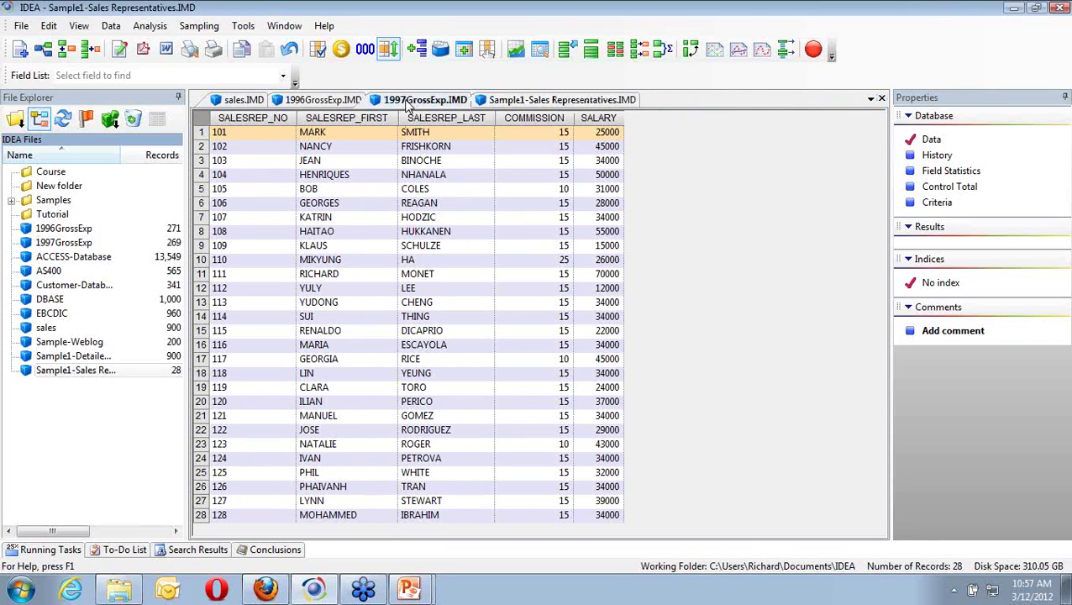
Close the 1997GrossExp, 1996GrossExp and sales databases, leaving only Sample1-Sales Representatives open.
click(409, 100)
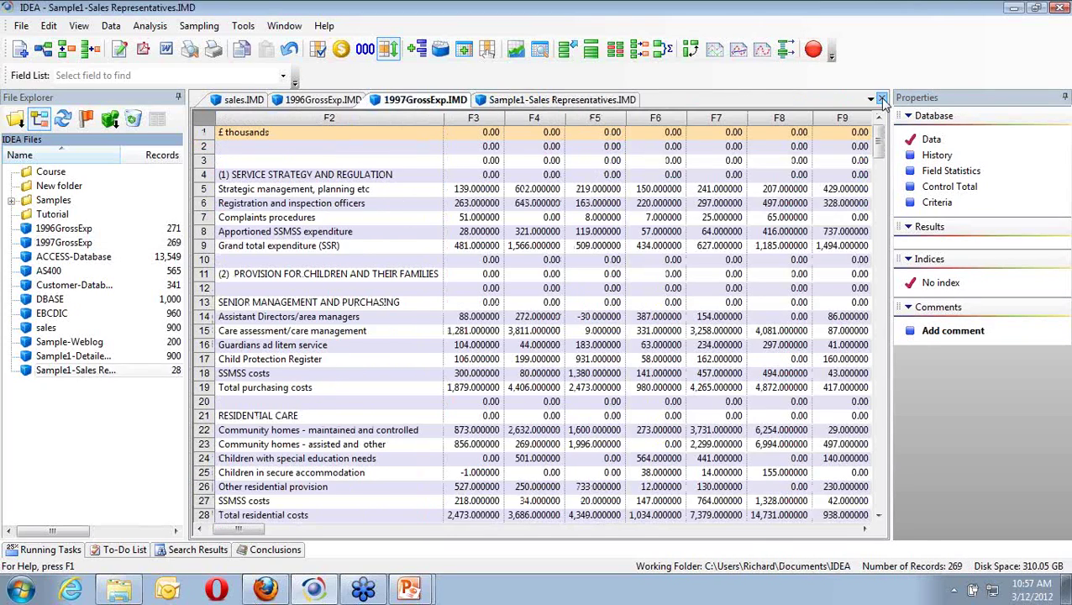
click(881, 100)
click(327, 100)
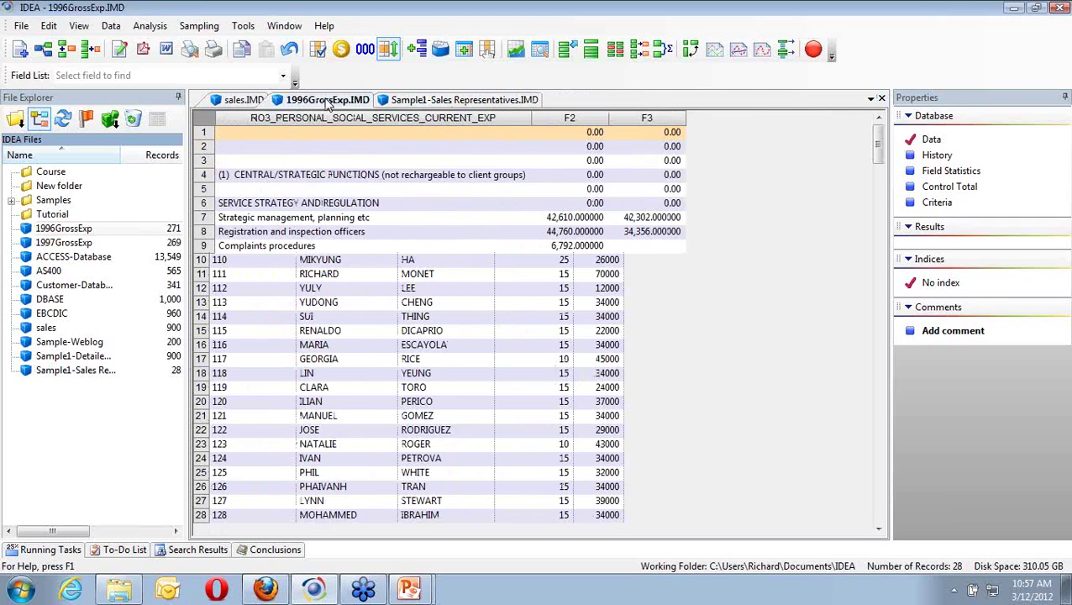
click(881, 99)
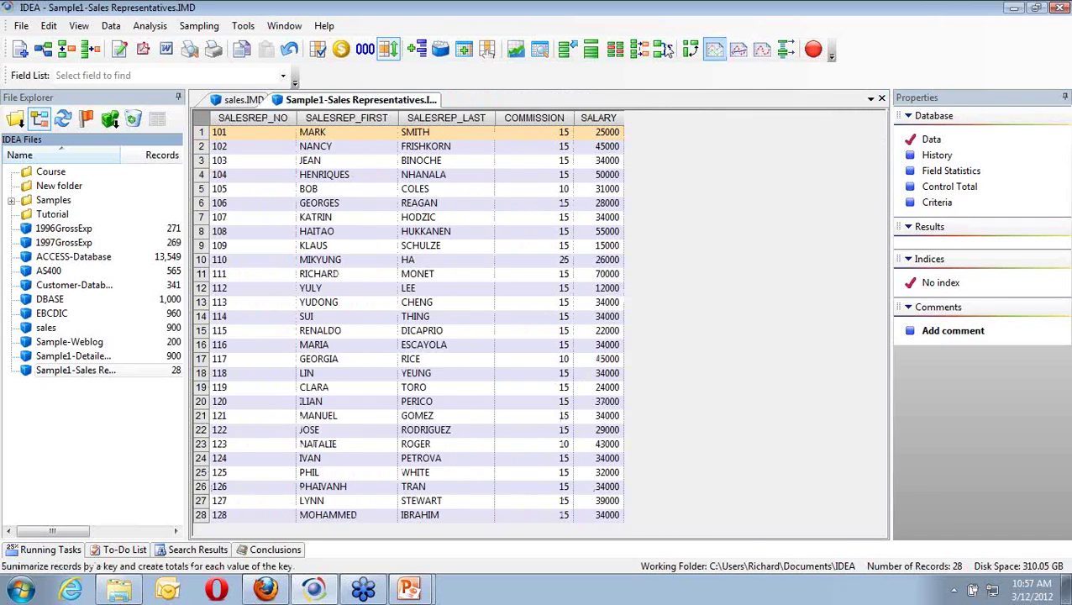
click(242, 100)
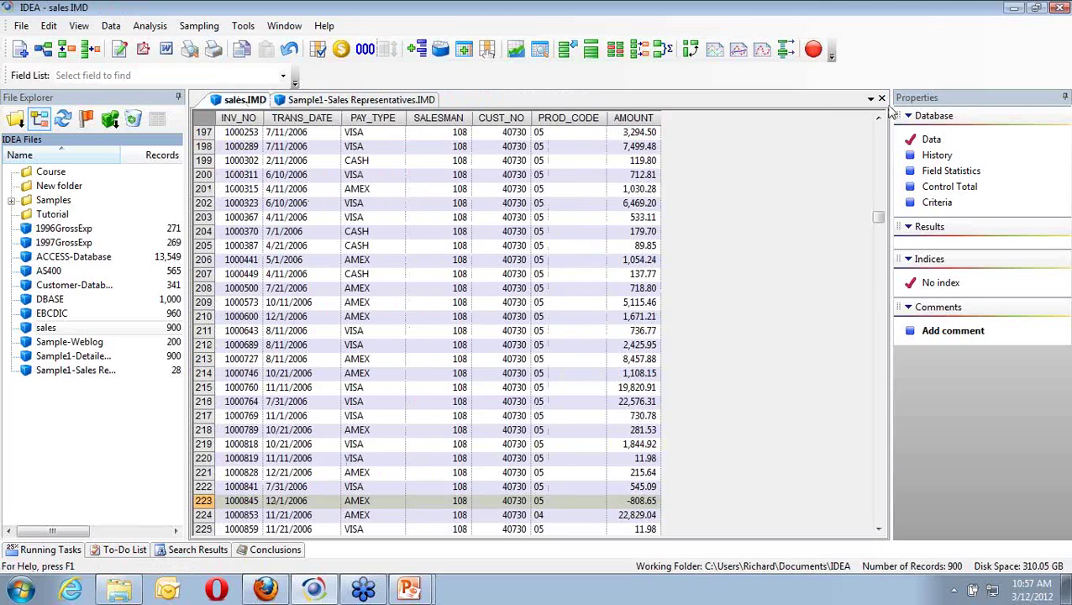
click(881, 99)
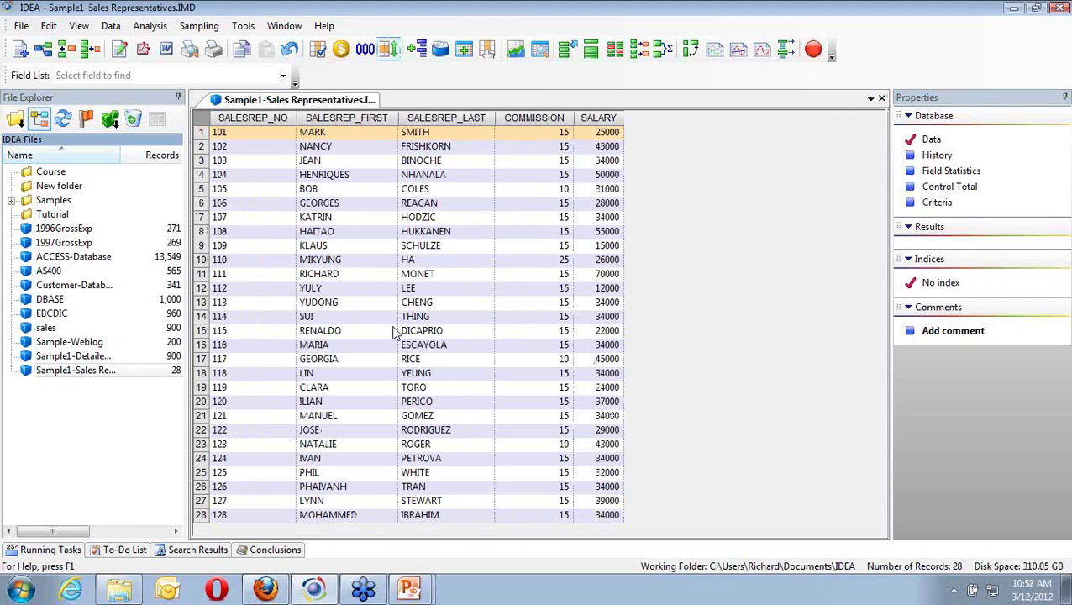
Open the Sample1-Detailed Sales database and compare its records with those in Sample1-Sales Representatives.
double_click(100, 359)
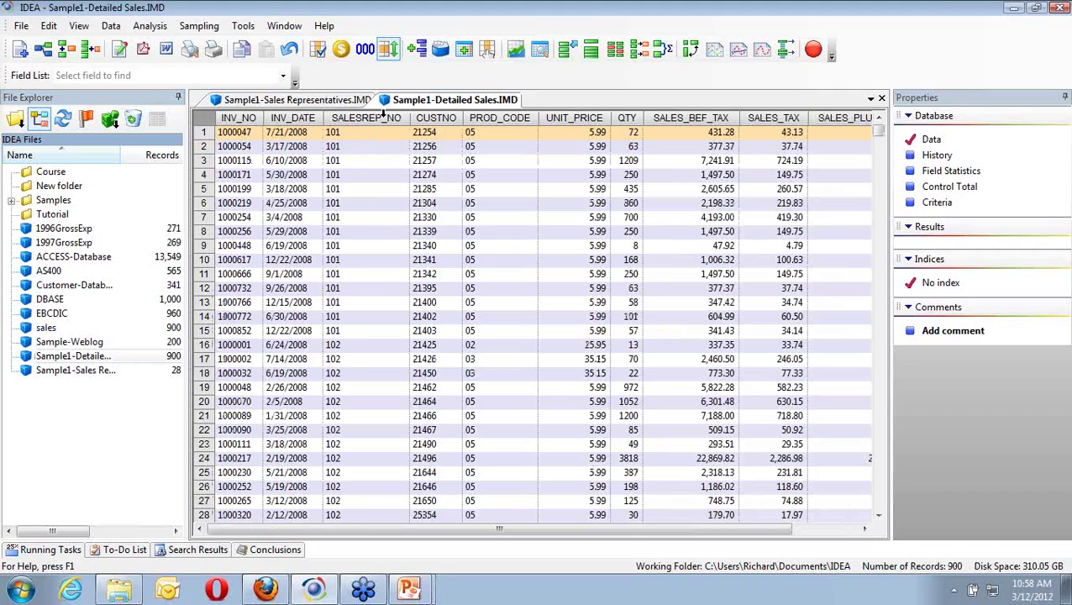
click(313, 101)
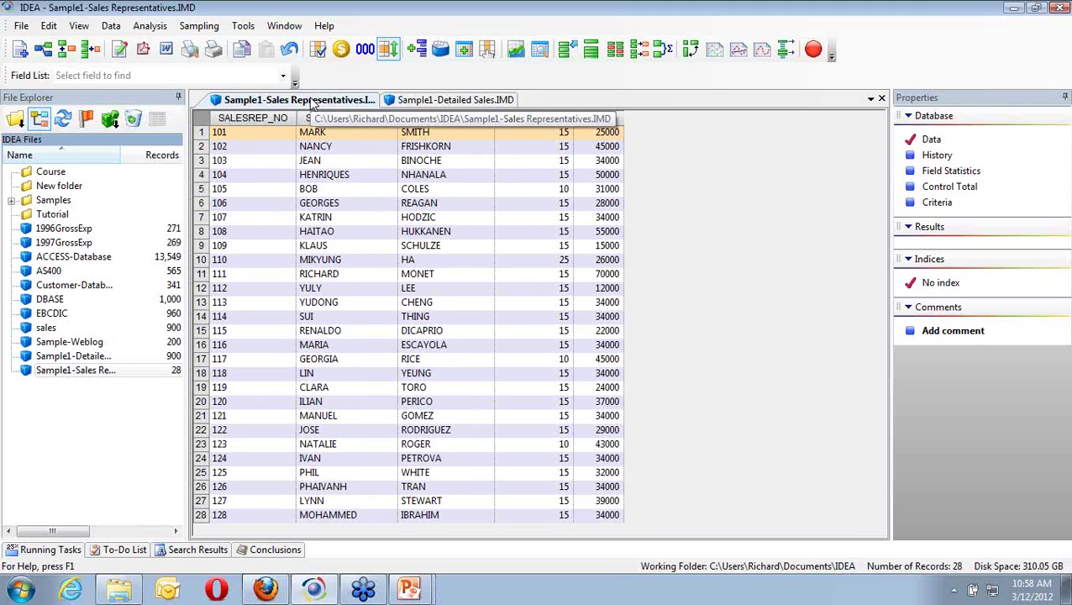
click(466, 101)
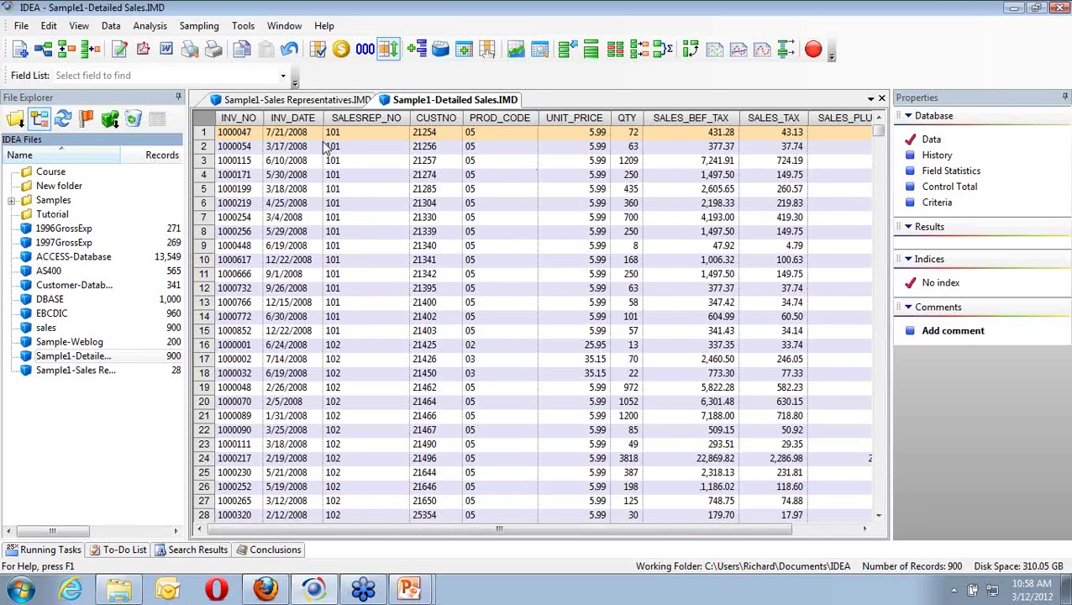
click(304, 101)
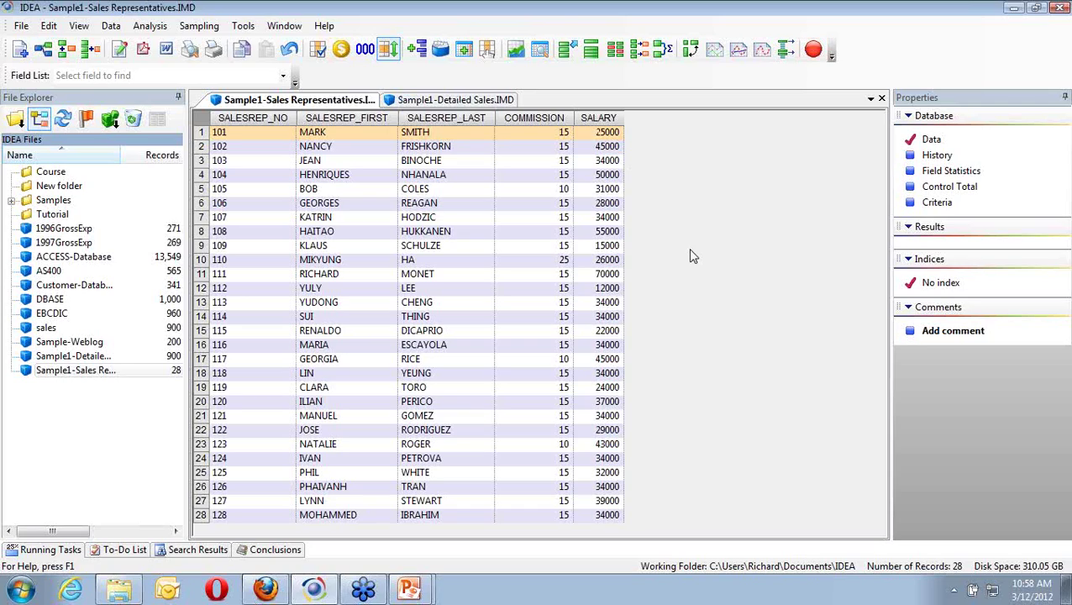
Start the Import Assistant for importing data into IDEA.
click(21, 26)
mouse_move(39, 46)
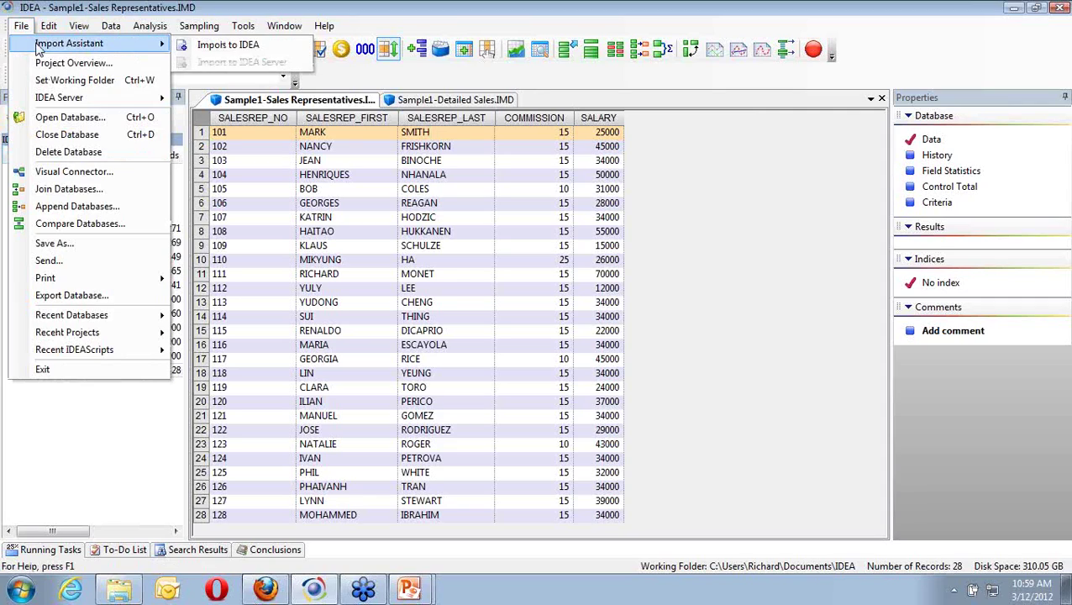
click(226, 45)
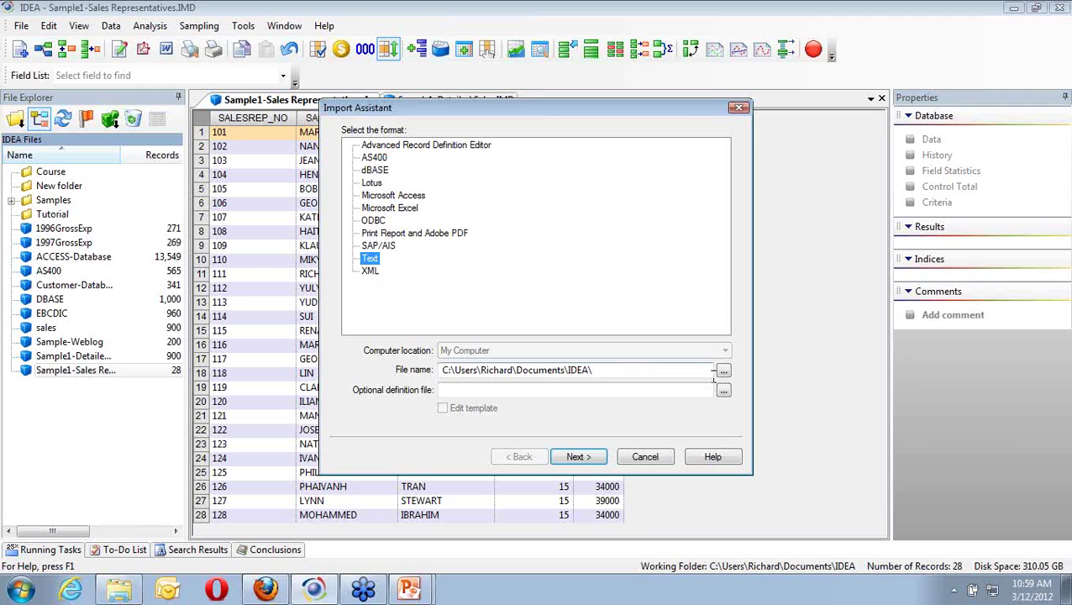
click(721, 372)
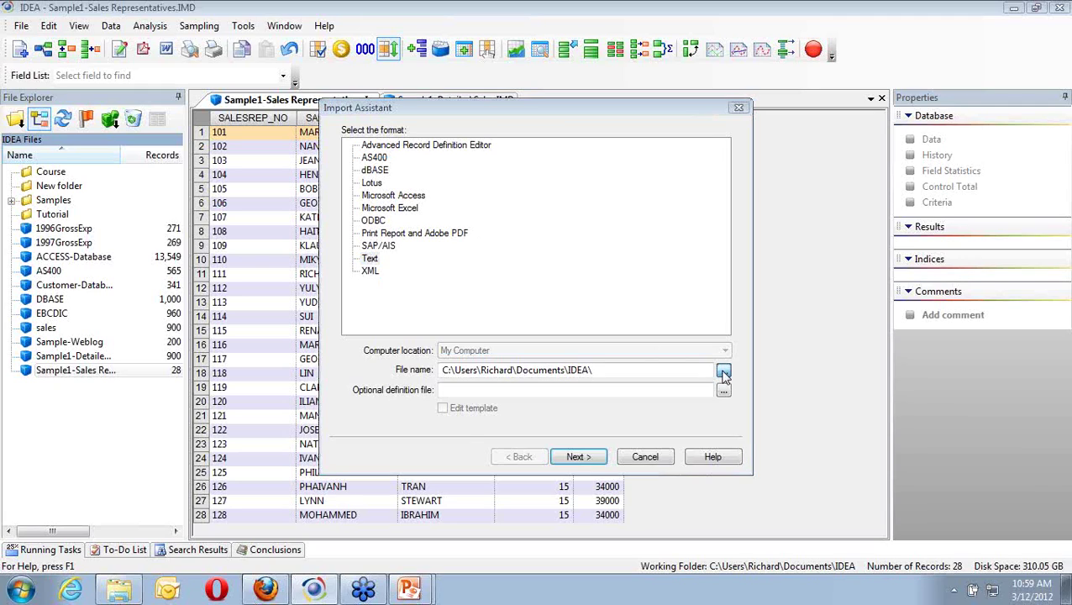
click(430, 232)
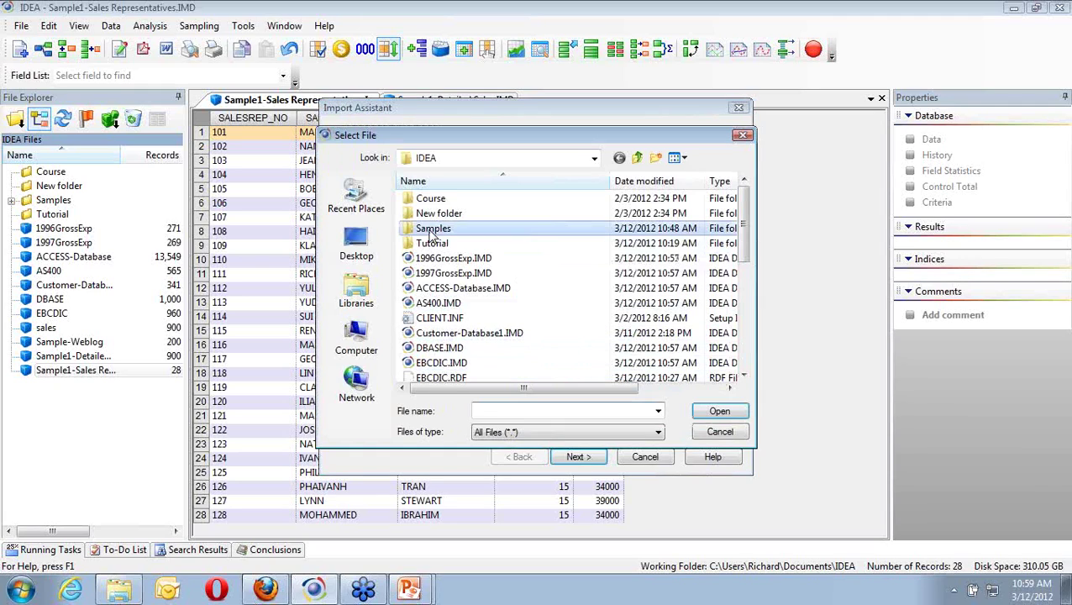
double_click(431, 234)
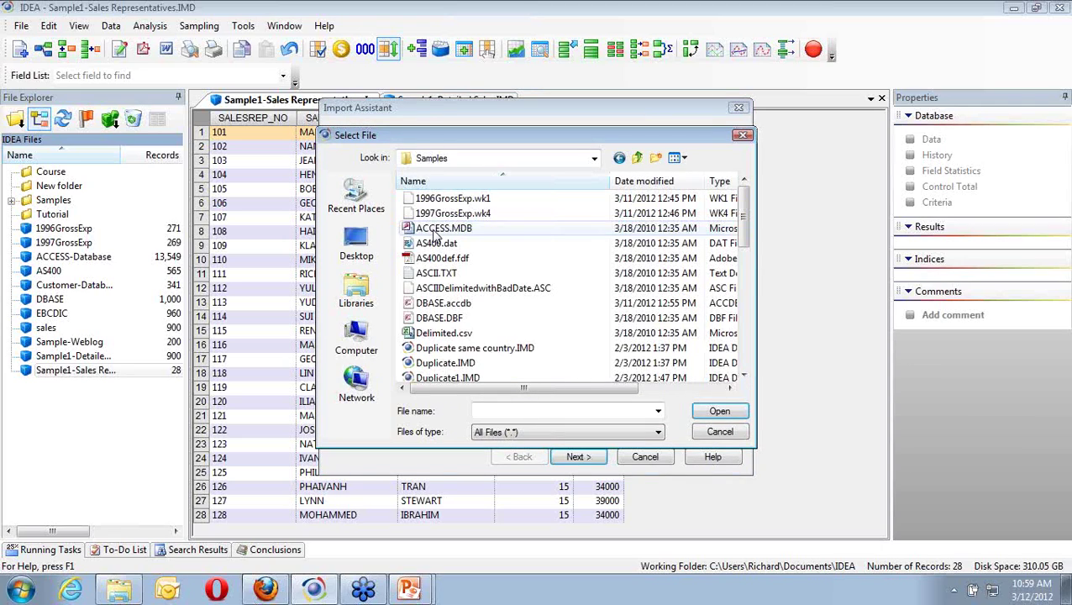
drag(743, 206, 732, 225)
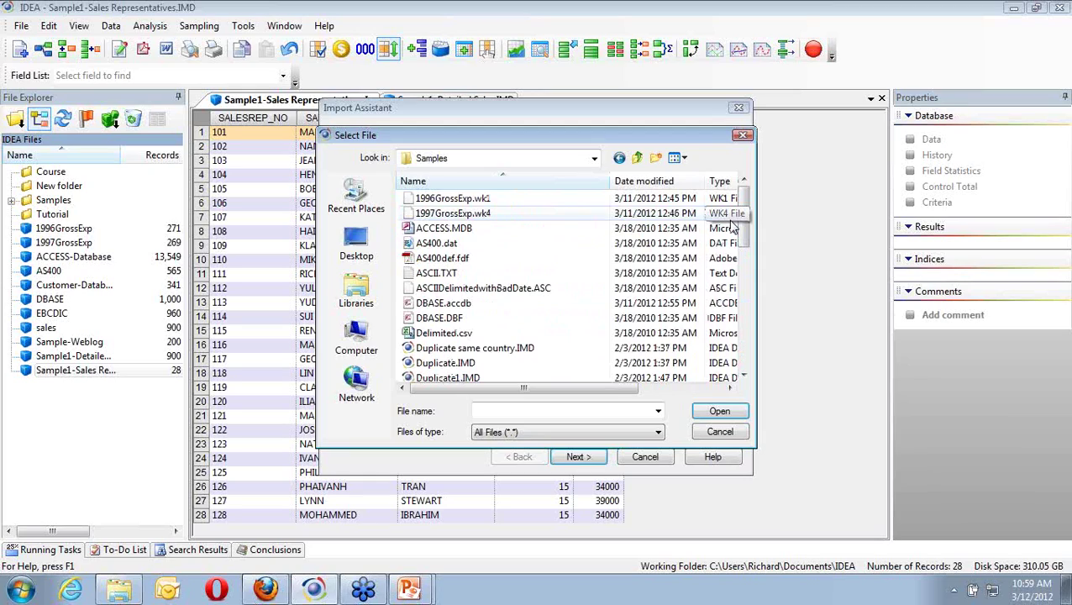
click(726, 439)
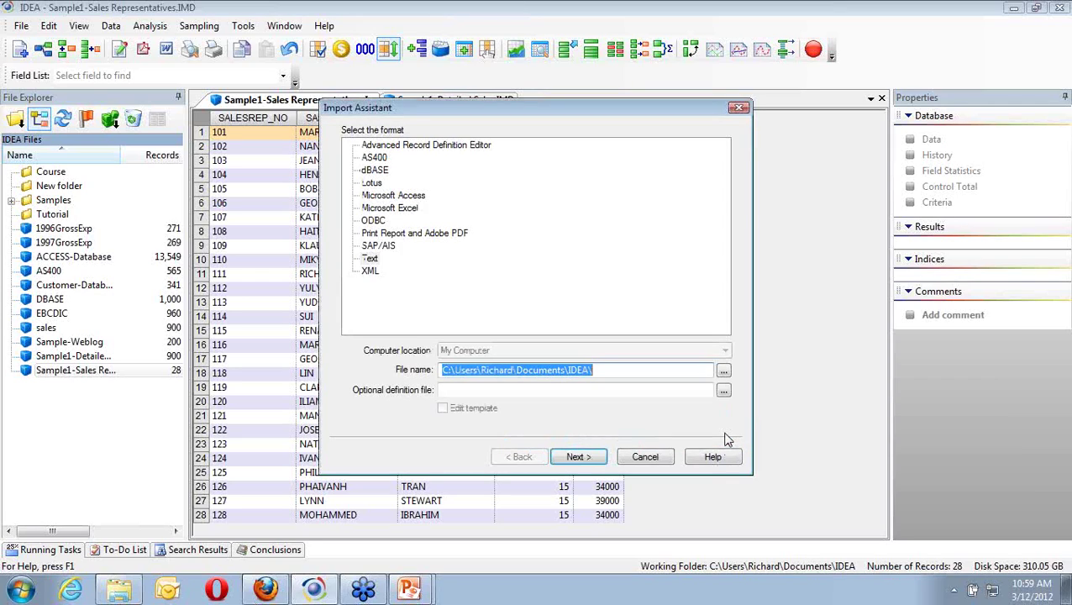
Choose the ODBC import format and connect to the Visio Database Samples data source.
click(372, 221)
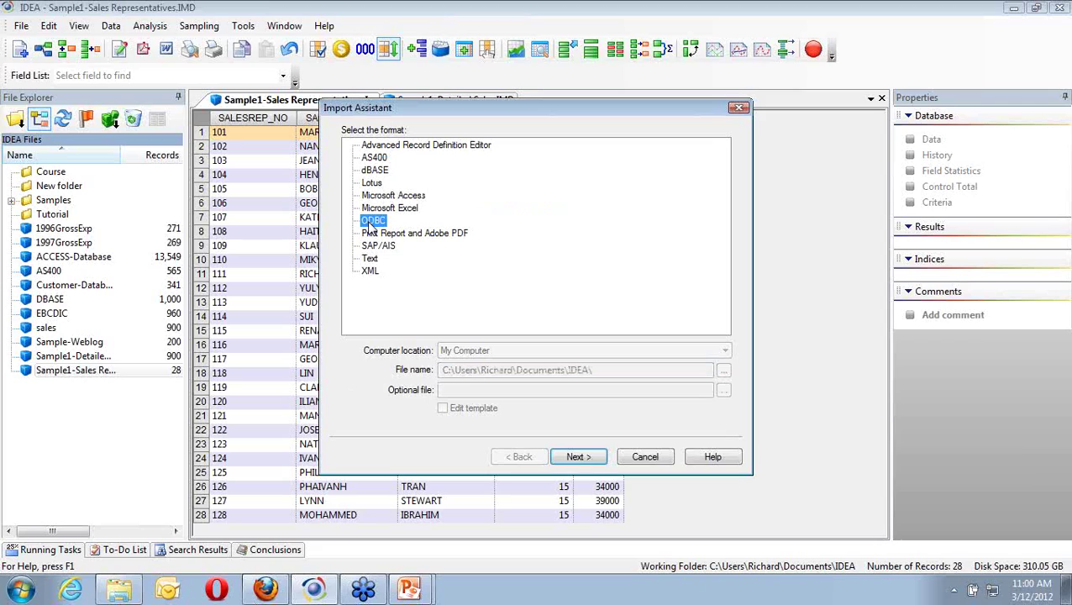
click(578, 458)
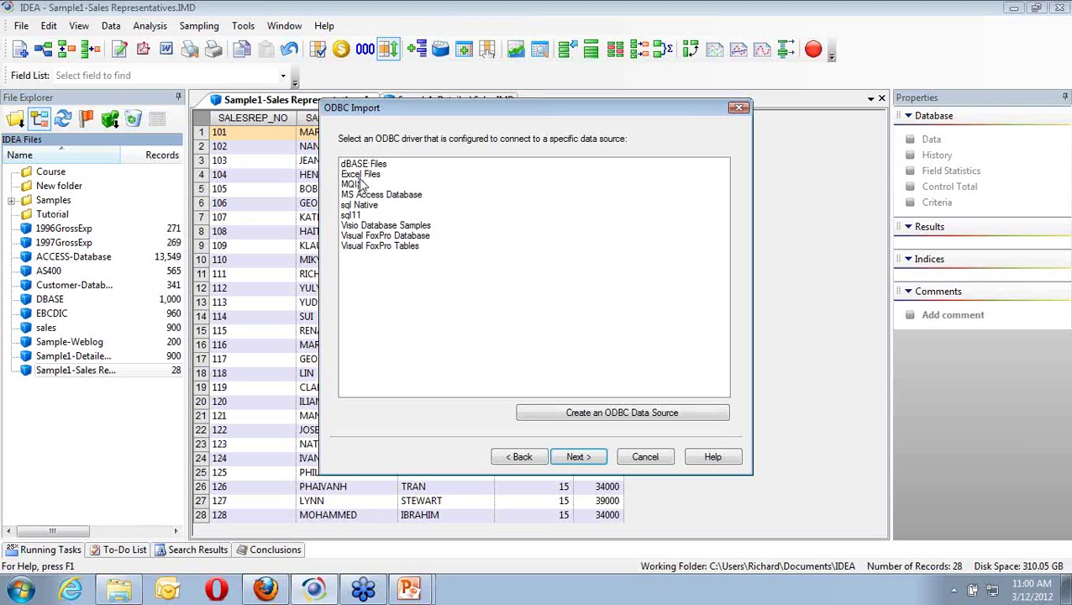
double_click(401, 225)
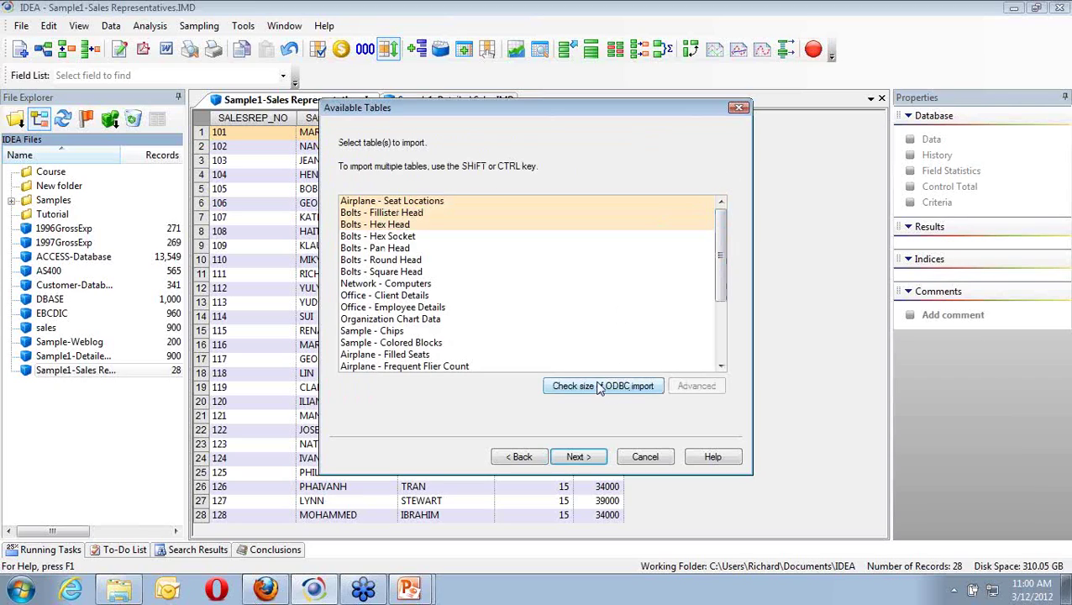
click(524, 458)
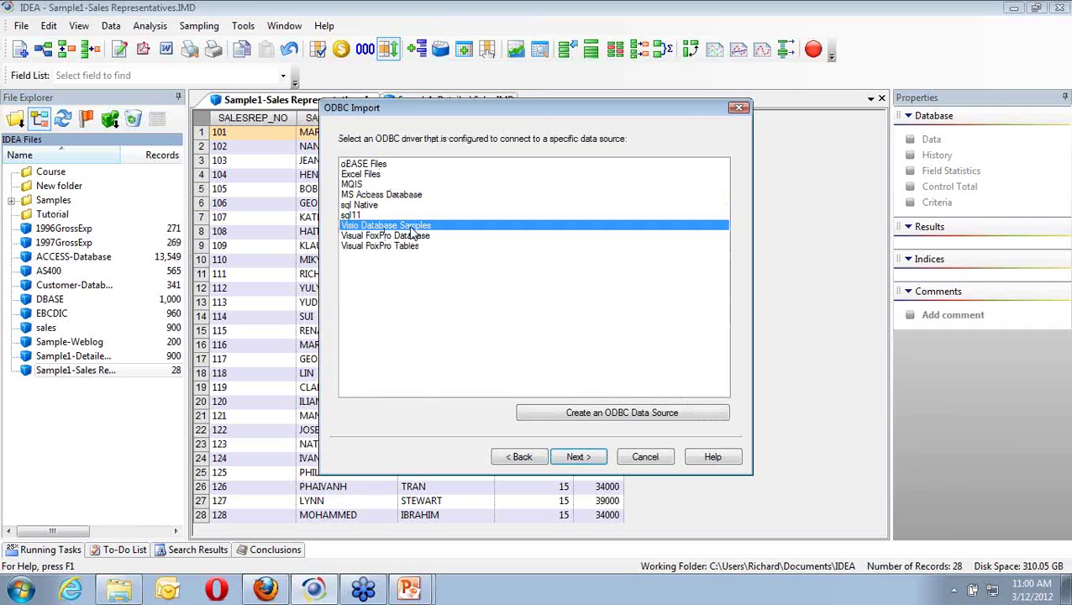
click(575, 459)
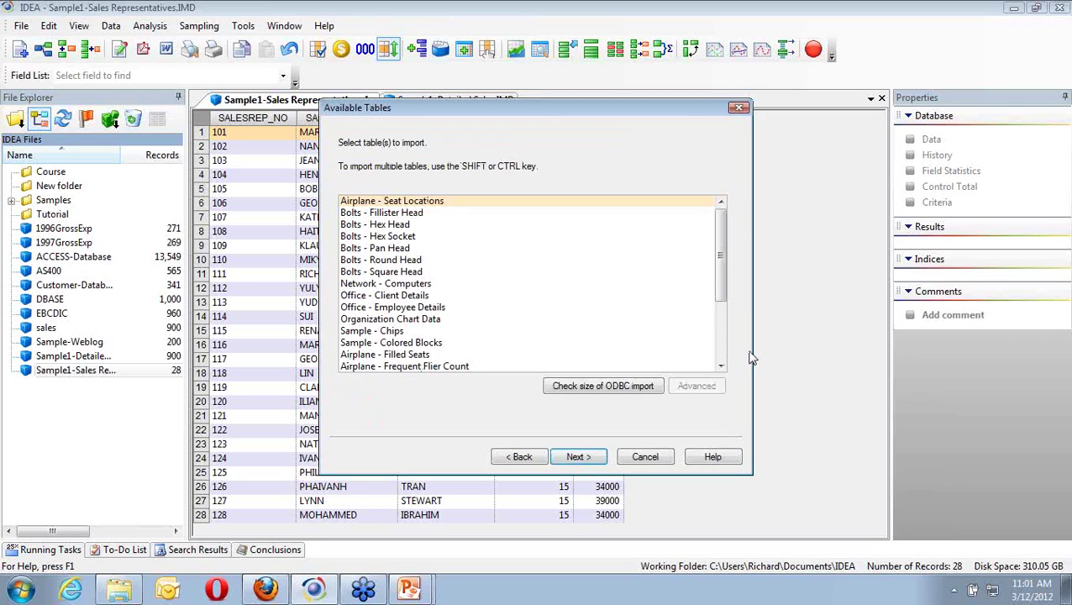
Look through the tables available for import and check the size of the ODBC import for Airplane - Seat Locations.
click(722, 357)
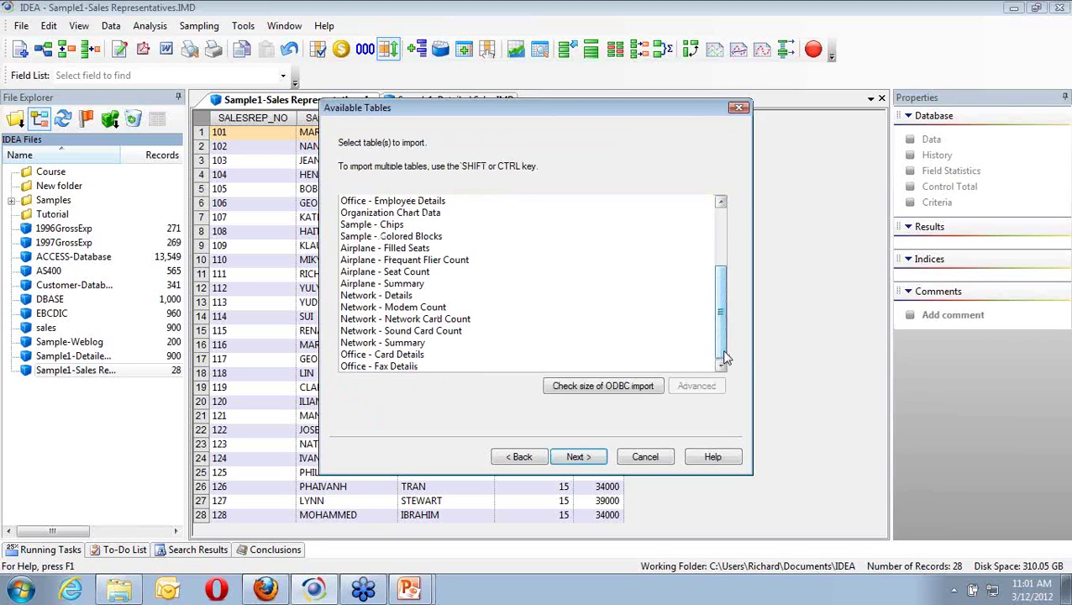
click(720, 237)
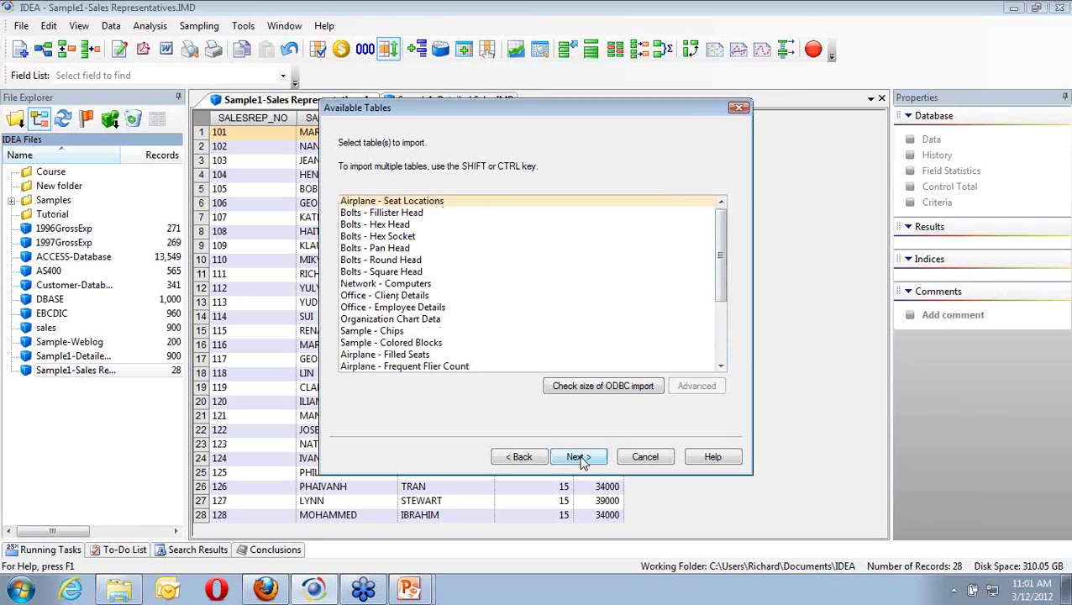
click(622, 393)
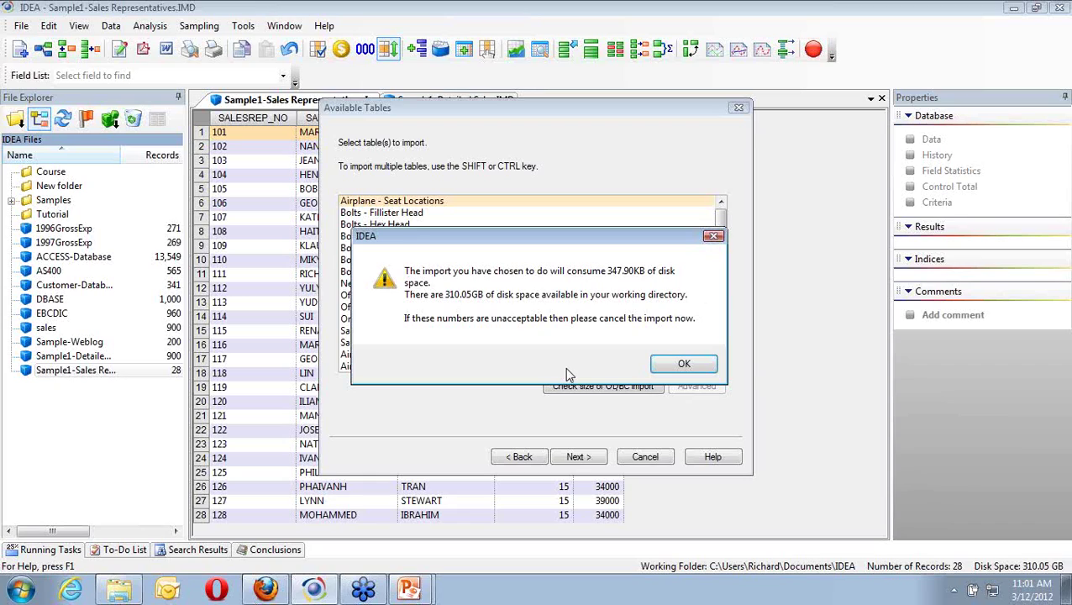
click(714, 366)
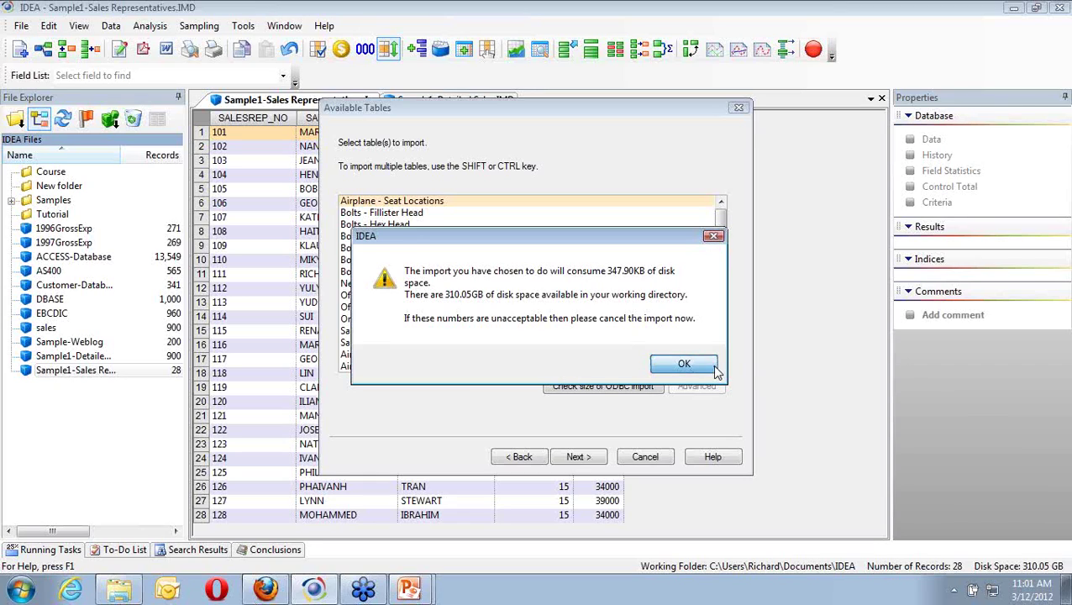
Import the selected table, keeping the database name Airplane - Seat Locations.
click(576, 457)
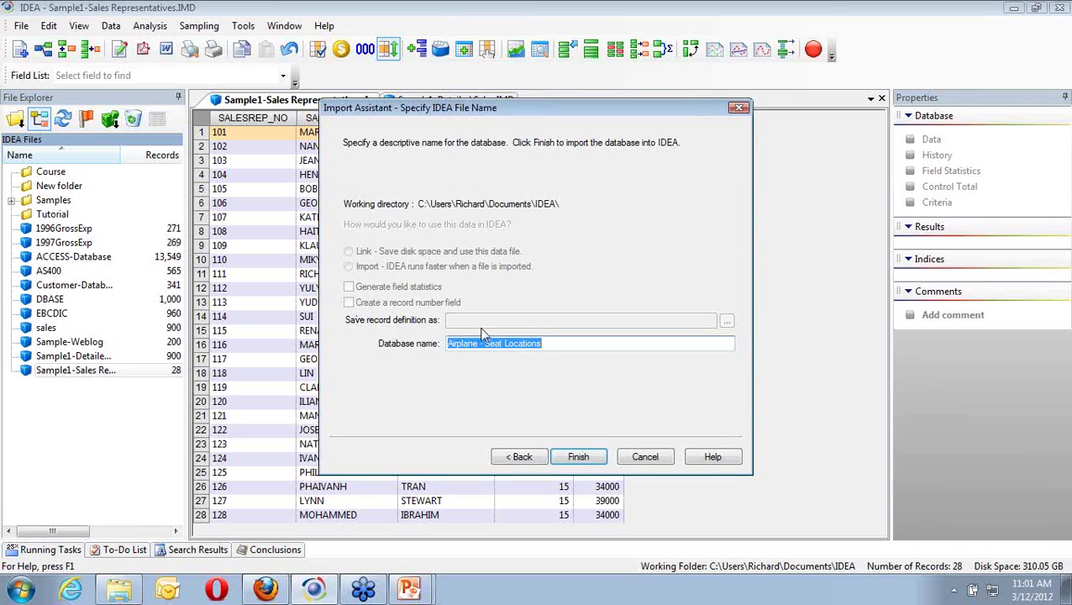
click(590, 461)
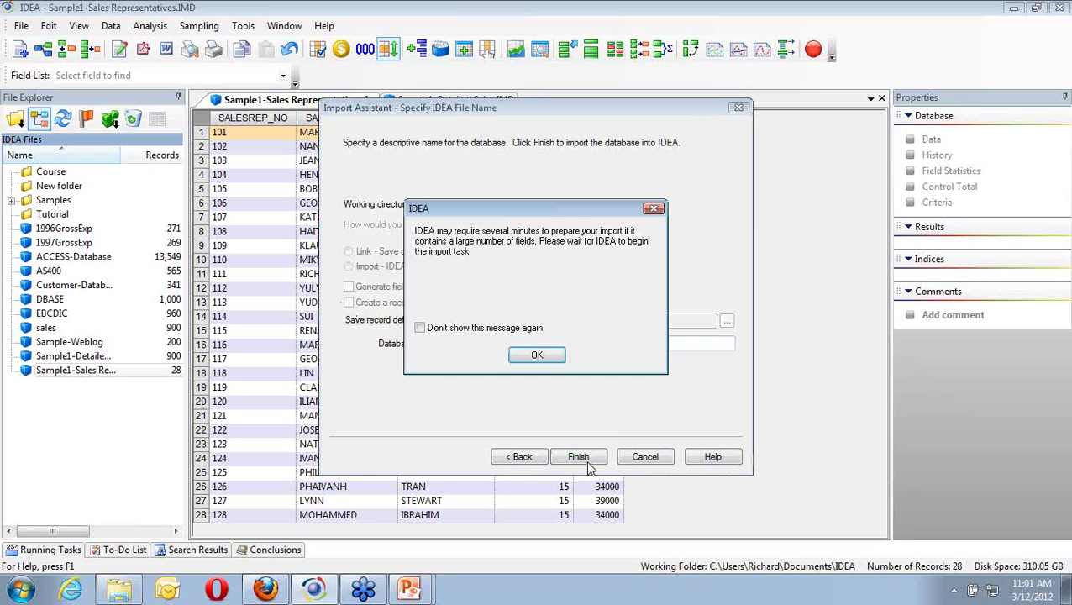
click(532, 359)
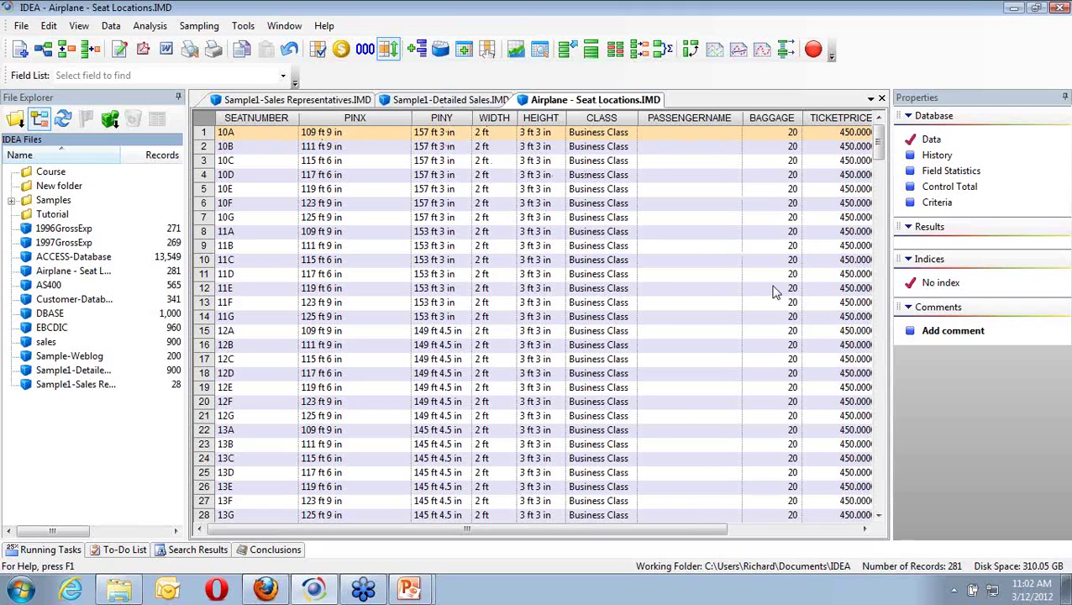
Review all columns of the imported Airplane - Seat Locations database, and close it.
click(812, 532)
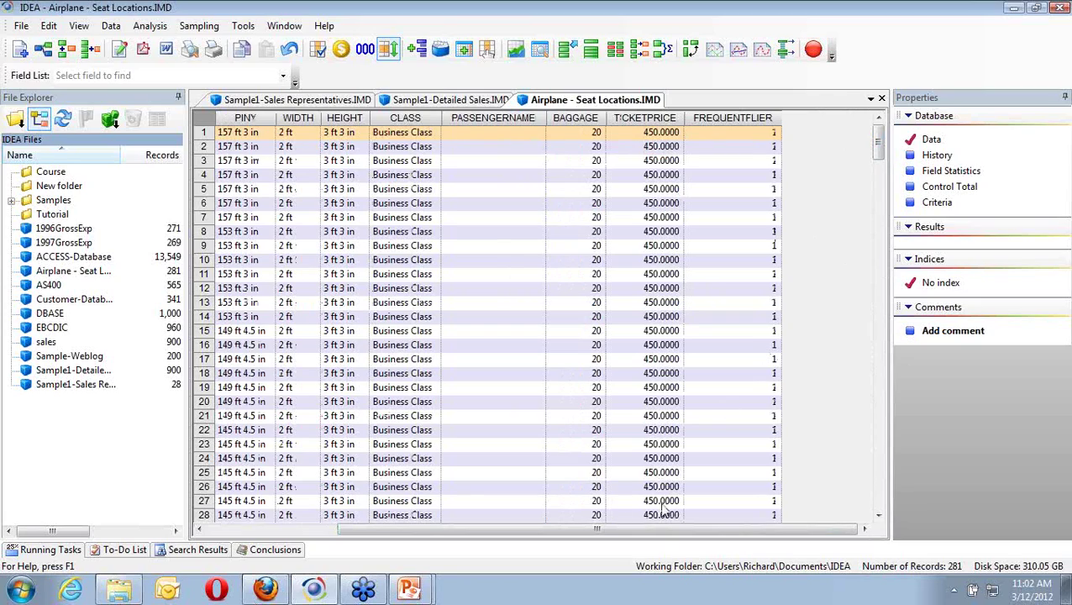
click(288, 531)
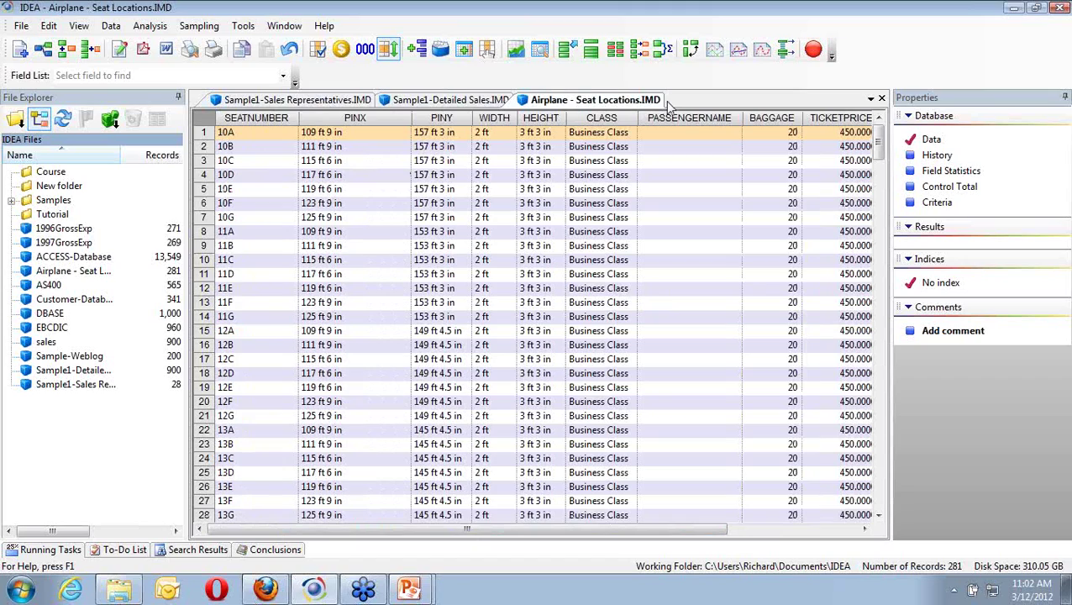
click(881, 98)
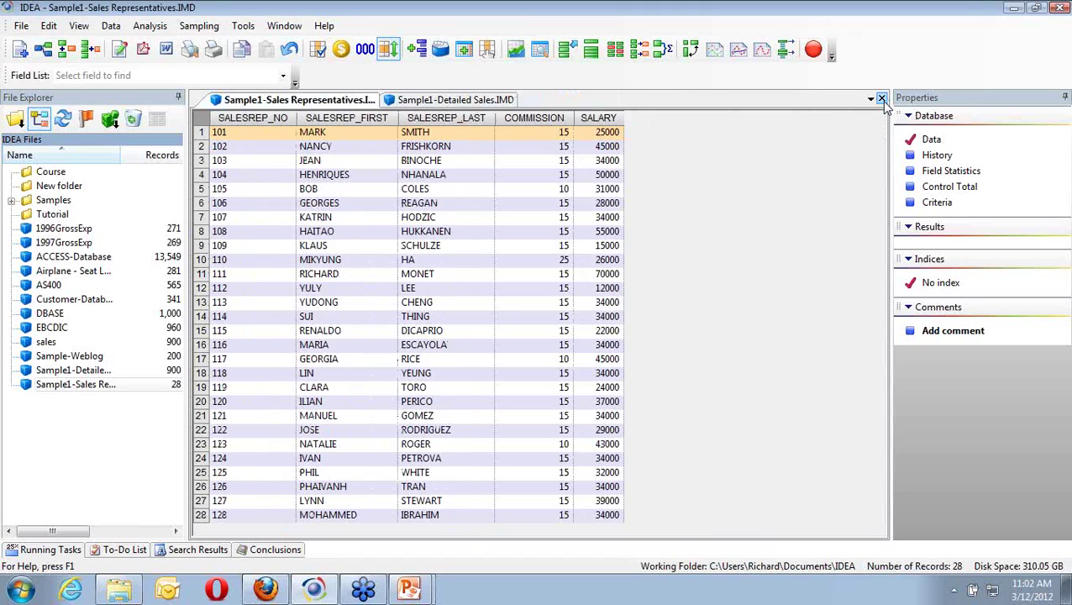
Start another import with the ODBC format and proceed to the choice of data source.
click(25, 27)
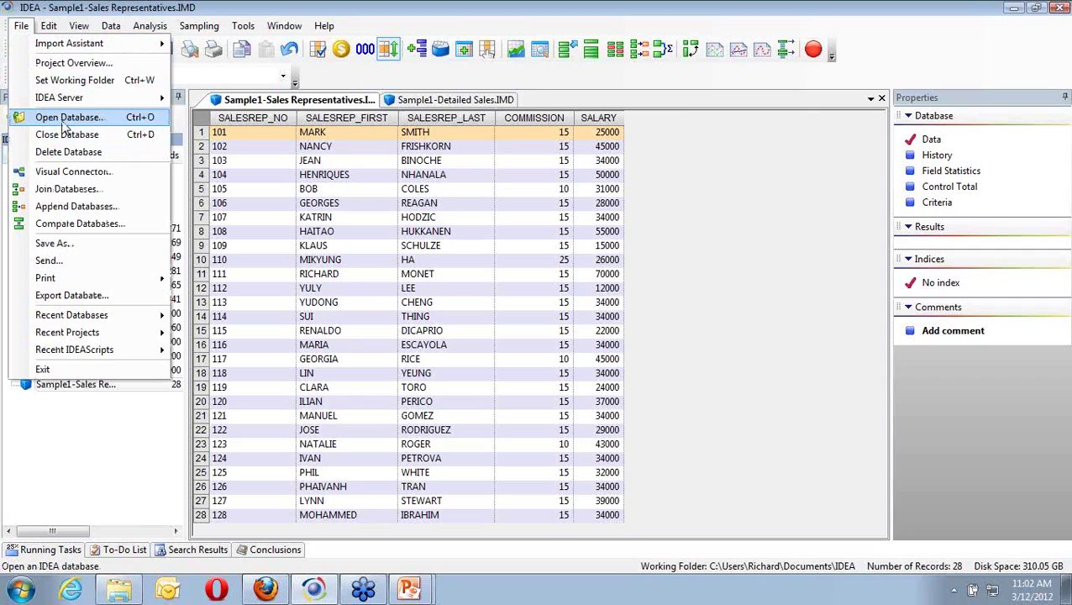
mouse_move(98, 46)
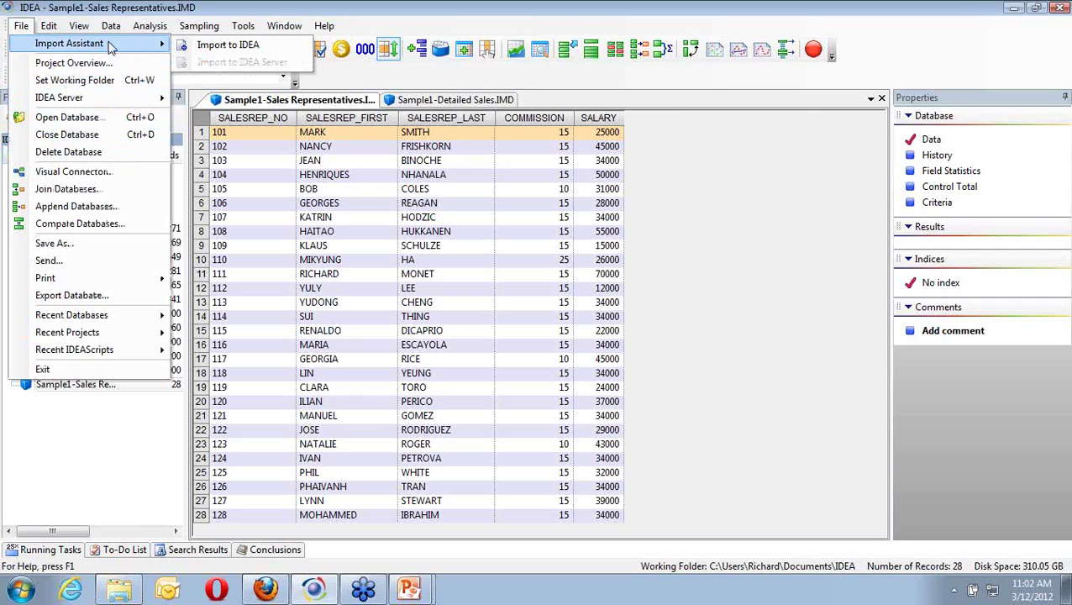
click(247, 50)
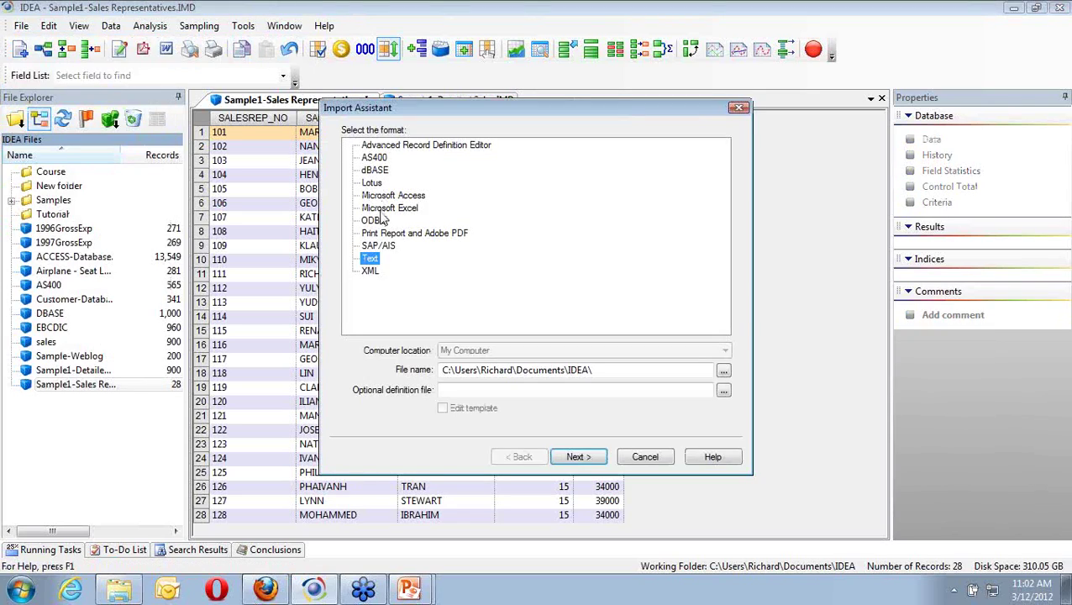
click(374, 220)
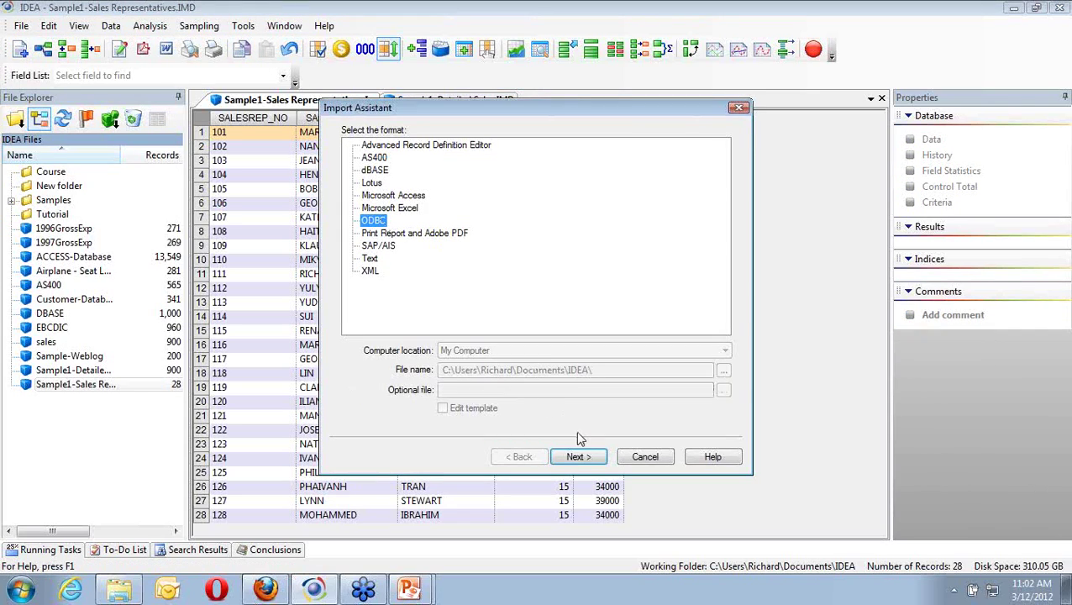
click(583, 457)
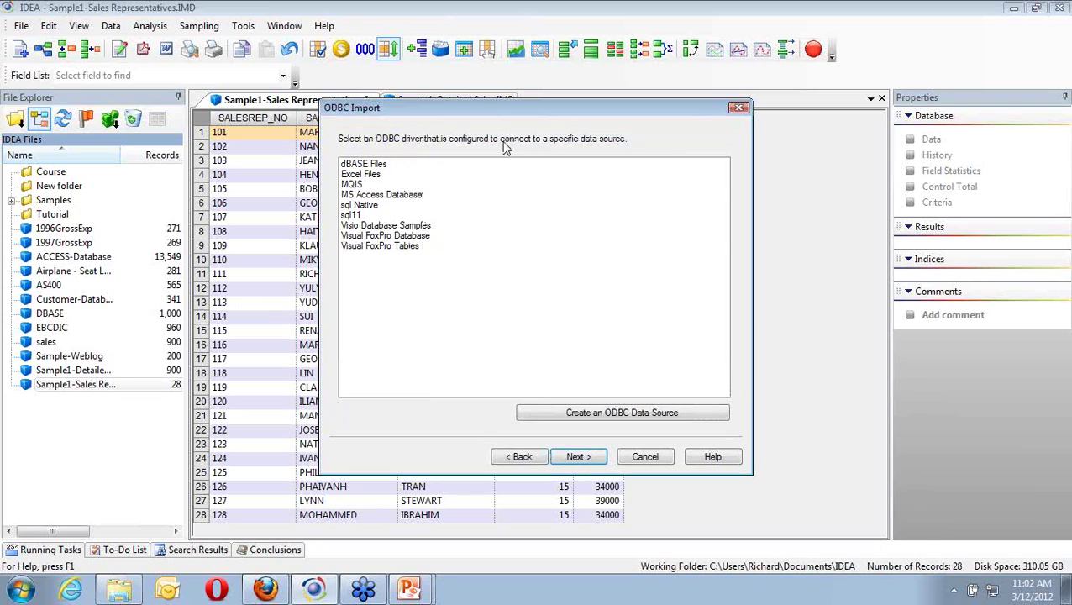
Import the Overview table from ProjectOverview.MDB through the MS Access Database source, keeping the database name Overview.
double_click(391, 197)
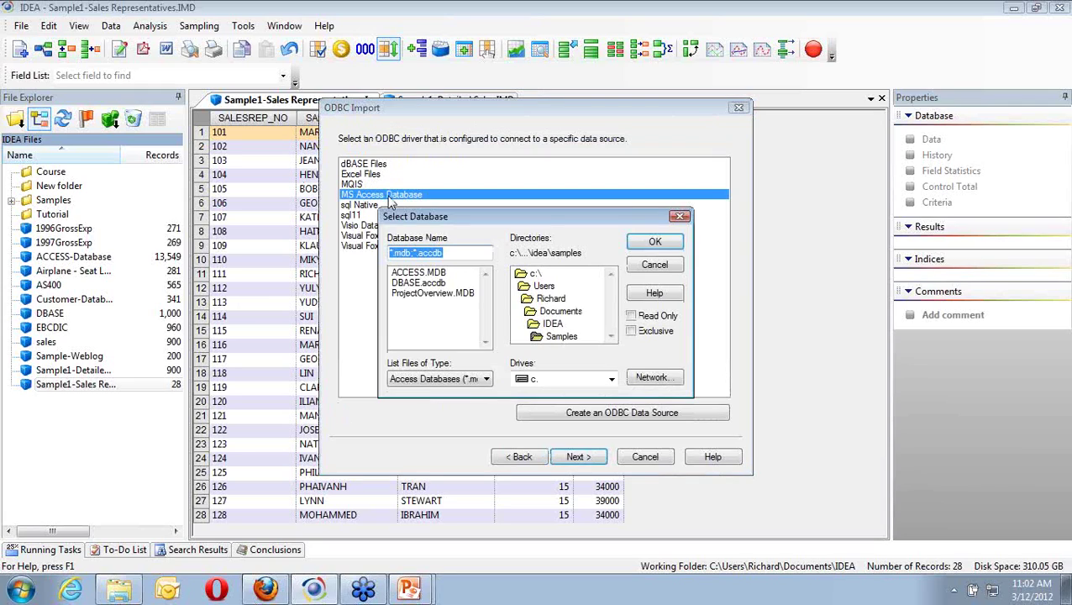
double_click(449, 295)
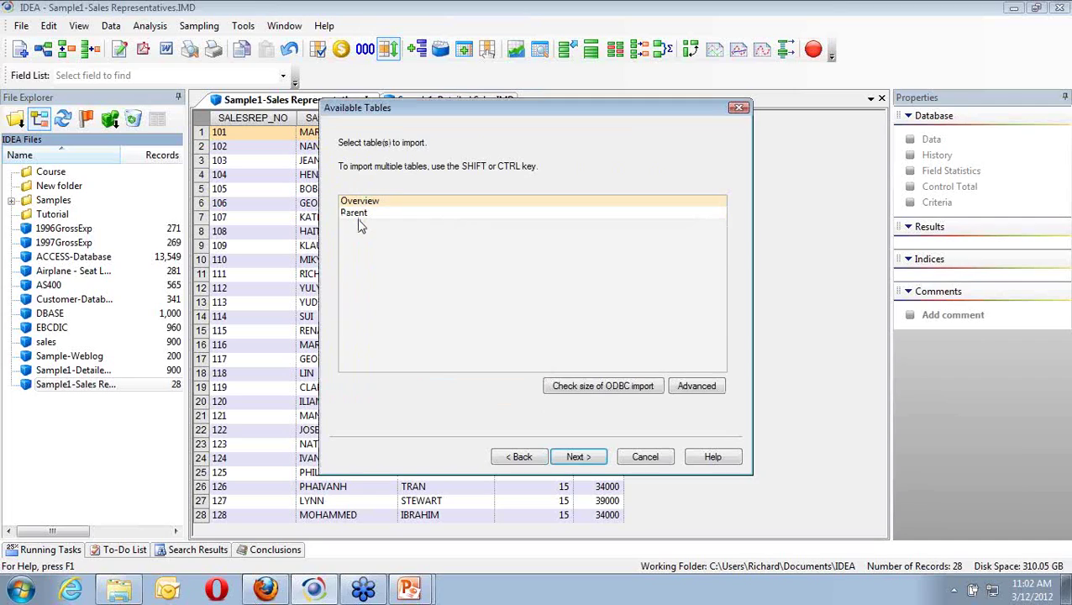
click(591, 461)
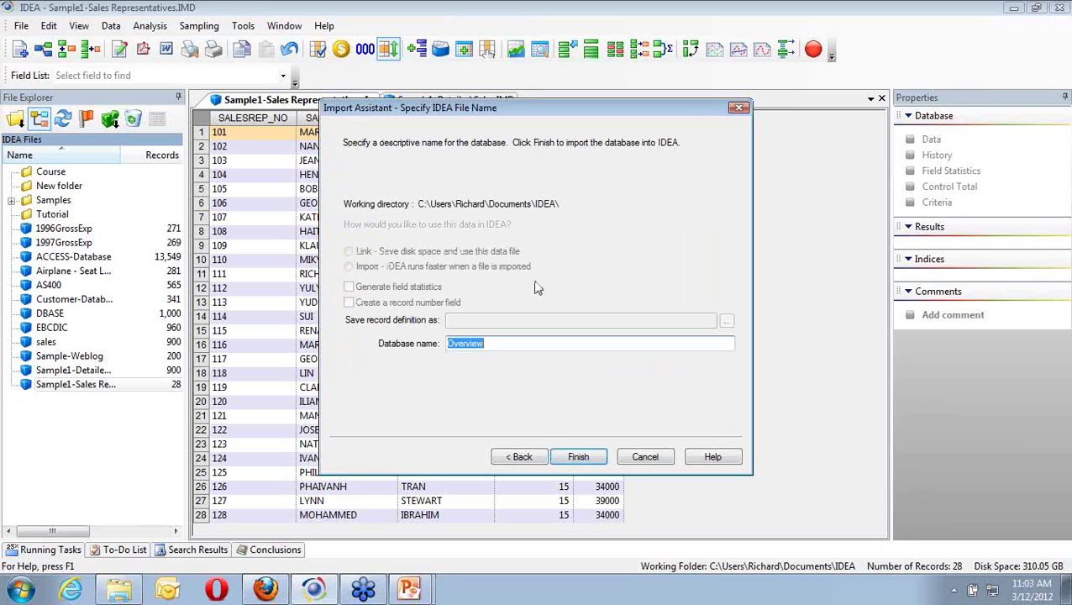
click(585, 461)
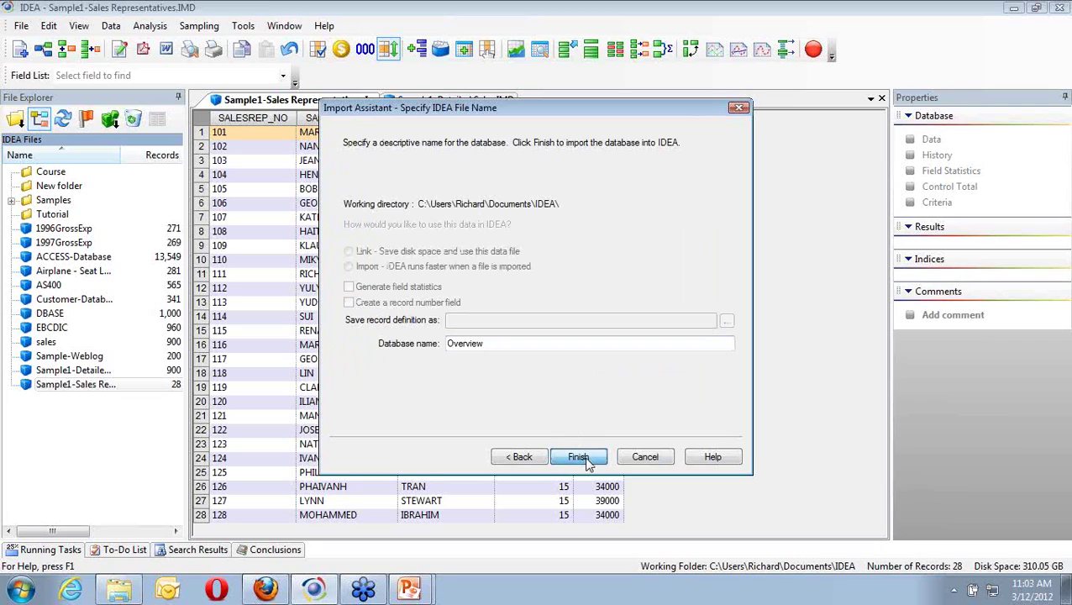
Finish importing the Overview database, and close it after reviewing its IDEASCRIPT column down to the last record.
click(537, 354)
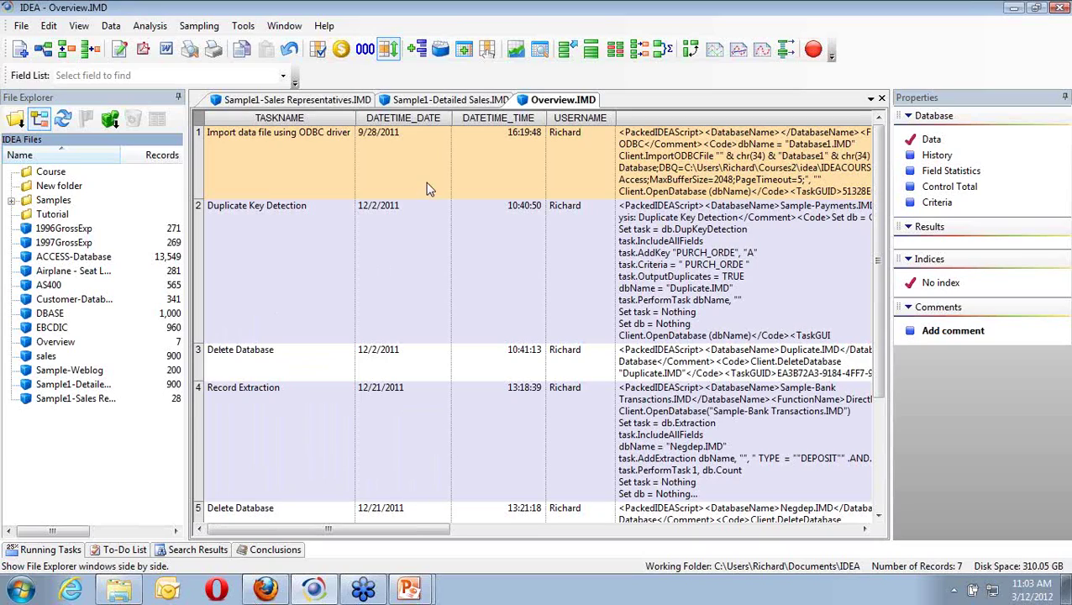
click(608, 530)
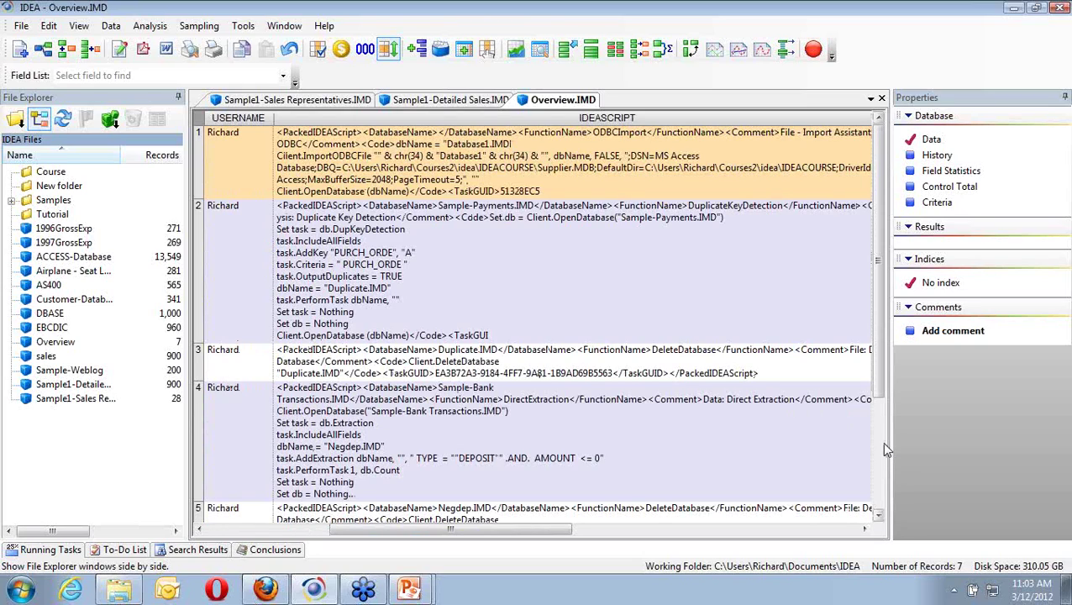
scroll(881, 440, down, 3)
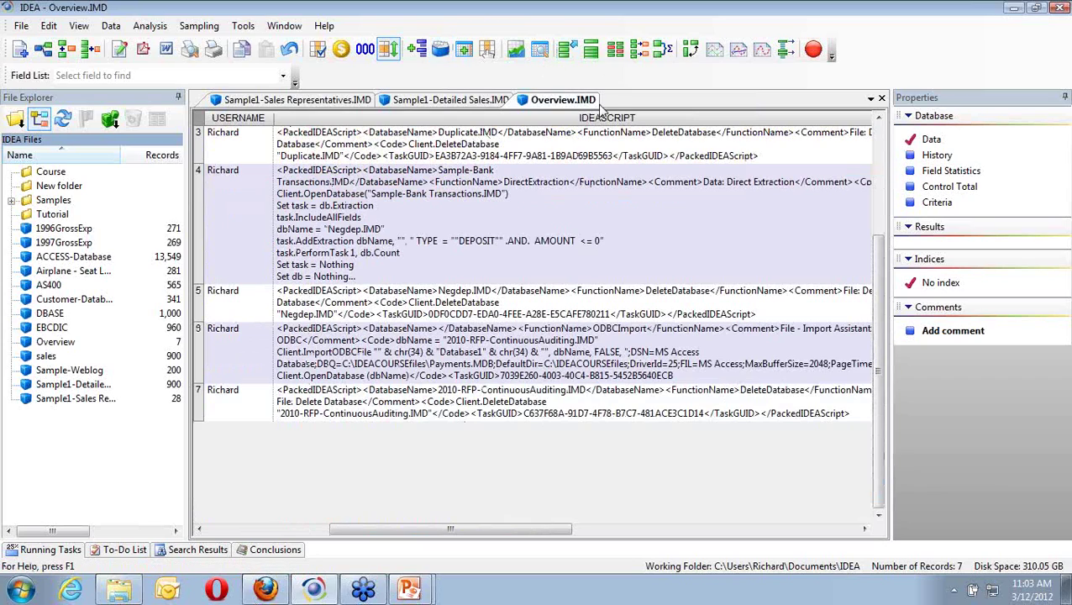
click(881, 99)
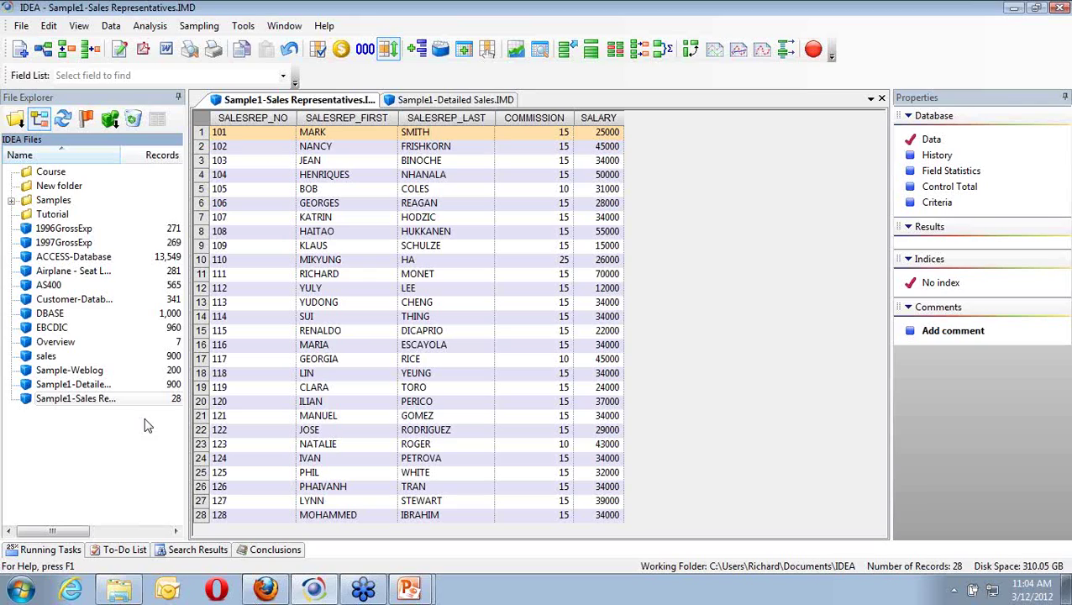
Start an import into IDEA with the XML format and choose OrderDetails.xml from the Samples folder as the source file.
click(22, 27)
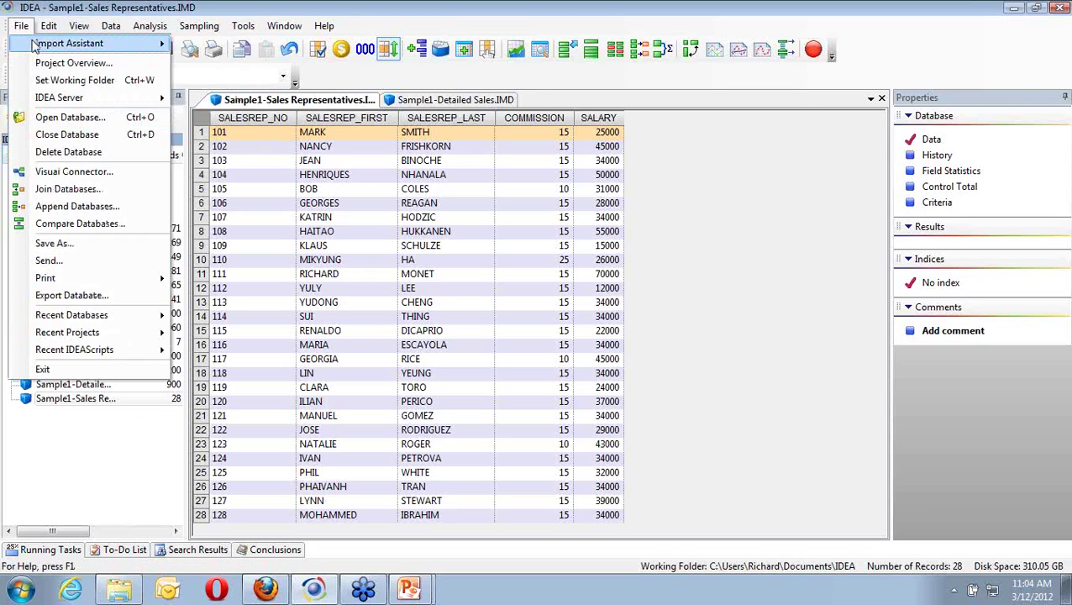
click(22, 27)
click(22, 28)
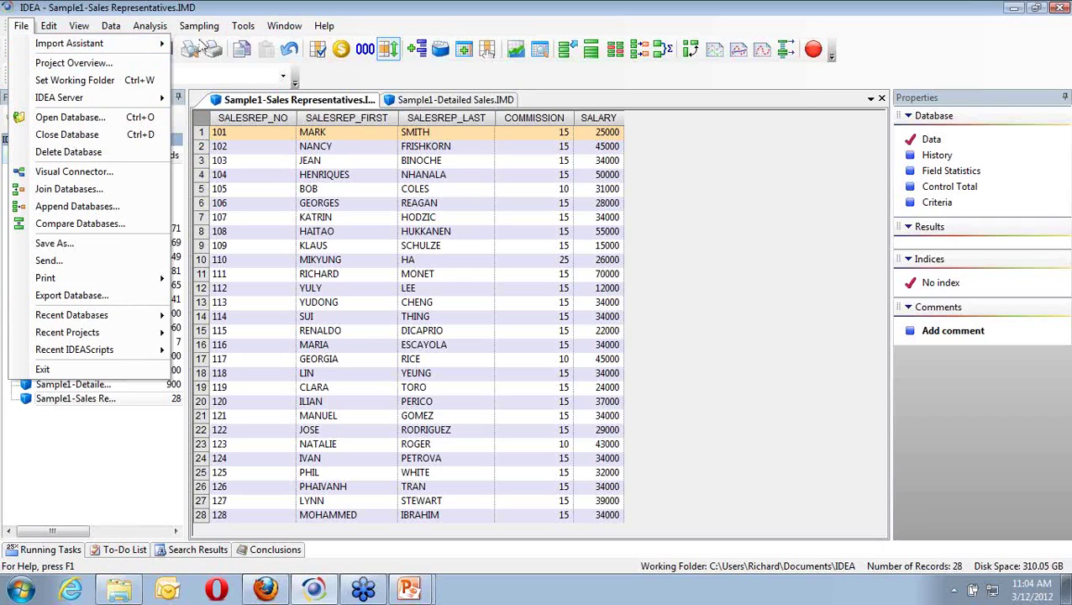
mouse_move(164, 44)
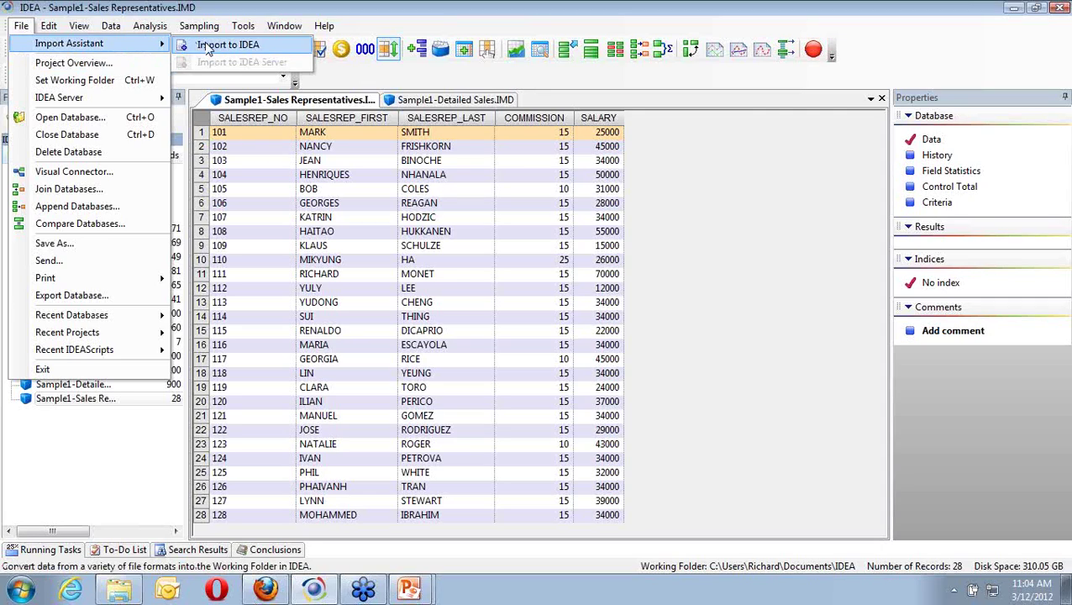
click(223, 45)
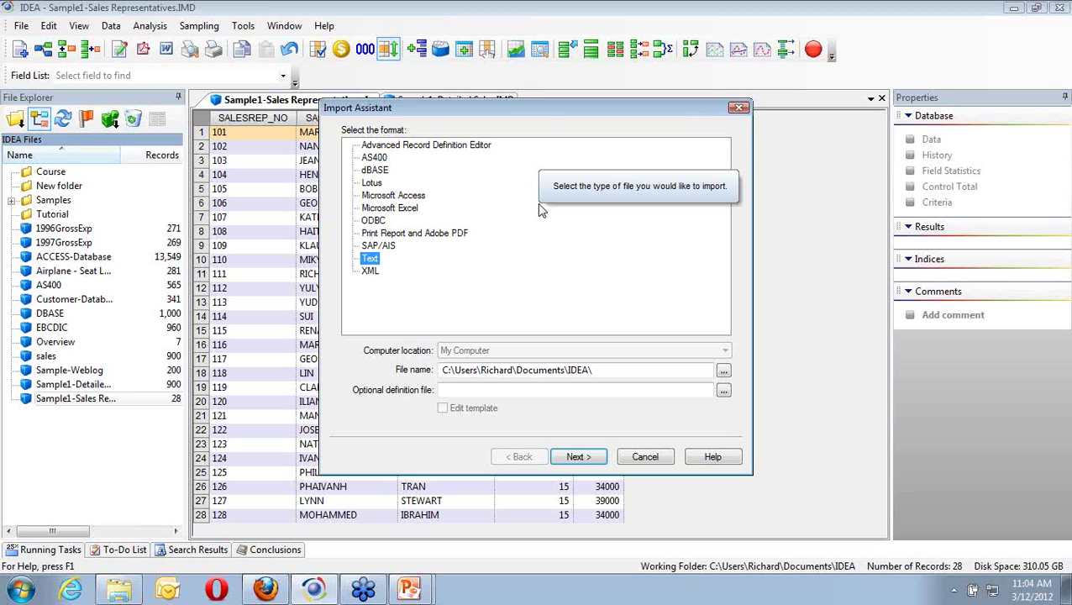
click(370, 271)
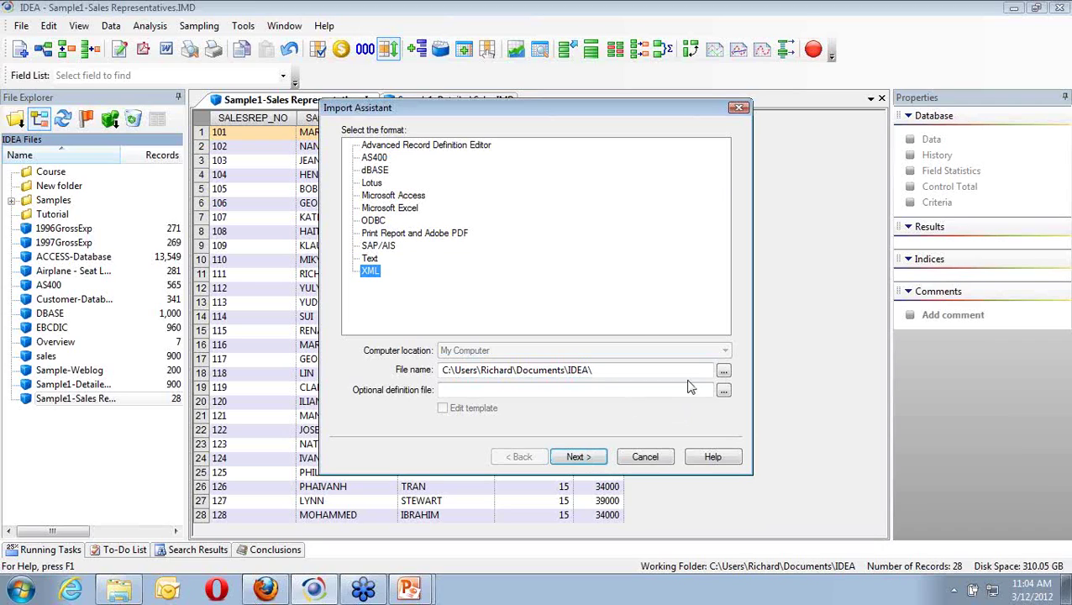
click(723, 370)
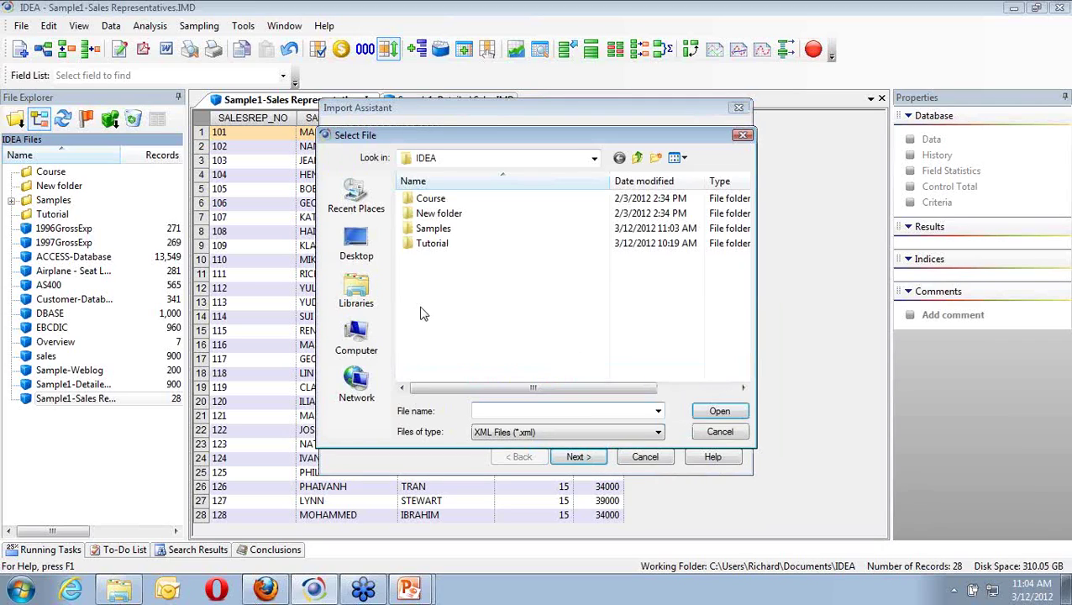
double_click(424, 227)
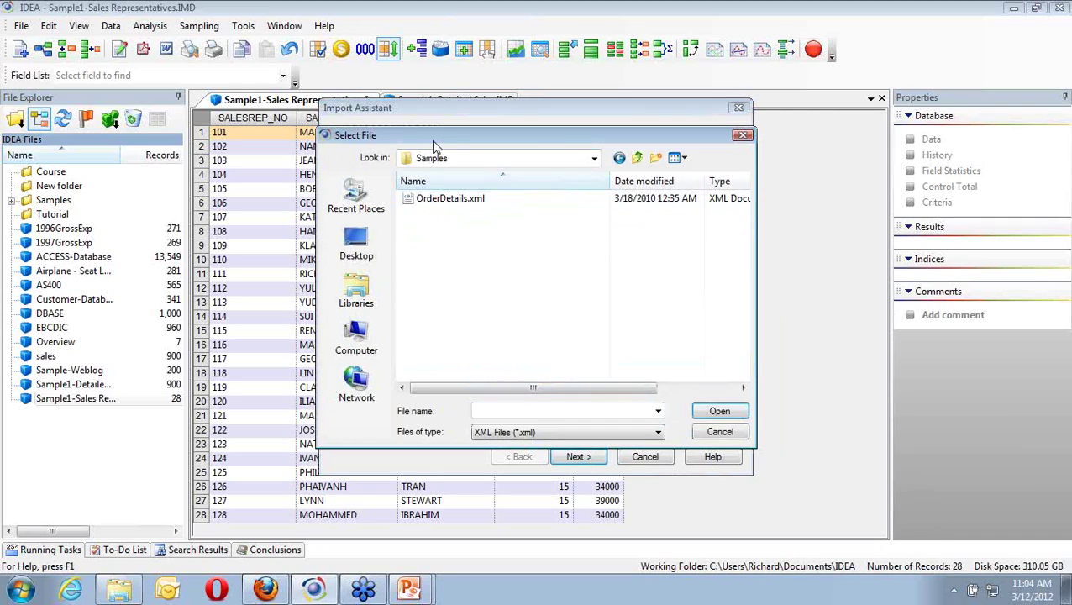
click(439, 204)
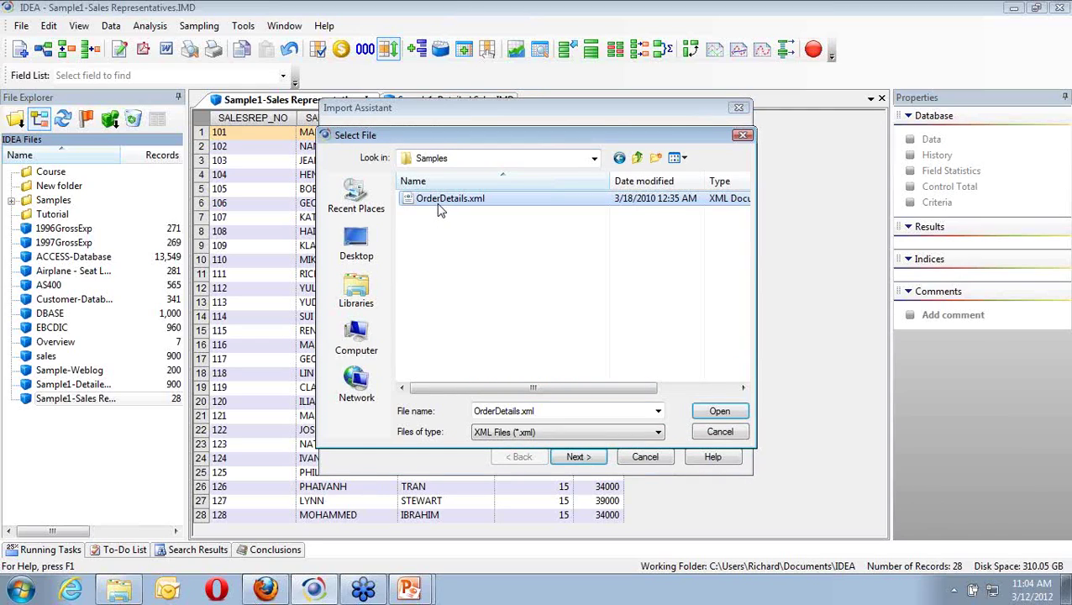
click(719, 411)
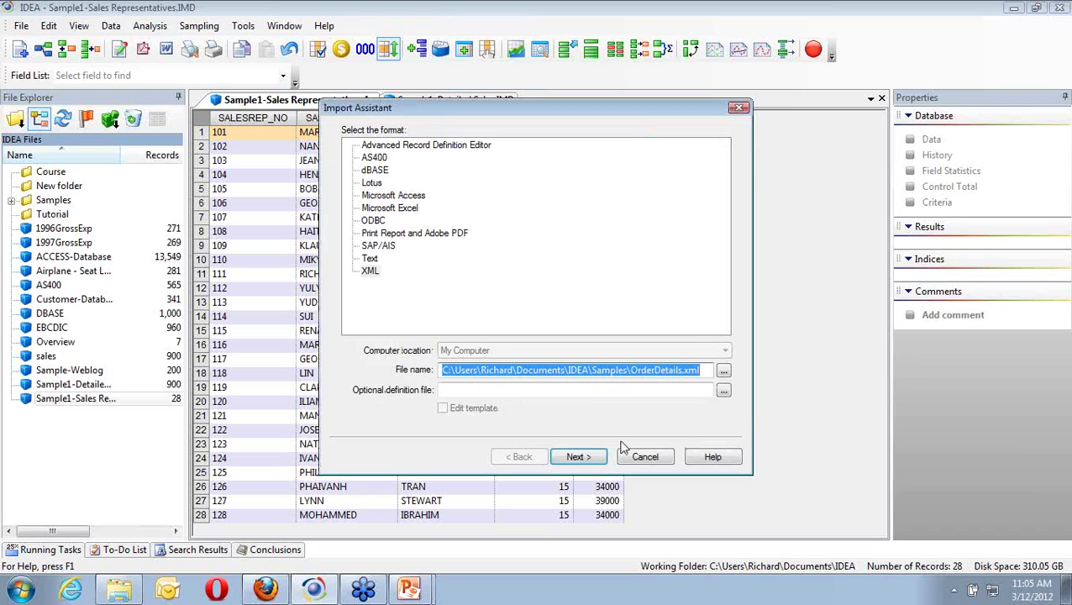
Review the fields under dataroot and import the XML file with all fields included, keeping the output file name OrderDetails.
click(588, 457)
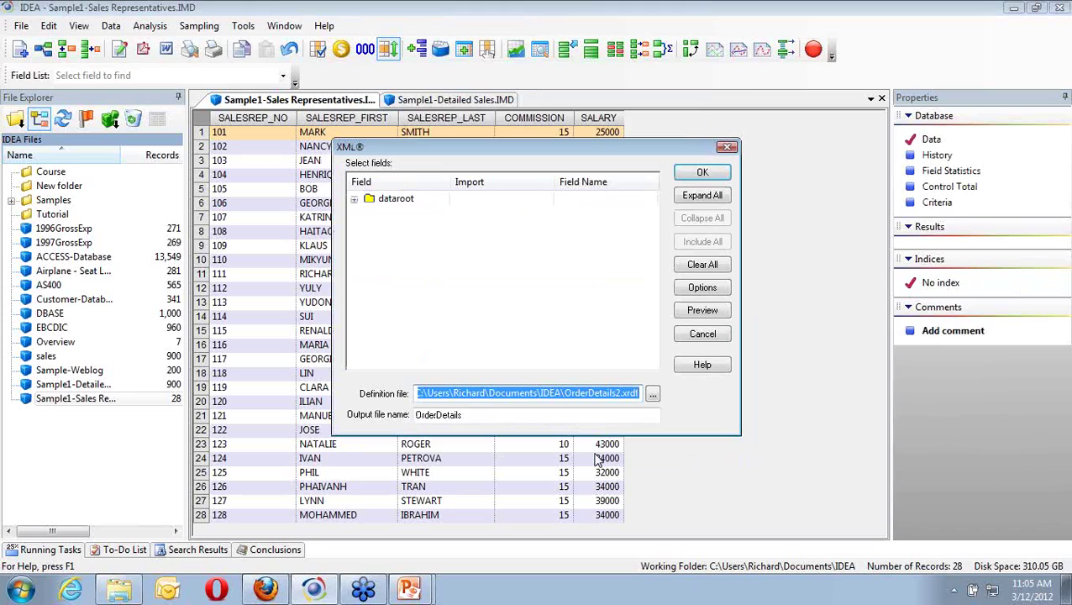
click(353, 203)
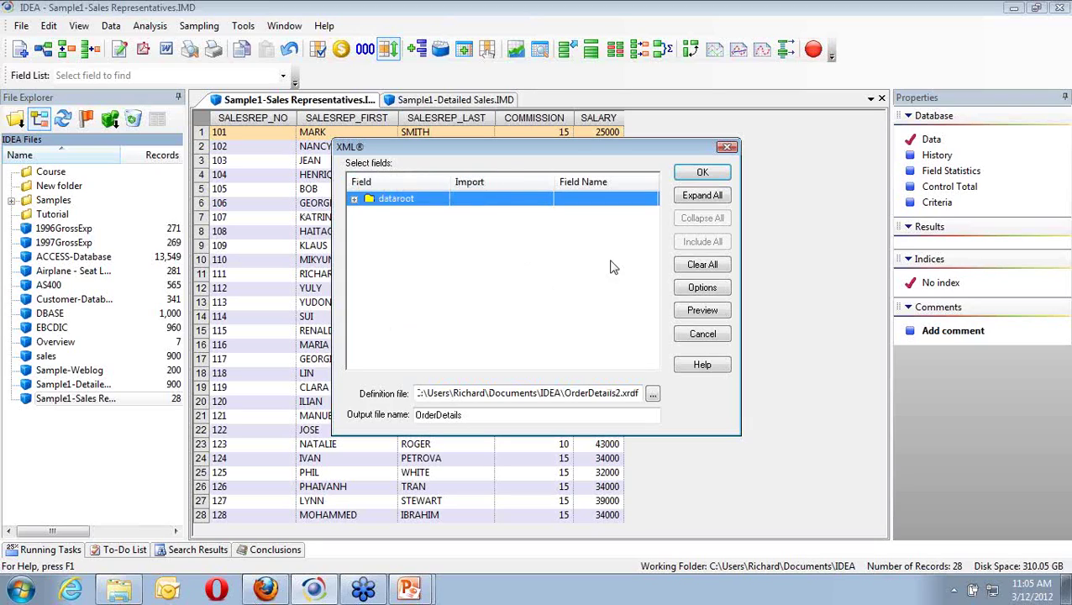
click(703, 195)
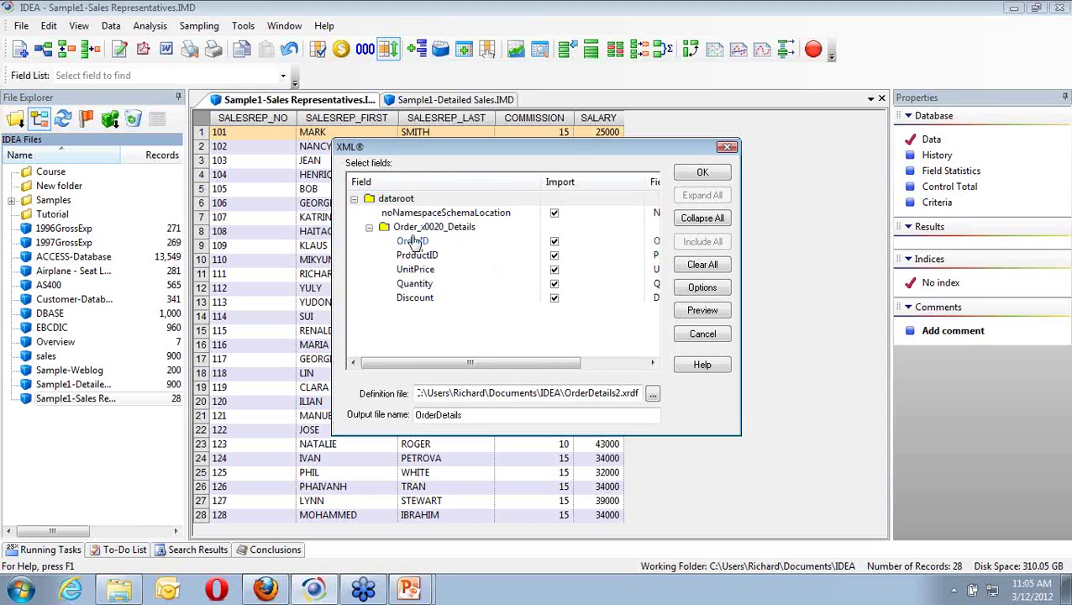
click(702, 218)
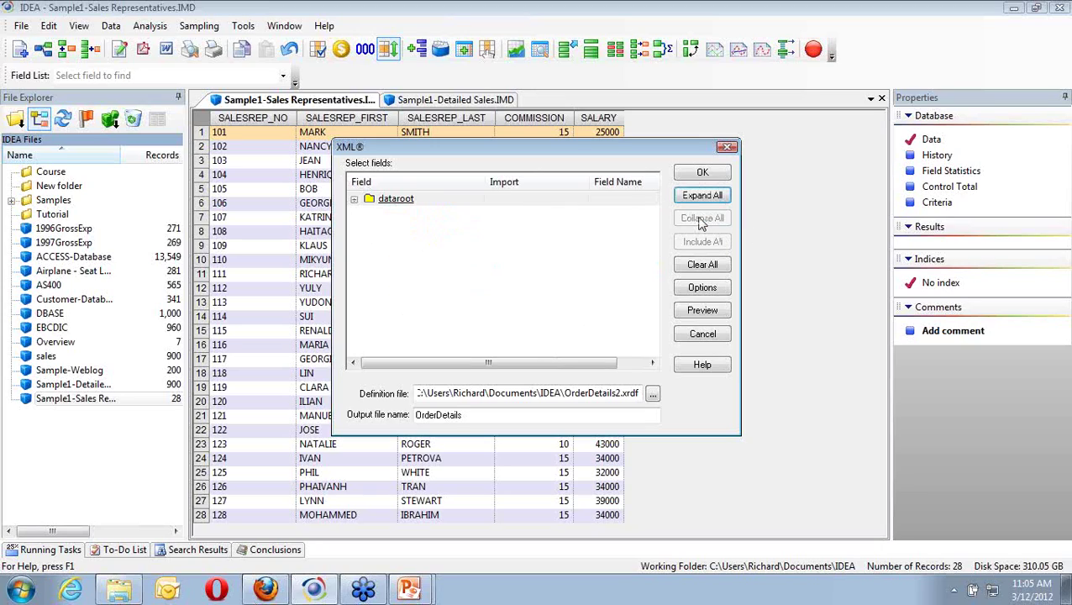
click(704, 173)
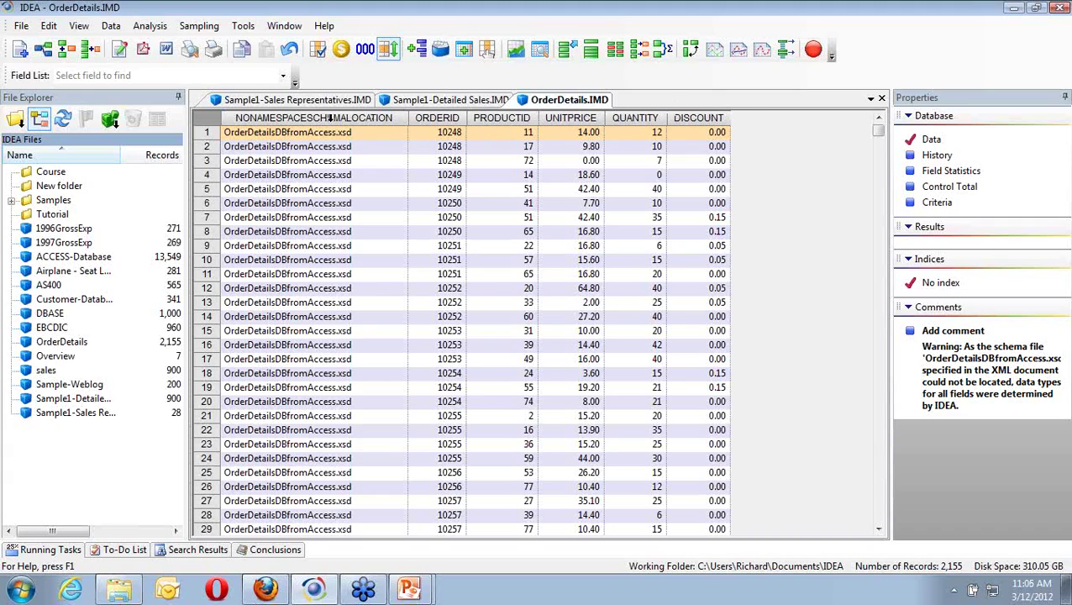
Hide the NONAMESPACESCHEMALOCATION field in the OrderDetails database.
click(329, 120)
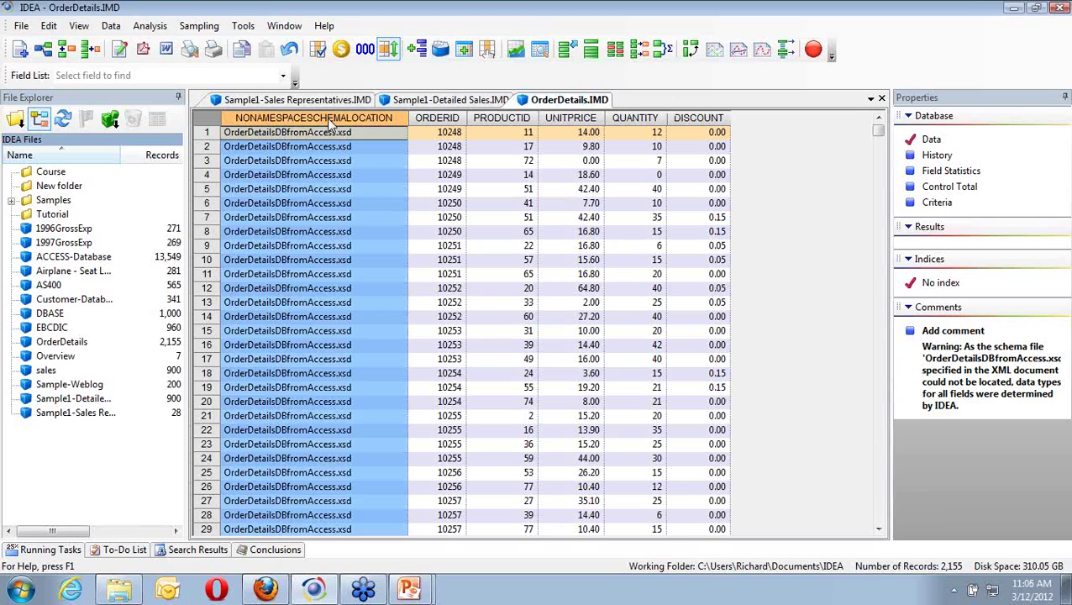
right_click(331, 123)
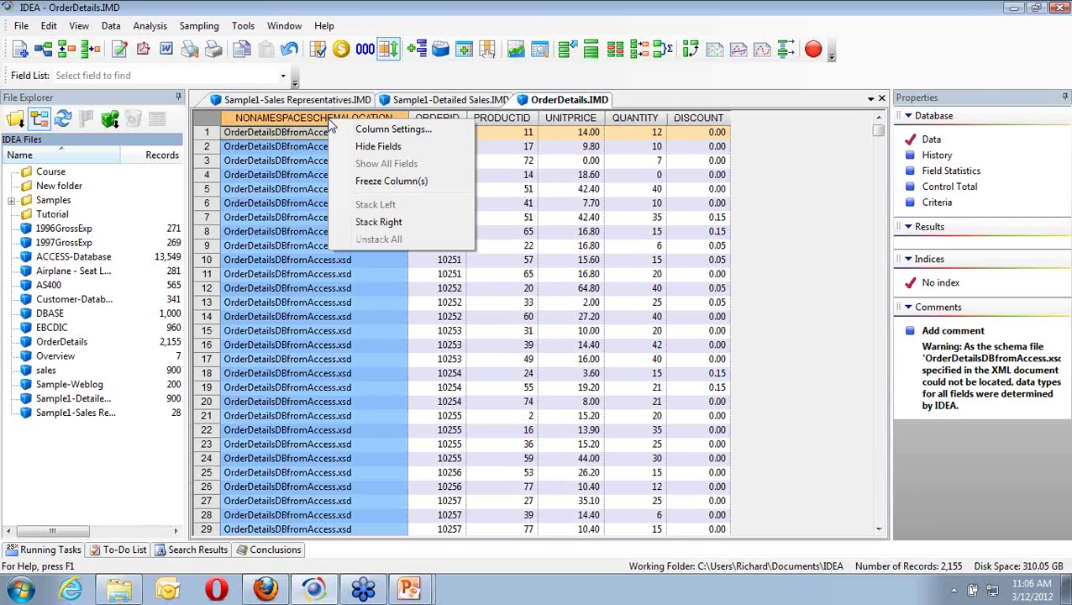
click(394, 147)
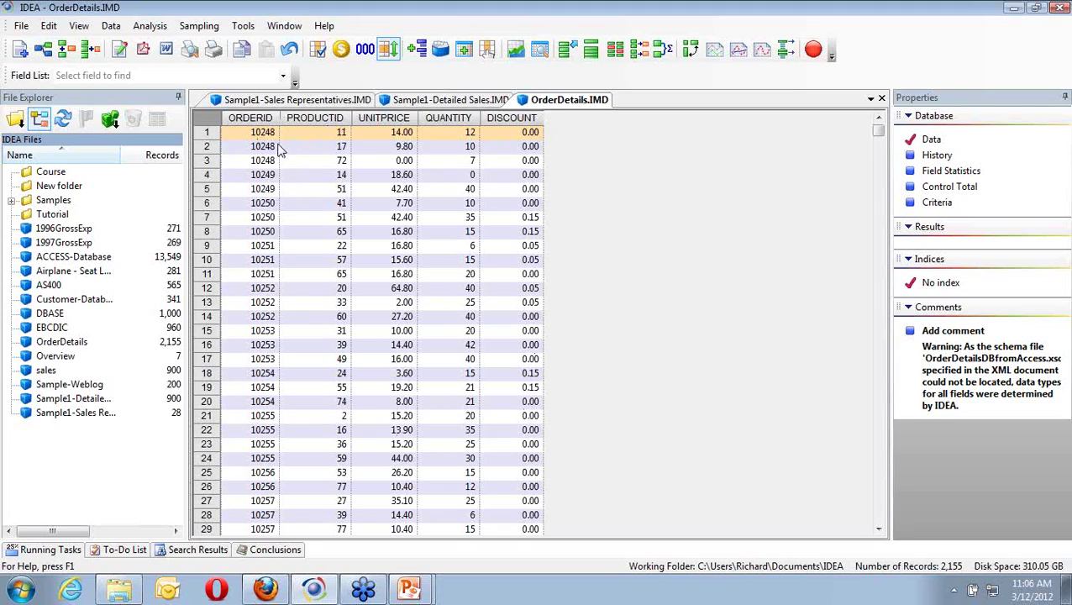
Index the OrderDetails records by PRODUCTID in ascending order, and switch the view back to no index.
double_click(336, 117)
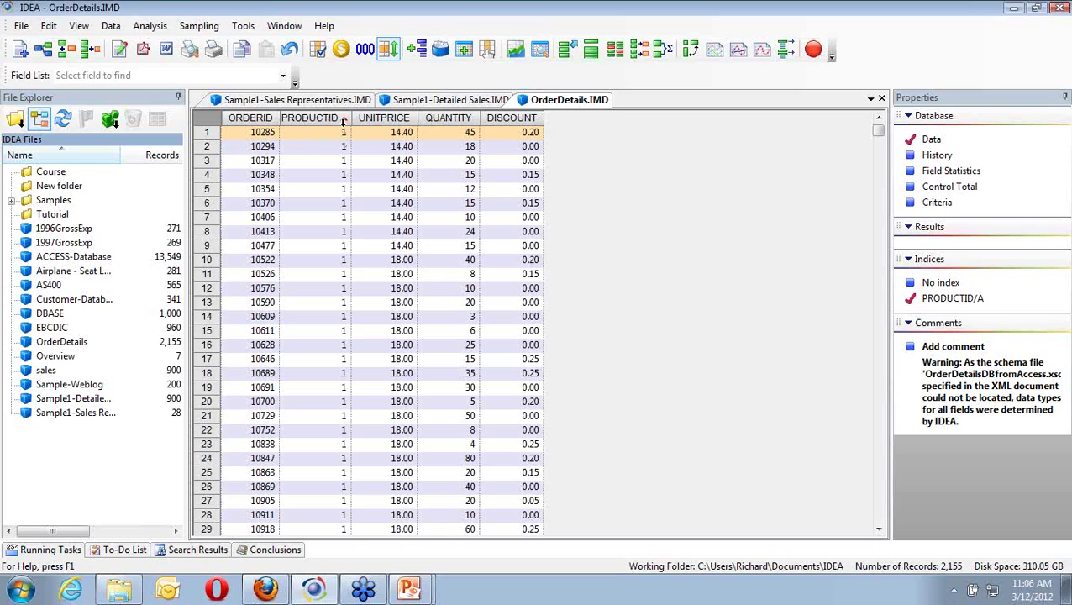
click(924, 283)
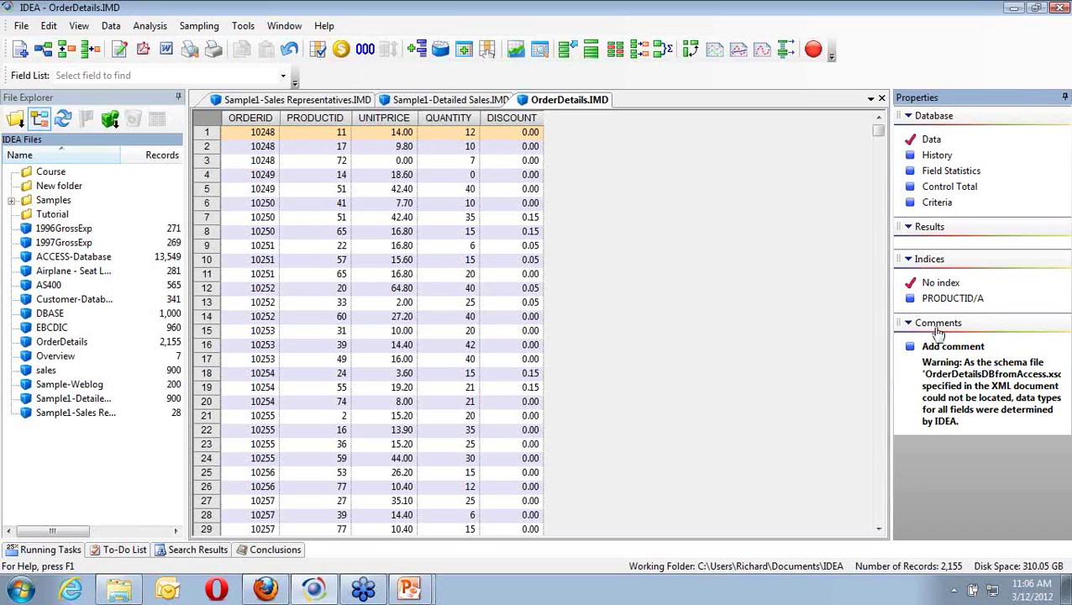
Show all hidden fields of the OrderDetails database again.
right_click(230, 117)
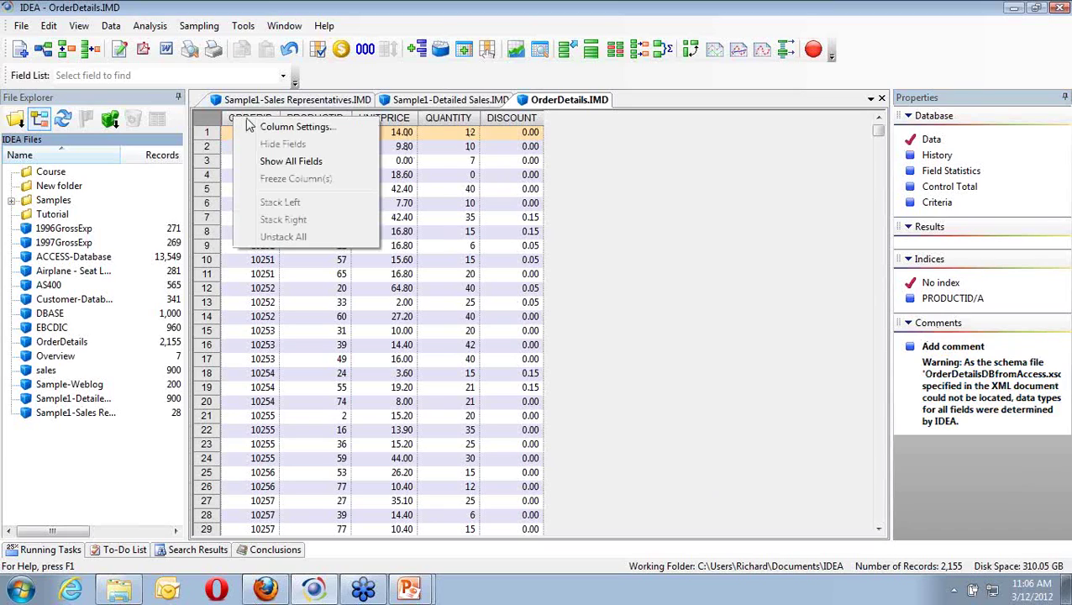
click(252, 159)
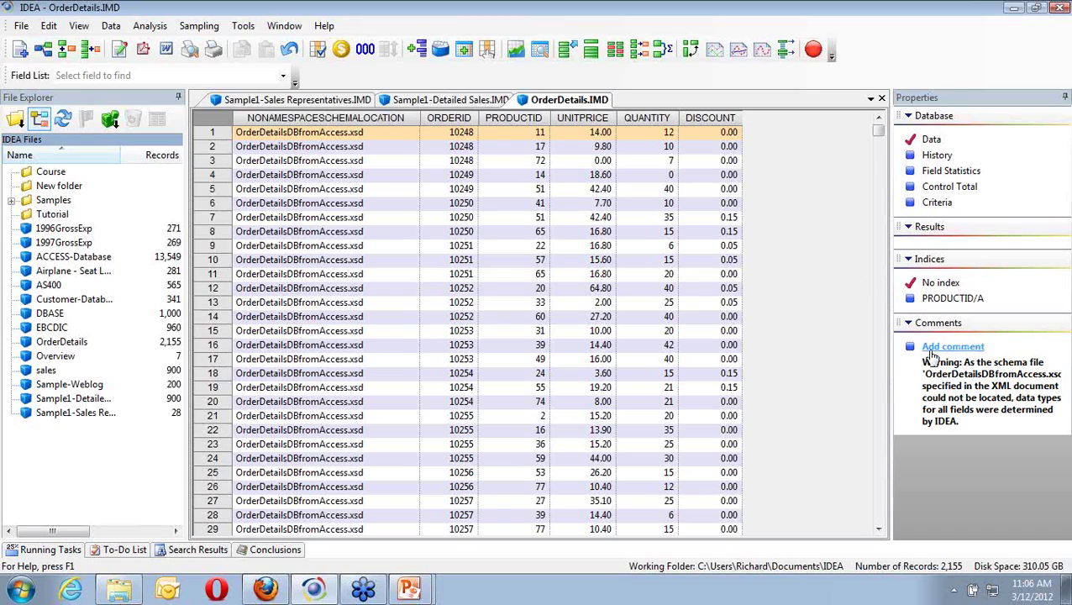
mouse_move(993, 391)
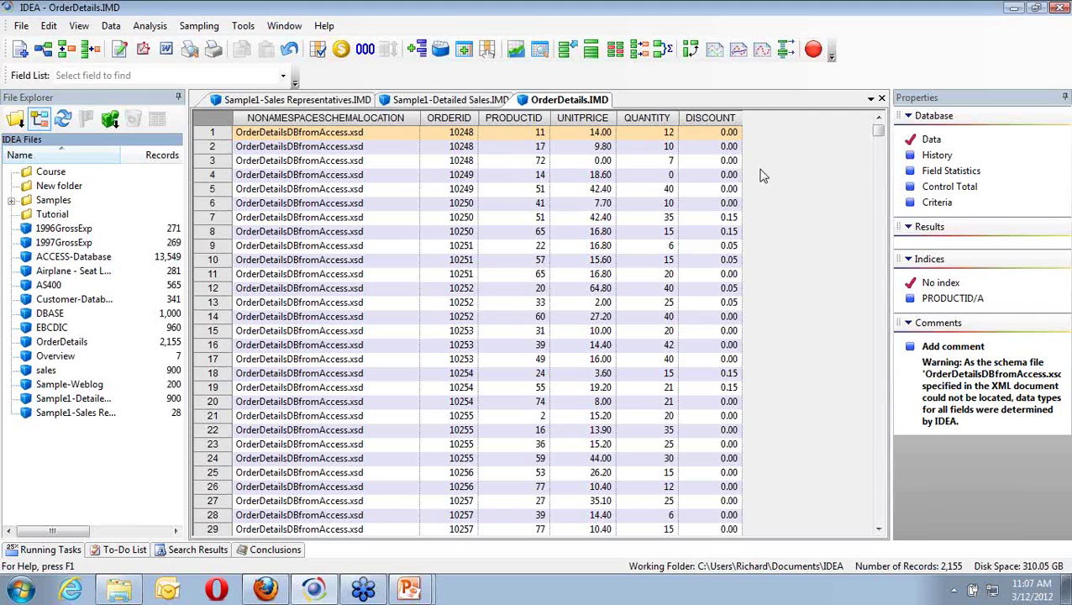
Try to delete the NONAMESPACESCHEMALOCATION field through Field Manipulation, and leave the dialog without saving.
click(112, 26)
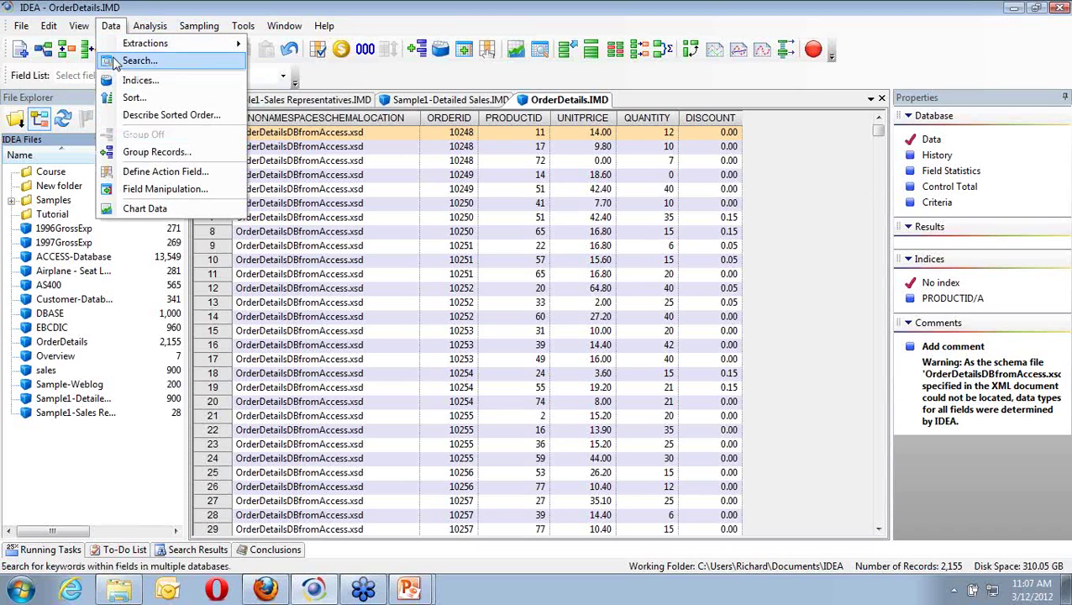
click(141, 189)
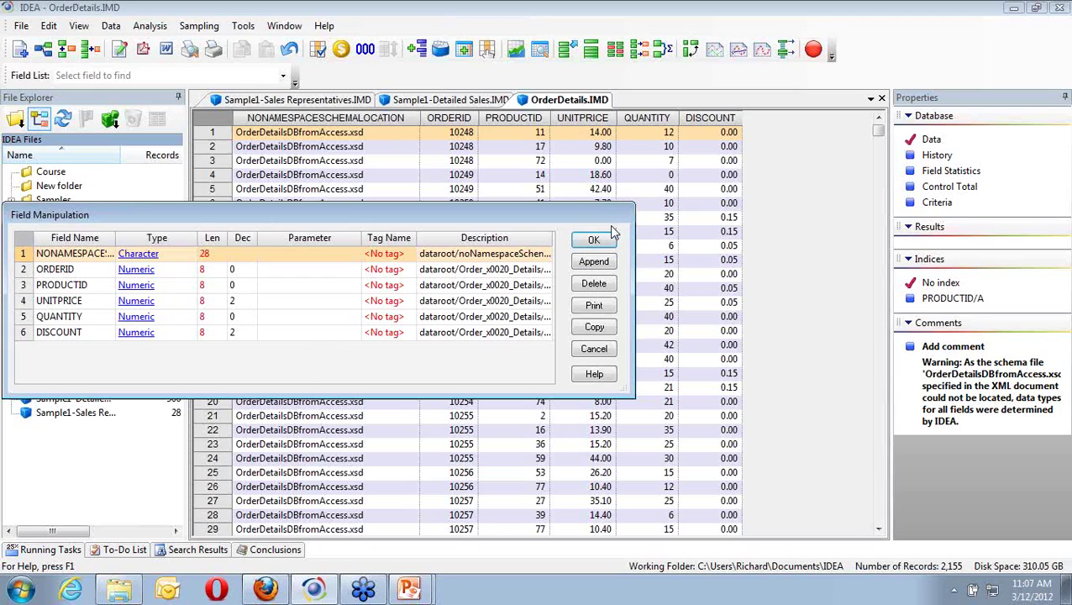
click(86, 256)
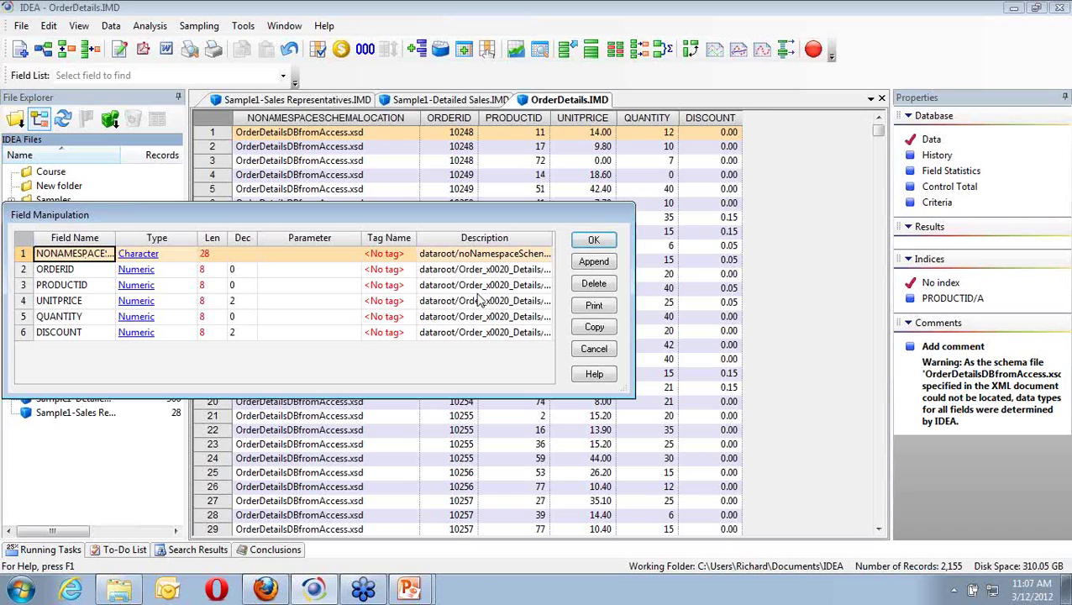
click(601, 285)
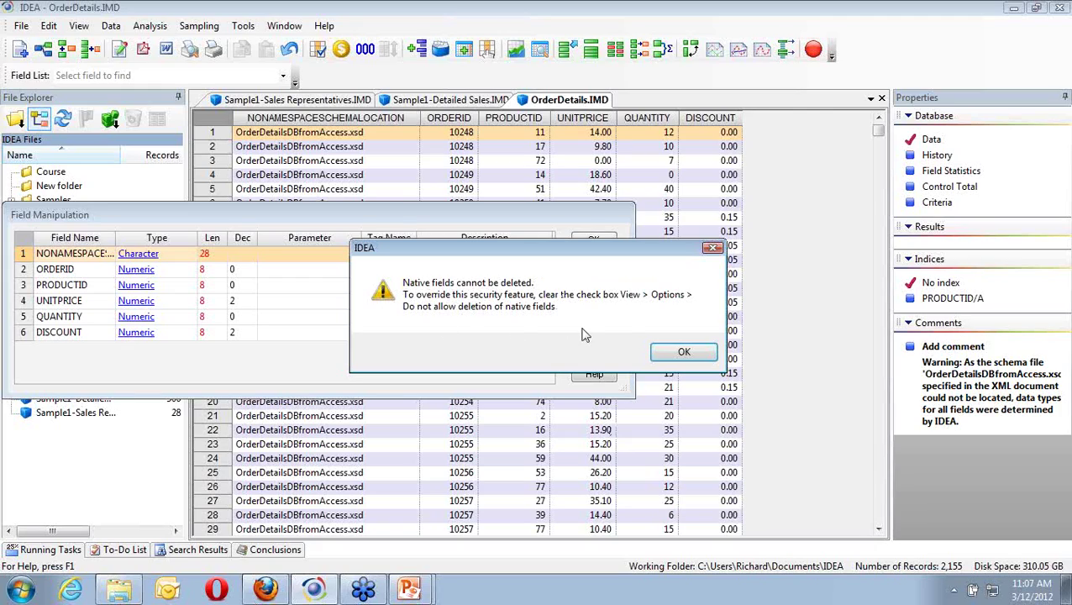
click(686, 351)
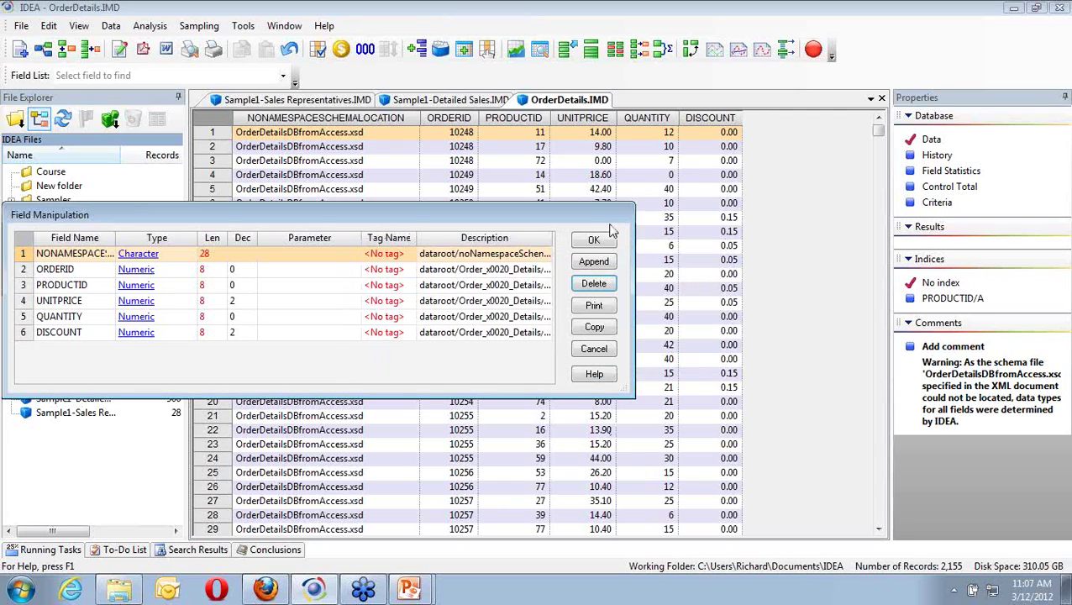
click(595, 350)
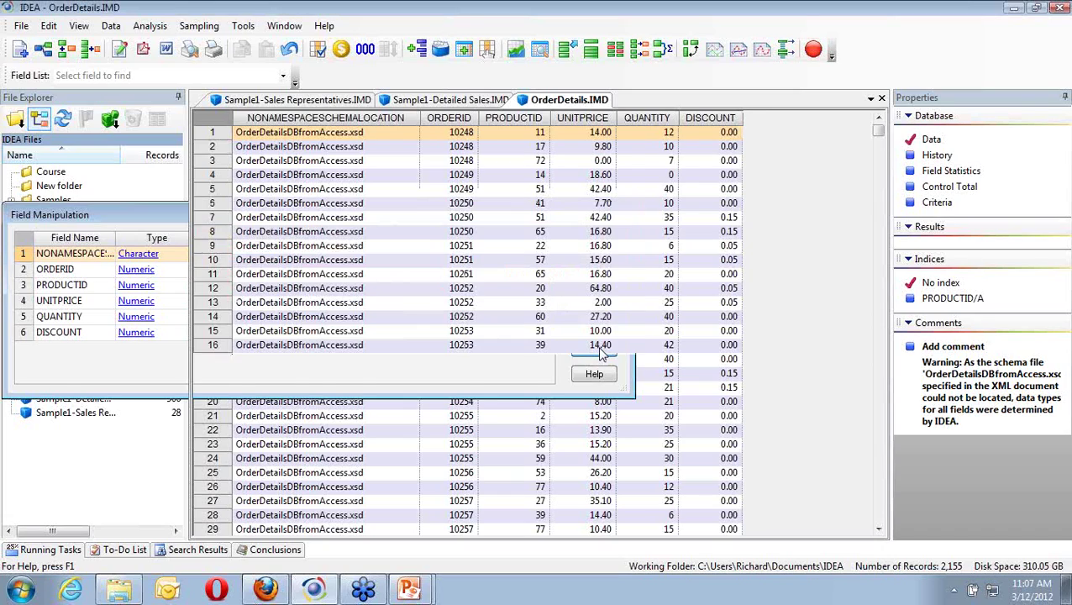
Hide the NONAMESPACESCHEMALOCATION column from the OrderDetails view.
right_click(295, 117)
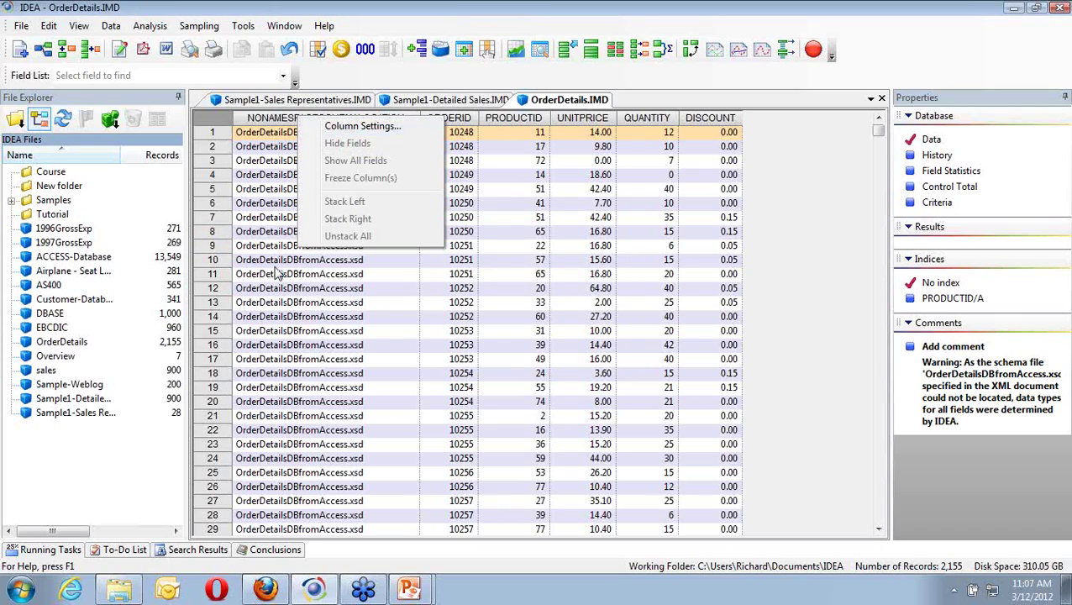
click(265, 118)
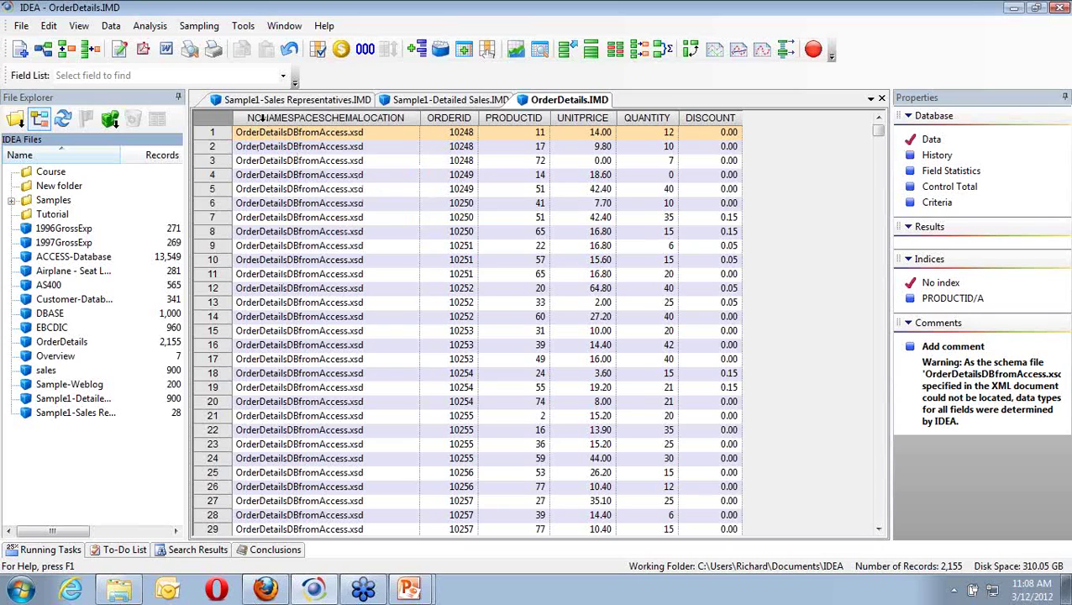
click(262, 117)
right_click(263, 120)
click(316, 146)
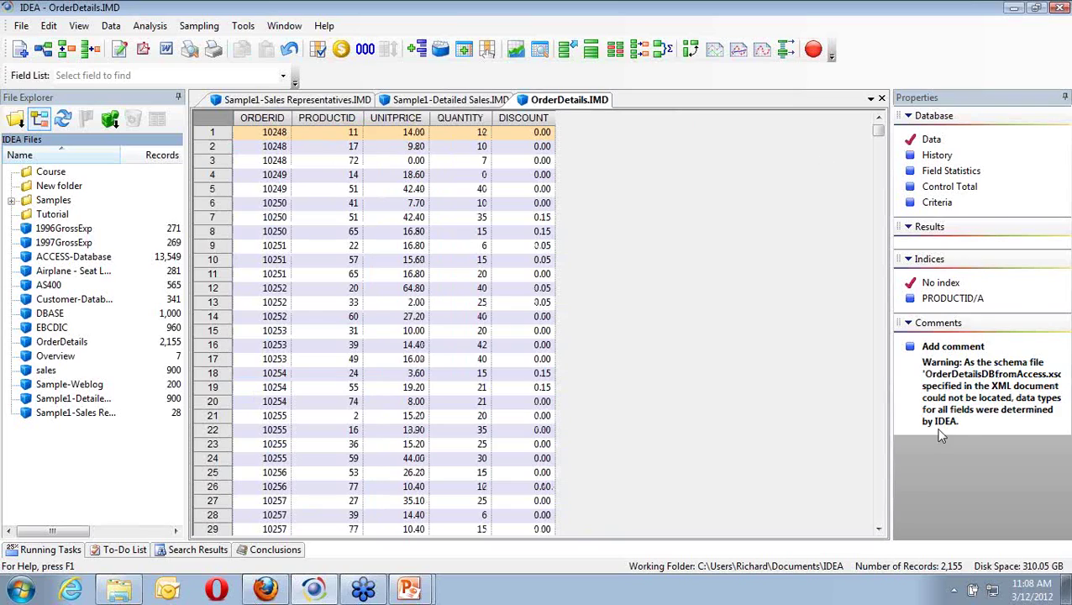
Start a Text format import into IDEA using Interviewing.csv from the Samples folder as the source file.
mouse_move(1023, 419)
click(21, 26)
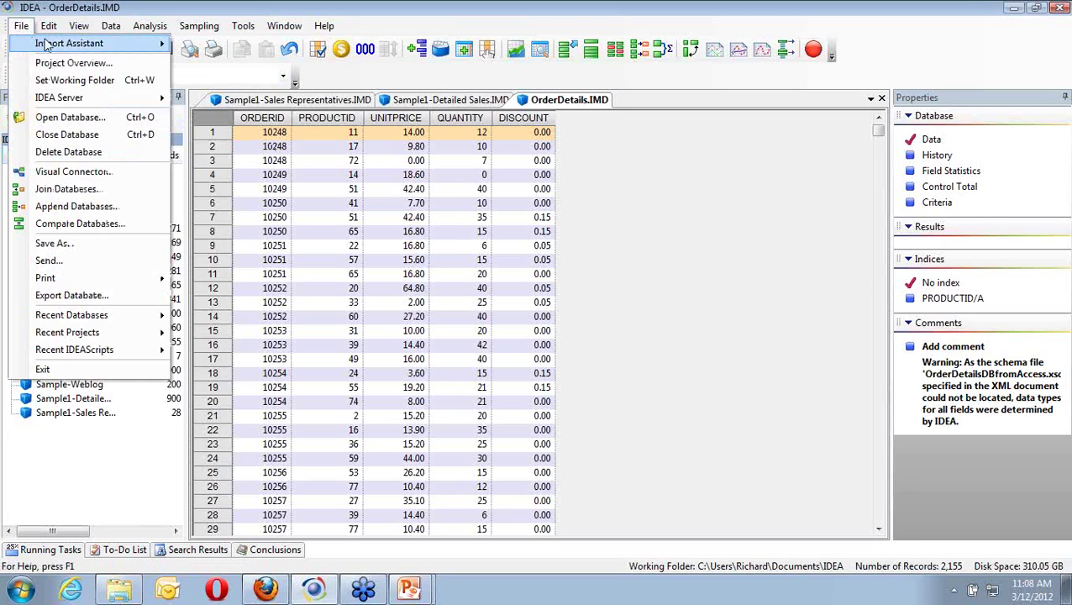
click(198, 26)
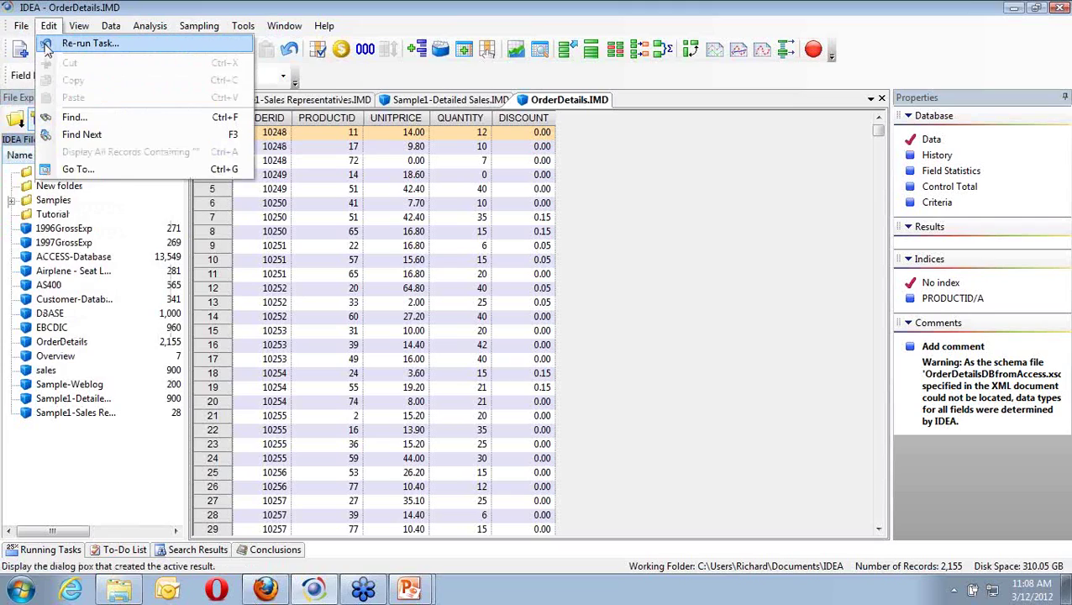
mouse_move(32, 31)
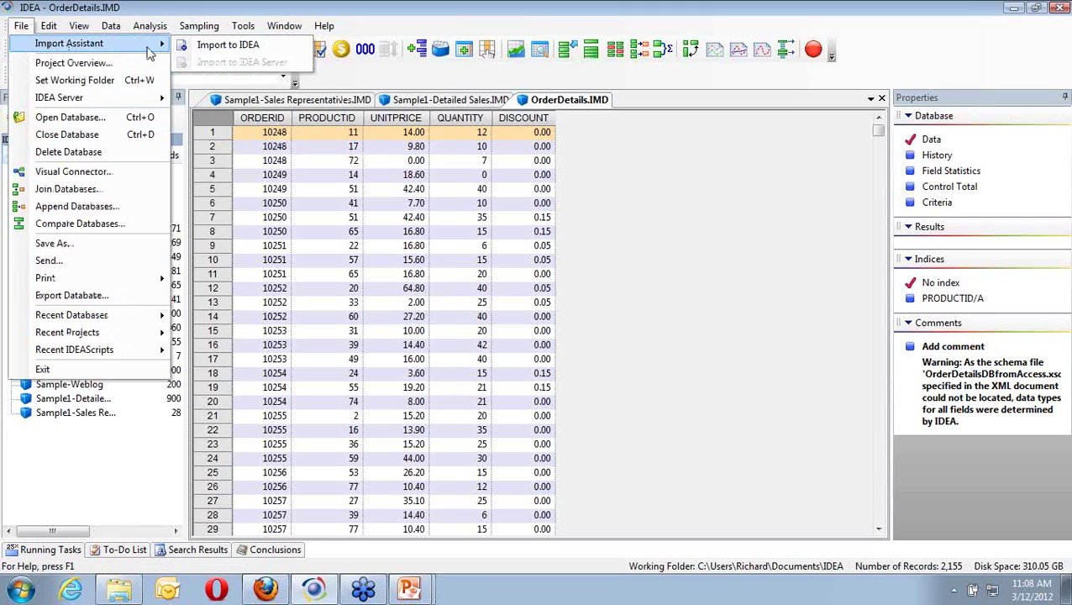
click(202, 47)
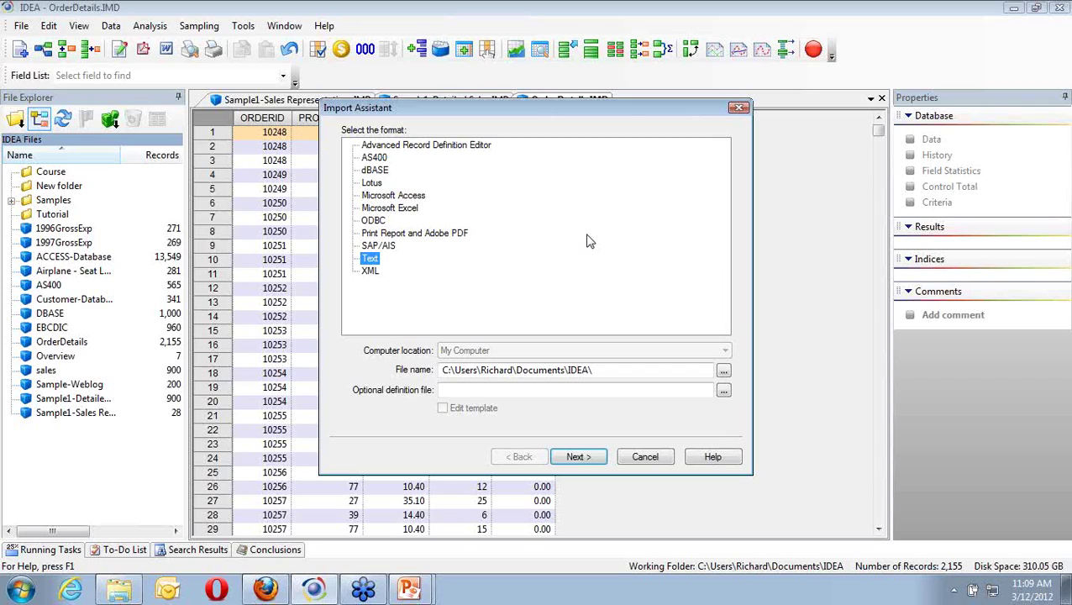
click(724, 371)
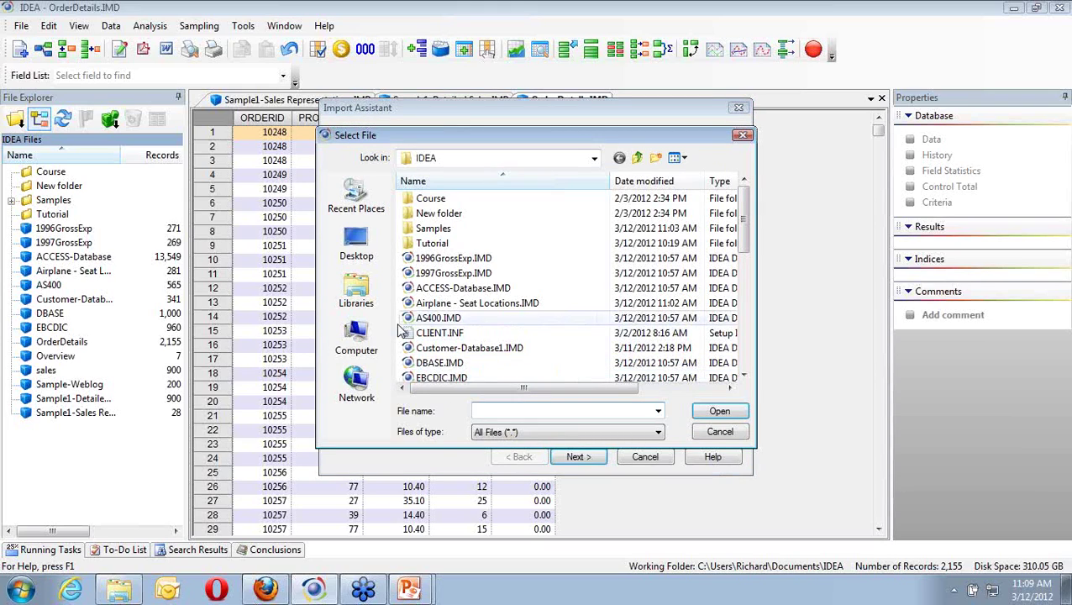
click(454, 233)
double_click(455, 234)
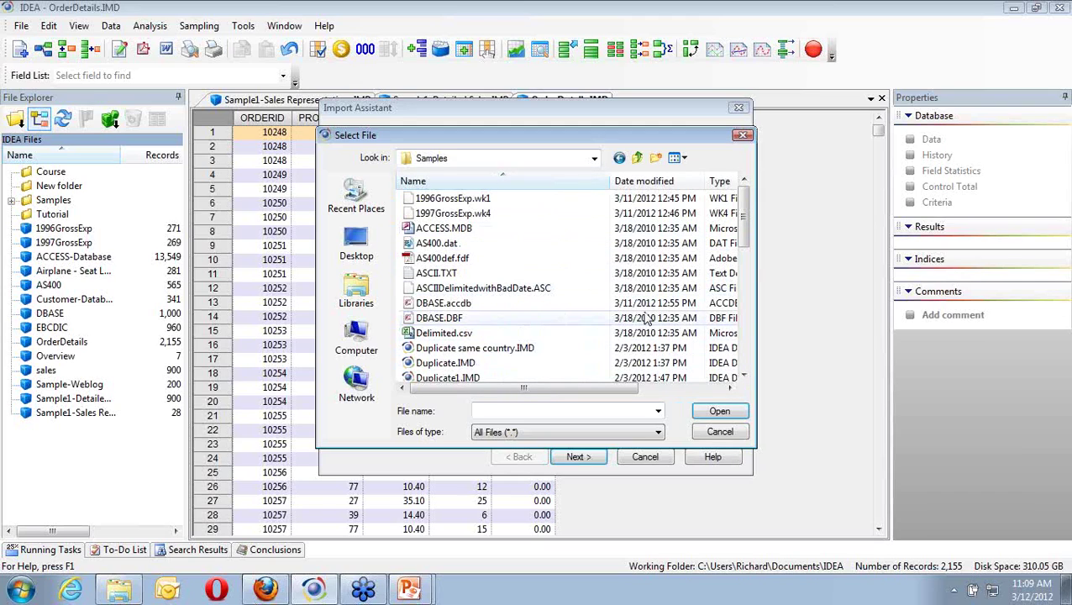
drag(744, 226, 746, 296)
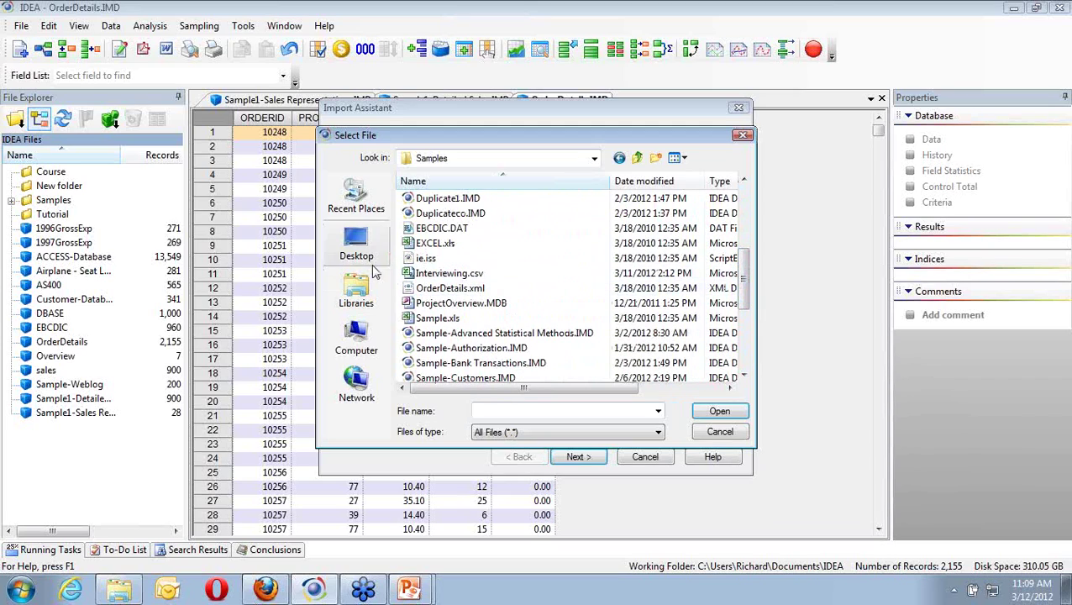
click(449, 274)
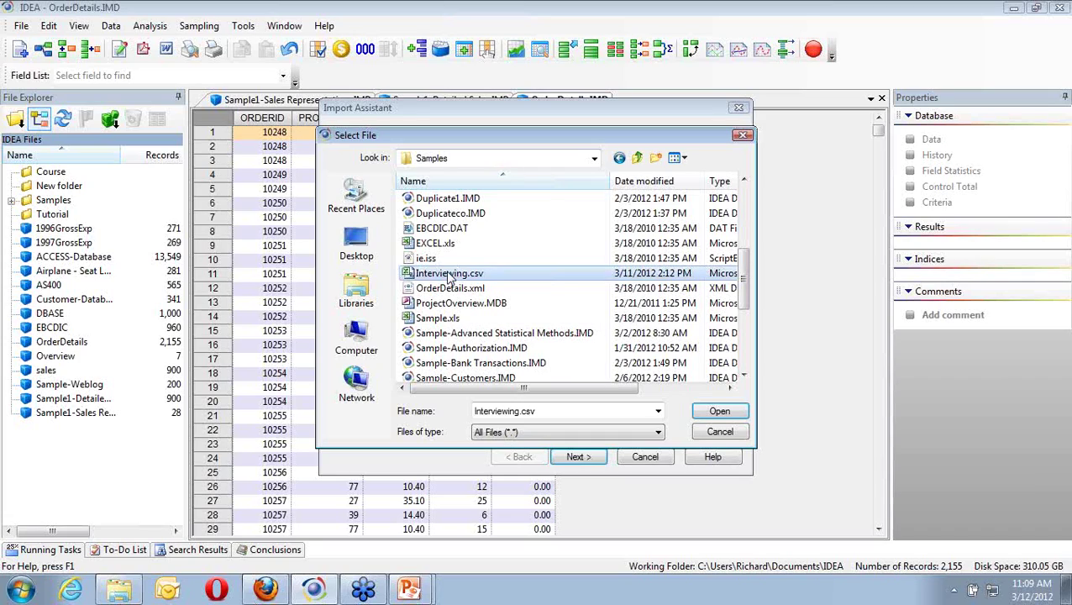
click(720, 411)
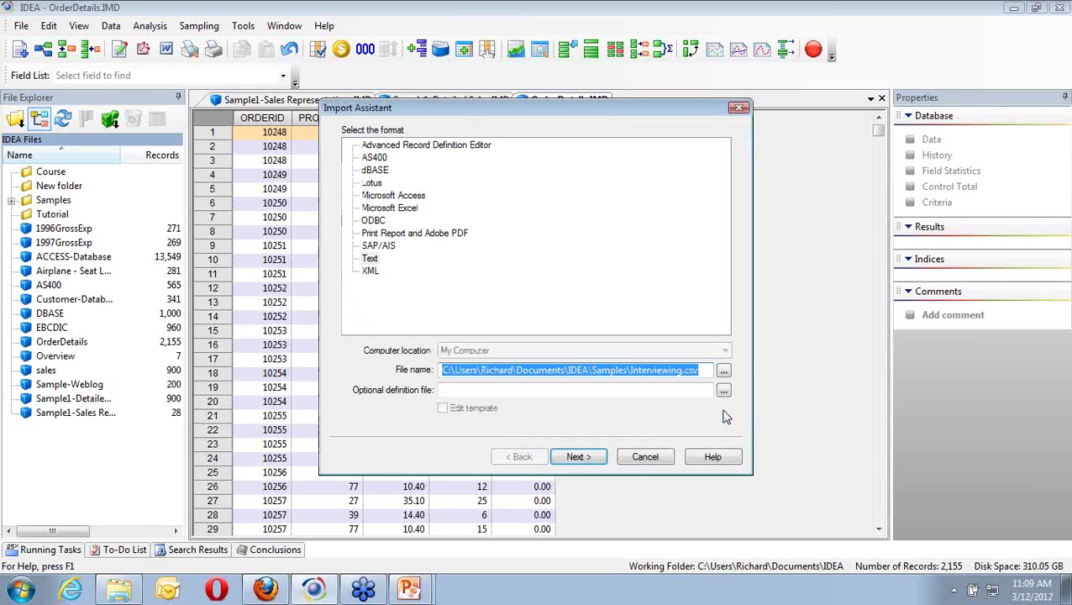
click(576, 461)
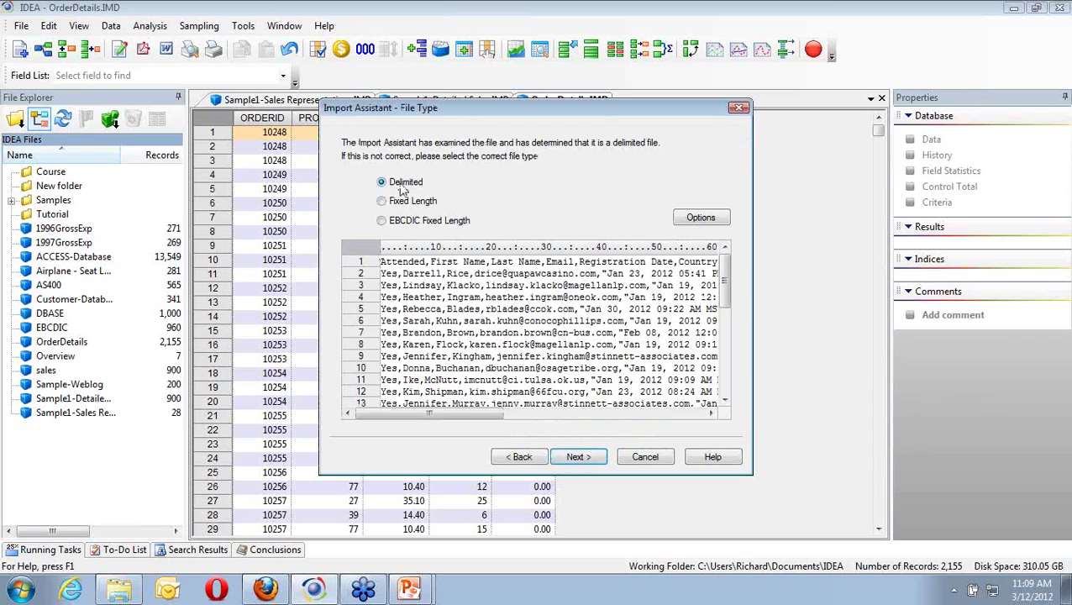
Preview the file as Fixed Length and EBCDIC Fixed Length, and set the file type back to Delimited.
click(381, 202)
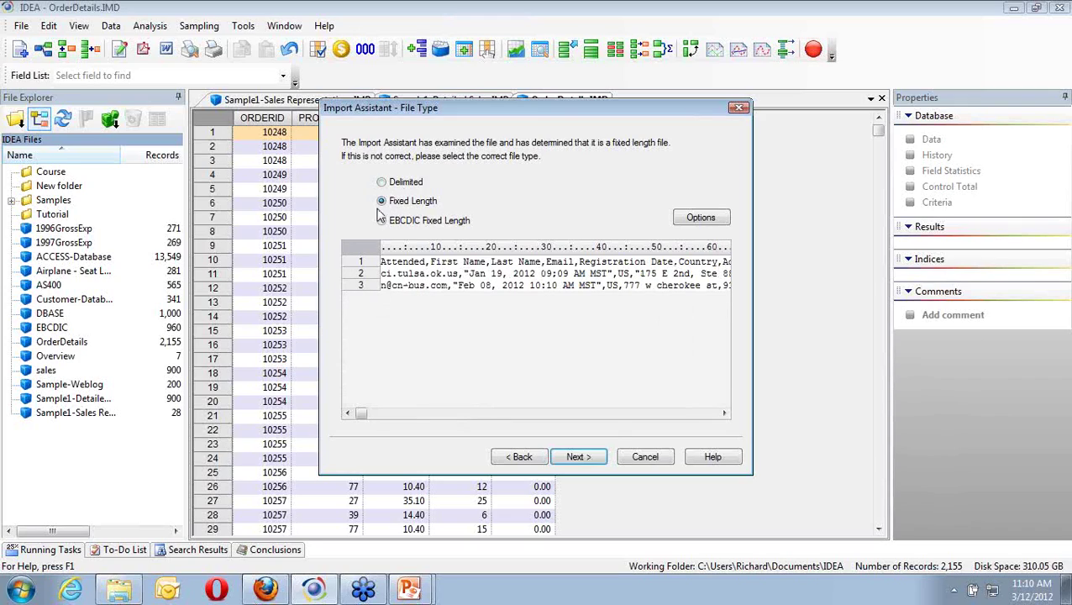
click(381, 182)
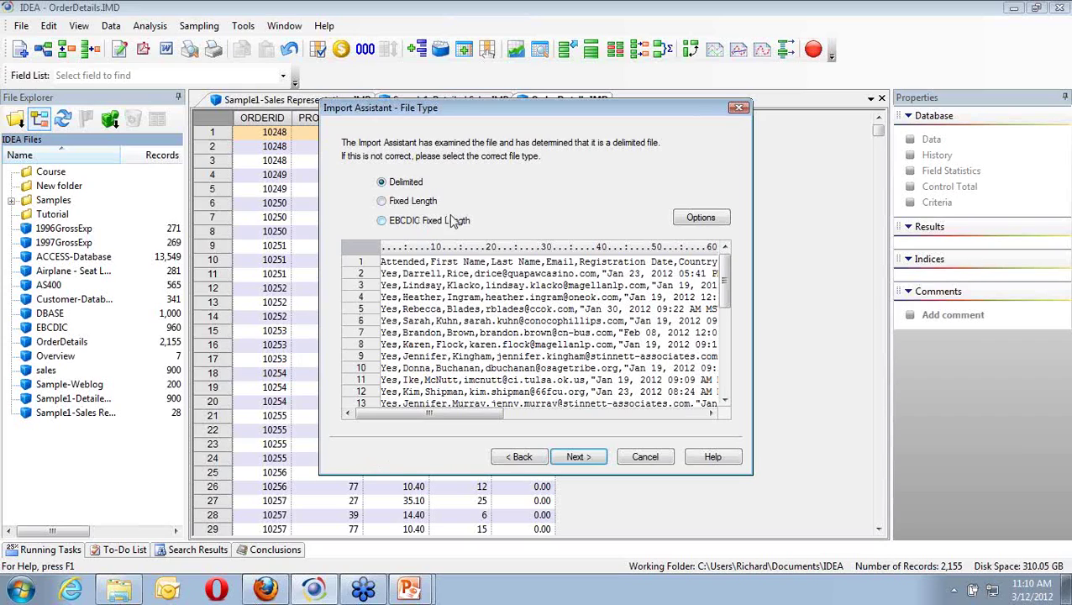
click(382, 221)
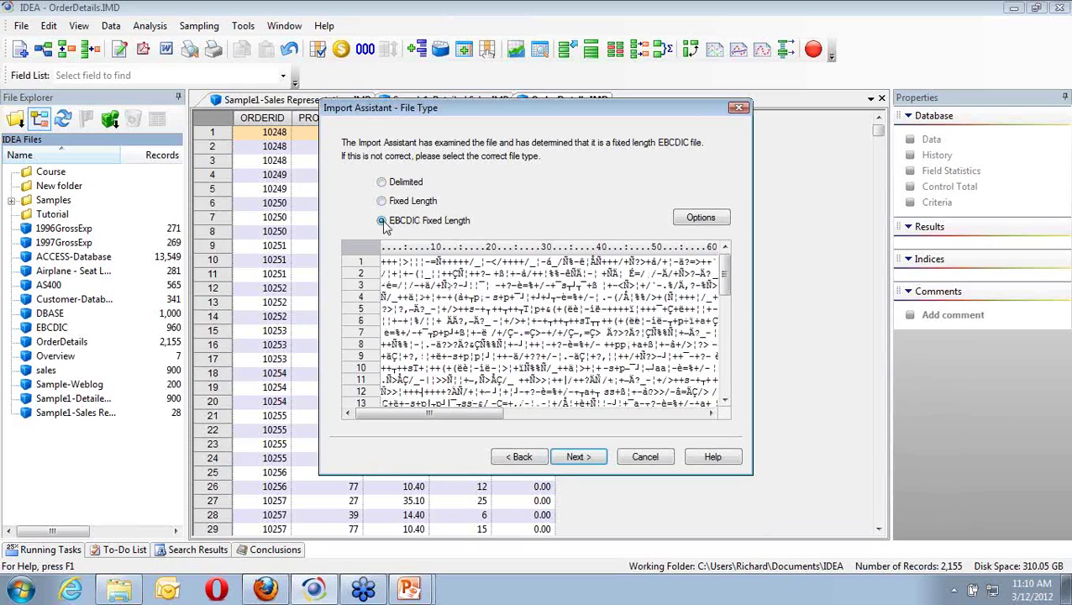
click(382, 220)
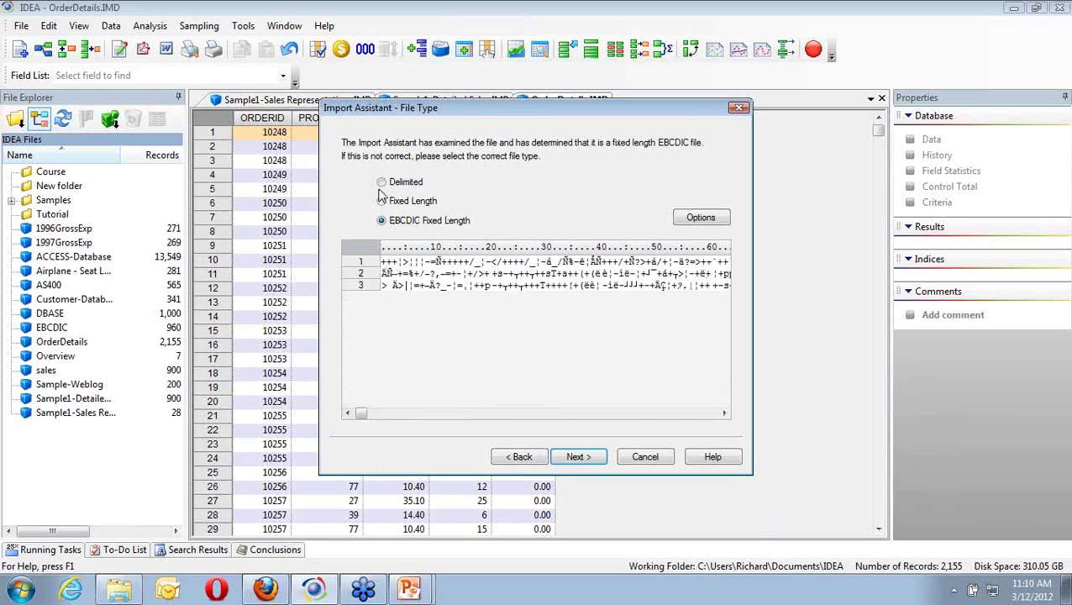
click(382, 183)
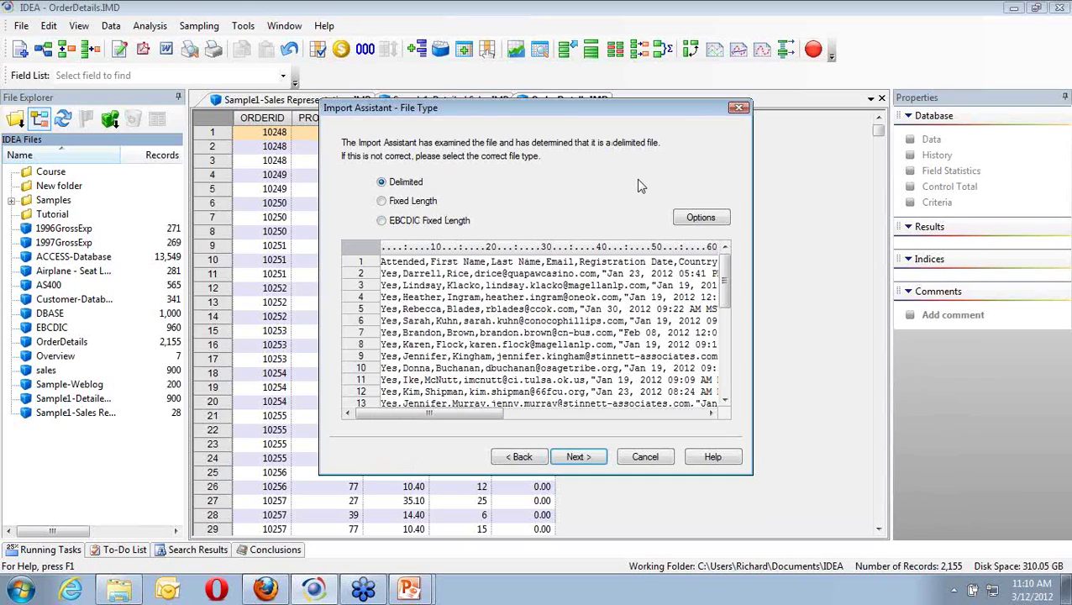
Try the colon field separator, return to comma, and use the first visible row as field names.
click(581, 459)
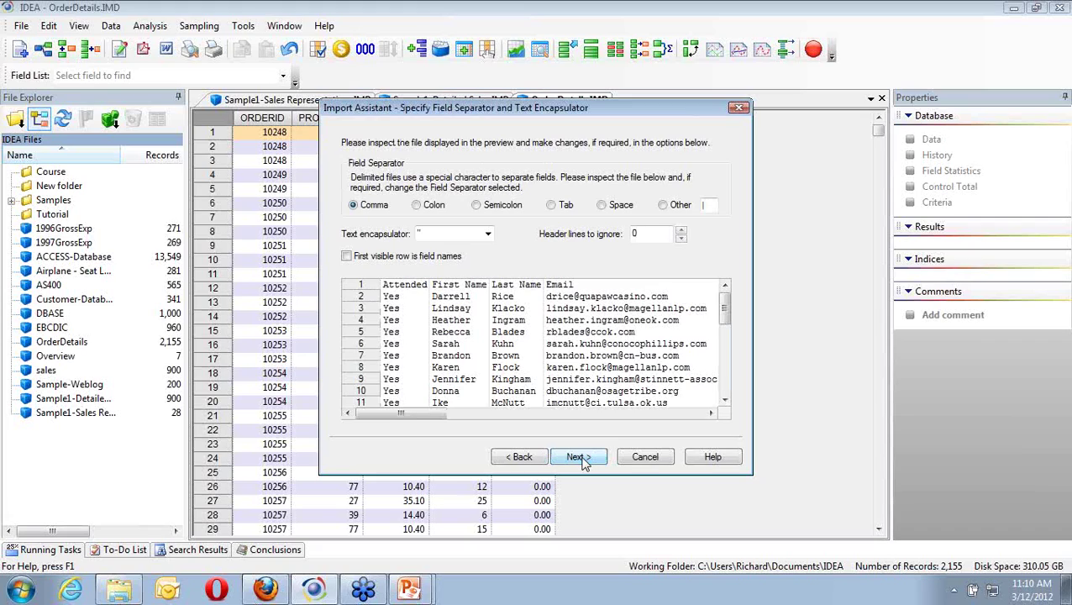
click(520, 457)
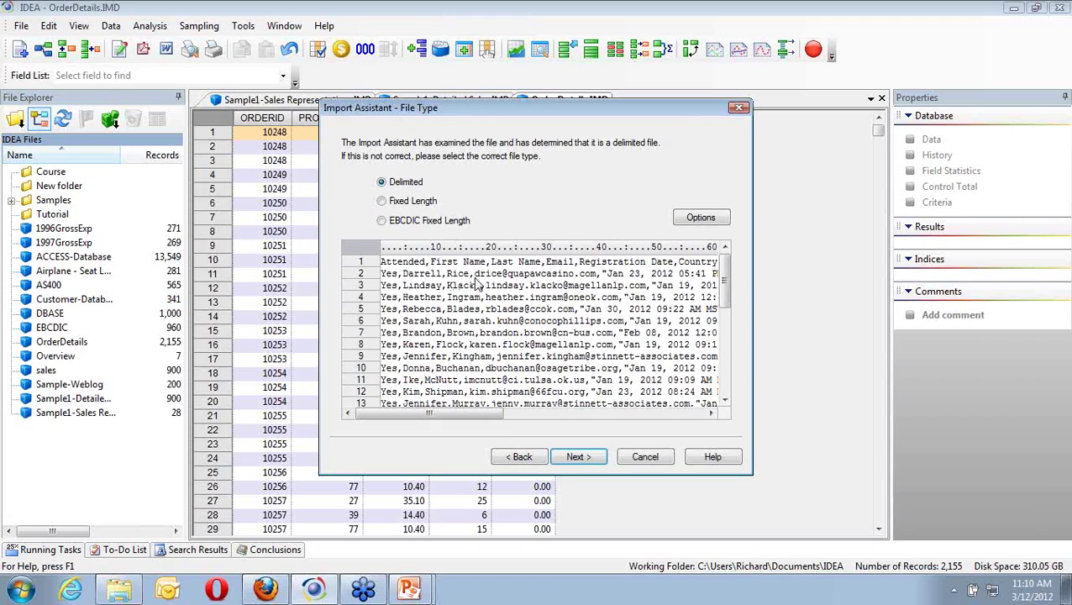
click(576, 464)
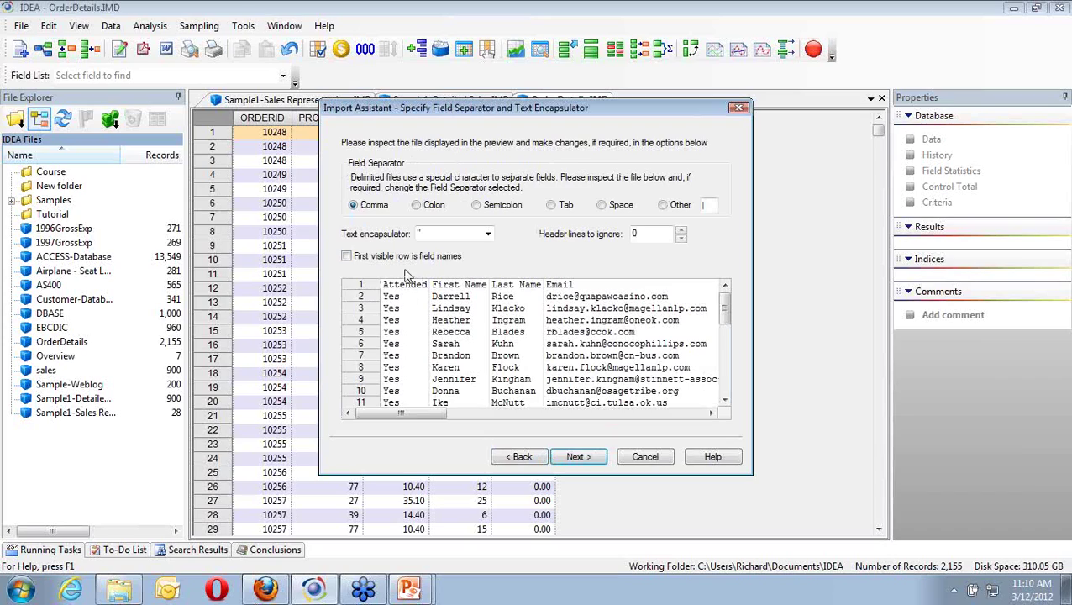
click(416, 206)
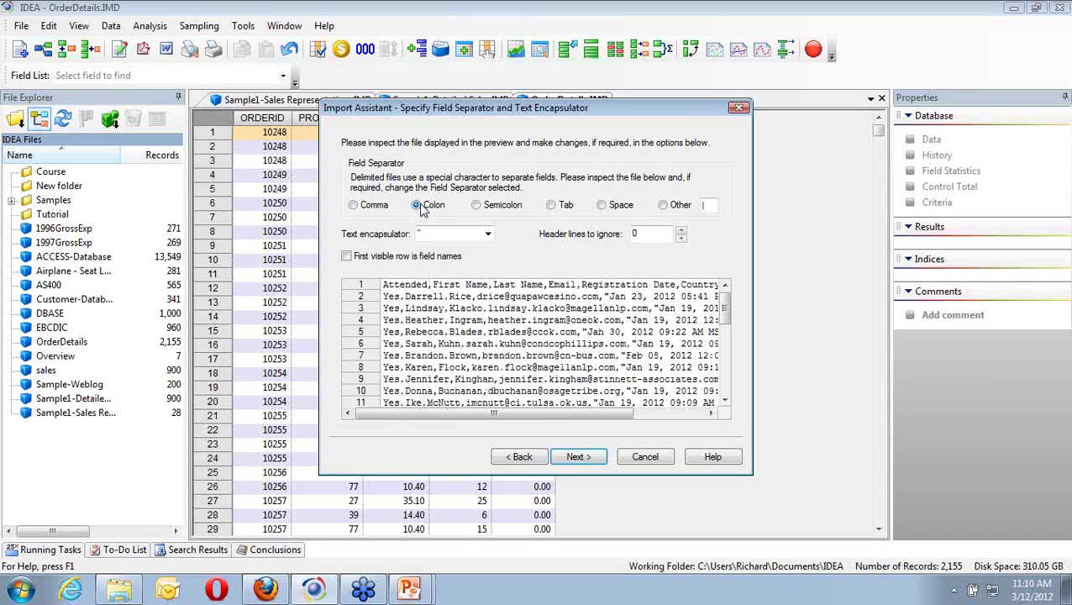
click(356, 207)
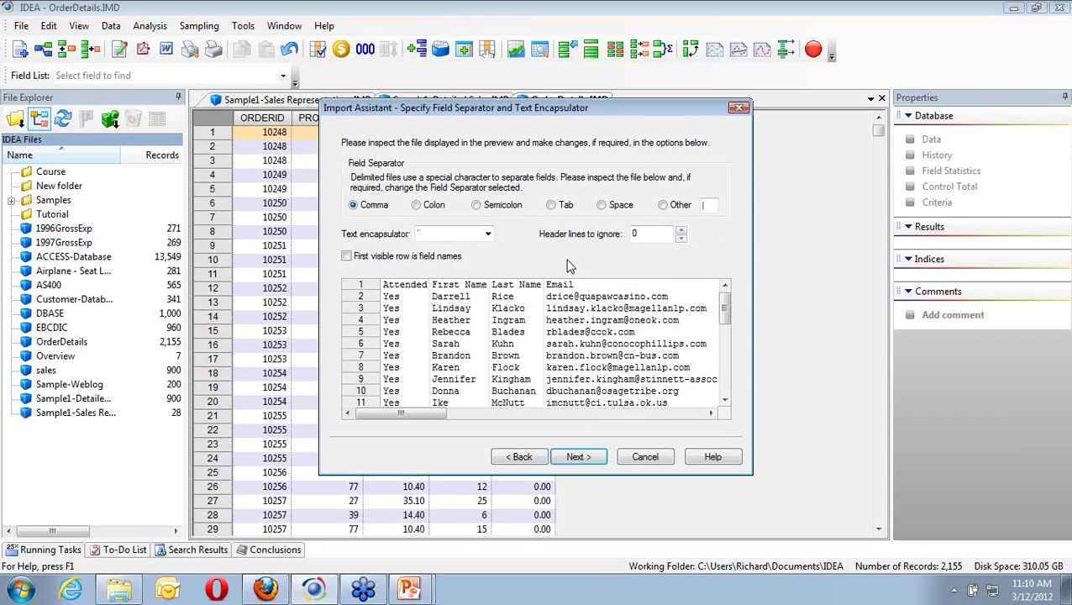
click(347, 257)
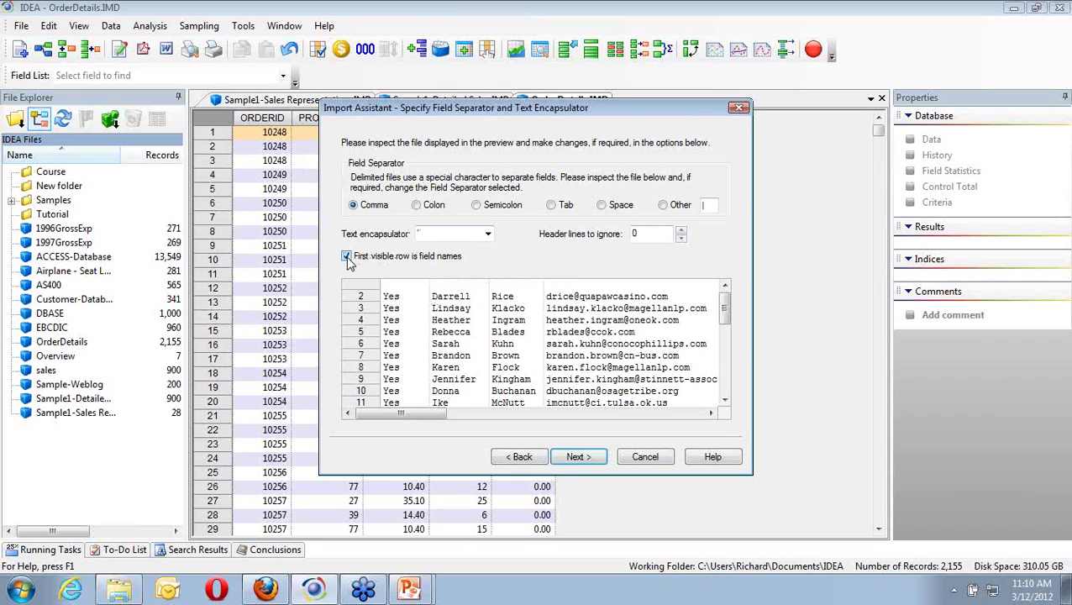
click(578, 457)
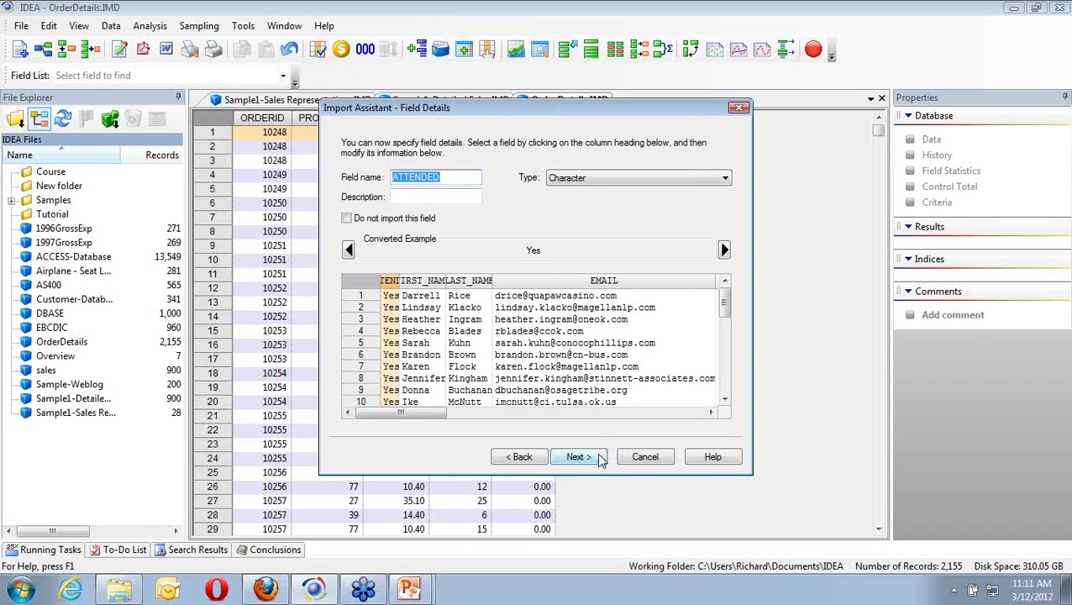
Check the name and email fields, keep the field details unchanged, and finish the Interviewing import without any import criteria.
click(433, 280)
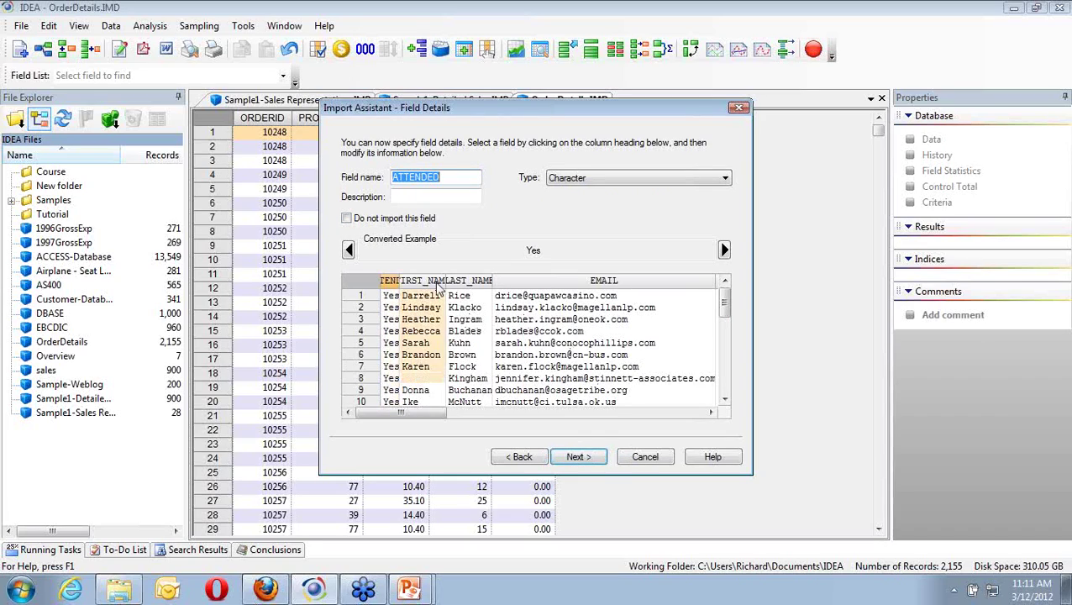
click(468, 284)
click(569, 285)
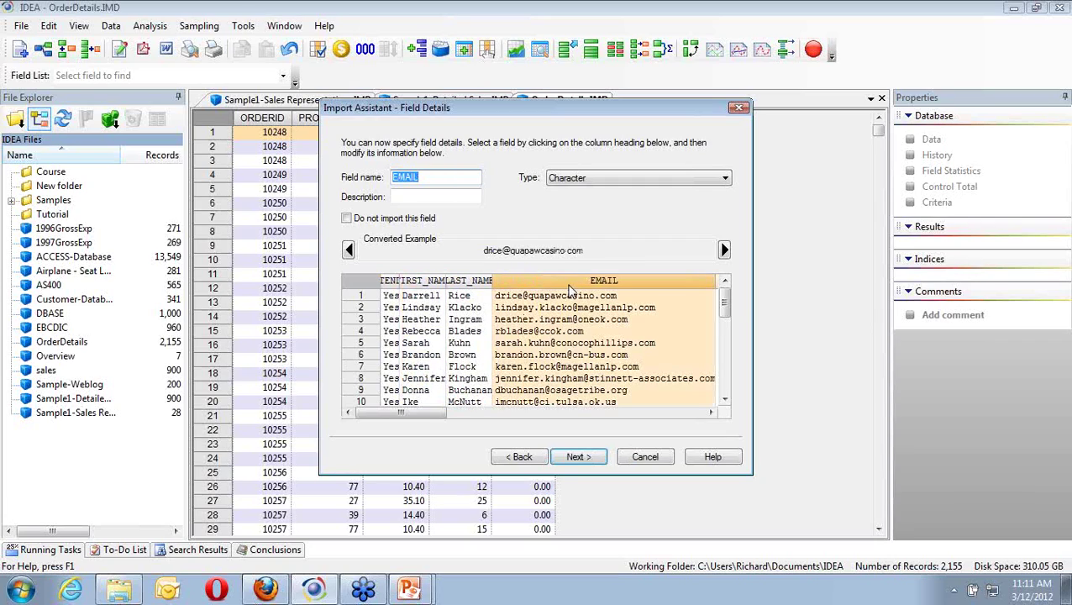
click(593, 459)
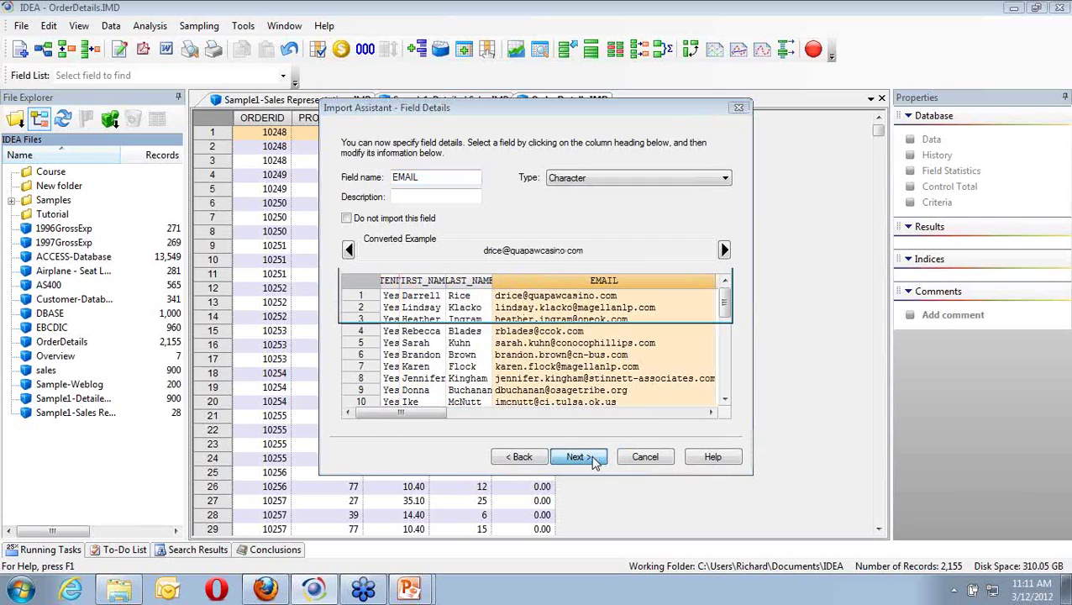
click(577, 457)
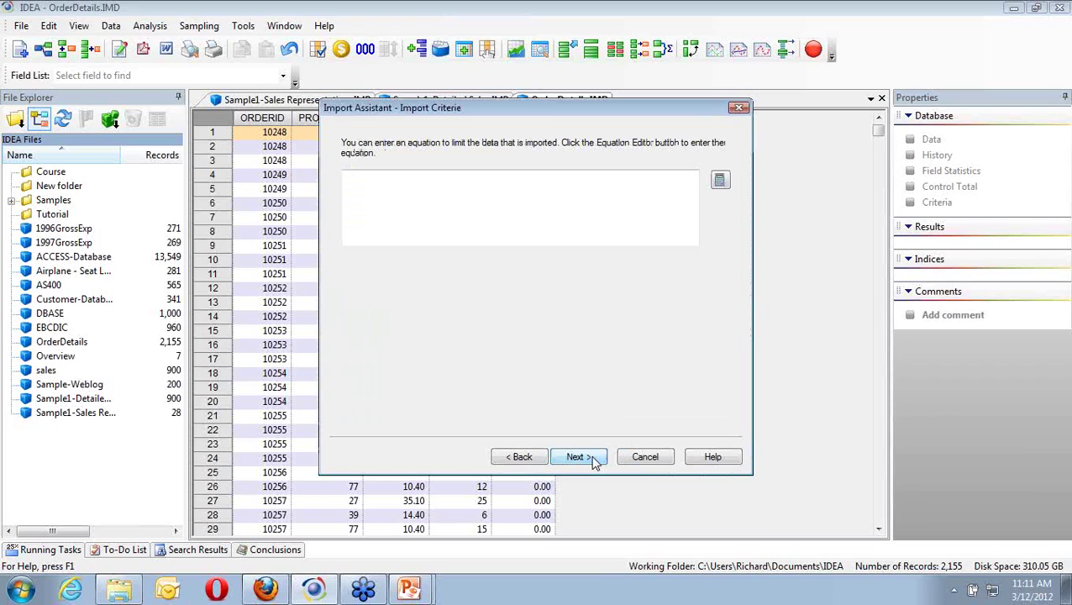
click(594, 460)
click(579, 457)
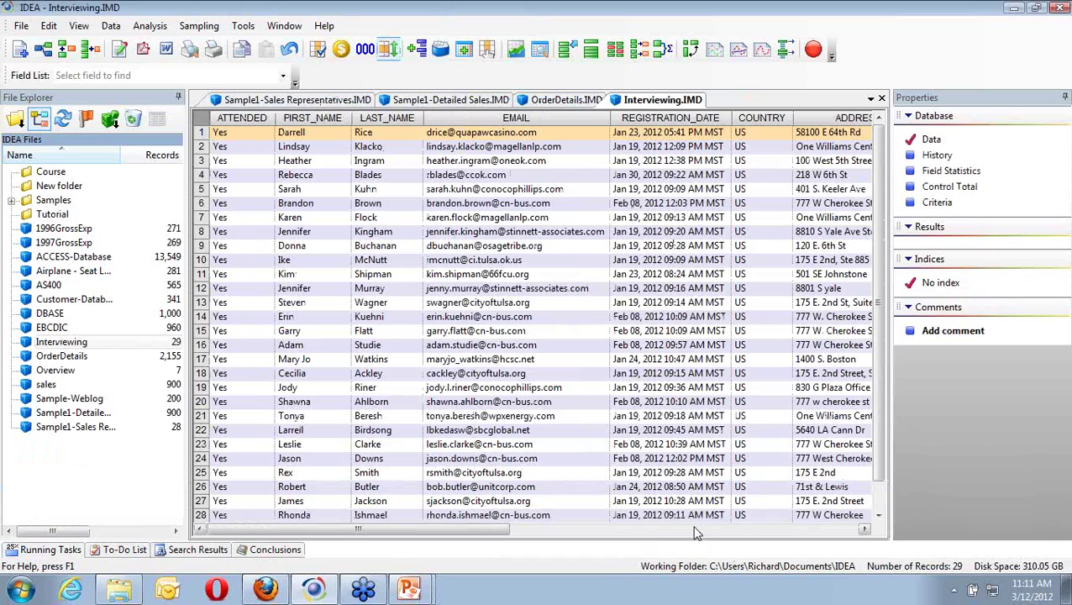
Review the remaining columns of the Interviewing database up to MEMBERSHIP_NO, and close the database.
click(753, 529)
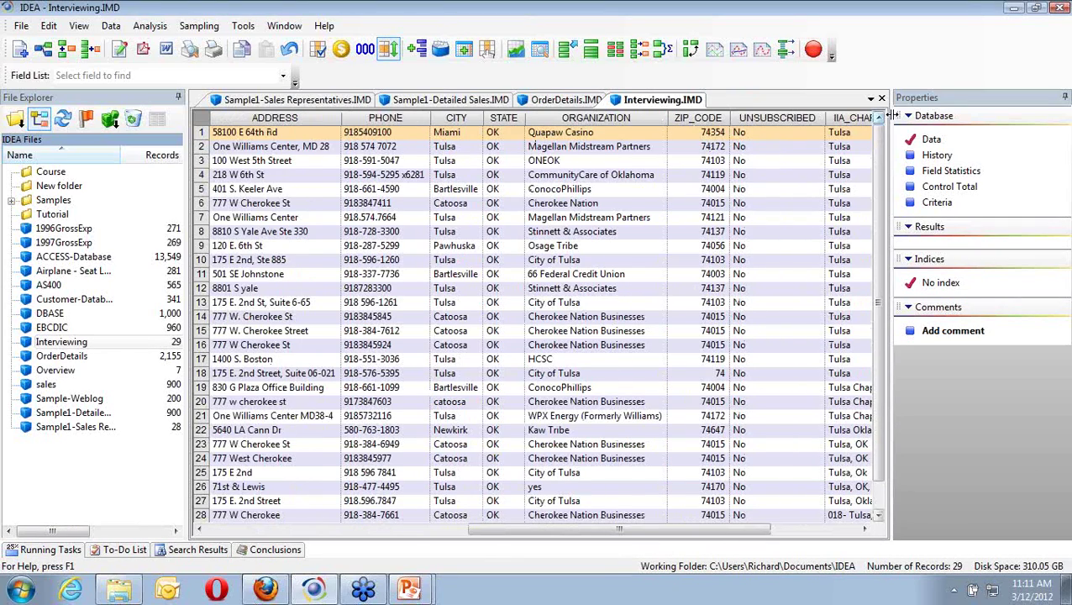
click(836, 530)
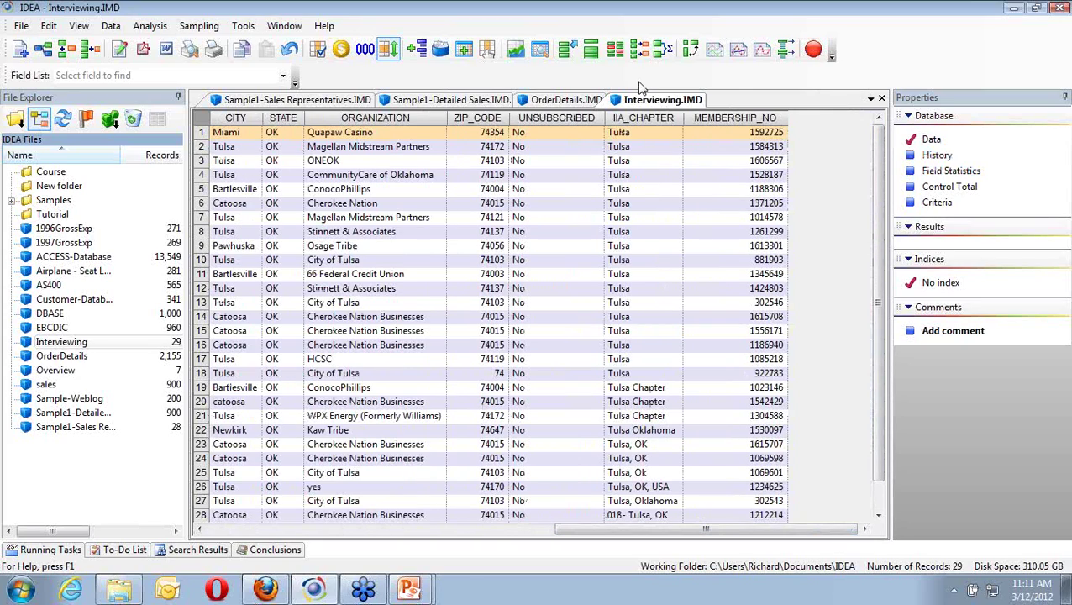
click(882, 98)
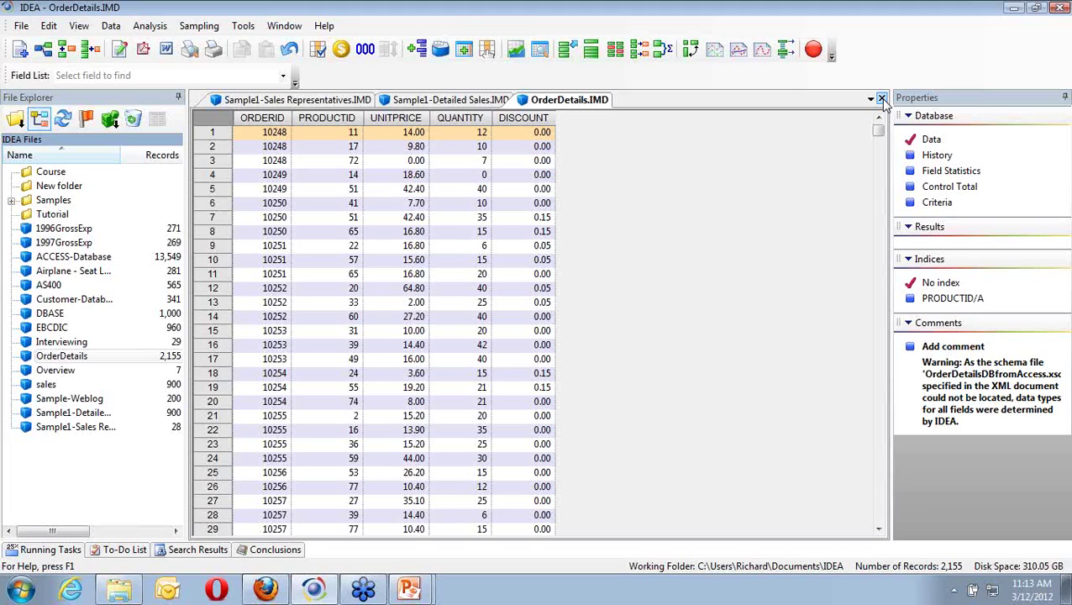
Open the Import Assistant for importing to IDEA and select the SAP/AIS format.
click(23, 29)
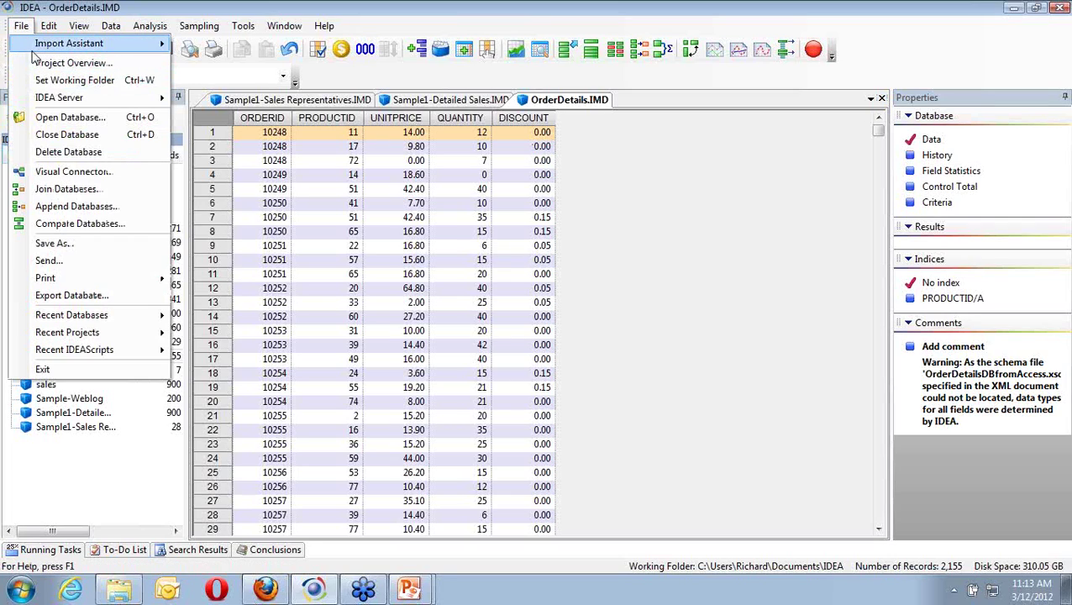
mouse_move(41, 52)
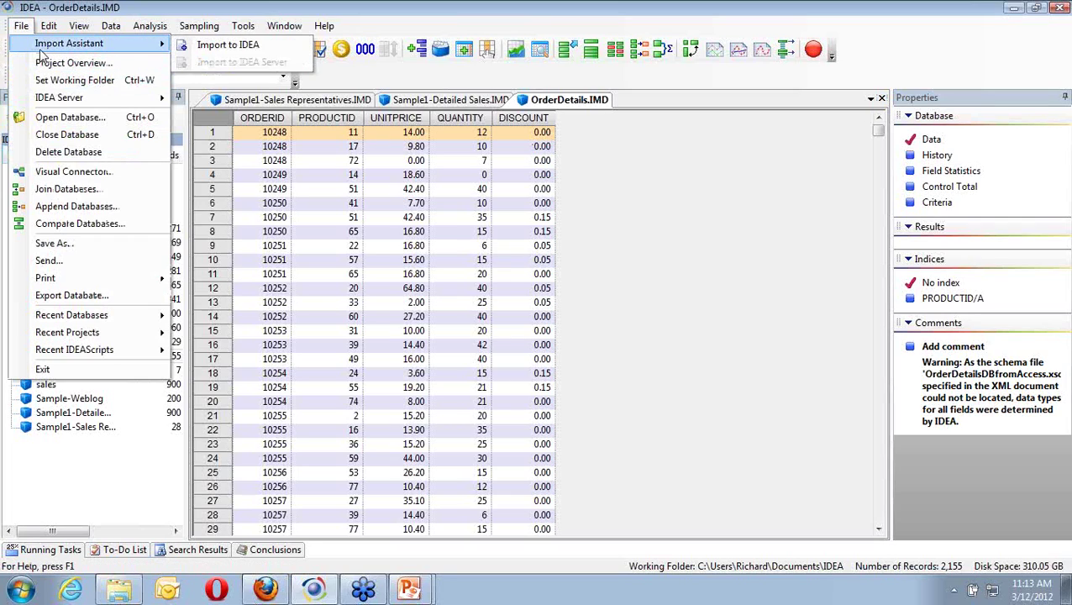
click(231, 50)
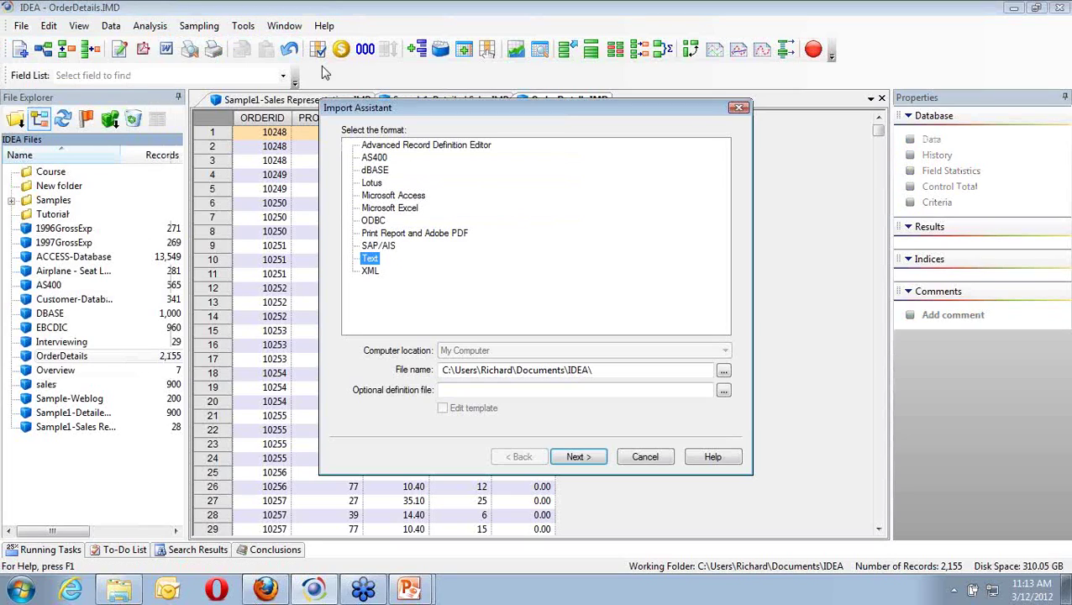
click(381, 248)
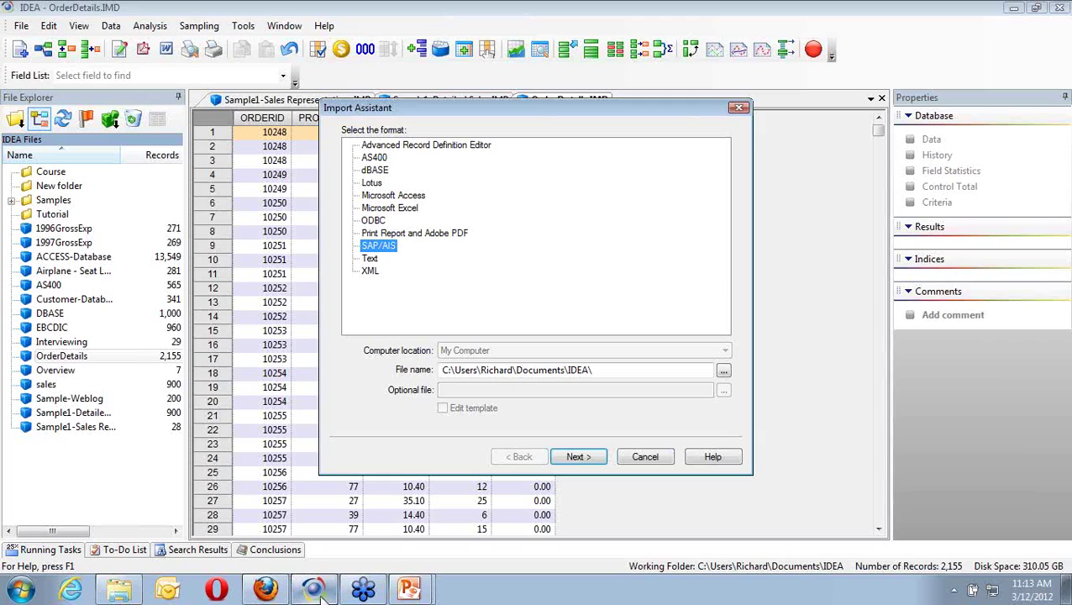
Switch to the IDEA2.ppt slide show in PowerPoint and advance to the Sorting vs Indexing files slide.
click(411, 590)
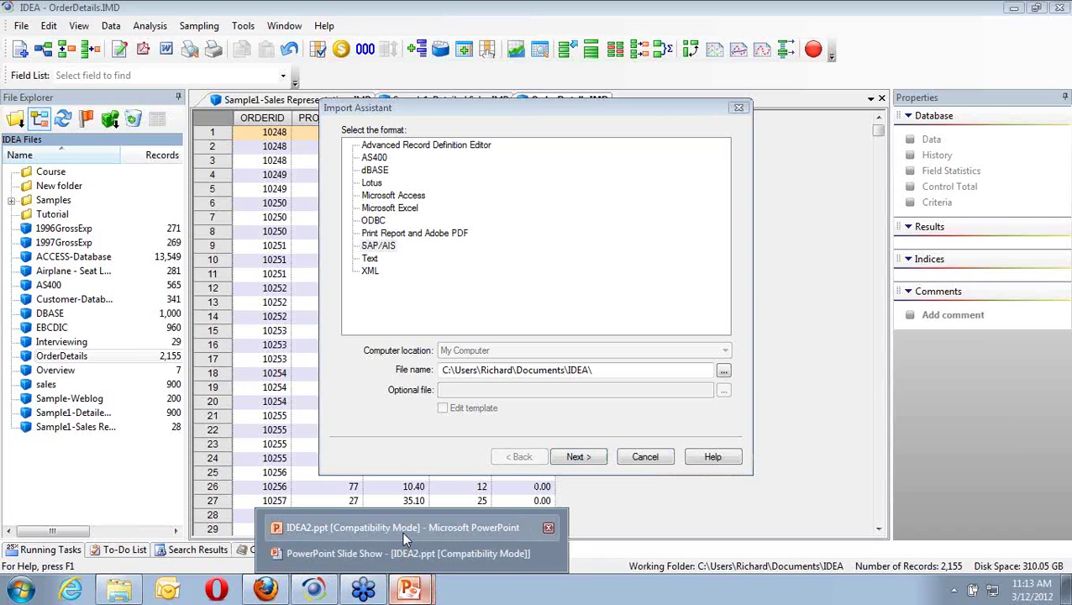
click(397, 549)
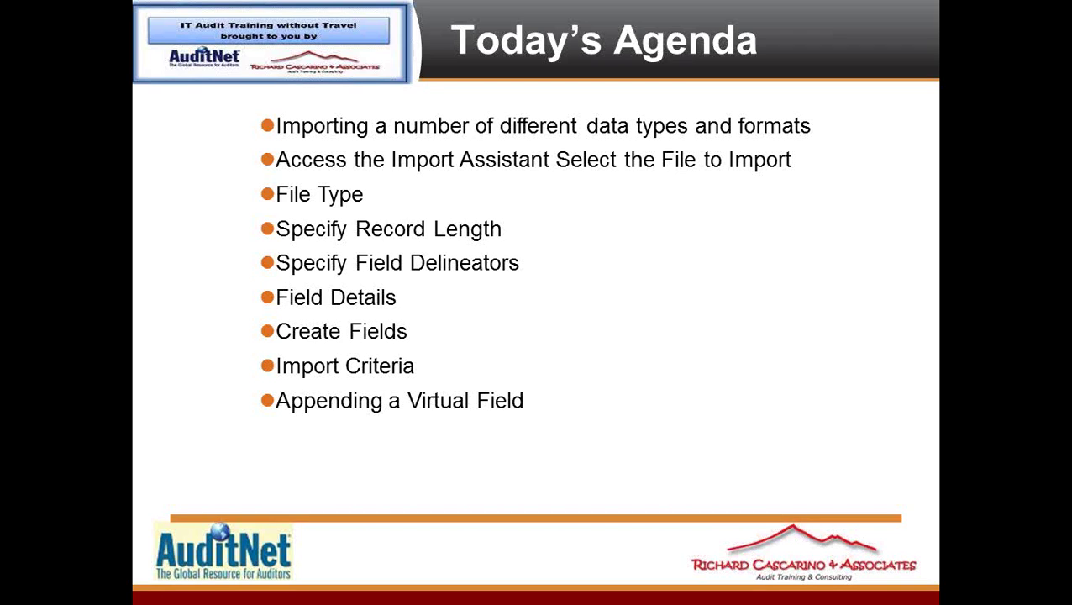
key(Right)
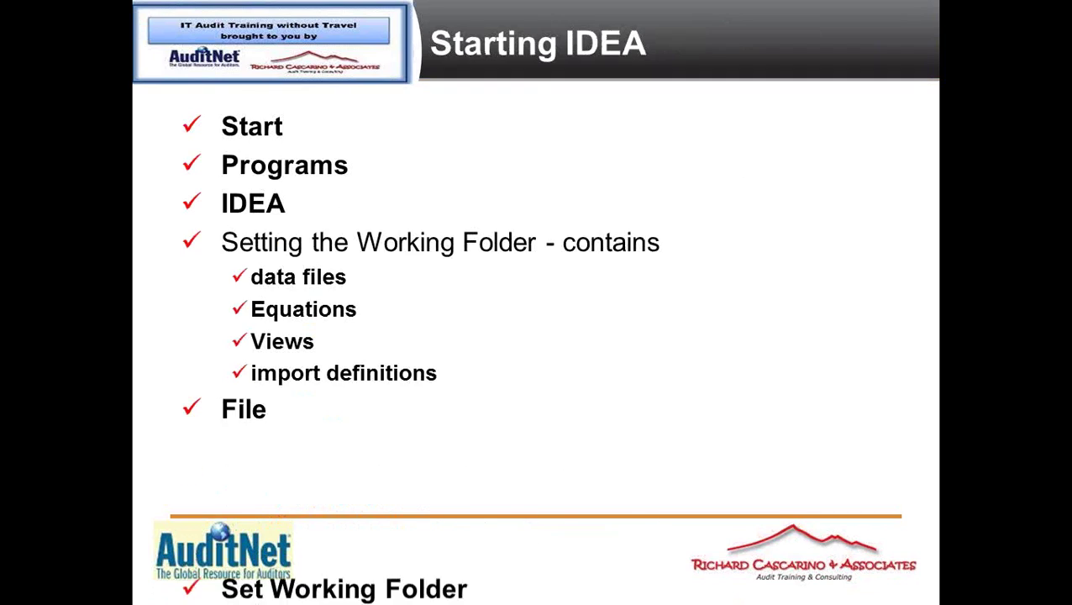
key(Right)
key(Right)
key(Left)
key(Right)
key(Right)
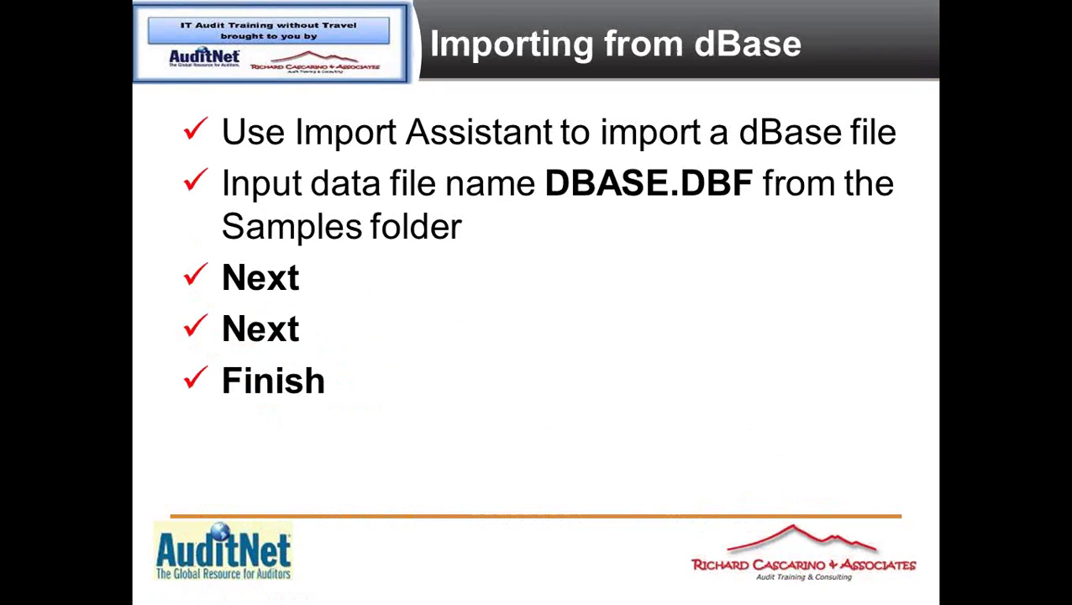
key(Right)
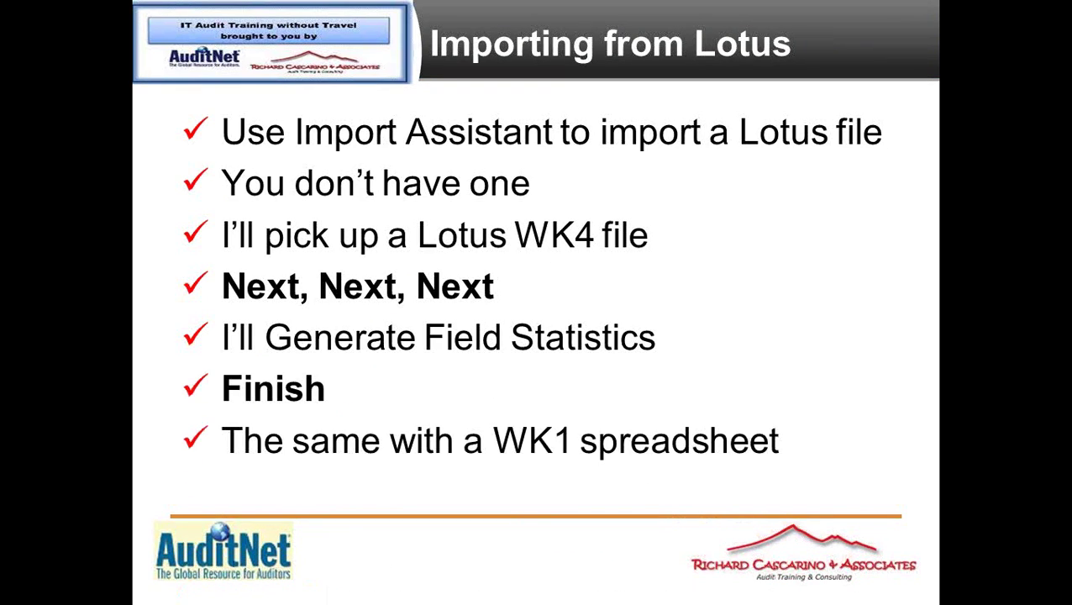
key(Right)
key(Right)
key(Right)
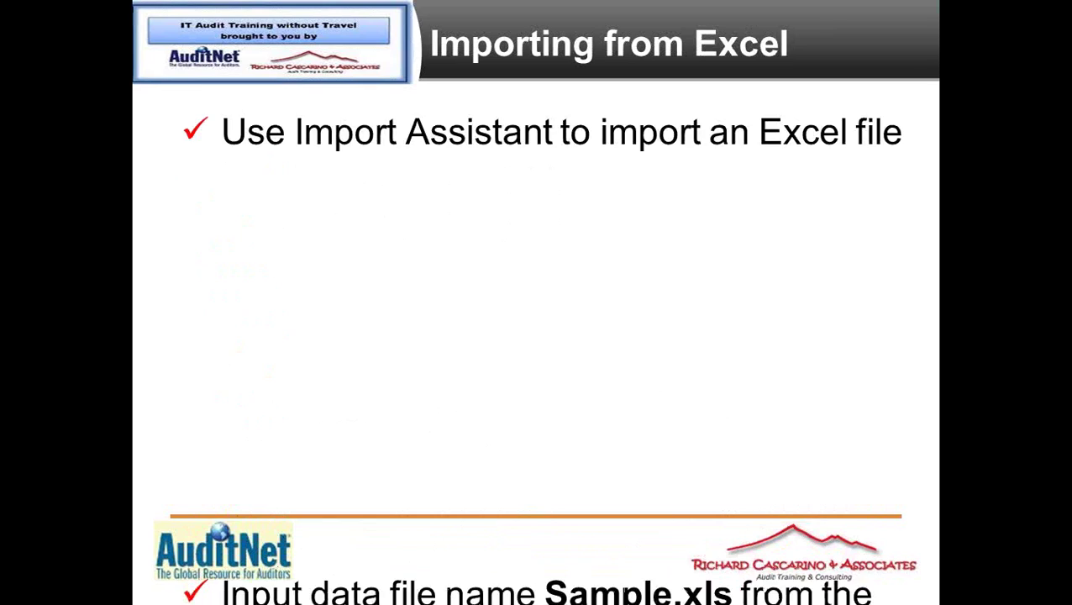
key(Right)
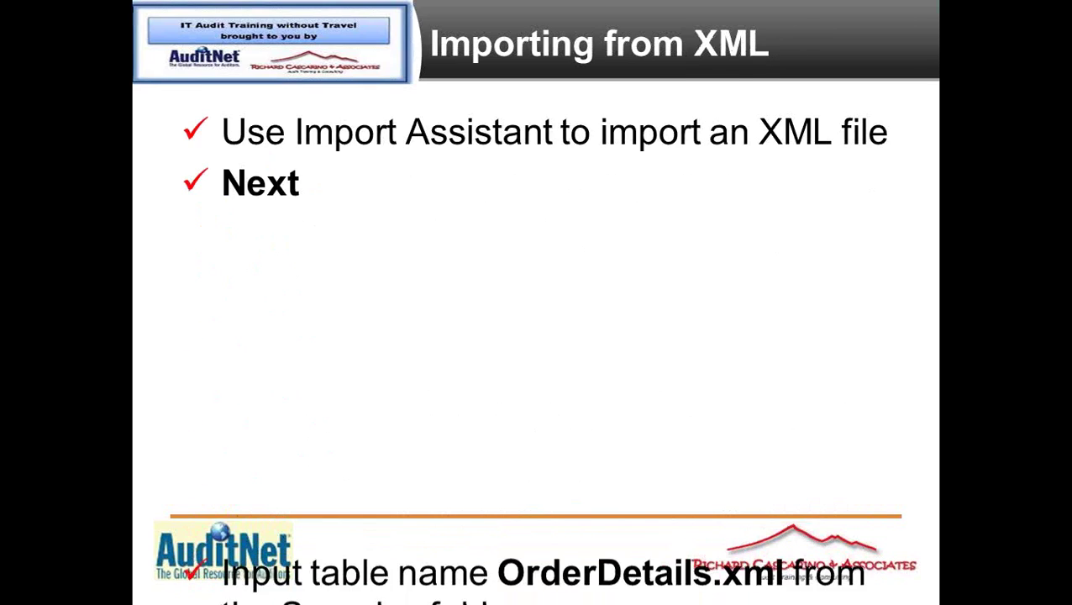
key(Right)
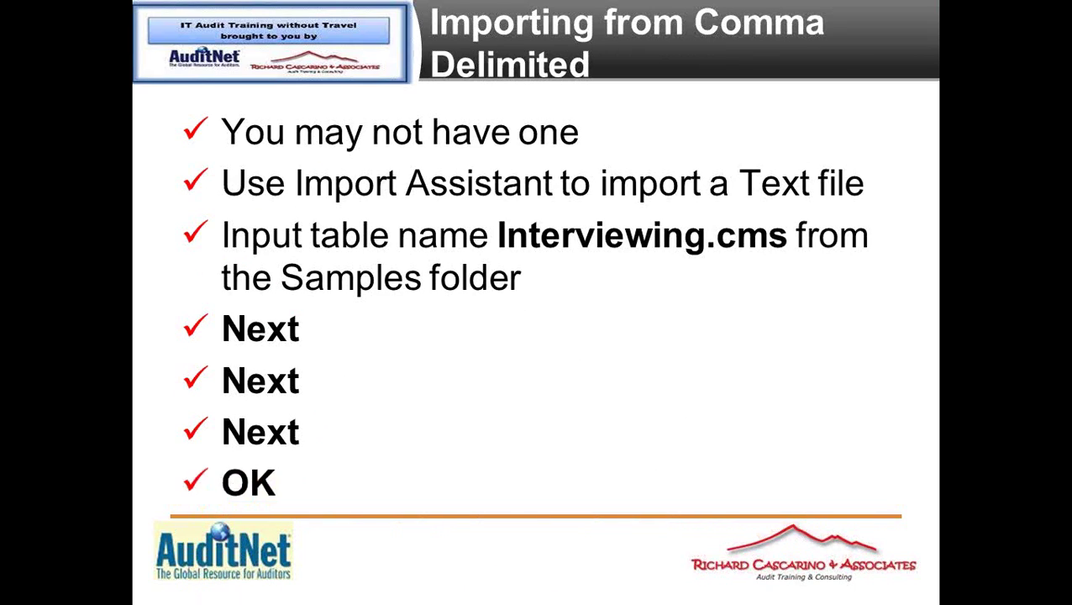
key(Right)
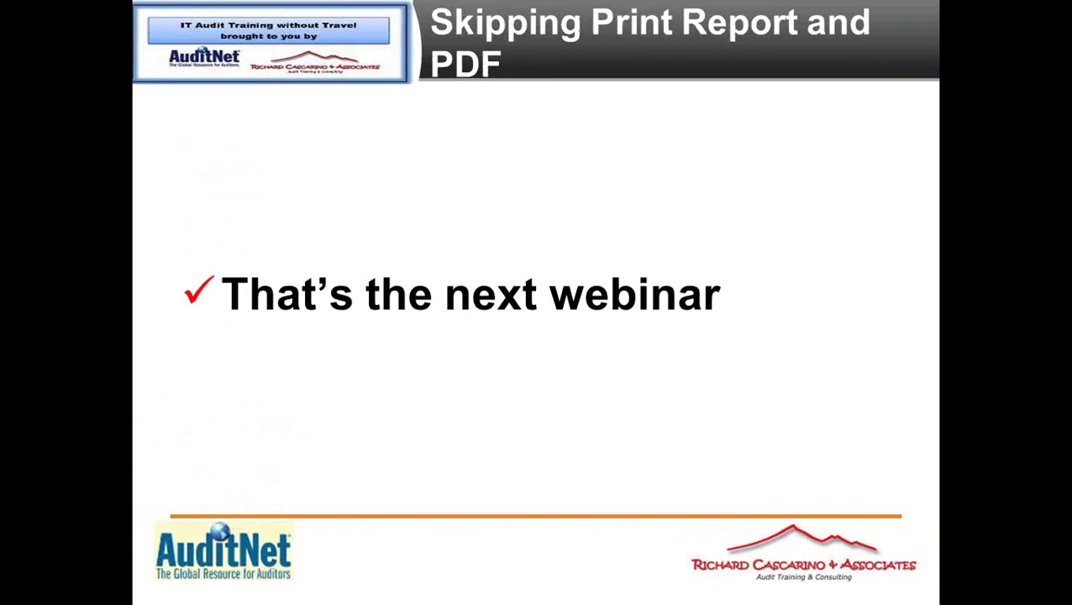
key(Right)
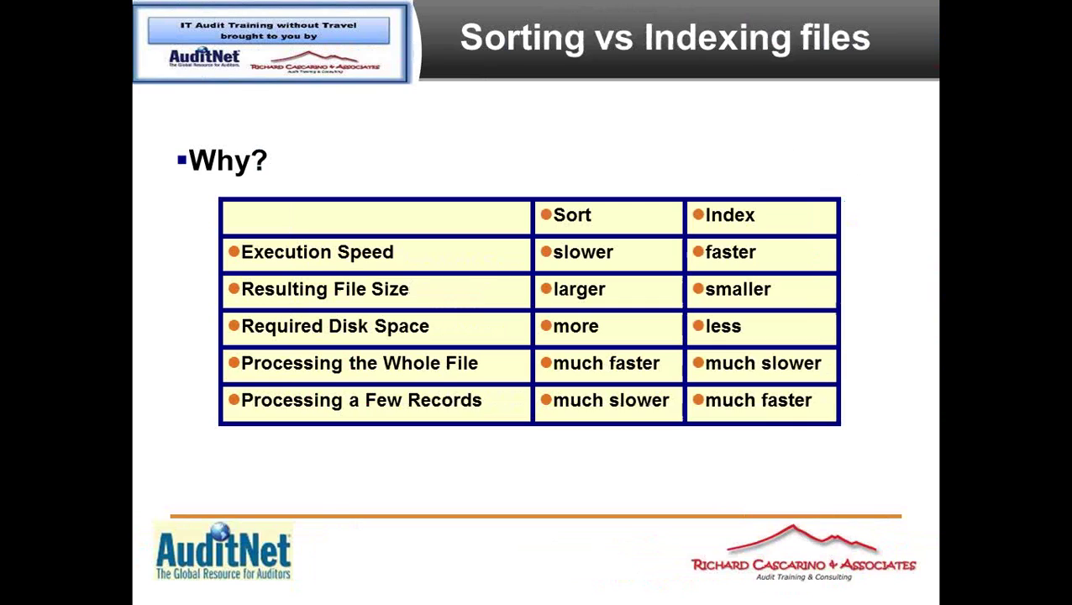
Return to IDEA, view the Import Assistant help topic, and cancel the import.
key(alt+Tab)
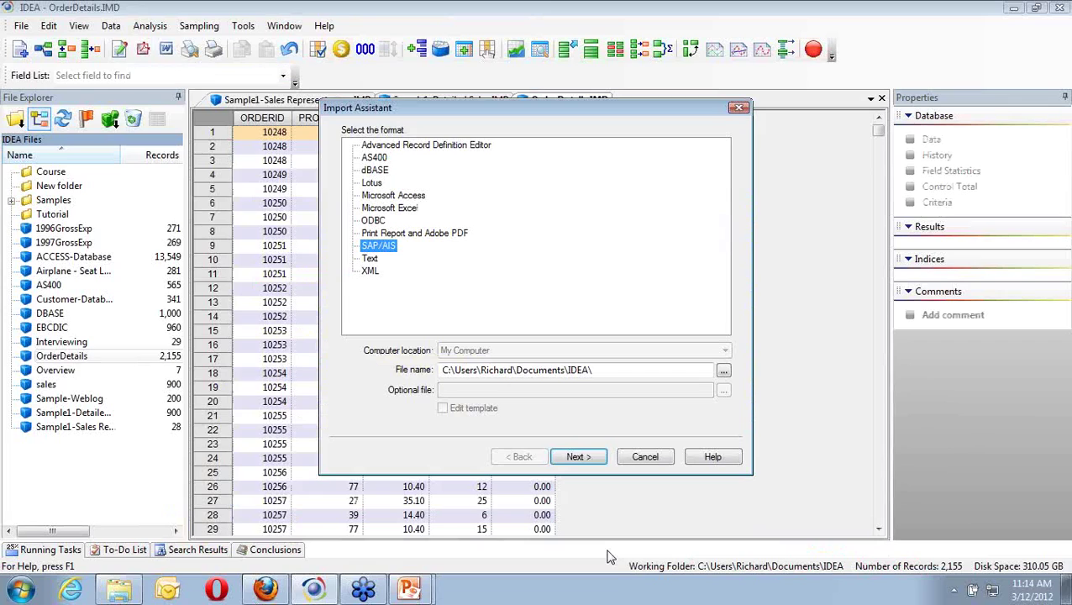
click(712, 466)
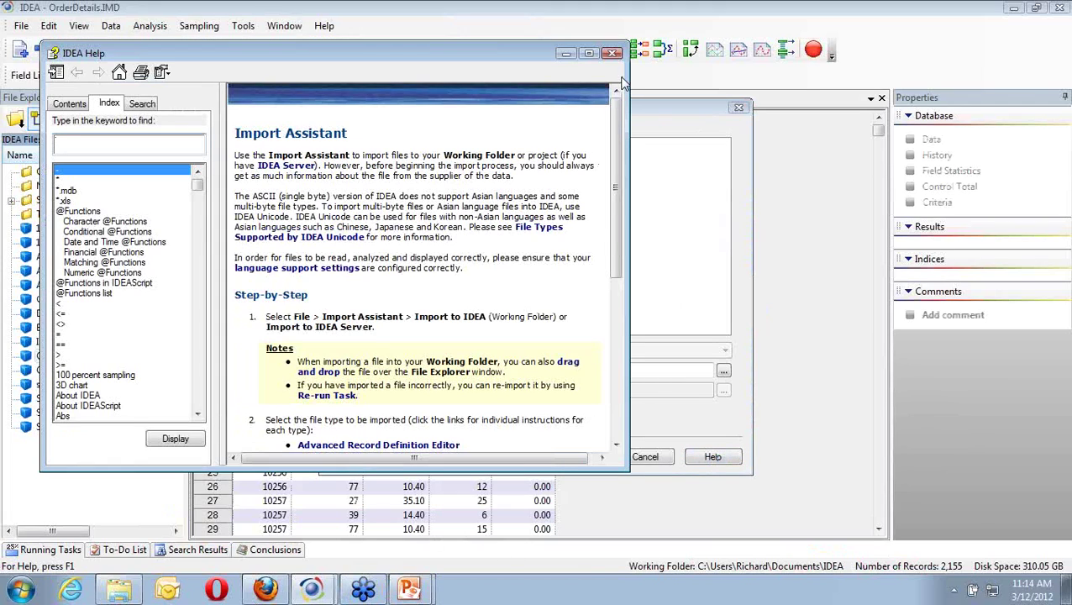
click(613, 53)
click(645, 456)
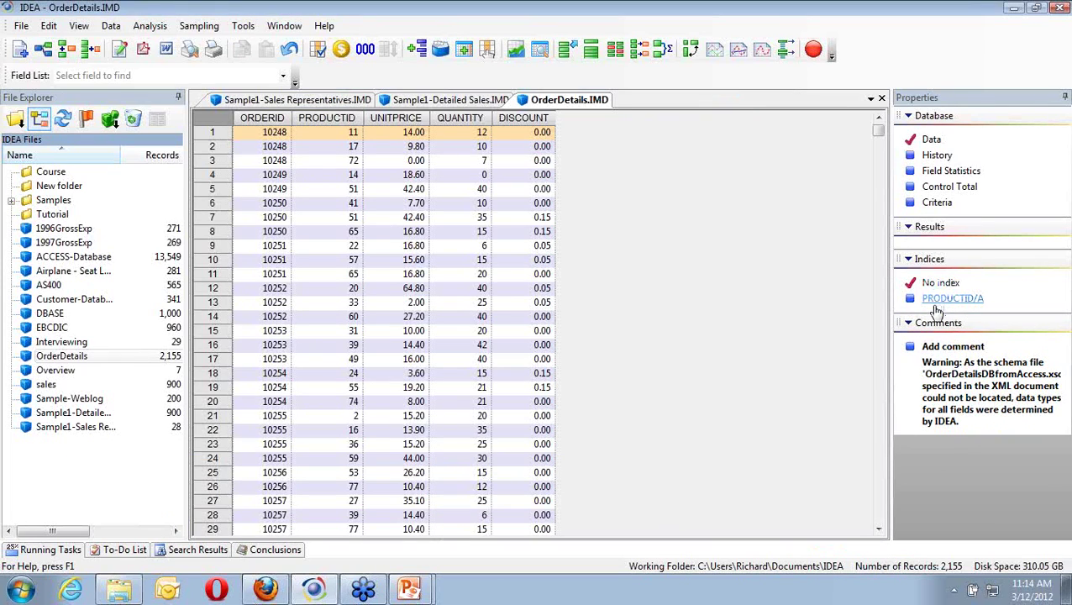
View the OrderDetails records in PRODUCTID/A index order, and return to No index.
click(936, 301)
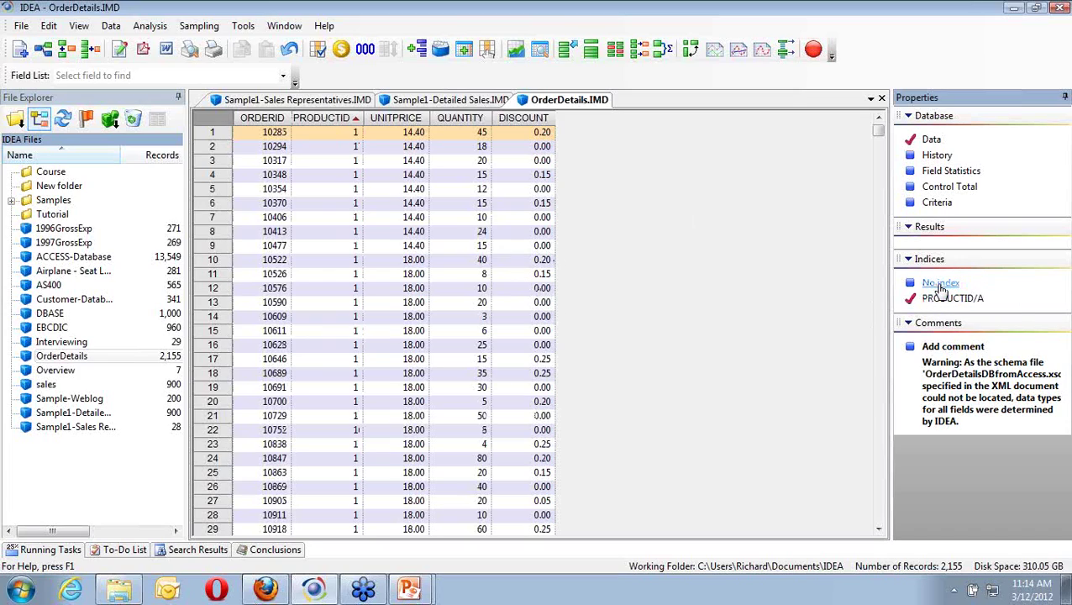
click(939, 285)
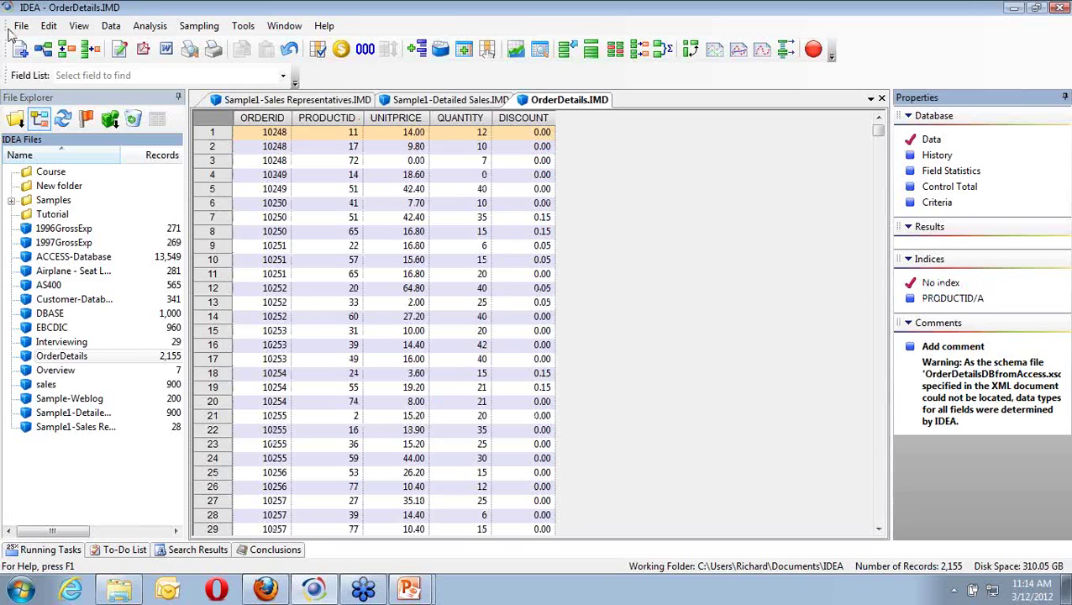
Sort the OrderDetails database by PRODUCTID in ascending order into a new database with the file name Sorted database.
click(111, 26)
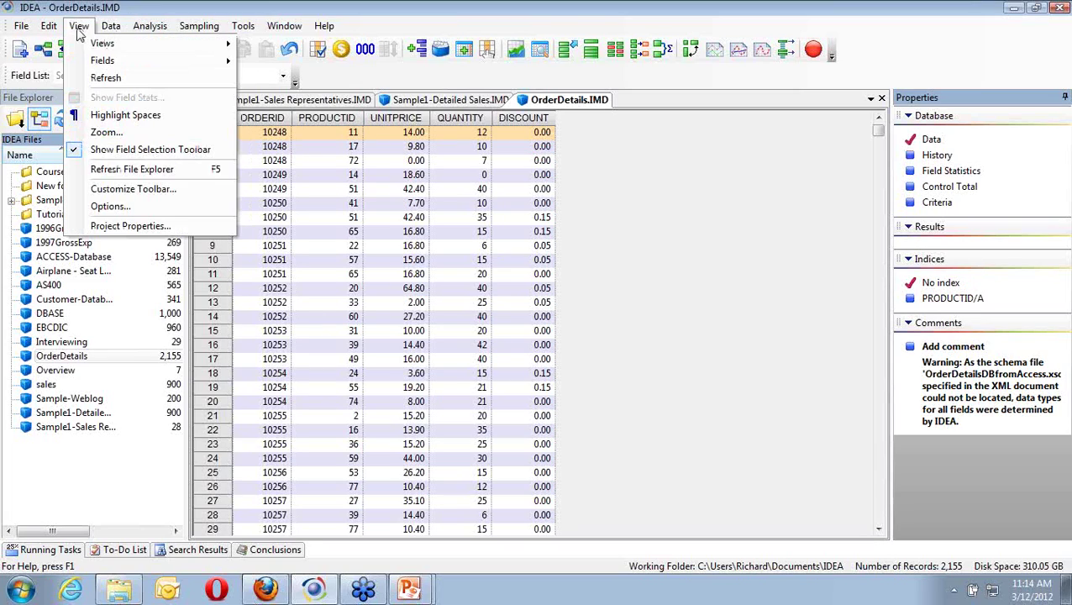
mouse_move(60, 32)
mouse_move(143, 37)
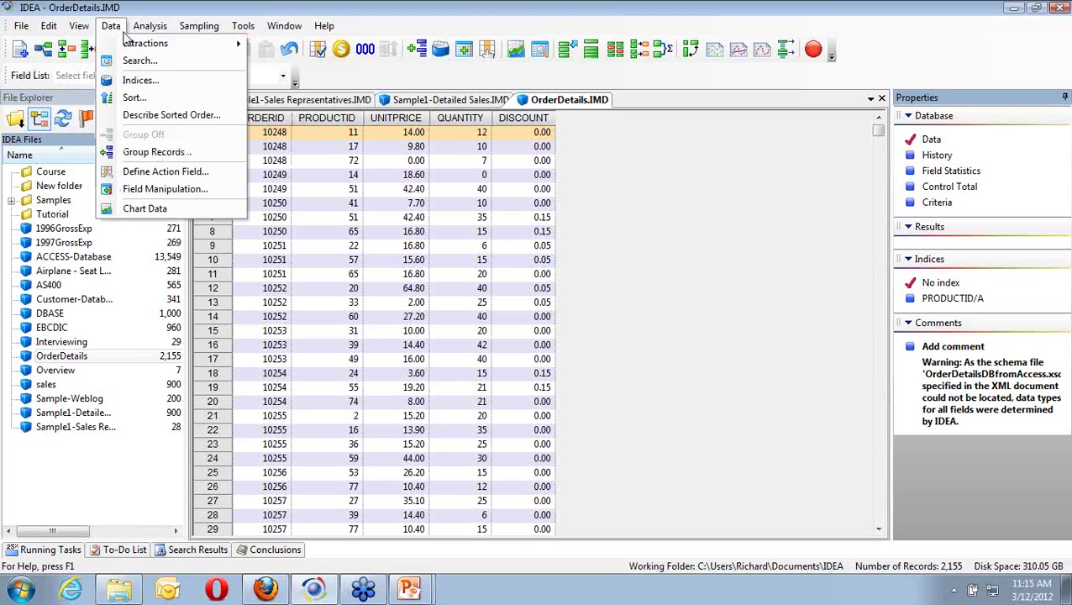
click(128, 96)
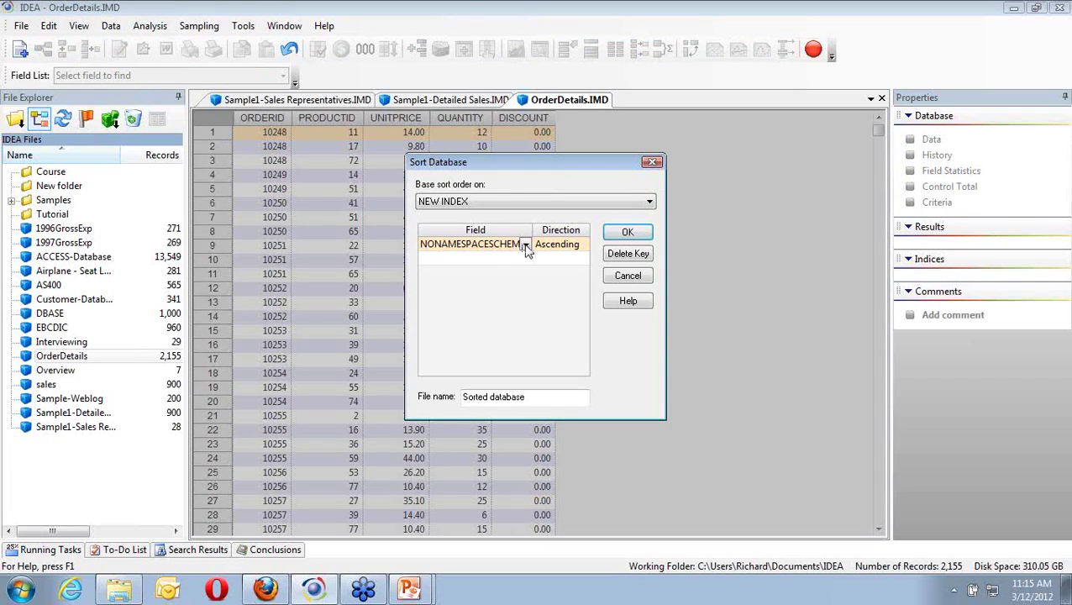
click(525, 245)
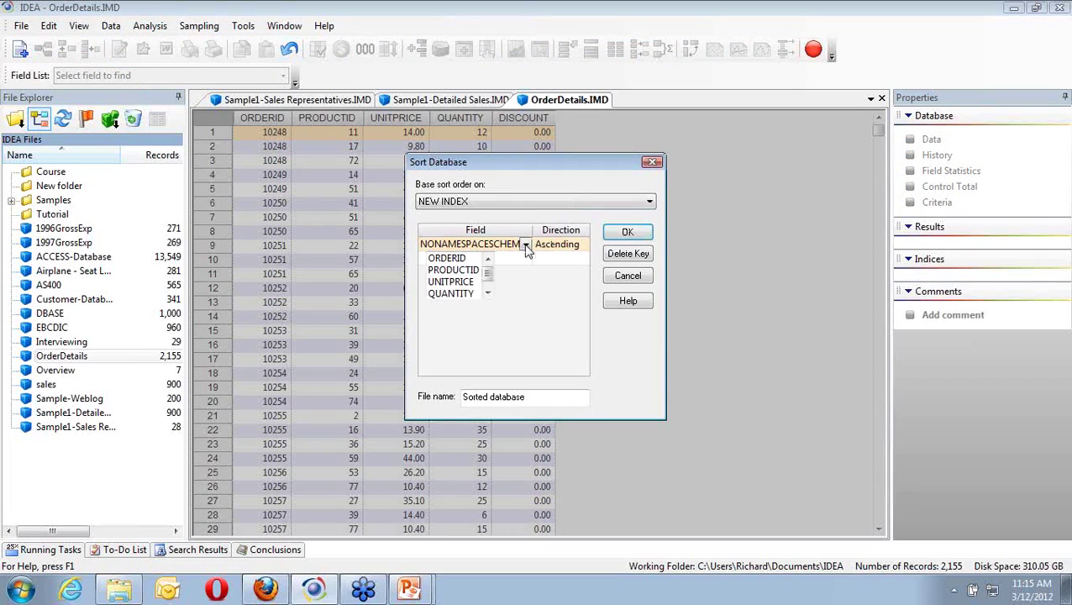
click(466, 271)
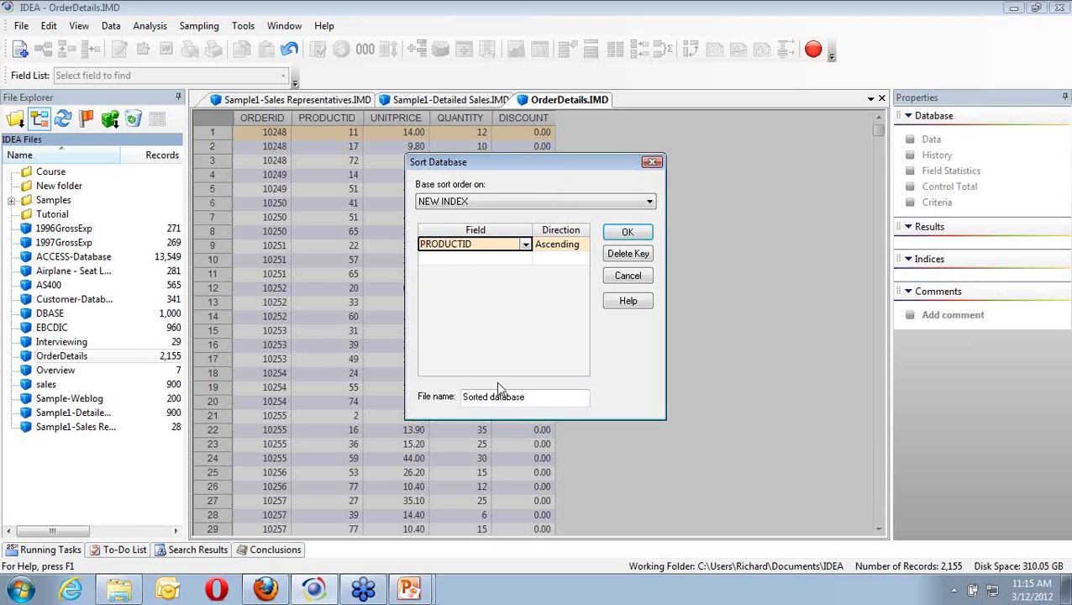
click(627, 232)
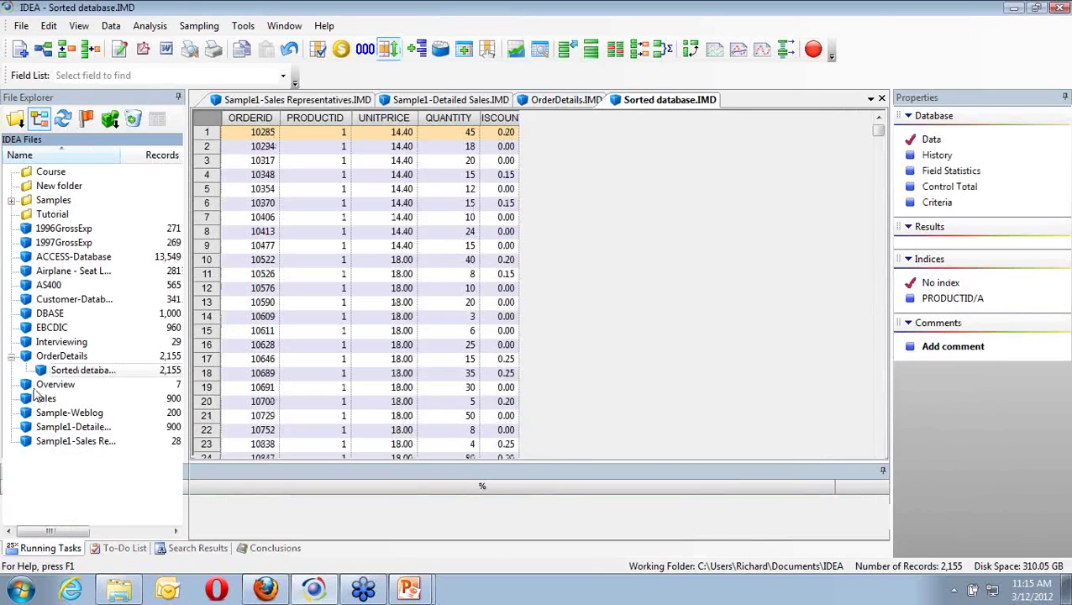
Compare the OrderDetails and Sorted database entries in the file list, and switch to the PowerPoint slide show.
click(60, 359)
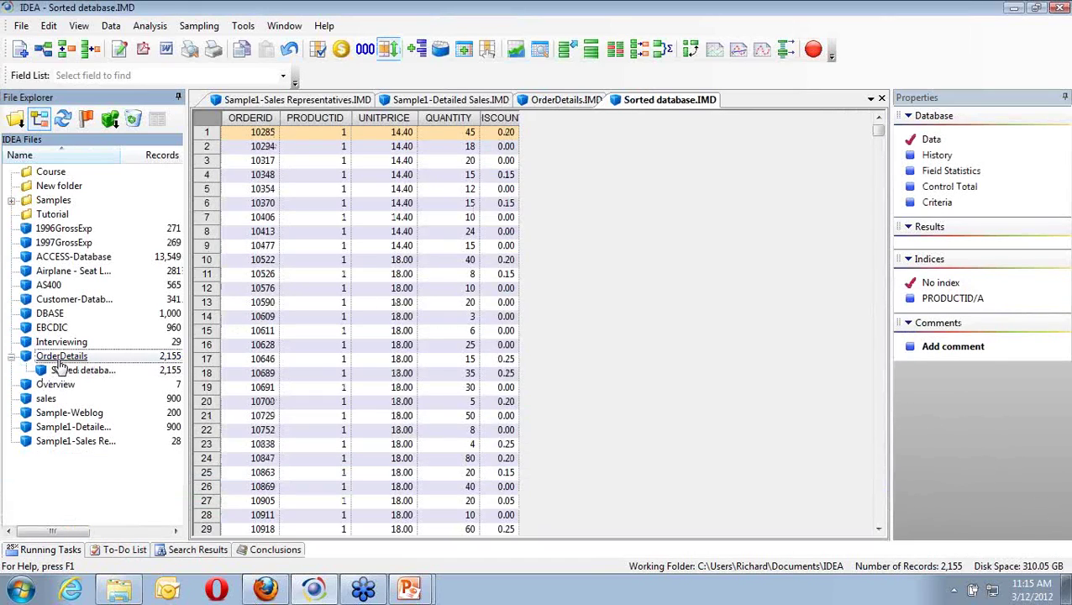
click(64, 371)
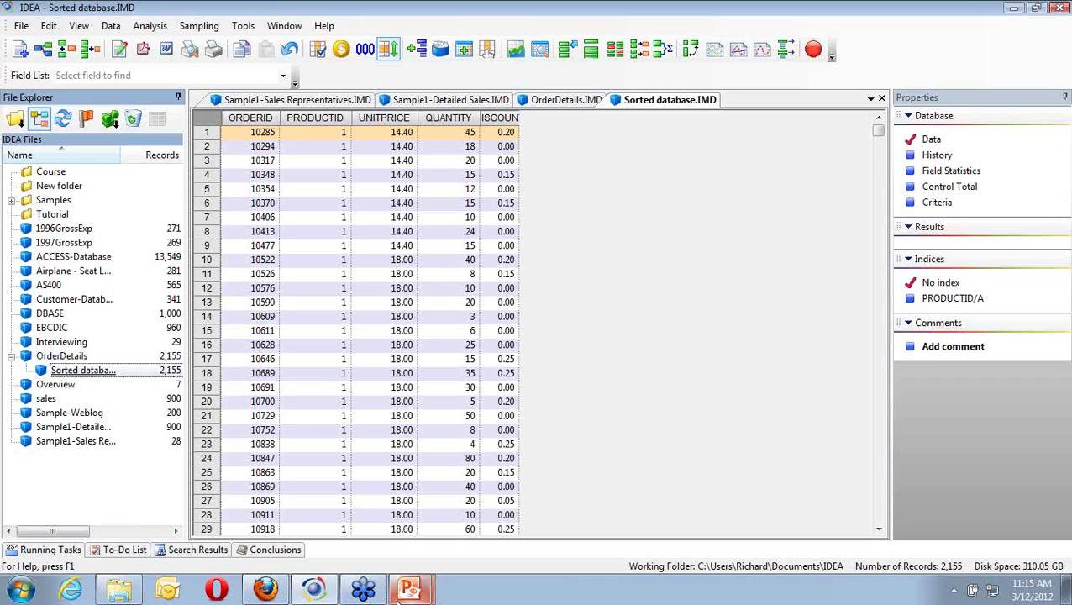
mouse_move(398, 598)
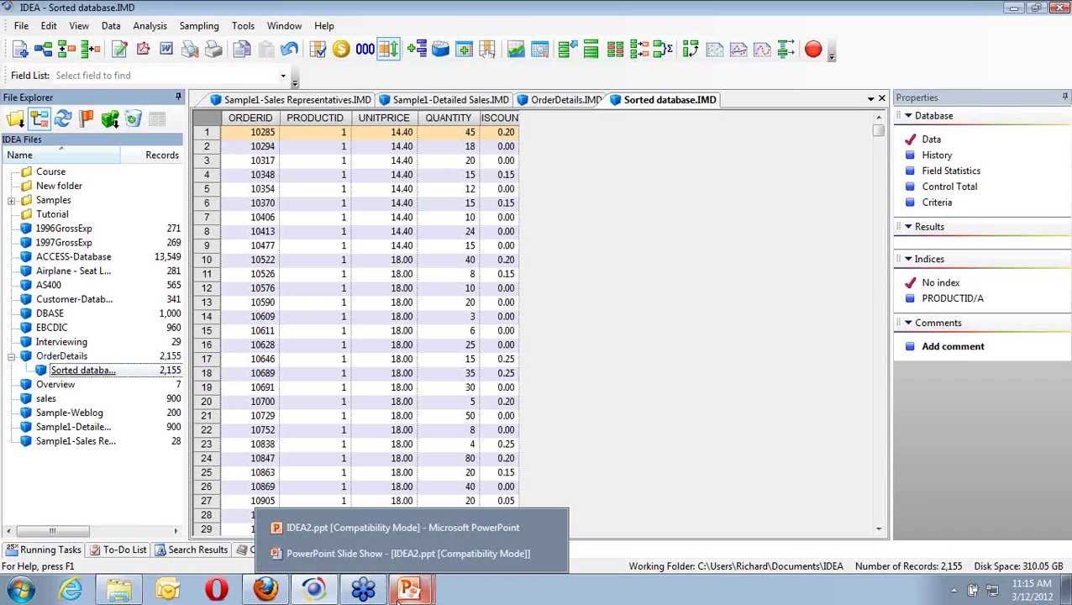
click(420, 554)
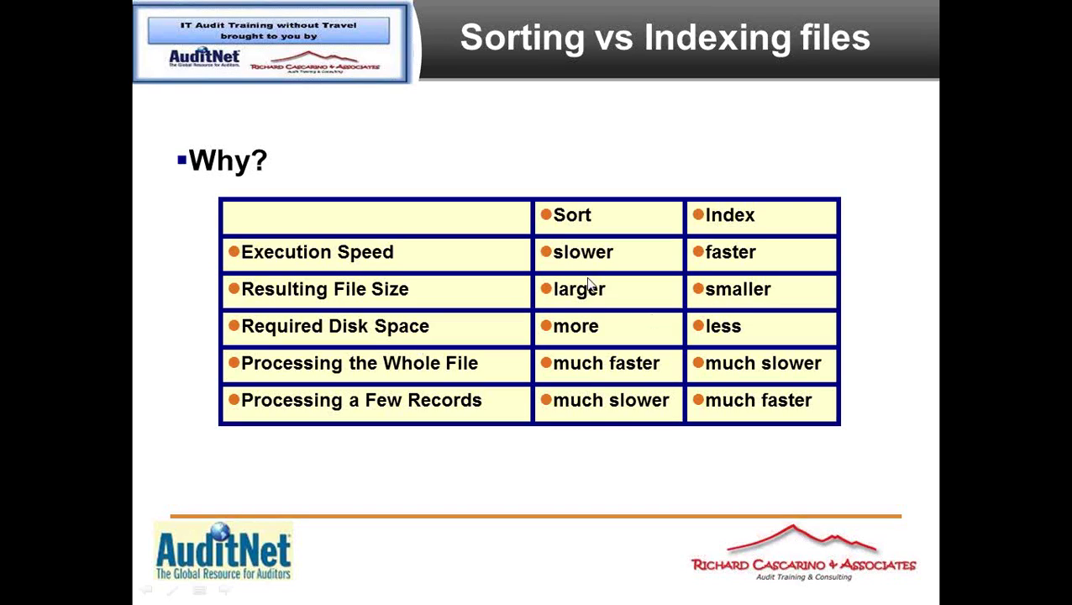